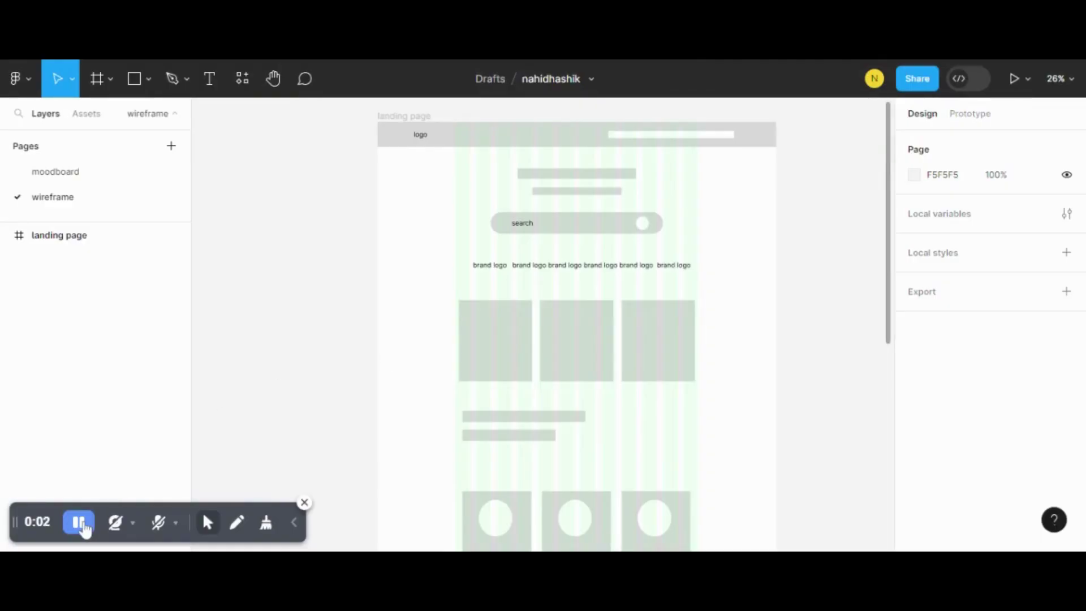
# Step: Scroll up and down through the current page's canvas
pyautogui.click(305, 502)
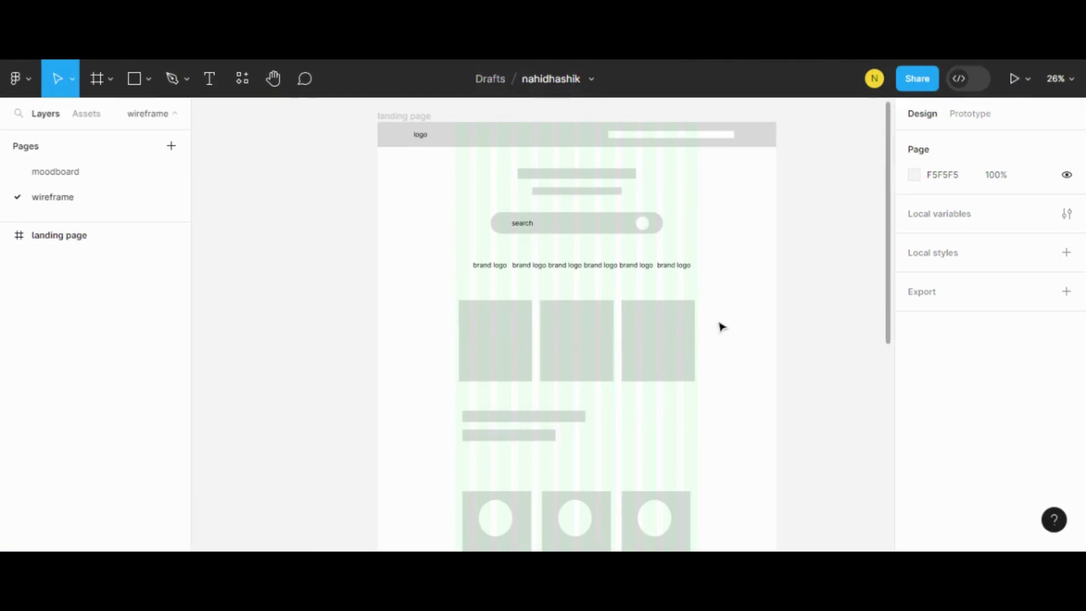
pyautogui.scroll(2, 641, 195)
pyautogui.scroll(-1, 645, 201)
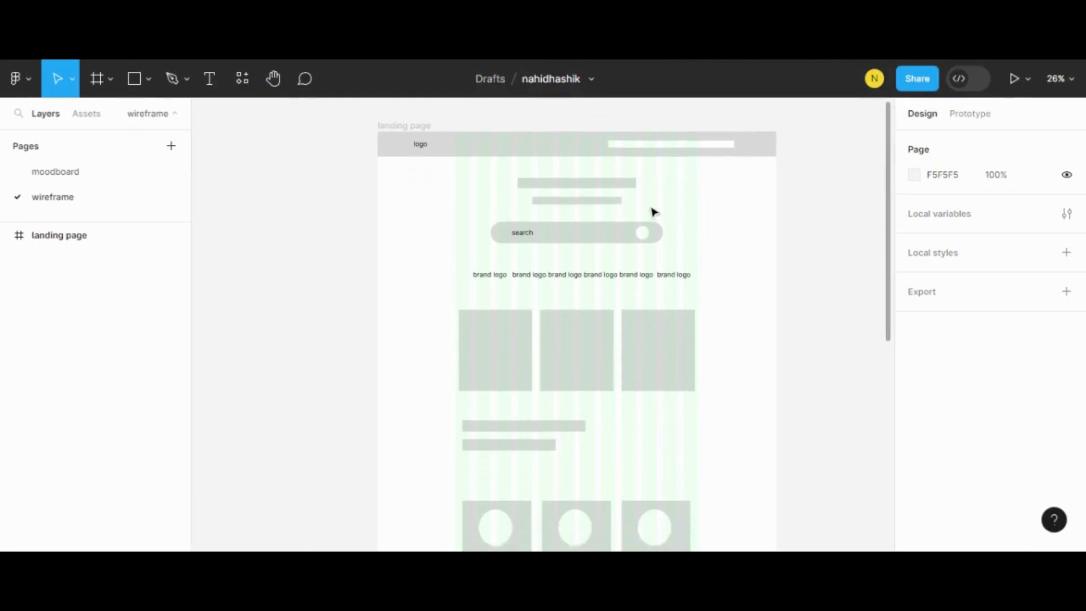
pyautogui.scroll(-2, 652, 211)
pyautogui.scroll(-1, 652, 211)
pyautogui.scroll(-2, 653, 213)
pyautogui.scroll(-3, 653, 213)
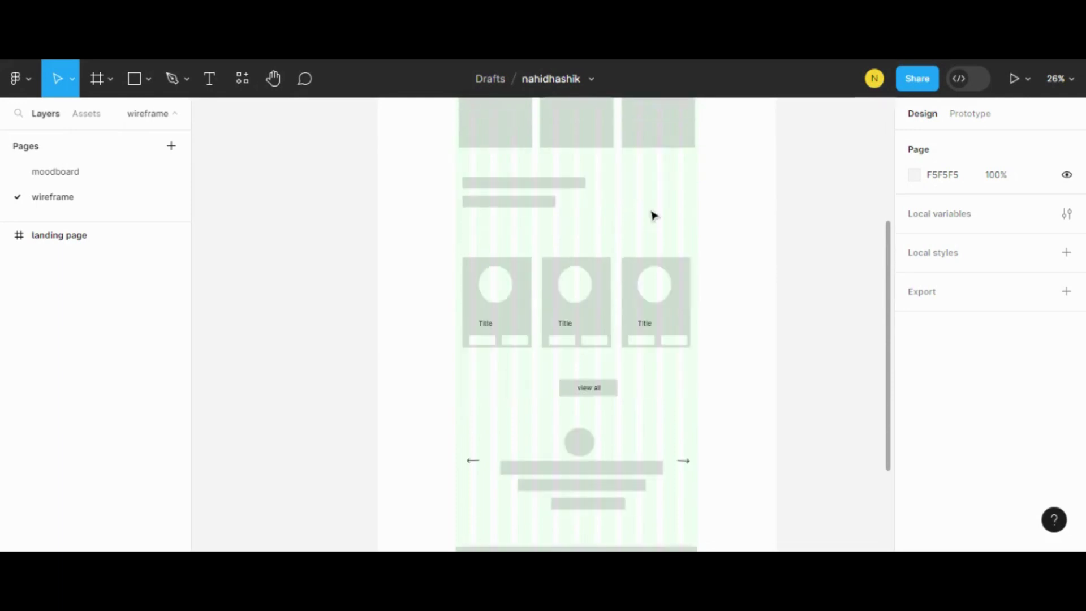
pyautogui.scroll(-5, 653, 213)
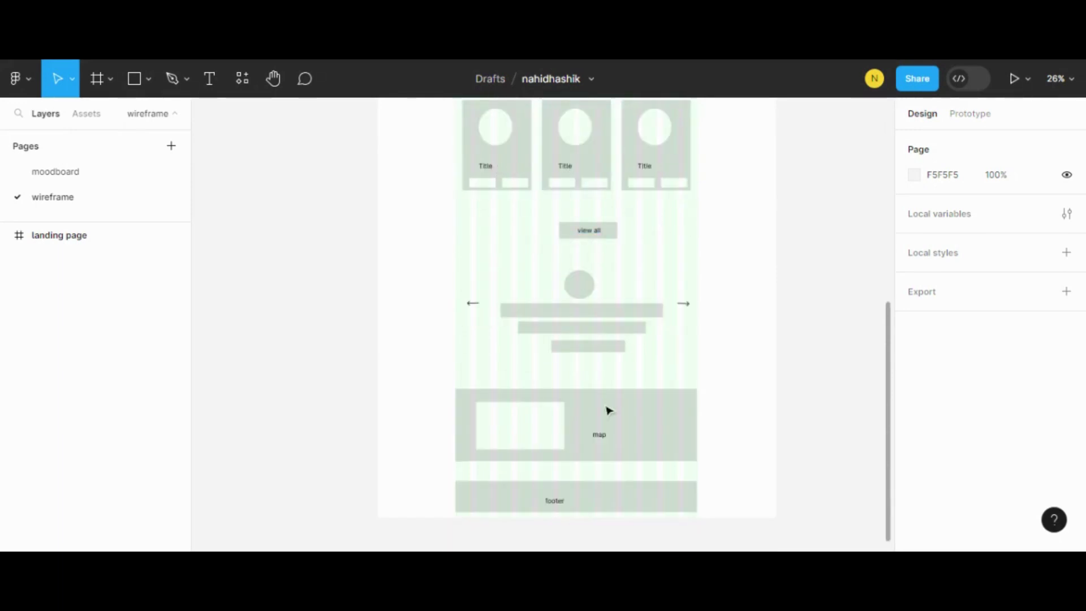
pyautogui.scroll(10, 599, 502)
pyautogui.scroll(8, 601, 500)
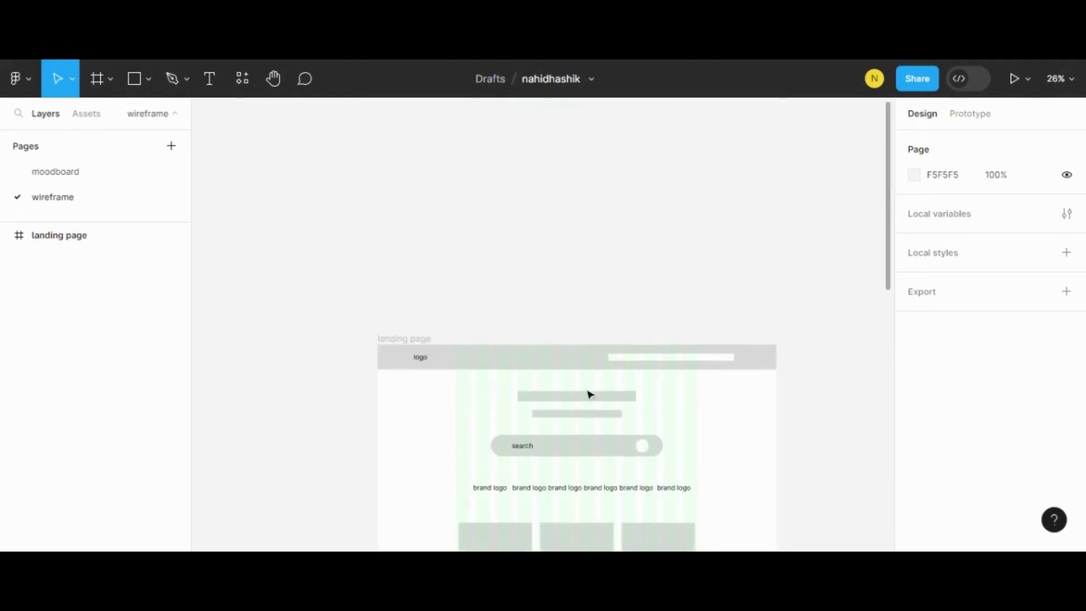
pyautogui.scroll(-8, 582, 359)
pyautogui.scroll(-12, 580, 358)
pyautogui.scroll(-5, 580, 359)
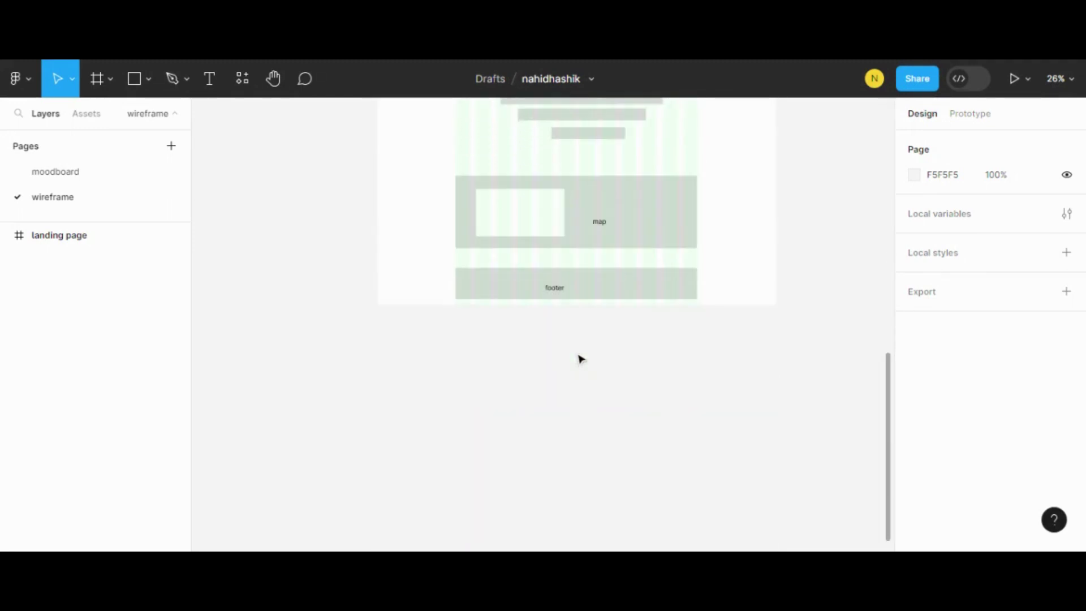
# Step: Switch to the moodboard page and scroll through its header, product, map and footer references
pyautogui.click(71, 175)
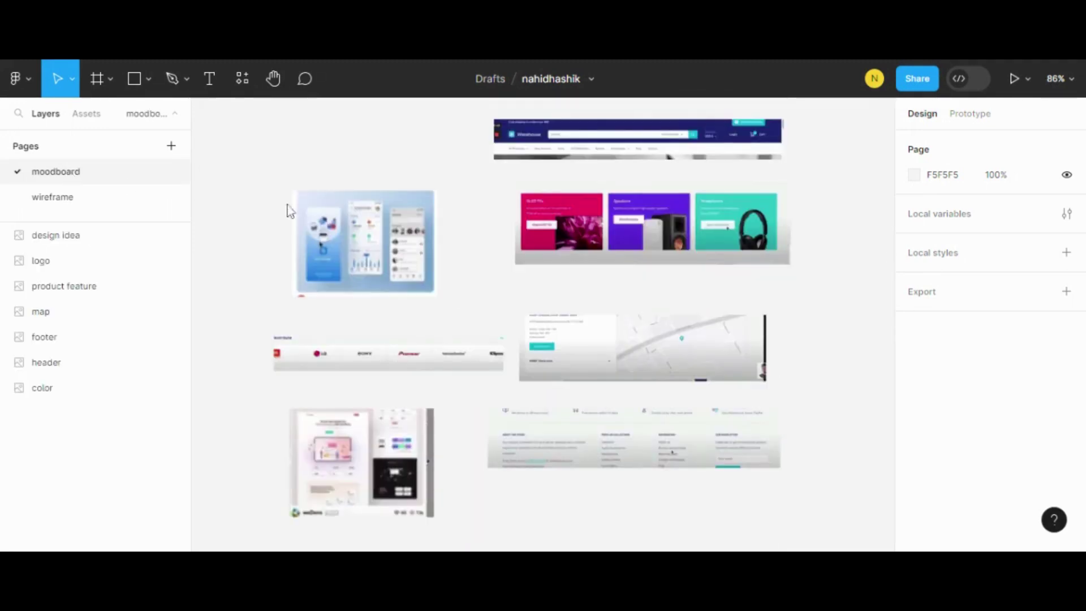
pyautogui.scroll(6, 552, 281)
pyautogui.scroll(-1, 508, 263)
pyautogui.scroll(-1, 371, 271)
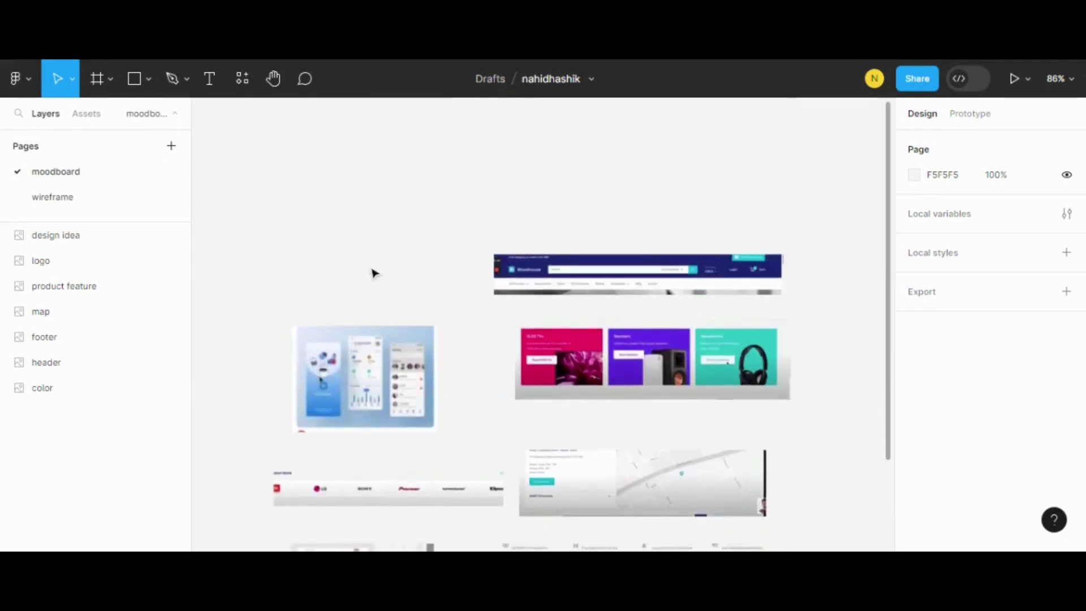
pyautogui.scroll(-2, 366, 261)
pyautogui.scroll(-2, 647, 224)
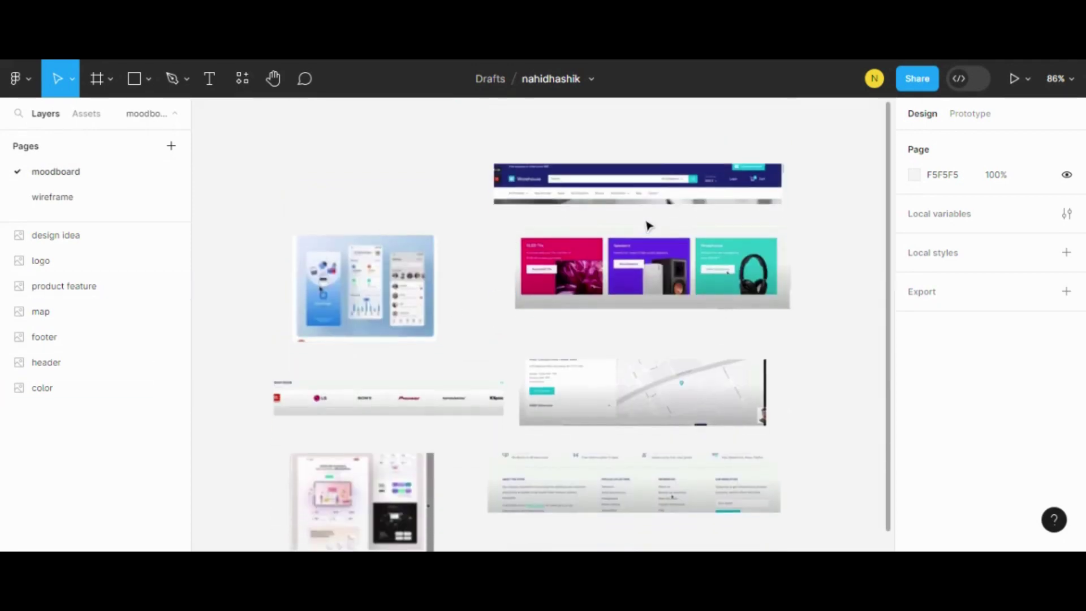
pyautogui.scroll(-2, 653, 294)
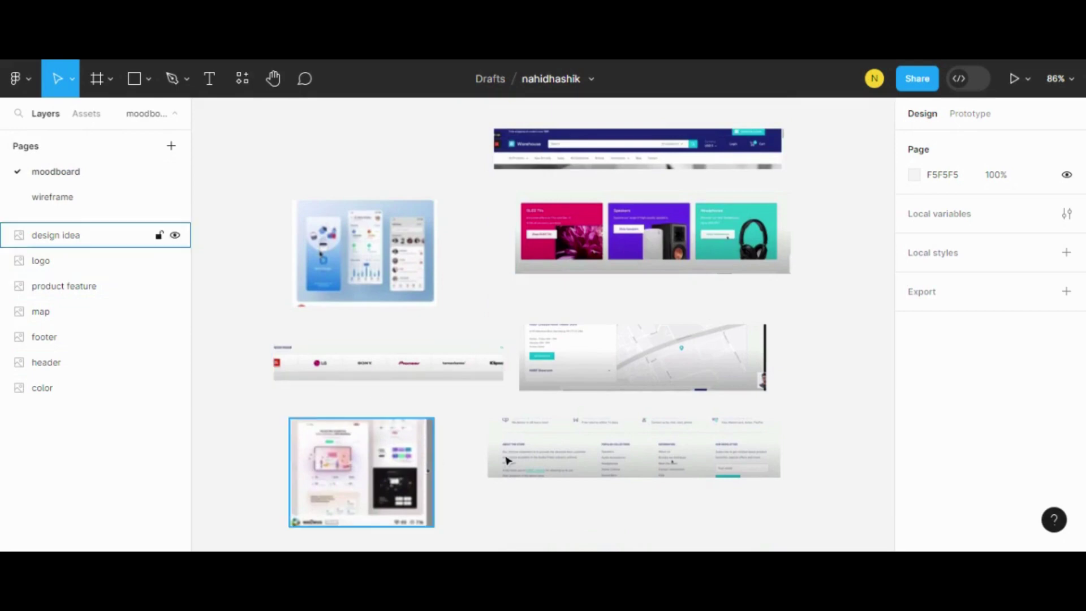
pyautogui.scroll(-1, 692, 345)
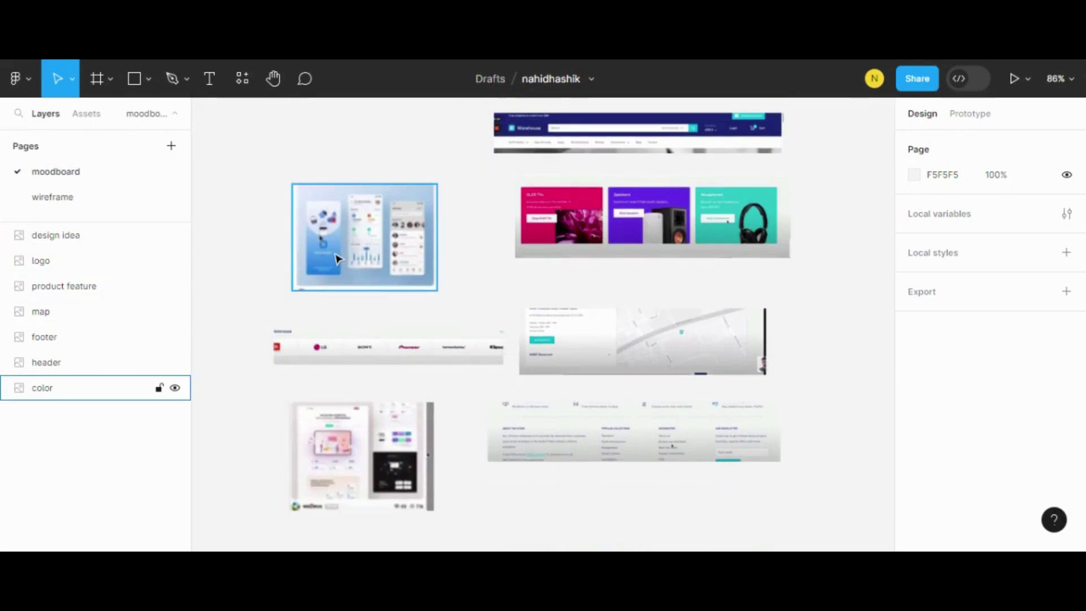
pyautogui.scroll(2, 334, 255)
pyautogui.scroll(2, 334, 255)
pyautogui.scroll(1, 336, 259)
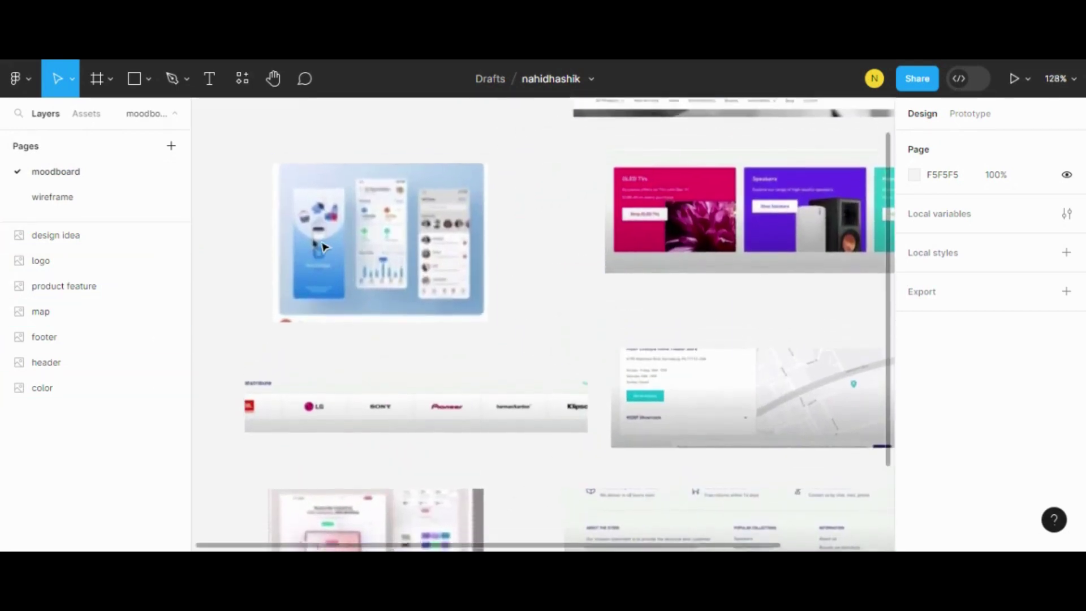
# Step: Draw a small 60×27 gray rectangle above the app mockup image
pyautogui.click(142, 80)
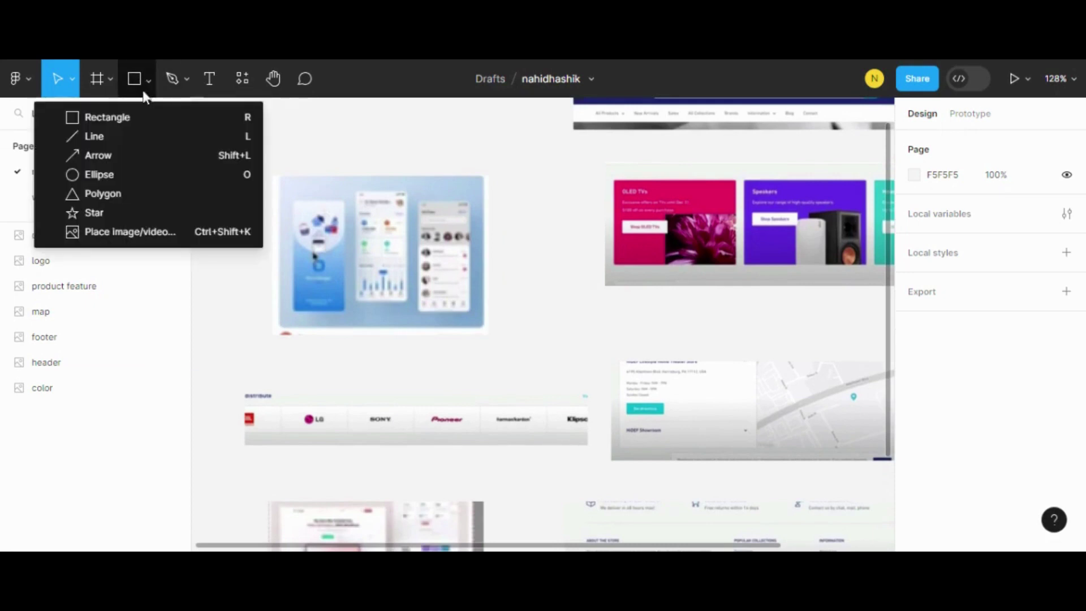
pyautogui.click(129, 111)
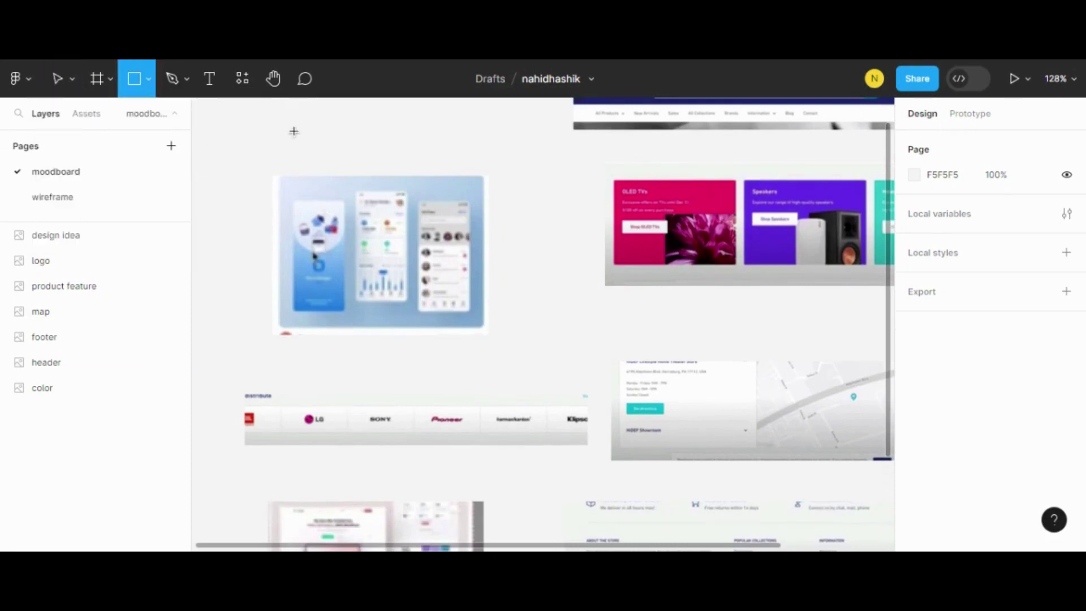
pyautogui.moveTo(294, 131)
pyautogui.mouseDown()
pyautogui.moveTo(375, 156)
pyautogui.moveTo(355, 158)
pyautogui.mouseUp()
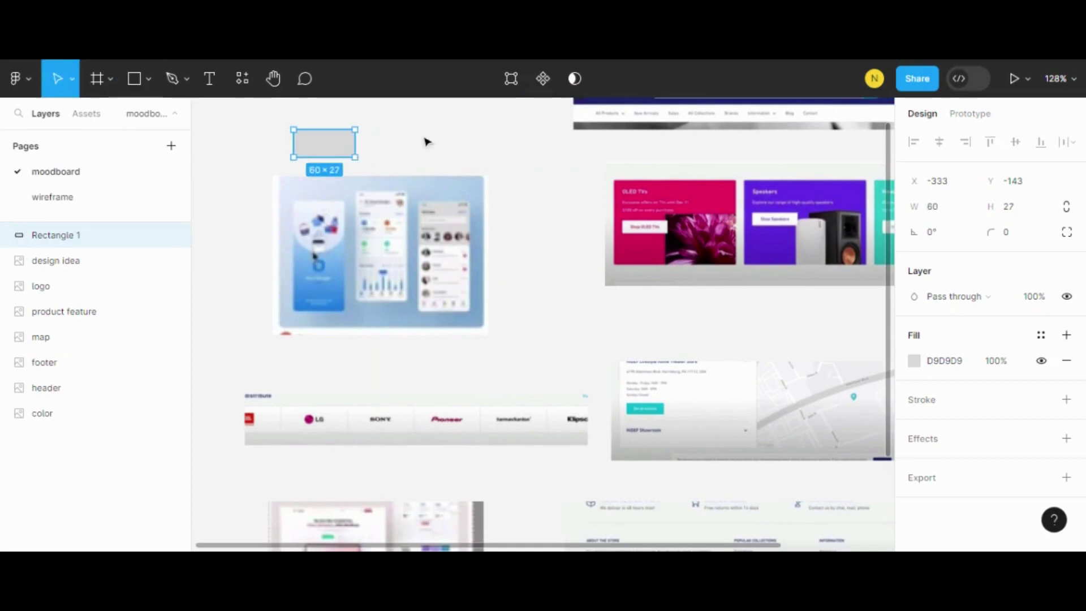
pyautogui.click(390, 136)
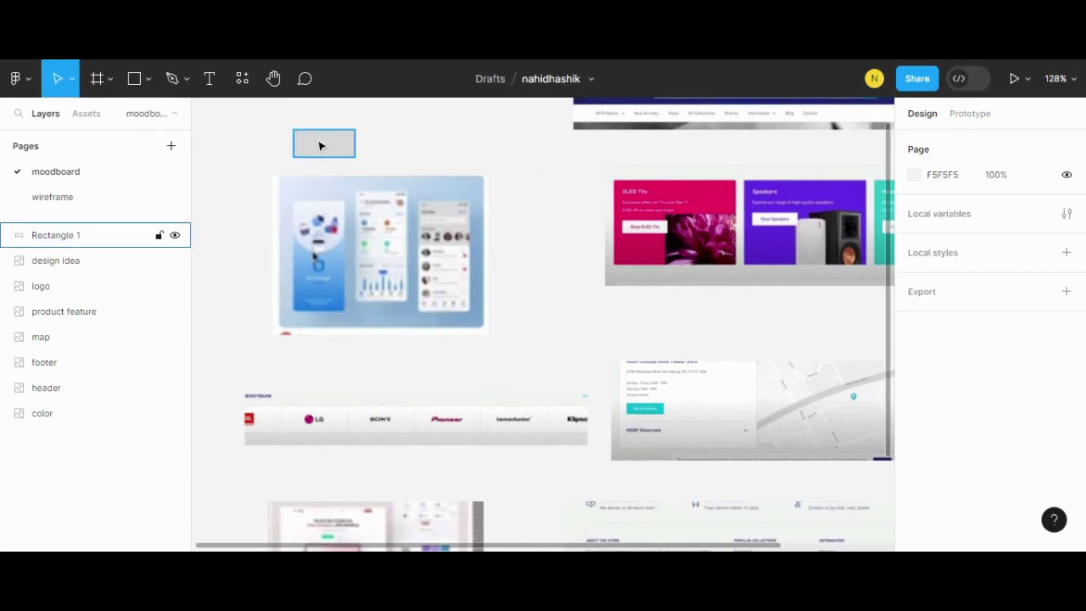
# Step: Alt-drag the rectangle to the right to create an identical Rectangle 2
pyautogui.click(319, 145)
pyautogui.moveTo(320, 146); pyautogui.dragTo(430, 145)
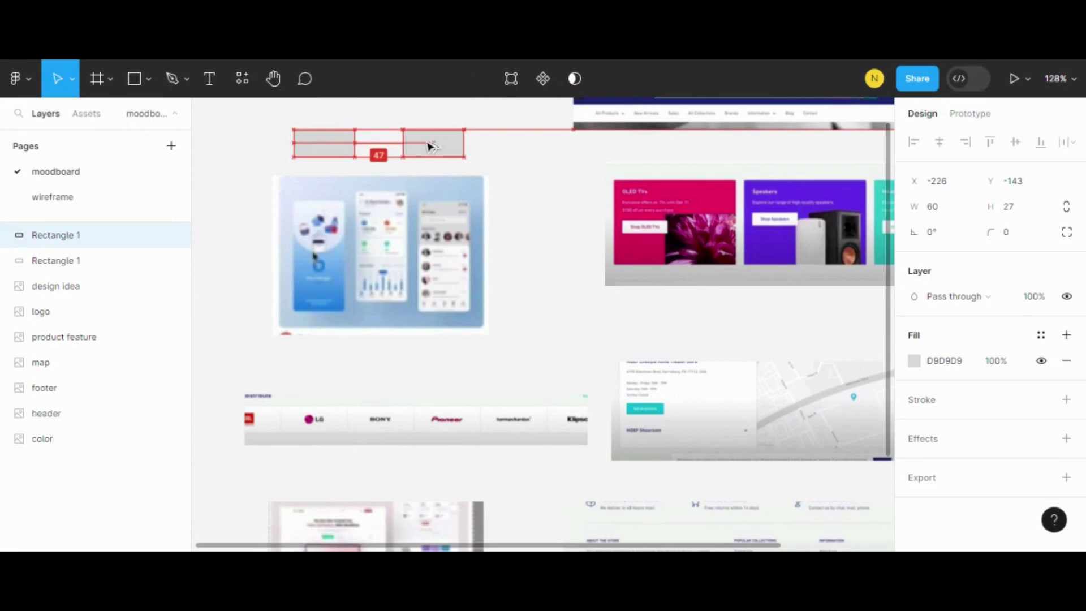
pyautogui.scroll(2, 368, 136)
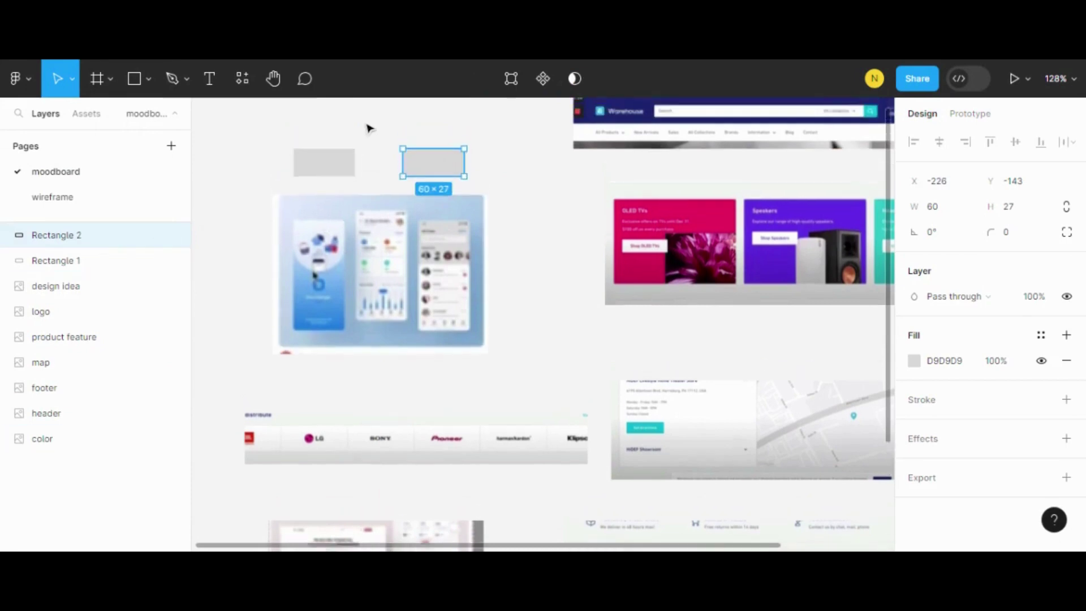
pyautogui.scroll(3, 368, 136)
pyautogui.scroll(-1, 346, 213)
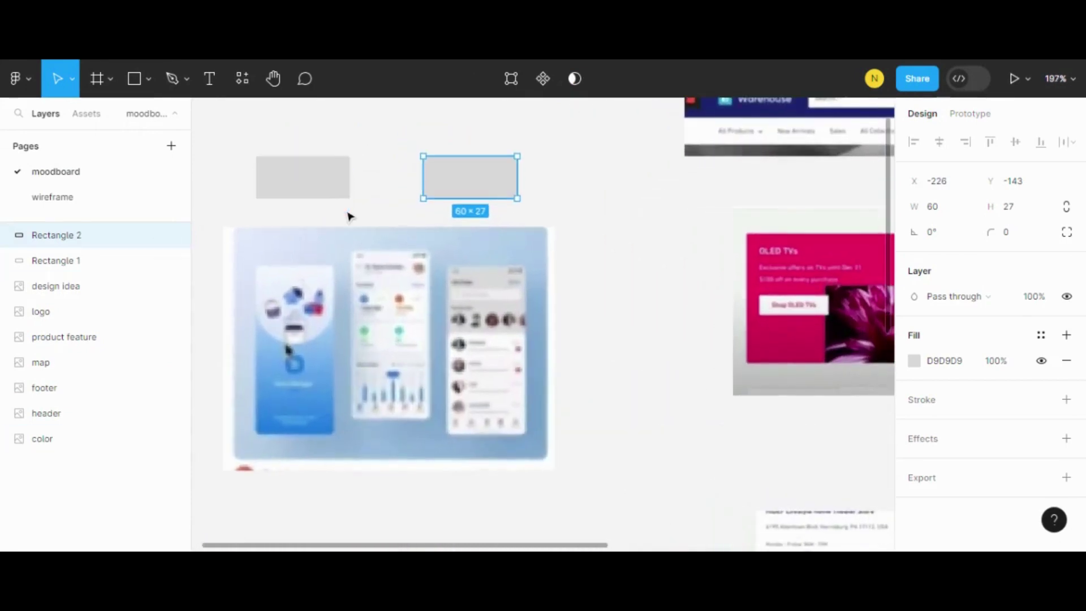
pyautogui.click(315, 194)
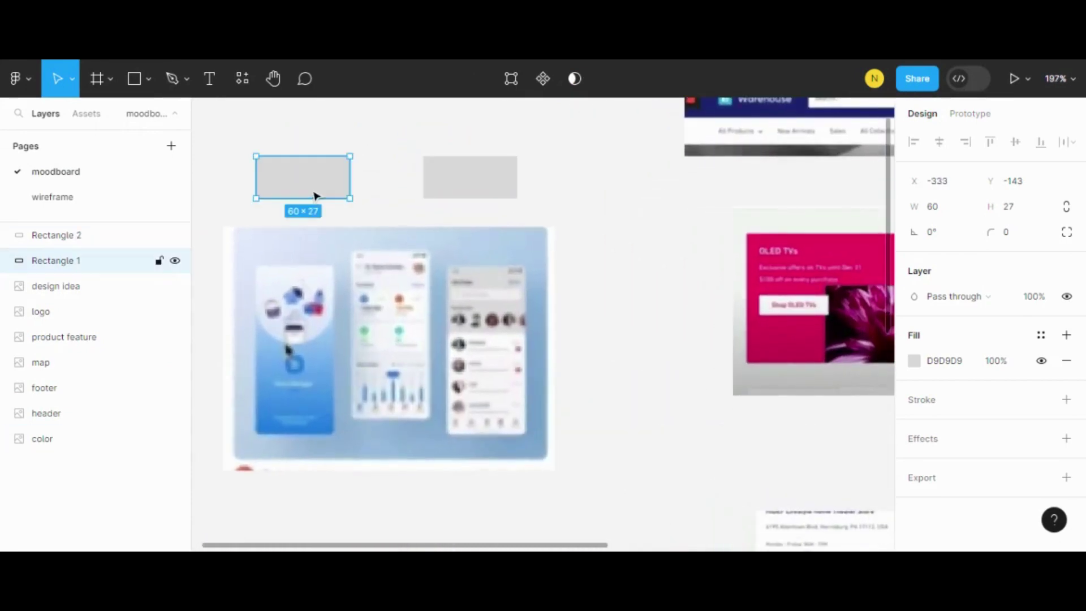
# Step: Fill the first rectangle with blue 3A91EA sampled from the app mockup
pyautogui.click(914, 360)
pyautogui.click(727, 383)
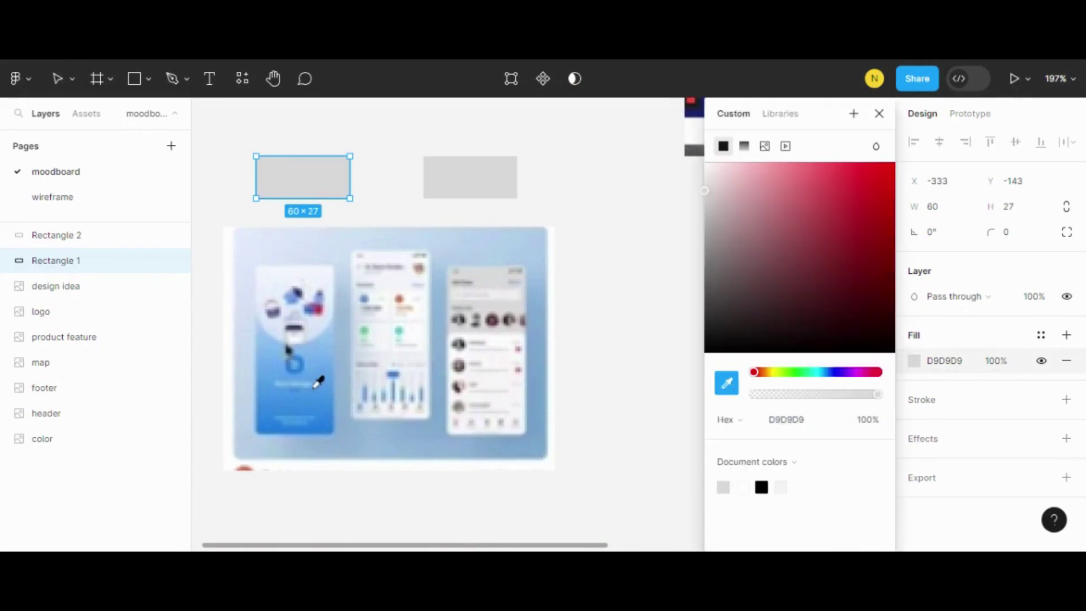
pyautogui.click(321, 396)
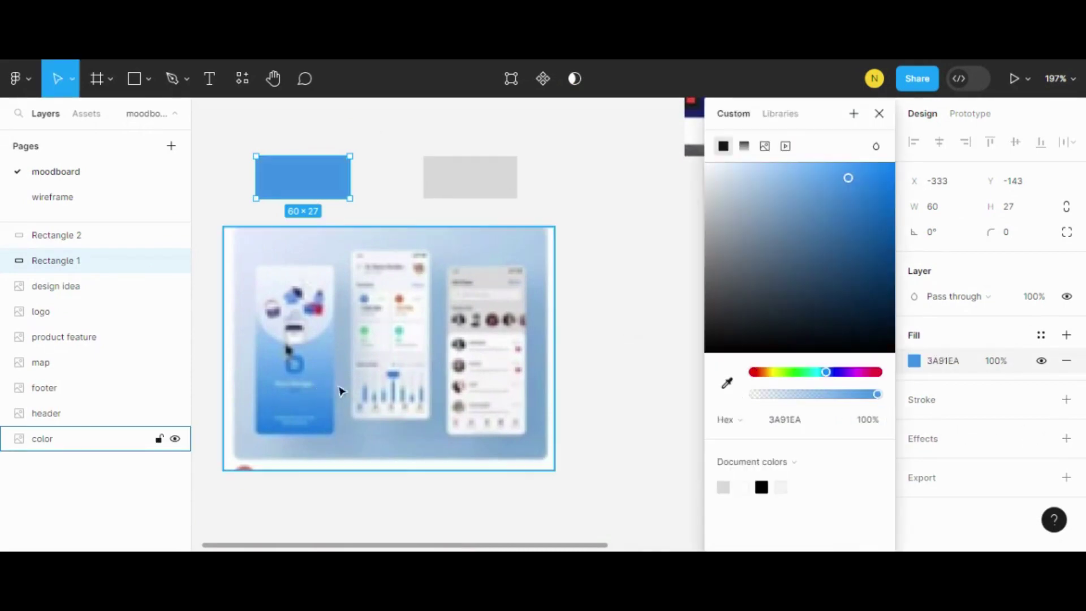
# Step: Fill the second rectangle with light blue BAD2ED sampled from the mockup, then clear the selection
pyautogui.click(464, 194)
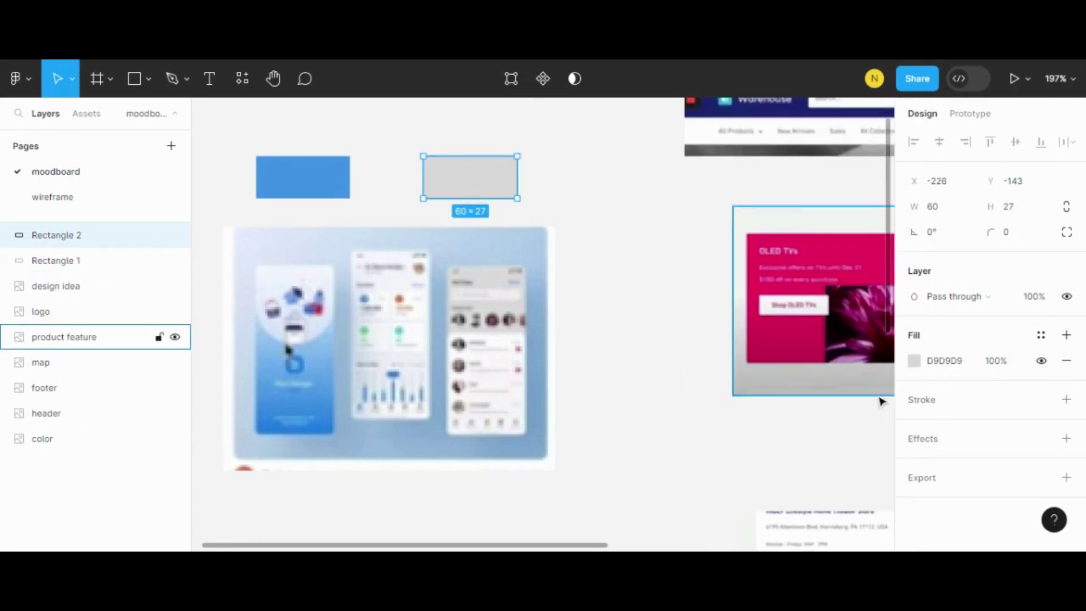
pyautogui.scroll(-1, 881, 405)
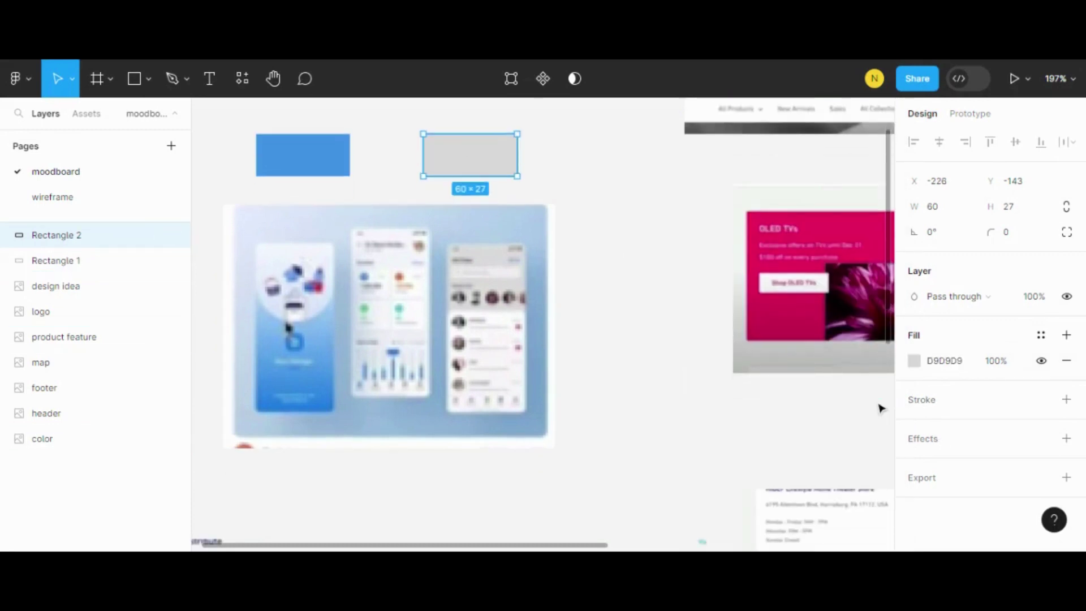
pyautogui.click(914, 361)
pyautogui.click(727, 384)
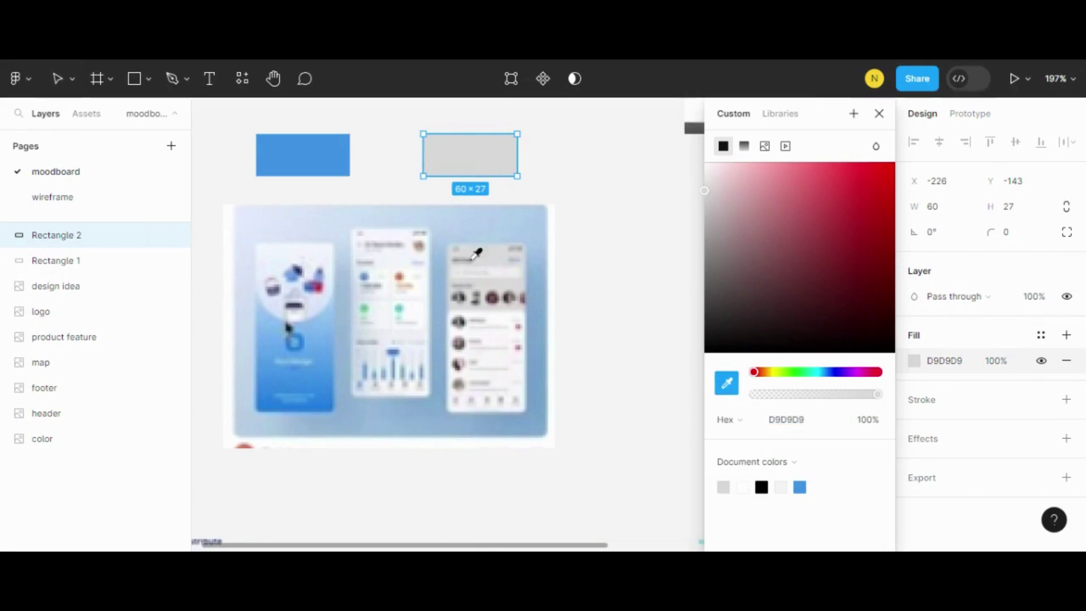
pyautogui.click(453, 218)
pyautogui.click(564, 178)
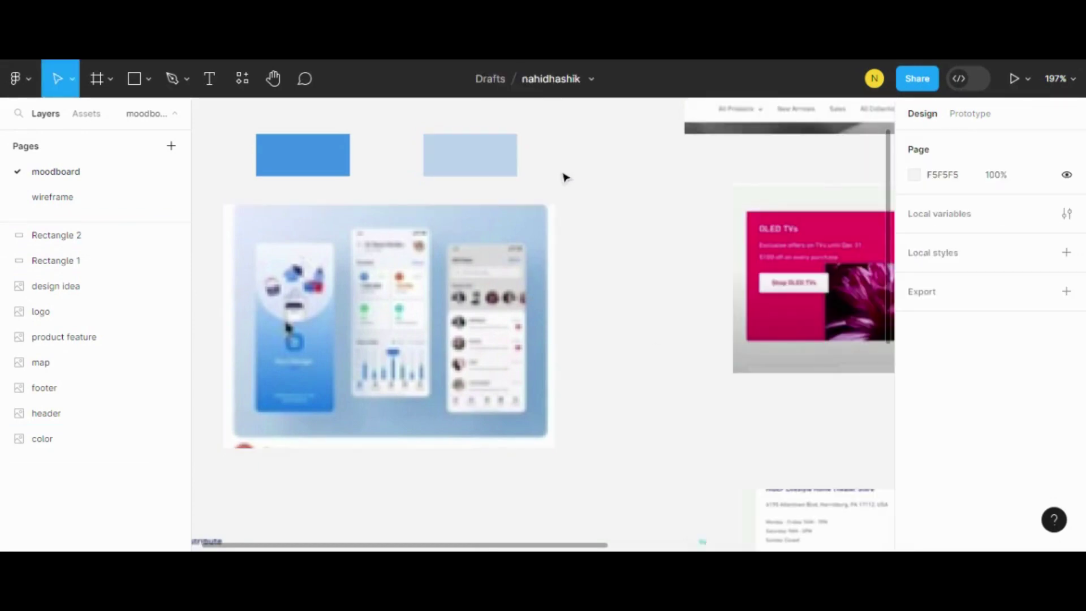
pyautogui.hotkey('ctrl', 'a')
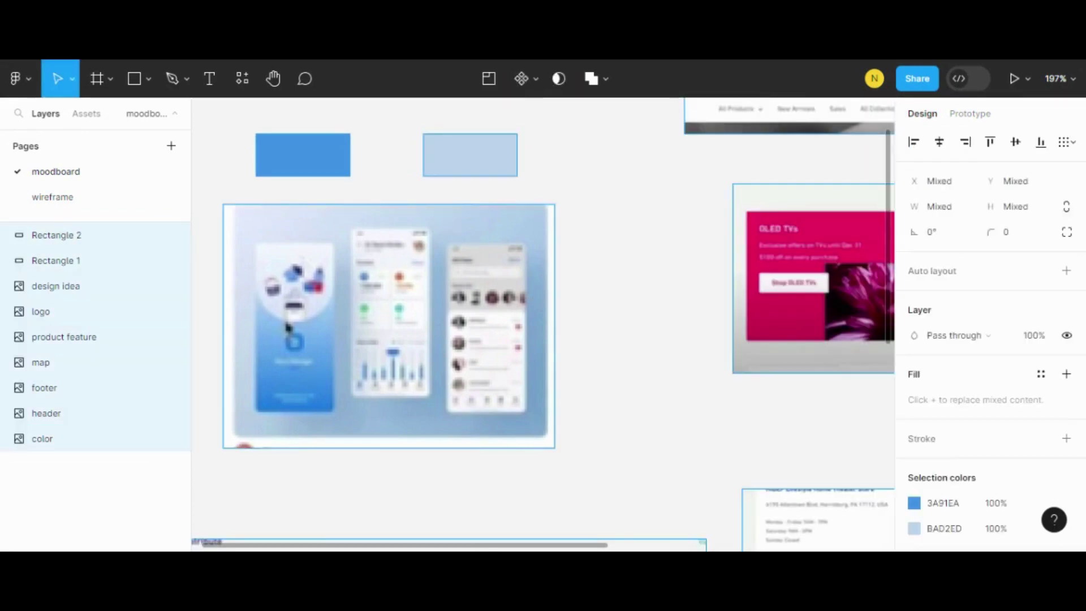
pyautogui.click(600, 166)
pyautogui.keyDown('ctrl'); pyautogui.scroll(-3, 599, 167); pyautogui.keyUp('ctrl')
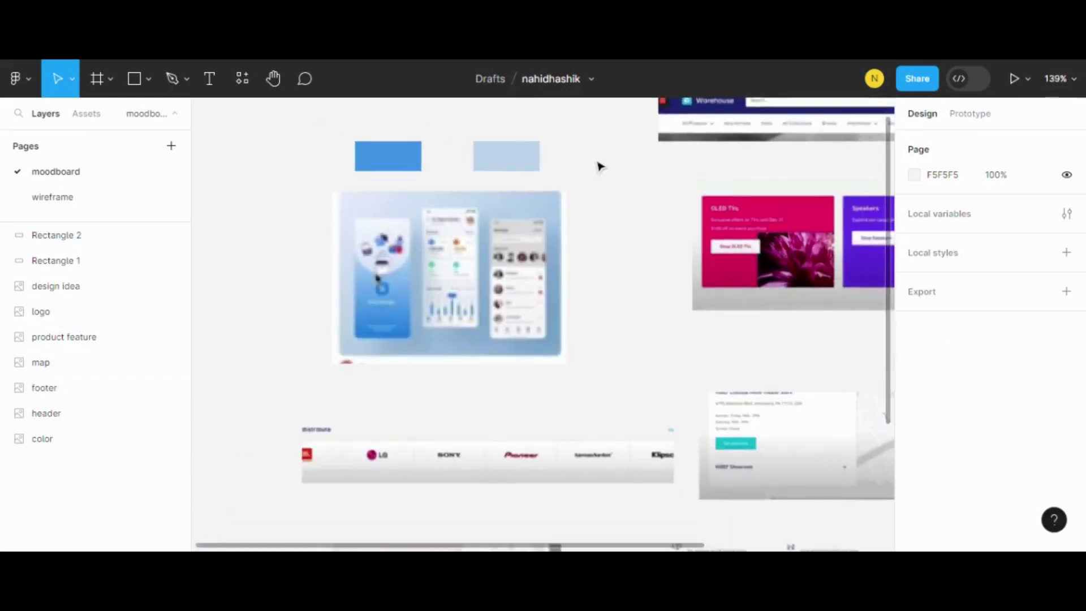
pyautogui.scroll(-1, 625, 164)
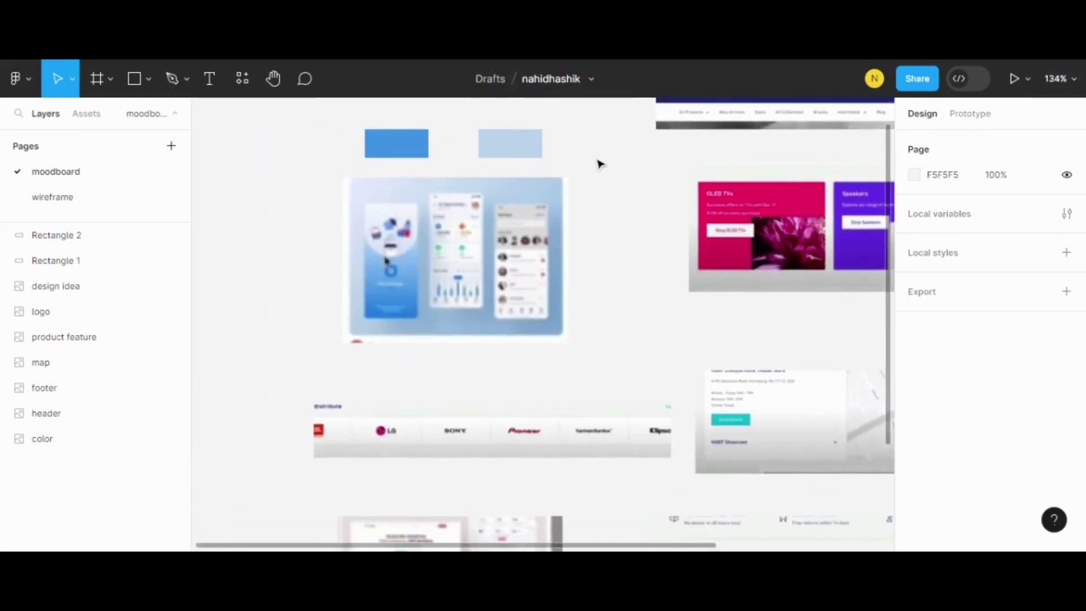
pyautogui.scroll(1, 599, 164)
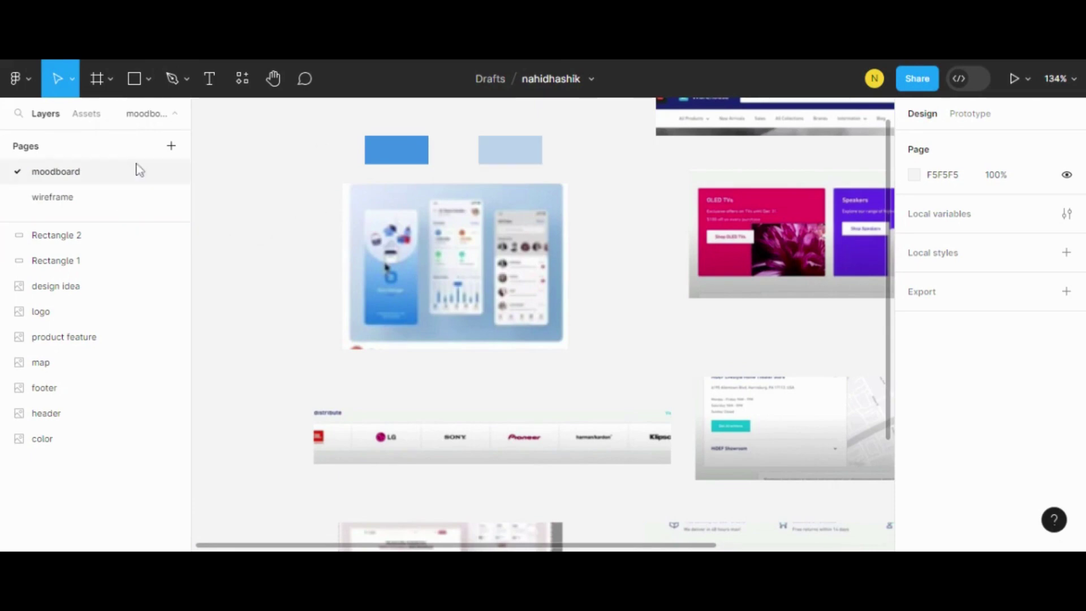
# Step: Add a new page and rename it from Page 3 to Design
pyautogui.click(171, 147)
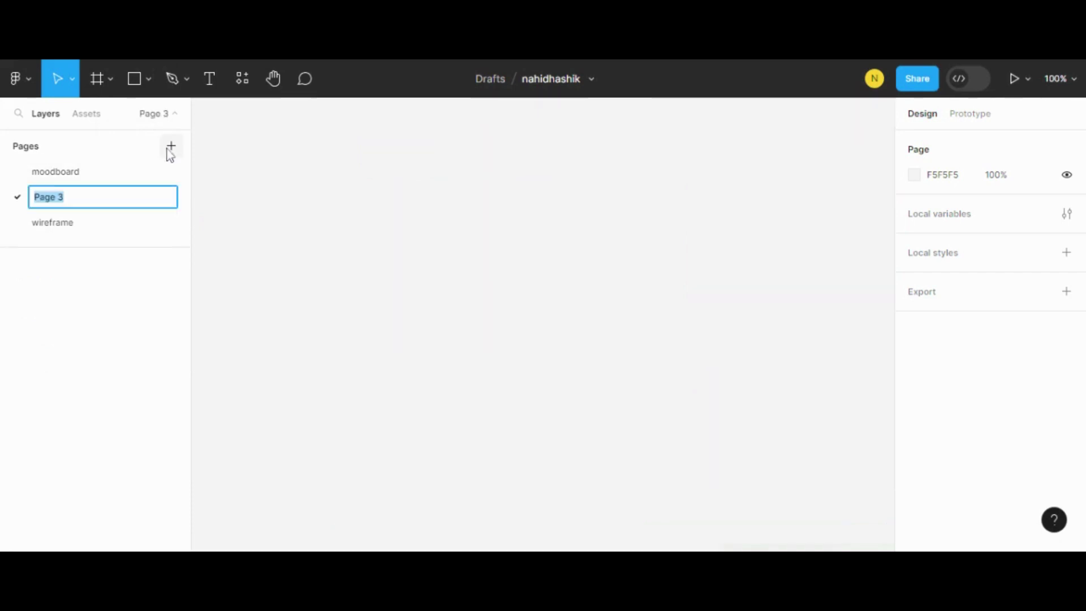
pyautogui.doubleClick(139, 202)
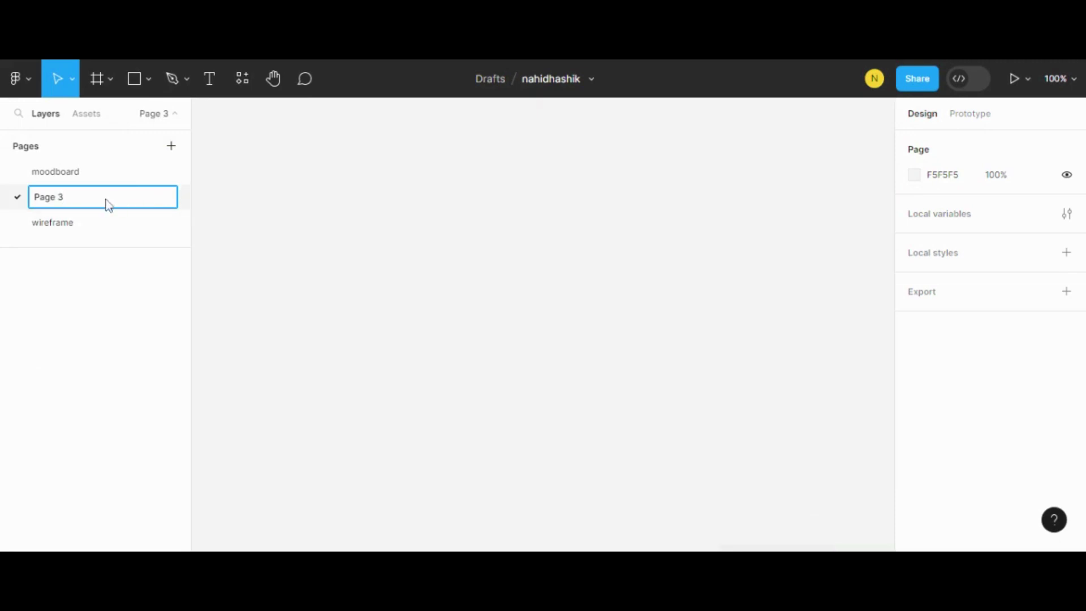
pyautogui.press('BackSpace')
pyautogui.press('BackSpace')
pyautogui.press('BackSpace')
pyautogui.press('BackSpace')
pyautogui.write('Design')
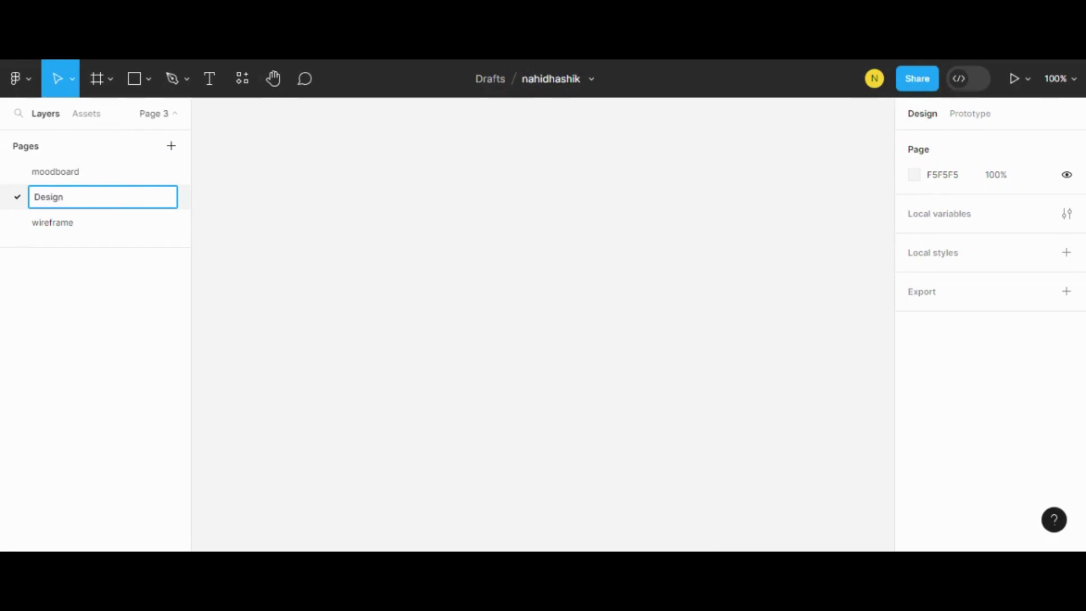
pyautogui.press('Return')
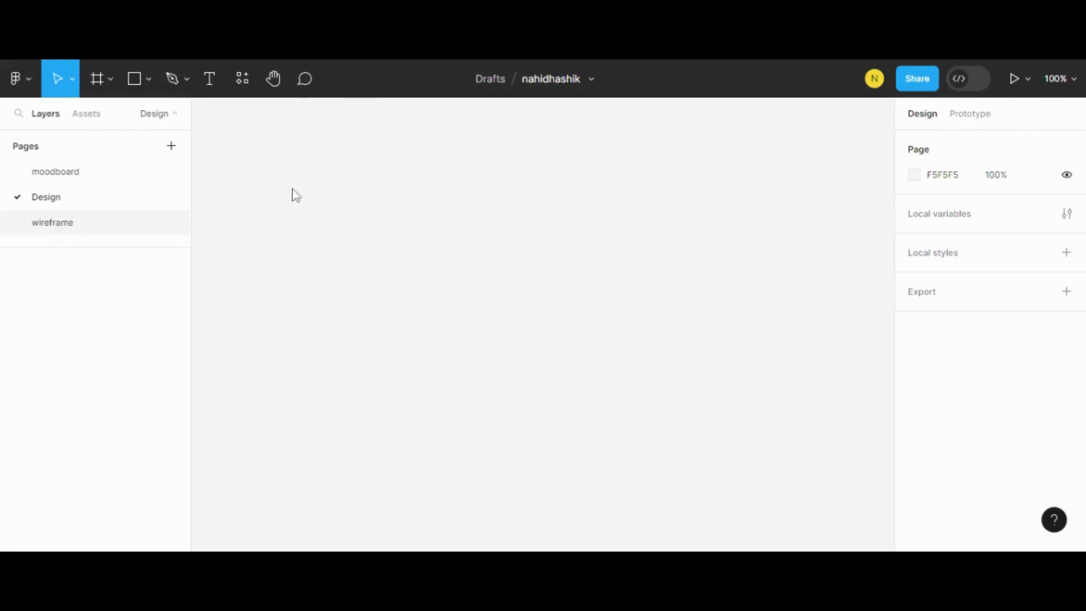
# Step: Copy the 1920 × 3790 landing page frame from the wireframe page, then return to Design
pyautogui.scroll(3, 535, 187)
pyautogui.scroll(3, 552, 203)
pyautogui.scroll(3, 552, 204)
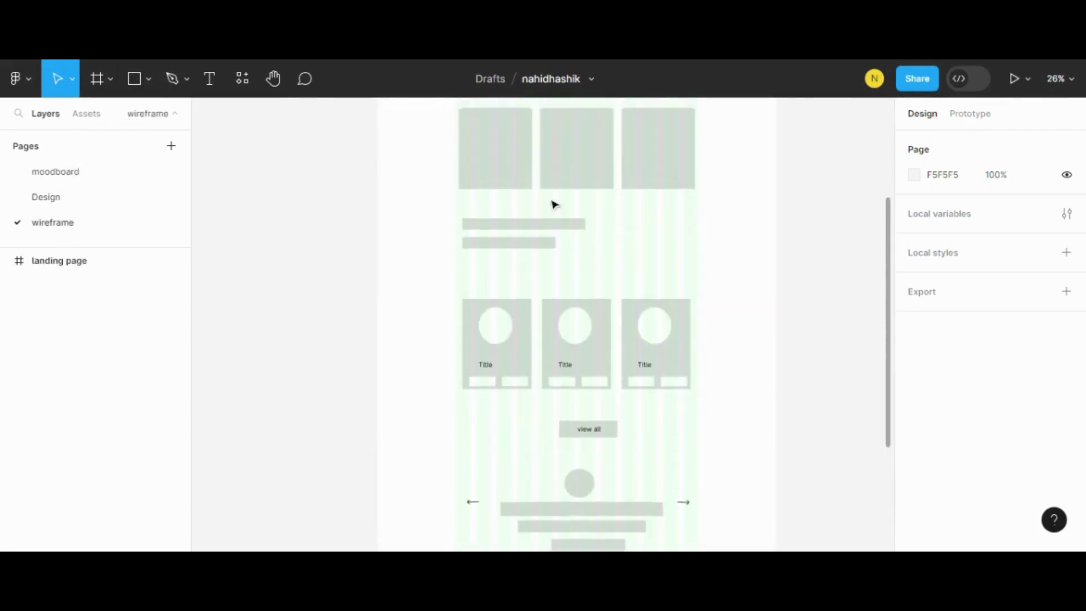
pyautogui.scroll(4, 552, 204)
pyautogui.scroll(2, 553, 204)
pyautogui.click(402, 233)
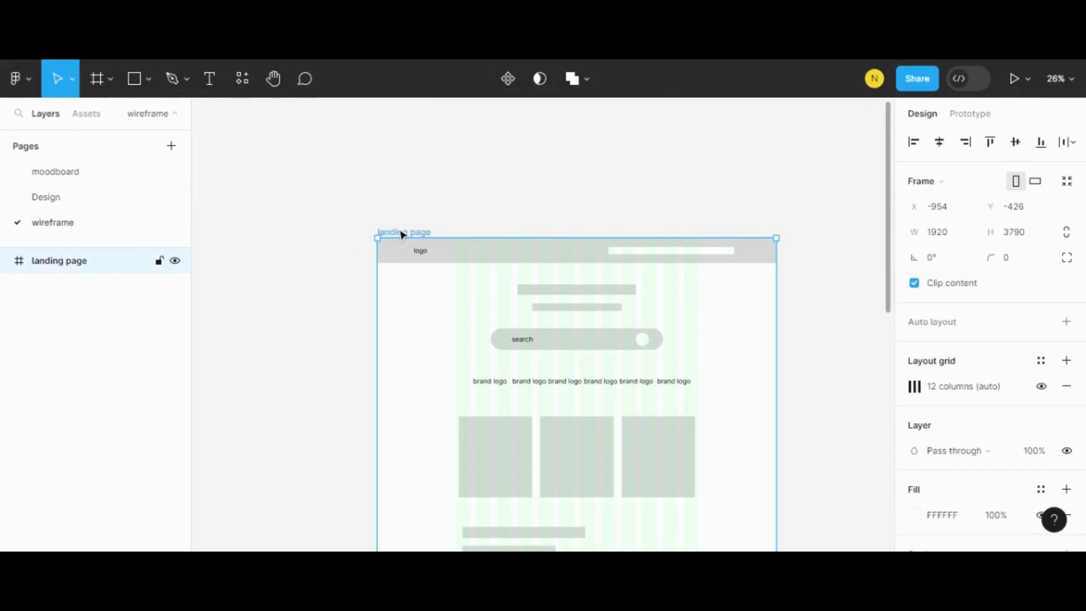
pyautogui.click(73, 204)
# Step: Paste the landing page frame onto Design and nudge its footer text 20 px down
pyautogui.hotkey('ctrl', 'v')
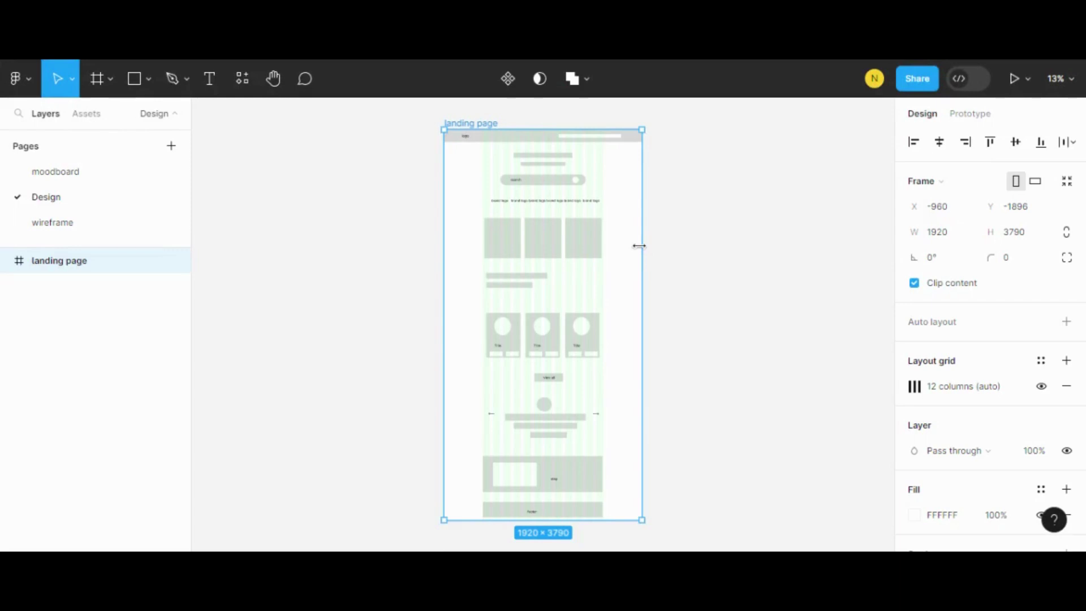
pyautogui.scroll(1, 637, 245)
pyautogui.scroll(1, 601, 254)
pyautogui.scroll(1, 601, 259)
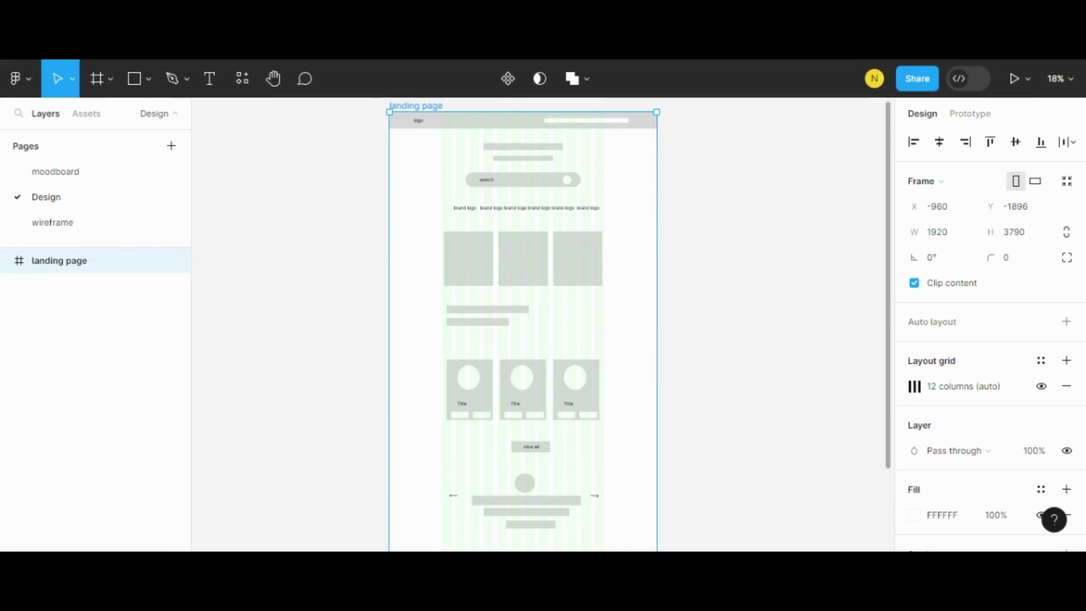
pyautogui.moveTo(85, 260)
pyautogui.click(6, 261)
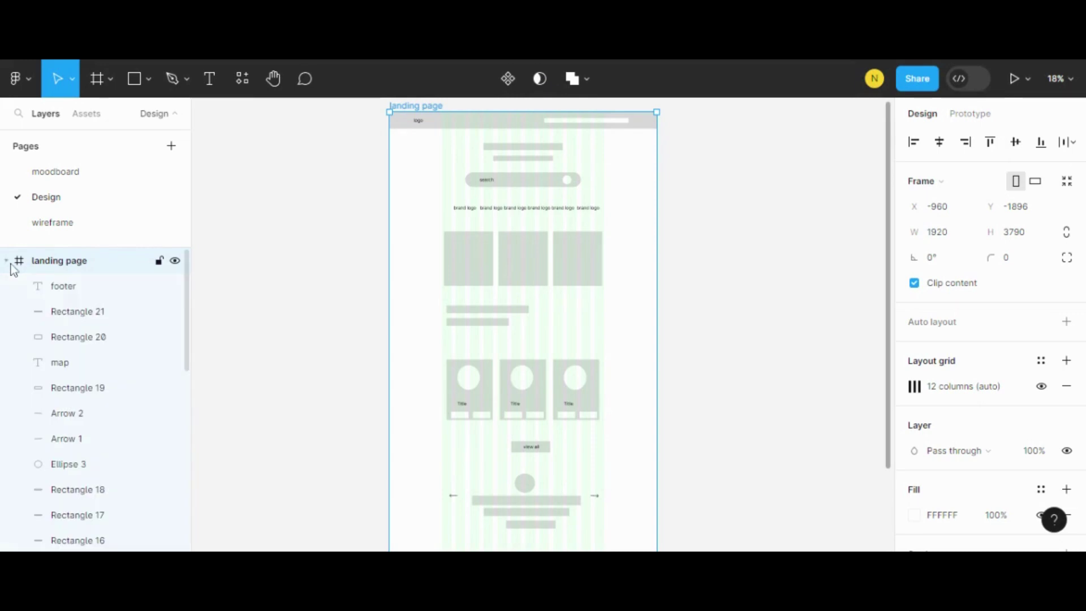
pyautogui.click(80, 287)
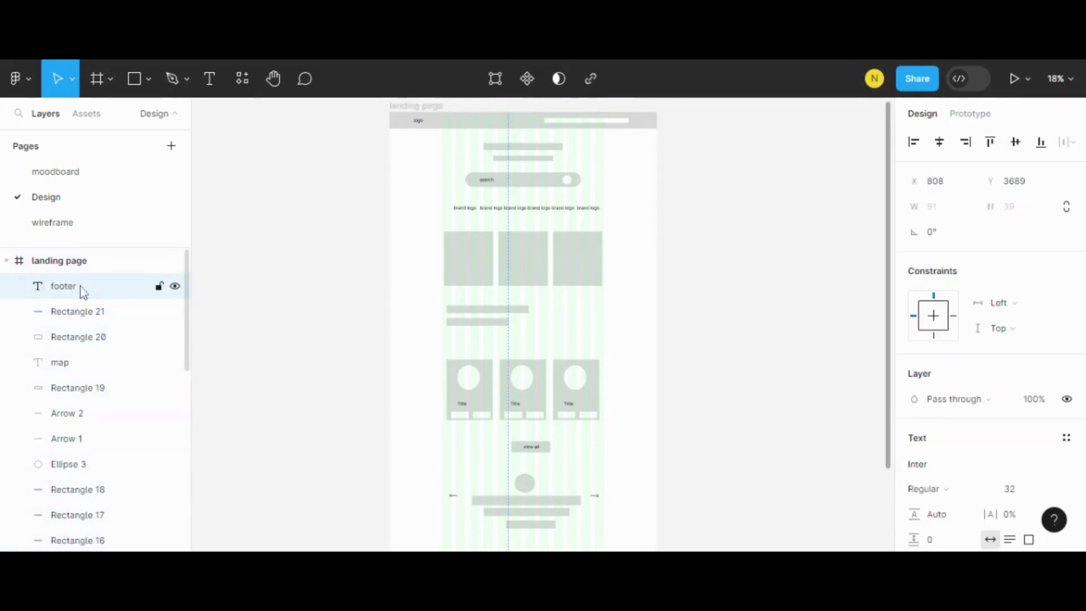
pyautogui.hotkey('shift', 'Down')
pyautogui.hotkey('shift', 'Down')
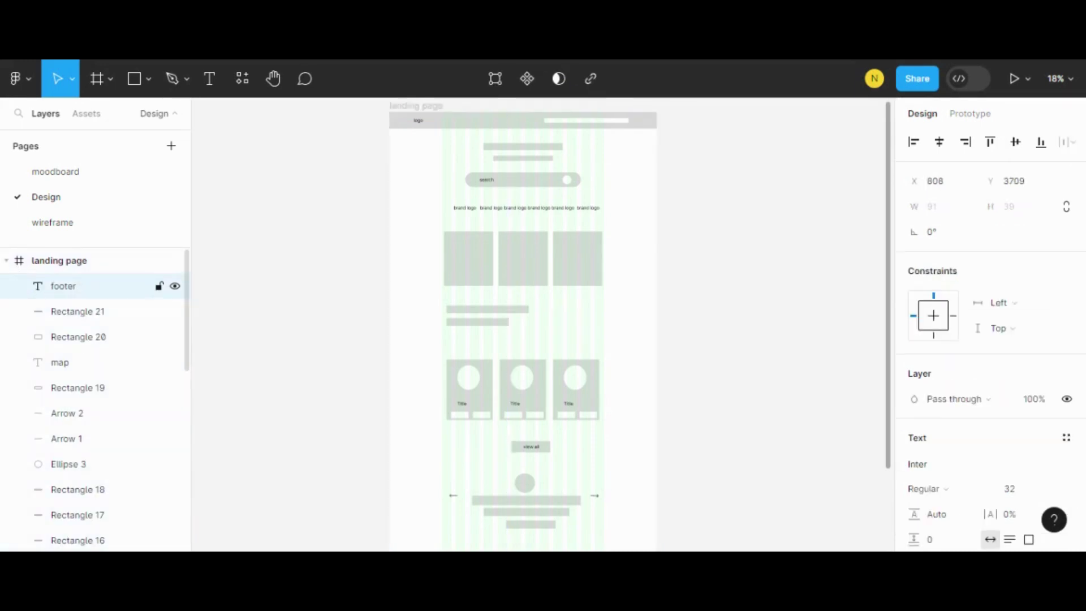
# Step: Shift-select the lower layers from Rectangle 20 down toward Rectangle 18
pyautogui.click(85, 338)
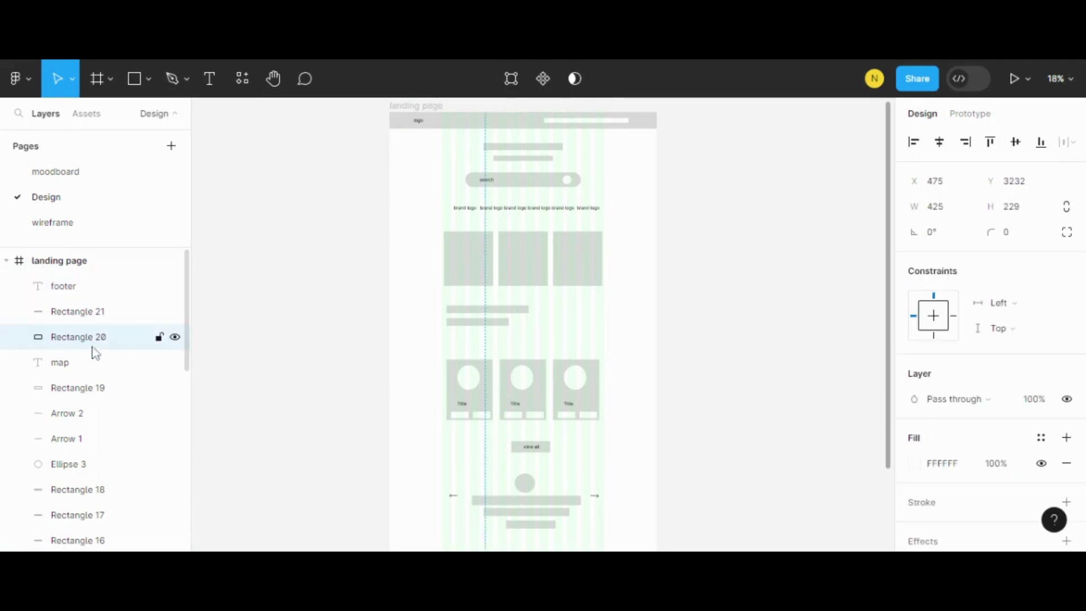
pyautogui.keyDown('shift'); pyautogui.click(88, 389); pyautogui.keyUp('shift')
pyautogui.keyDown('shift'); pyautogui.click(85, 413); pyautogui.keyUp('shift')
# Step: Extend the selection through Rectangles 18, 17 and 16 and delete those lower-page elements
pyautogui.keyDown('shift'); pyautogui.click(86, 438); pyautogui.keyUp('shift')
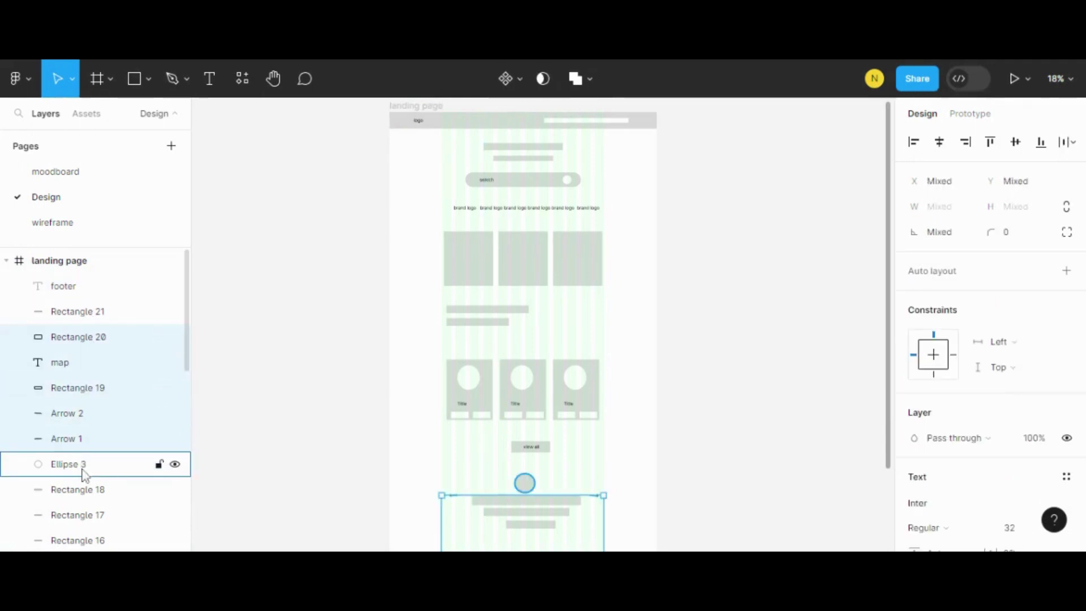
pyautogui.keyDown('shift'); pyautogui.click(86, 464); pyautogui.keyUp('shift')
pyautogui.keyDown('shift'); pyautogui.click(89, 488); pyautogui.keyUp('shift')
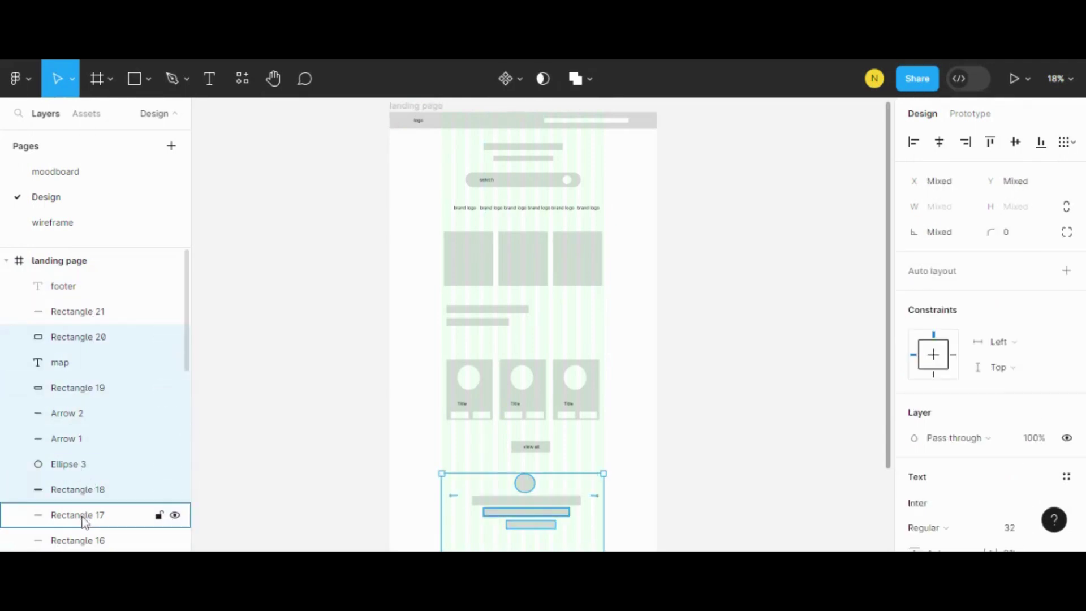
pyautogui.keyDown('shift'); pyautogui.click(84, 515); pyautogui.keyUp('shift')
pyautogui.keyDown('shift'); pyautogui.click(83, 540); pyautogui.keyUp('shift')
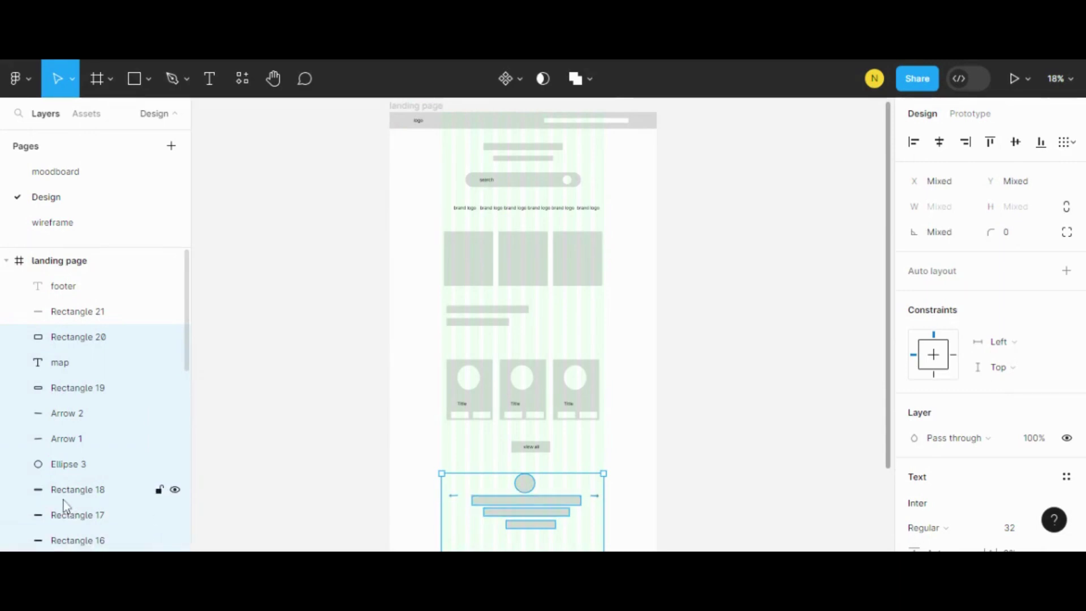
pyautogui.press('Delete')
pyautogui.scroll(-4, 67, 492)
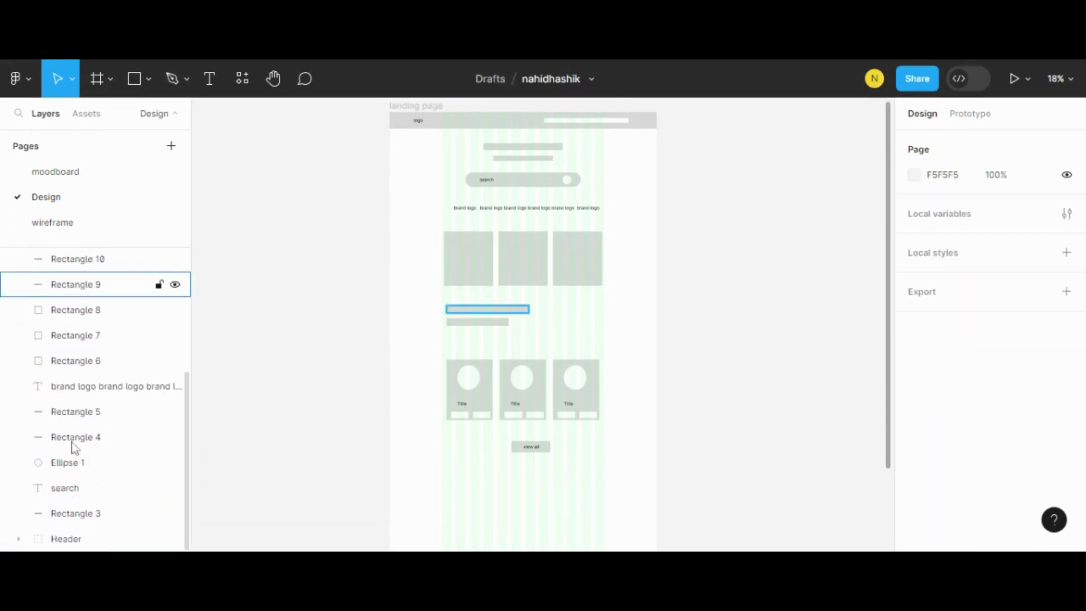
pyautogui.scroll(4, 72, 430)
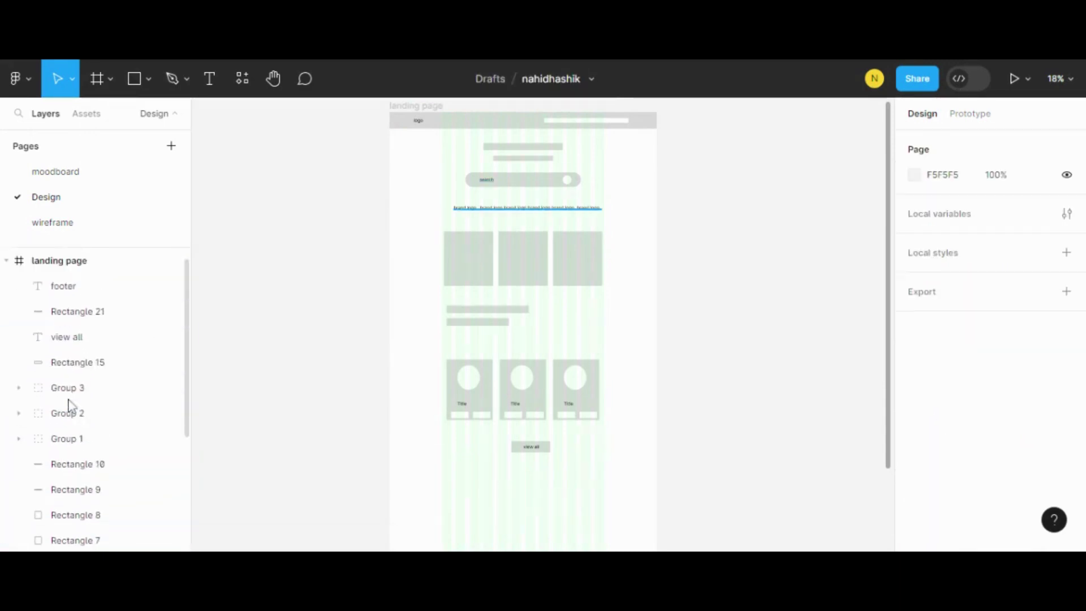
# Step: Select all remaining elements inside the landing page frame and delete them
pyautogui.click(82, 287)
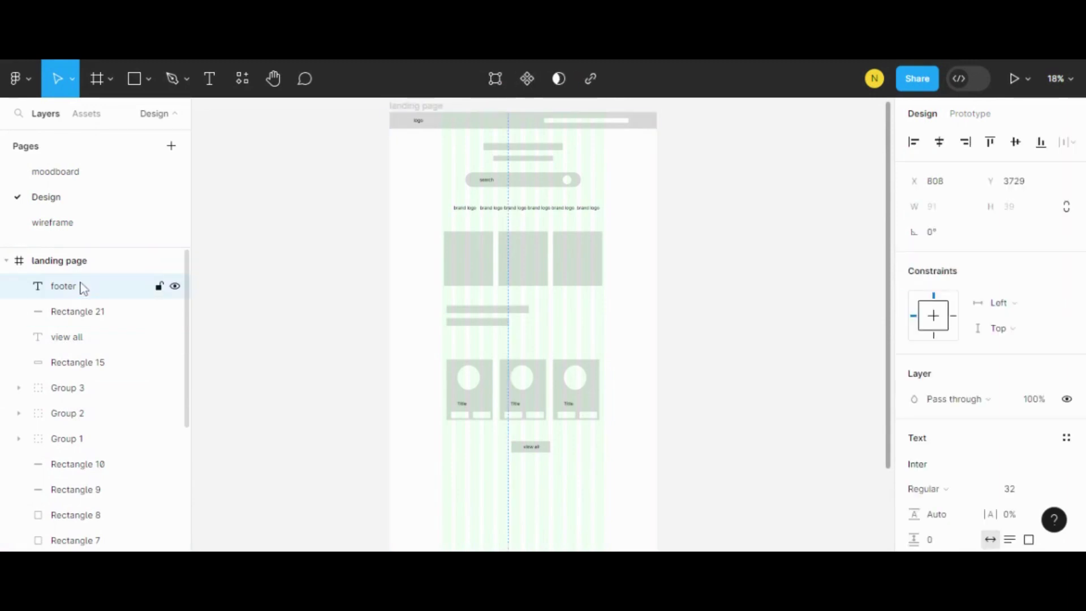
pyautogui.hotkey('ctrl', 'a')
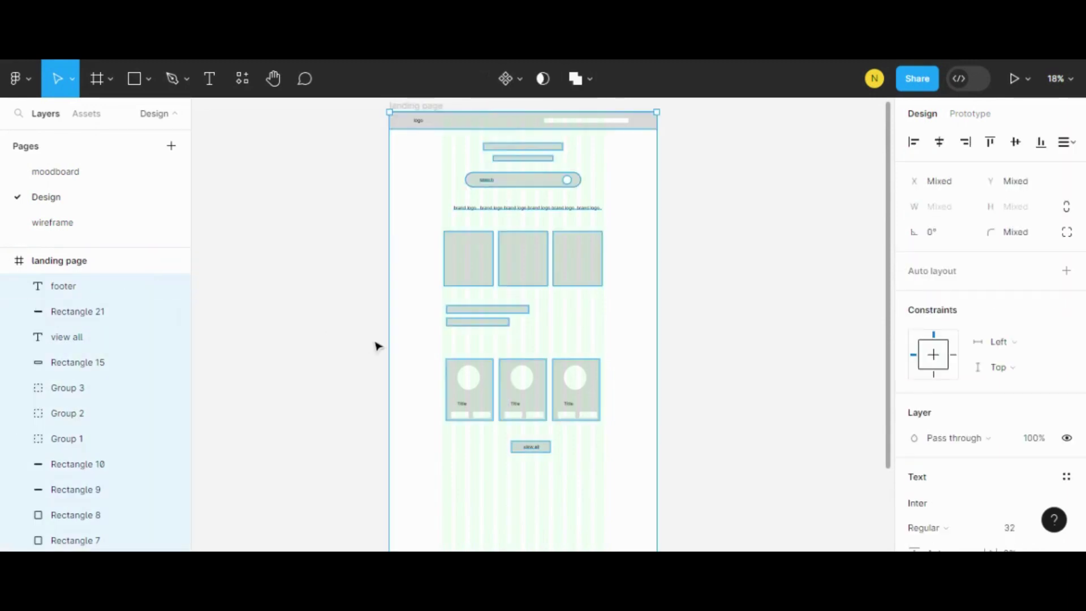
pyautogui.press('Delete')
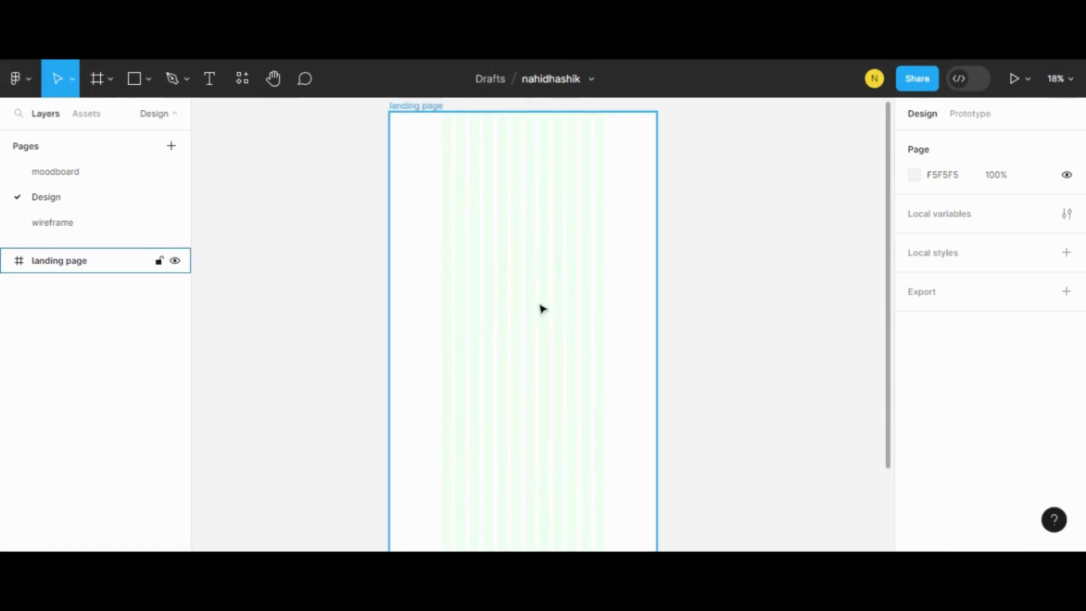
pyautogui.scroll(1, 540, 230)
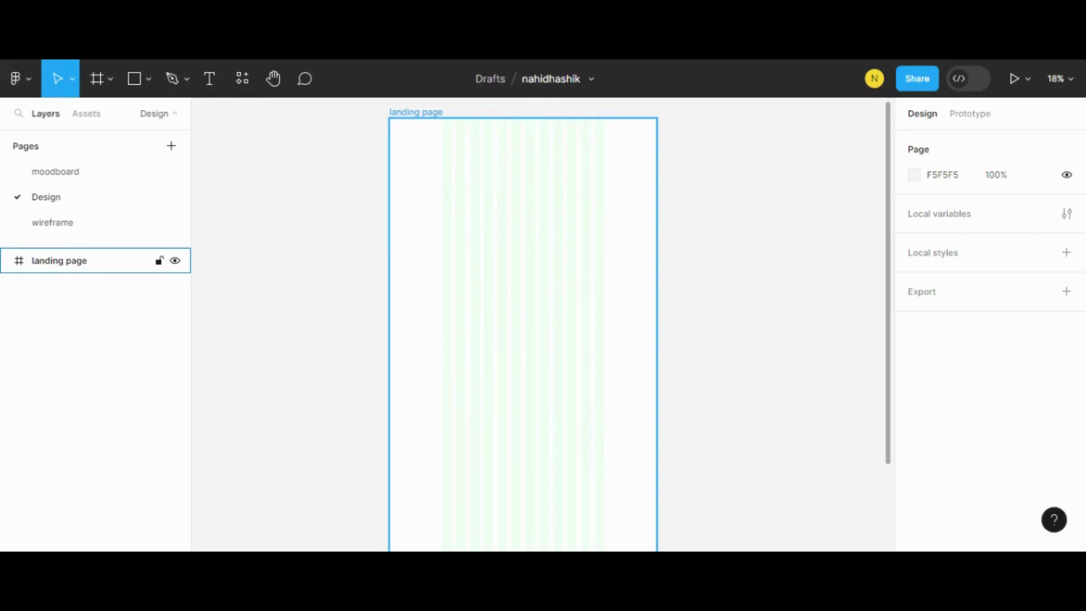
pyautogui.scroll(1, 523, 215)
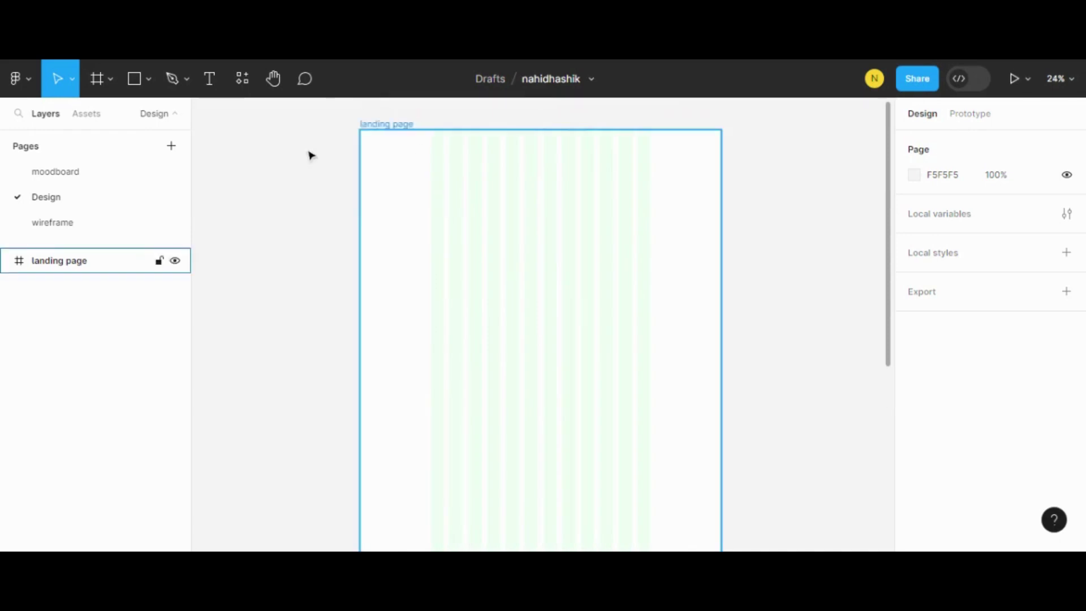
# Step: Draw a full-width 1920 px rectangle across the frame's top and set its height to 850
pyautogui.click(148, 83)
pyautogui.click(120, 127)
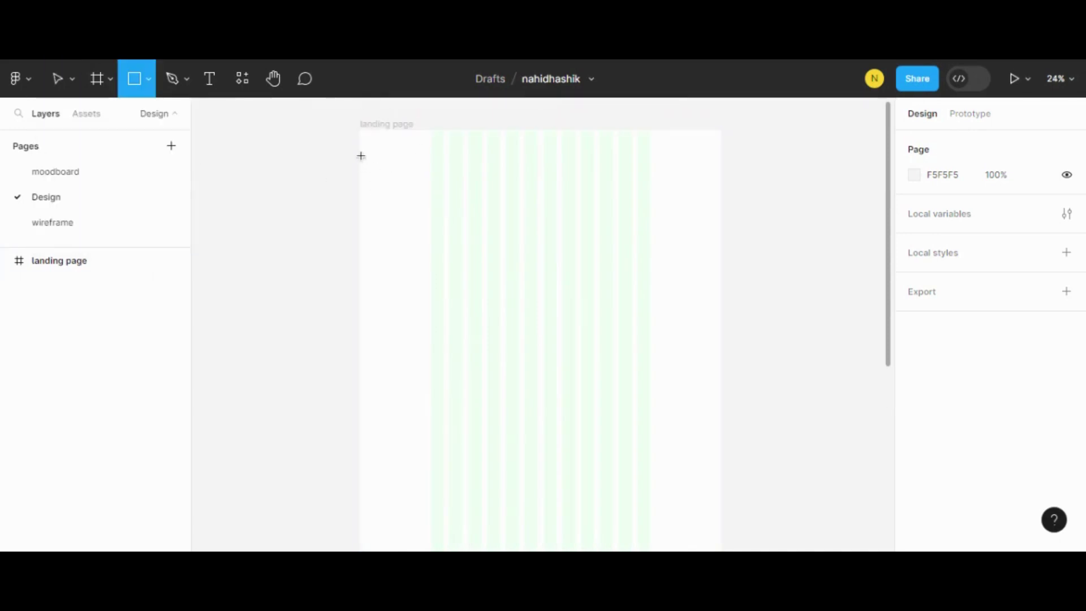
pyautogui.moveTo(360, 129); pyautogui.dragTo(435, 236)
pyautogui.moveTo(485, 263); pyautogui.dragTo(724, 314)
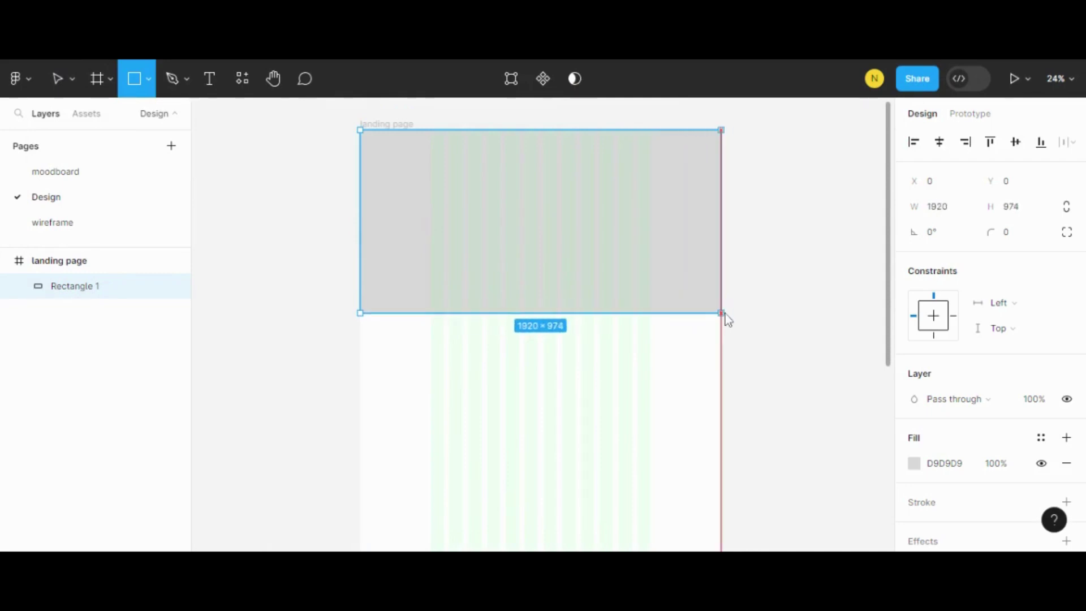
pyautogui.click(1024, 208)
pyautogui.write('970')
pyautogui.press('Return')
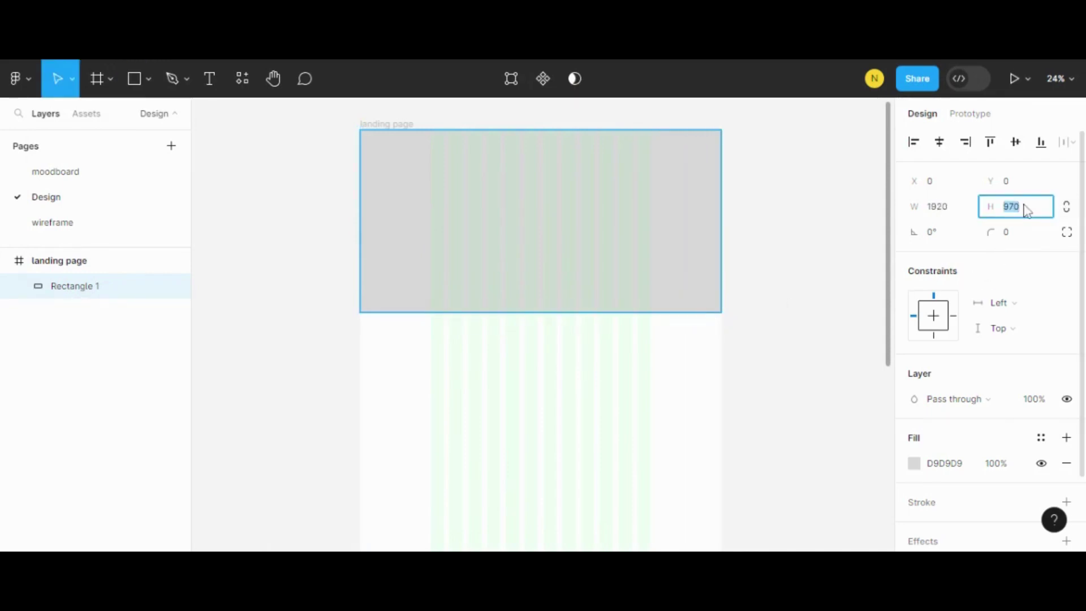
pyautogui.write('850')
pyautogui.press('Return')
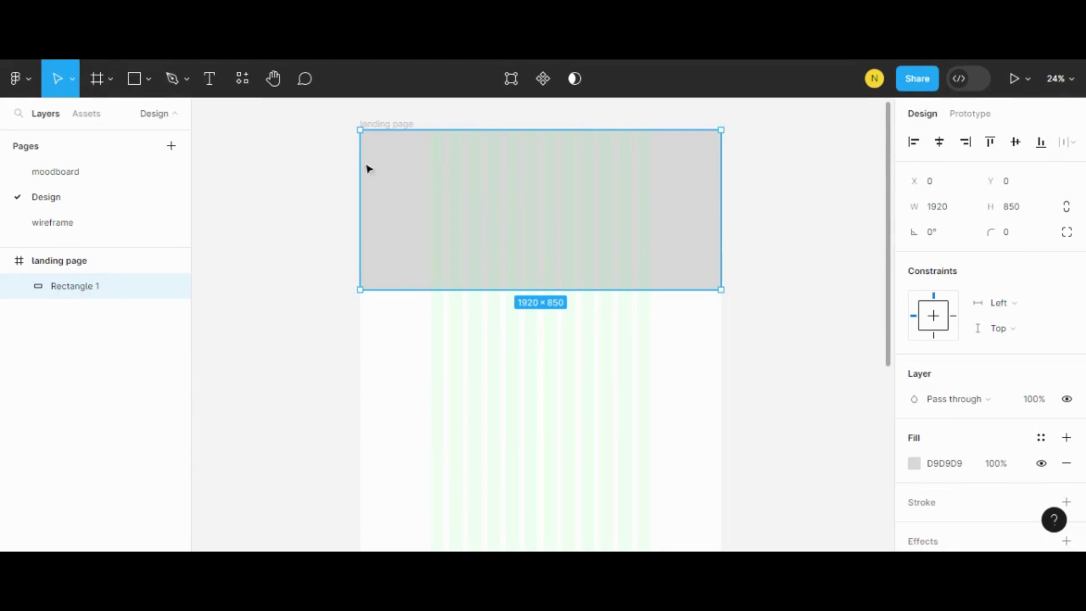
# Step: On the moodboard page, copy the properties of the light blue BAD2ED swatch, Rectangle 2
pyautogui.click(83, 171)
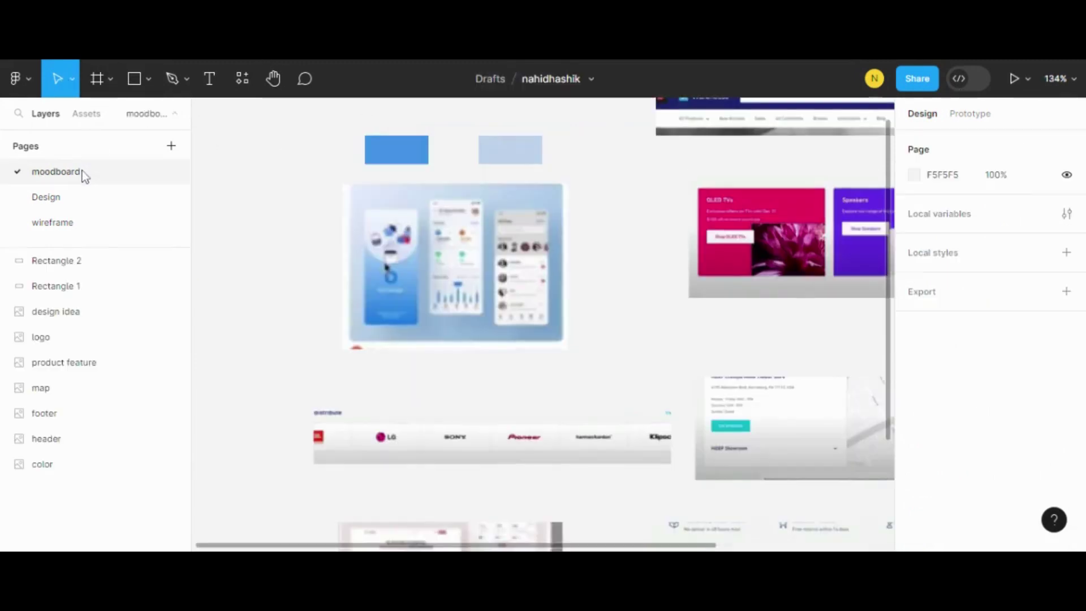
pyautogui.click(515, 152)
pyautogui.rightClick(504, 153)
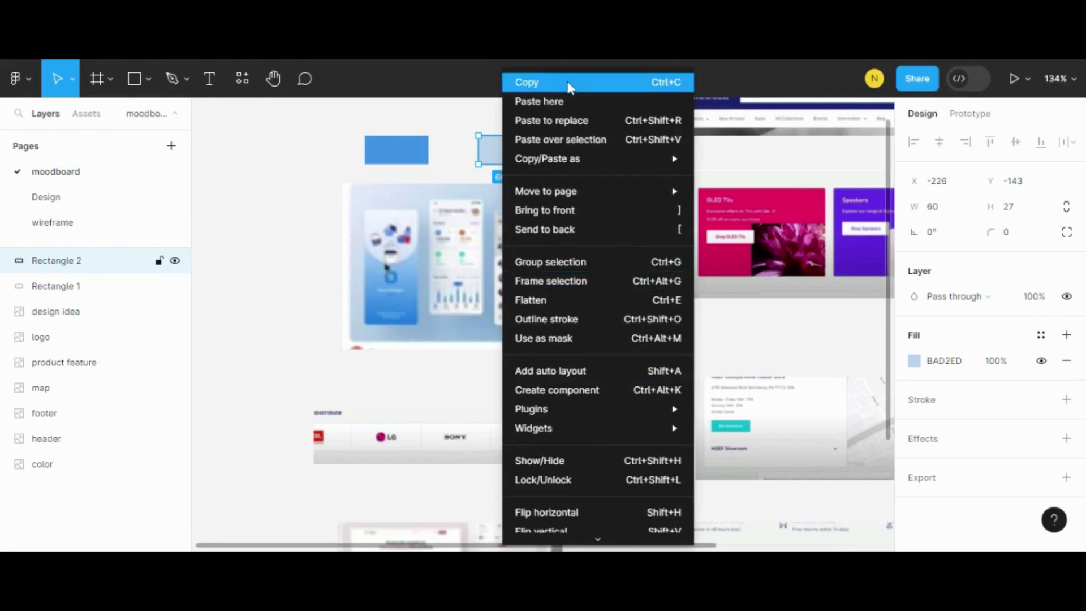
pyautogui.press('Escape')
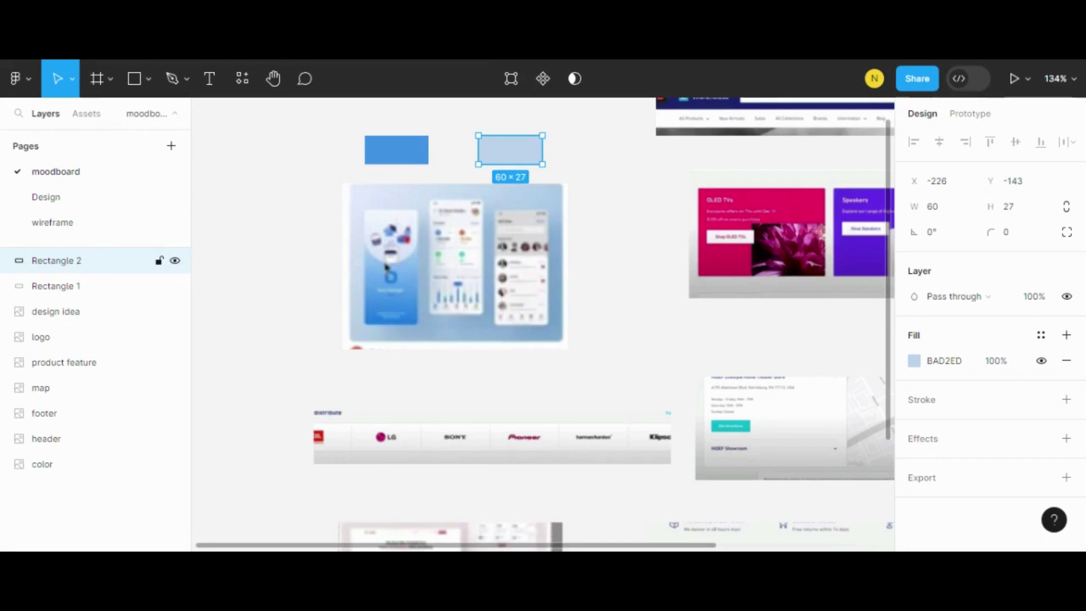
pyautogui.rightClick(516, 142)
pyautogui.moveTo(547, 158)
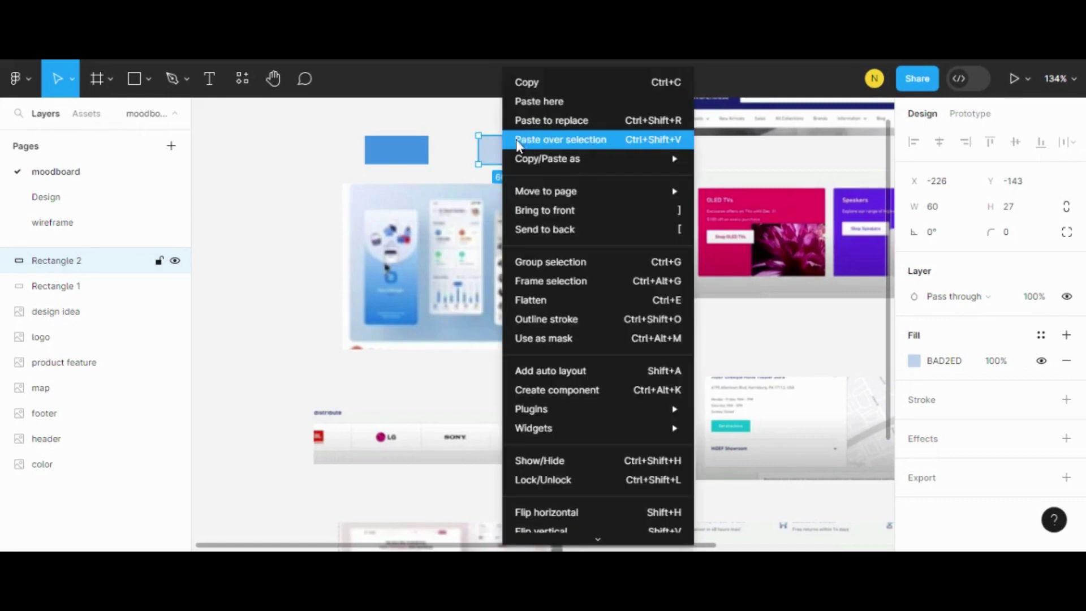
pyautogui.moveTo(736, 159)
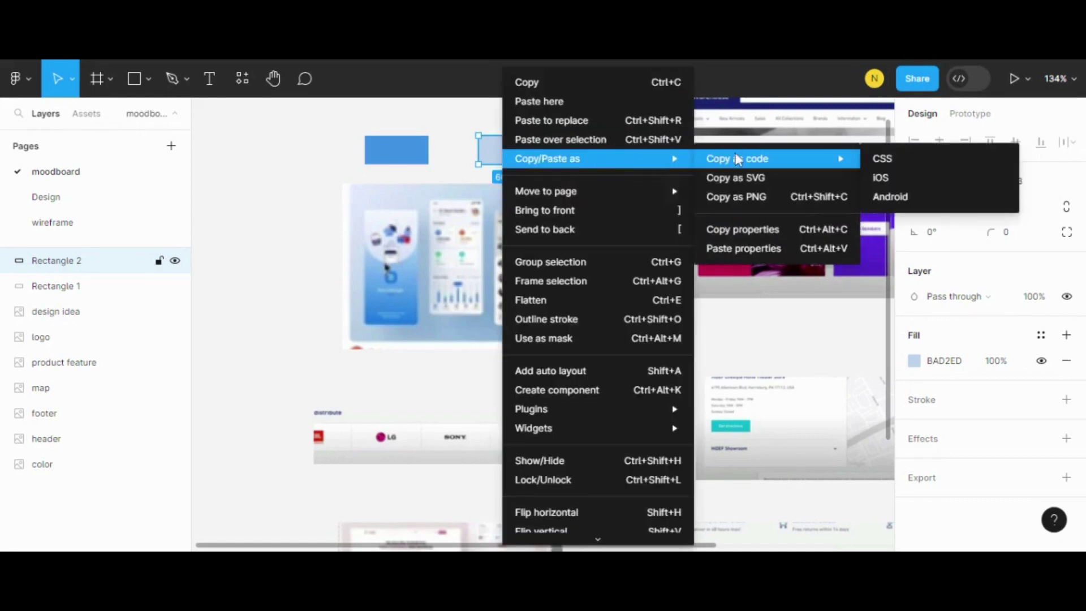
pyautogui.click(757, 231)
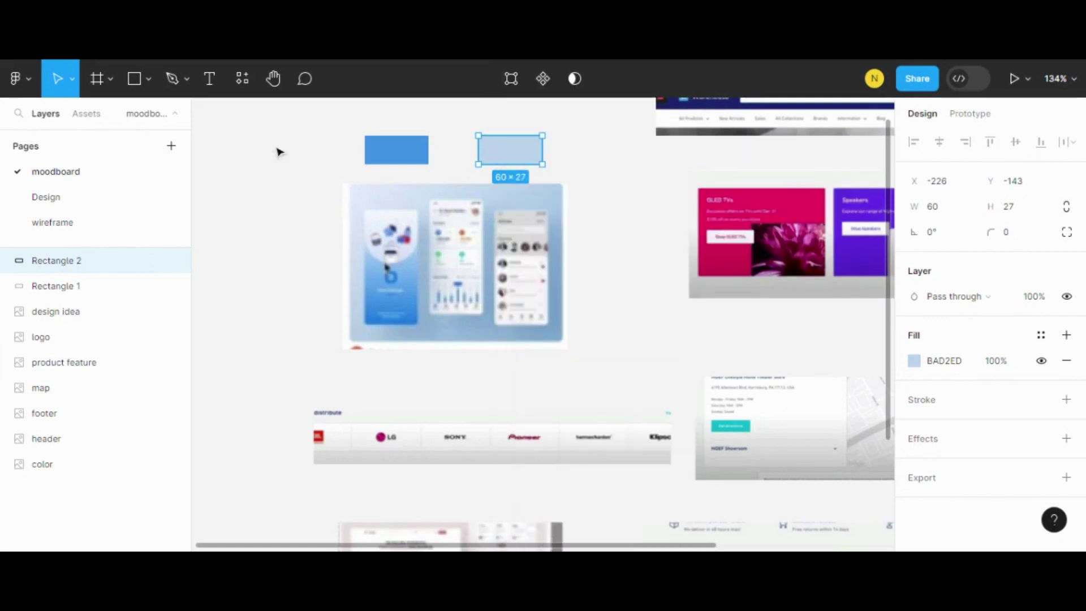
# Step: Paste the swatch properties onto the 1920 × 850 hero rectangle, giving it a BAD2ED fill
pyautogui.click(67, 199)
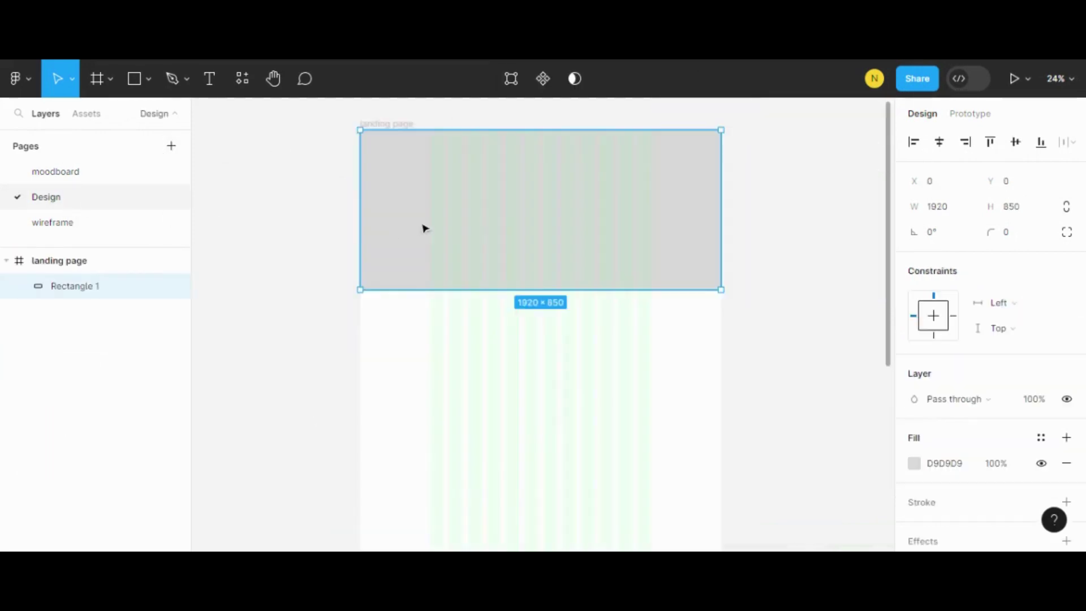
pyautogui.hotkey('ctrl', 'alt', 'v')
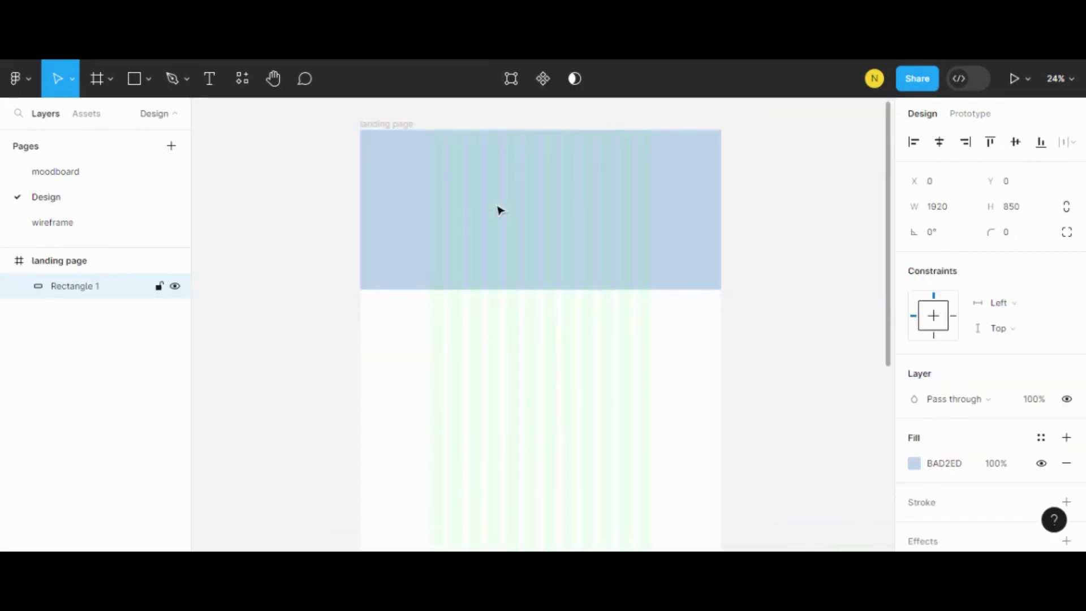
pyautogui.click(758, 258)
pyautogui.click(638, 238)
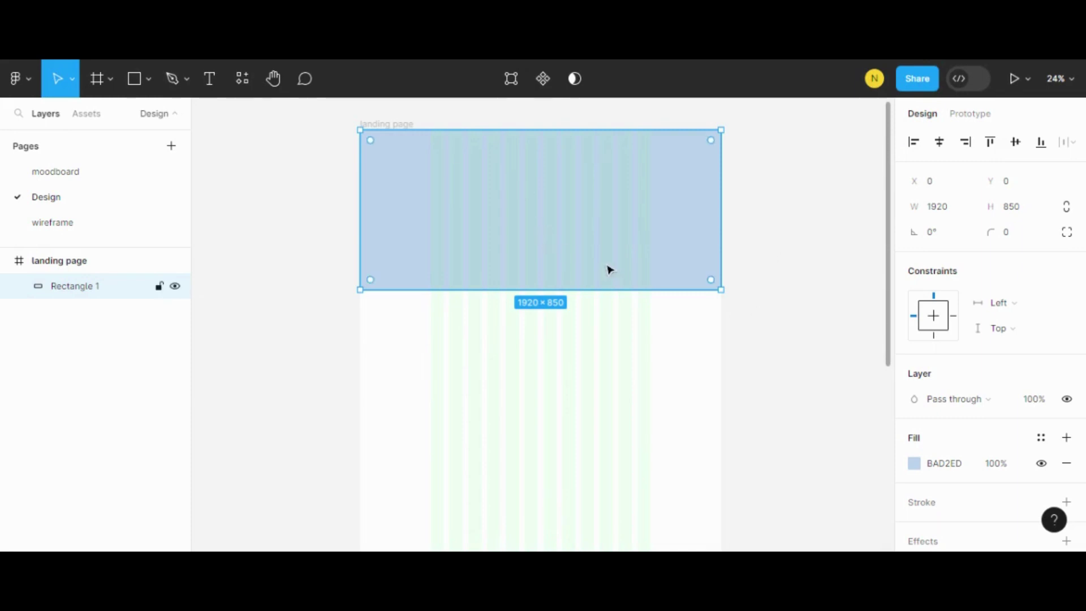
pyautogui.click(913, 463)
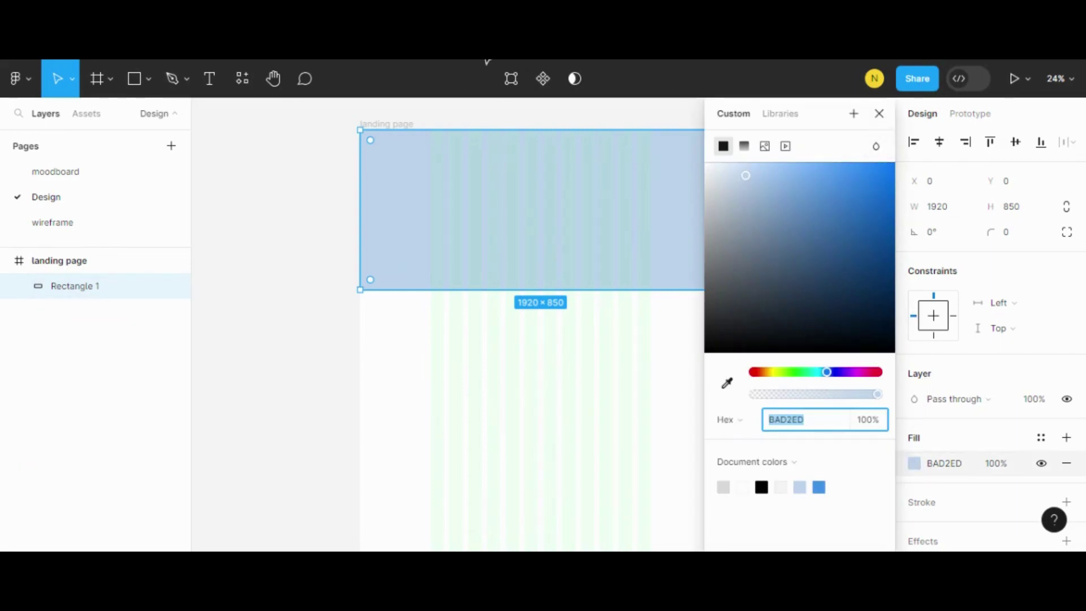
pyautogui.click(487, 61)
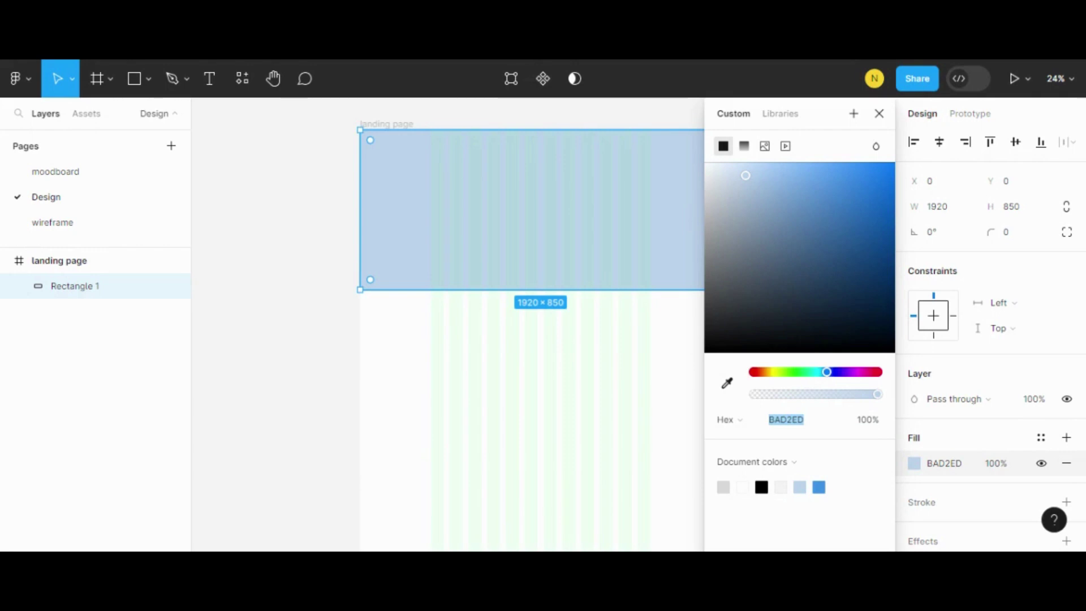
pyautogui.click(781, 115)
pyautogui.click(742, 115)
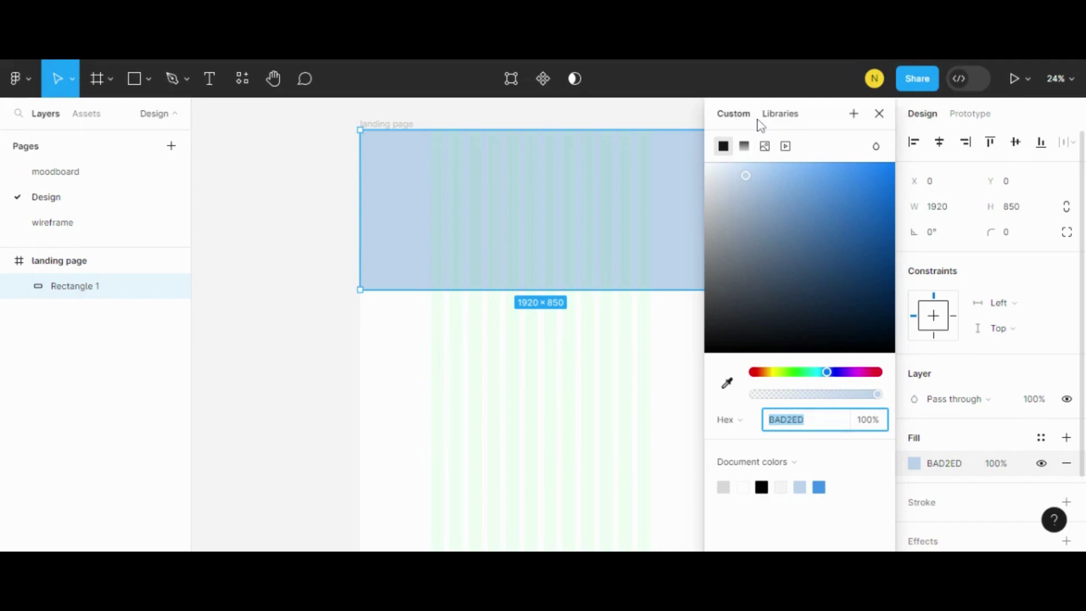
pyautogui.click(957, 464)
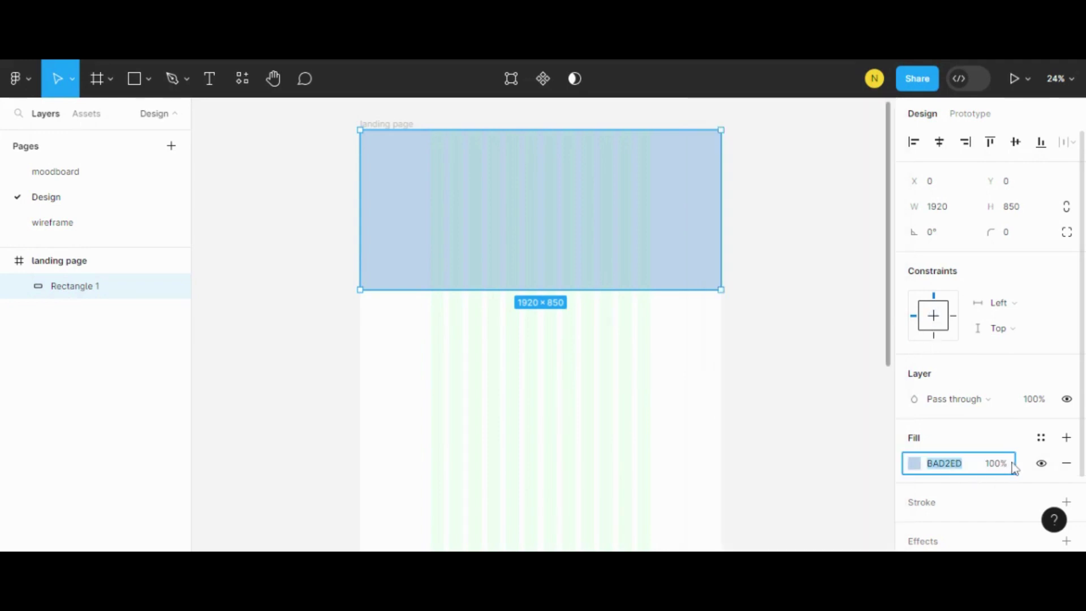
pyautogui.click(915, 463)
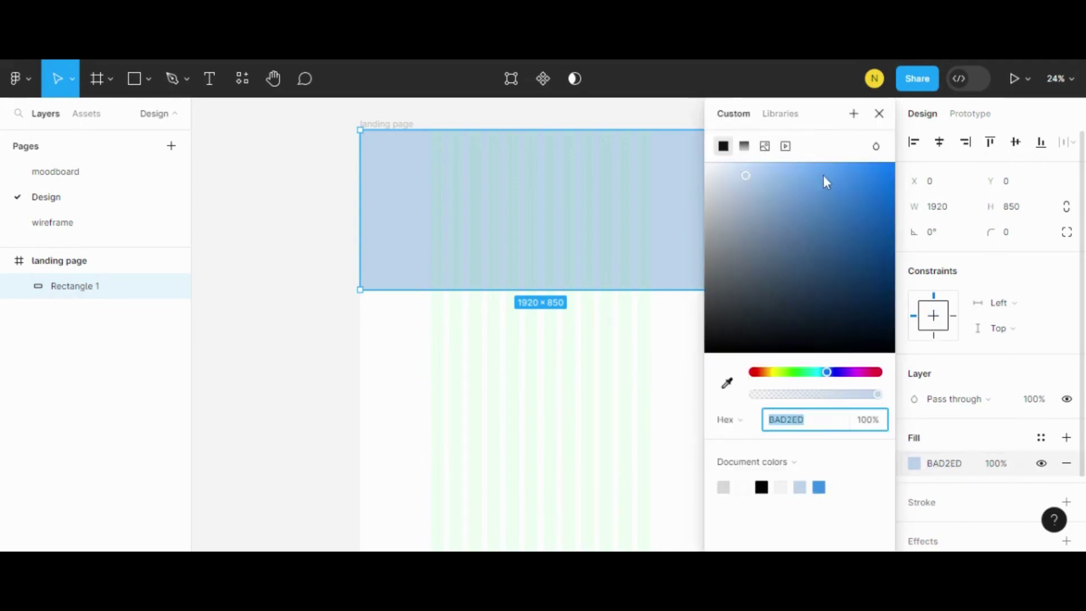
pyautogui.click(744, 148)
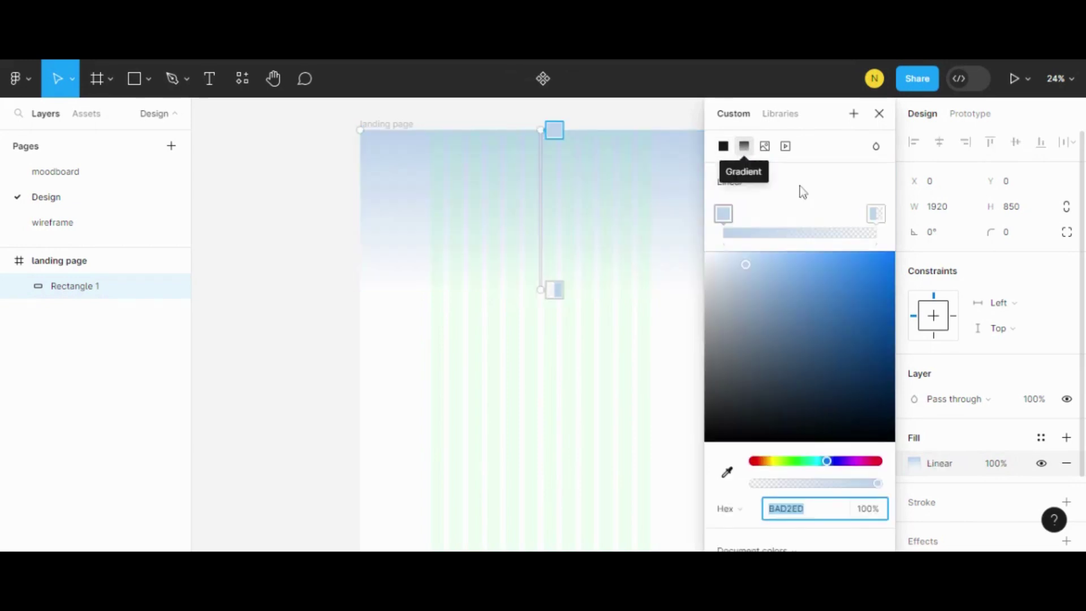
pyautogui.click(765, 148)
pyautogui.click(785, 146)
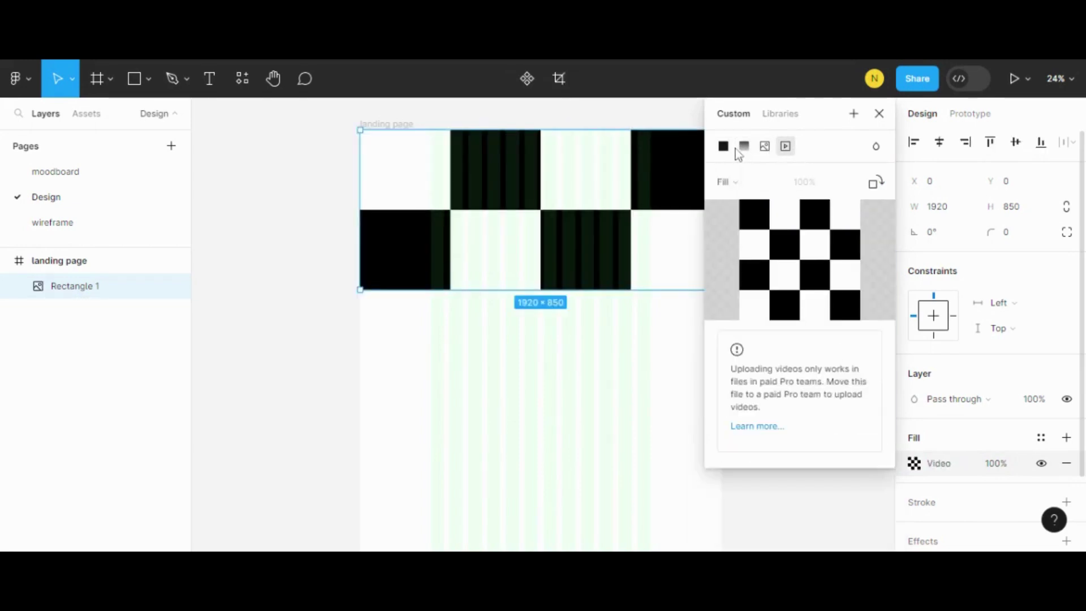
pyautogui.click(723, 146)
pyautogui.click(742, 146)
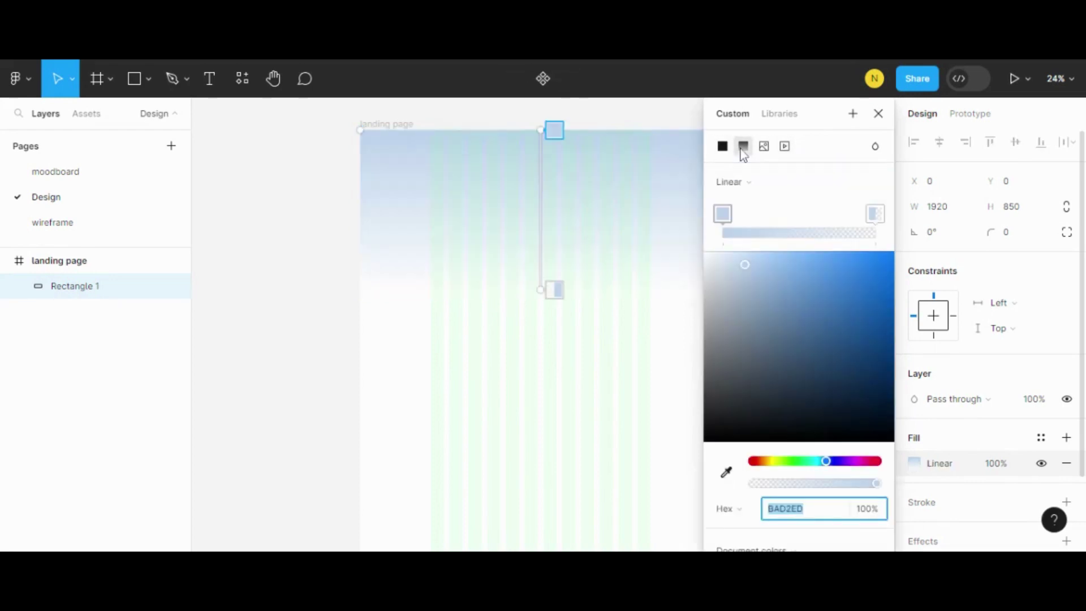
pyautogui.click(874, 213)
pyautogui.moveTo(874, 214)
pyautogui.mouseDown()
pyautogui.moveTo(724, 214)
pyautogui.moveTo(862, 214)
pyautogui.moveTo(814, 215)
pyautogui.moveTo(885, 231)
pyautogui.mouseUp()
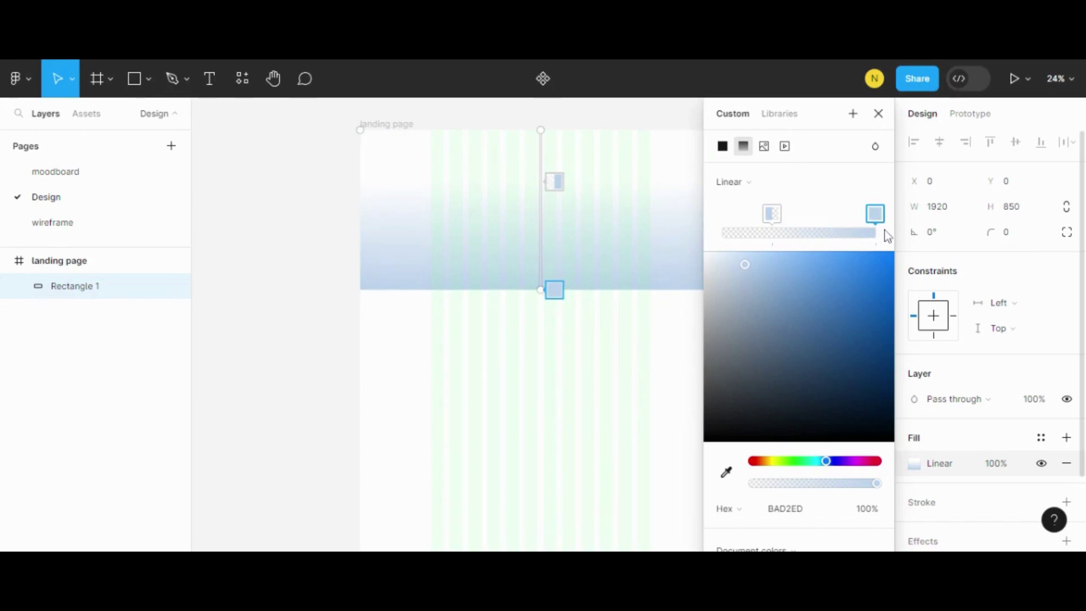
pyautogui.moveTo(771, 213); pyautogui.dragTo(723, 221)
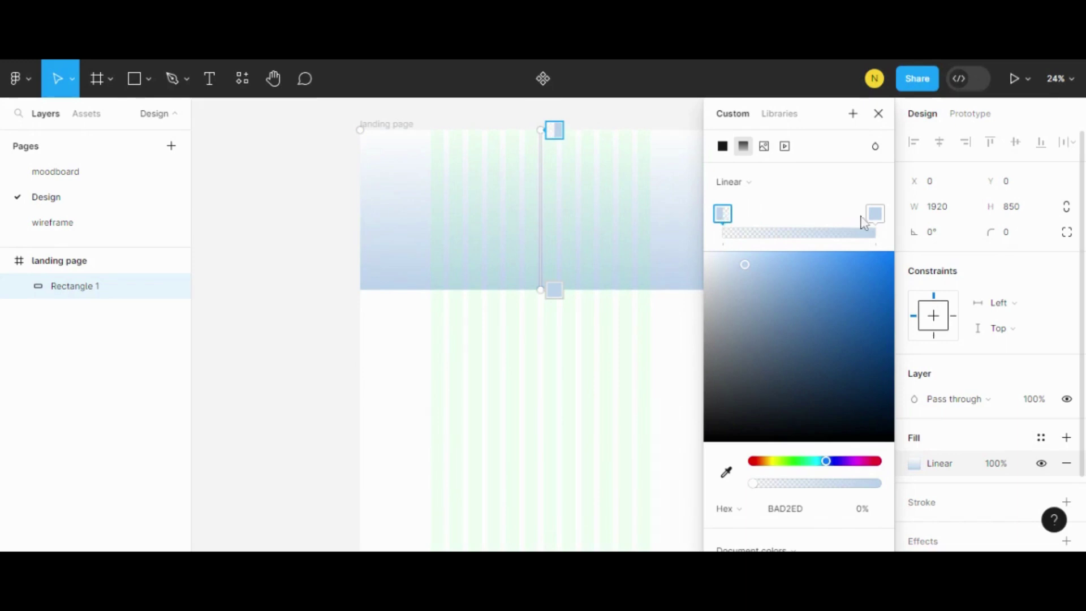
pyautogui.click(870, 219)
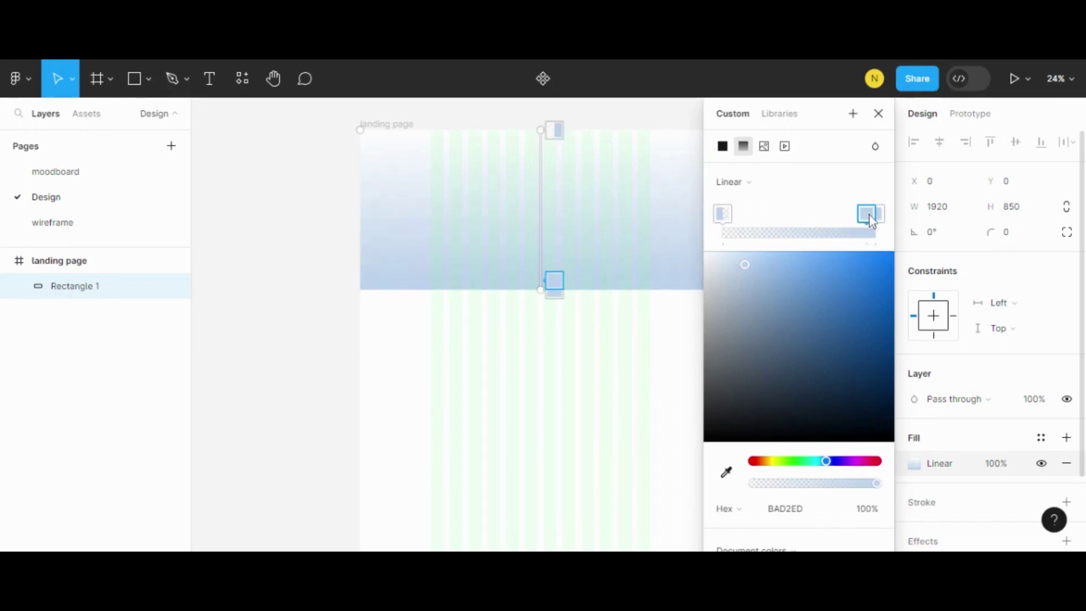
pyautogui.click(814, 221)
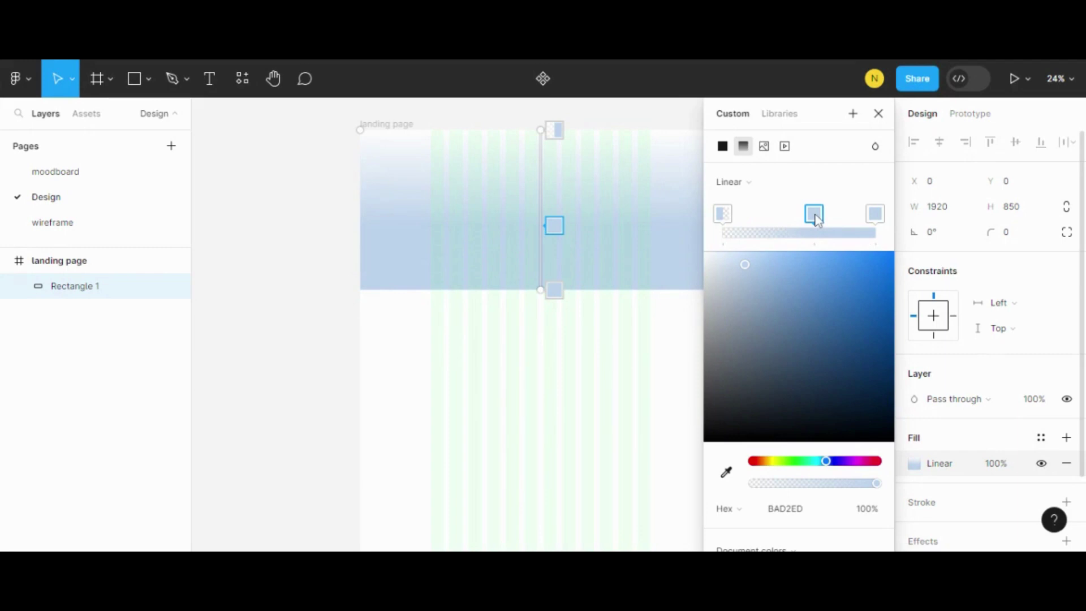
pyautogui.press('Delete')
pyautogui.moveTo(723, 213); pyautogui.dragTo(769, 213)
pyautogui.moveTo(875, 213)
pyautogui.mouseDown()
pyautogui.moveTo(723, 213)
pyautogui.moveTo(875, 213)
pyautogui.mouseUp()
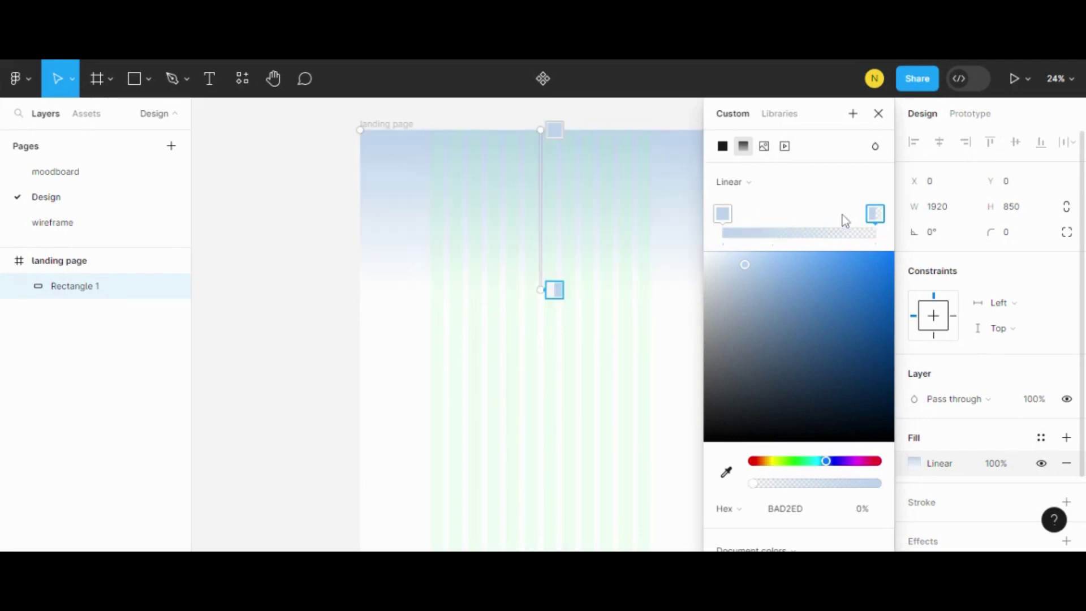
pyautogui.hotkey('ctrl', 'z')
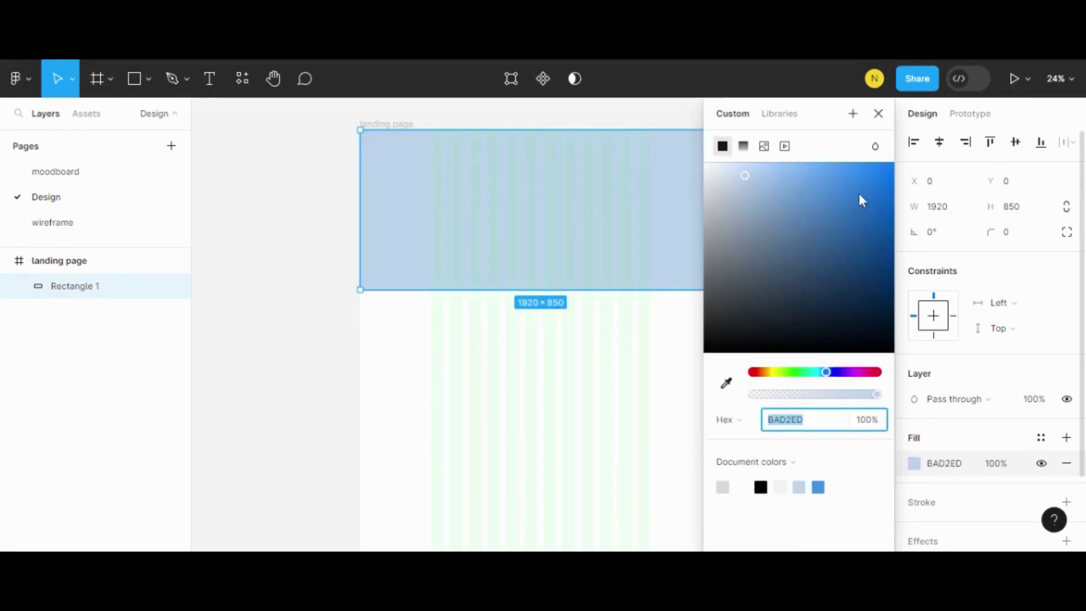
# Step: Switch the rectangle's fill to a linear gradient with the transparent stop at the top
pyautogui.click(914, 463)
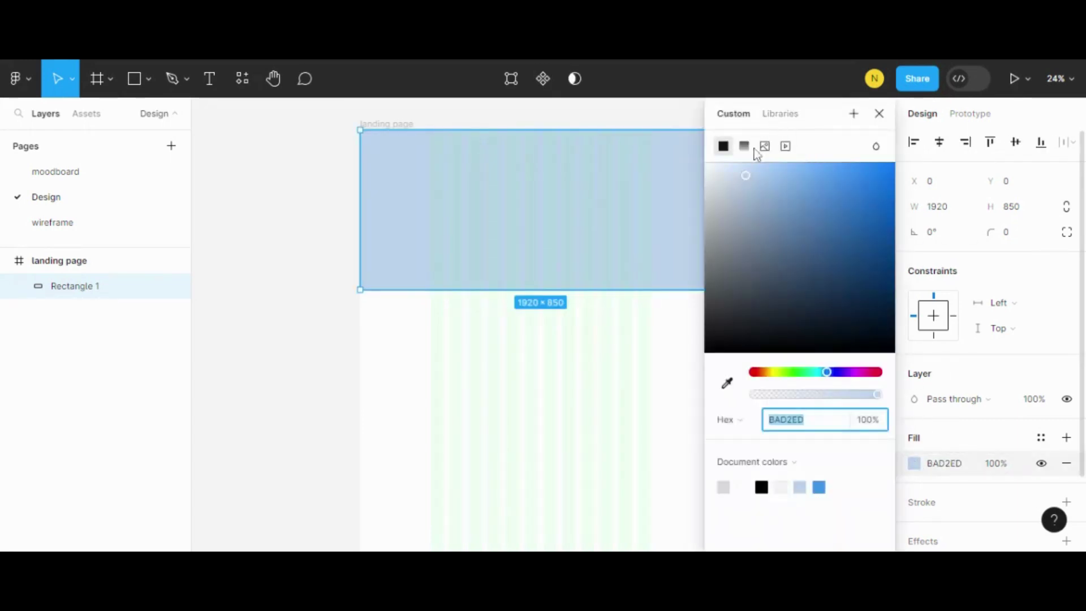
pyautogui.click(744, 148)
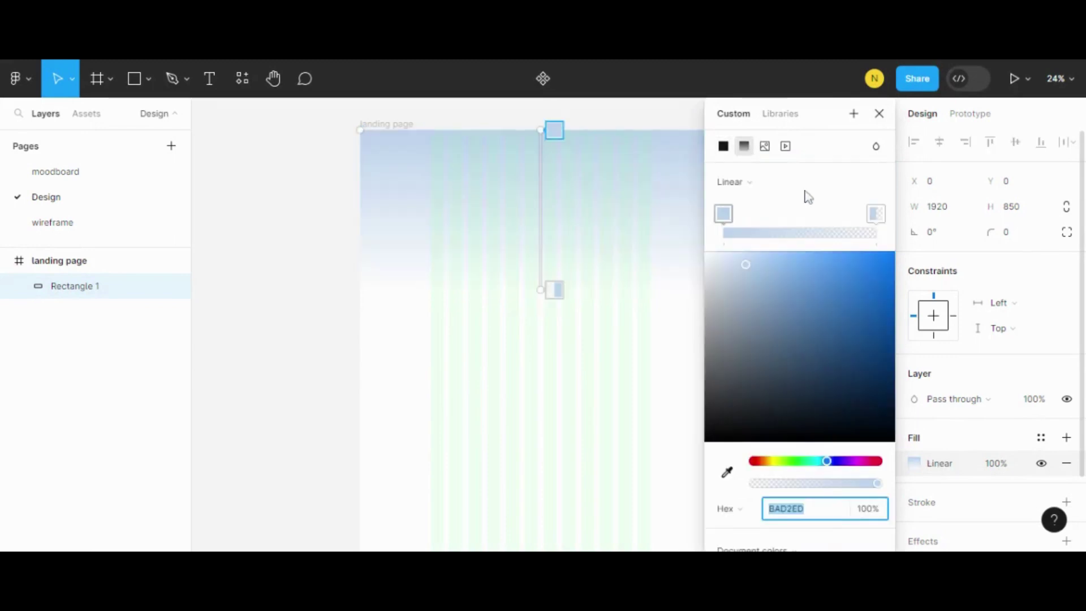
pyautogui.click(875, 214)
pyautogui.moveTo(876, 213); pyautogui.dragTo(793, 217)
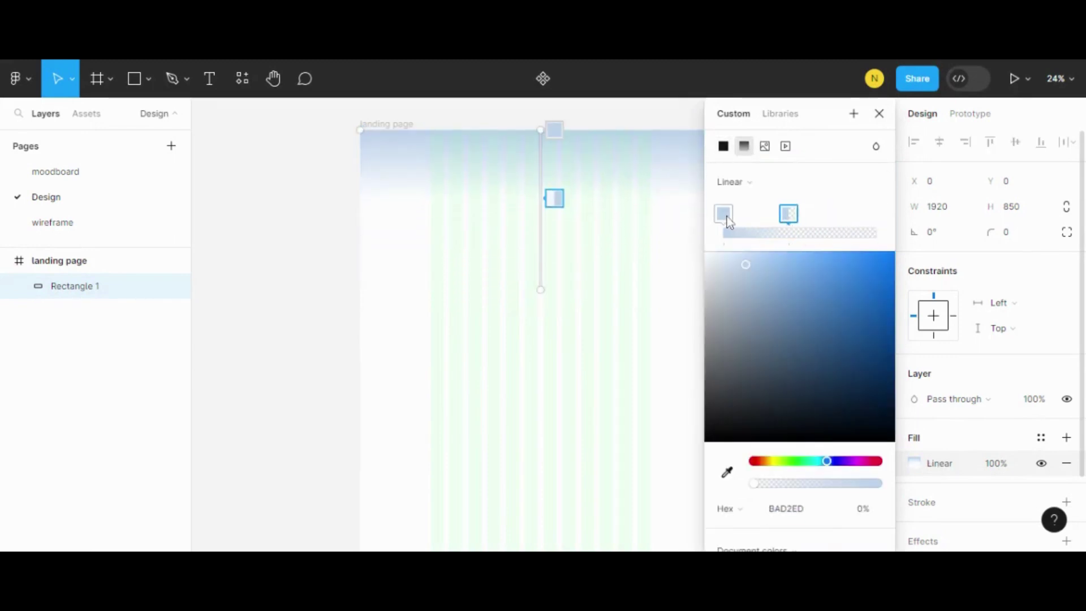
pyautogui.moveTo(724, 214); pyautogui.dragTo(868, 218)
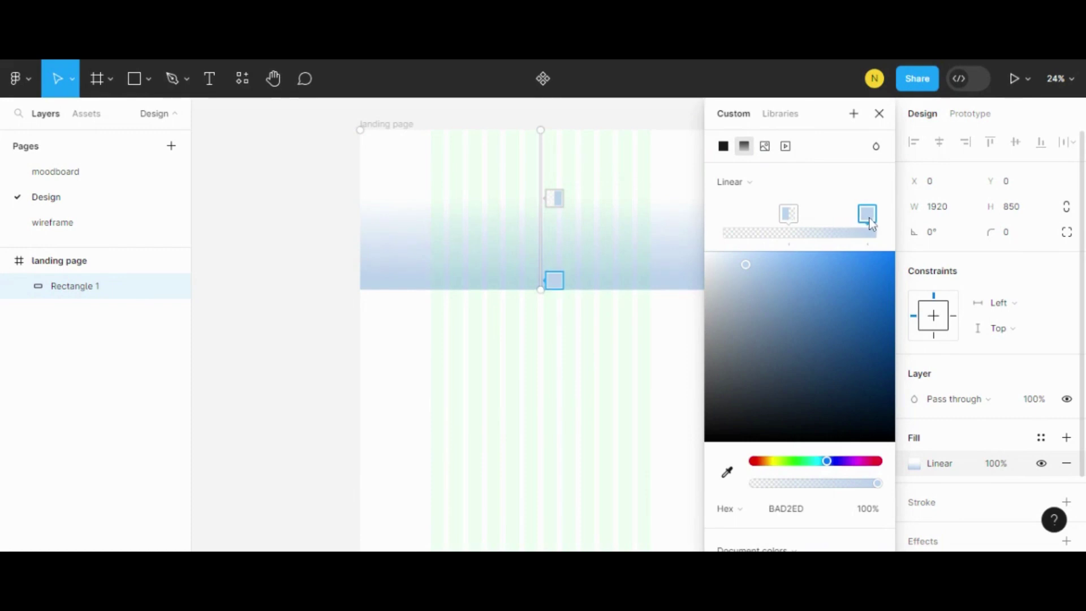
pyautogui.moveTo(791, 215); pyautogui.dragTo(728, 215)
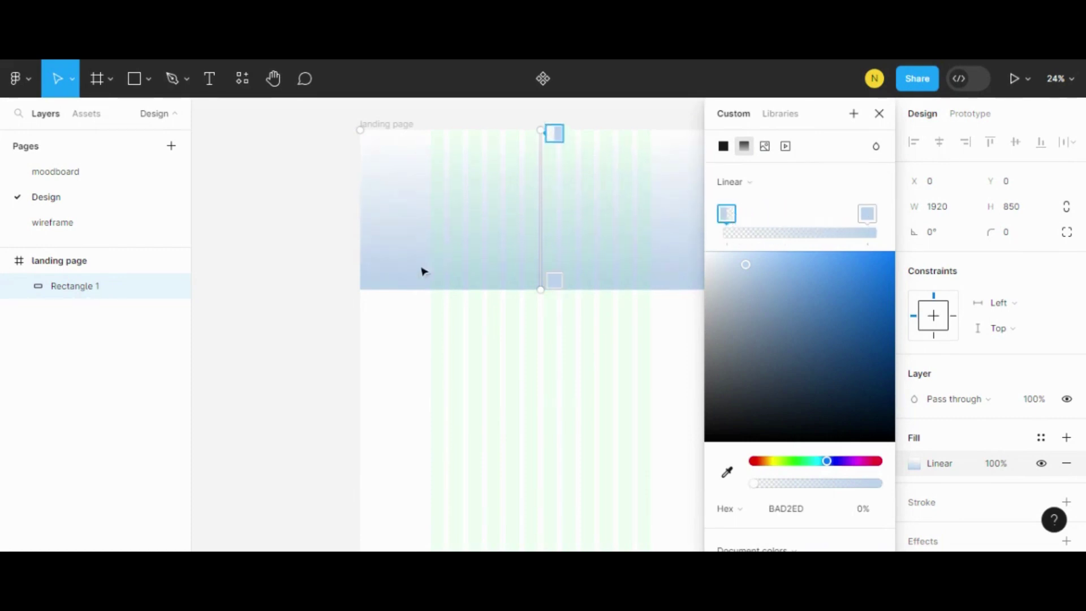
pyautogui.click(880, 114)
pyautogui.click(741, 220)
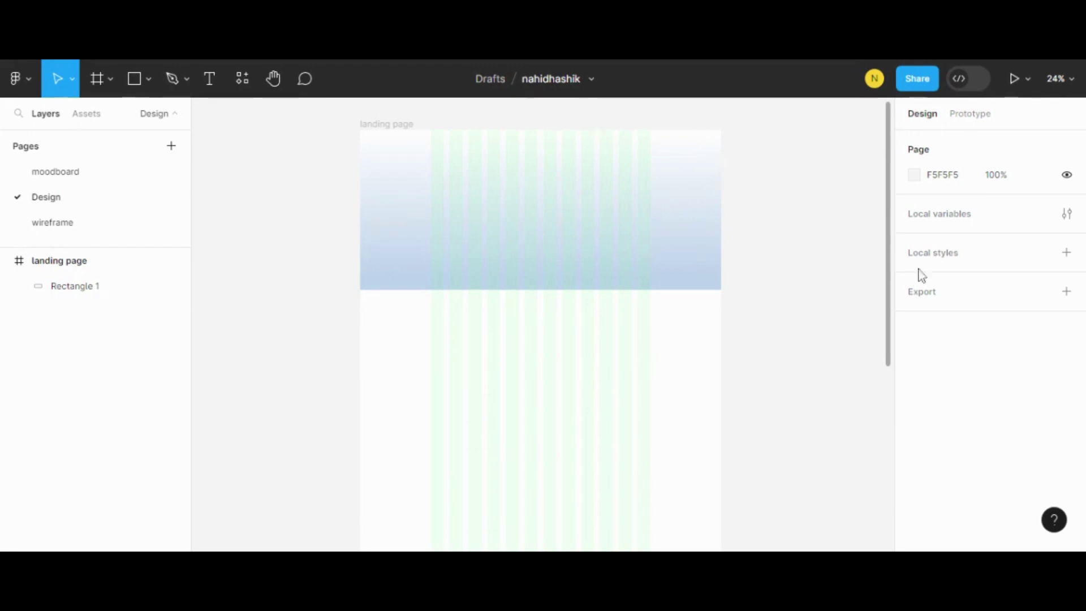
# Step: Set the gradient stop colour to light blue BAD2ED and fine-tune its transparency
pyautogui.click(654, 256)
pyautogui.click(914, 464)
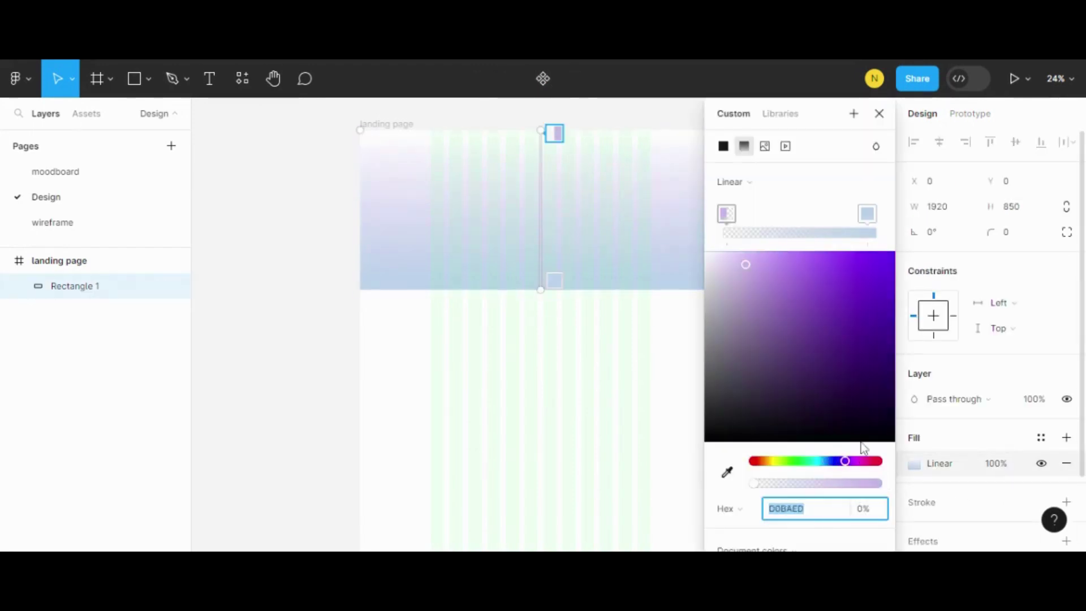
pyautogui.click(844, 461)
pyautogui.write('BAD2ED')
pyautogui.press('Return')
pyautogui.click(757, 486)
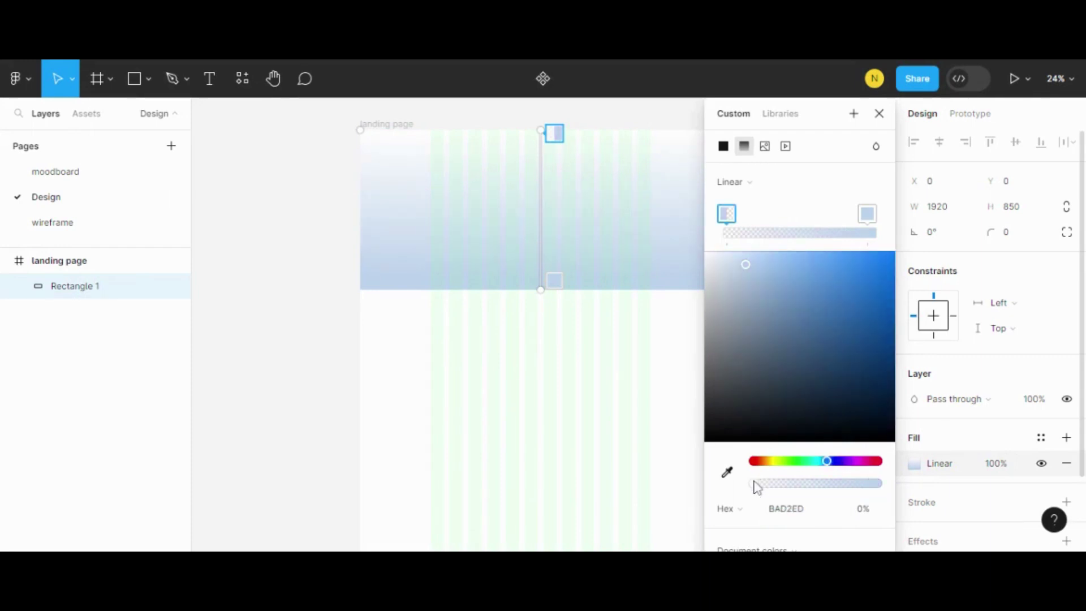
pyautogui.moveTo(757, 485); pyautogui.dragTo(753, 486)
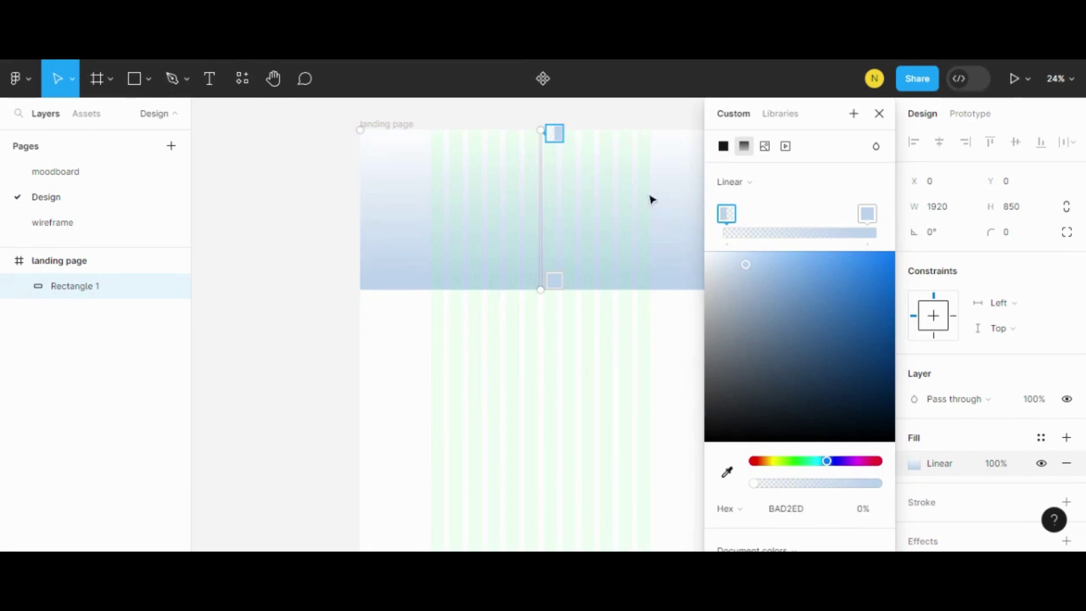
pyautogui.click(879, 114)
pyautogui.click(757, 235)
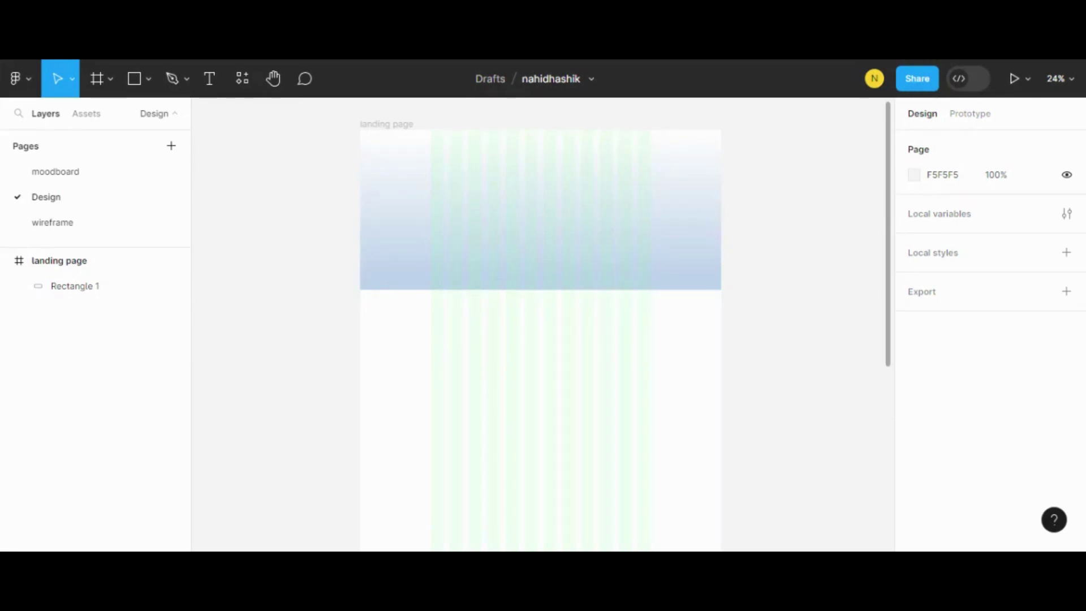
pyautogui.click(148, 78)
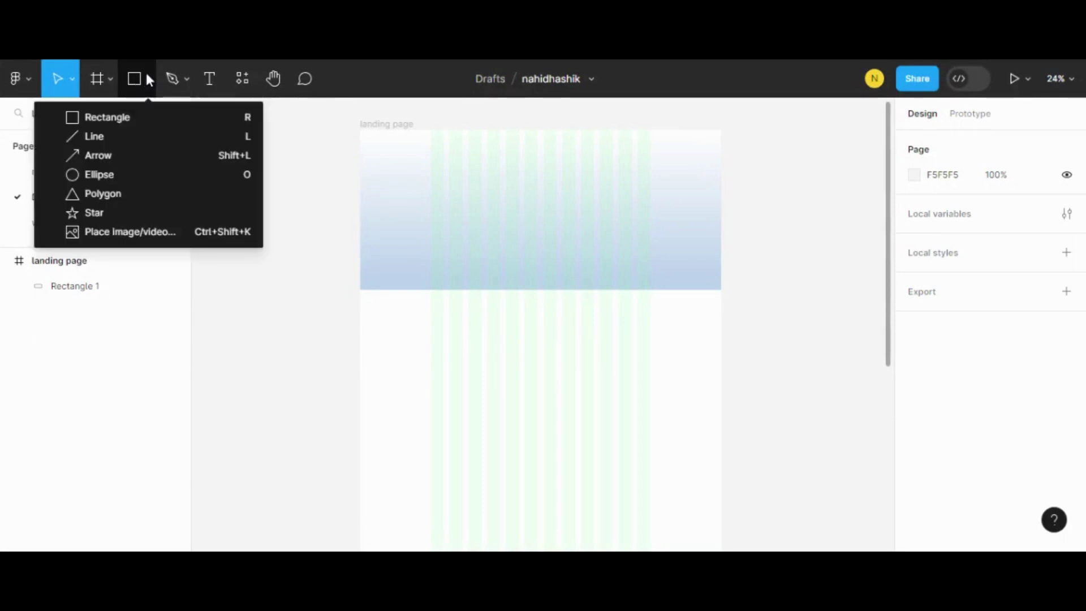
pyautogui.click(207, 83)
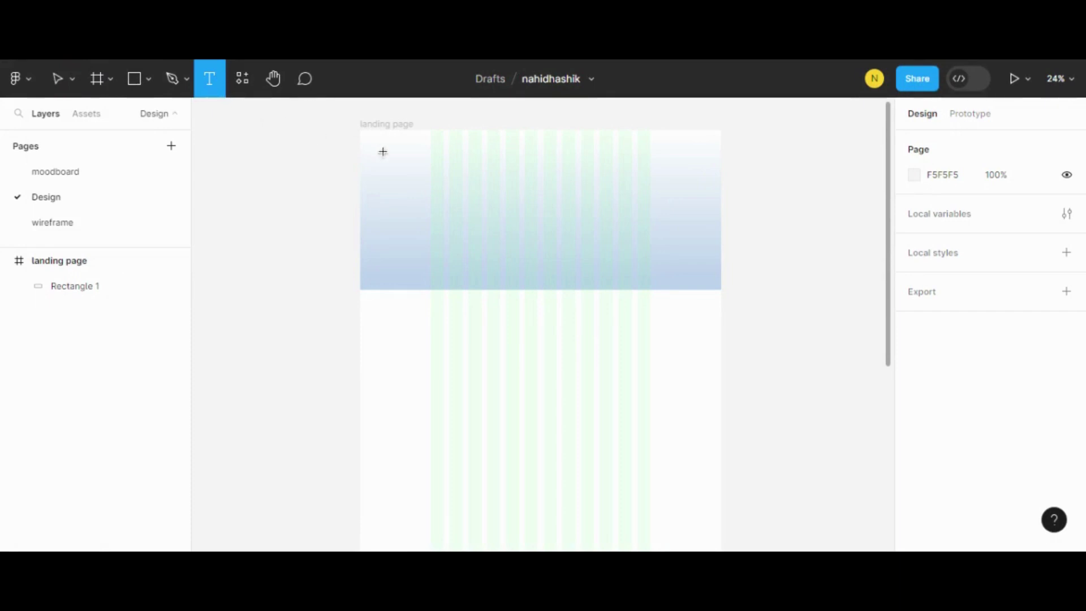
pyautogui.scroll(1, 446, 170)
pyautogui.scroll(1, 446, 170)
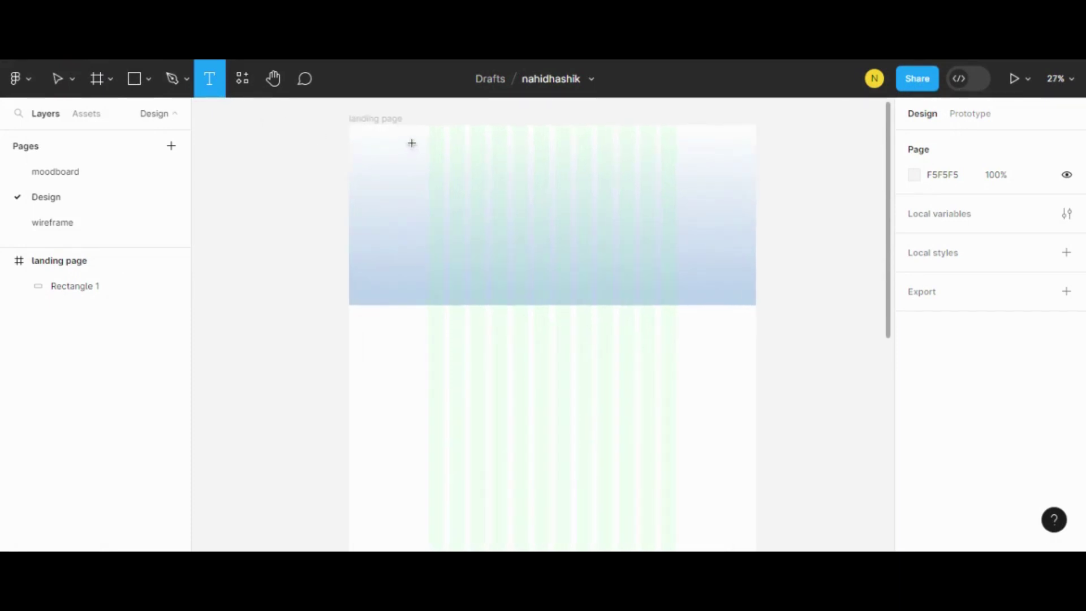
pyautogui.click(412, 142)
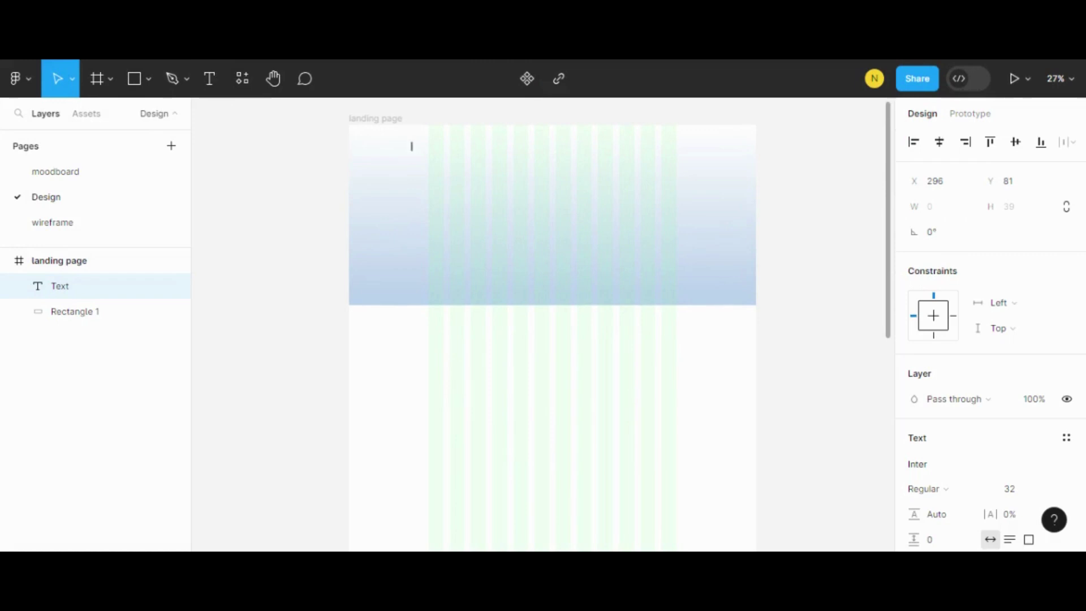
pyautogui.write('O')
pyautogui.write('eC')
pyautogui.write('om')
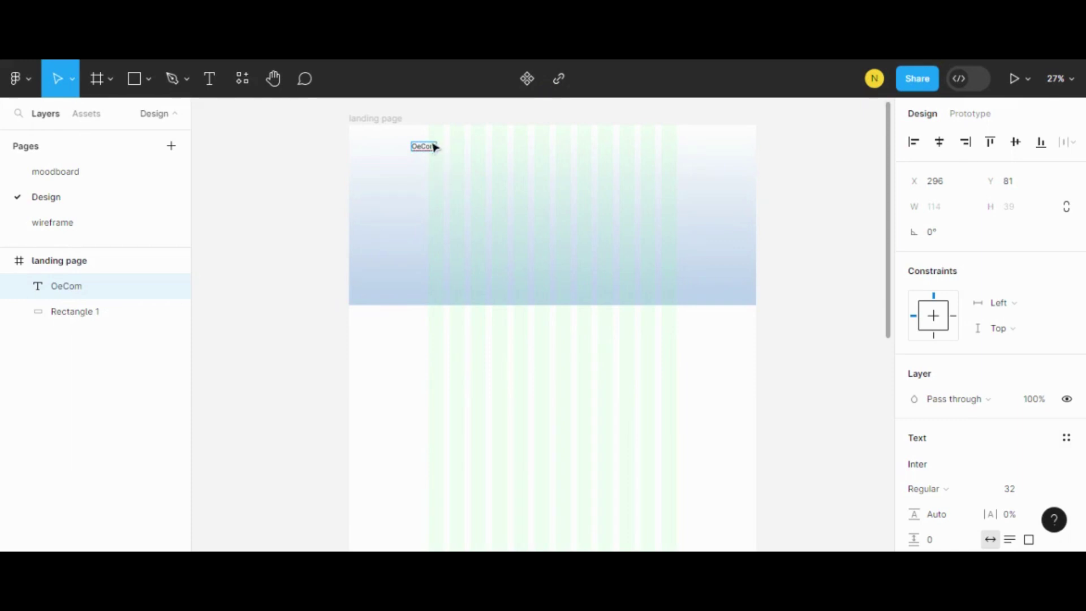
pyautogui.keyDown('ctrl'); pyautogui.scroll(1, 433, 147); pyautogui.keyUp('ctrl')
pyautogui.keyDown('ctrl'); pyautogui.scroll(1, 433, 147); pyautogui.keyUp('ctrl')
pyautogui.keyDown('ctrl'); pyautogui.scroll(5, 427, 148); pyautogui.keyUp('ctrl')
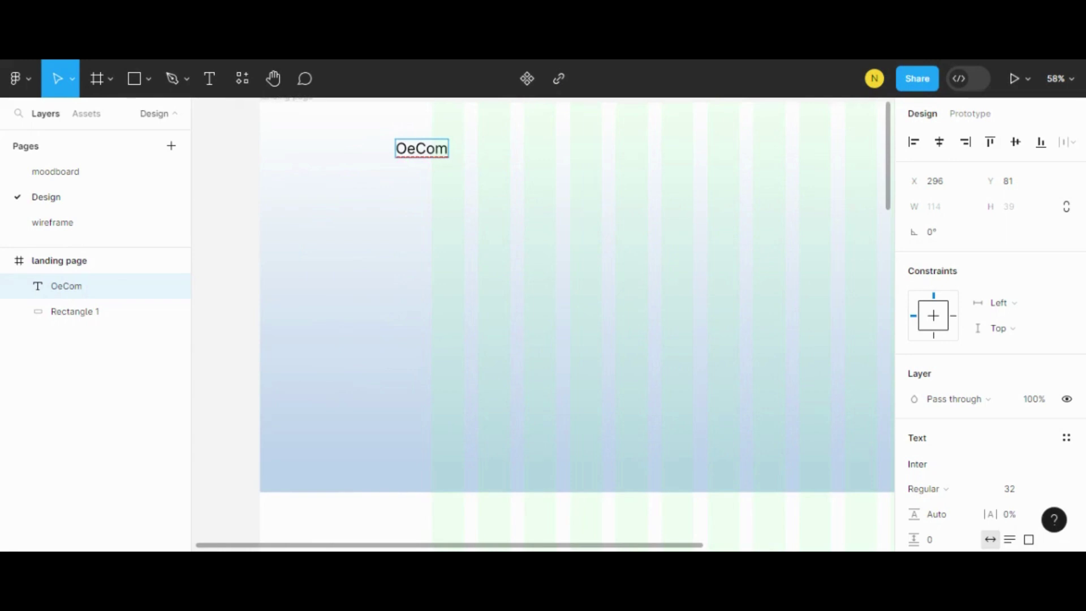
pyautogui.scroll(-3, 1033, 405)
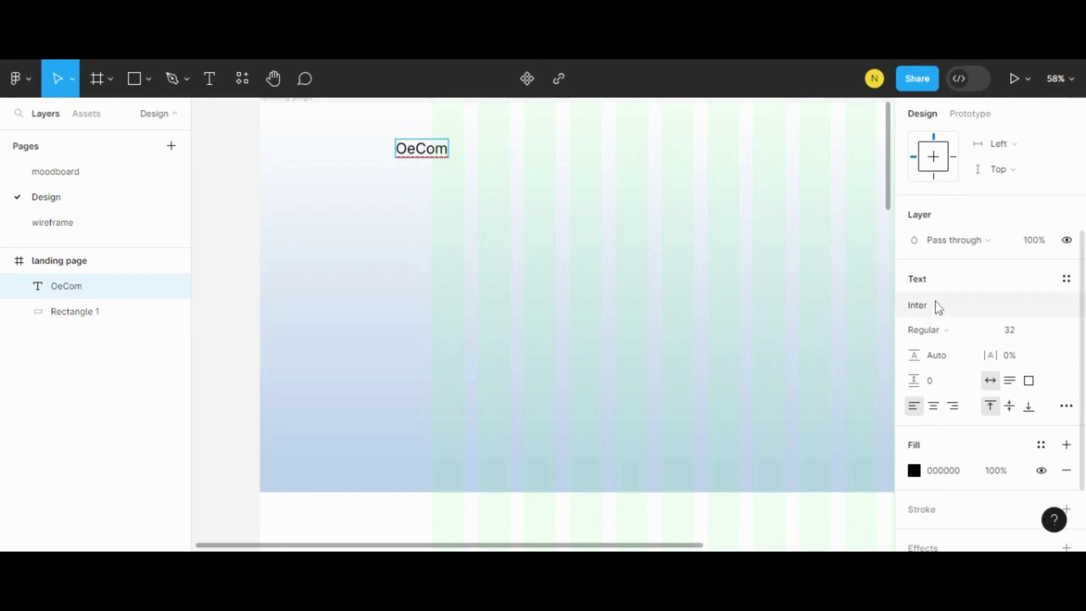
# Step: Set the OeCom logo text's font size to 28
pyautogui.click(1027, 332)
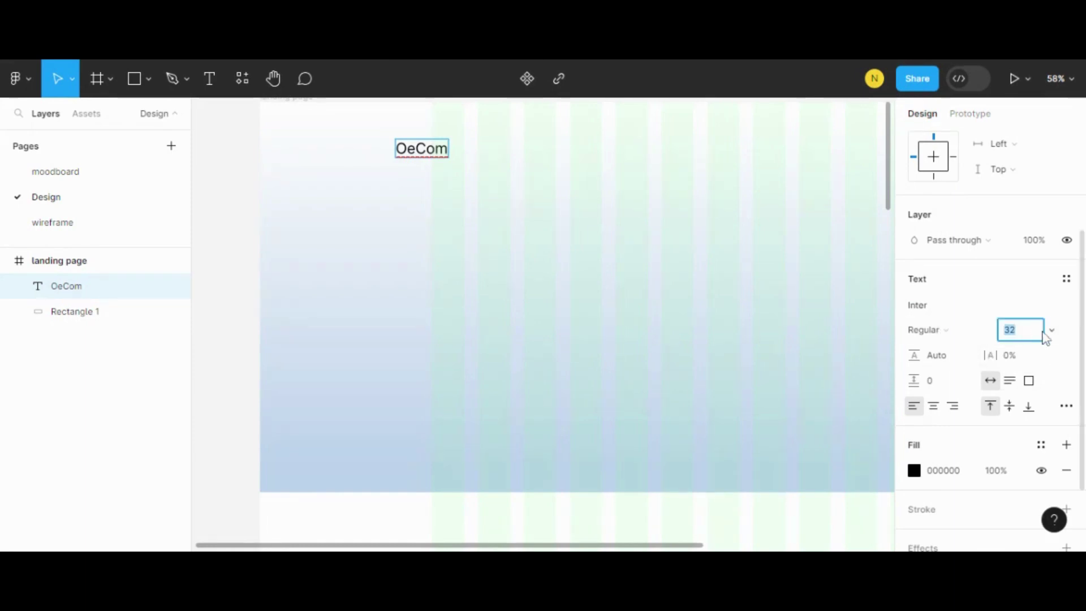
pyautogui.write('28')
pyautogui.press('Escape')
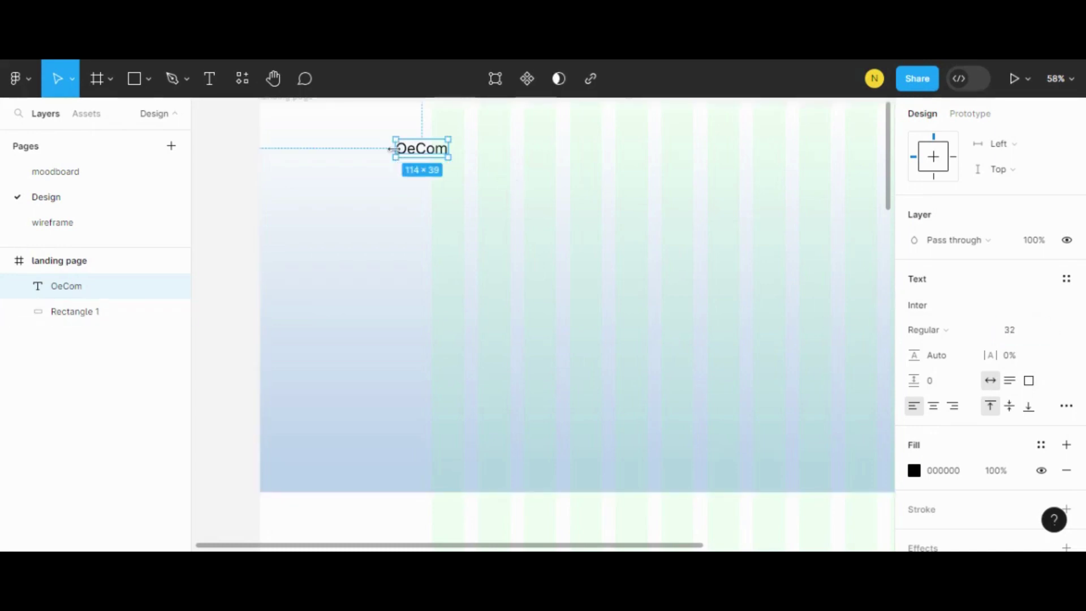
pyautogui.doubleClick(417, 151)
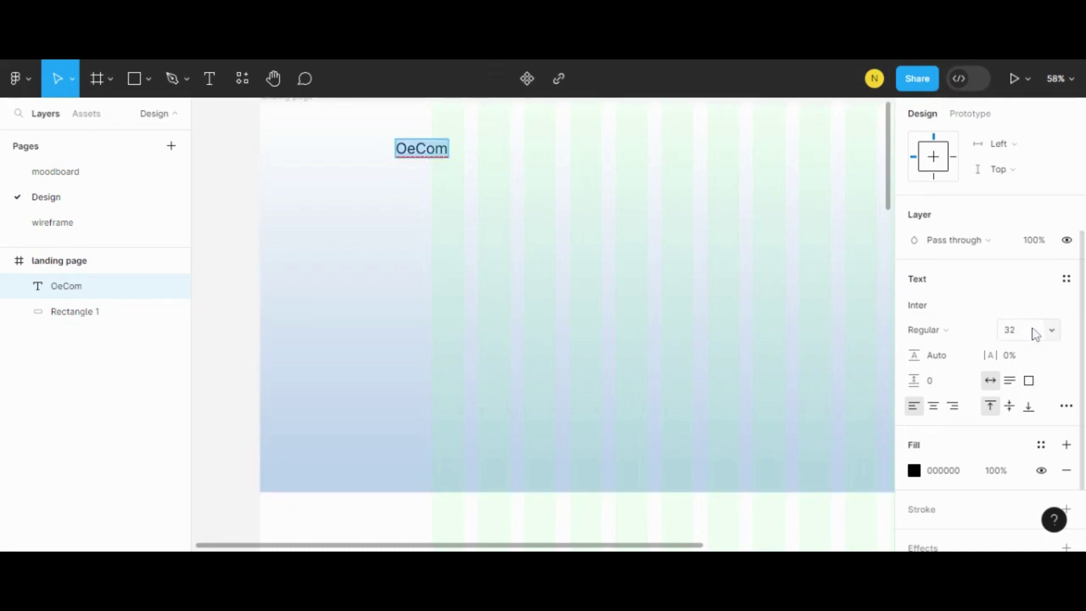
pyautogui.click(1034, 334)
pyautogui.write('28')
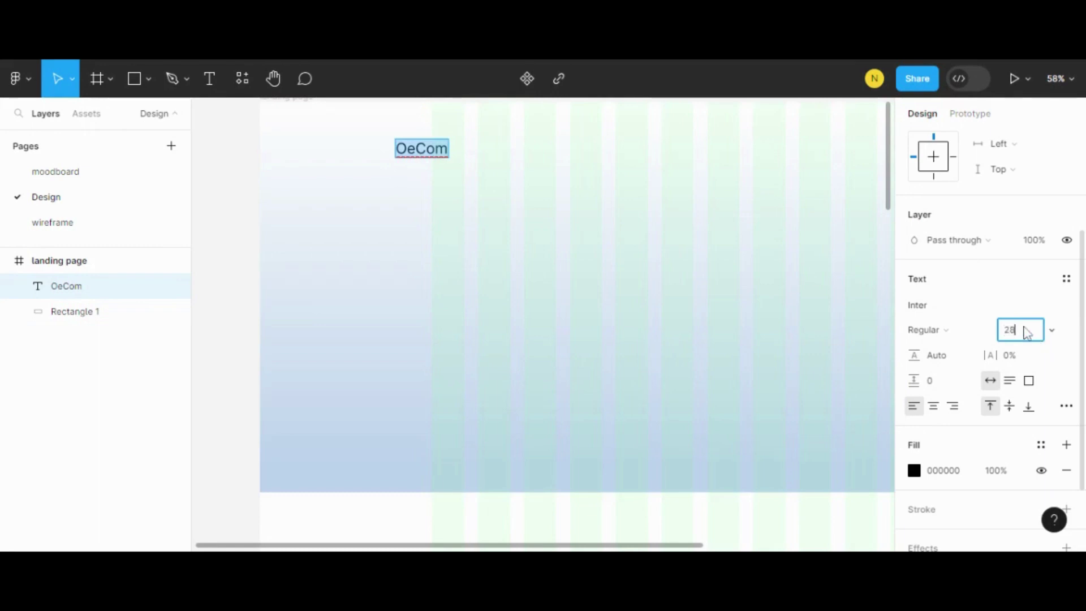
pyautogui.press('Return')
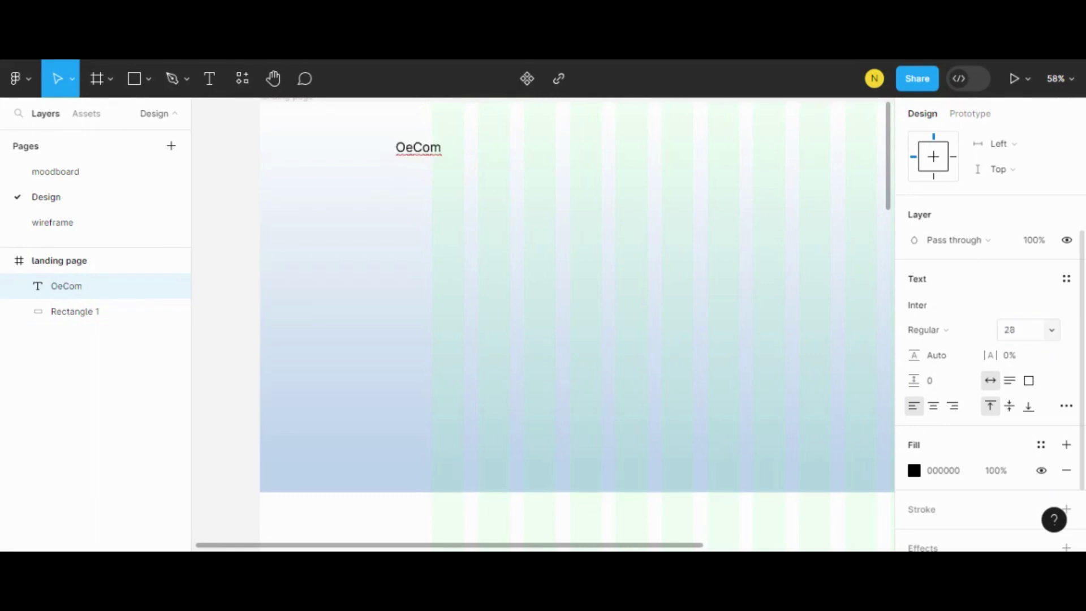
pyautogui.press('Escape')
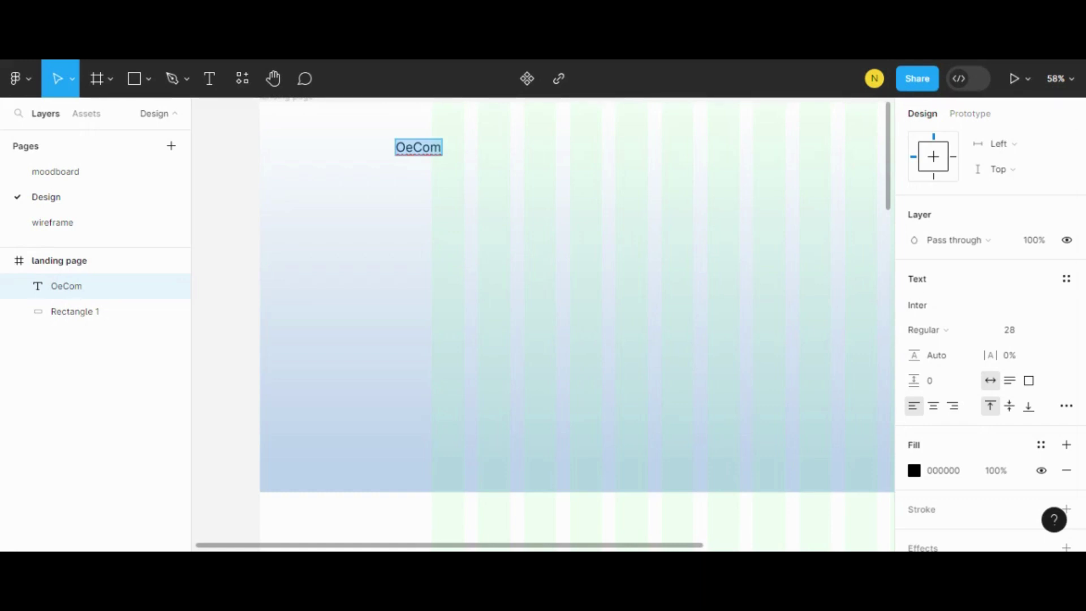
# Step: Change the OeCom logo's fill from black to dark grey 333333
pyautogui.click(954, 474)
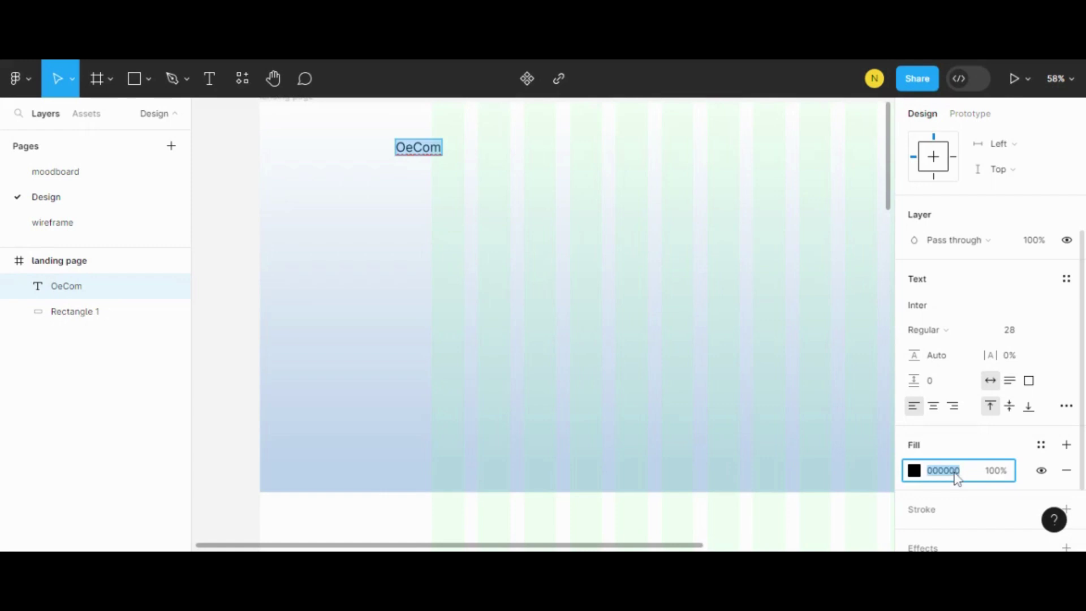
pyautogui.write('3333')
pyautogui.write('33')
pyautogui.press('Return')
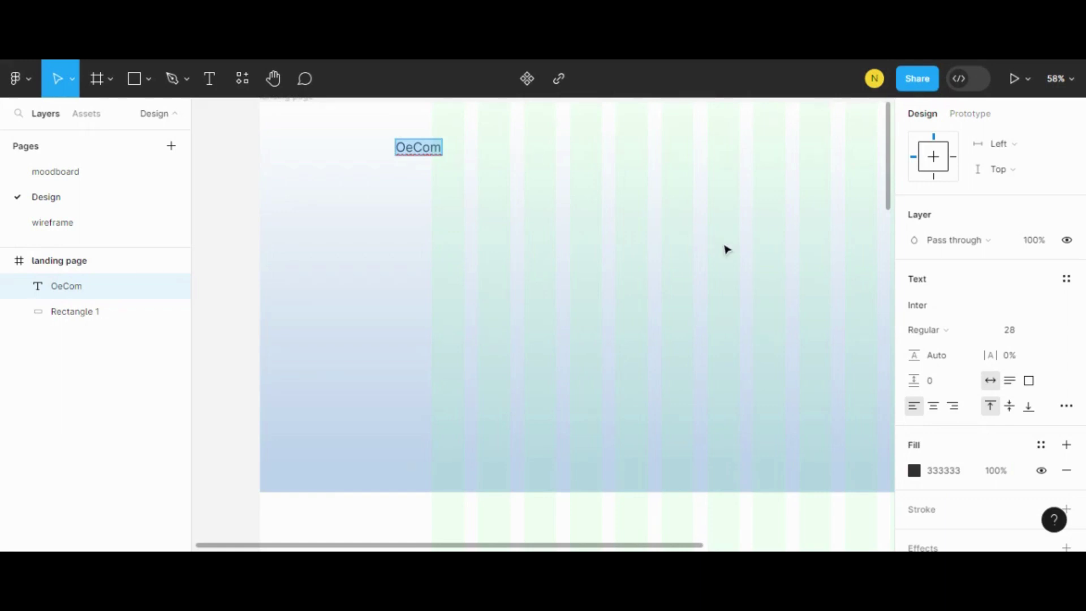
pyautogui.click(953, 475)
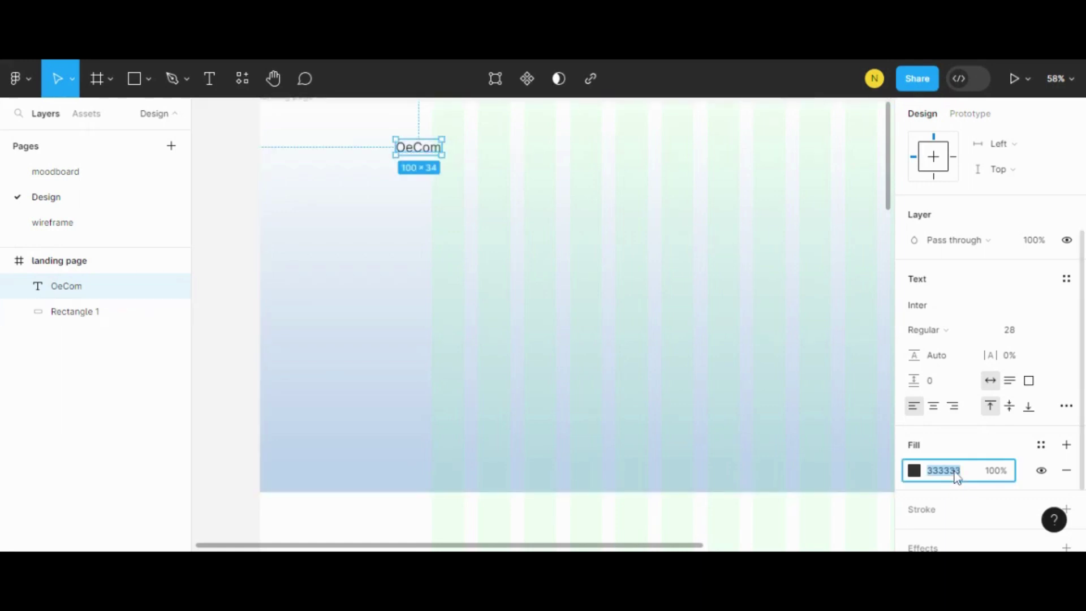
pyautogui.click(642, 409)
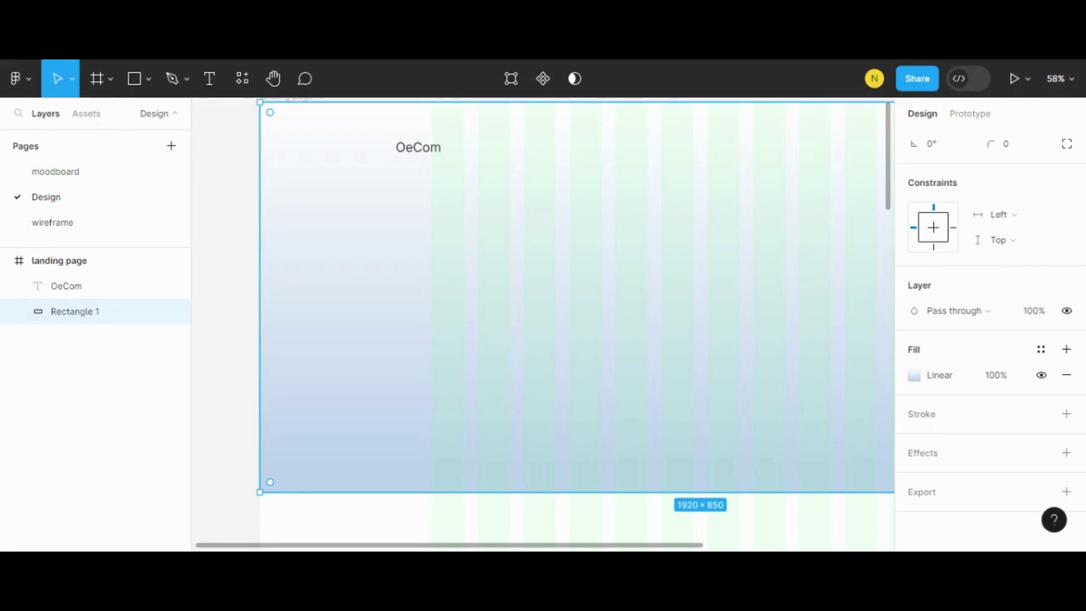
# Step: Look up the darker blue sample's hex value 3A91EA on the moodboard page
pyautogui.click(423, 154)
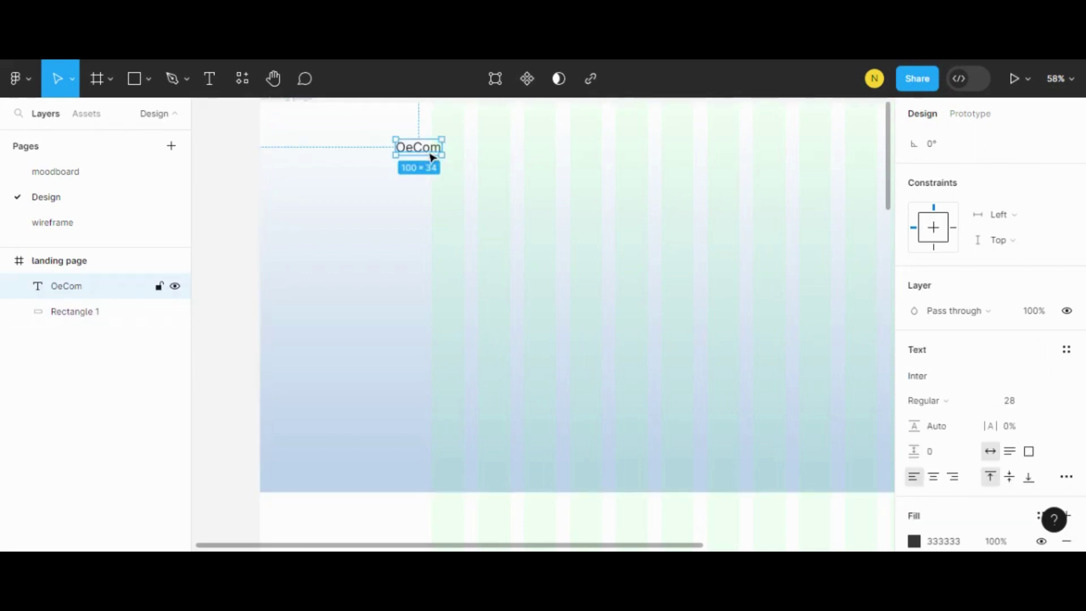
pyautogui.click(55, 172)
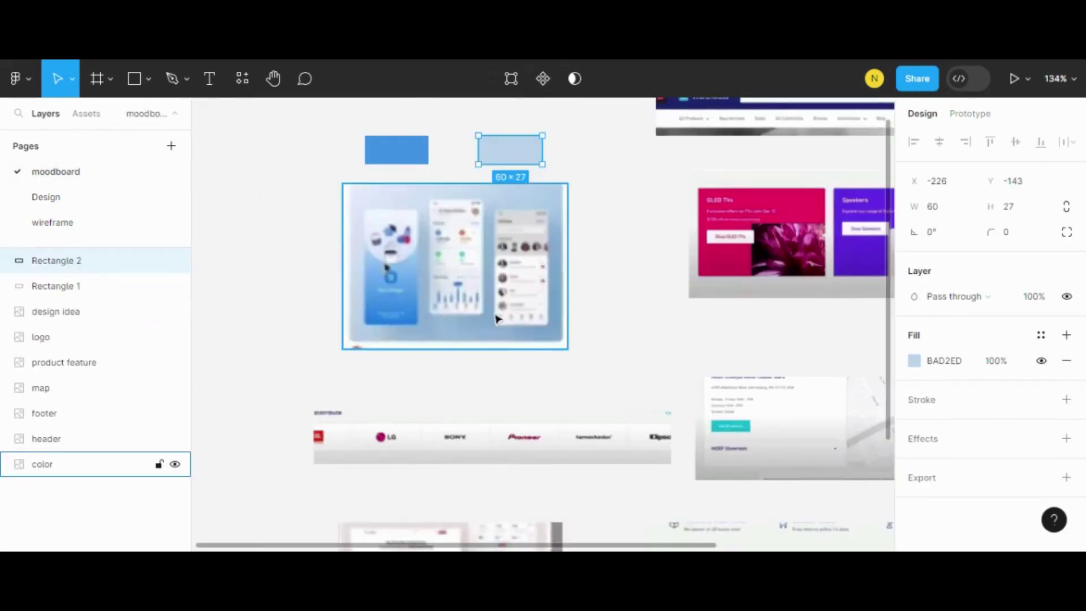
pyautogui.click(396, 158)
pyautogui.click(914, 360)
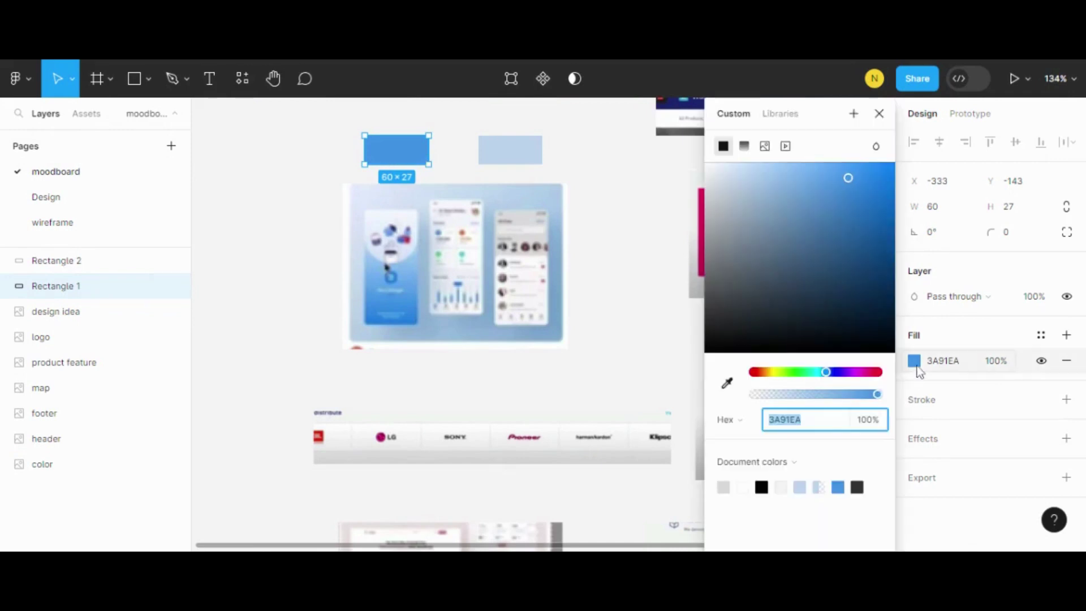
pyautogui.click(943, 362)
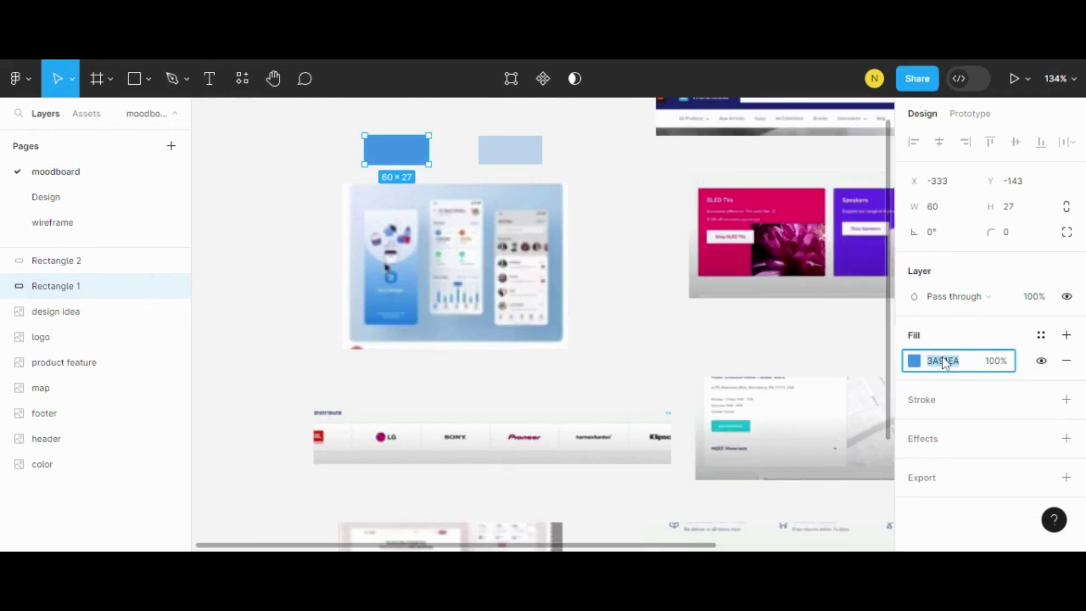
# Step: Back on the Design page, give the logo's m the blue fill 3A91EA
pyautogui.click(45, 198)
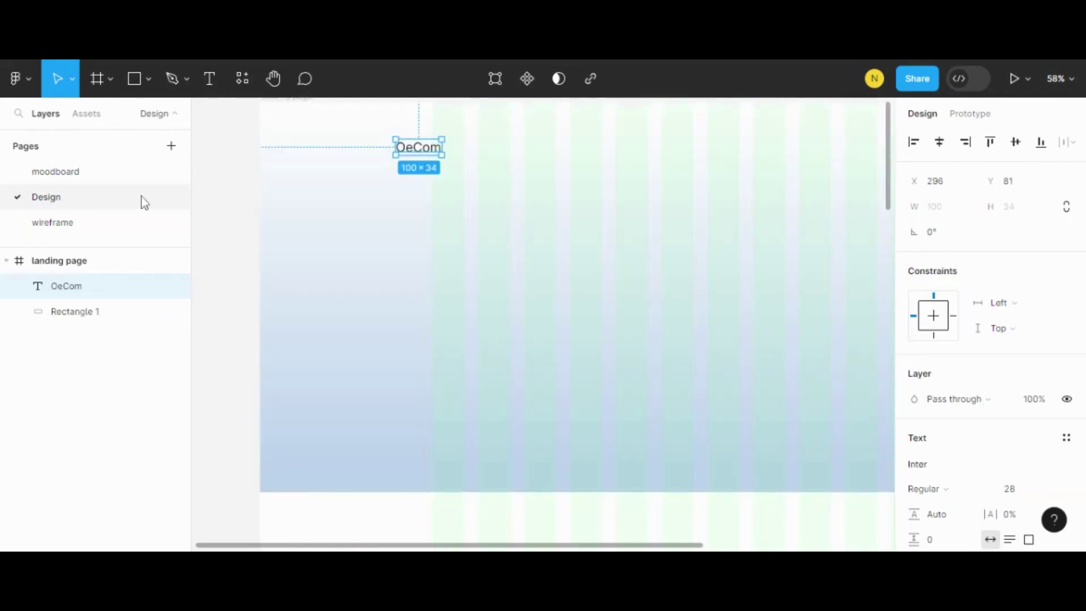
pyautogui.doubleClick(437, 152)
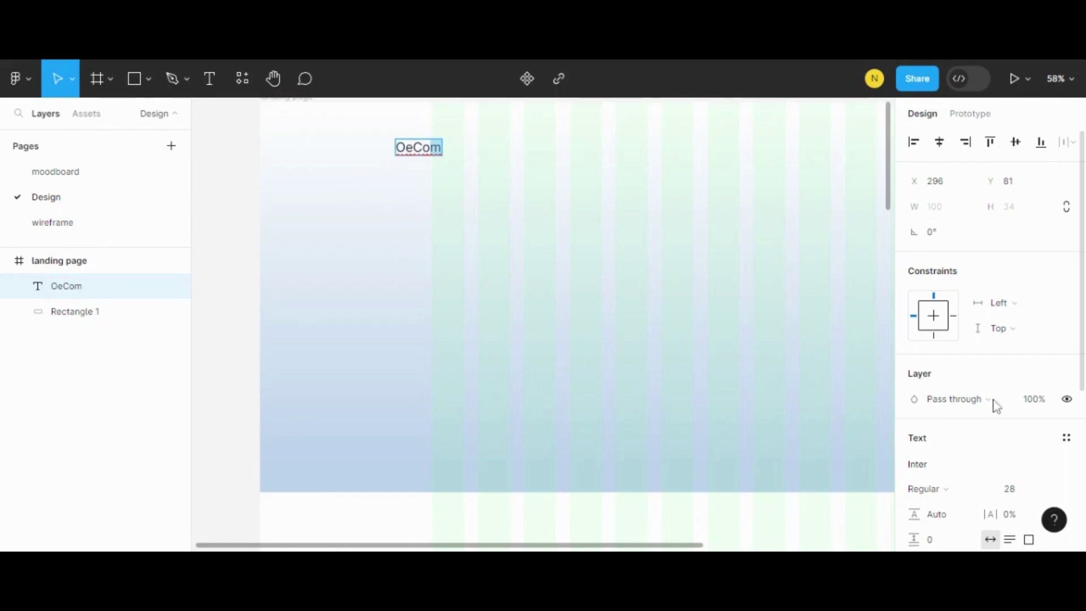
pyautogui.scroll(-1, 985, 452)
pyautogui.scroll(-3, 985, 452)
pyautogui.click(943, 475)
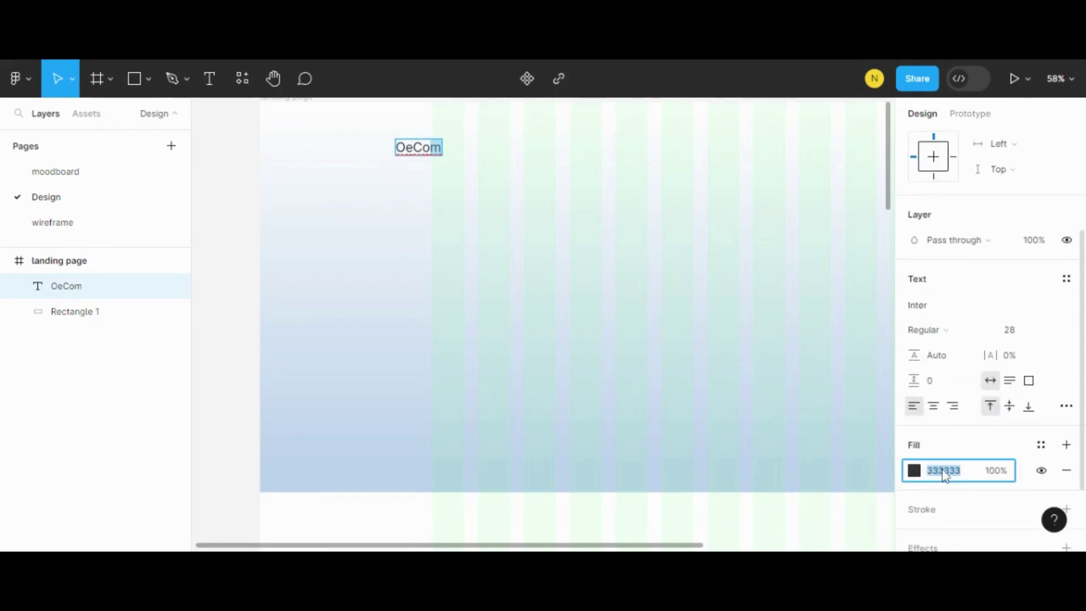
pyautogui.write('3A91EA')
pyautogui.press('Return')
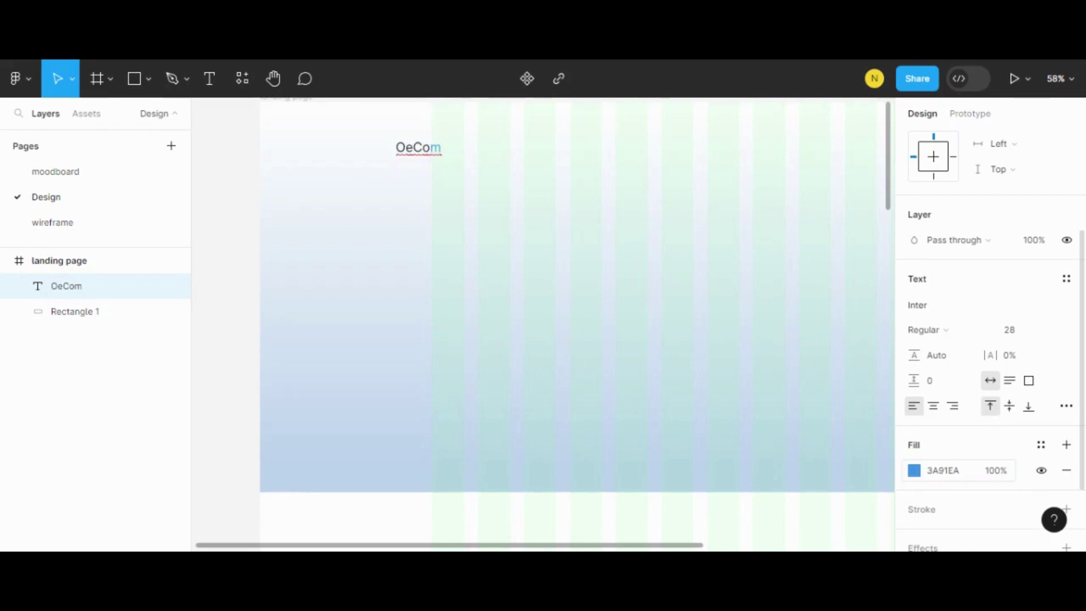
pyautogui.click(697, 320)
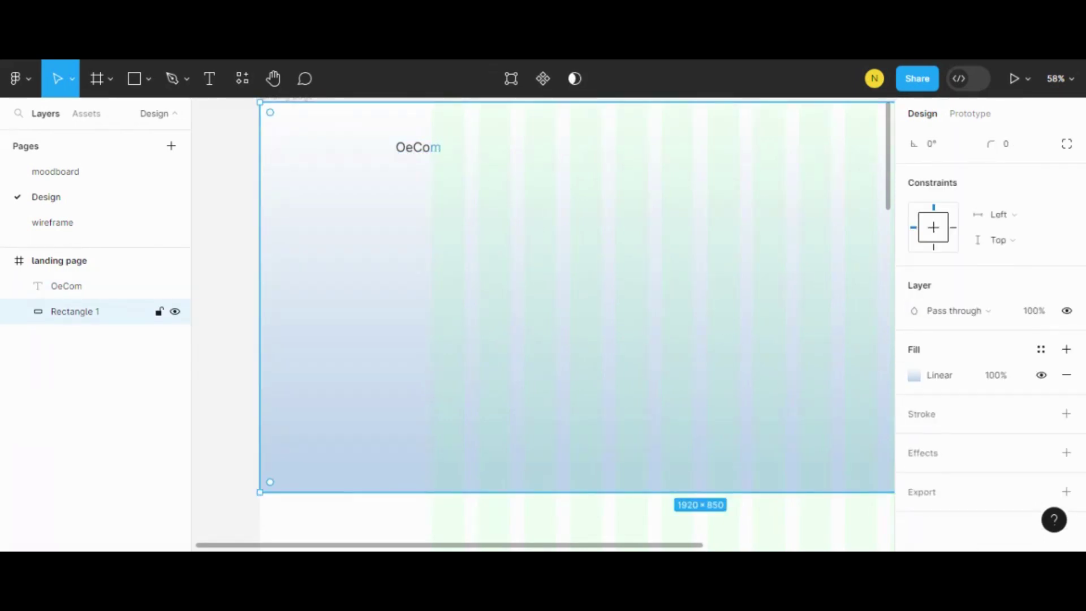
# Step: Add a 'Home Shop Contact' text line right of the OeCom logo, positioning the cursor between words for spacing
pyautogui.click(416, 150)
pyautogui.click(475, 152)
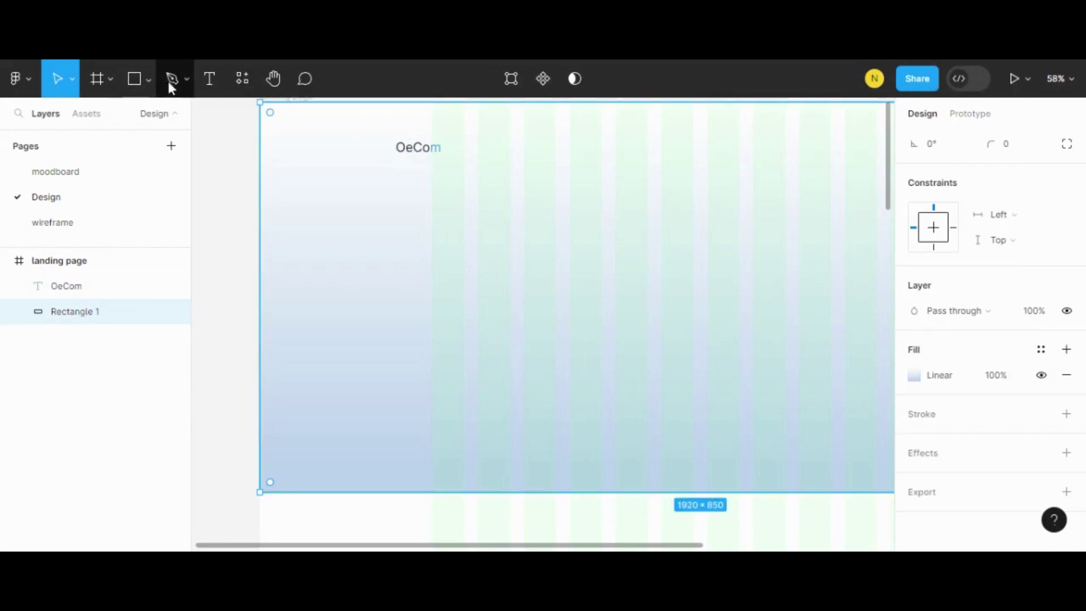
pyautogui.click(209, 79)
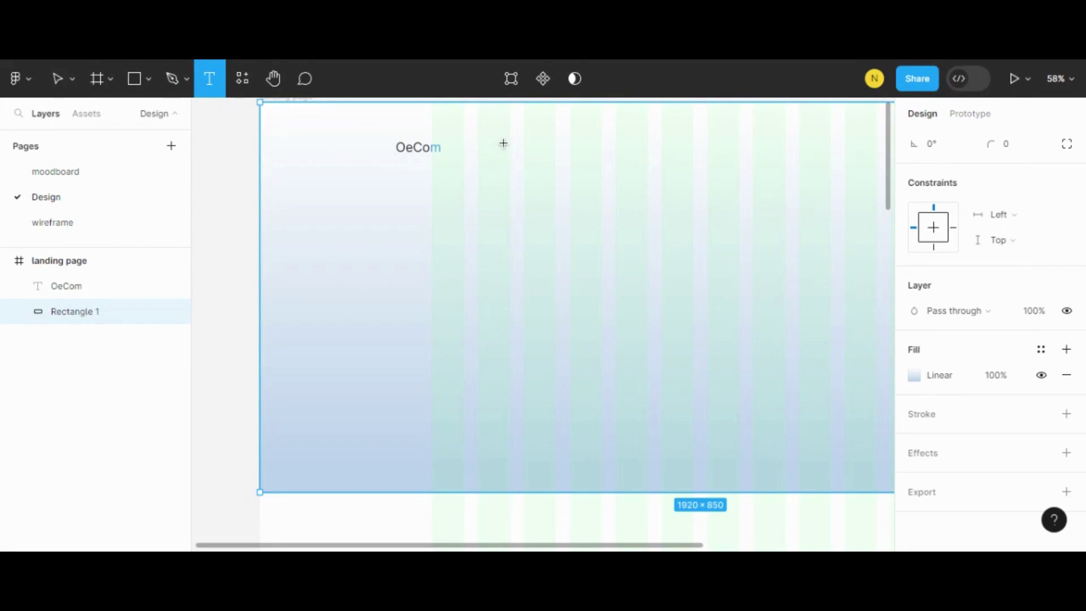
pyautogui.click(503, 146)
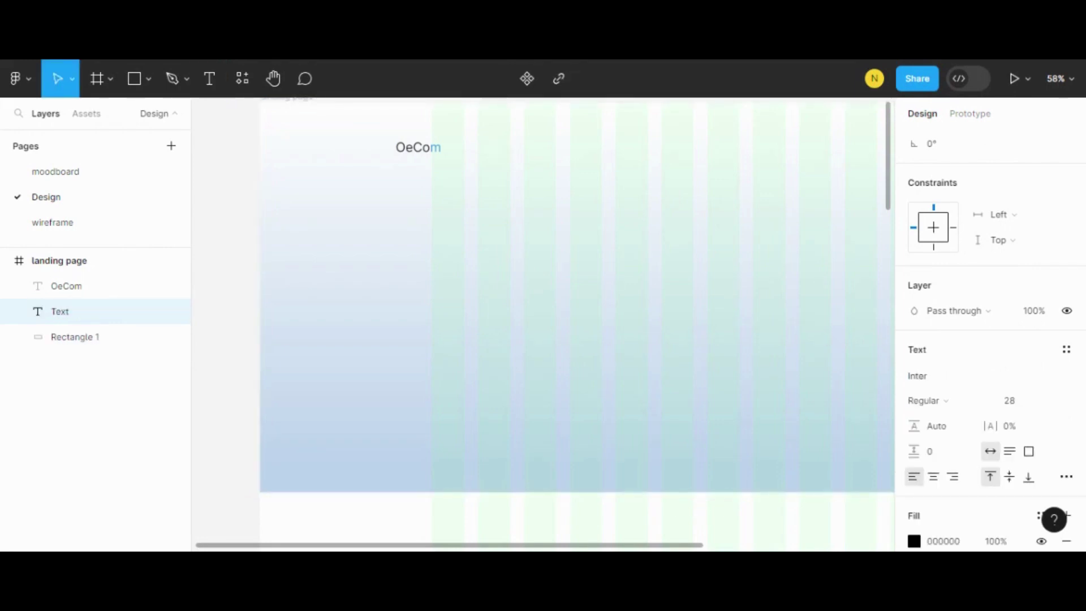
pyautogui.write('H')
pyautogui.write('ome')
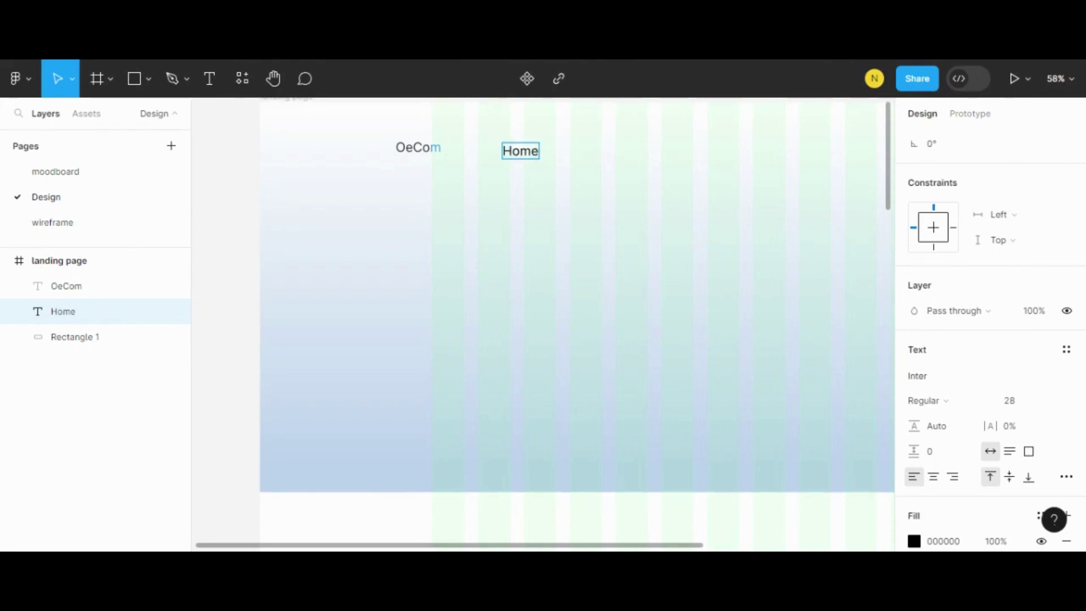
pyautogui.write(' S')
pyautogui.write('hop ')
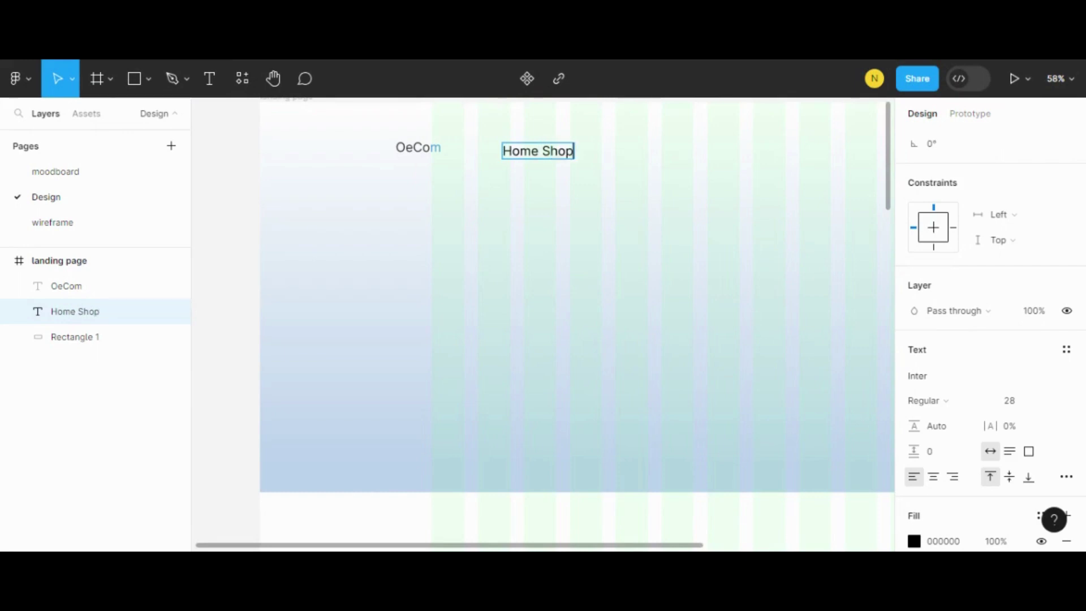
pyautogui.write('c')
pyautogui.press('BackSpace')
pyautogui.write('Conta')
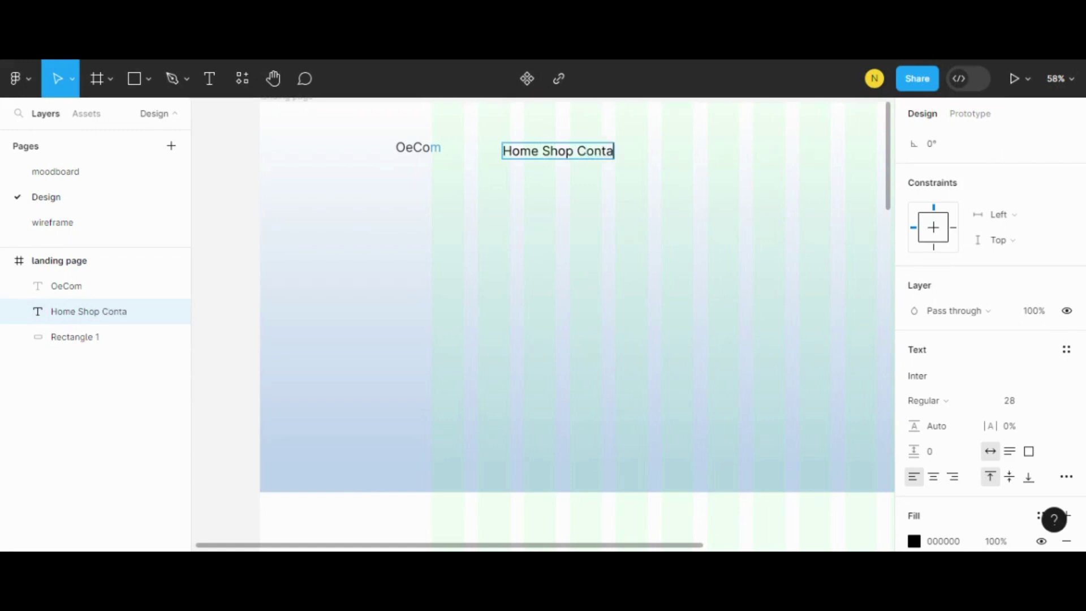
pyautogui.write('ct')
pyautogui.press('Left')
pyautogui.press('Left')
pyautogui.press('Left')
pyautogui.press('Left')
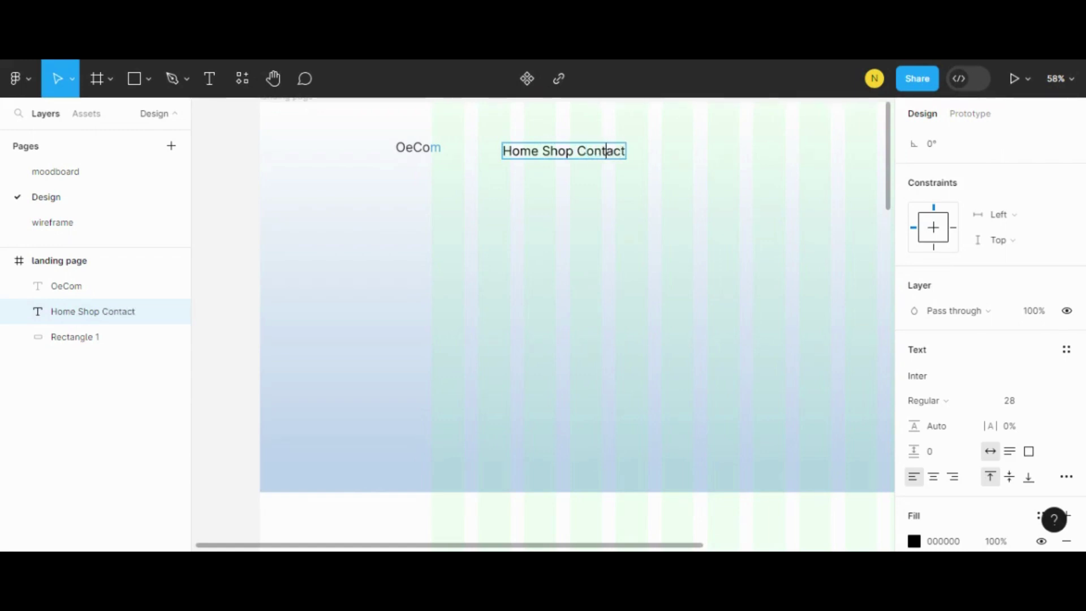
pyautogui.press('Left')
pyautogui.press('Left')
pyautogui.press('Left')
pyautogui.press('Left')
pyautogui.press('Left')
pyautogui.press('Left')
pyautogui.press('Left')
pyautogui.press('Left')
pyautogui.press('Left')
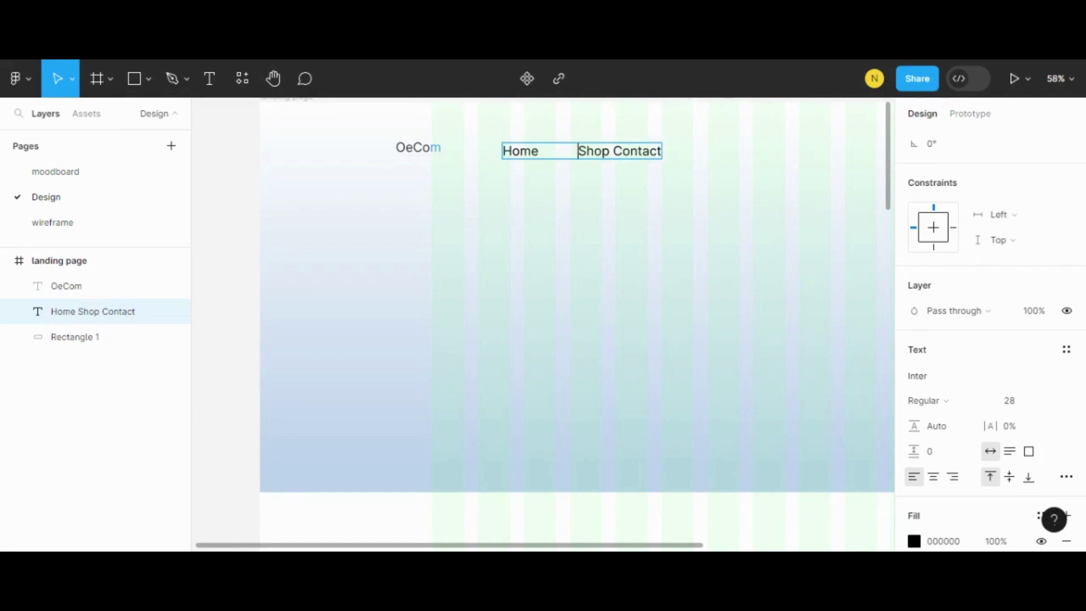
pyautogui.press('Right')
pyautogui.press('Right')
pyautogui.press('Right')
pyautogui.press('Right')
pyautogui.press('Right')
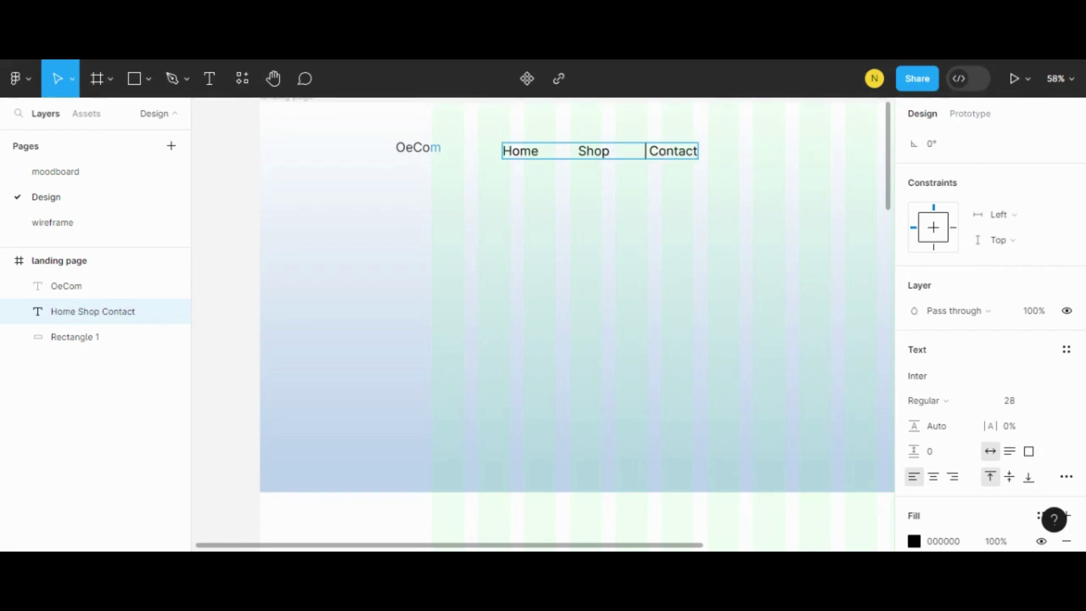
# Step: Lock the gradient background Rectangle 1, undoing accidental moves of the background and frame
pyautogui.press('Escape')
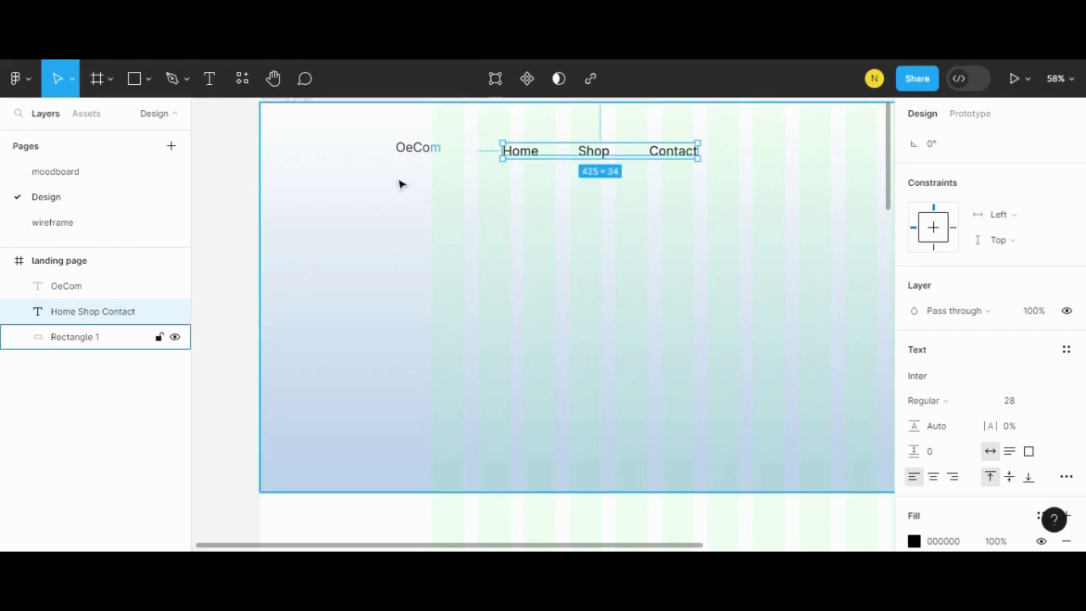
pyautogui.click(372, 173)
pyautogui.moveTo(348, 142); pyautogui.dragTo(378, 158)
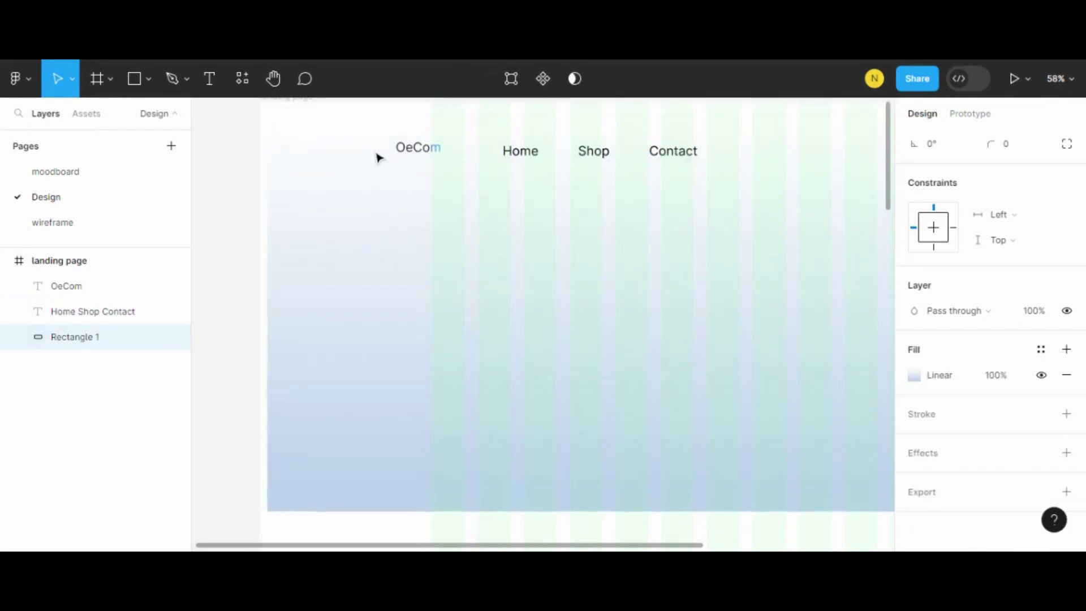
pyautogui.hotkey('ctrl', 'z')
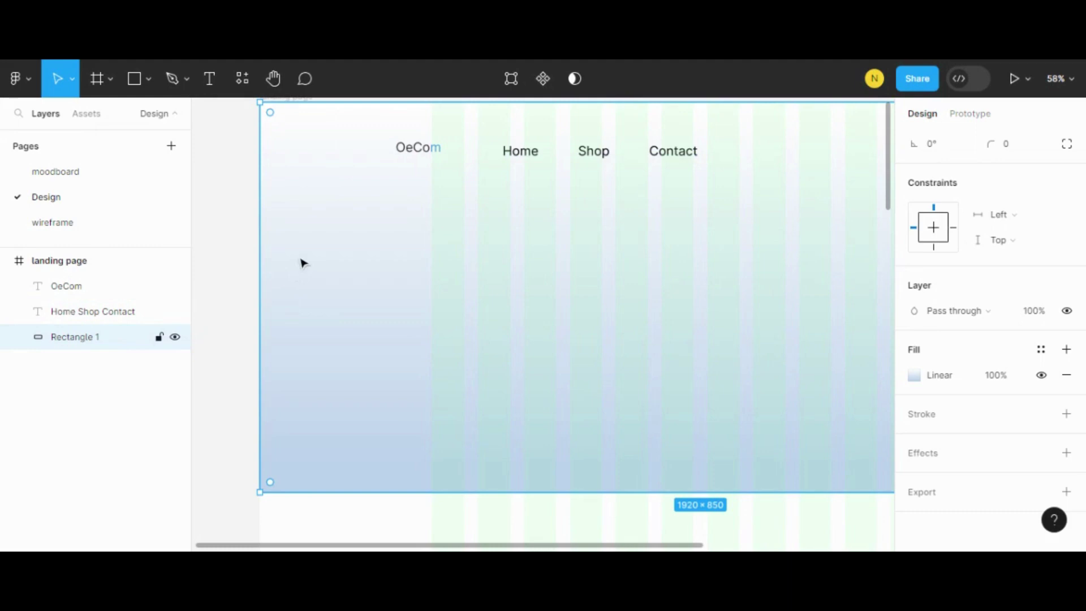
pyautogui.click(159, 337)
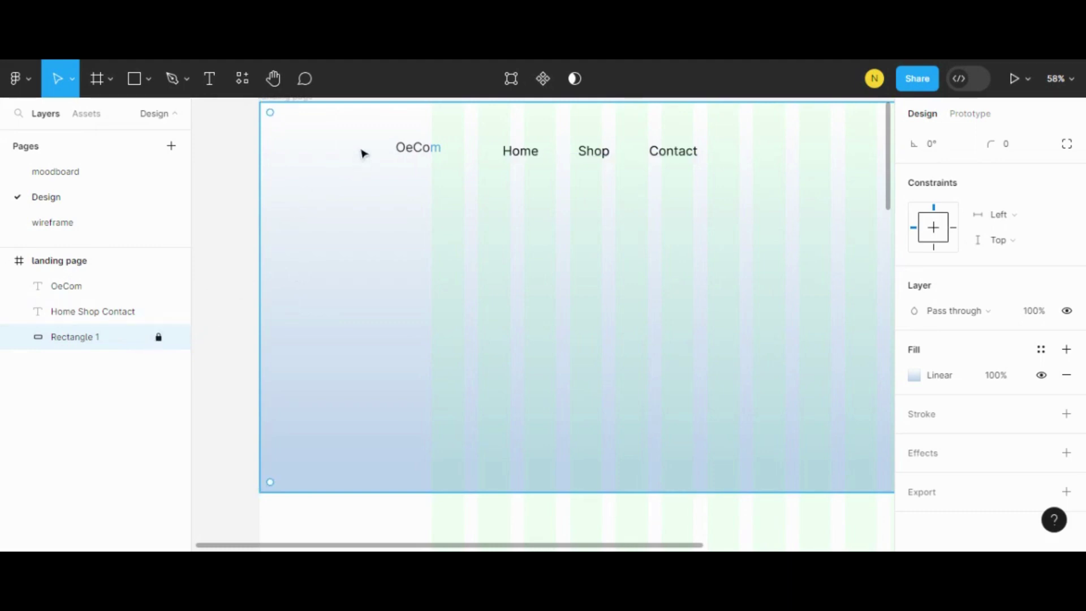
pyautogui.moveTo(363, 136); pyautogui.dragTo(742, 170)
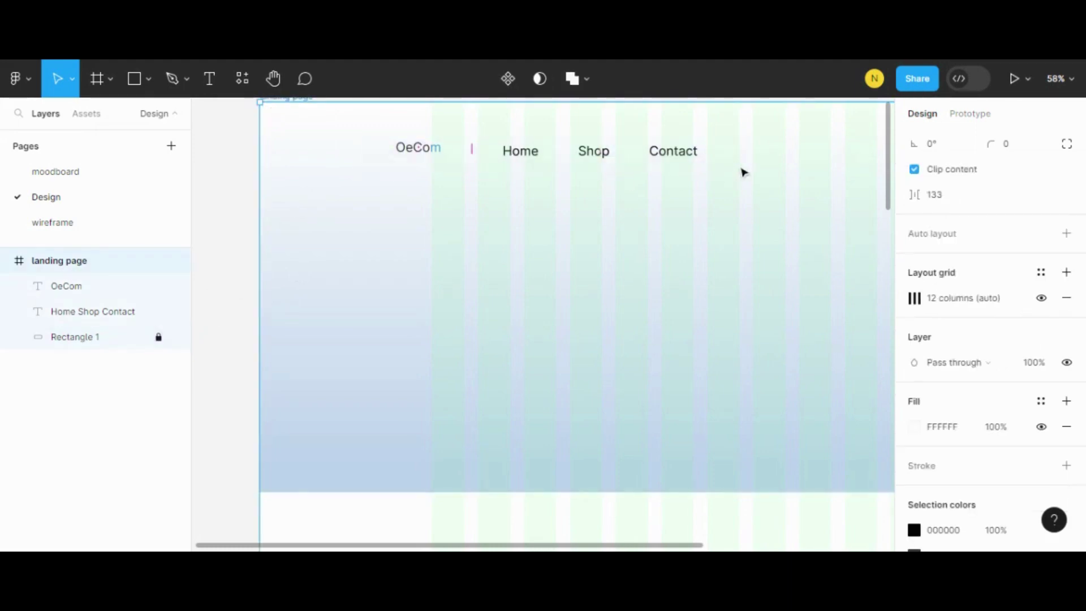
pyautogui.moveTo(398, 165); pyautogui.dragTo(702, 140)
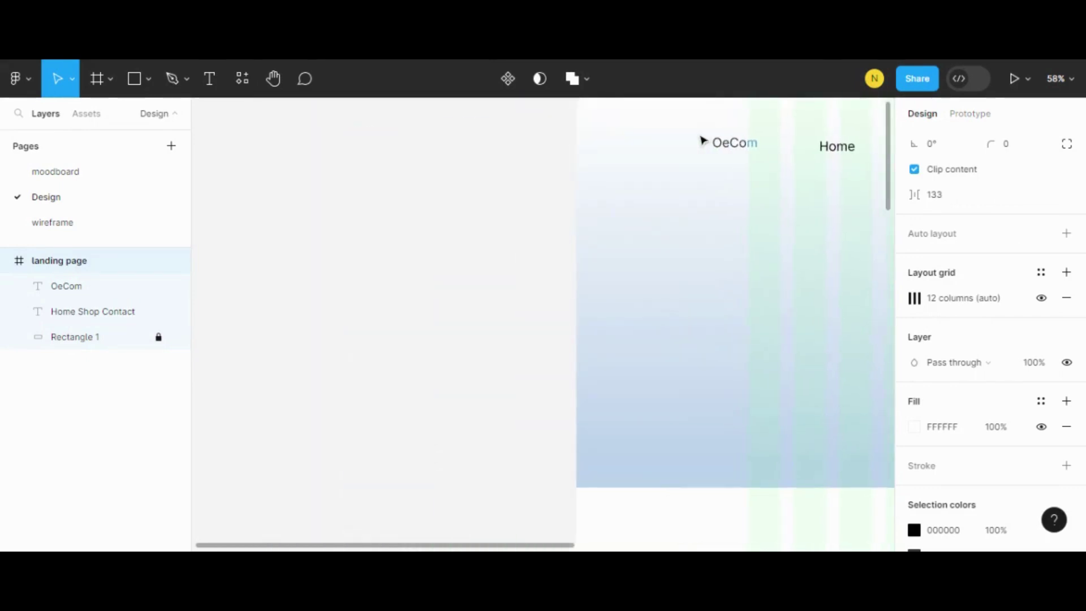
pyautogui.hotkey('ctrl', 'z')
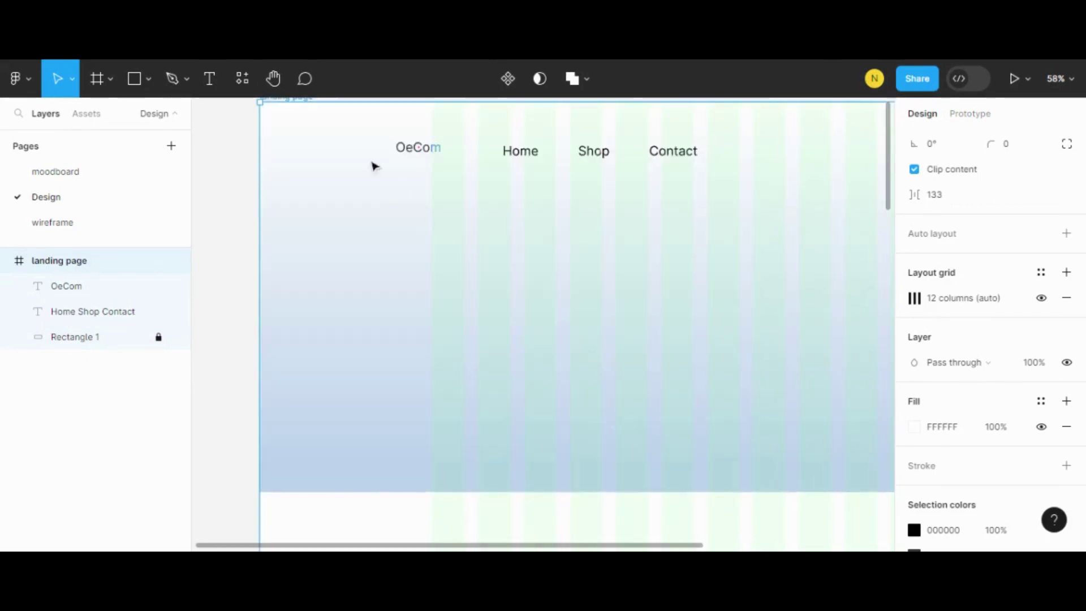
# Step: Vertically centre the OeCom logo with the Home Shop Contact links
pyautogui.click(374, 167)
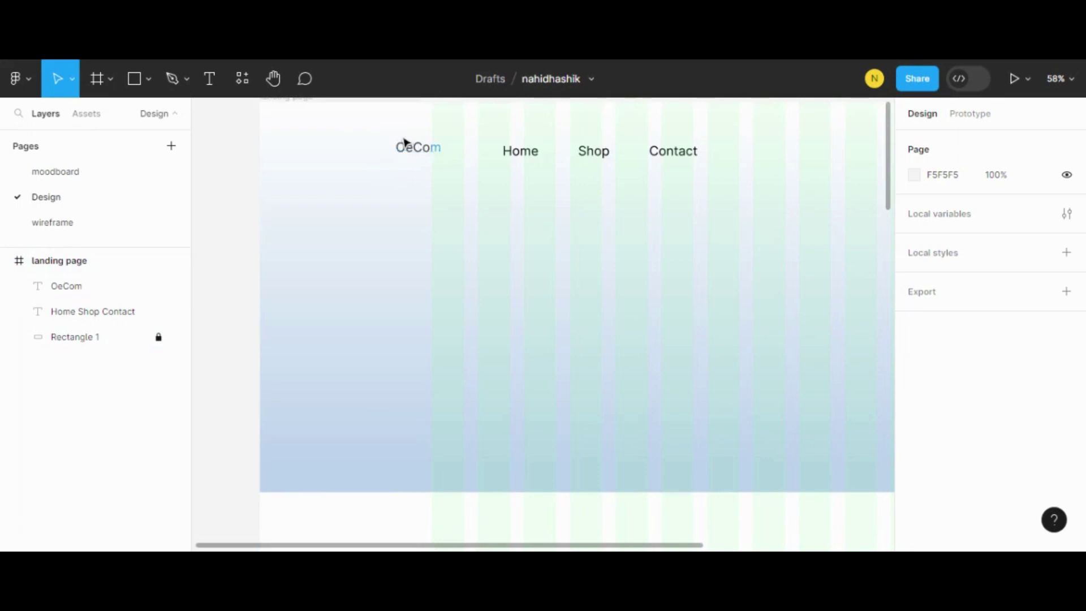
pyautogui.click(405, 146)
pyautogui.keyDown('shift'); pyautogui.click(622, 152); pyautogui.keyUp('shift')
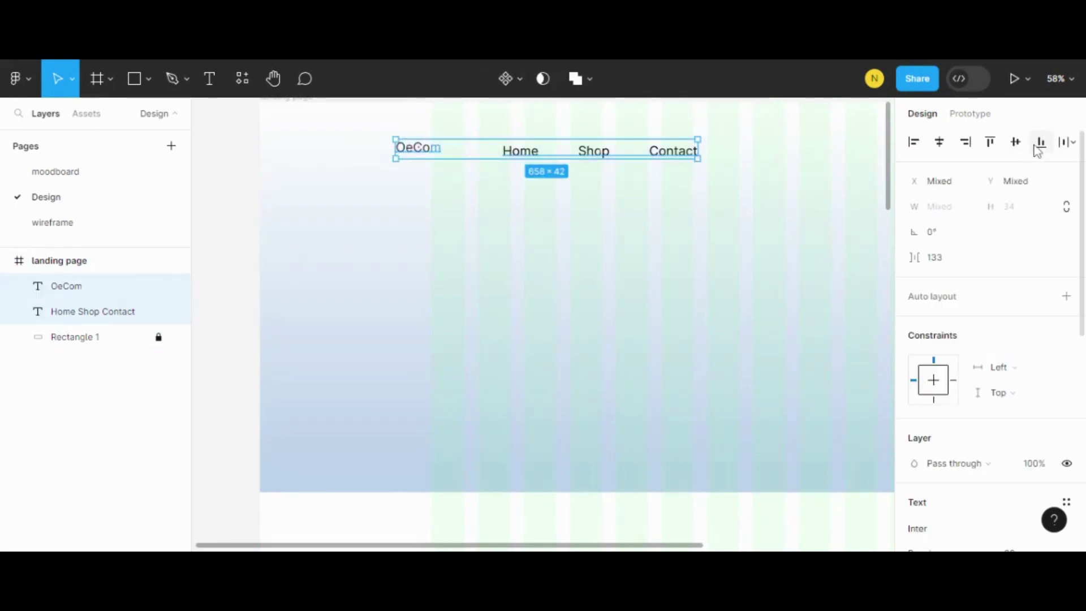
pyautogui.click(1015, 142)
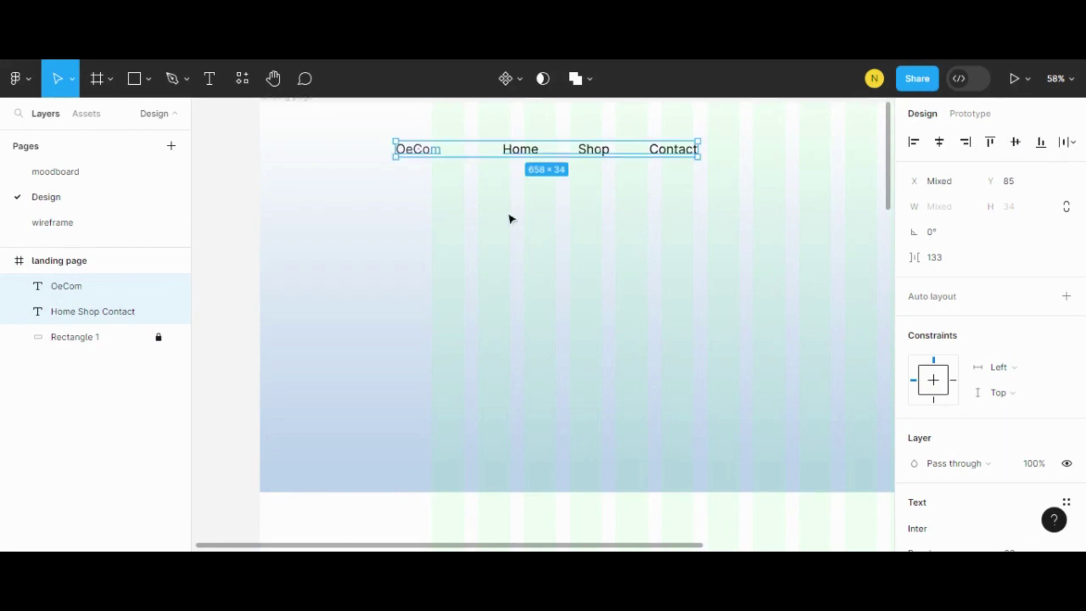
pyautogui.click(466, 231)
# Step: Move the logo and links together to the right onto the column grid
pyautogui.keyDown('ctrl'); pyautogui.scroll(-2, 466, 231); pyautogui.keyUp('ctrl')
pyautogui.keyDown('ctrl'); pyautogui.scroll(-1, 465, 230); pyautogui.keyUp('ctrl')
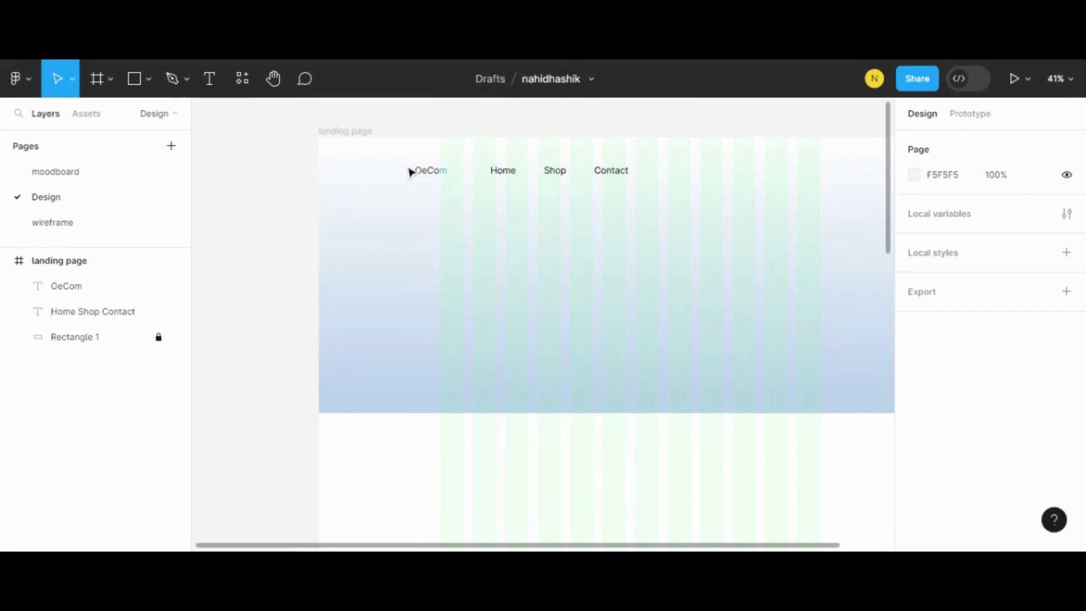
pyautogui.moveTo(422, 180); pyautogui.dragTo(646, 184)
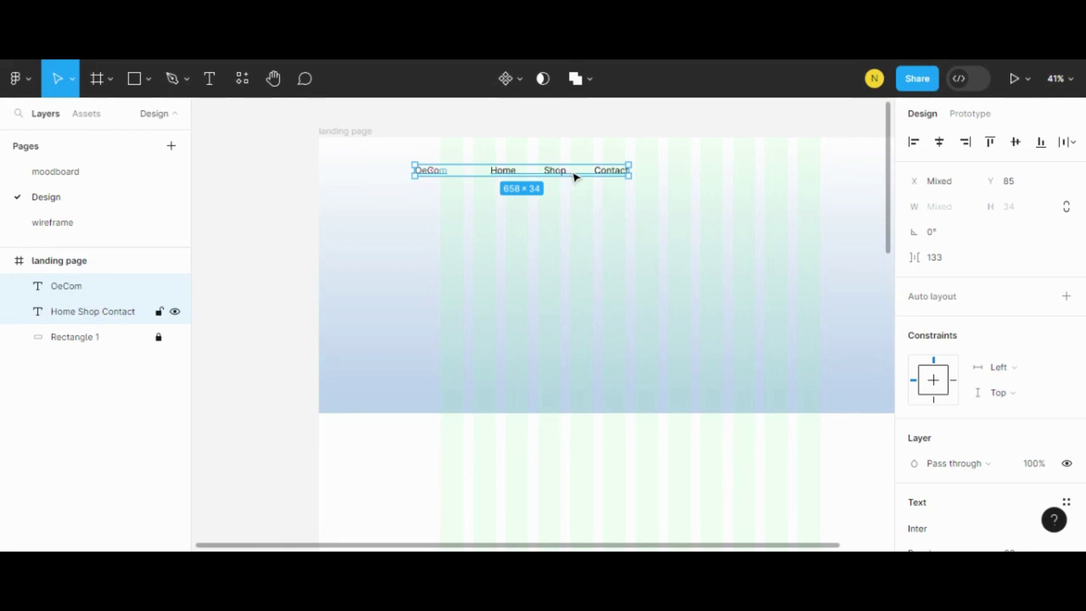
pyautogui.moveTo(574, 176); pyautogui.dragTo(669, 177)
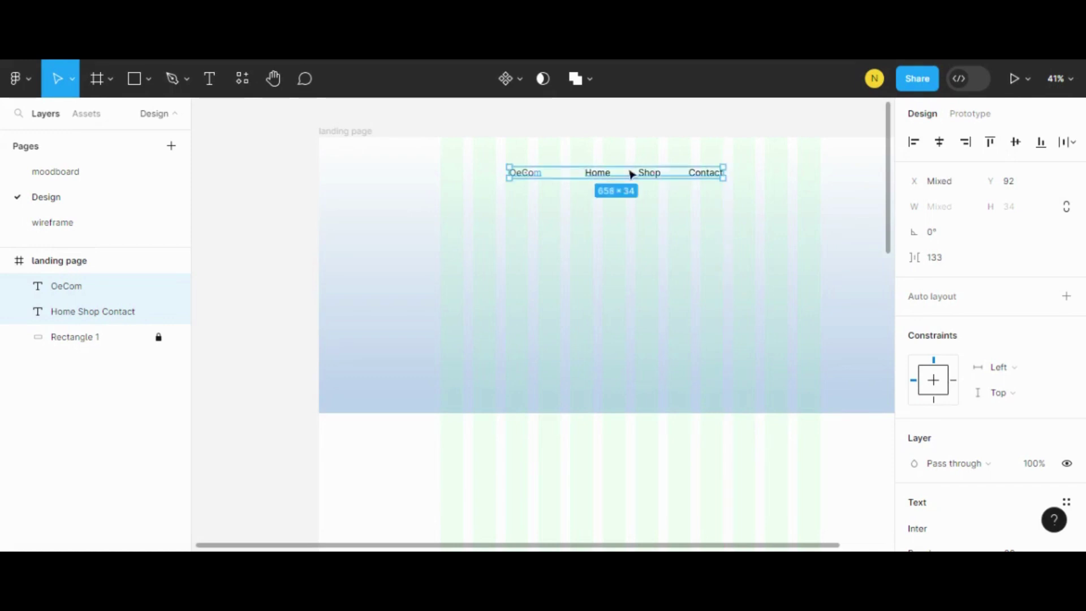
pyautogui.click(1021, 148)
pyautogui.click(751, 252)
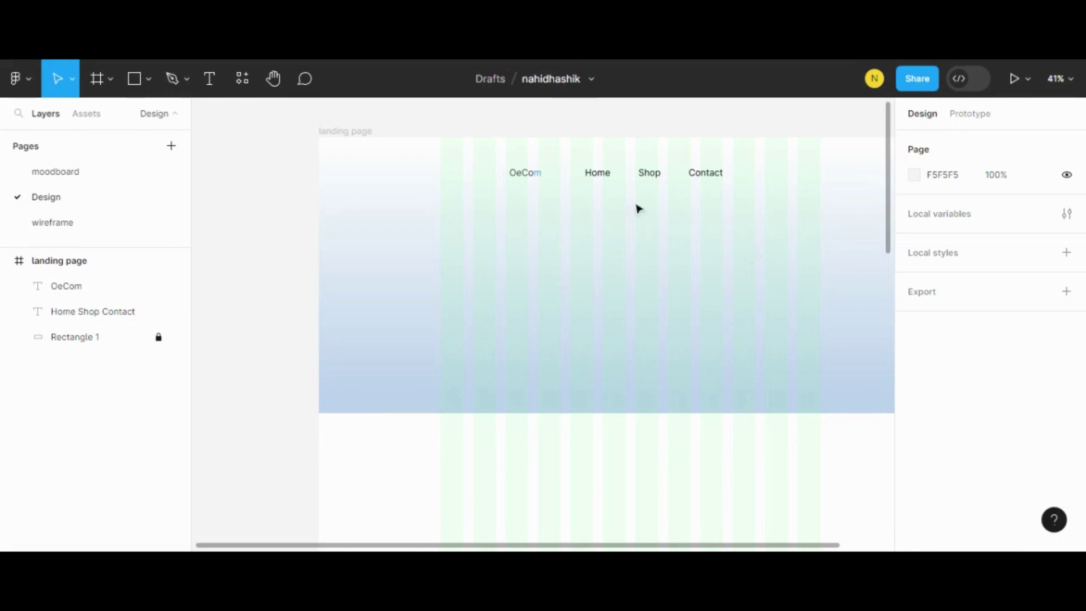
# Step: Set the Home Shop Contact text fill hex to 333 (dark gray 333333)
pyautogui.click(601, 175)
pyautogui.doubleClick(601, 175)
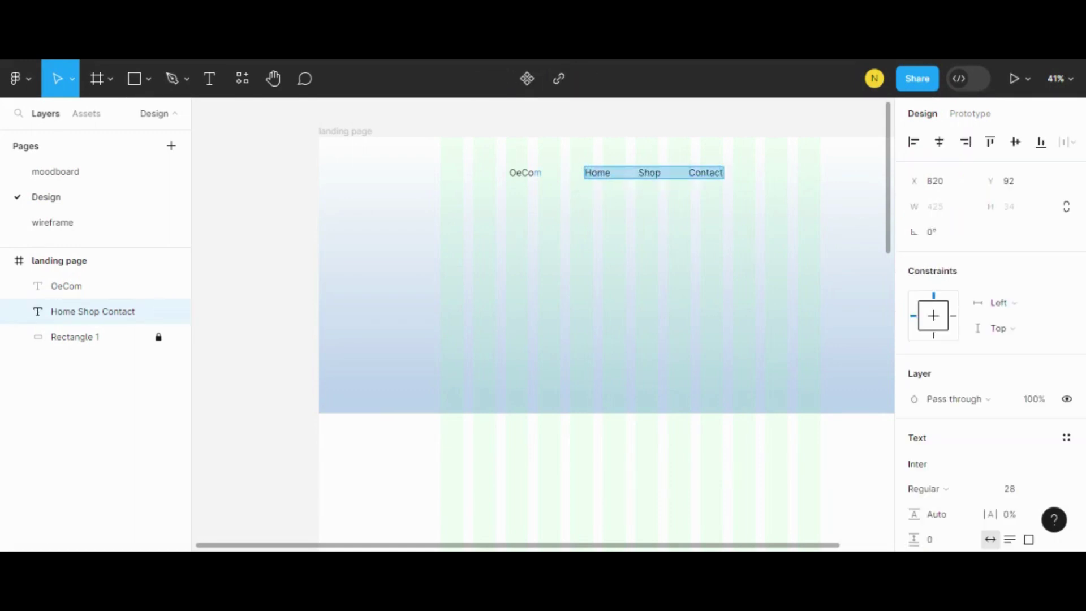
pyautogui.scroll(-3, 959, 367)
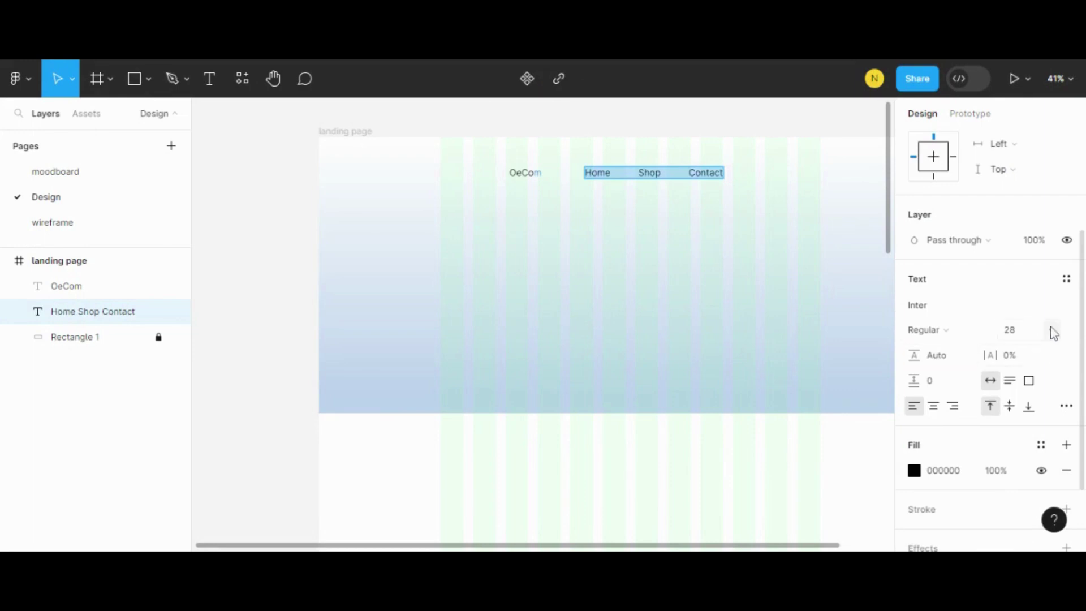
pyautogui.click(941, 478)
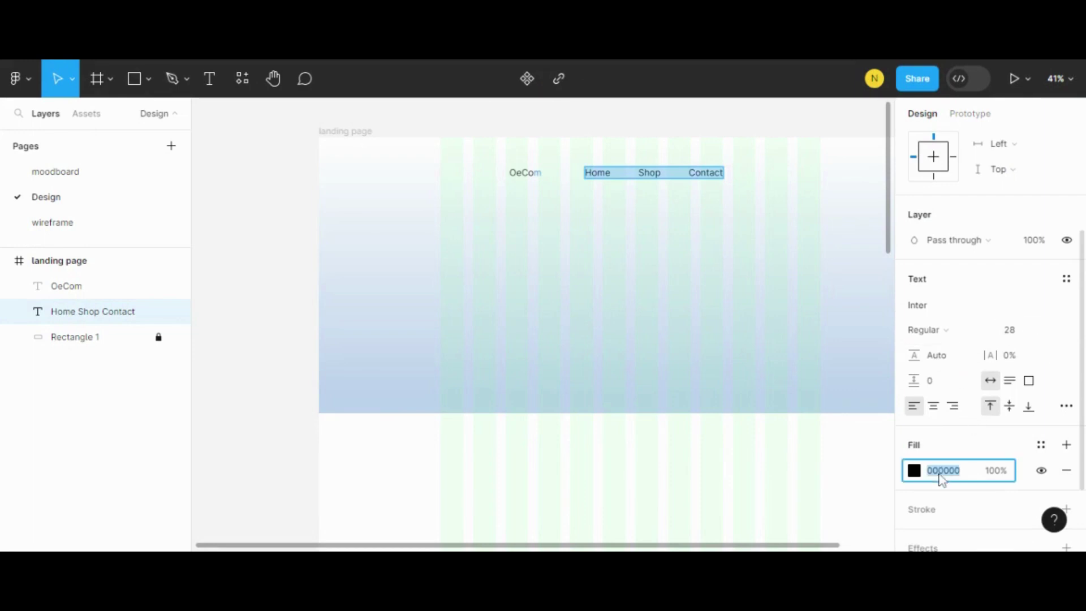
pyautogui.write('333')
pyautogui.press('Return')
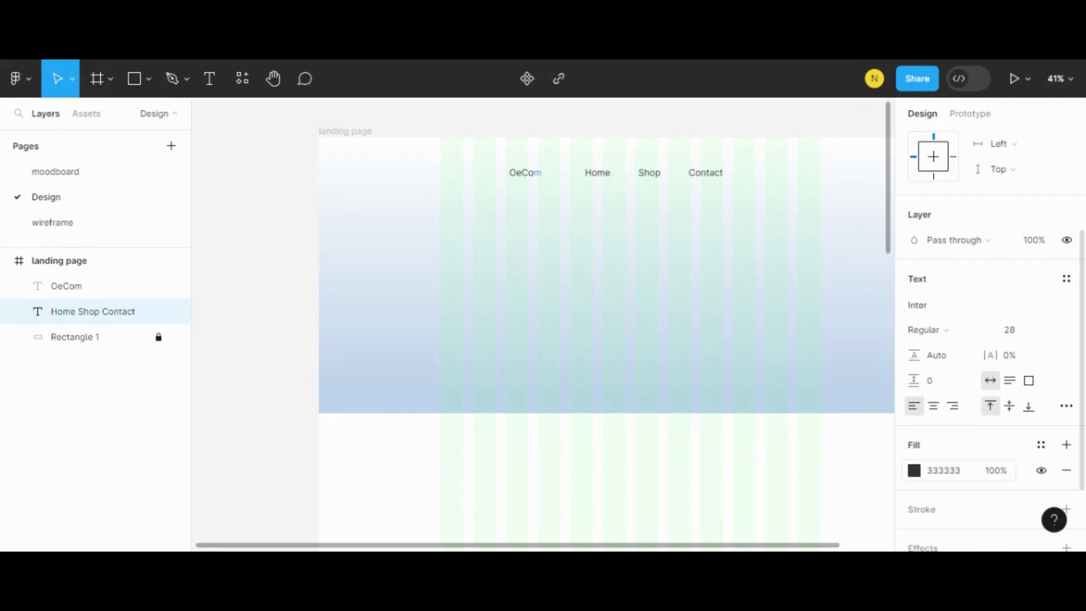
pyautogui.press('Escape')
pyautogui.press('Escape')
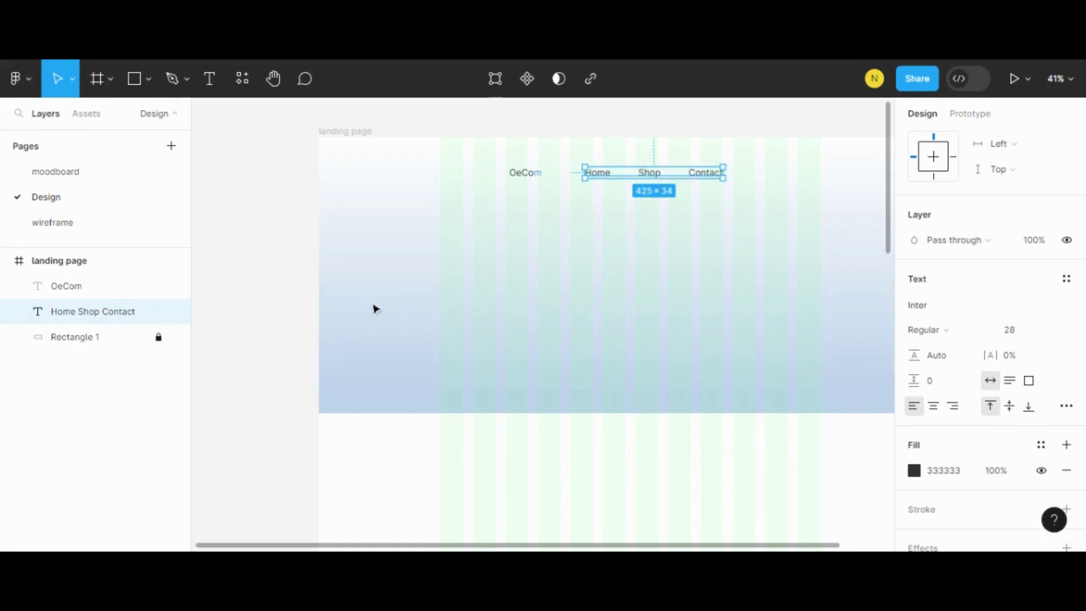
pyautogui.click(487, 317)
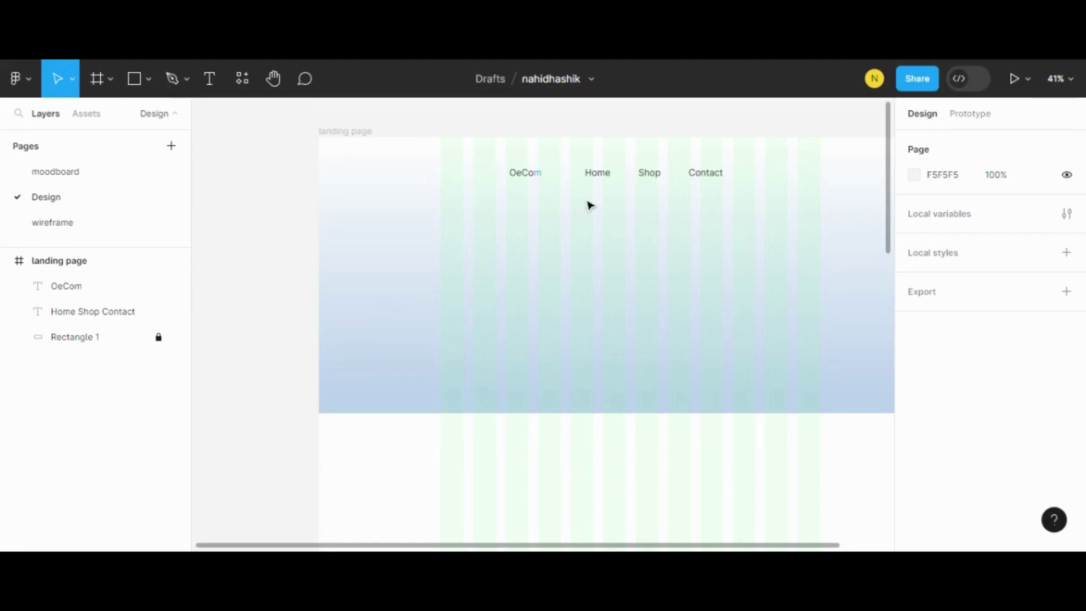
# Step: Move the OeCom logo left onto the first grid column
pyautogui.click(534, 177)
pyautogui.moveTo(533, 177); pyautogui.dragTo(479, 179)
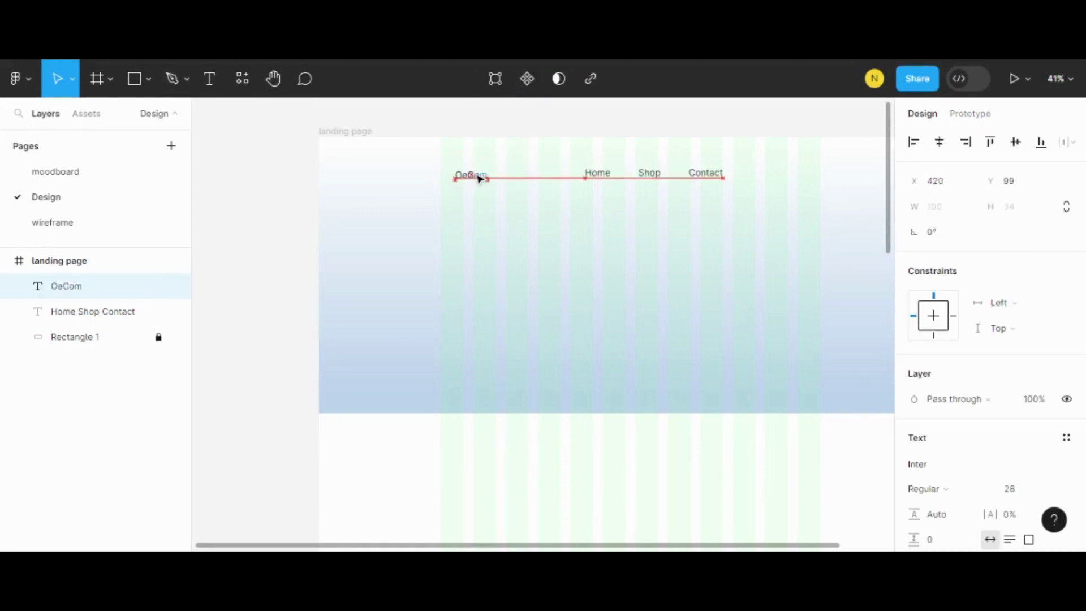
pyautogui.moveTo(480, 179); pyautogui.dragTo(481, 174)
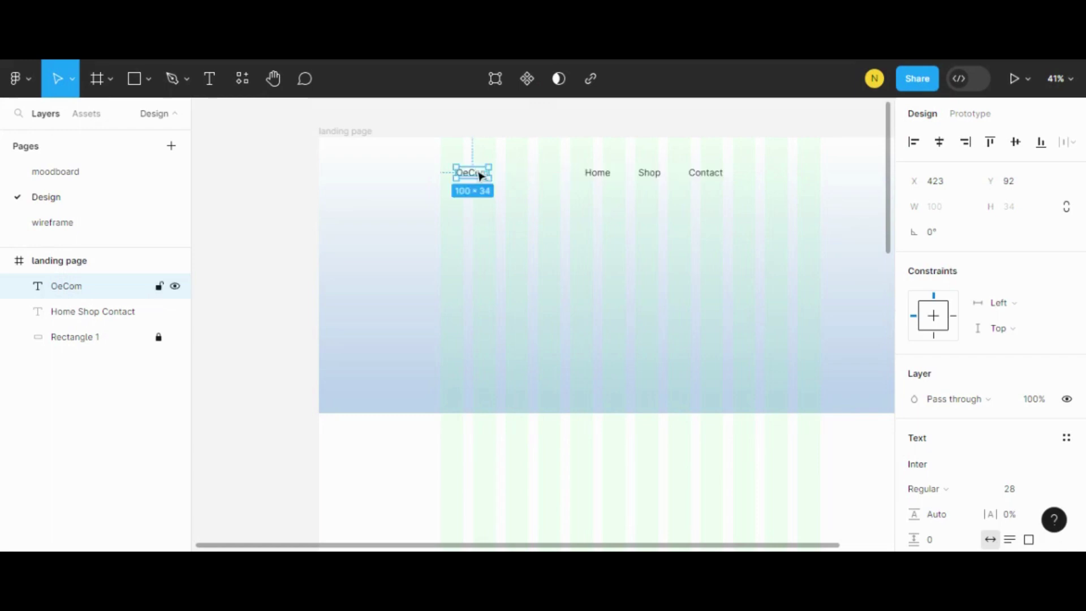
pyautogui.click(623, 227)
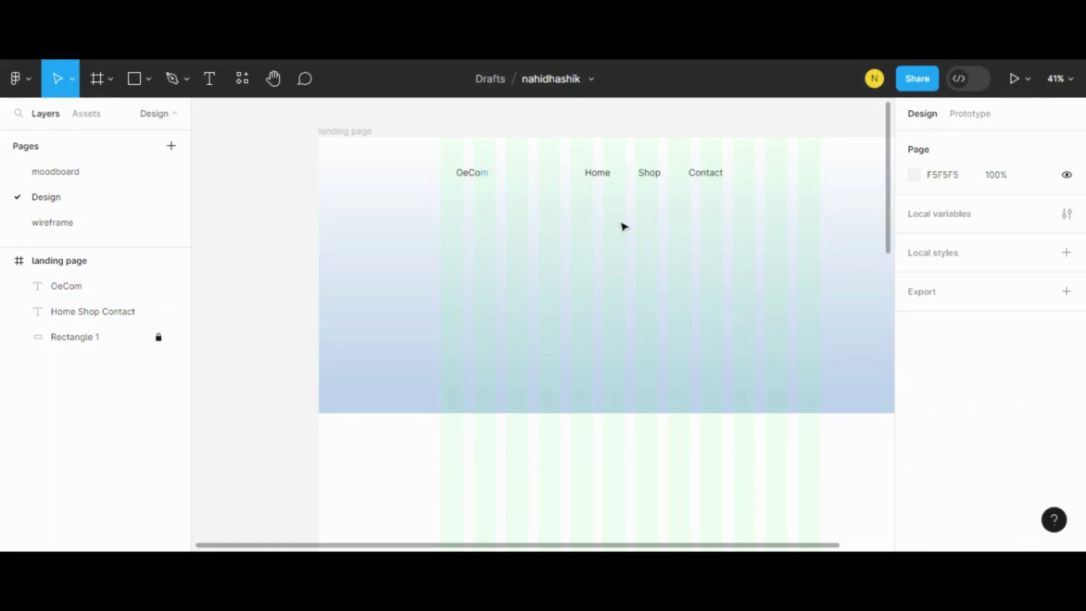
# Step: Set the OeCom logo's font size to 40 from the preset size list
pyautogui.click(475, 177)
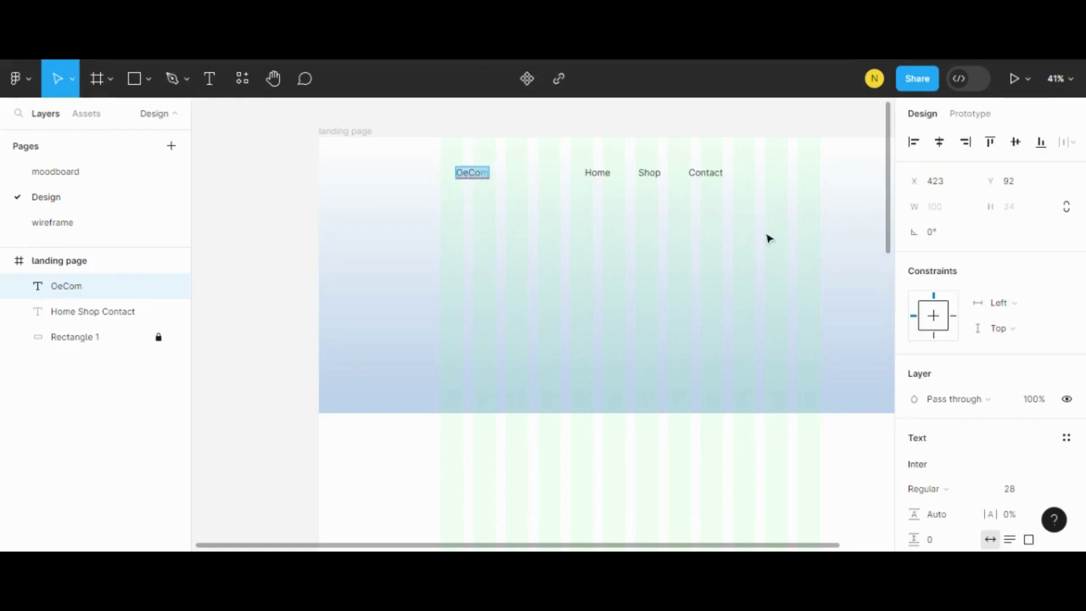
pyautogui.click(1012, 490)
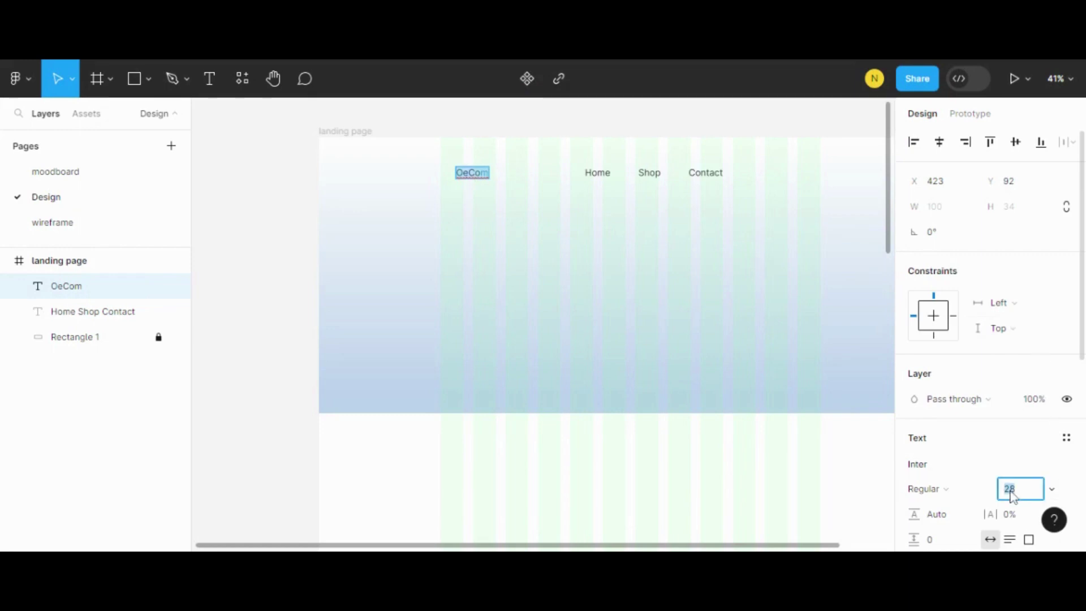
pyautogui.click(1051, 489)
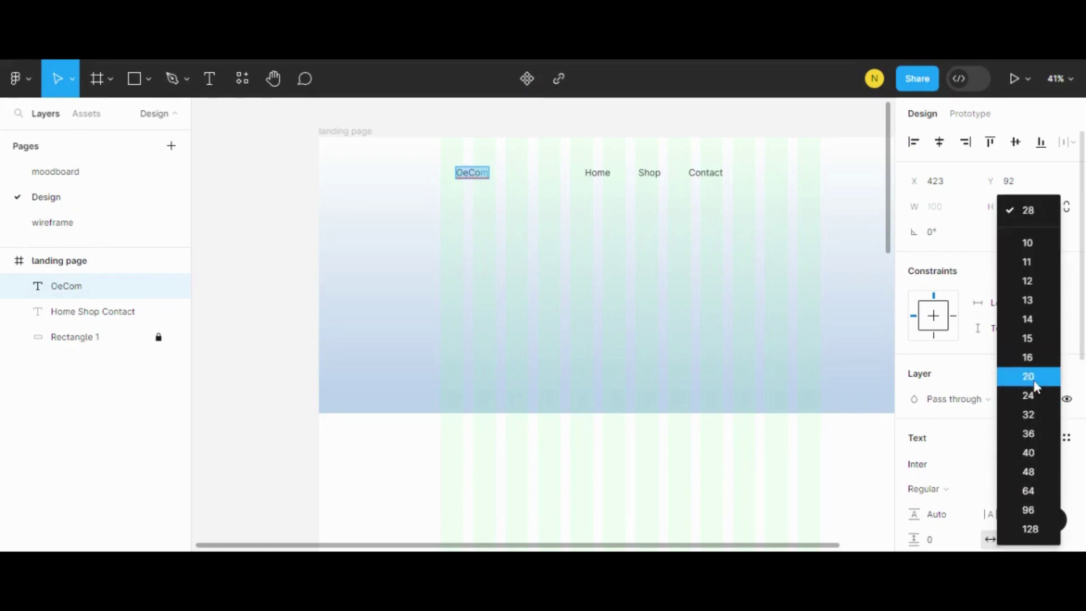
pyautogui.click(1034, 454)
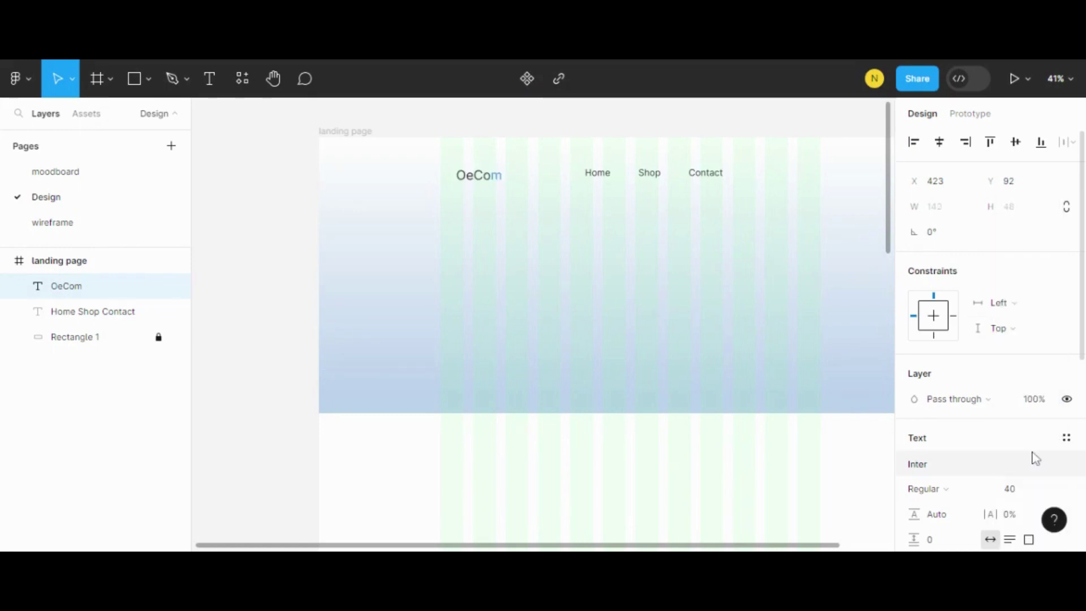
pyautogui.press('Escape')
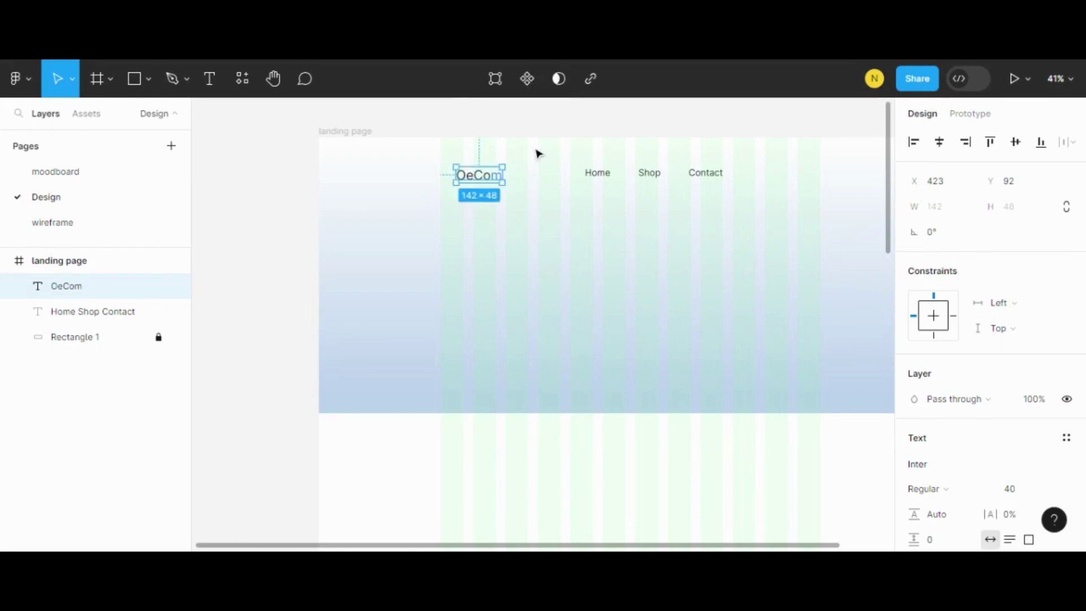
pyautogui.click(537, 153)
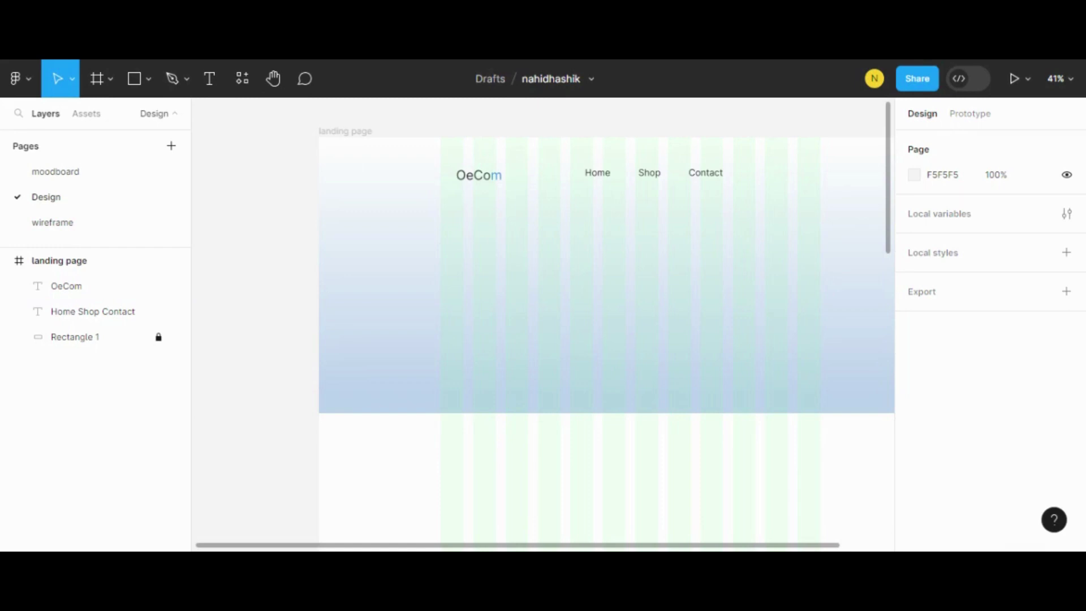
# Step: Set the Home Shop Contact navigation text's font size to 32 and deselect it
pyautogui.click(606, 181)
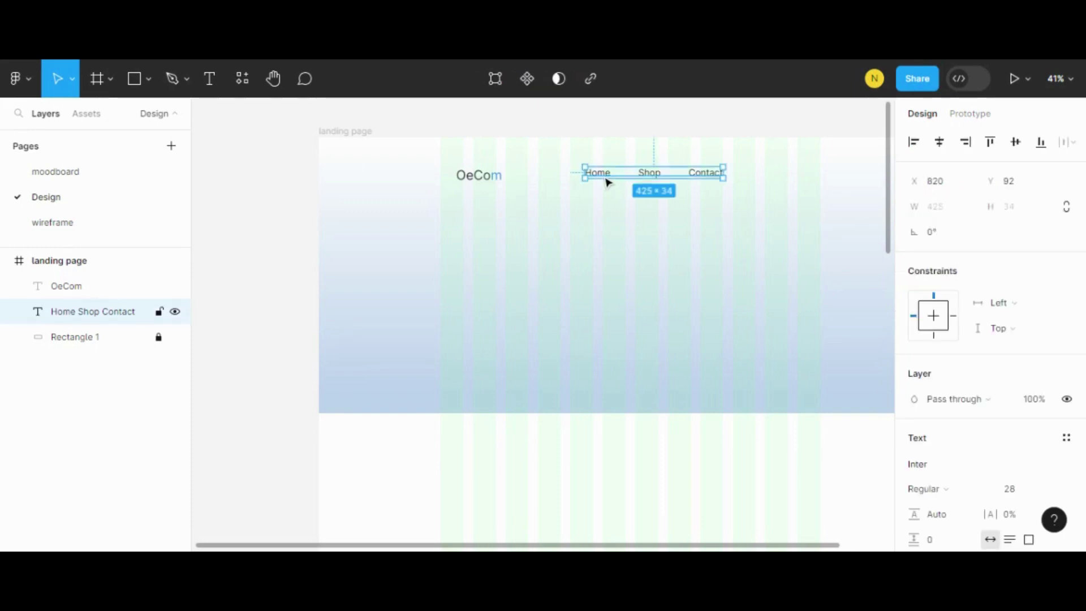
pyautogui.press('Return')
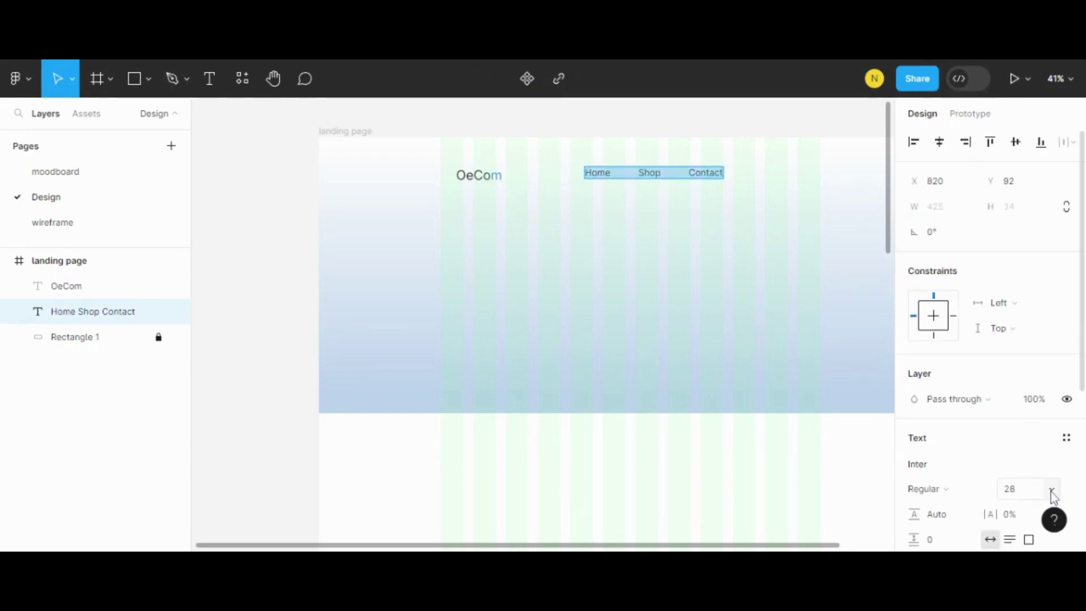
pyautogui.click(1052, 491)
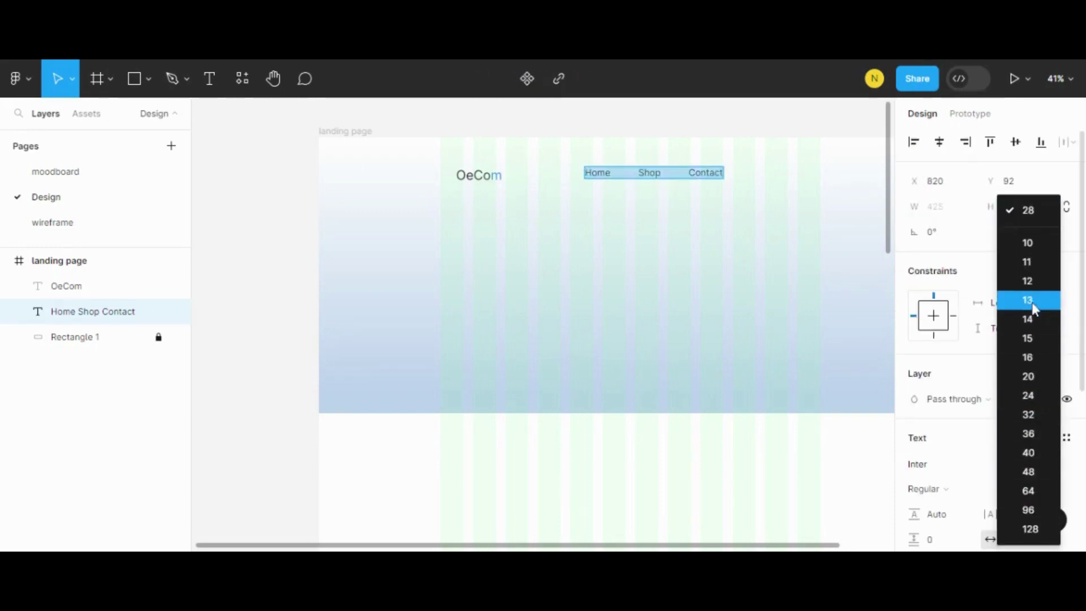
pyautogui.click(1028, 416)
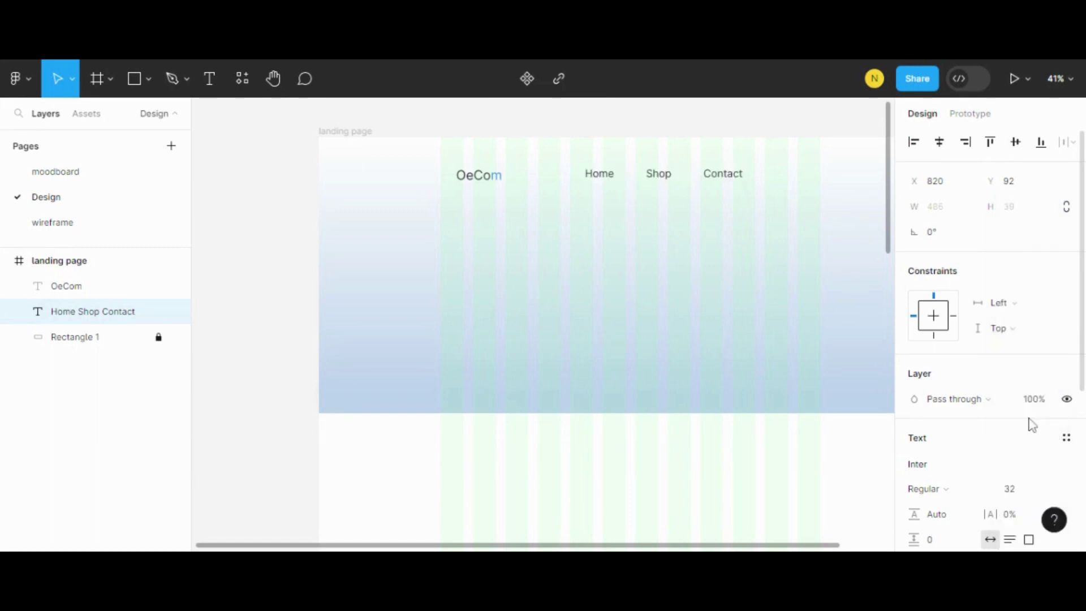
pyautogui.press('Escape')
pyautogui.click(625, 311)
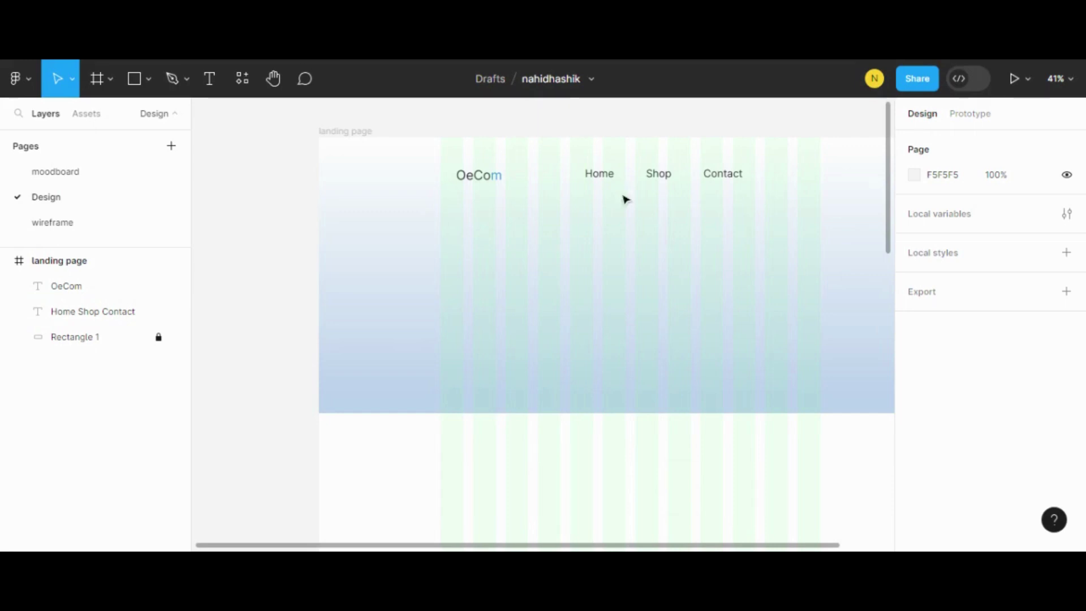
# Step: Set the OeCom logo's font weight to Bold
pyautogui.click(501, 178)
pyautogui.press('Return')
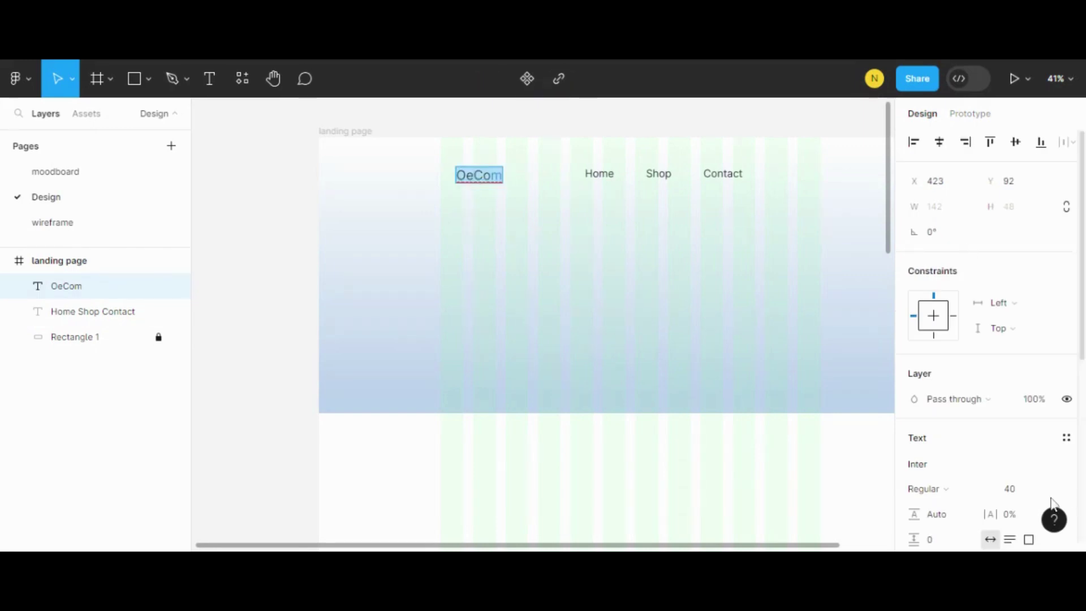
pyautogui.click(984, 491)
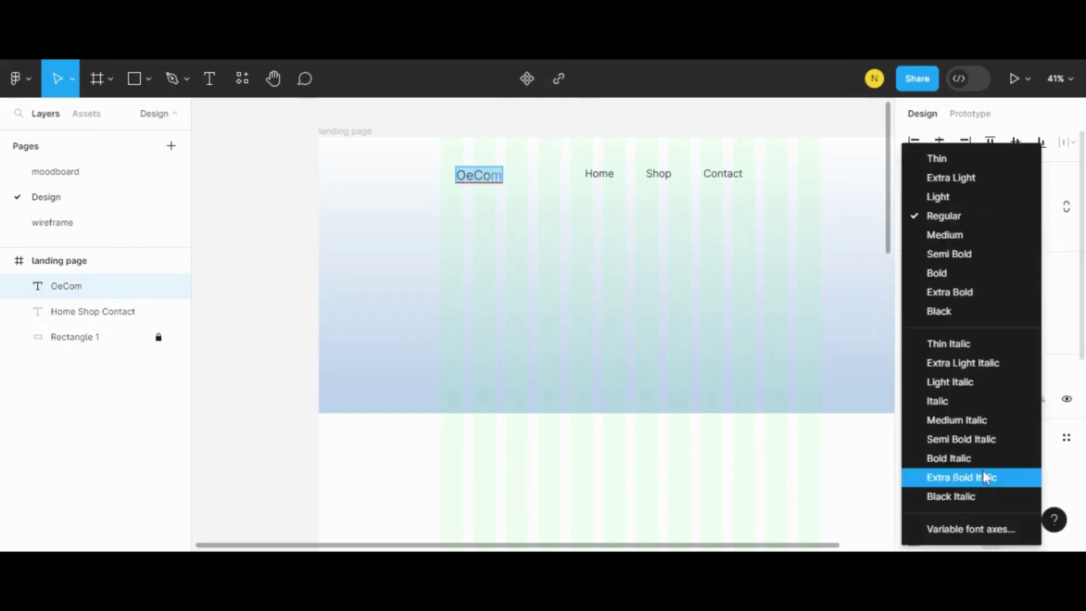
pyautogui.click(941, 273)
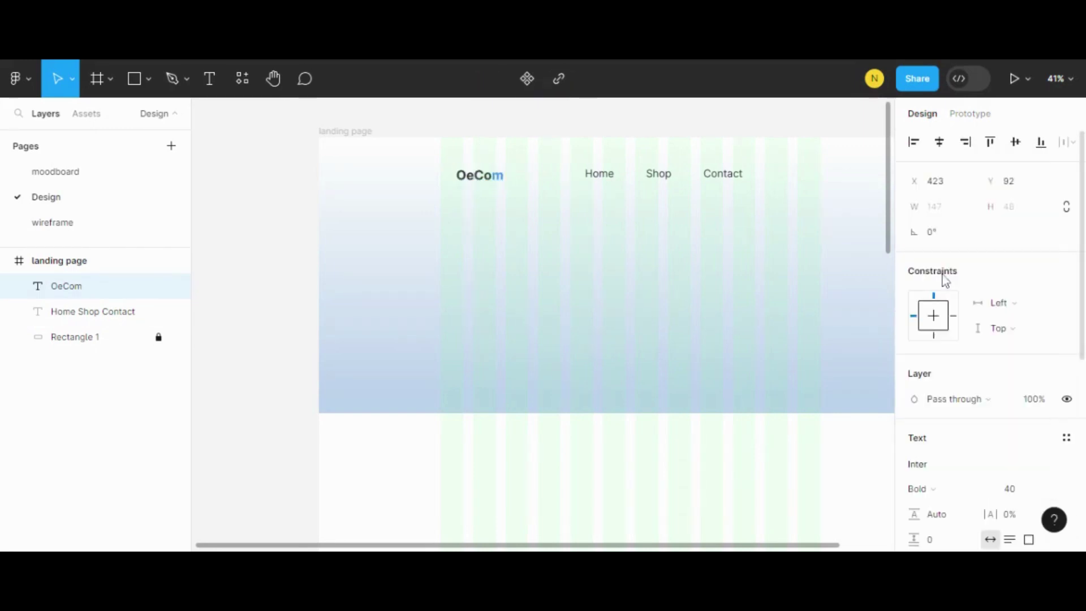
# Step: Make the Home link Bold, leaving Shop and Contact regular
pyautogui.click(599, 173)
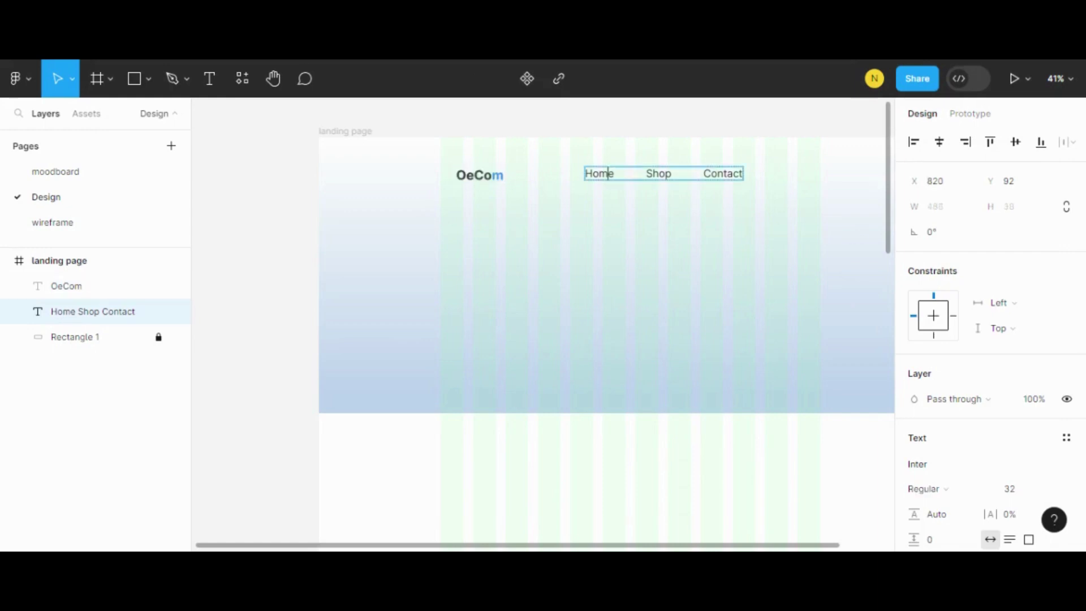
pyautogui.click(942, 490)
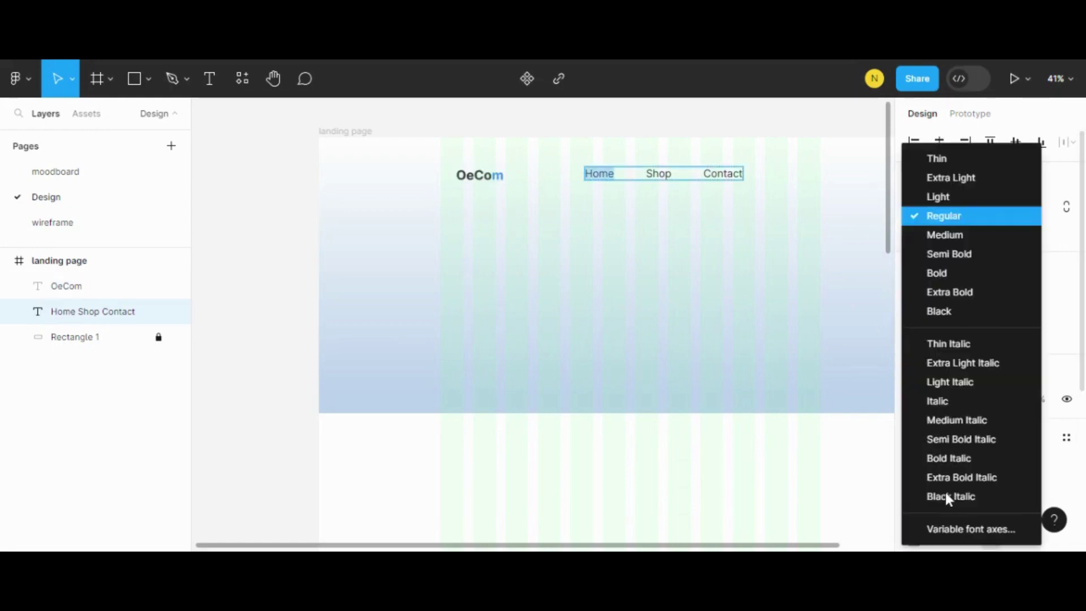
pyautogui.click(940, 273)
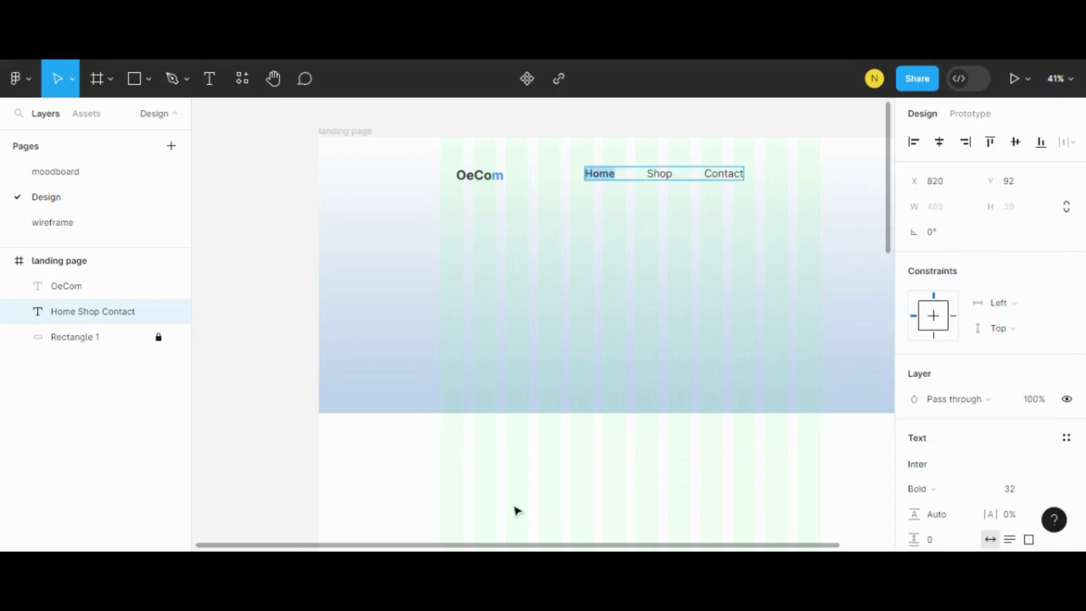
pyautogui.click(496, 371)
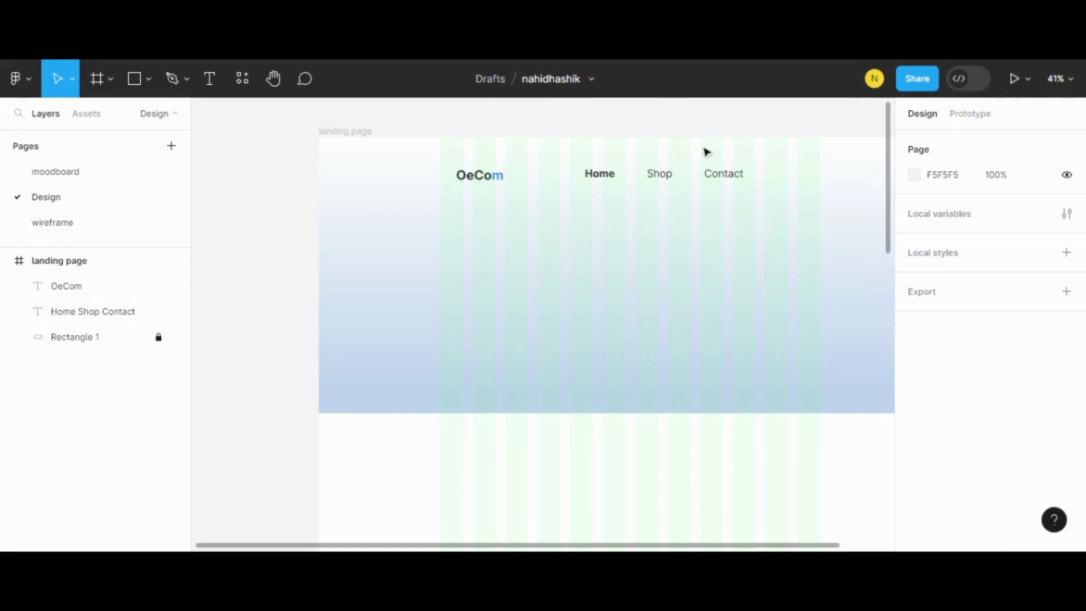
# Step: Select the Shop and Contact words in the nav text and set their fill to grey A3A3A3
pyautogui.click(668, 176)
pyautogui.click(669, 175)
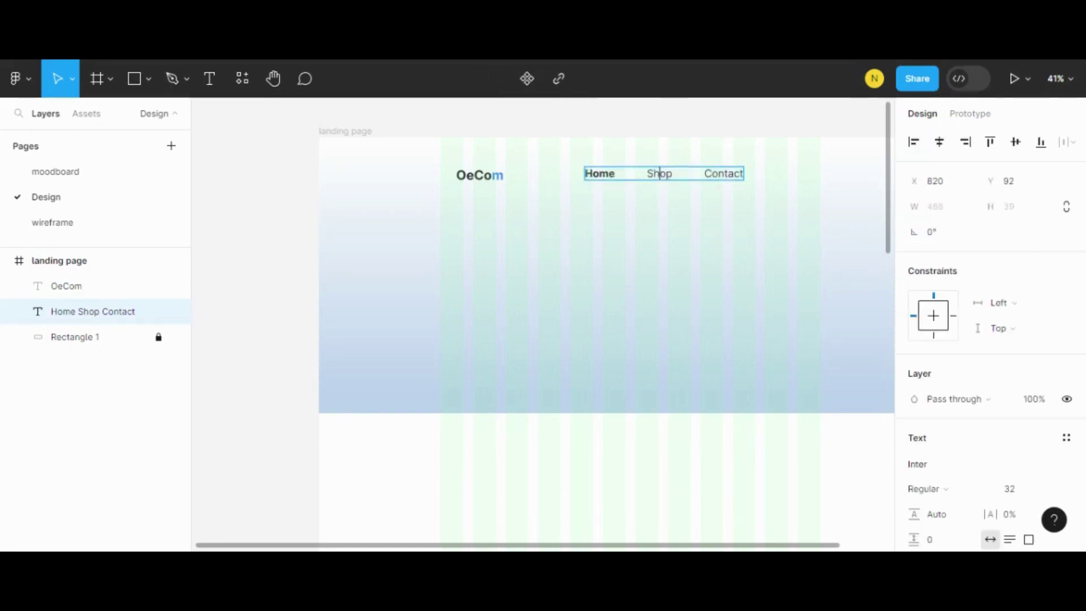
pyautogui.doubleClick(658, 173)
pyautogui.hotkey('shift', 'Right')
pyautogui.hotkey('shift', 'Right')
pyautogui.hotkey('shift', 'Right')
pyautogui.hotkey('shift', 'Right')
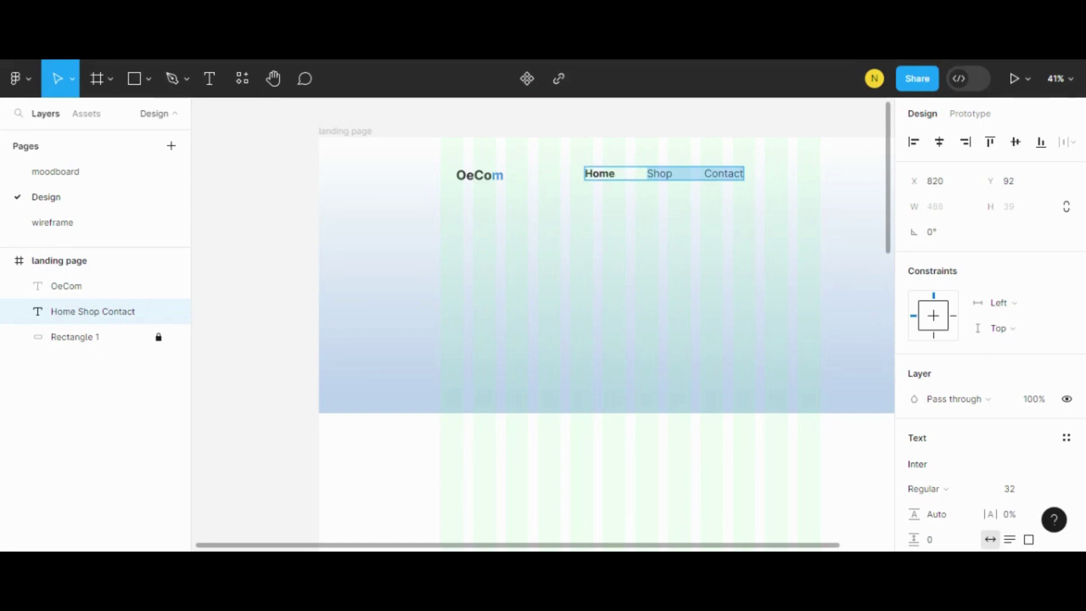
pyautogui.scroll(-3, 931, 444)
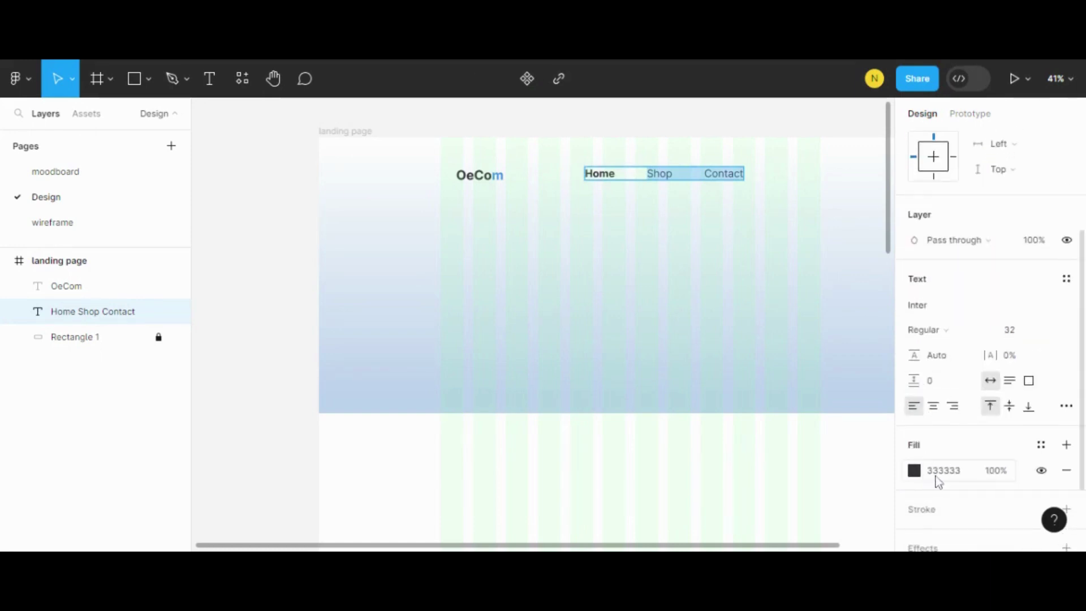
pyautogui.click(937, 477)
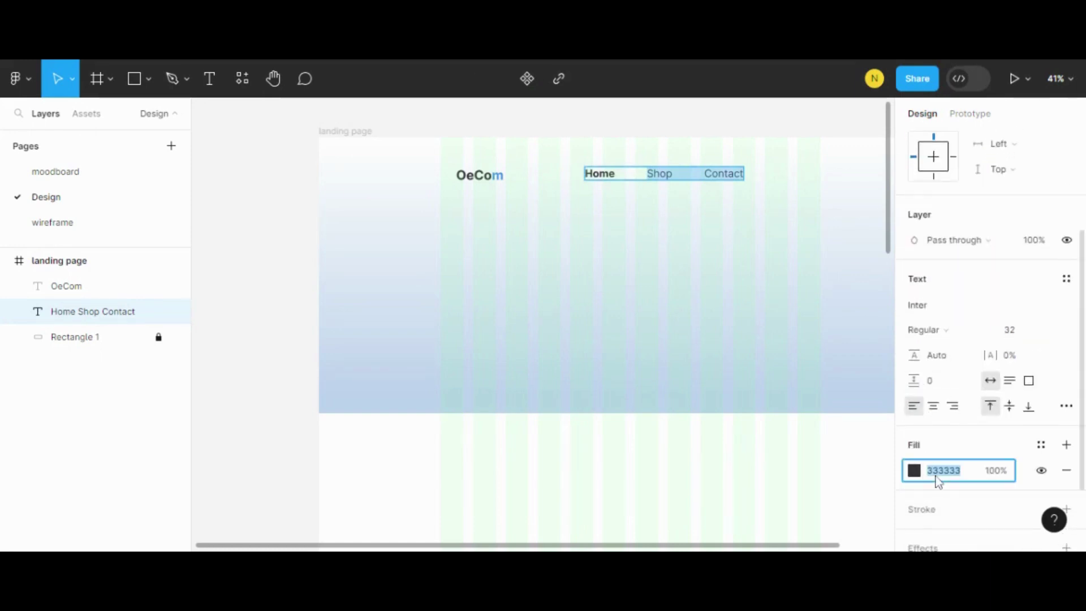
pyautogui.write('A3A3')
pyautogui.press('Return')
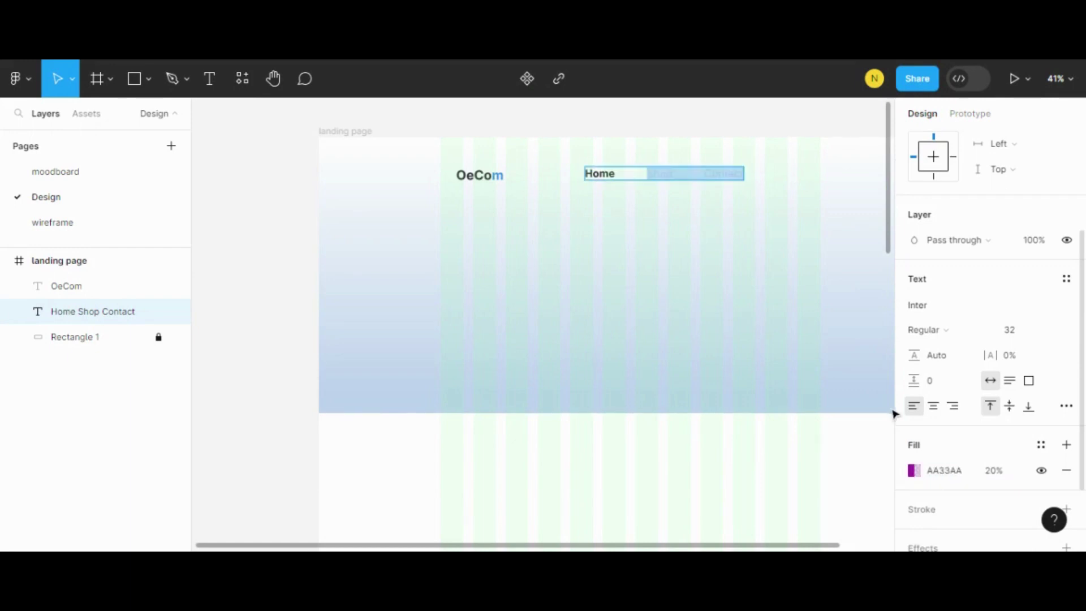
pyautogui.click(943, 478)
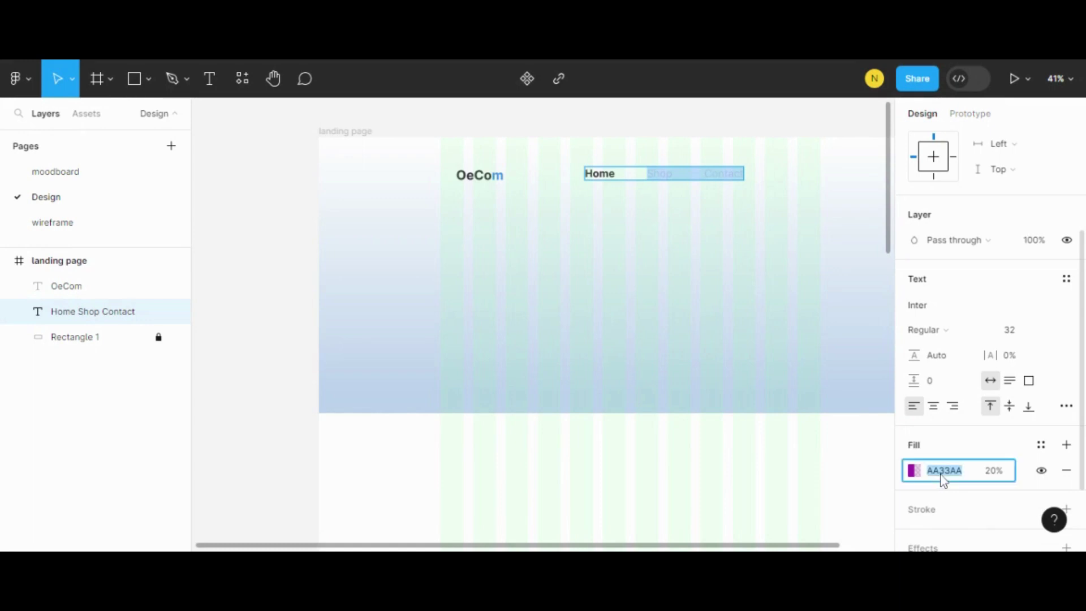
pyautogui.write('A')
pyautogui.write('3A3A3')
pyautogui.press('Return')
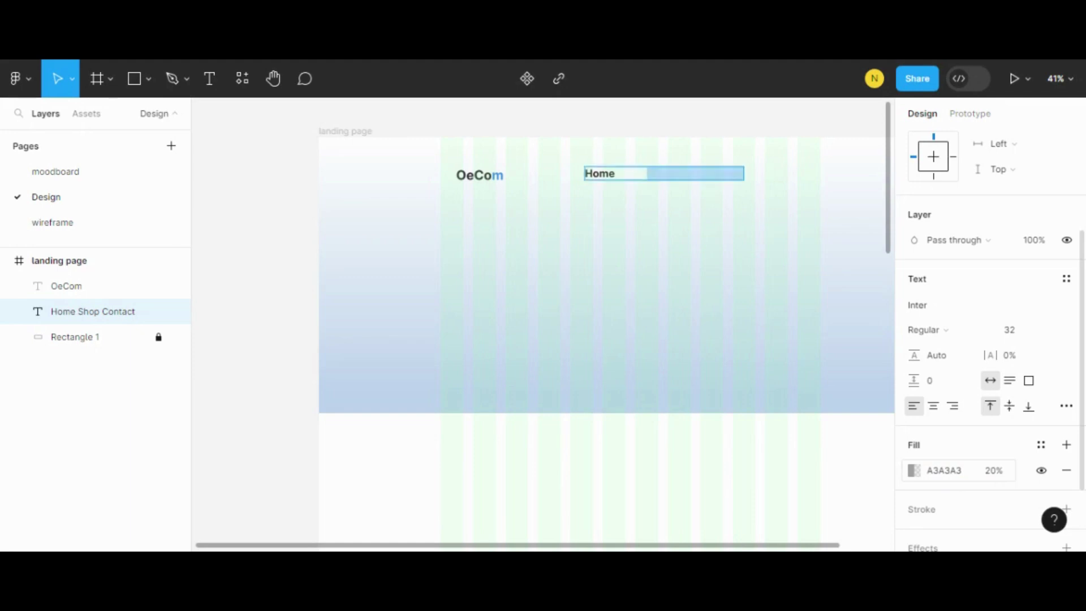
# Step: Darken their fill to near-black 0D0202 with 96% opacity in the colour picker
pyautogui.click(913, 471)
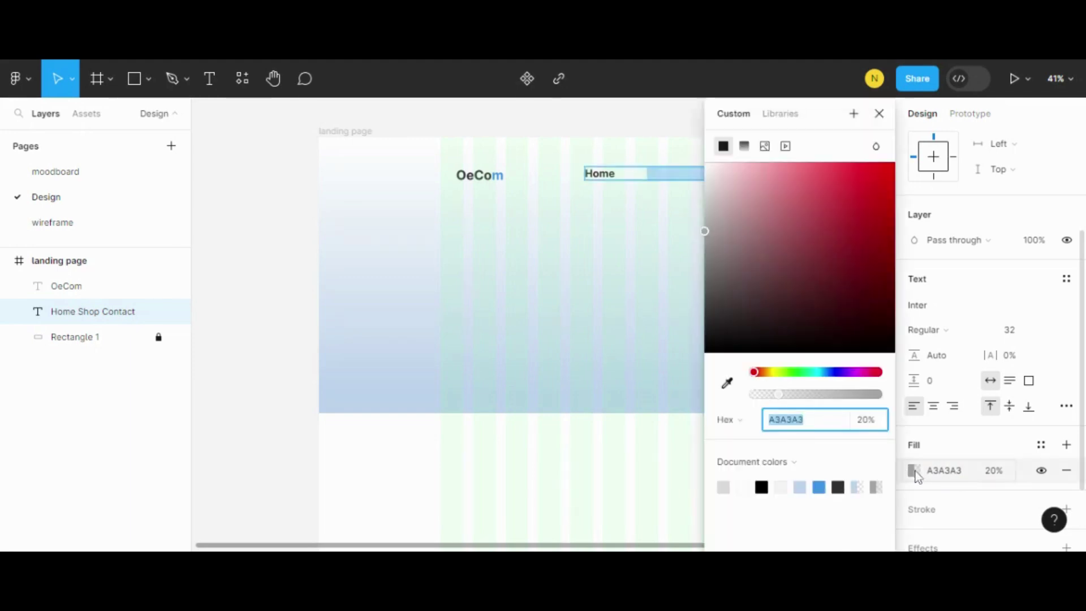
pyautogui.moveTo(749, 234)
pyautogui.mouseDown()
pyautogui.moveTo(763, 179)
pyautogui.moveTo(865, 283)
pyautogui.moveTo(776, 351)
pyautogui.moveTo(761, 204)
pyautogui.mouseUp()
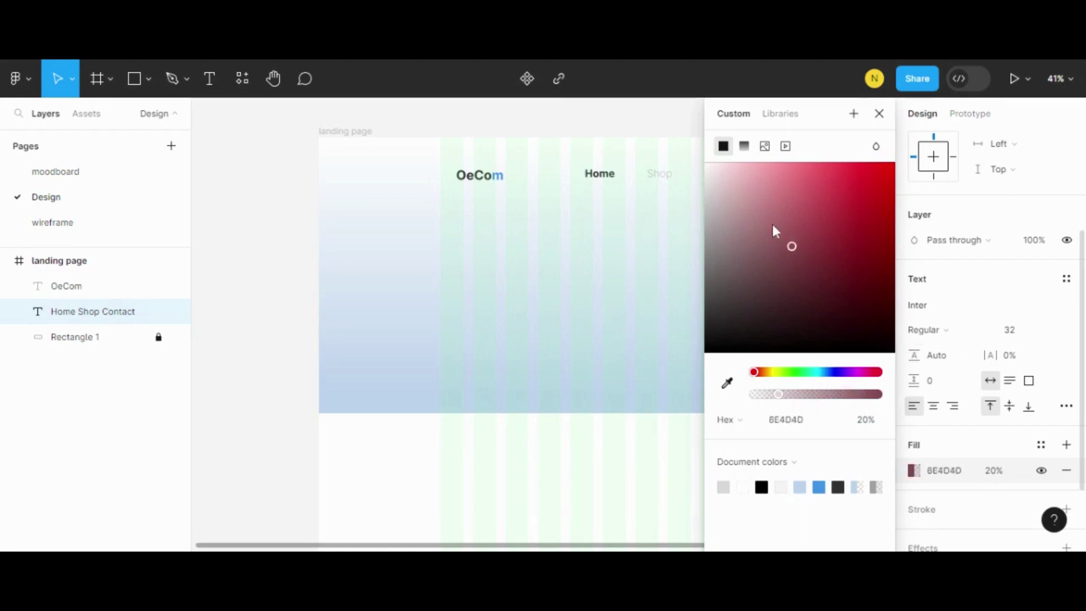
pyautogui.moveTo(813, 315)
pyautogui.mouseDown()
pyautogui.moveTo(808, 345)
pyautogui.moveTo(884, 334)
pyautogui.moveTo(867, 343)
pyautogui.mouseUp()
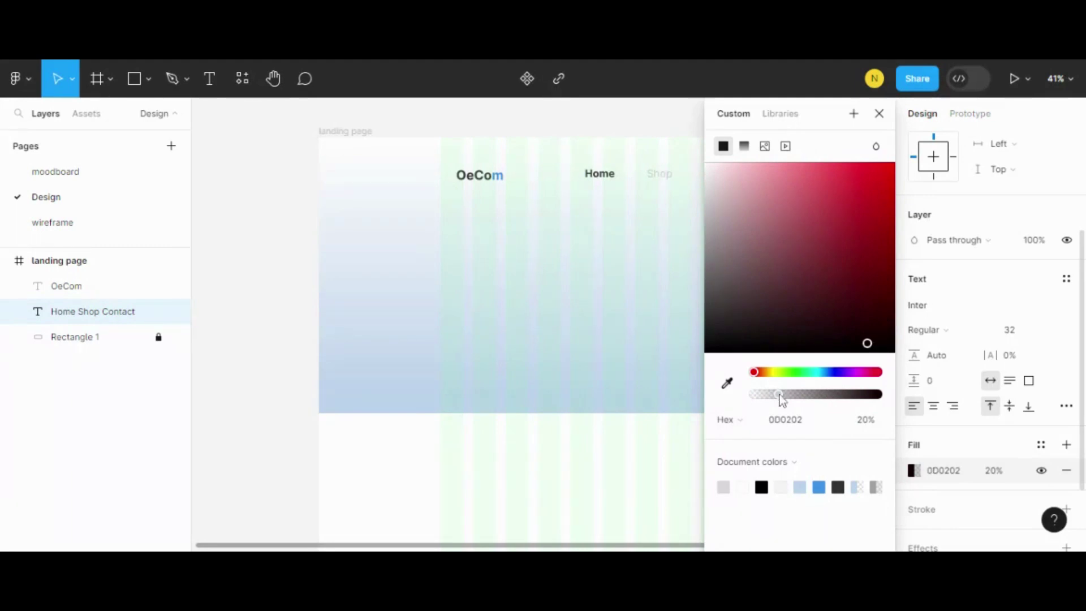
pyautogui.moveTo(779, 395); pyautogui.dragTo(874, 396)
# Step: Close the colour picker and reselect the Shop and Contact words in the nav text
pyautogui.click(638, 354)
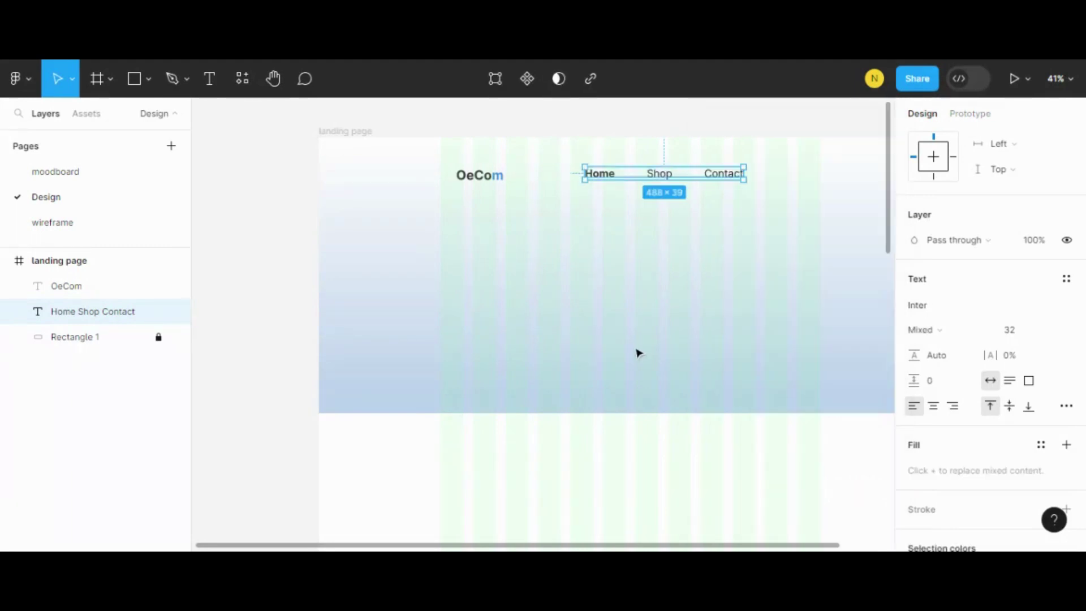
pyautogui.click(603, 470)
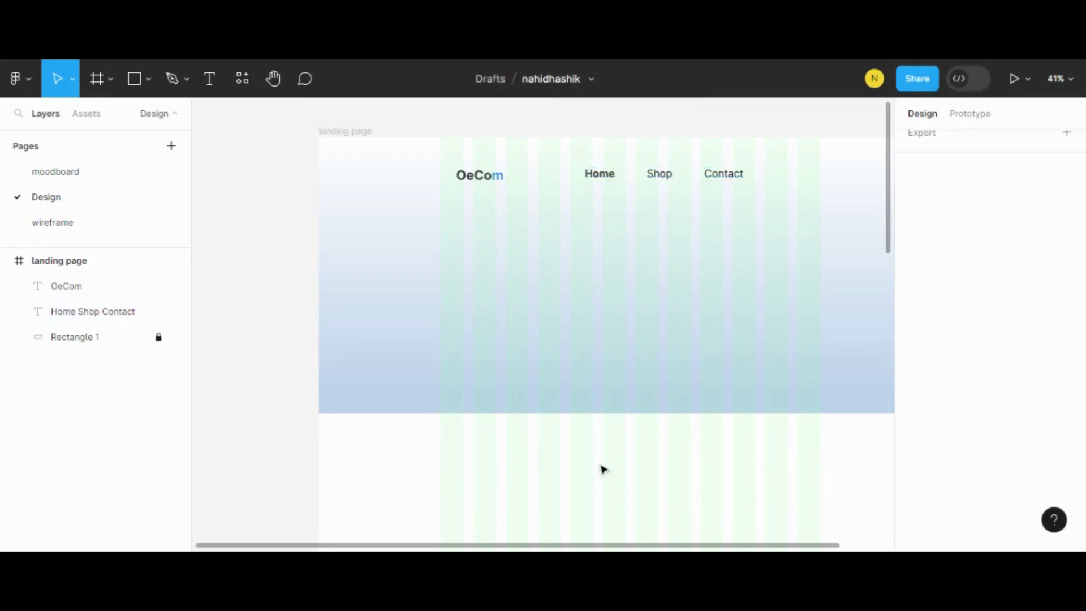
pyautogui.doubleClick(674, 179)
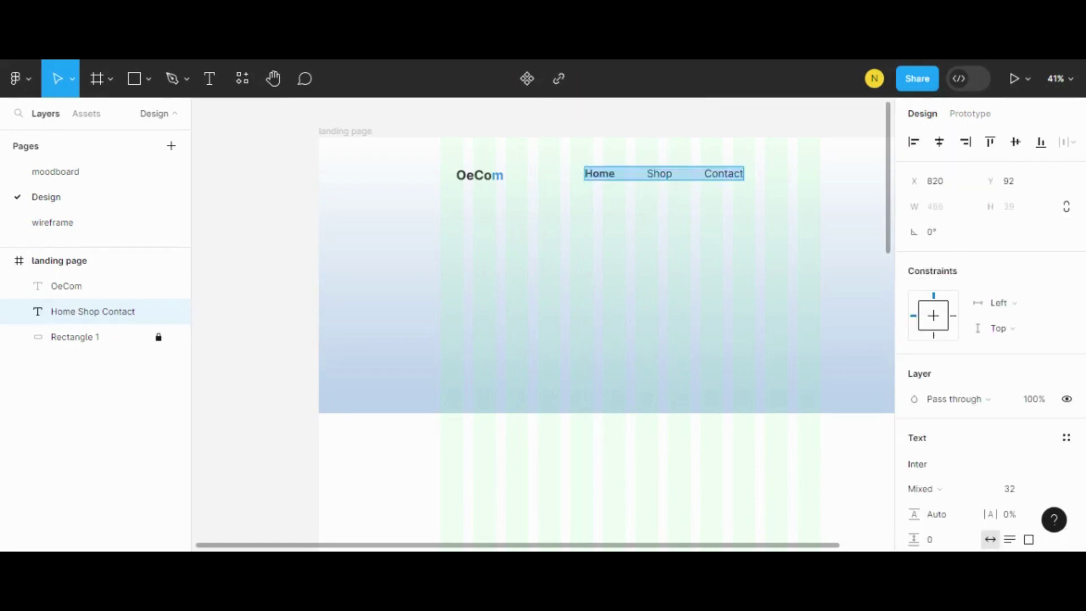
pyautogui.click(647, 173)
pyautogui.moveTo(648, 173); pyautogui.dragTo(787, 232)
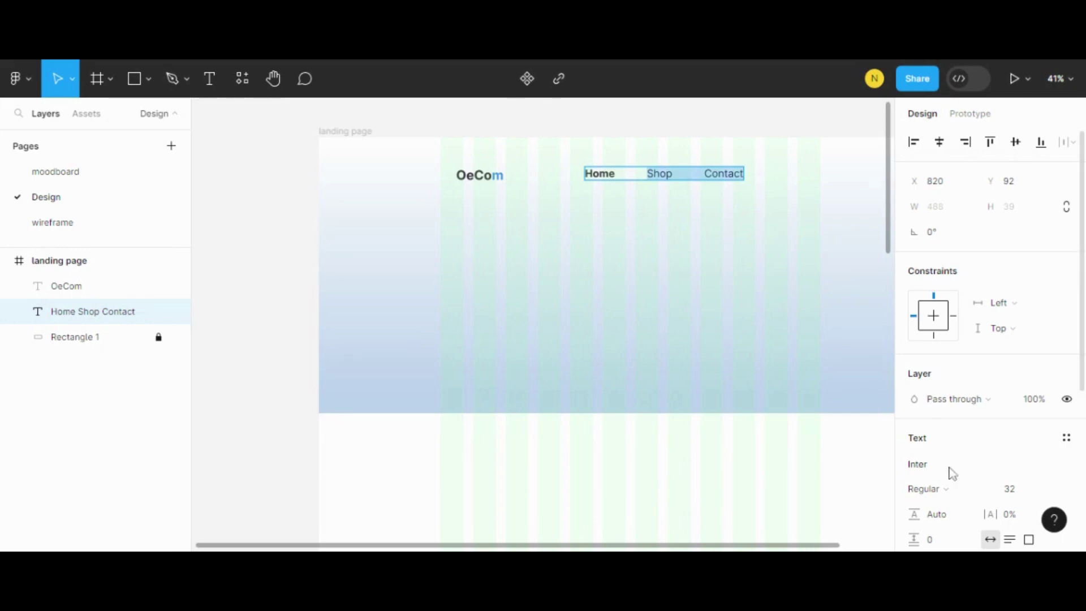
pyautogui.scroll(-2, 972, 436)
pyautogui.scroll(-3, 961, 418)
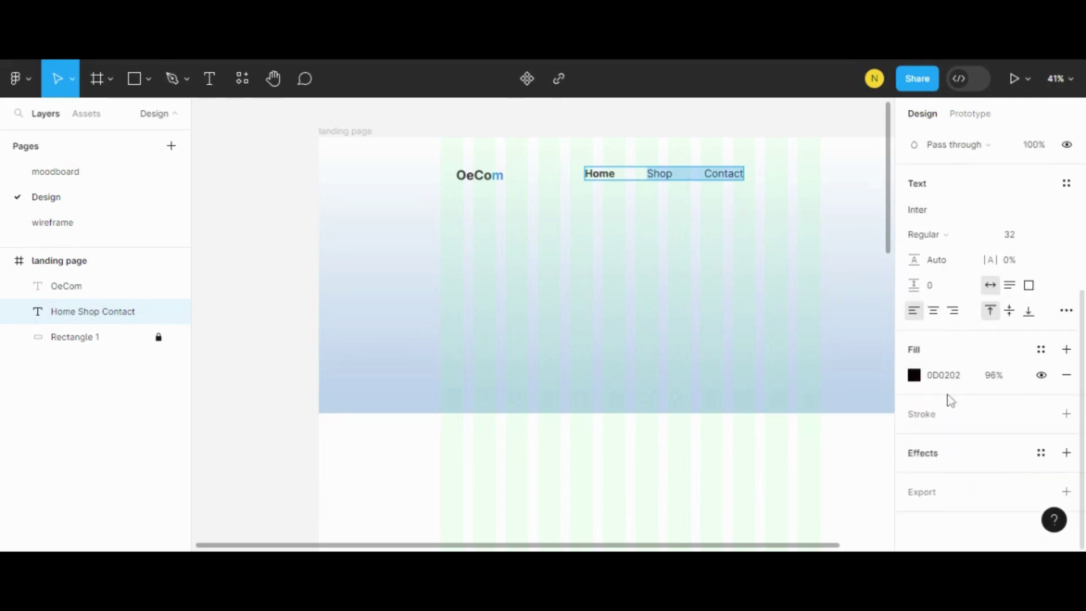
# Step: Lighten their fill to grey-brown 3E2E2E in the colour picker, then deselect
pyautogui.click(953, 380)
pyautogui.click(914, 376)
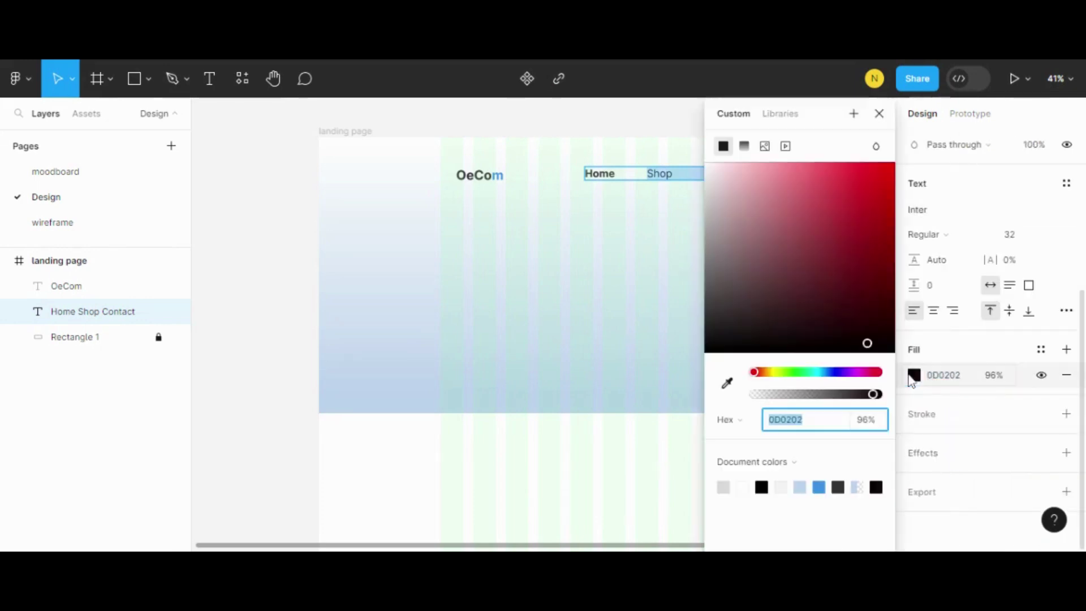
pyautogui.moveTo(829, 342); pyautogui.dragTo(753, 334)
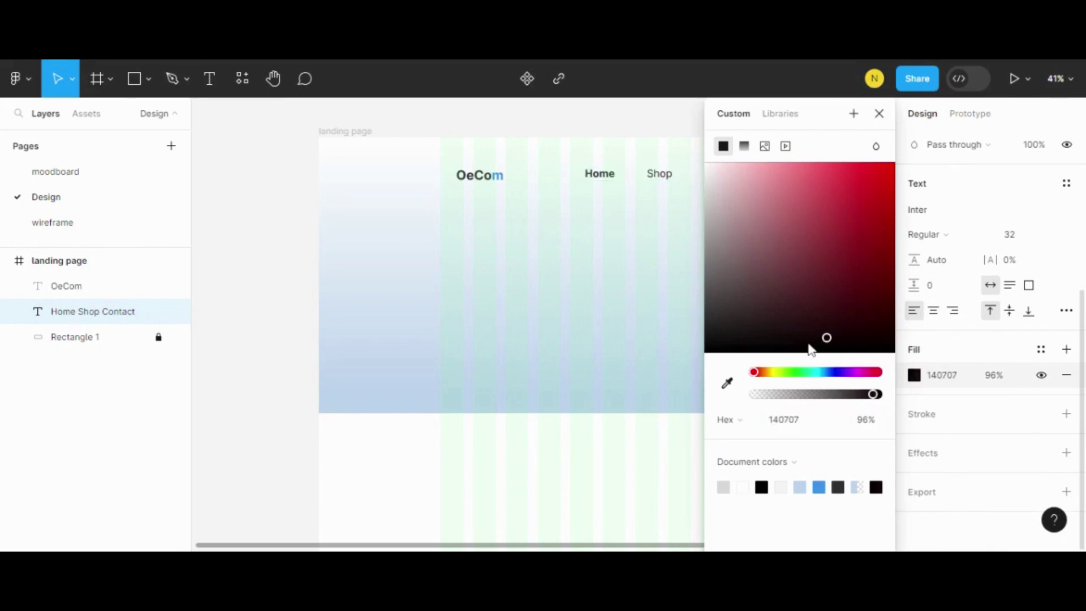
pyautogui.moveTo(717, 292); pyautogui.dragTo(740, 298)
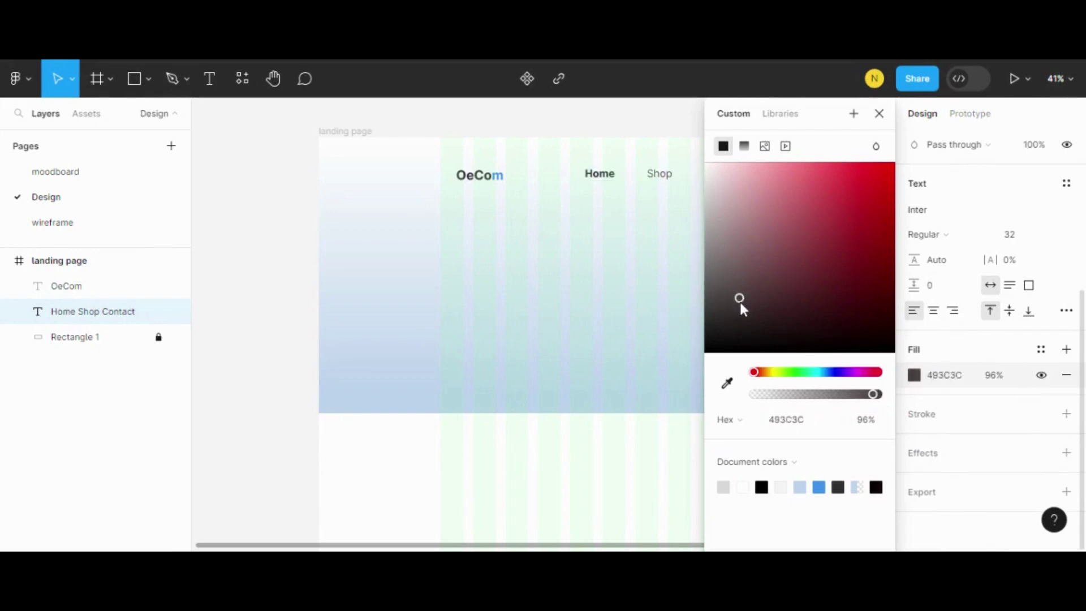
pyautogui.click(754, 319)
pyautogui.press('Escape')
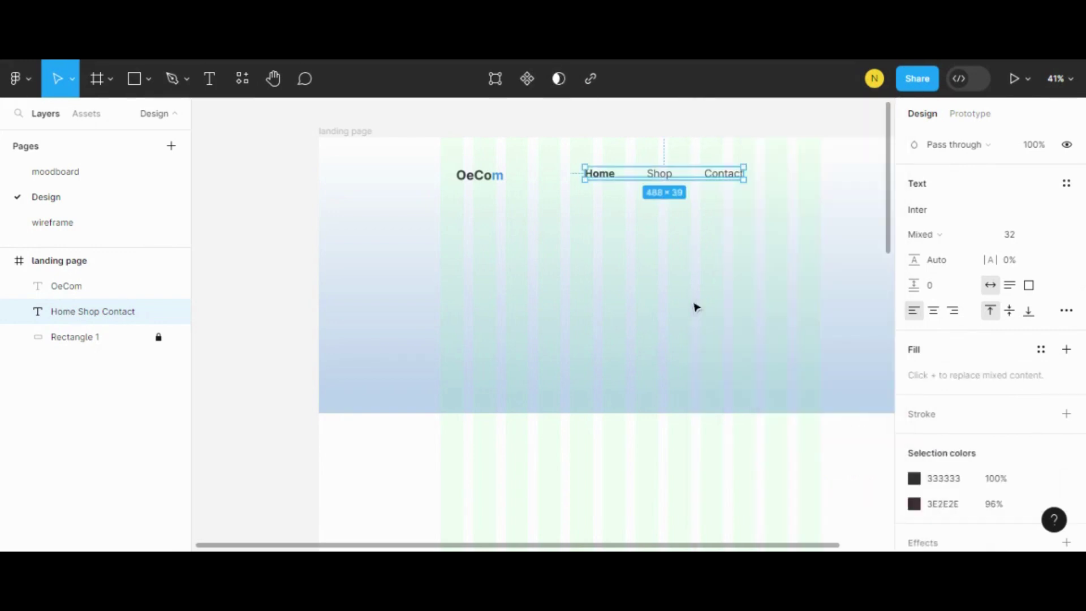
pyautogui.click(700, 419)
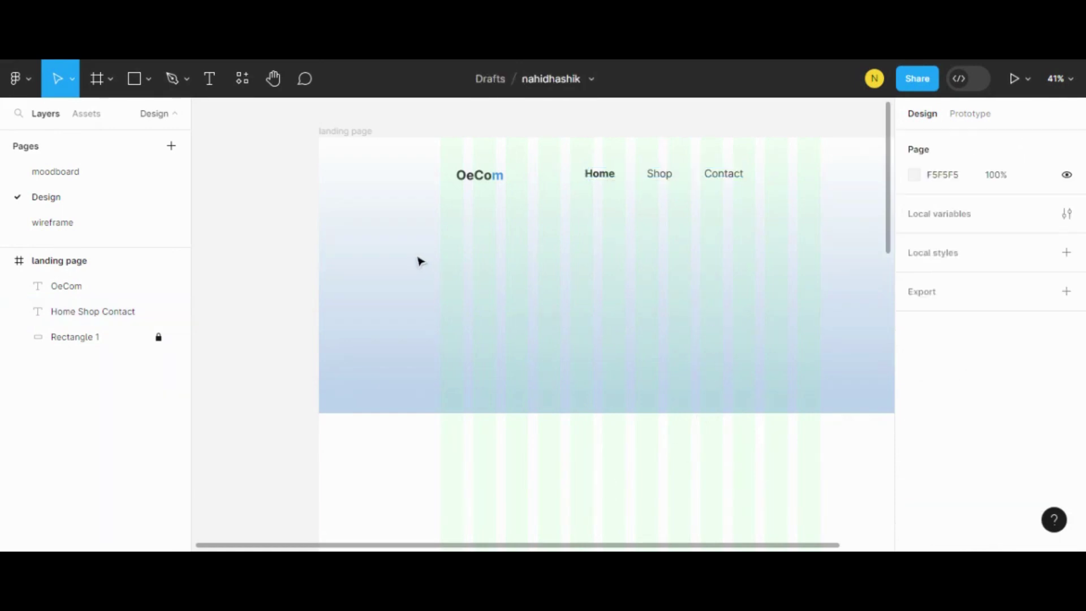
# Step: Drag the Home Shop Contact text right to X 928, Y 97, lining up with the grid
pyautogui.click(656, 178)
pyautogui.click(401, 313)
pyautogui.click(668, 179)
pyautogui.moveTo(669, 179)
pyautogui.mouseDown()
pyautogui.moveTo(745, 180)
pyautogui.moveTo(703, 181)
pyautogui.mouseUp()
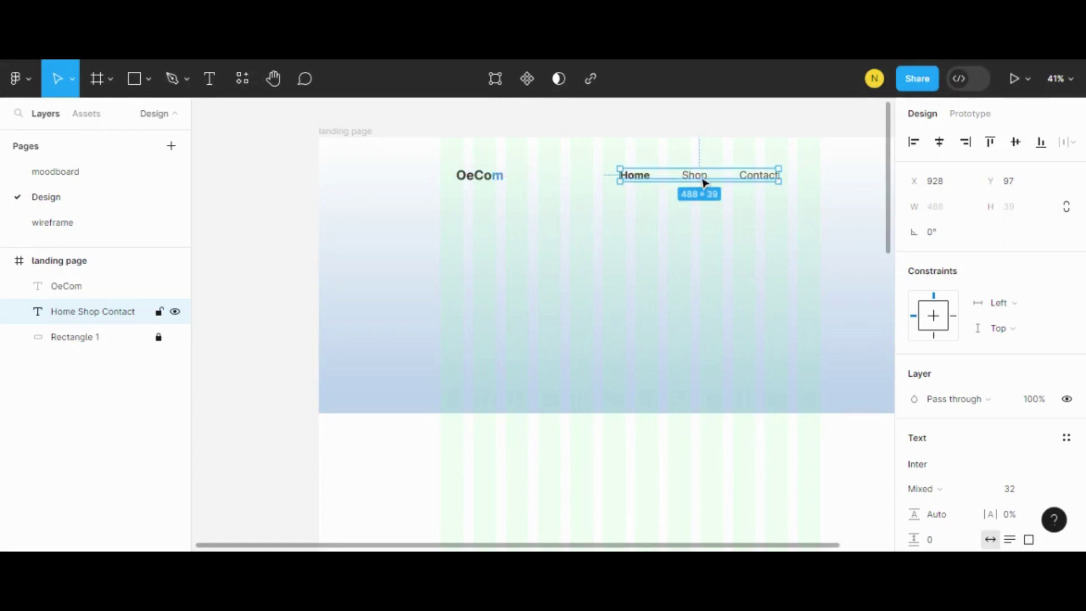
# Step: Insert the word Blog, evenly spaced, between Shop and Contact in the nav text
pyautogui.doubleClick(708, 181)
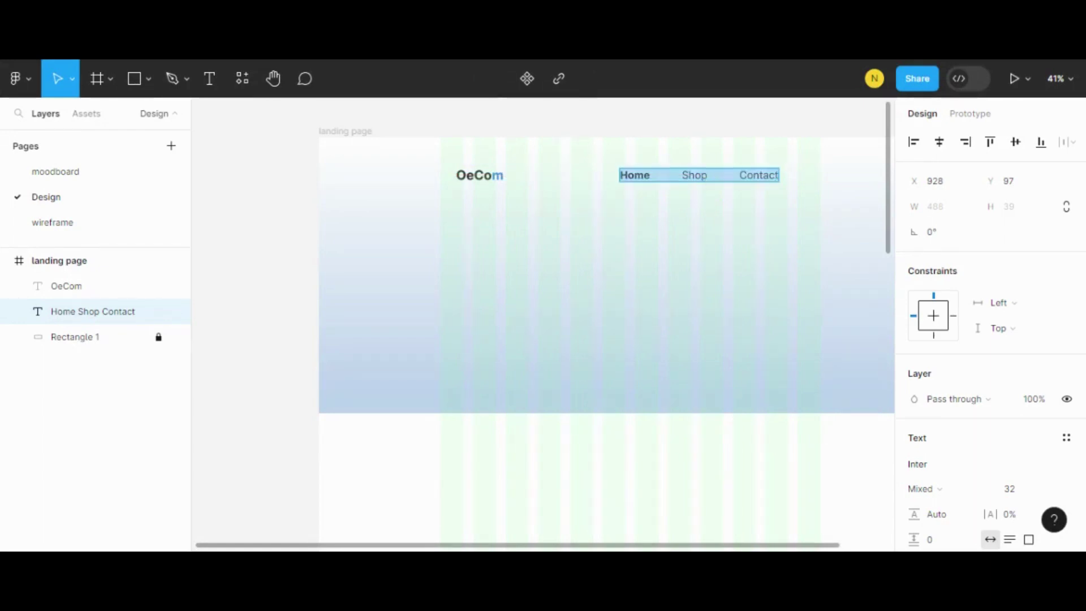
pyautogui.click(708, 178)
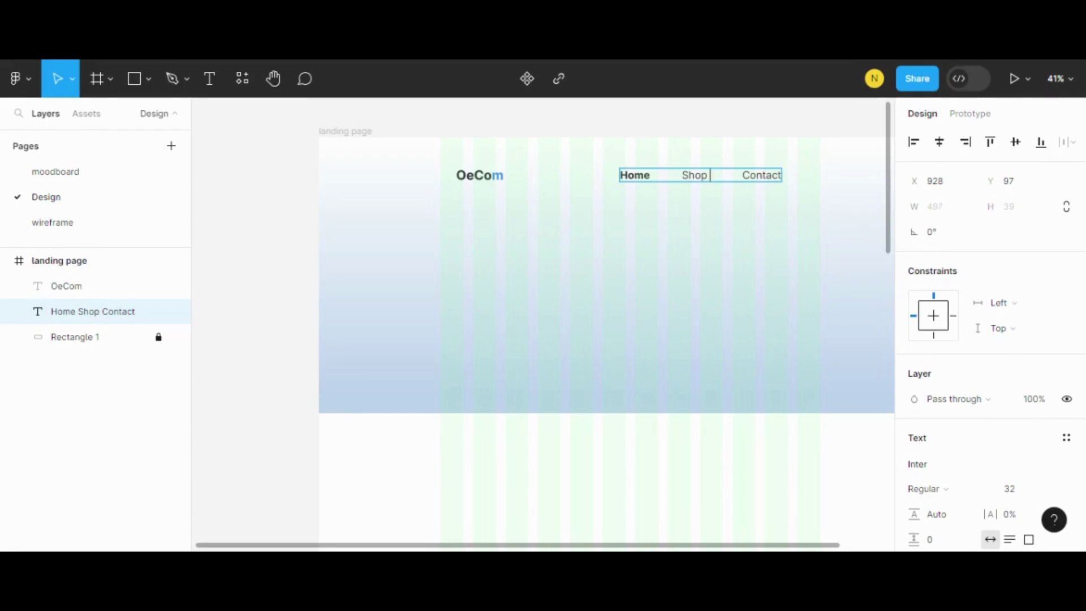
pyautogui.write('b')
pyautogui.press('BackSpace')
pyautogui.write('N')
pyautogui.press('BackSpace')
pyautogui.write('Blog')
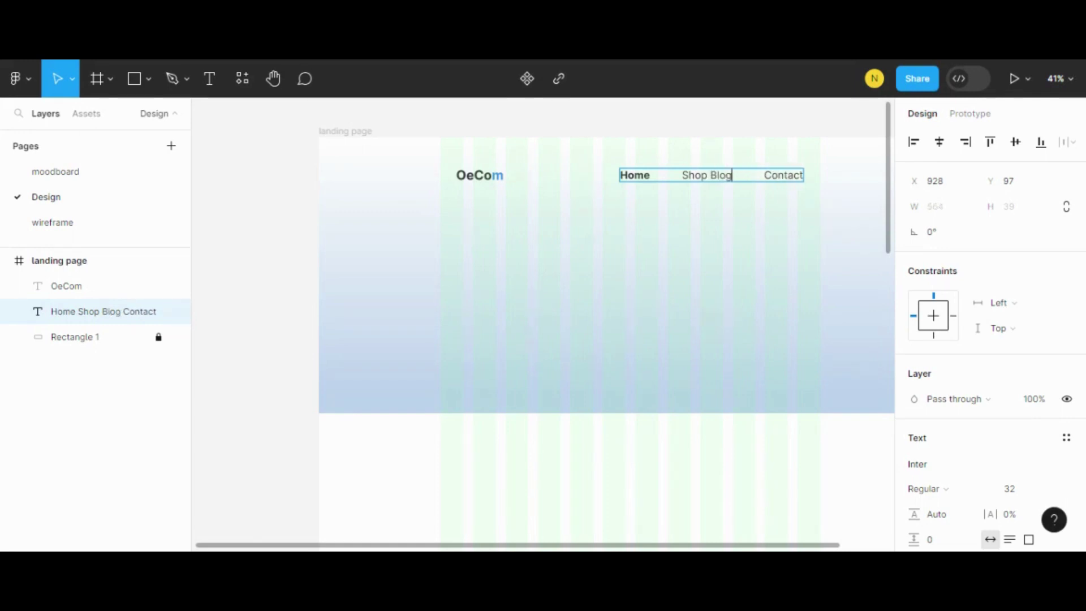
pyautogui.click(710, 176)
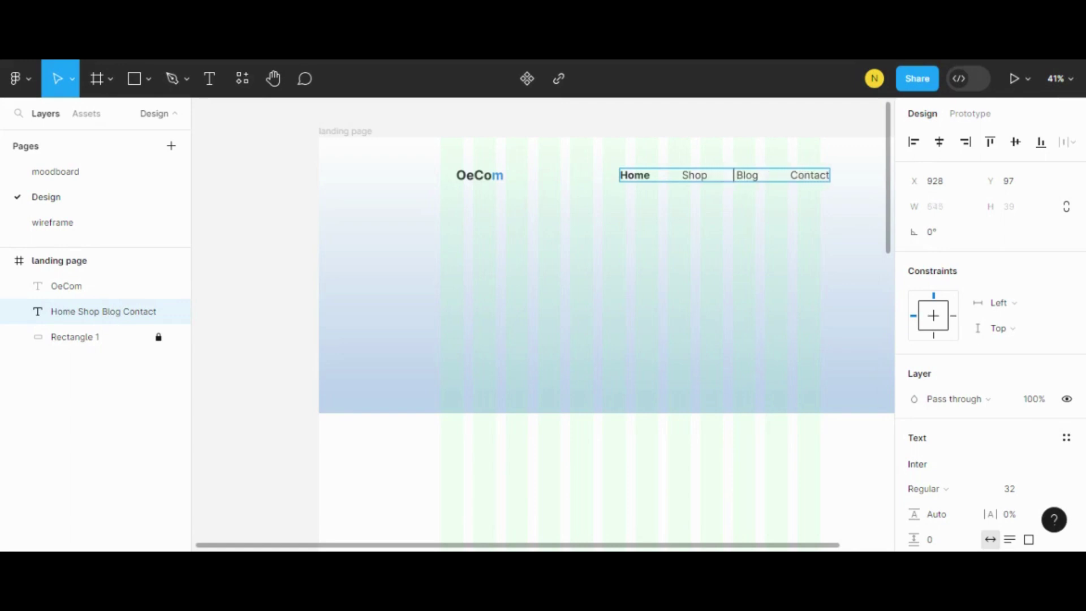
pyautogui.press('Escape')
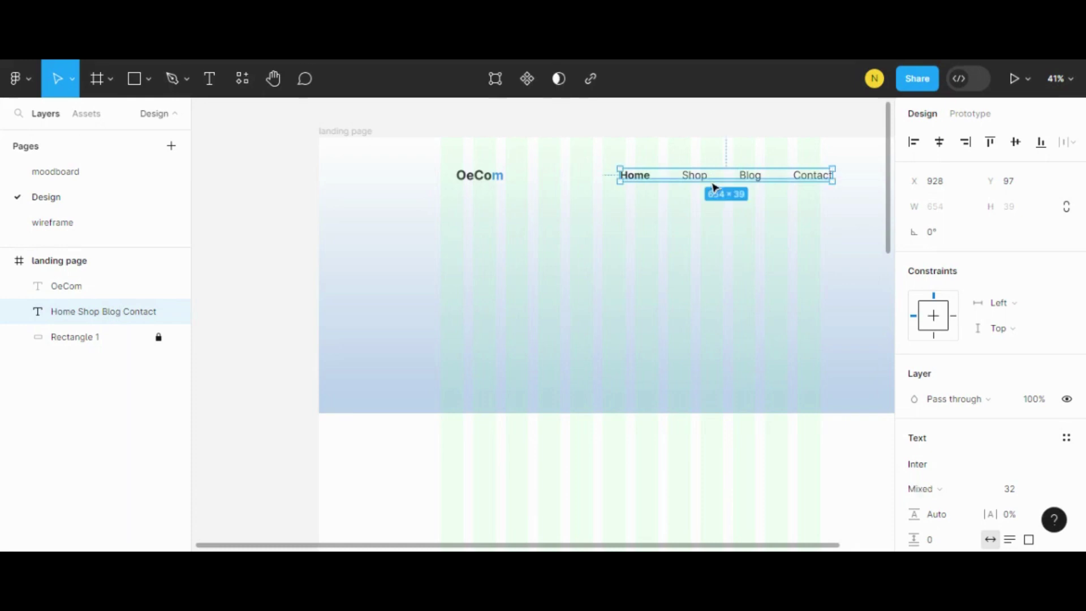
pyautogui.press('Escape')
# Step: Place the nav so Contact meets the grid's right edge and OeCom on the left edge
pyautogui.moveTo(727, 182)
pyautogui.mouseDown()
pyautogui.moveTo(682, 181)
pyautogui.moveTo(714, 180)
pyautogui.mouseUp()
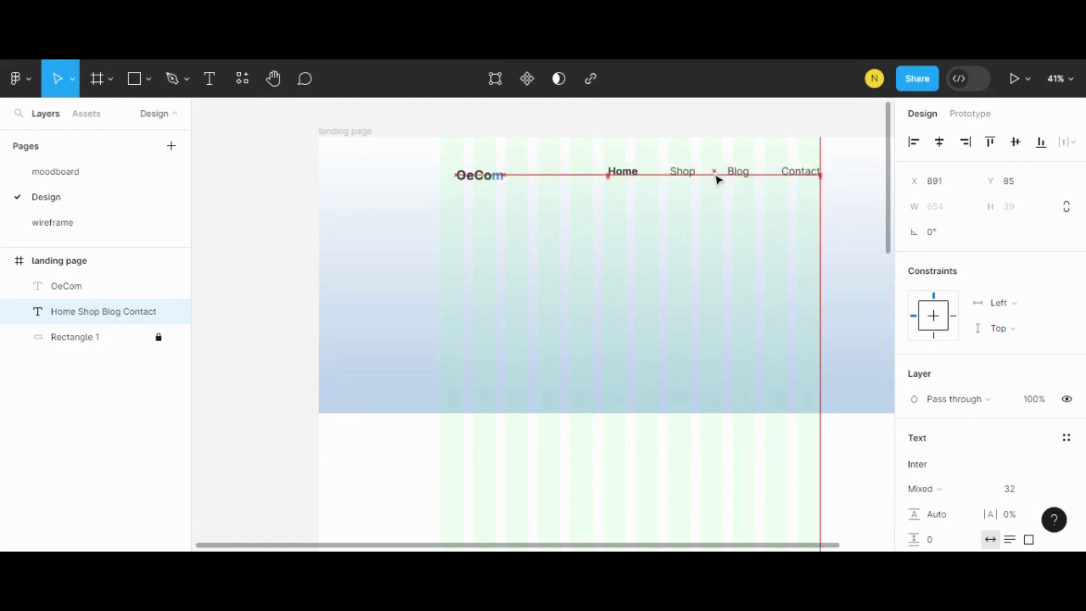
pyautogui.click(572, 254)
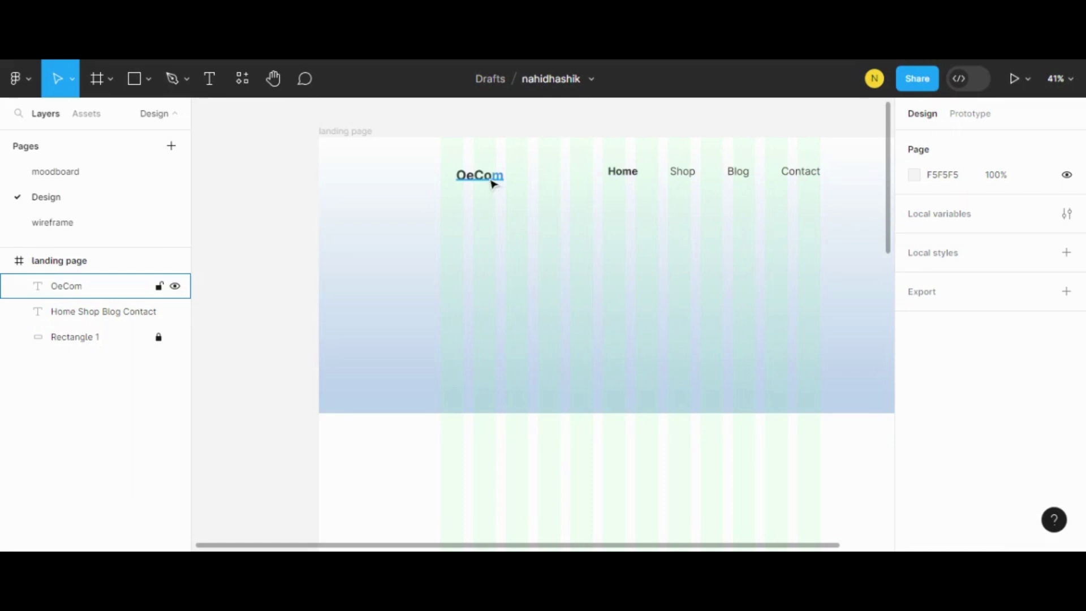
pyautogui.moveTo(492, 179)
pyautogui.mouseDown()
pyautogui.moveTo(474, 181)
pyautogui.moveTo(626, 205)
pyautogui.moveTo(817, 188)
pyautogui.mouseUp()
pyautogui.click(386, 208)
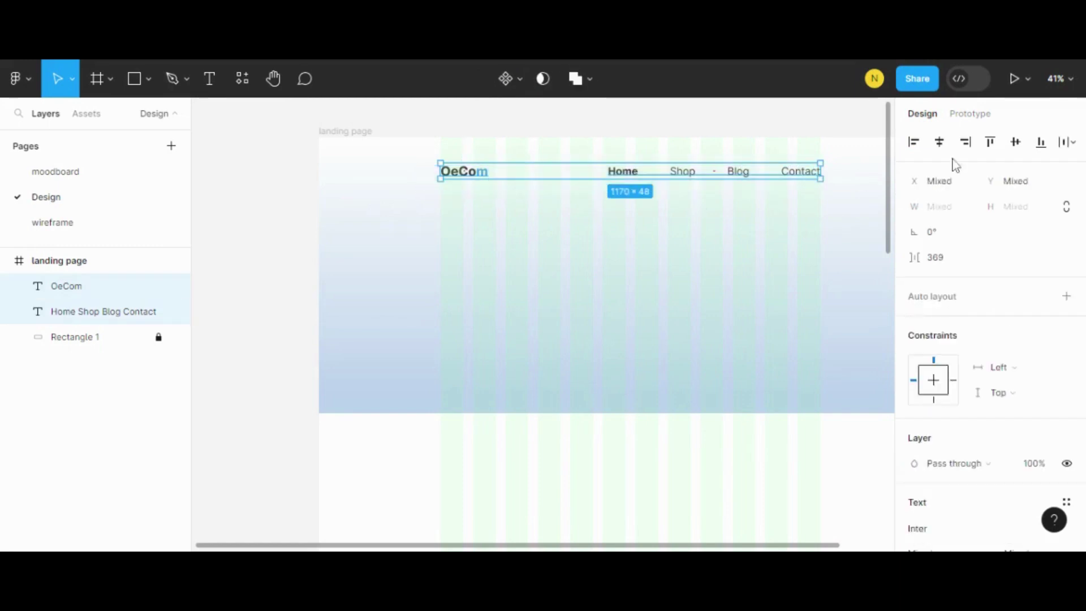
pyautogui.click(1015, 142)
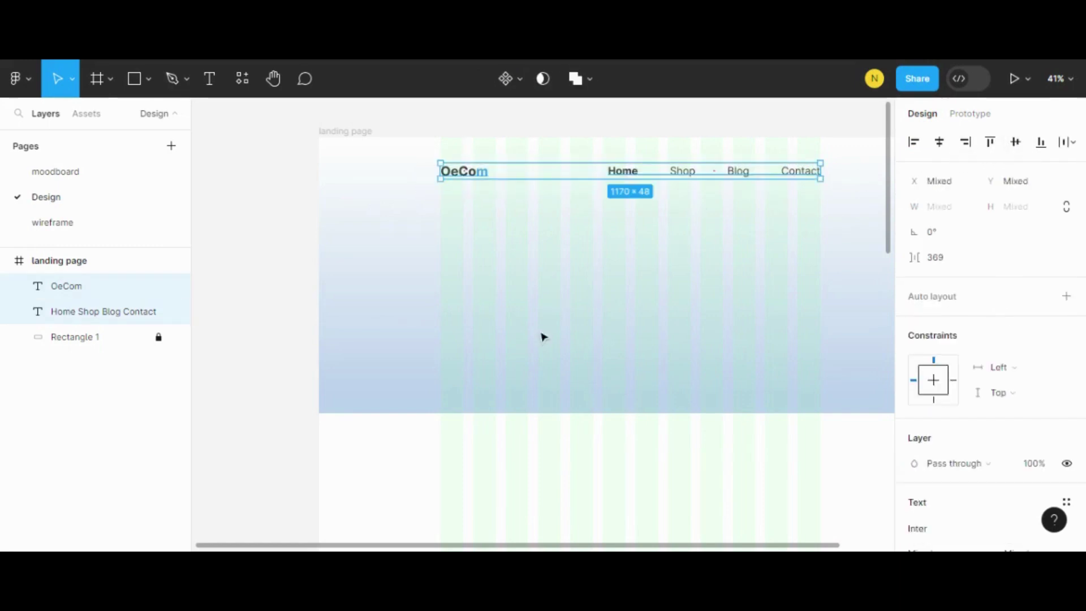
pyautogui.click(849, 300)
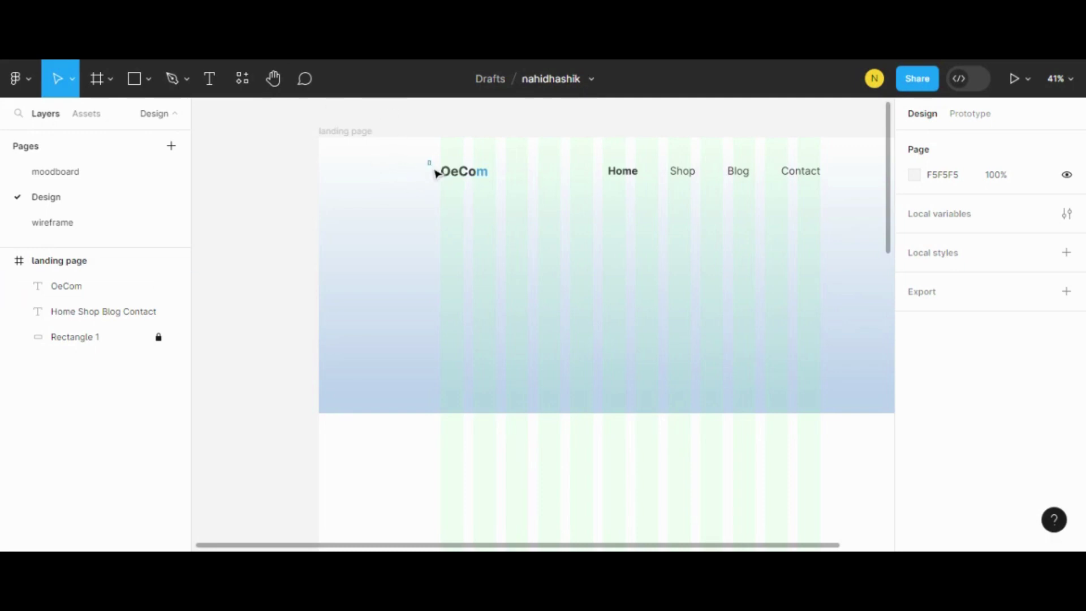
# Step: Move the OeCom logo and nav links up together, then nudge them back down slightly
pyautogui.moveTo(428, 161); pyautogui.dragTo(822, 187)
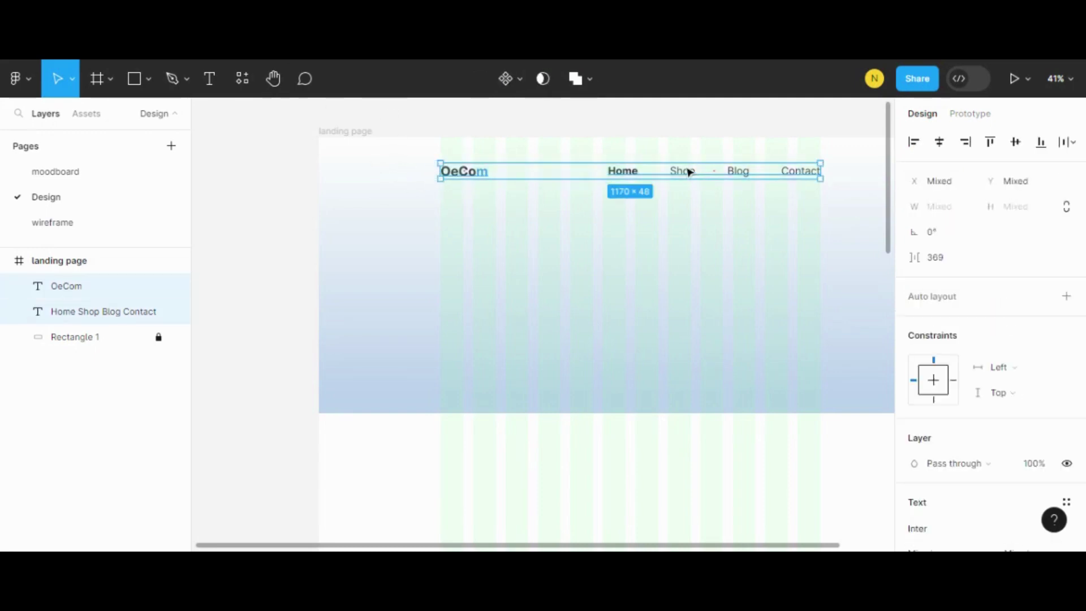
pyautogui.moveTo(688, 167); pyautogui.dragTo(689, 146)
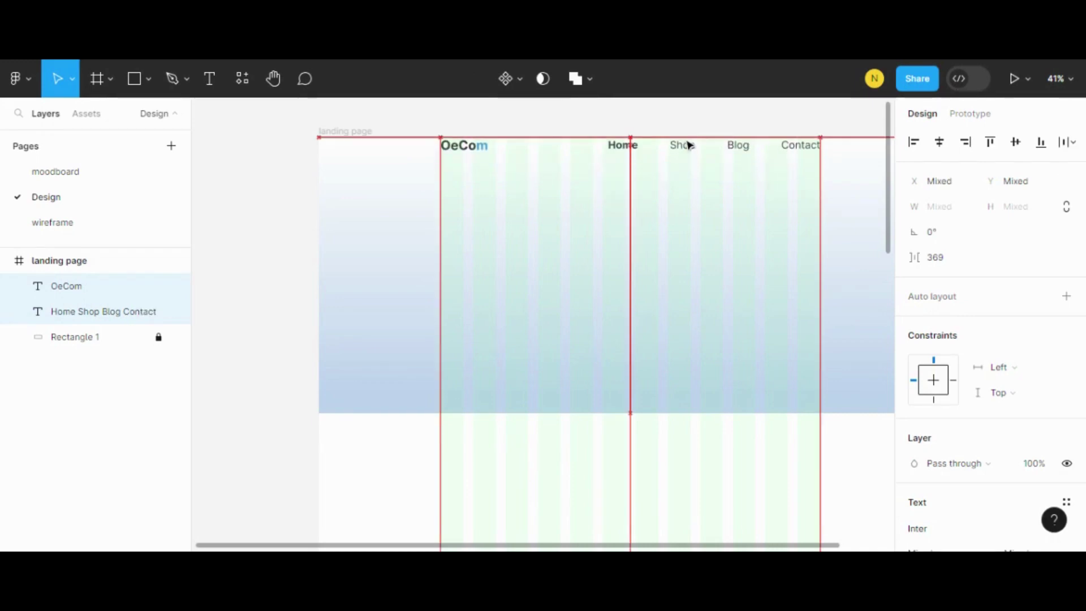
pyautogui.click(688, 145)
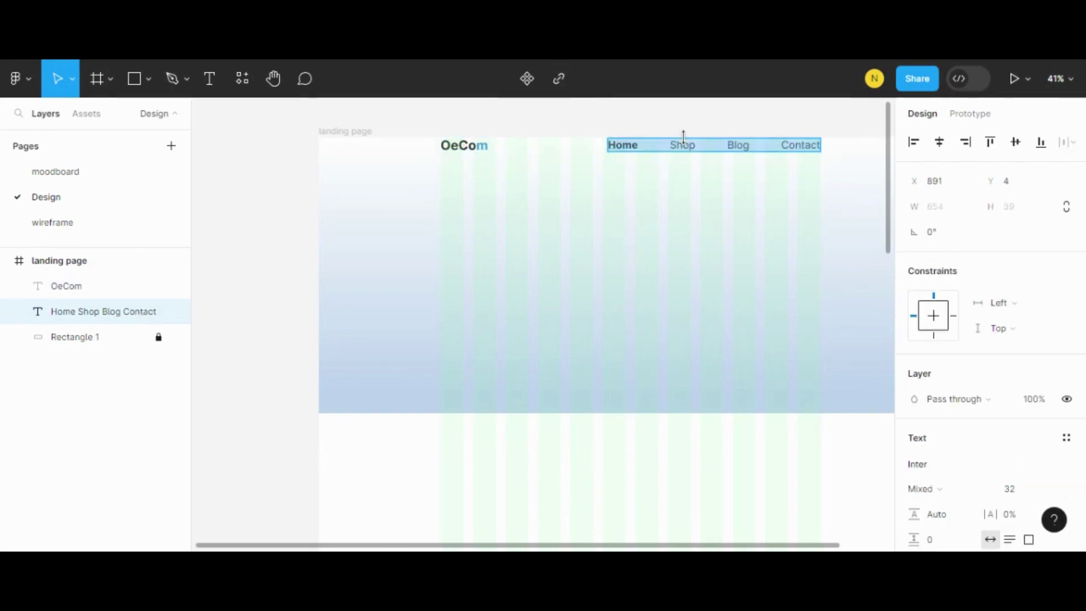
pyautogui.moveTo(417, 152); pyautogui.dragTo(785, 161)
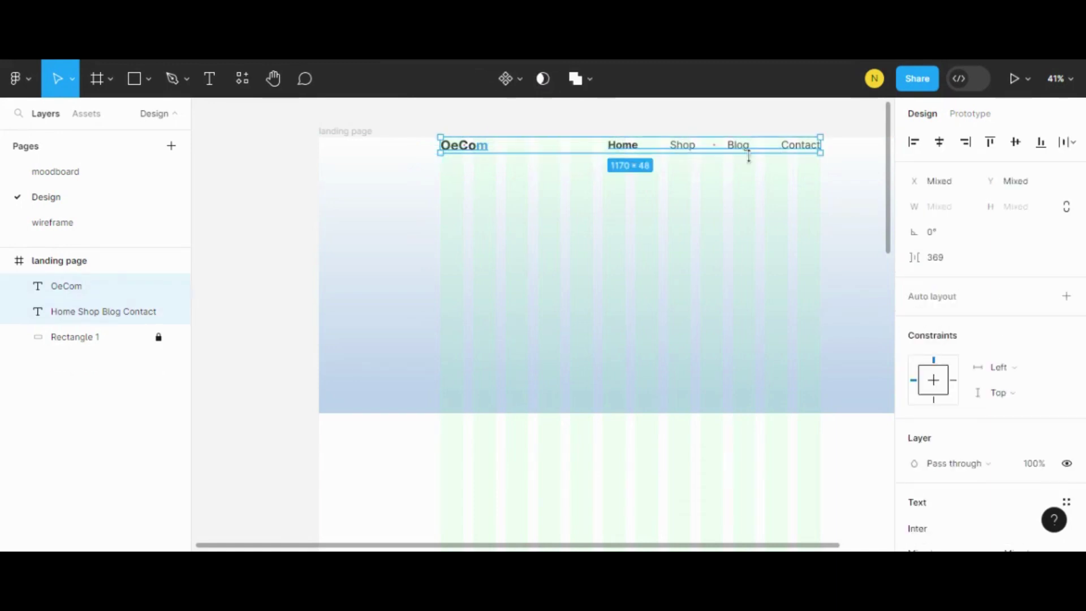
pyautogui.moveTo(748, 156); pyautogui.dragTo(748, 166)
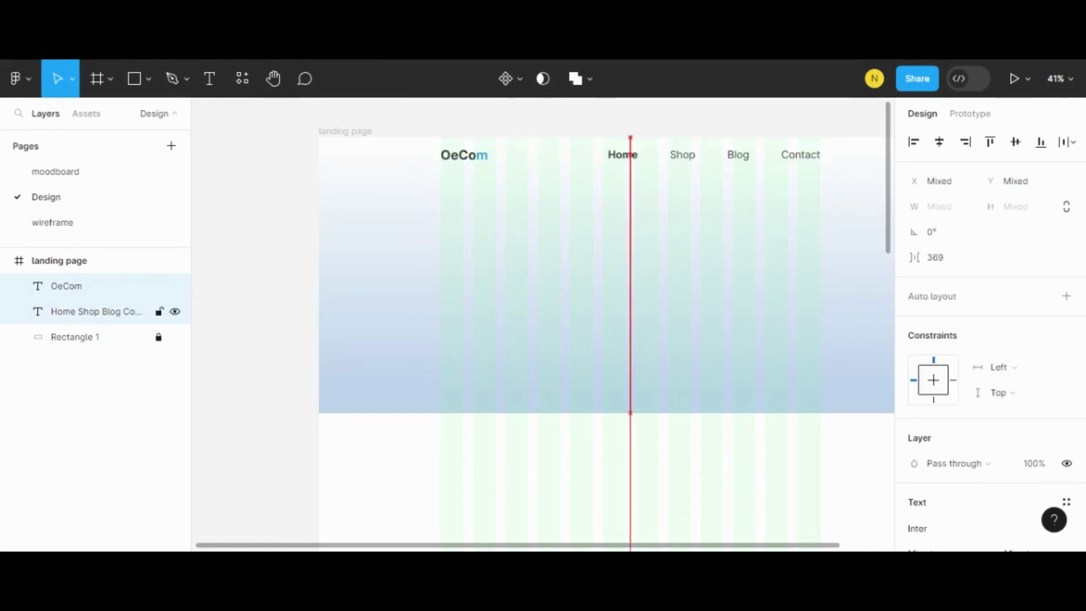
pyautogui.hotkey('shift', 'Down')
pyautogui.hotkey('shift', 'Down')
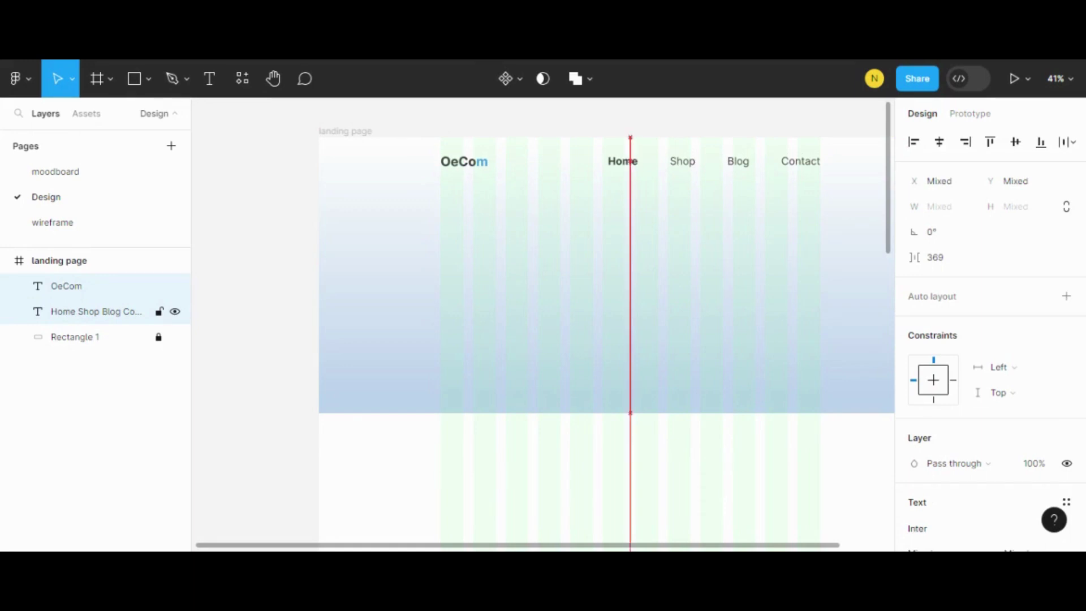
pyautogui.click(351, 256)
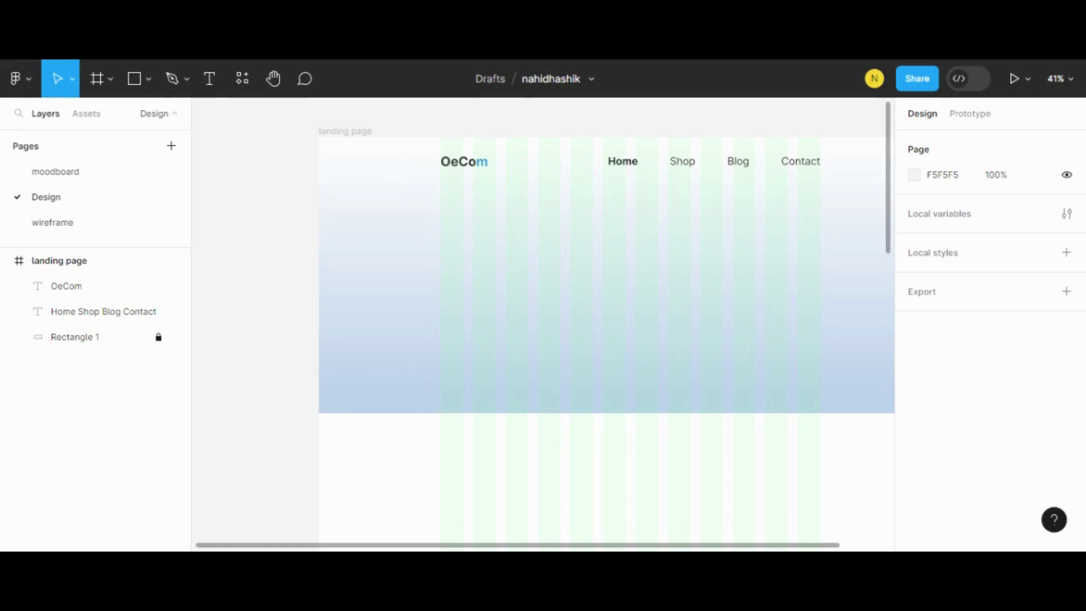
# Step: Draw a gray ellipse about 330 × 333 on the left of the hero
pyautogui.click(151, 81)
pyautogui.click(105, 172)
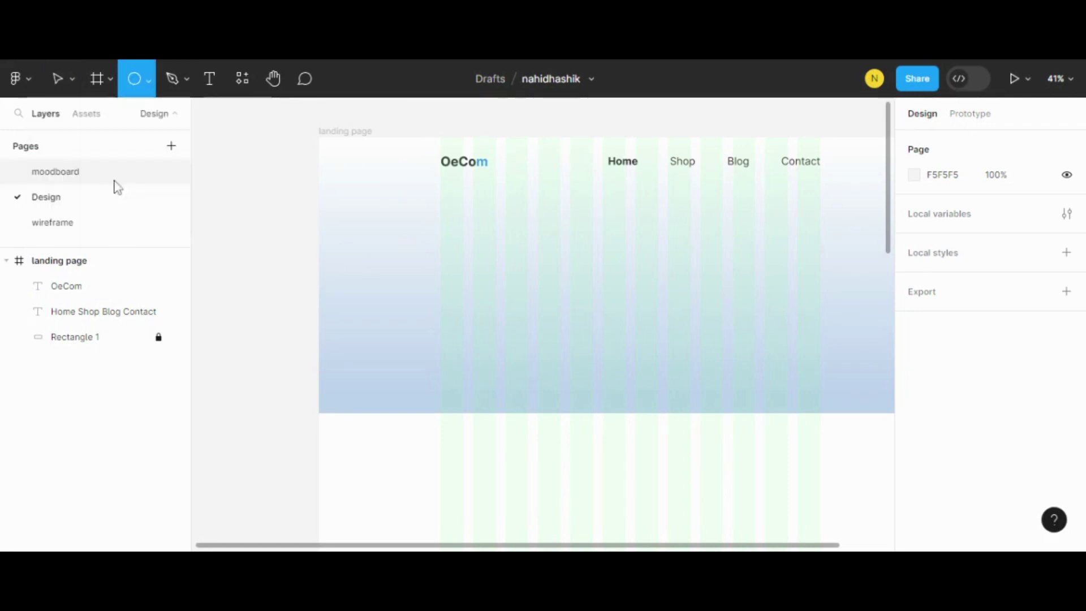
pyautogui.moveTo(388, 230); pyautogui.dragTo(492, 329)
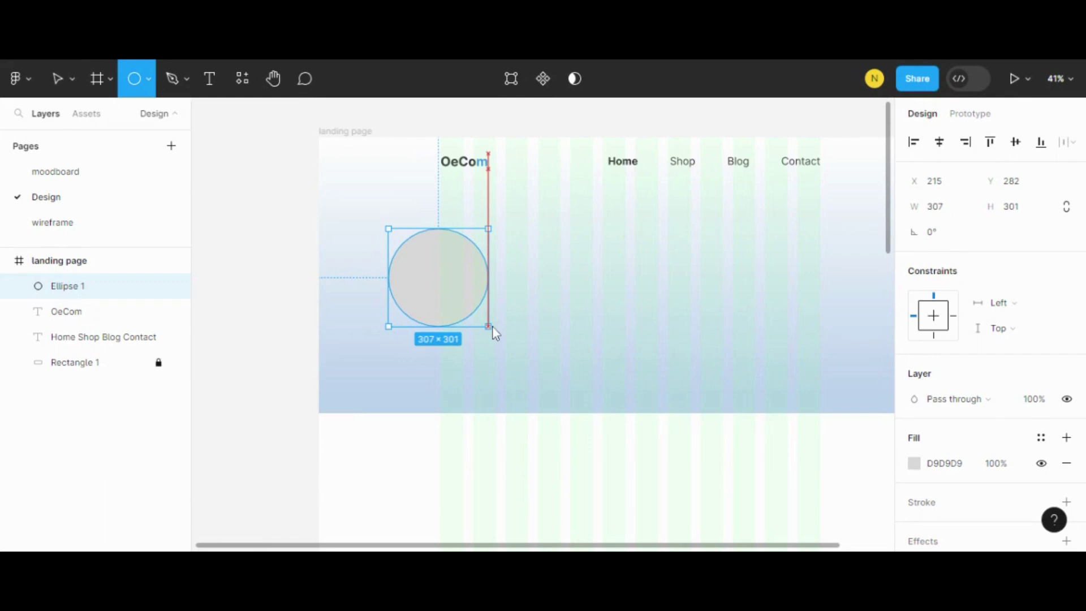
pyautogui.moveTo(492, 326); pyautogui.dragTo(501, 344)
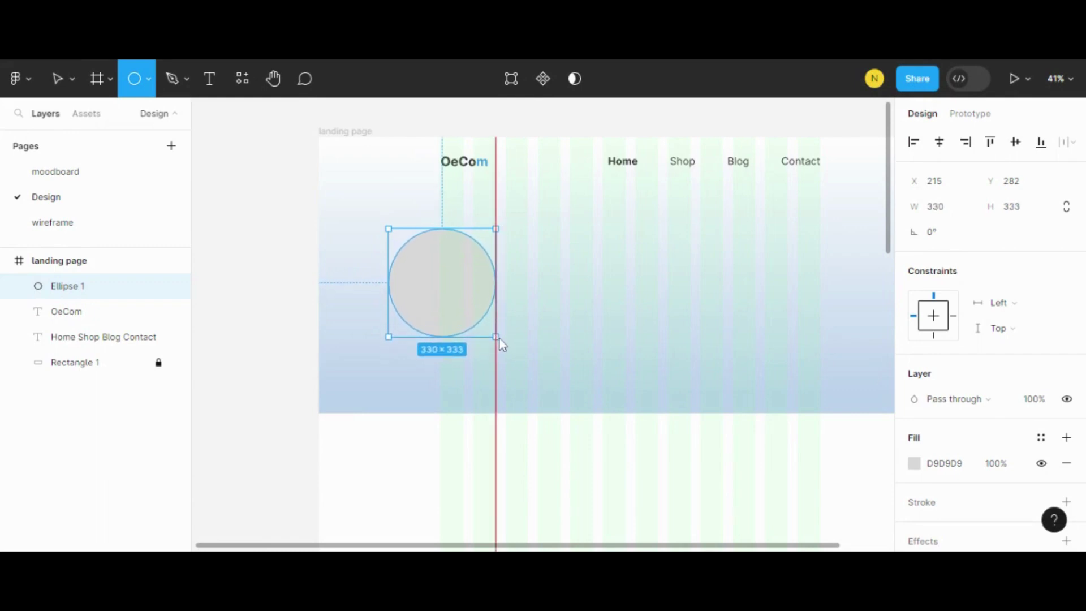
pyautogui.click(579, 277)
# Step: Move the circle left so it sits below the OeCom logo
pyautogui.click(424, 279)
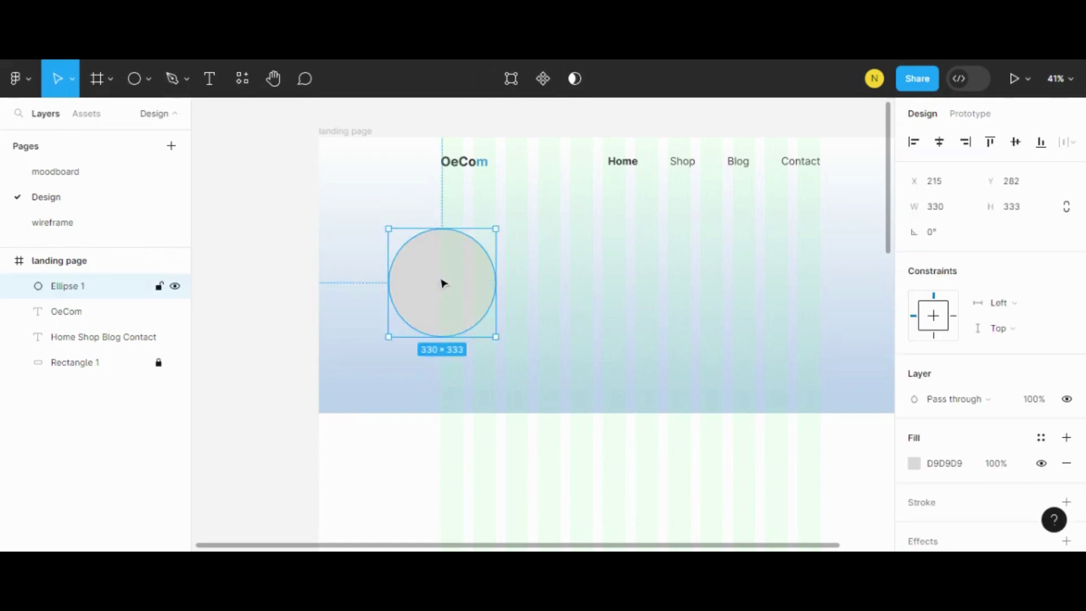
pyautogui.moveTo(443, 284); pyautogui.dragTo(387, 282)
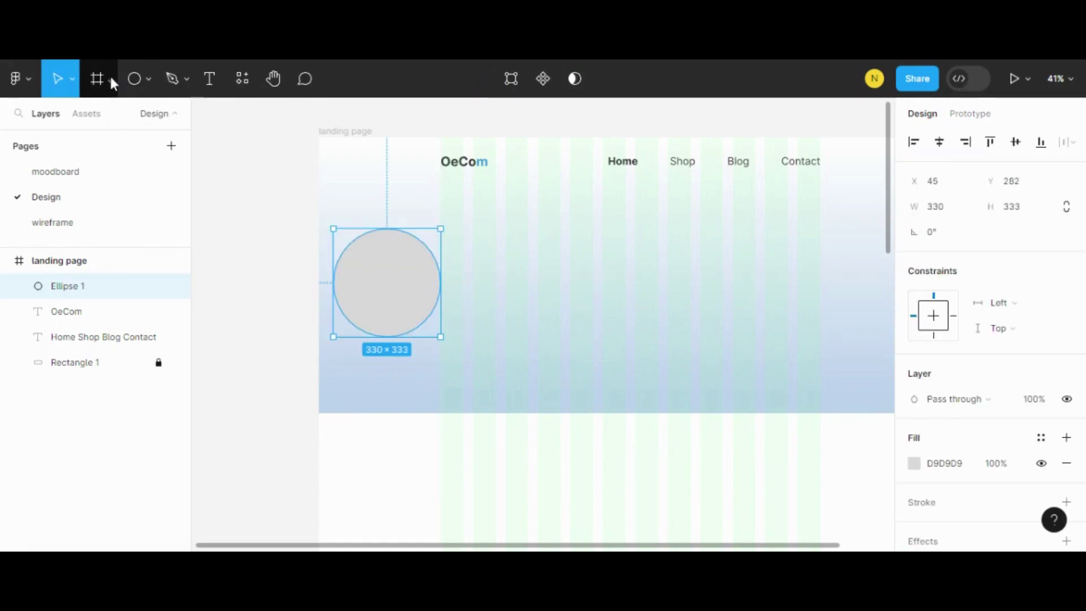
pyautogui.moveTo(442, 263)
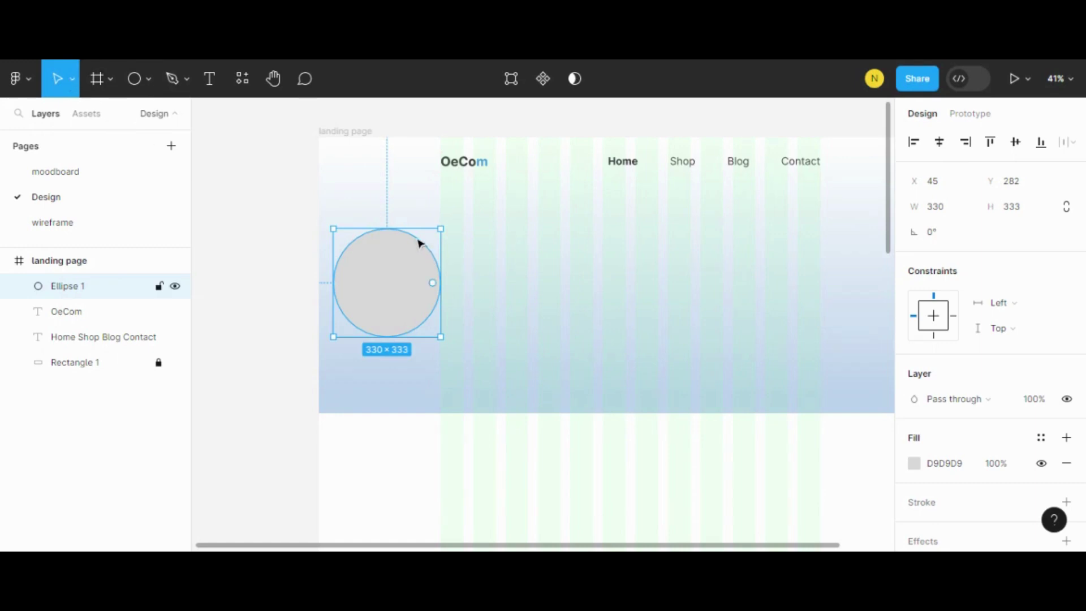
pyautogui.moveTo(424, 245)
pyautogui.mouseDown()
pyautogui.moveTo(403, 289)
pyautogui.moveTo(433, 244)
pyautogui.mouseUp()
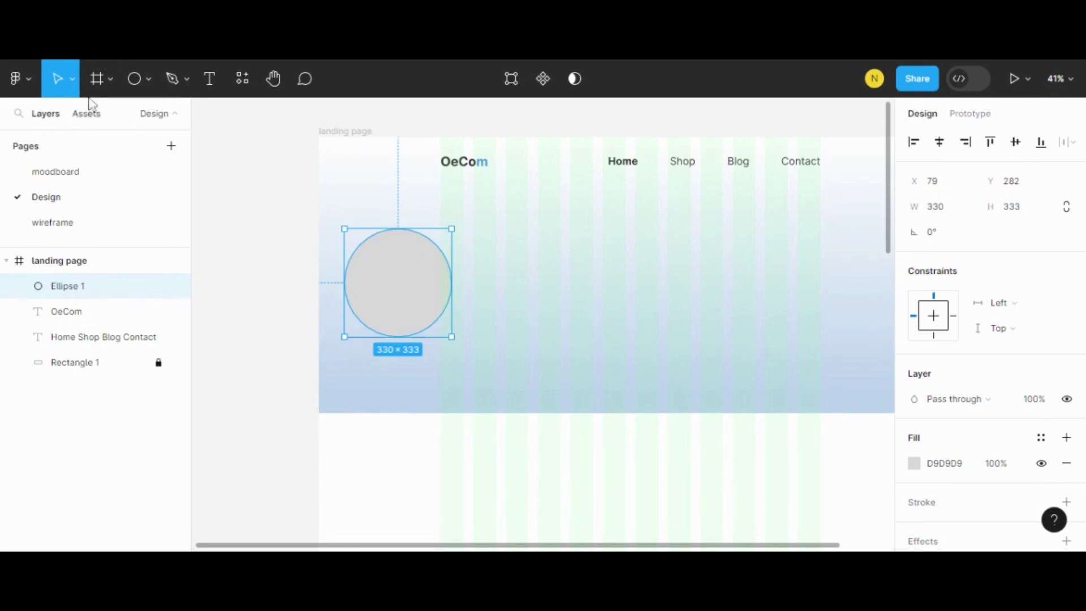
pyautogui.click(70, 81)
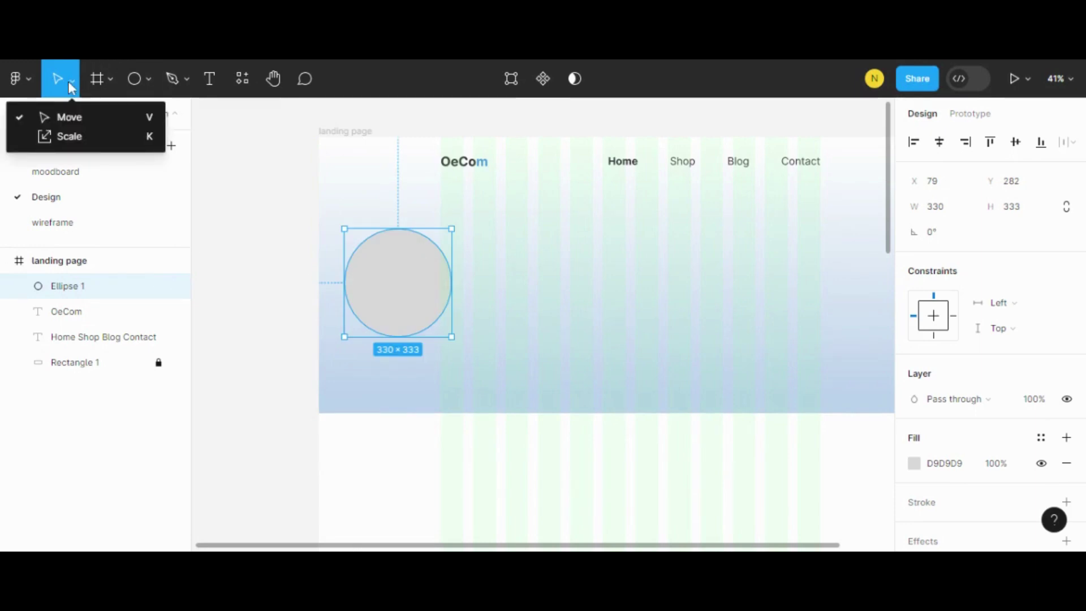
pyautogui.click(70, 80)
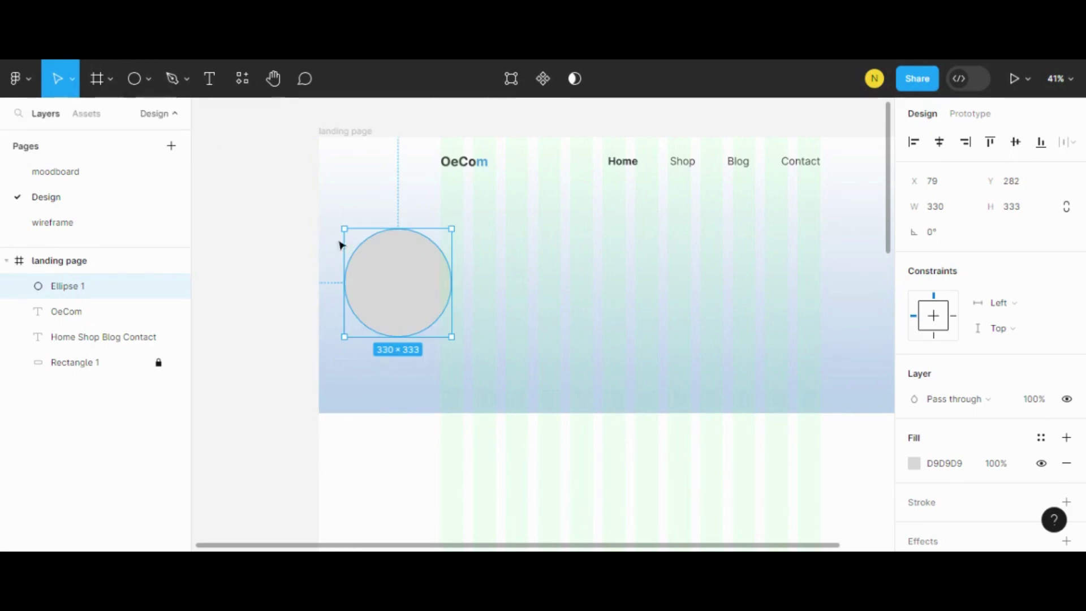
pyautogui.press('Escape')
pyautogui.click(427, 244)
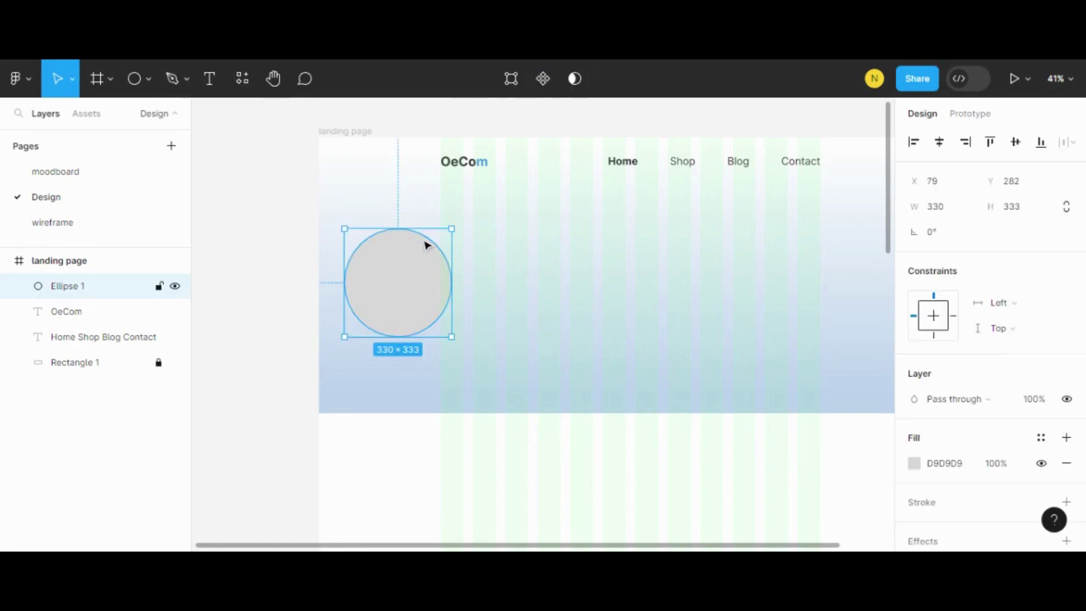
pyautogui.moveTo(427, 244); pyautogui.dragTo(426, 248)
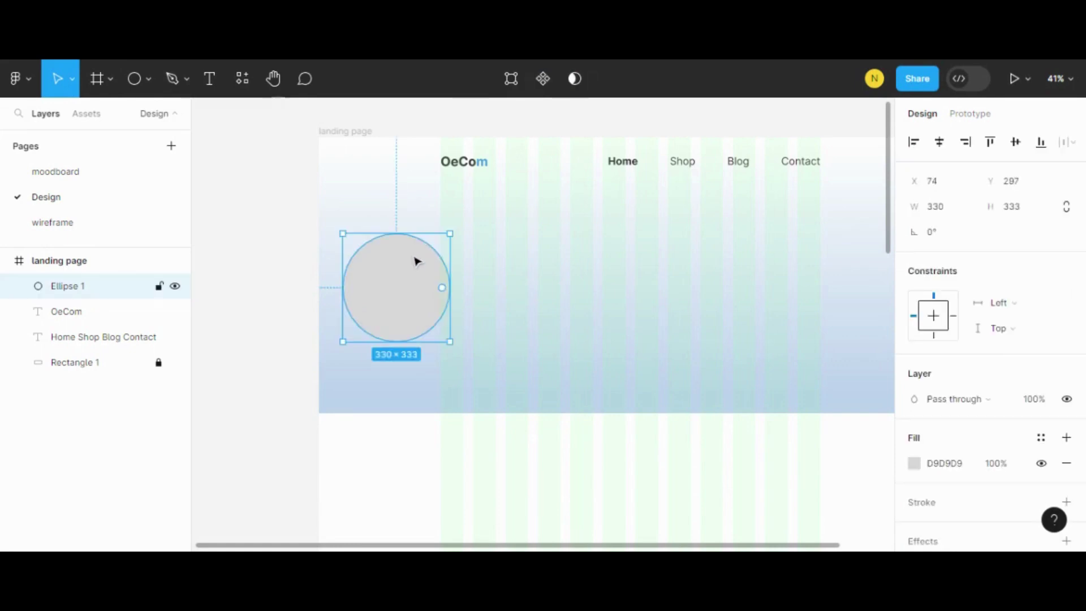
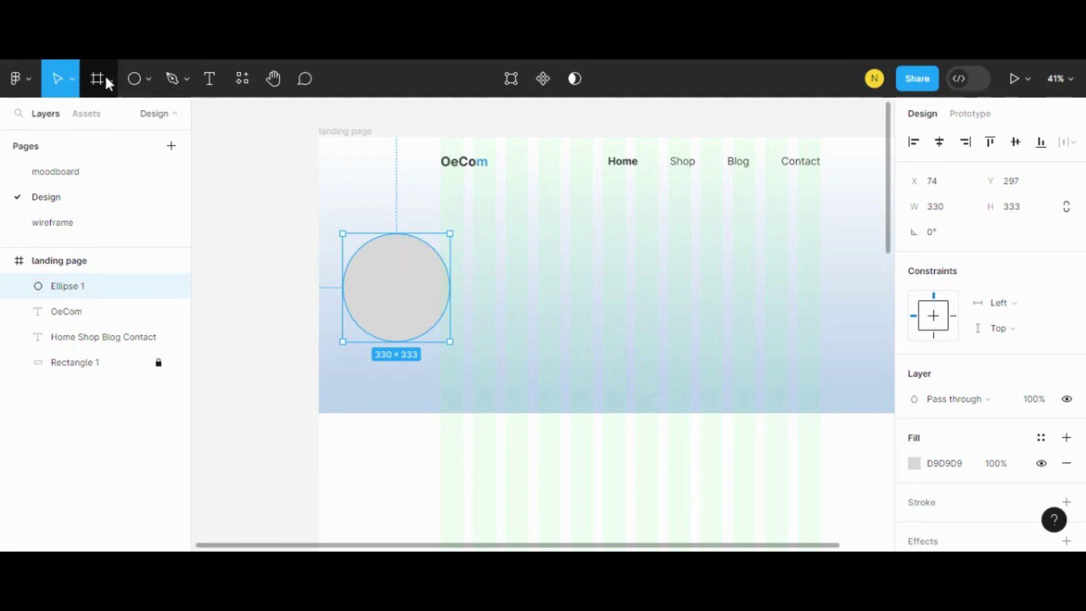
# Step: Try the Frame, Ellipse and Slice tools, then return to the Move tool
pyautogui.press('f')
pyautogui.press('o')
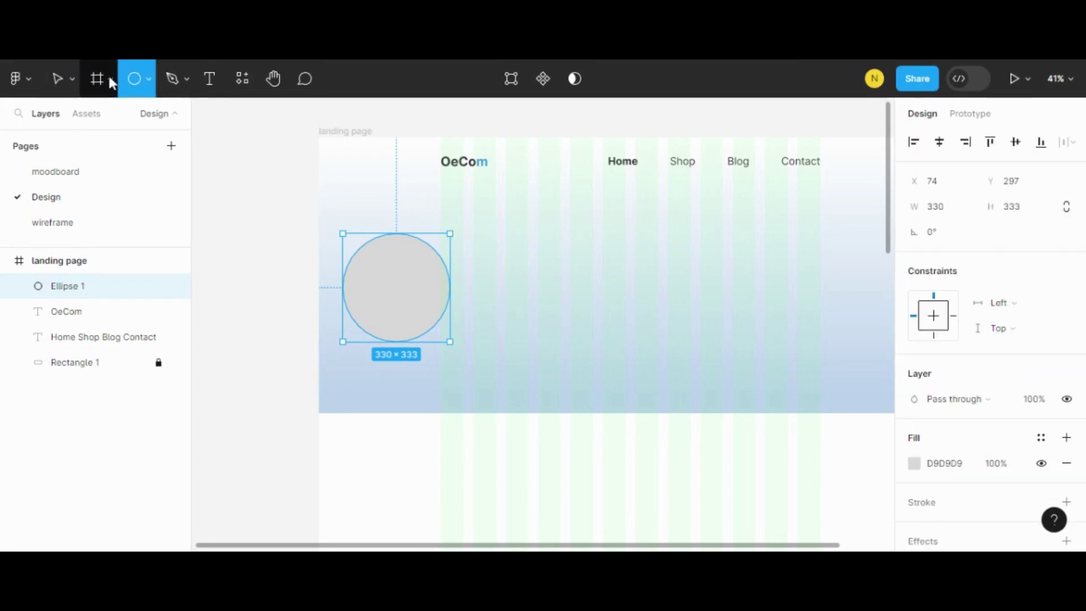
pyautogui.click(110, 79)
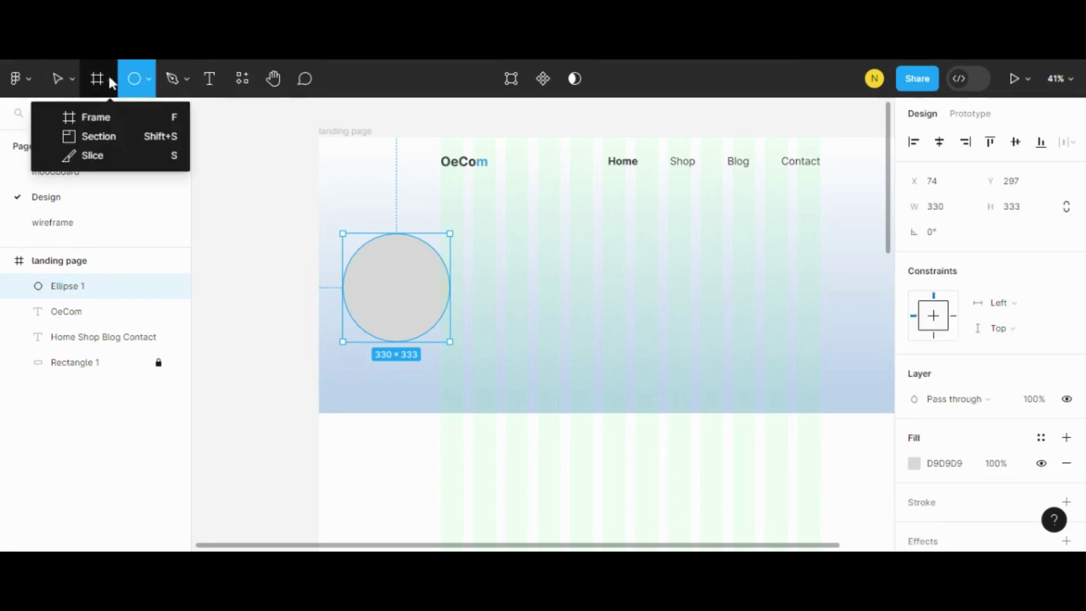
pyautogui.click(93, 155)
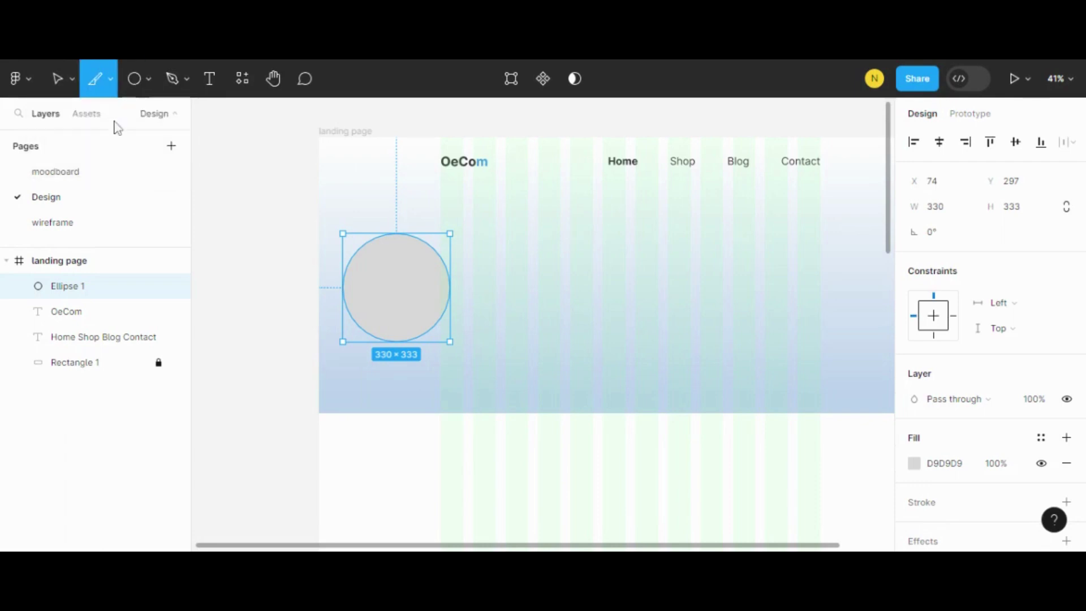
pyautogui.click(66, 88)
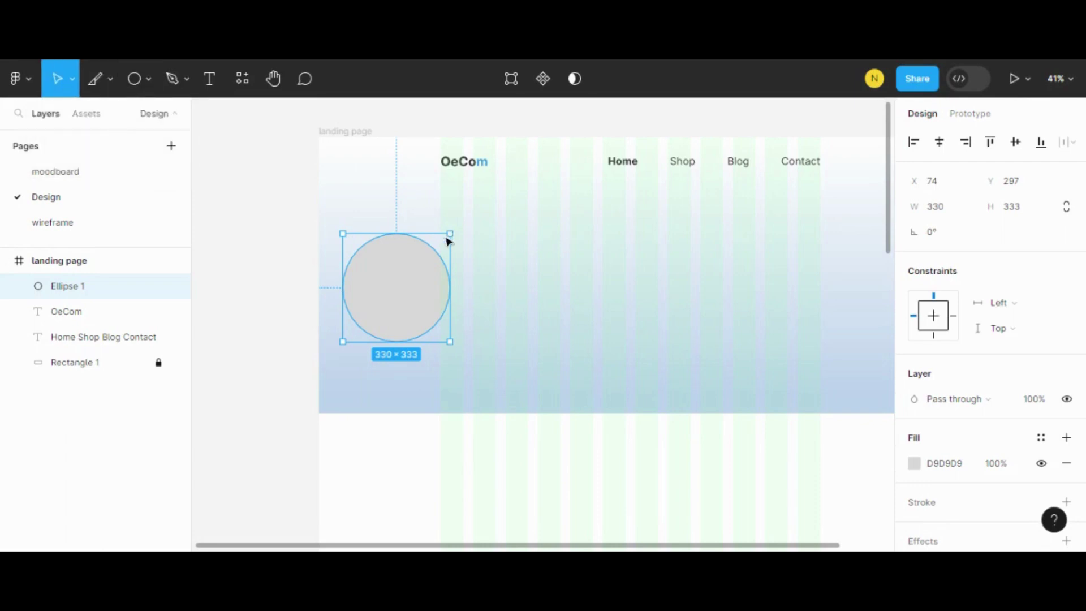
# Step: Move the circle left and lower, try scaling it to 0.58, then undo to keep 330×333
pyautogui.moveTo(435, 268)
pyautogui.mouseDown()
pyautogui.moveTo(403, 277)
pyautogui.moveTo(452, 281)
pyautogui.mouseUp()
pyautogui.click(73, 79)
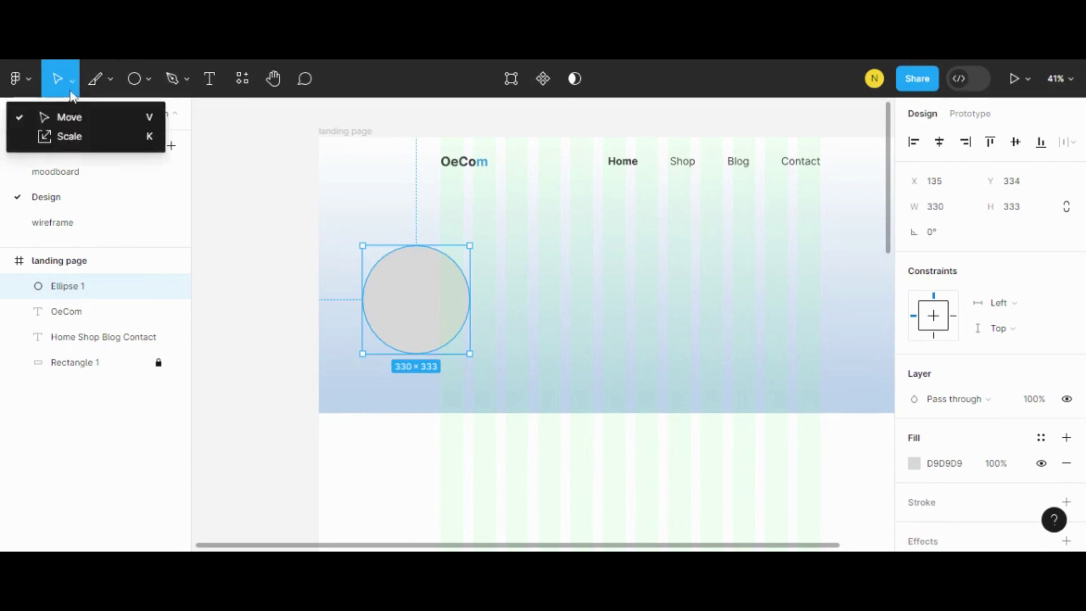
pyautogui.click(78, 136)
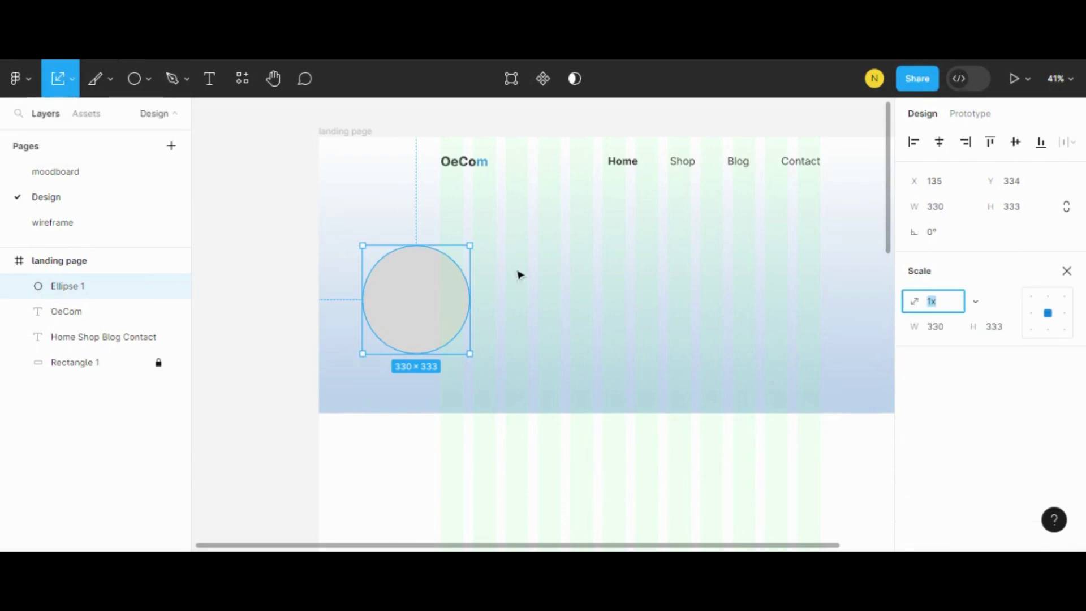
pyautogui.click(462, 297)
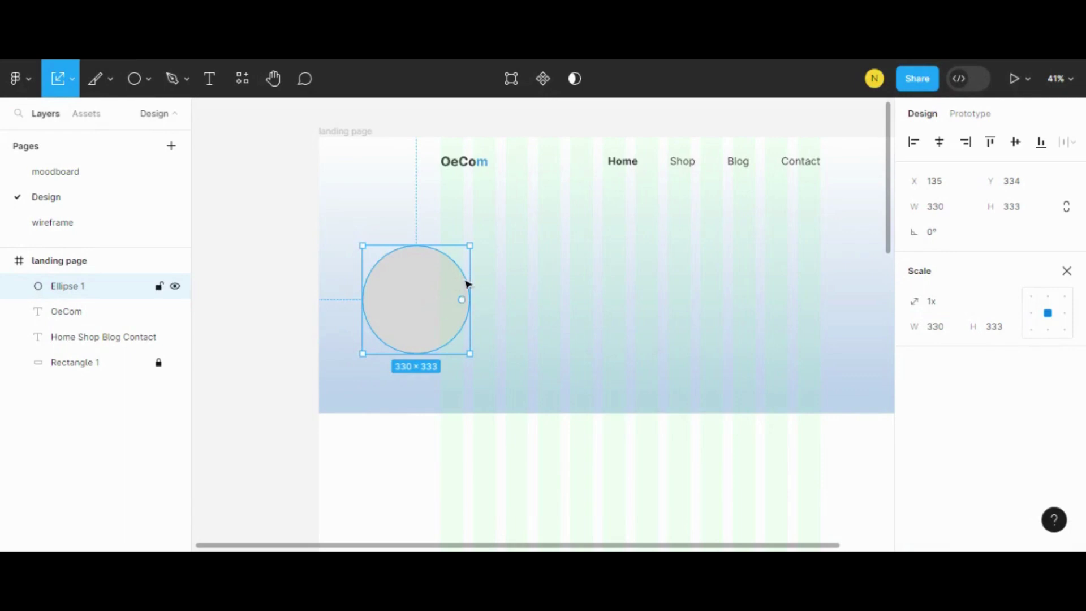
pyautogui.moveTo(465, 283); pyautogui.dragTo(428, 284)
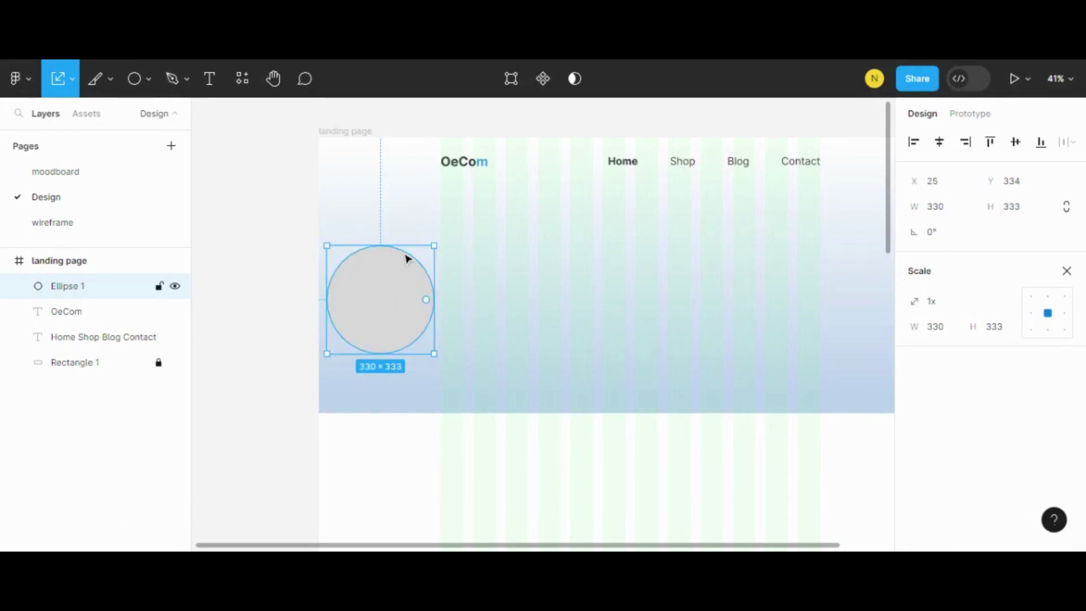
pyautogui.moveTo(401, 243); pyautogui.dragTo(399, 289)
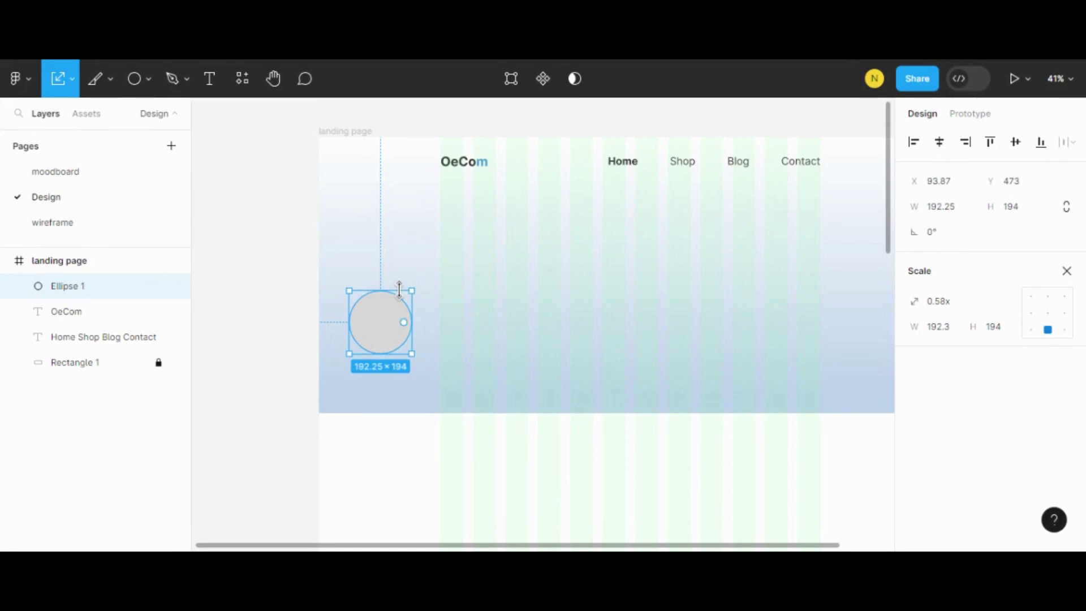
pyautogui.hotkey('ctrl', 'z')
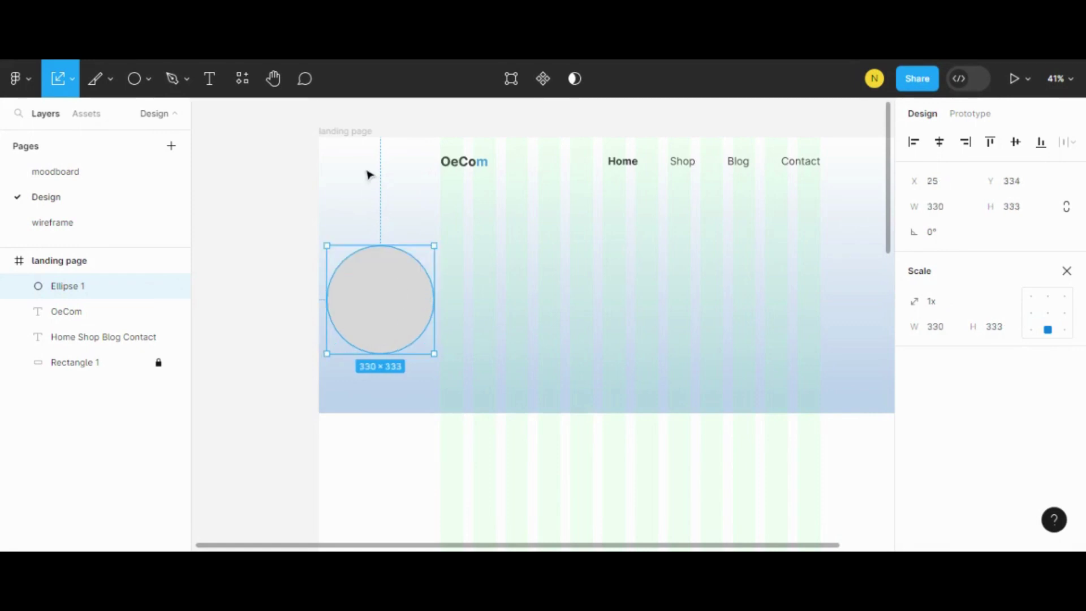
pyautogui.click(376, 181)
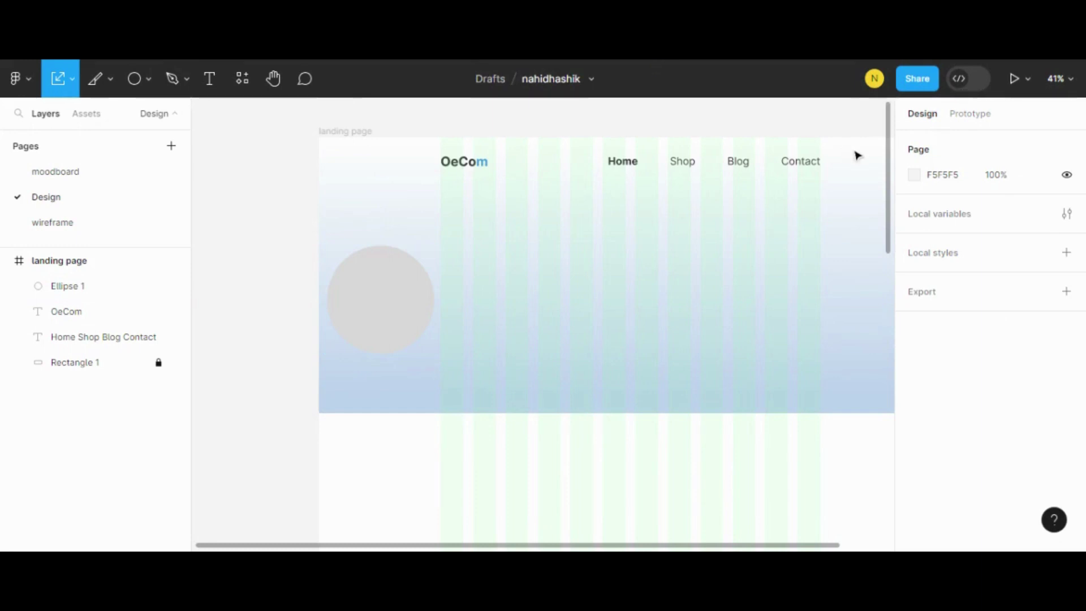
# Step: Cut a wedge from Ellipse 1 for a 79.55% sweep and add a 33.09% inner hole
pyautogui.click(68, 285)
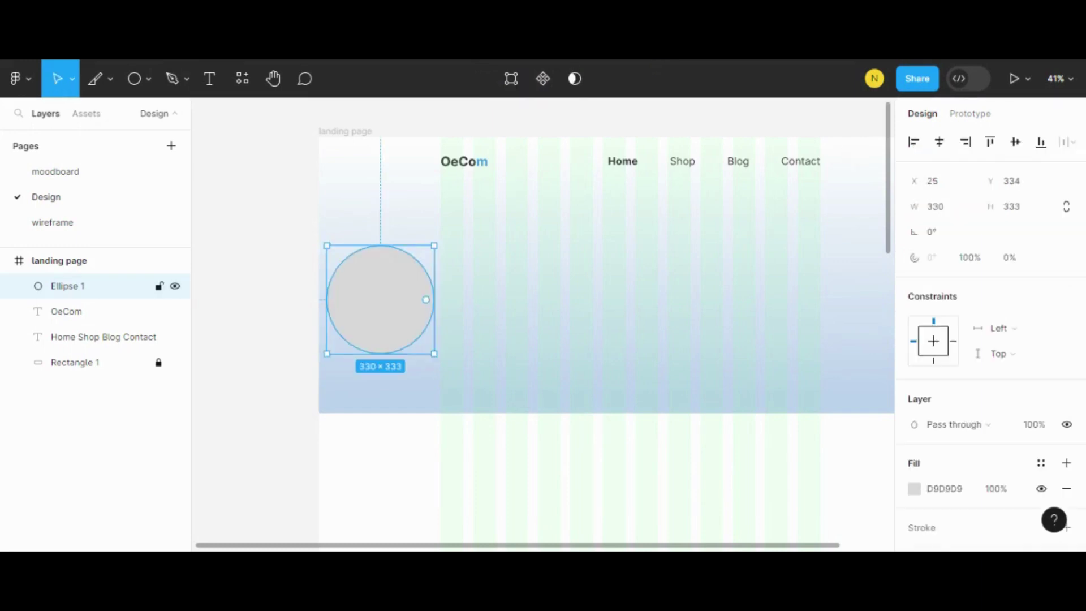
pyautogui.press('Escape')
pyautogui.click(397, 301)
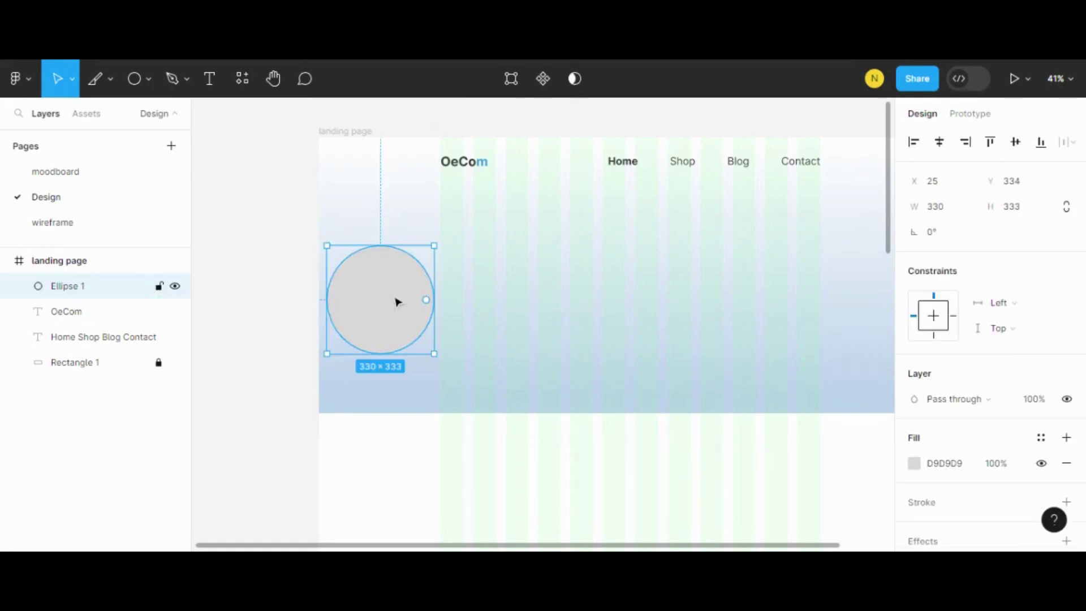
pyautogui.moveTo(427, 300)
pyautogui.mouseDown()
pyautogui.moveTo(389, 272)
pyautogui.moveTo(383, 303)
pyautogui.mouseUp()
pyautogui.moveTo(383, 303); pyautogui.dragTo(382, 316)
pyautogui.click(394, 194)
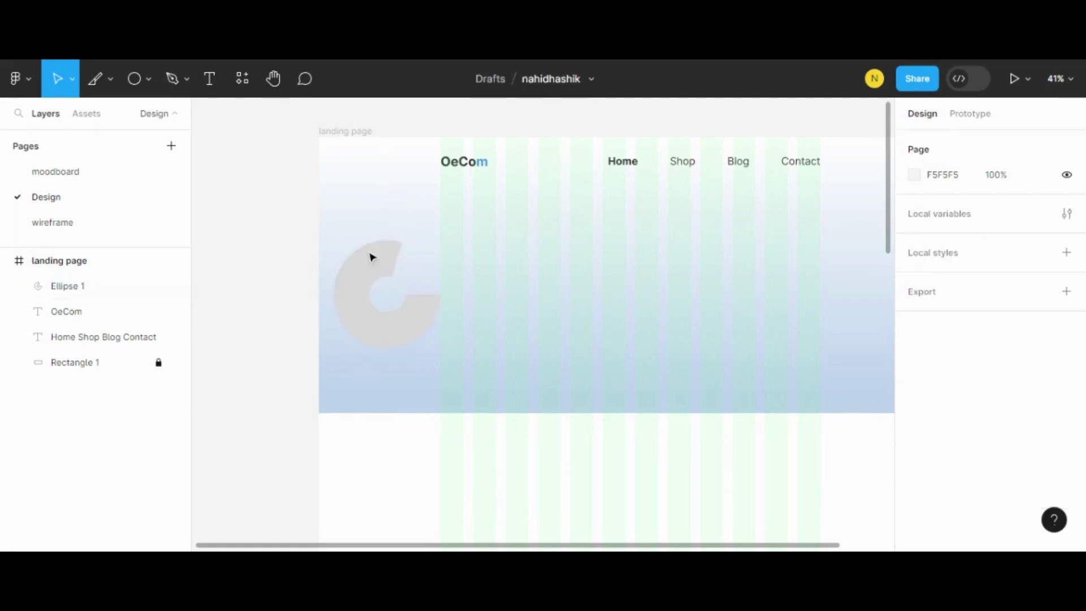
pyautogui.click(362, 253)
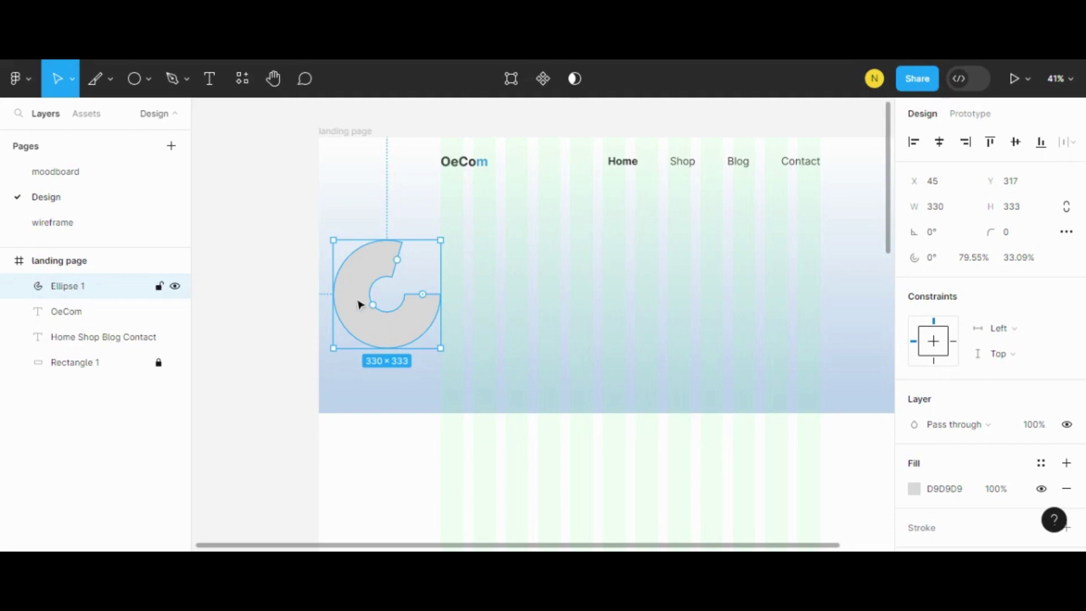
# Step: Switch the ring's fill to a linear gradient with the first stop sampled from the OeCom logo blue
pyautogui.click(915, 489)
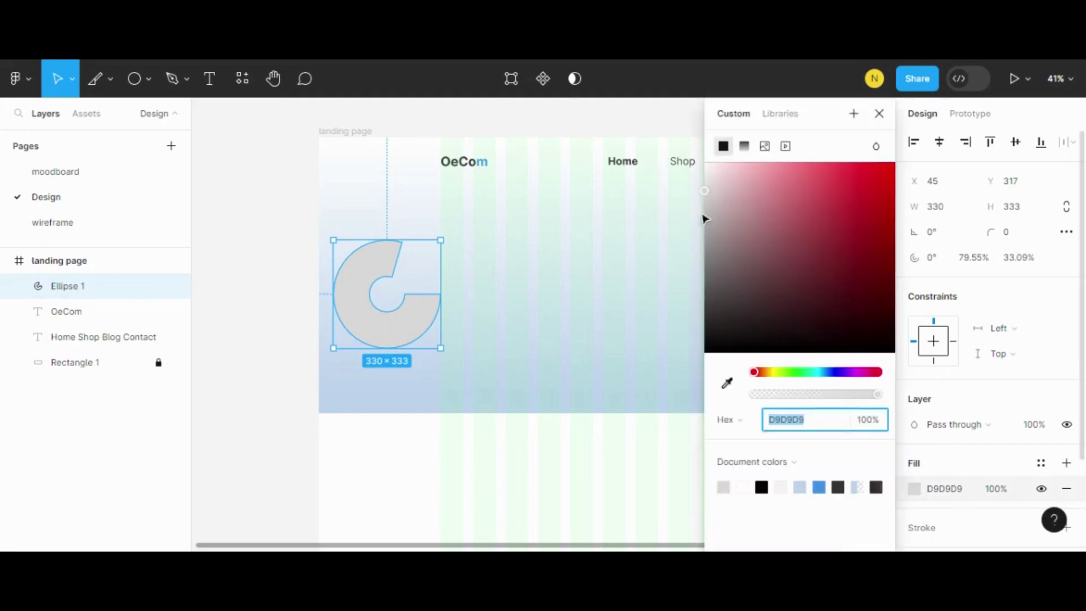
pyautogui.click(745, 147)
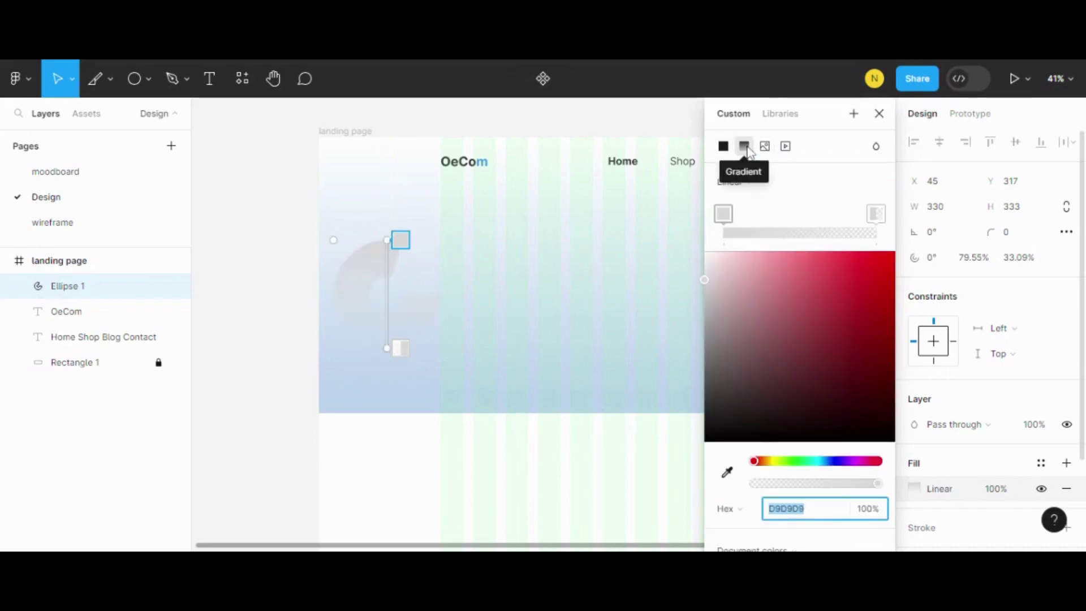
pyautogui.click(723, 214)
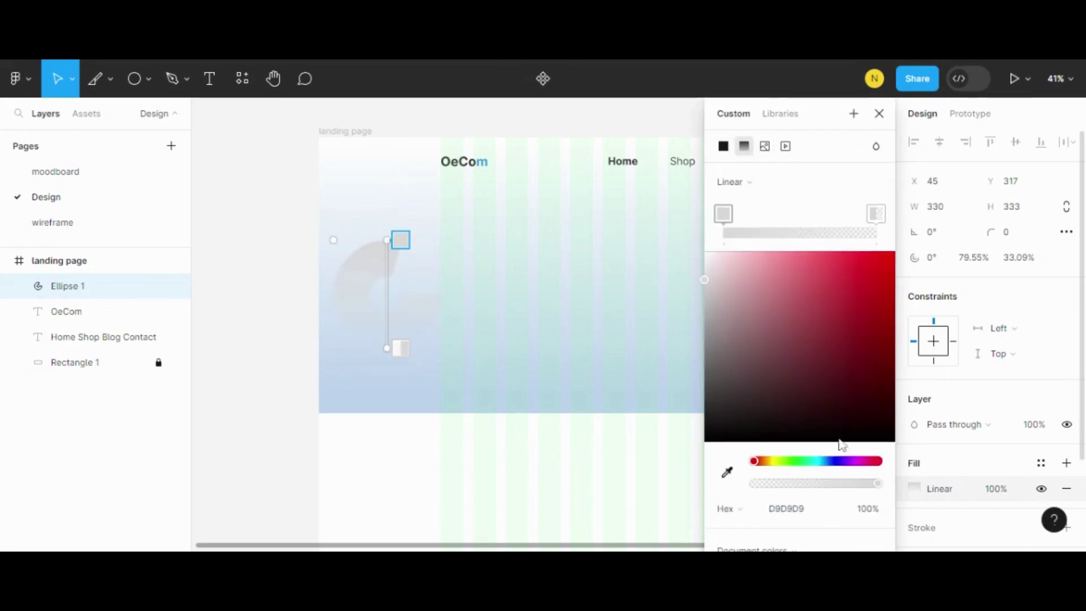
pyautogui.scroll(-2, 933, 362)
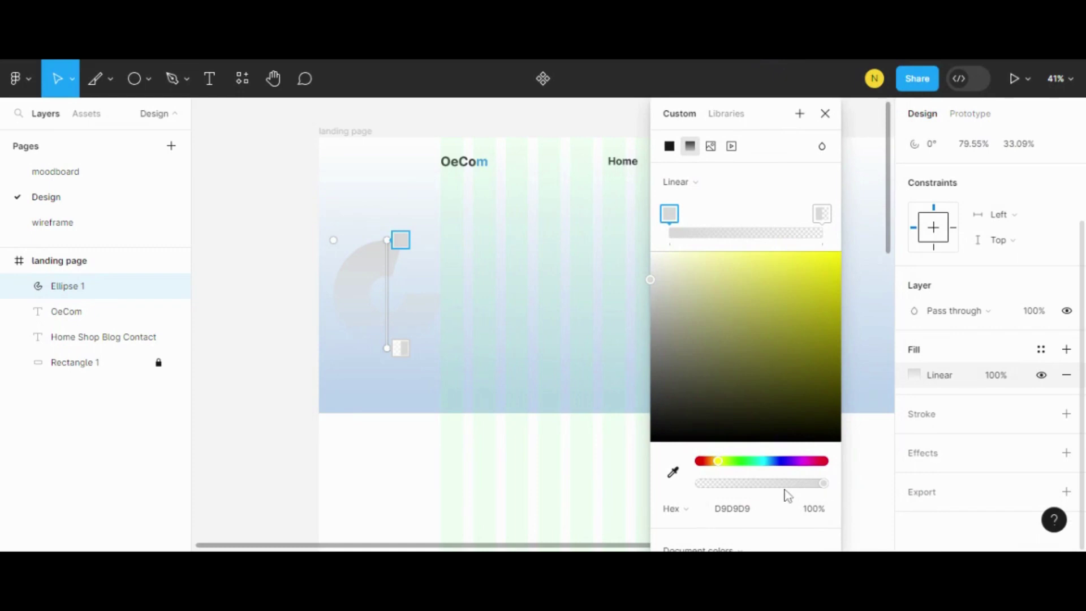
pyautogui.click(688, 512)
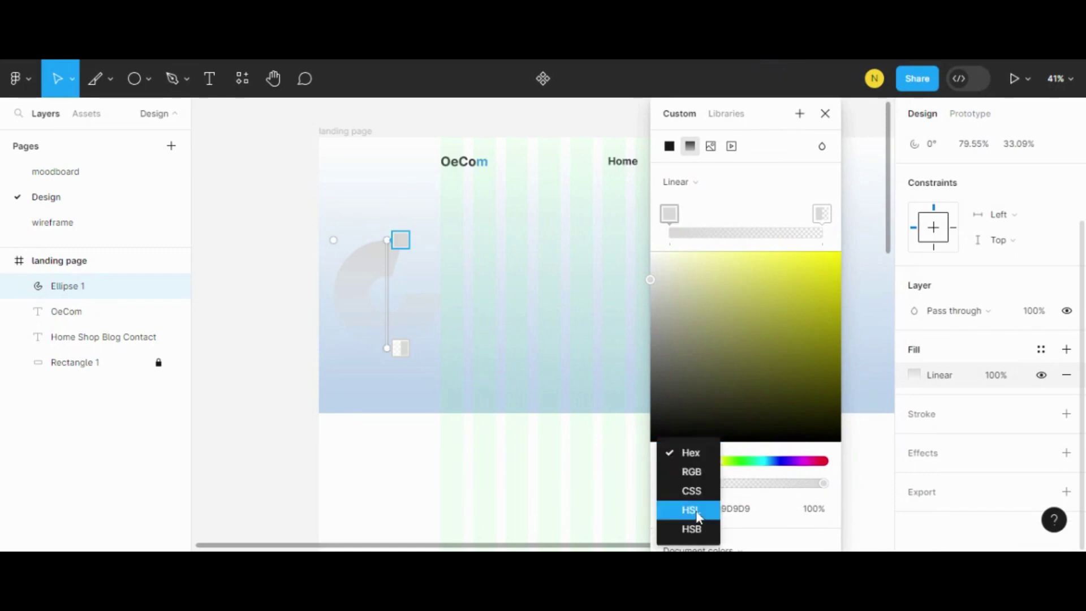
pyautogui.click(789, 481)
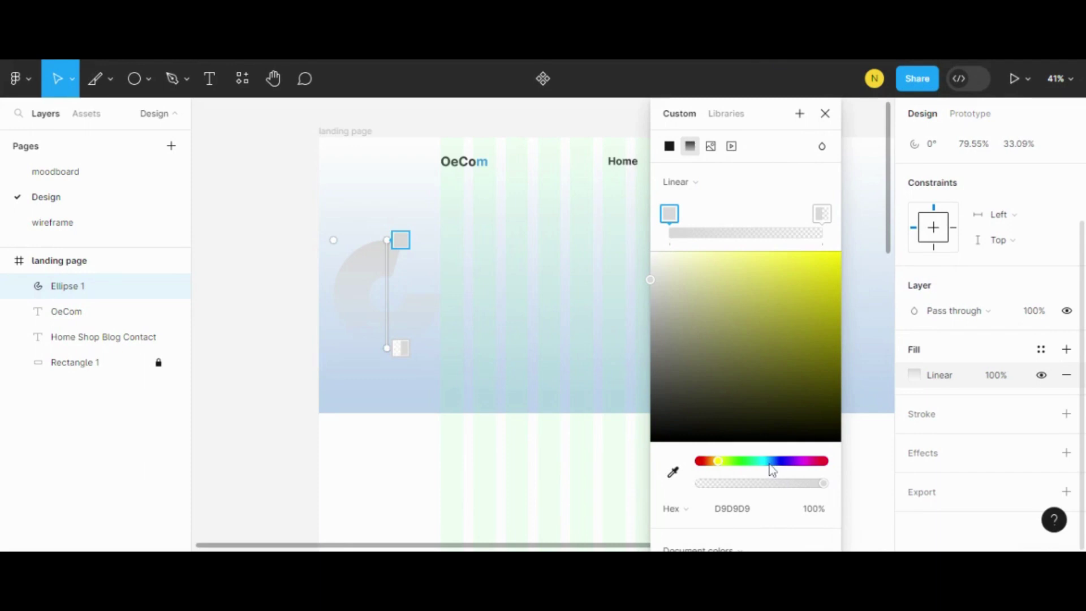
pyautogui.click(674, 474)
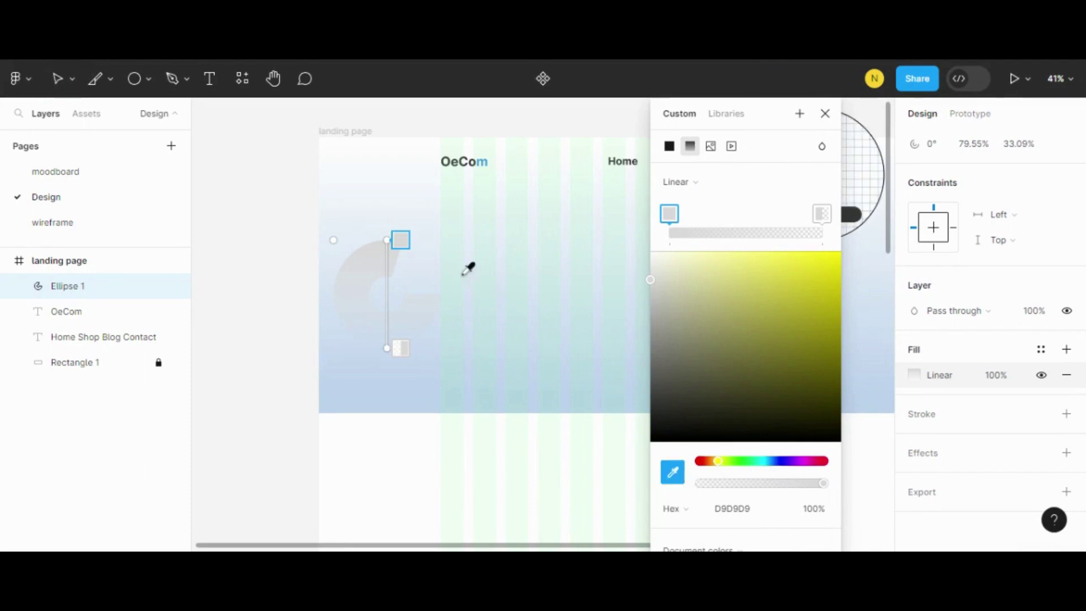
pyautogui.click(487, 159)
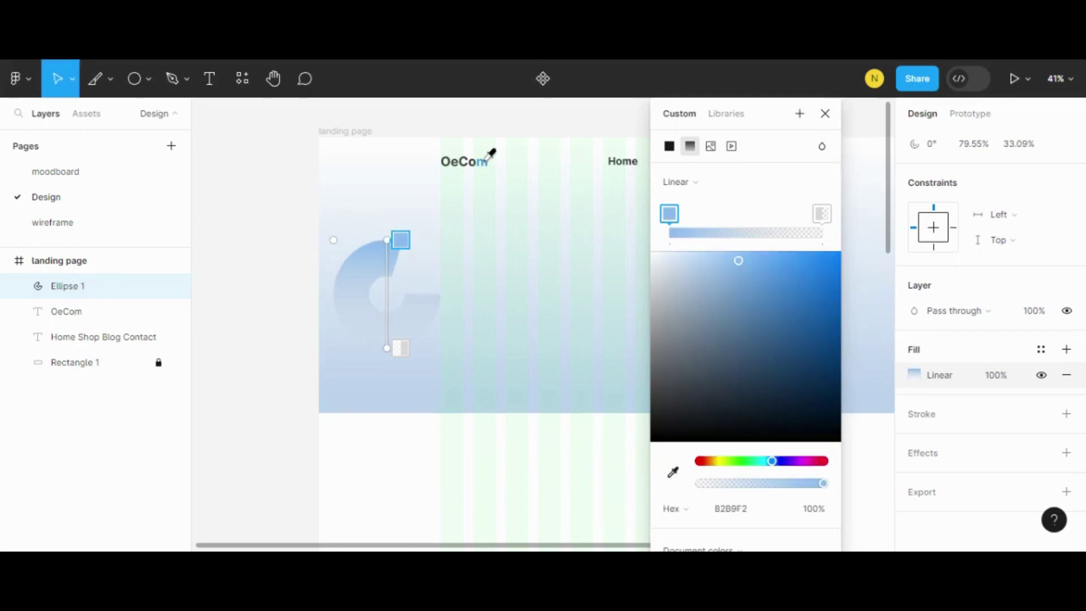
# Step: Set the second gradient stop to the near-white hero background colour
pyautogui.click(823, 218)
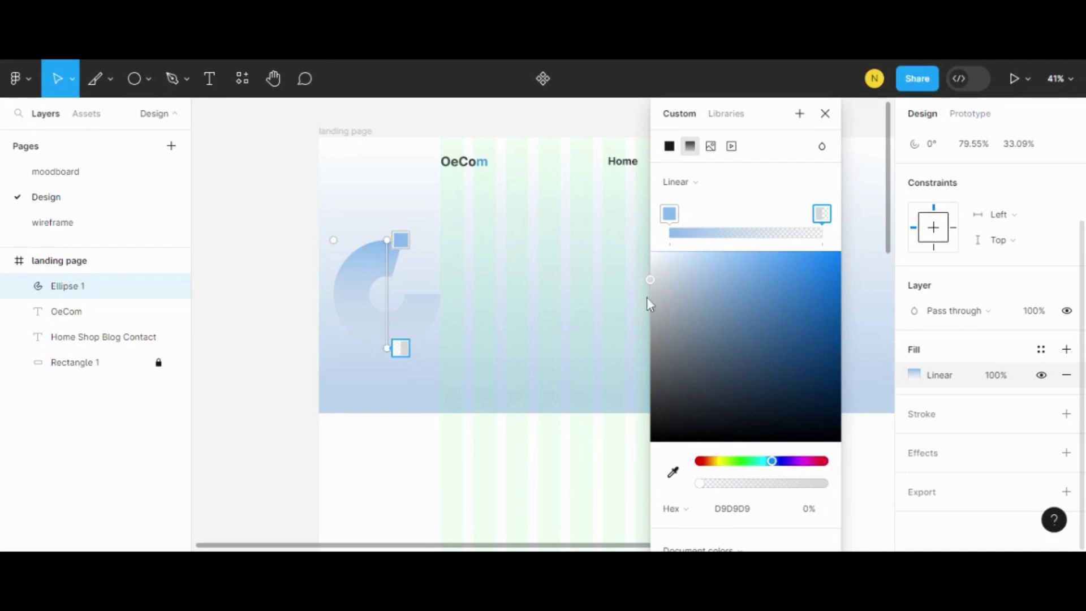
pyautogui.click(673, 472)
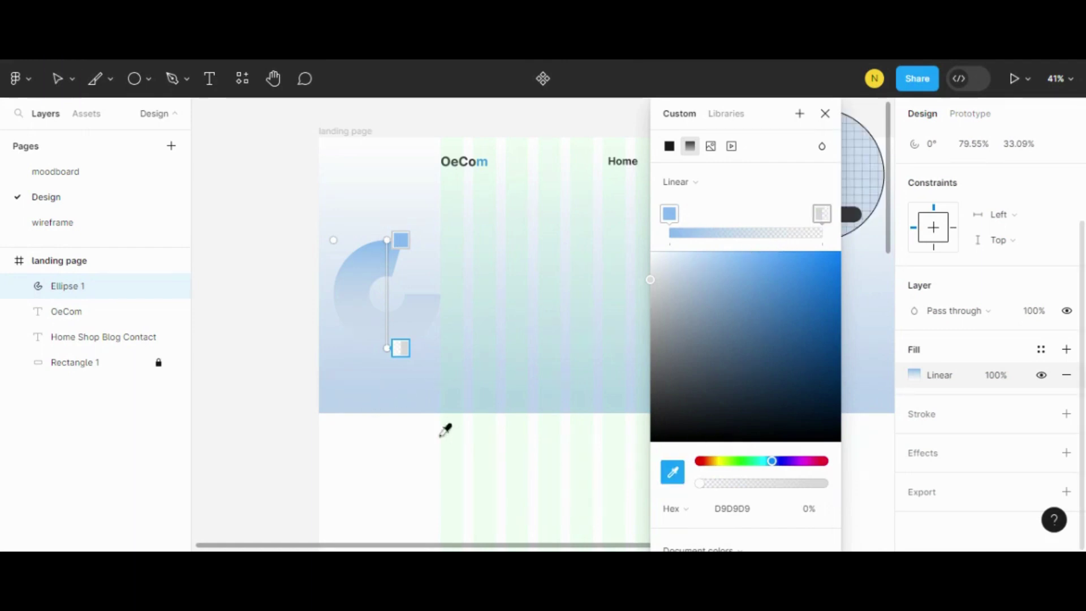
pyautogui.click(390, 168)
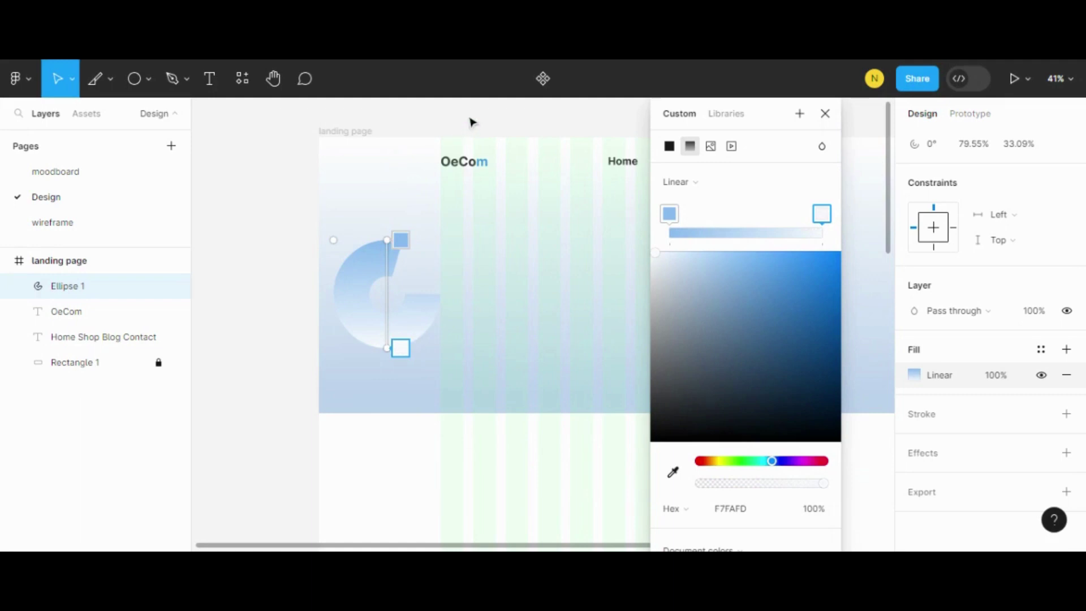
pyautogui.click(825, 113)
pyautogui.click(570, 384)
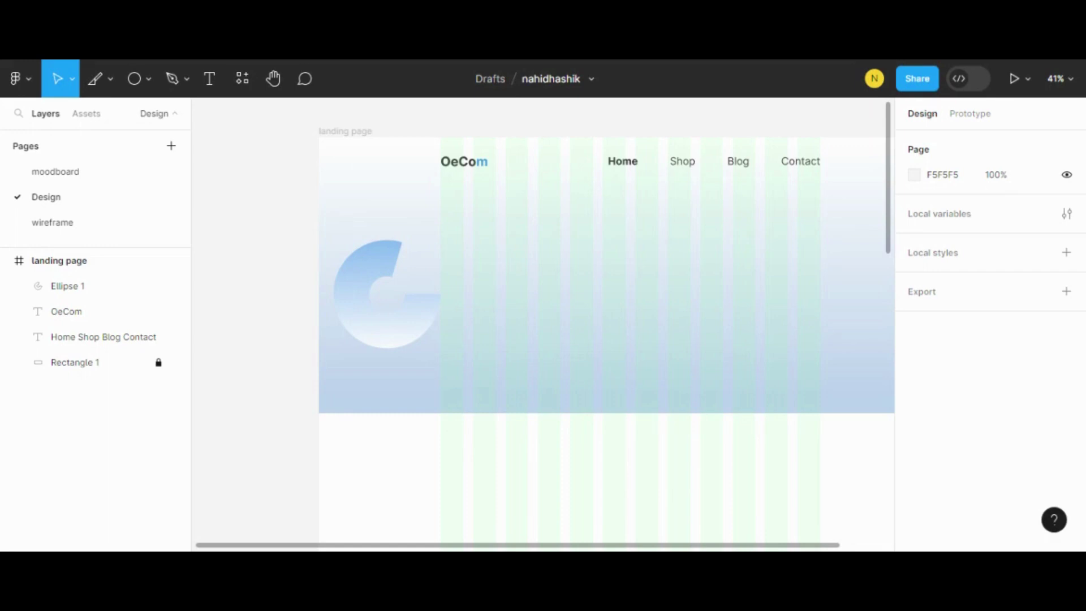
# Step: Change the ring's effect from drop shadow to a layer blur of 24
pyautogui.click(394, 334)
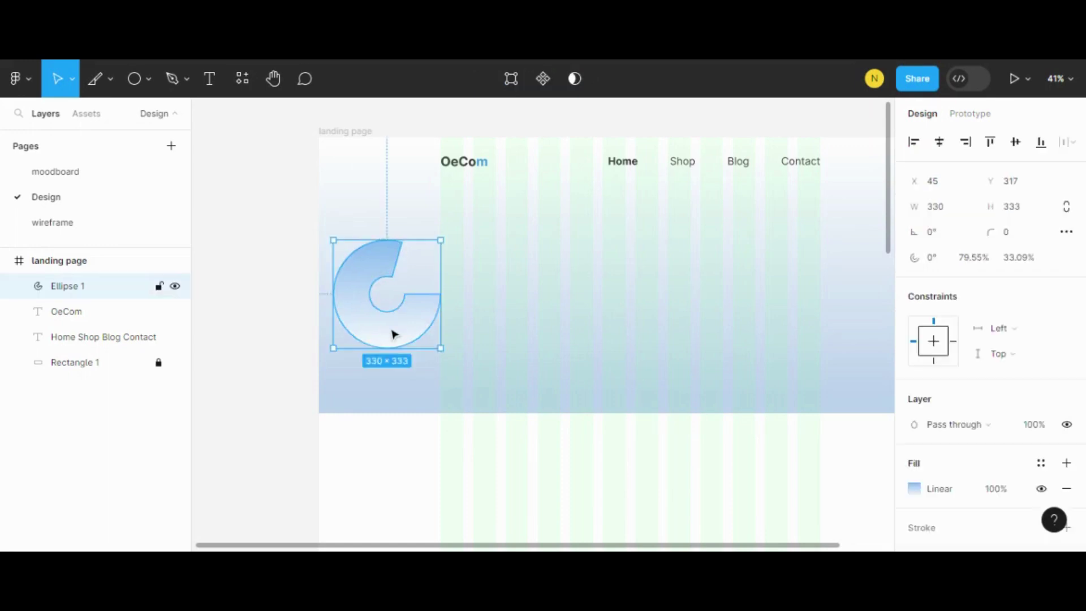
pyautogui.scroll(-2, 930, 498)
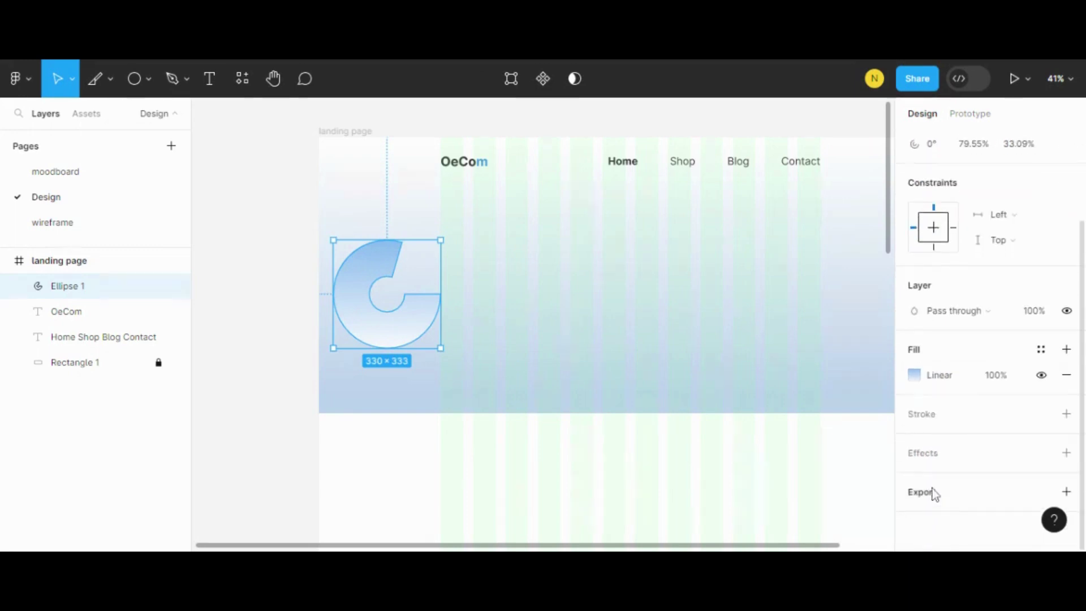
pyautogui.click(937, 451)
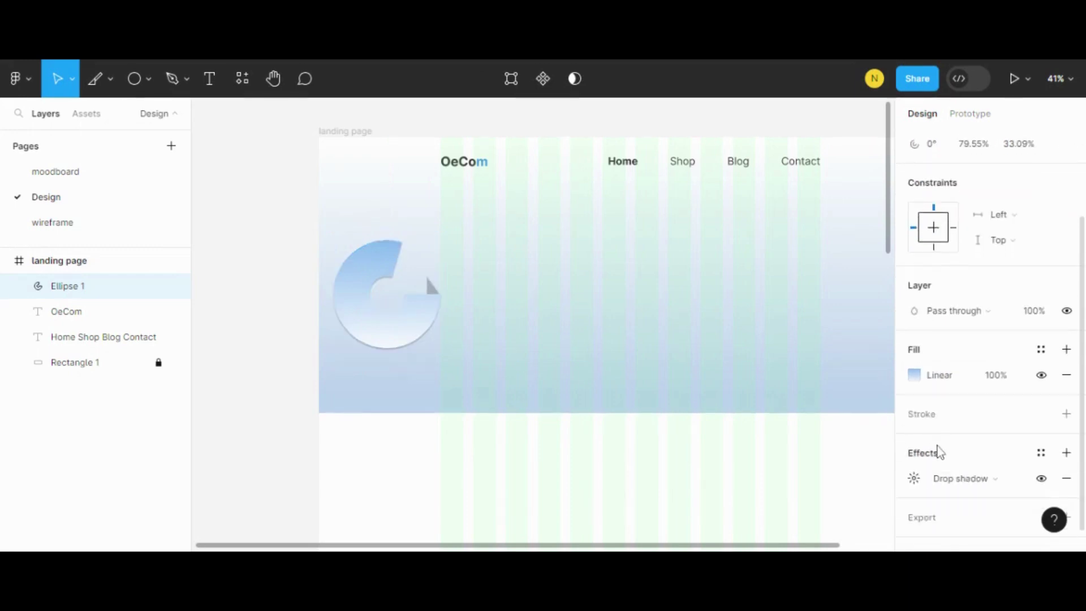
pyautogui.click(1023, 481)
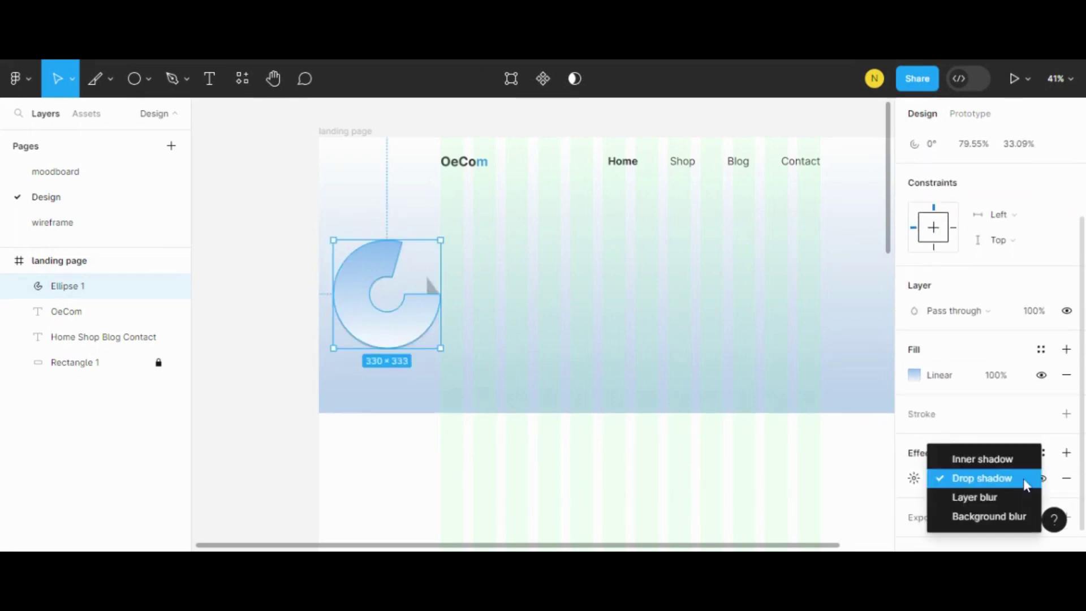
pyautogui.click(982, 497)
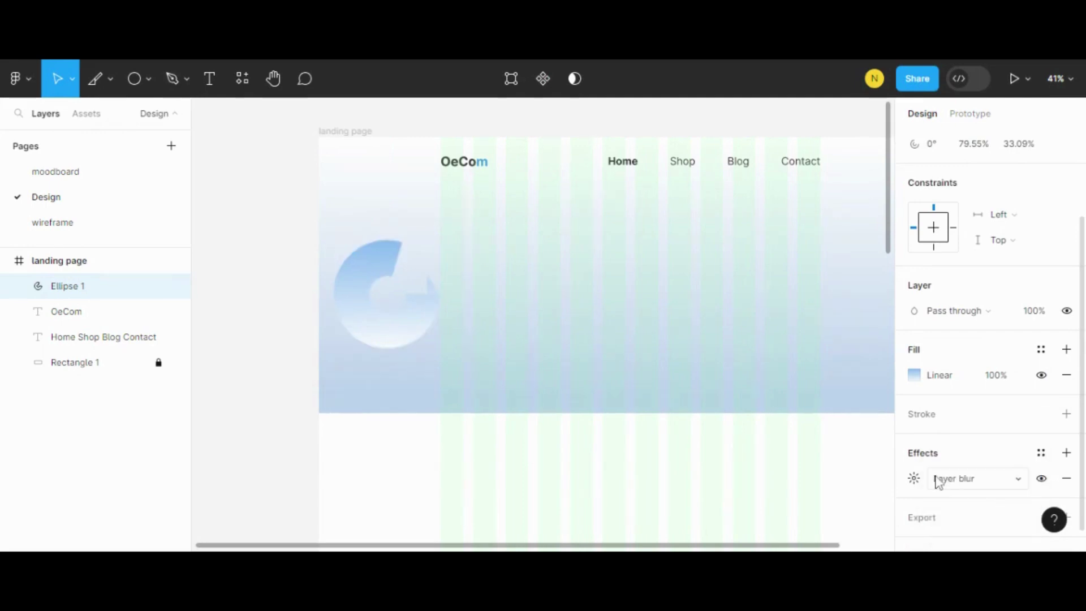
pyautogui.click(991, 479)
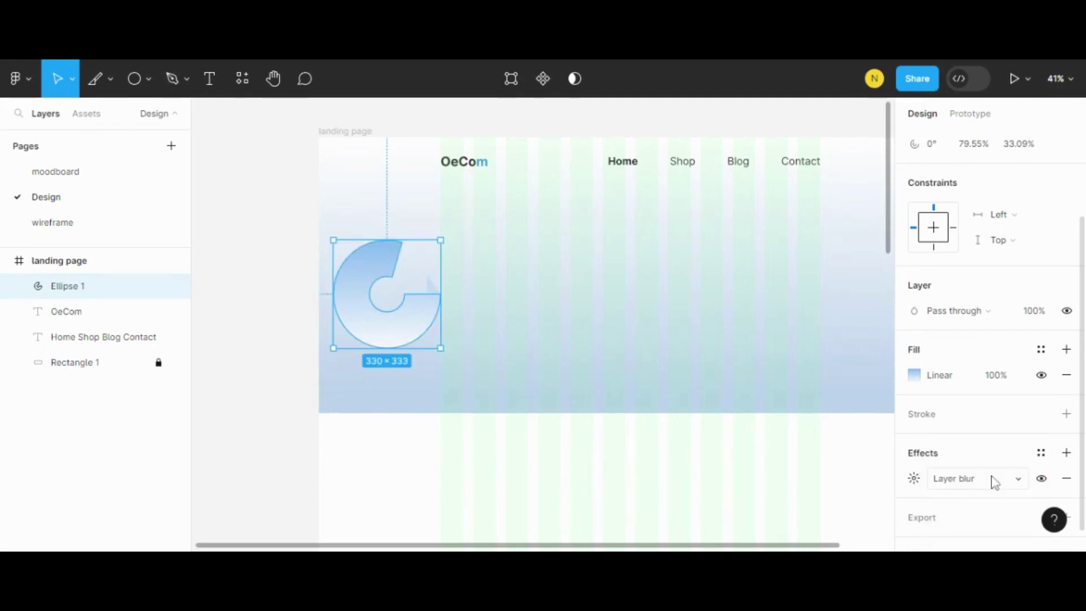
pyautogui.click(913, 479)
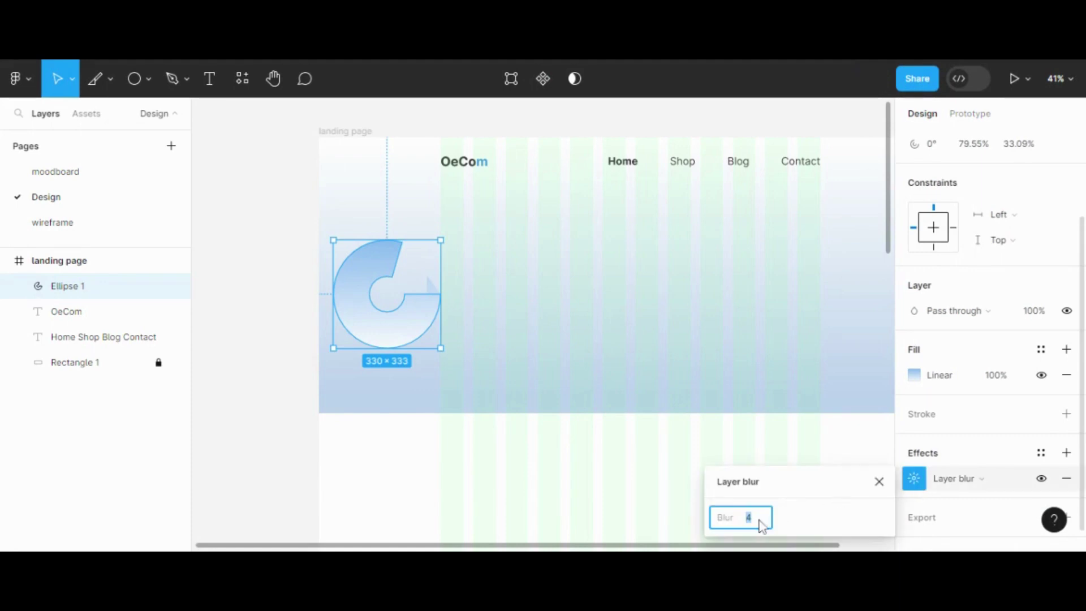
pyautogui.write('24')
pyautogui.press('Return')
pyautogui.click(552, 398)
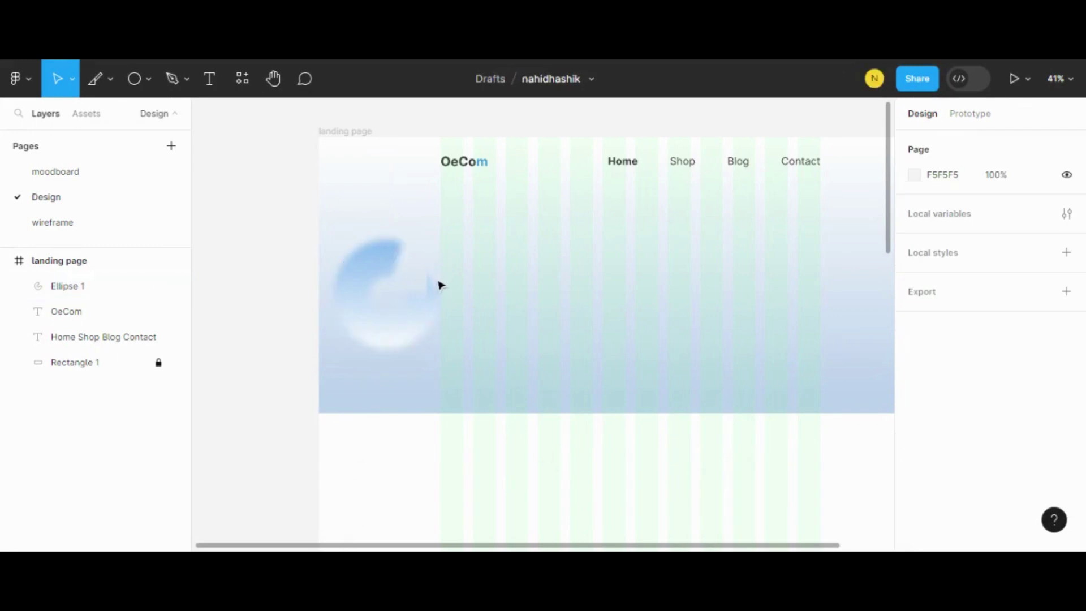
# Step: Drag the blurred ring to the hero's left edge, ending at X 22, Y 301
pyautogui.moveTo(359, 320)
pyautogui.mouseDown()
pyautogui.moveTo(348, 304)
pyautogui.moveTo(468, 326)
pyautogui.moveTo(349, 311)
pyautogui.mouseUp()
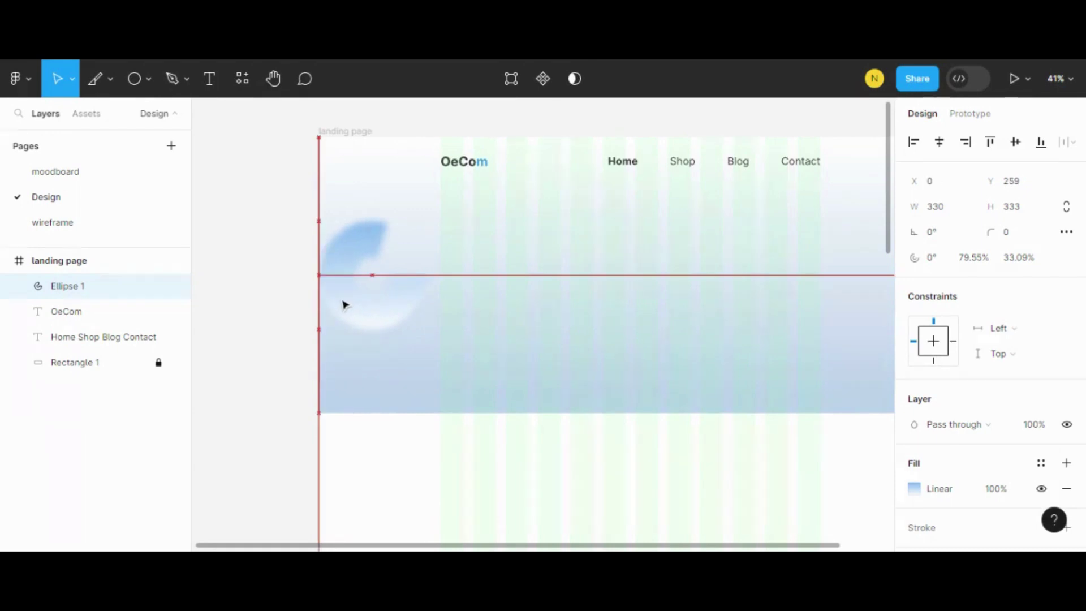
pyautogui.moveTo(349, 310); pyautogui.dragTo(343, 304)
pyautogui.click(399, 441)
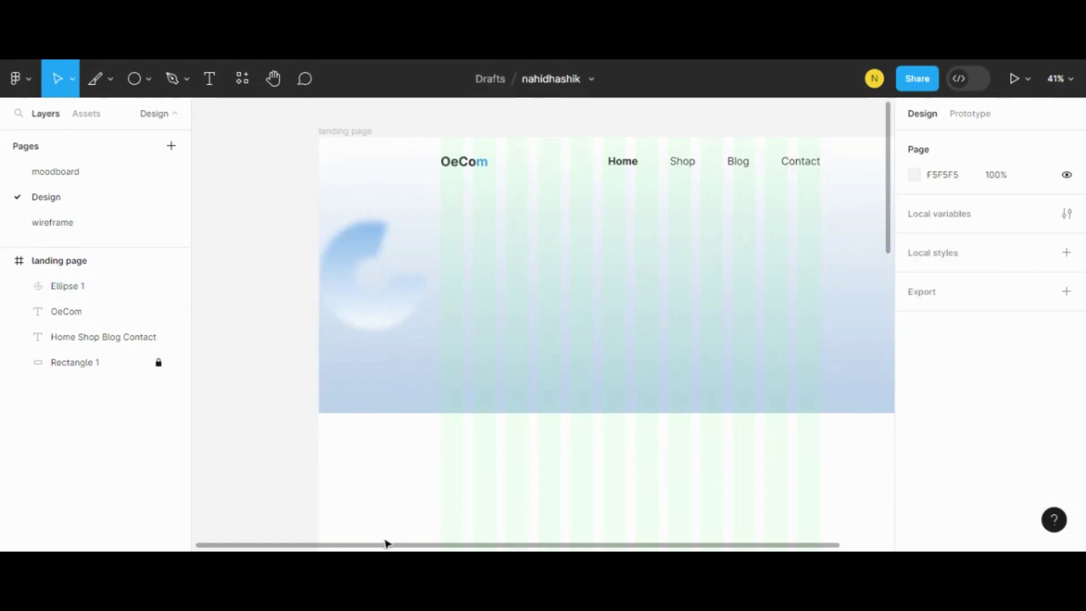
pyautogui.click(373, 310)
pyautogui.moveTo(375, 235); pyautogui.dragTo(379, 326)
pyautogui.click(397, 448)
pyautogui.click(379, 323)
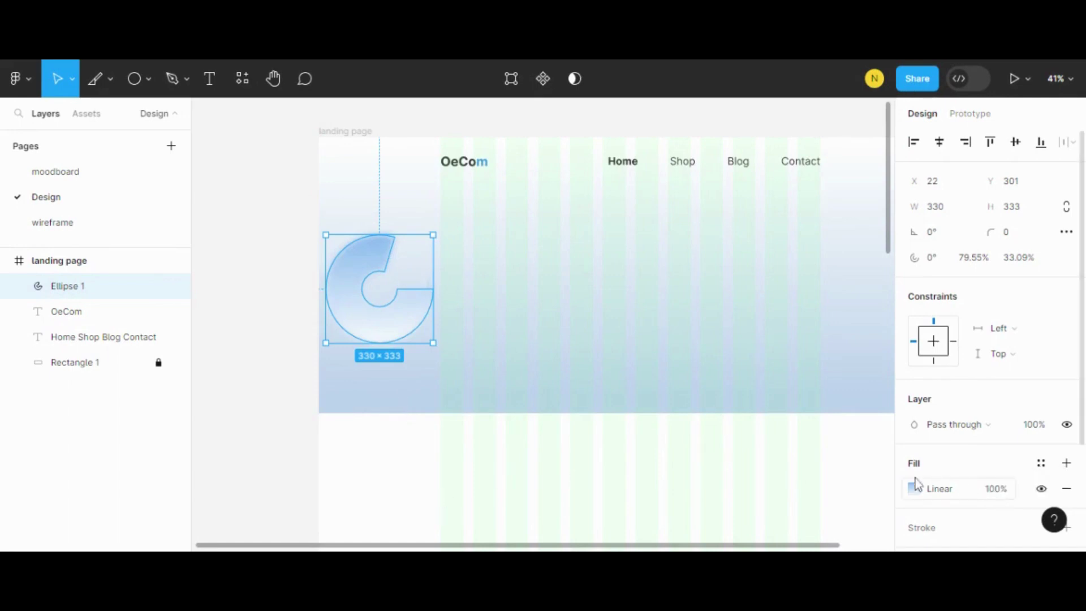
# Step: Reduce the ellipse's layer blur from 24 to 14
pyautogui.click(914, 488)
pyautogui.click(972, 496)
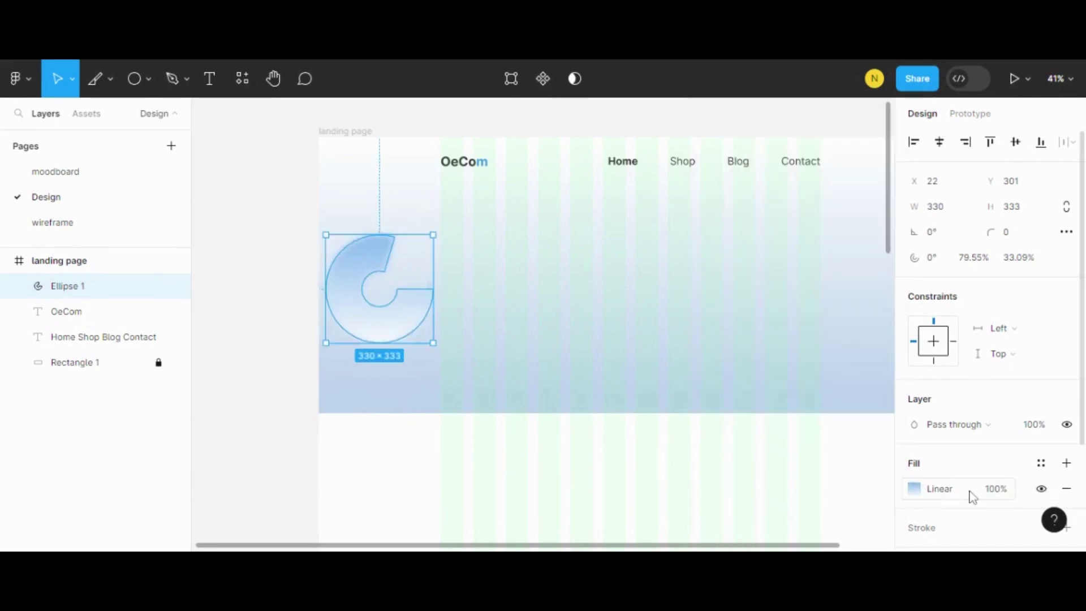
pyautogui.scroll(-3, 971, 496)
pyautogui.scroll(-2, 1005, 497)
pyautogui.click(907, 455)
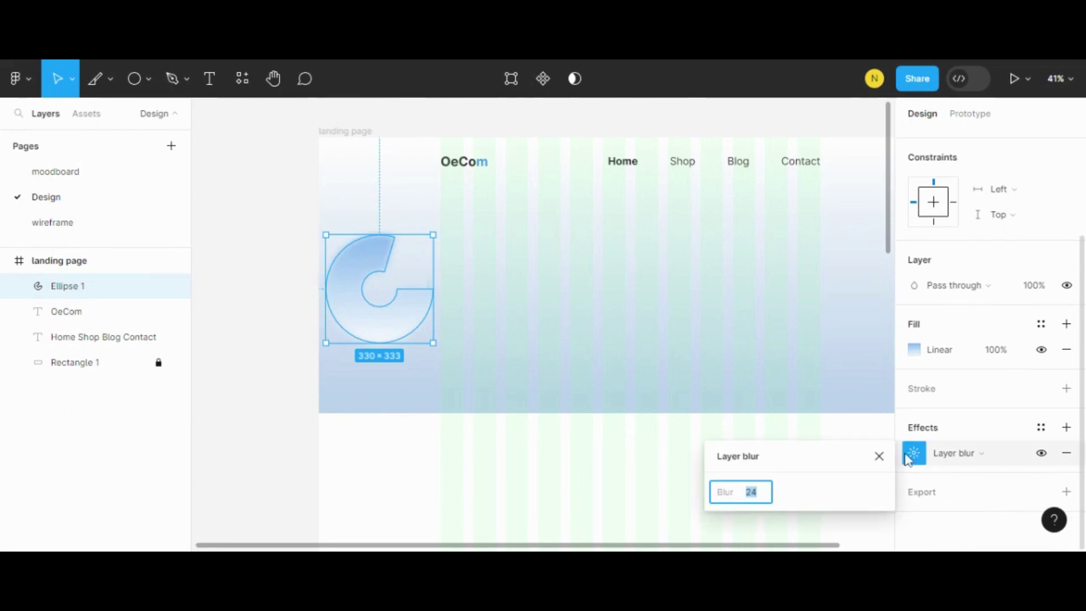
pyautogui.click(764, 491)
pyautogui.write('14')
pyautogui.press('Return')
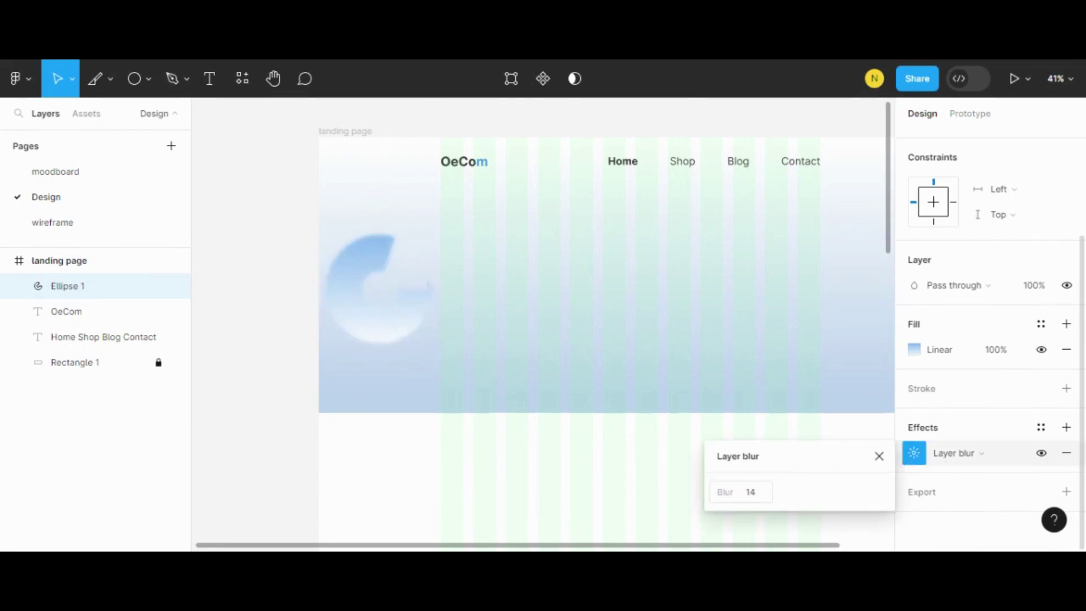
pyautogui.click(412, 382)
# Step: Move the ellipse up about 63 px to X 15, Y 188
pyautogui.click(379, 316)
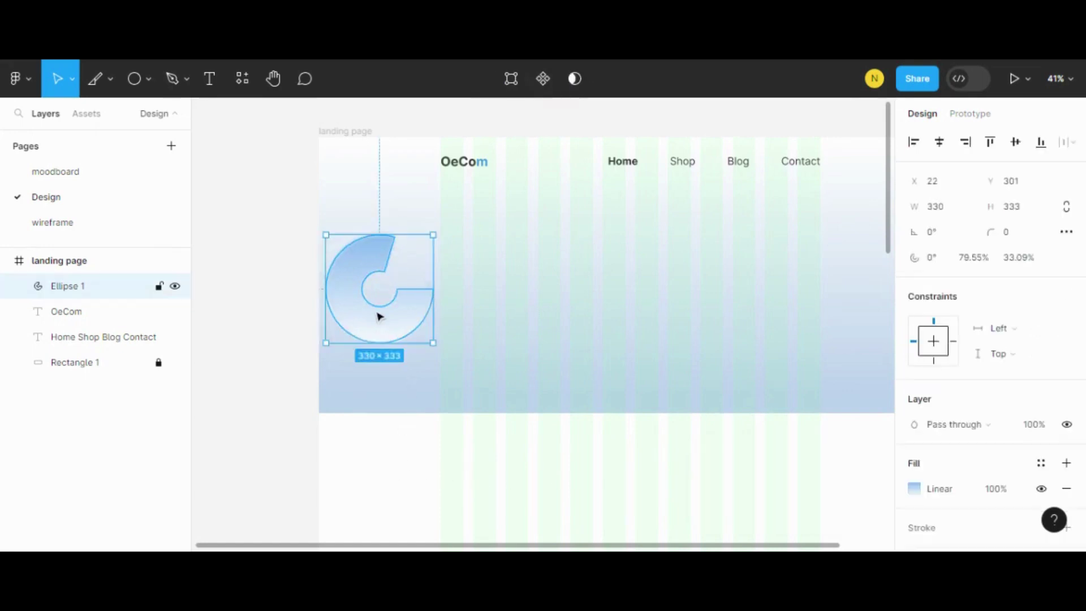
pyautogui.moveTo(380, 315); pyautogui.dragTo(377, 282)
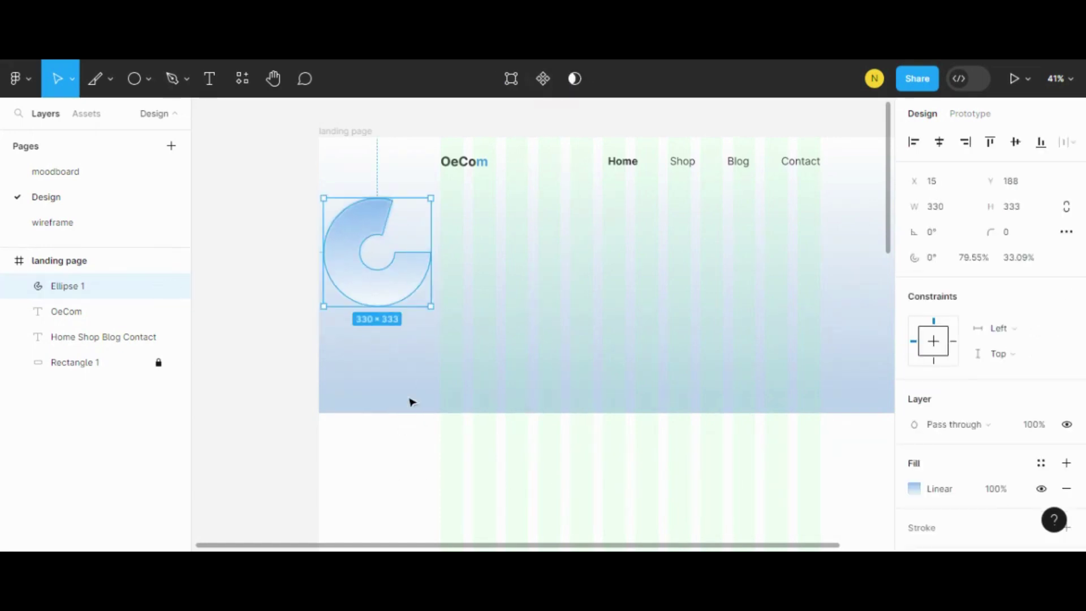
pyautogui.click(394, 459)
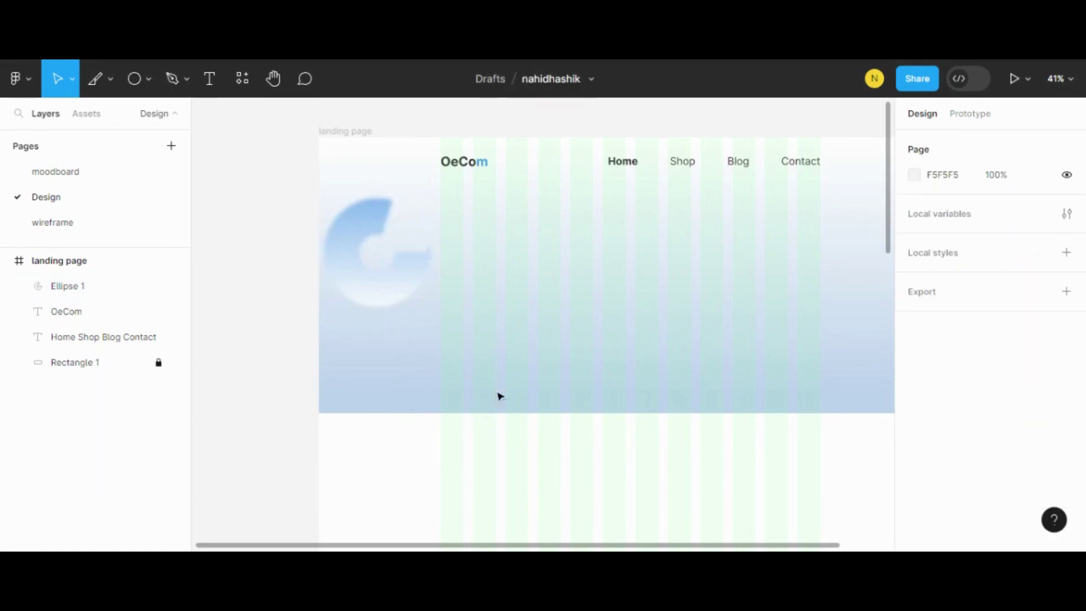
# Step: Drag the ellipse back down along the hero's left edge until it sits at X 20, Y 286
pyautogui.click(416, 266)
pyautogui.click(626, 323)
pyautogui.moveTo(371, 289); pyautogui.dragTo(352, 337)
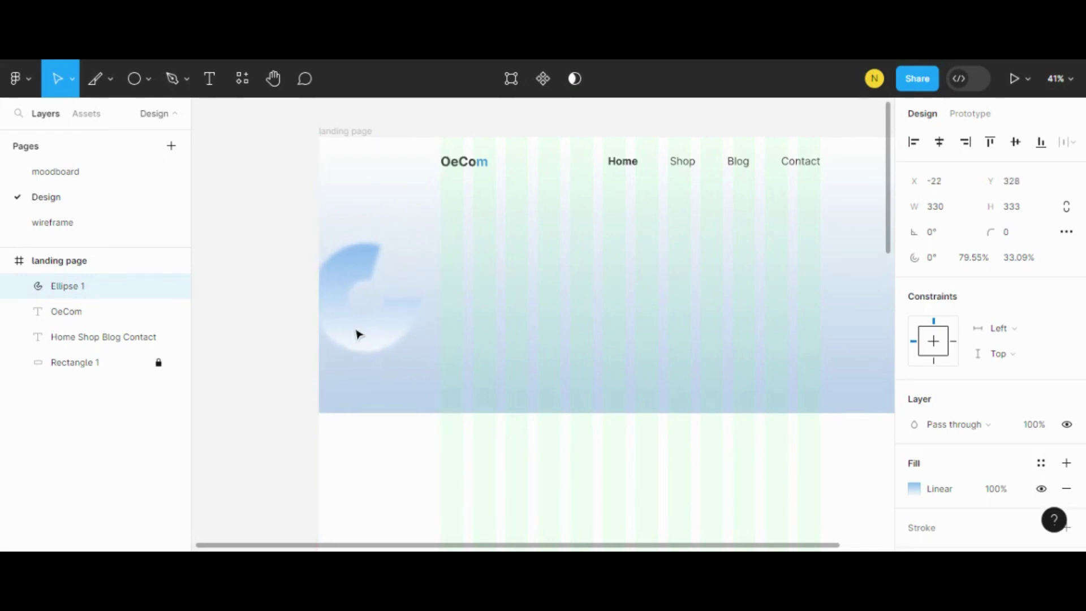
pyautogui.moveTo(352, 337); pyautogui.dragTo(356, 335)
pyautogui.click(388, 472)
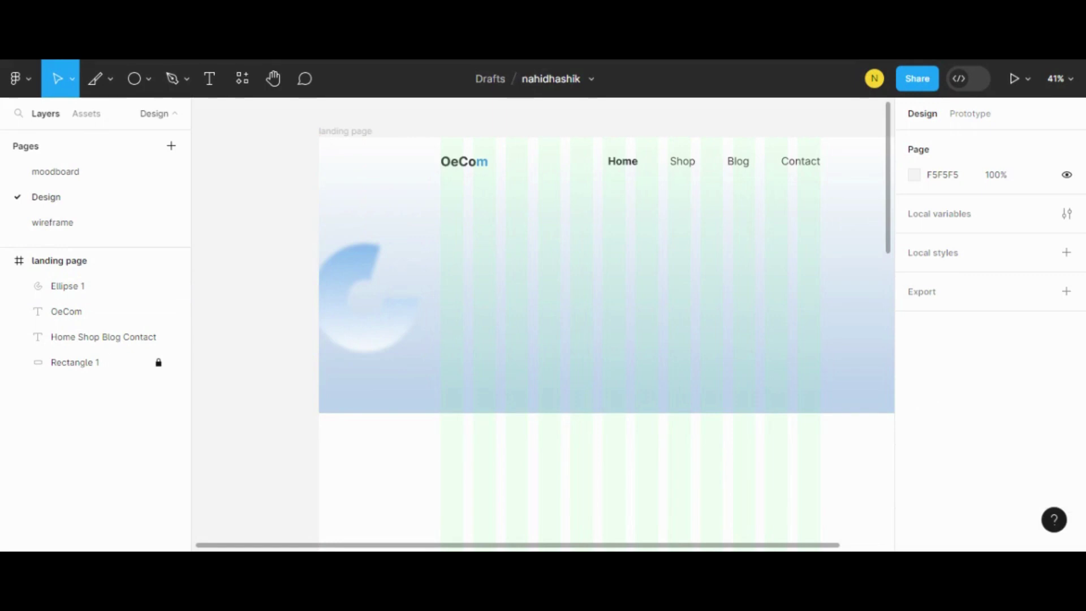
pyautogui.moveTo(380, 330); pyautogui.dragTo(390, 319)
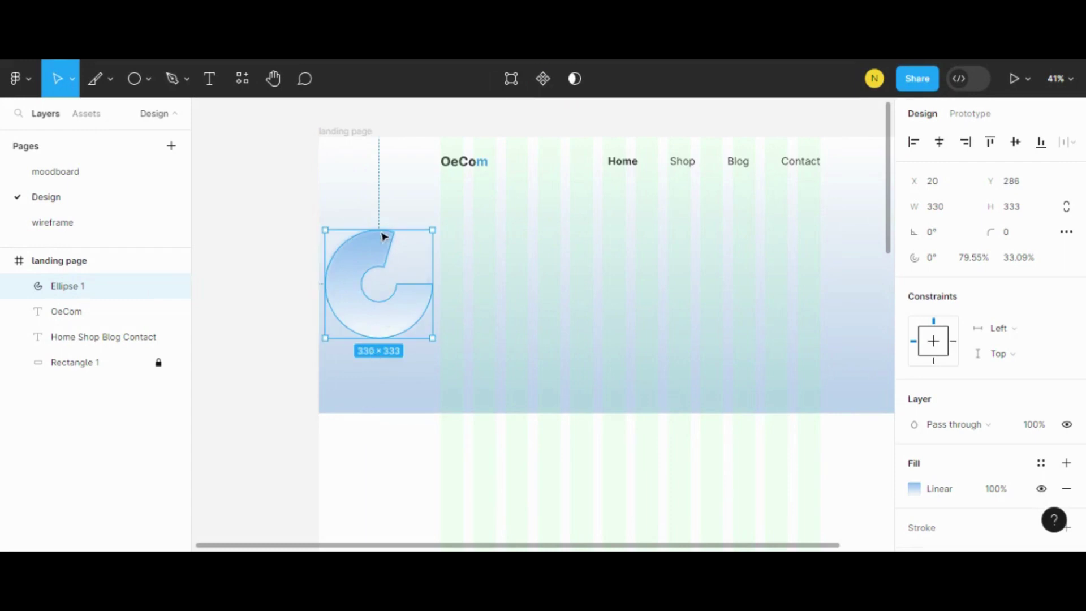
pyautogui.click(394, 193)
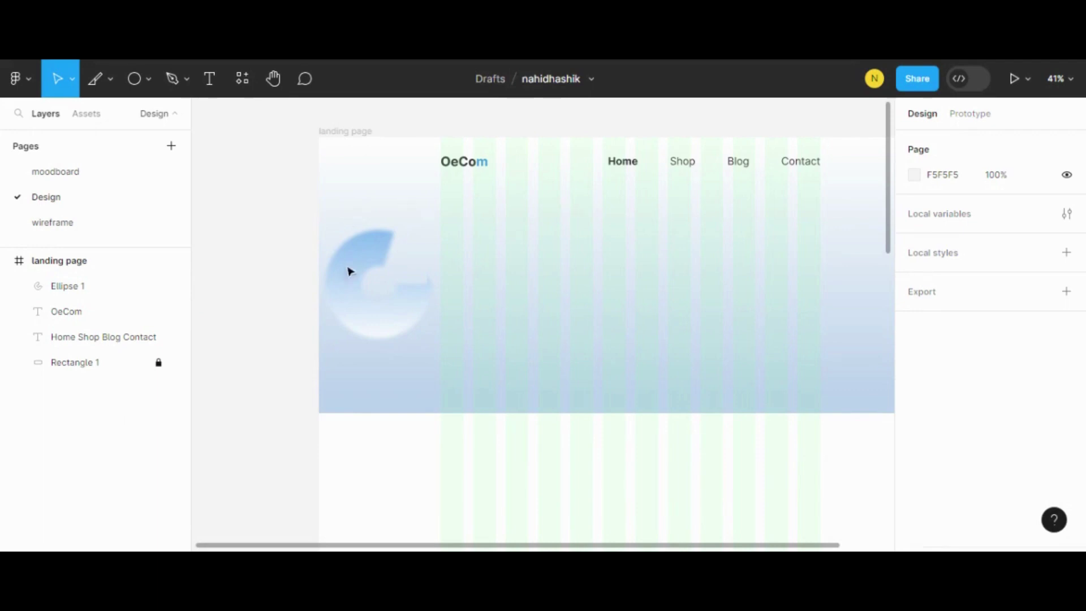
pyautogui.click(356, 298)
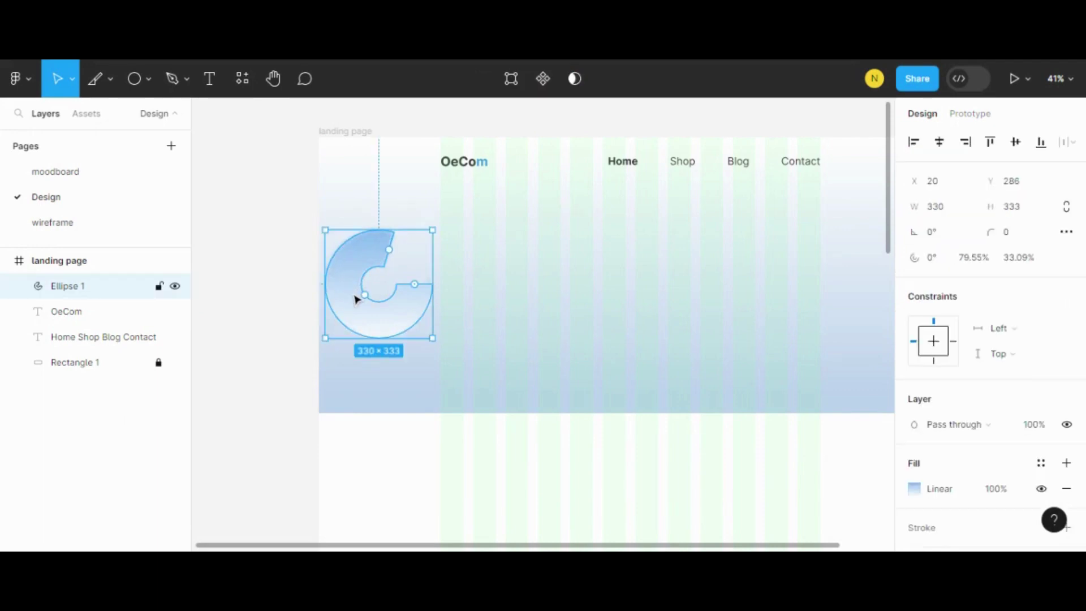
# Step: Change the ring's first gradient stop to the greyer blue 8BB7E5
pyautogui.click(914, 489)
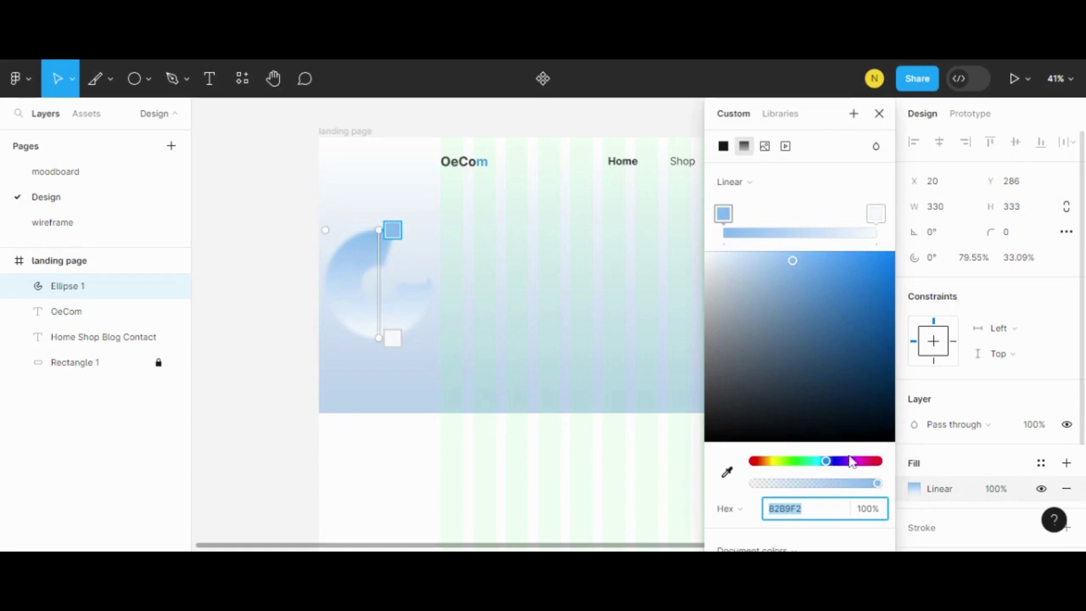
pyautogui.moveTo(767, 276)
pyautogui.mouseDown()
pyautogui.moveTo(755, 298)
pyautogui.moveTo(757, 267)
pyautogui.moveTo(780, 274)
pyautogui.mouseUp()
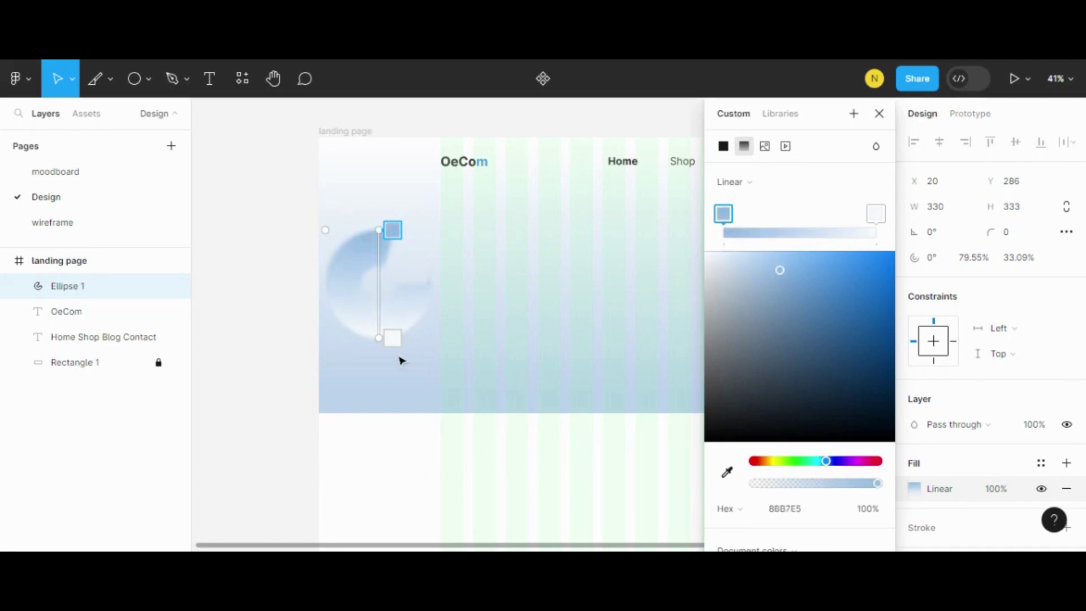
pyautogui.press('Escape')
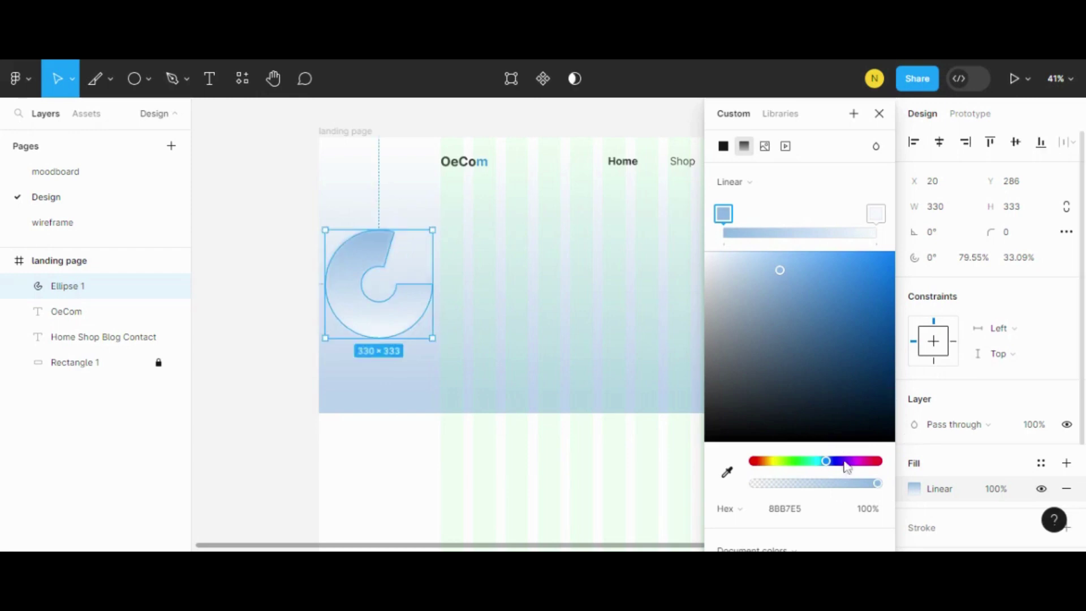
pyautogui.click(879, 113)
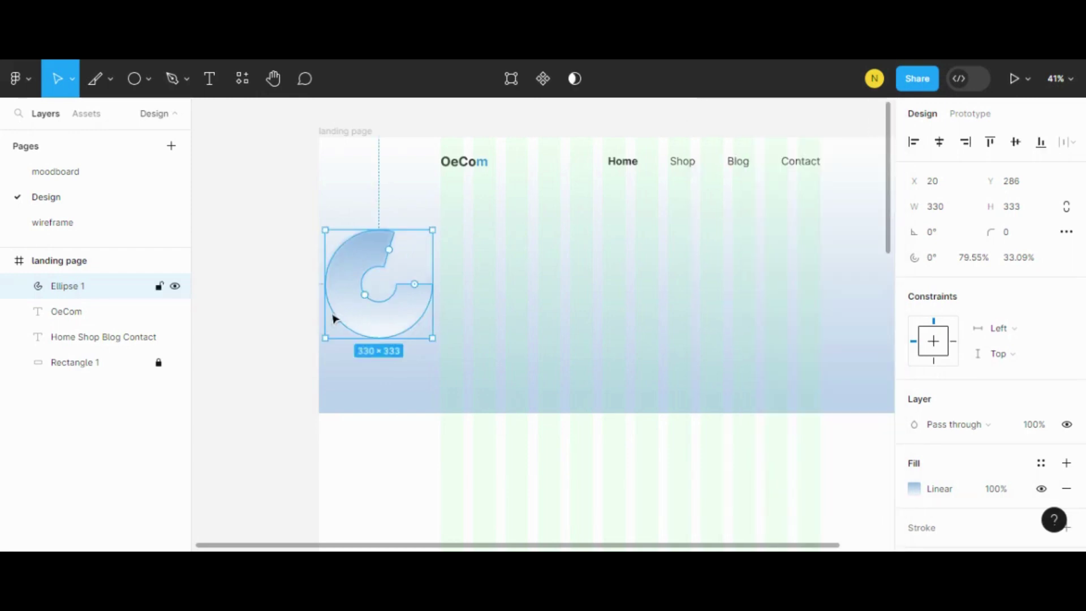
pyautogui.click(438, 396)
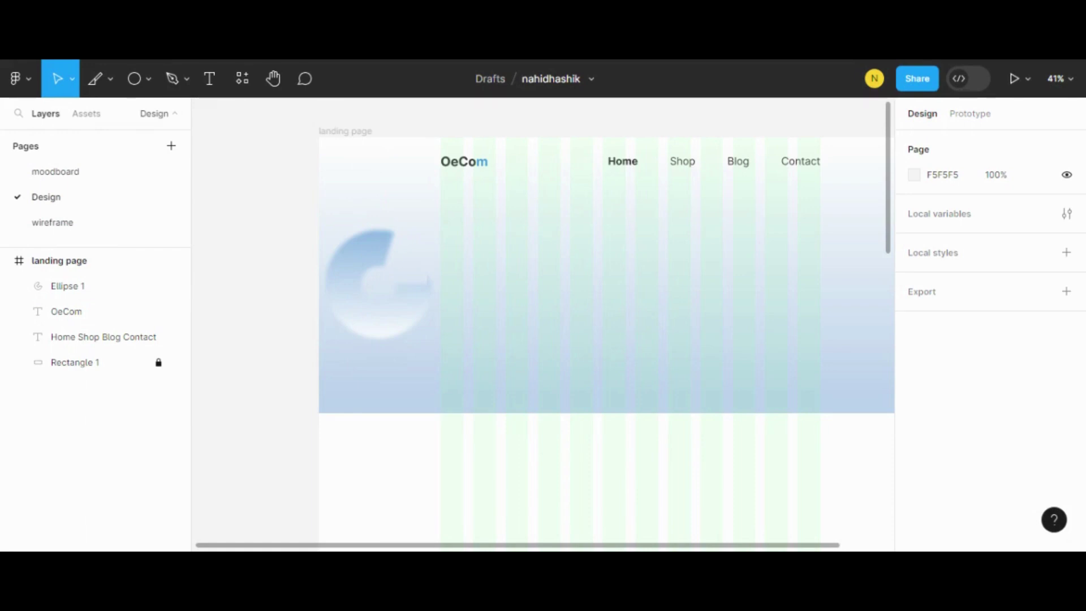
# Step: Try lowering the ellipse's layer opacity to 25%, then 15%
pyautogui.click(378, 248)
pyautogui.click(1041, 429)
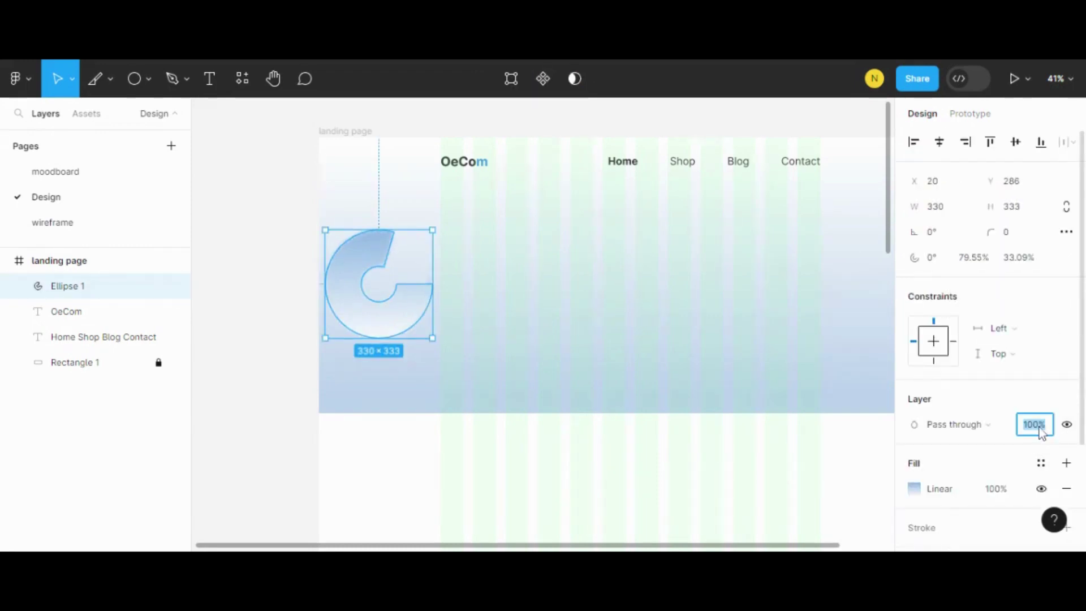
pyautogui.write('25')
pyautogui.press('Return')
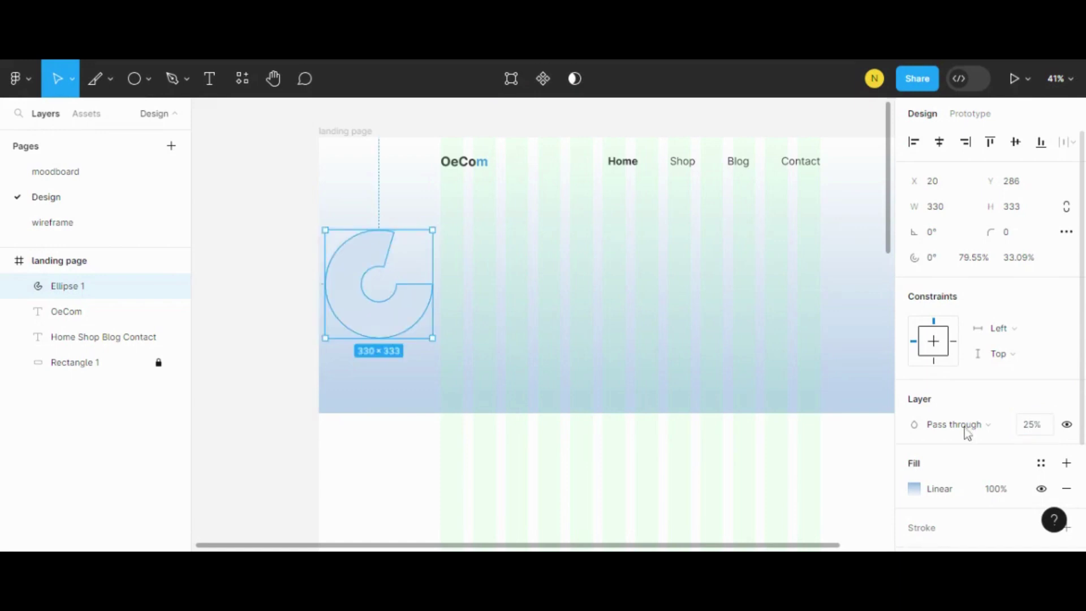
pyautogui.click(515, 191)
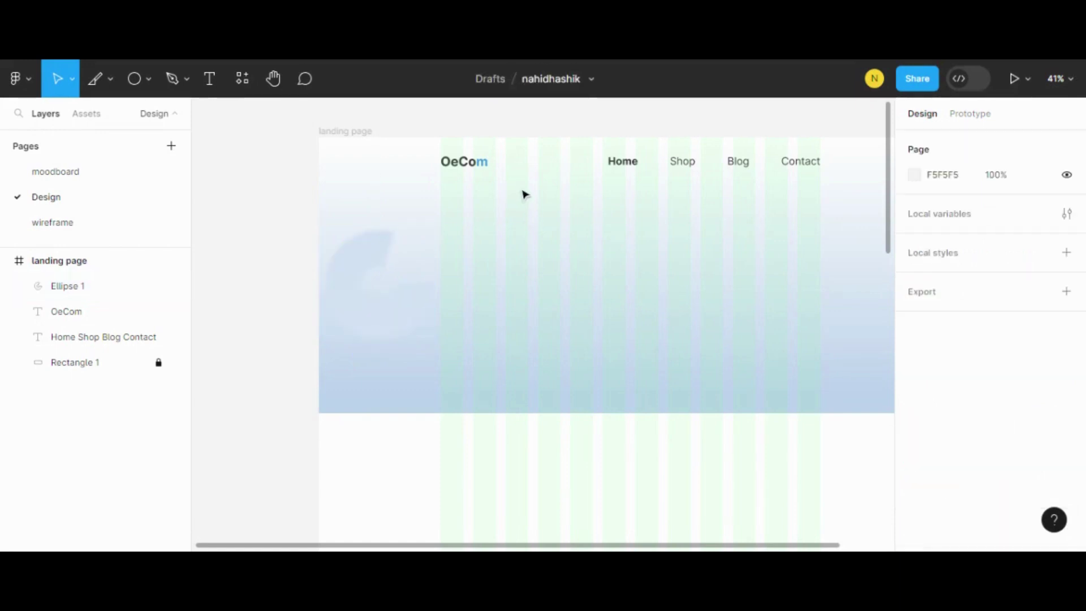
pyautogui.click(397, 308)
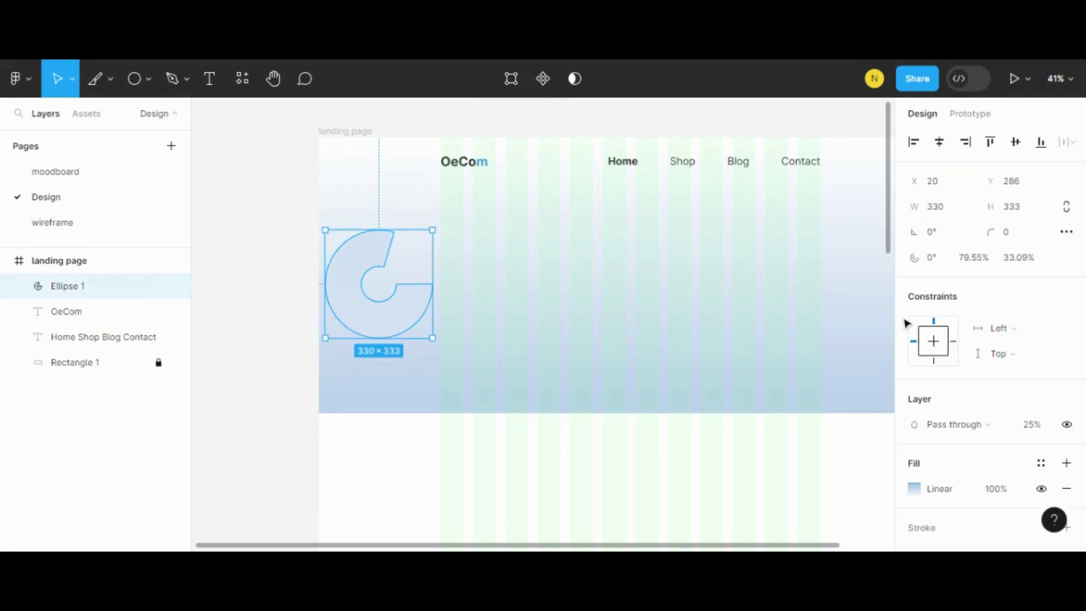
pyautogui.click(1034, 427)
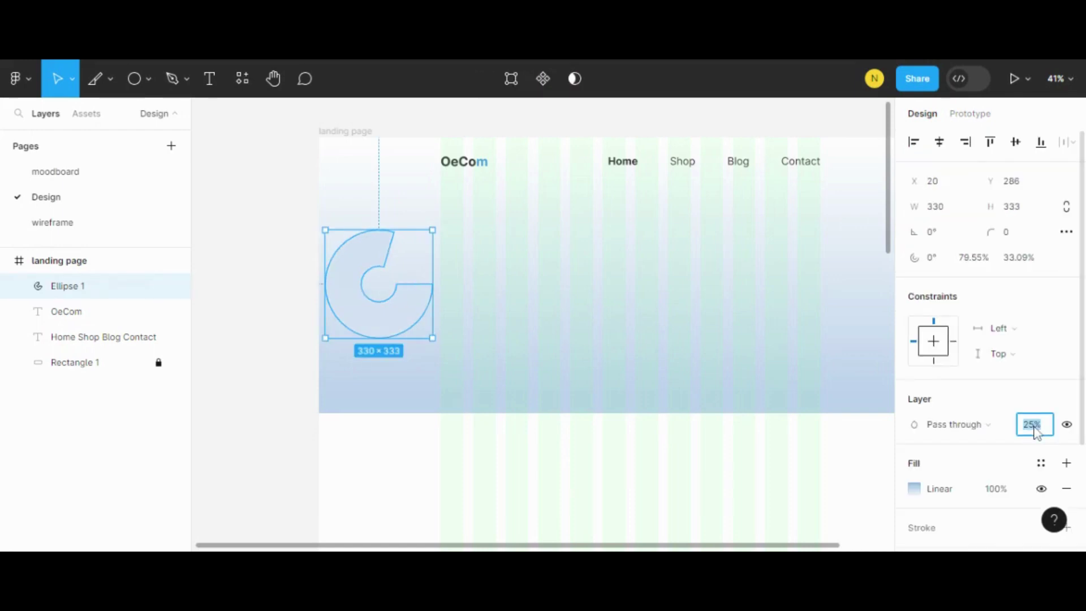
pyautogui.write('41')
pyautogui.click(489, 217)
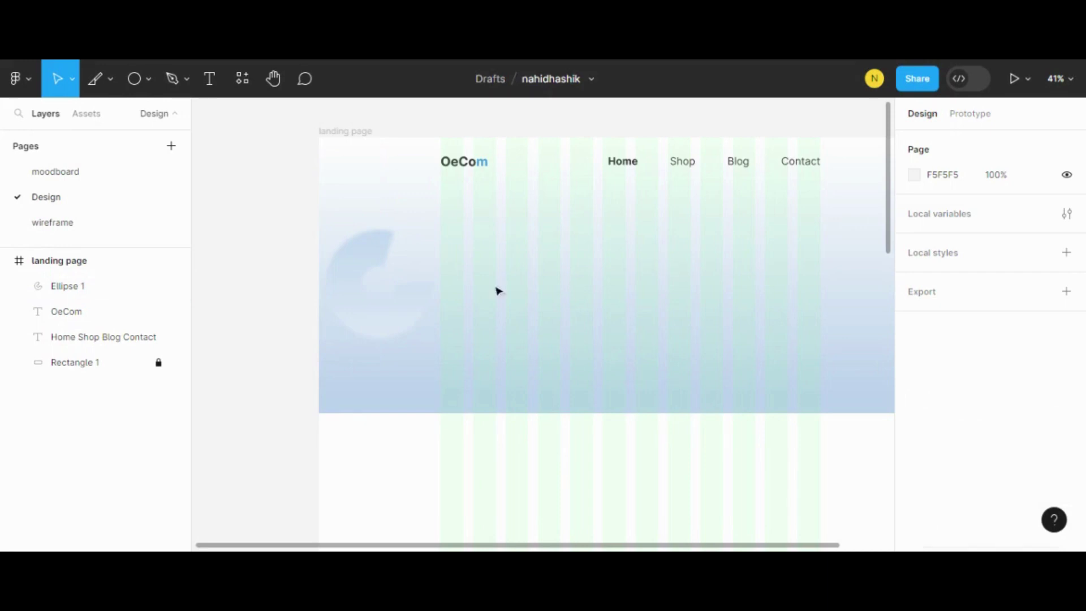
pyautogui.click(379, 283)
pyautogui.click(1047, 431)
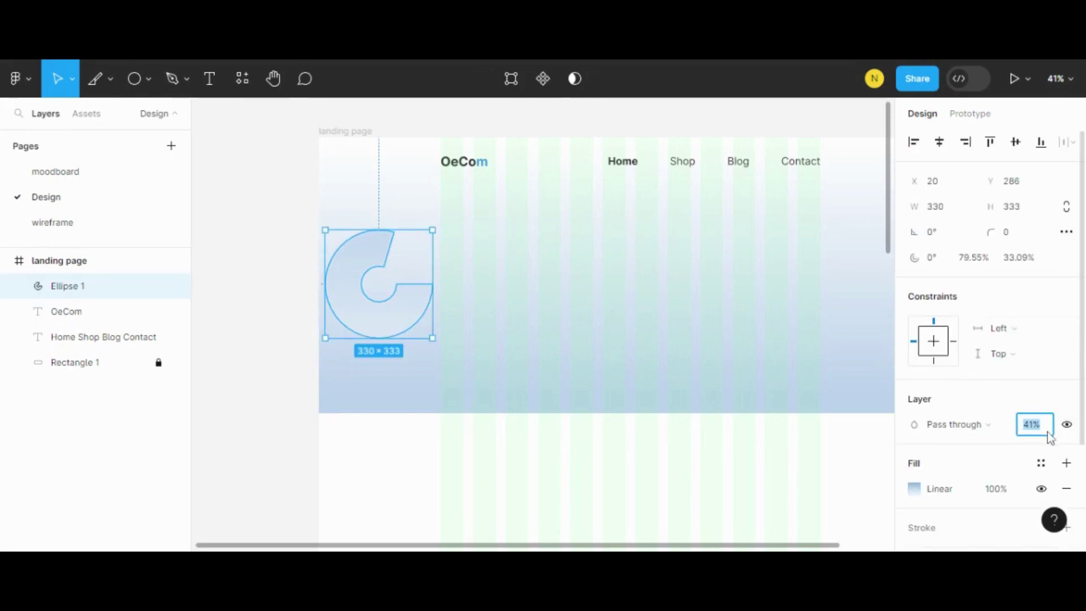
pyautogui.write('15')
pyautogui.press('Return')
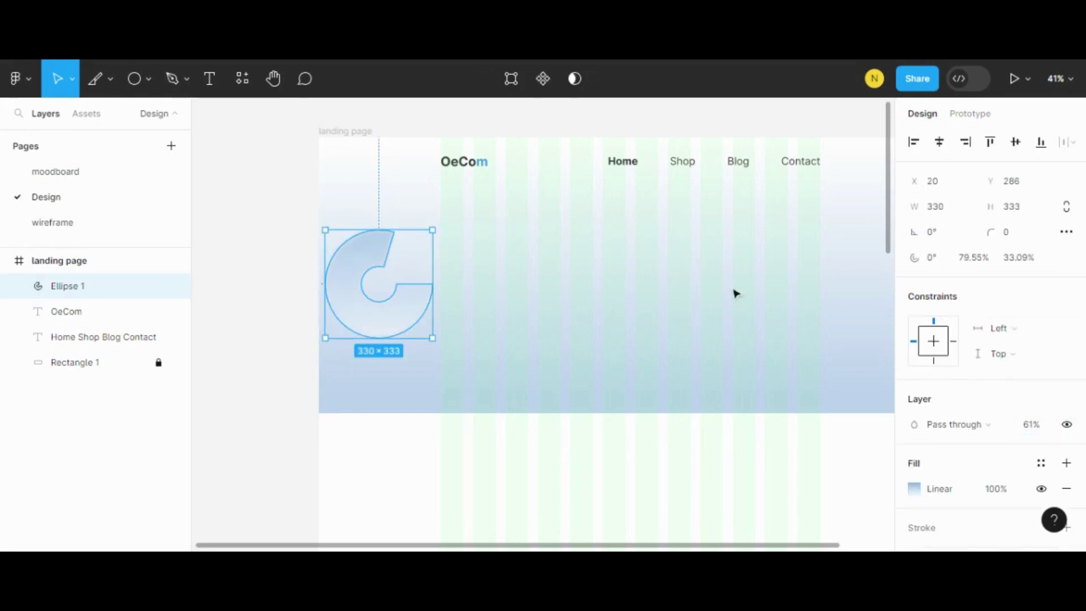
pyautogui.click(649, 226)
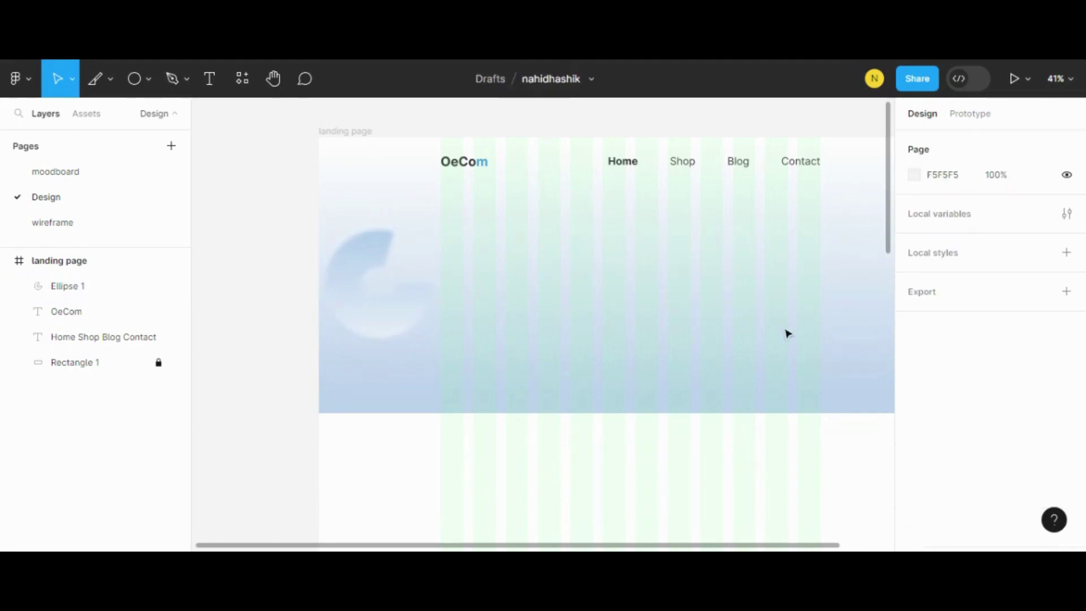
# Step: Try 10% opacity, then settle the ellipse at 41%
pyautogui.click(370, 317)
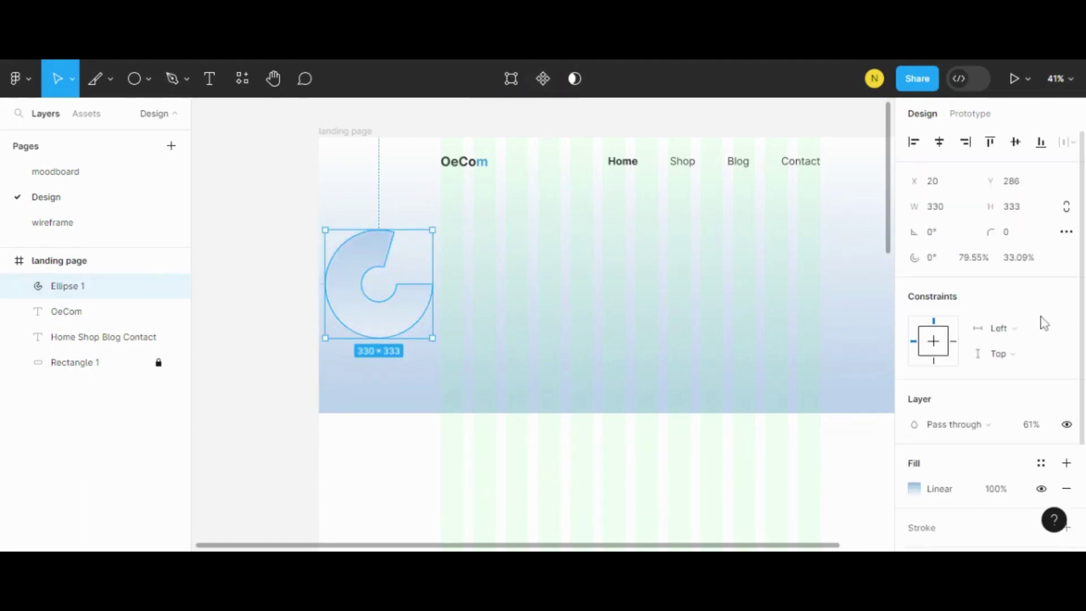
pyautogui.click(1035, 427)
pyautogui.write('10')
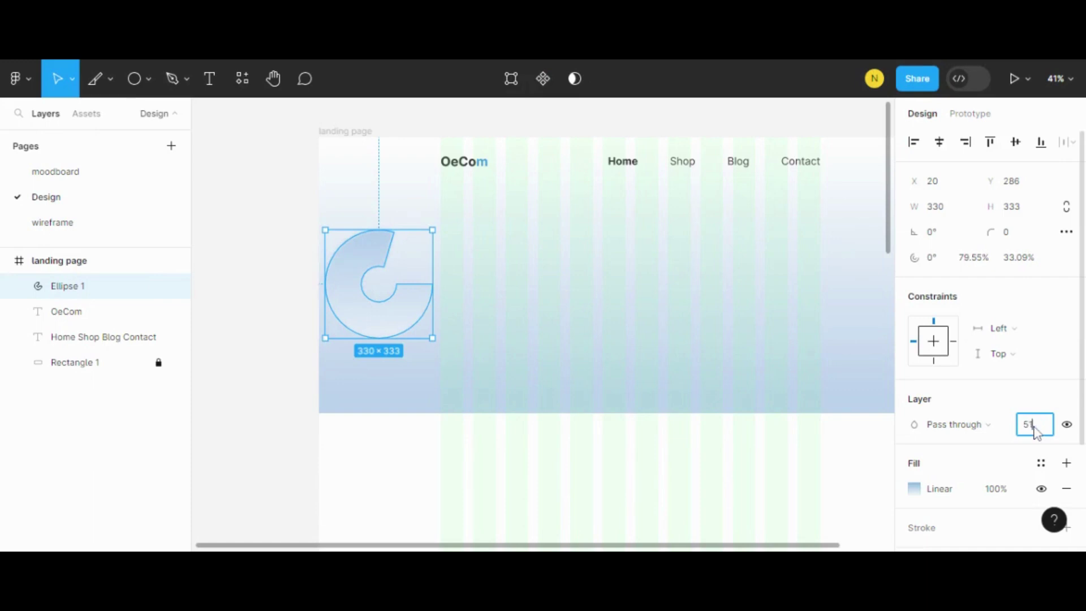
pyautogui.press('Return')
pyautogui.click(540, 258)
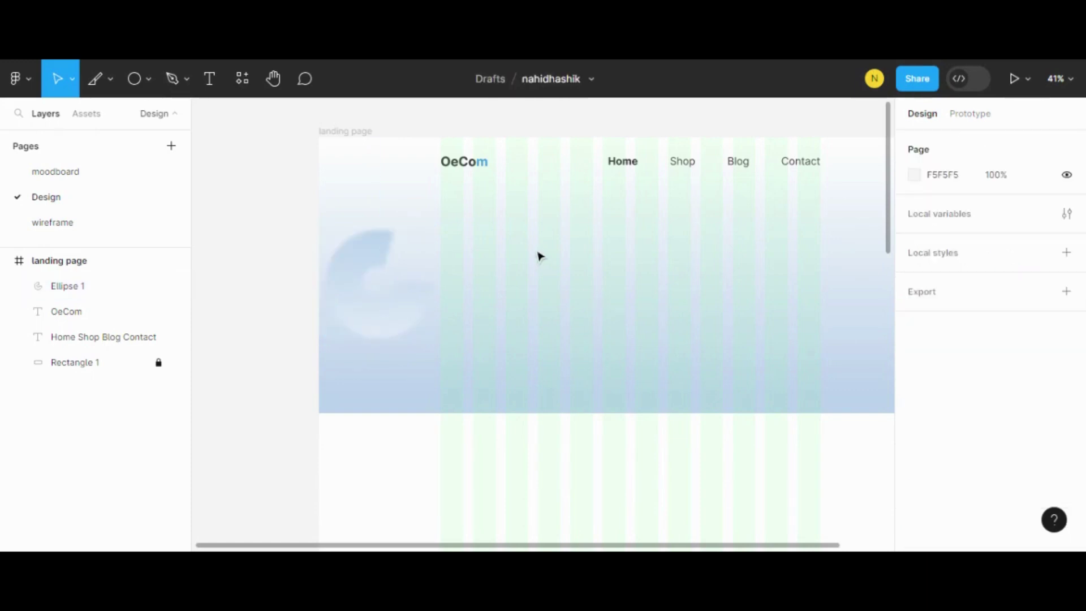
pyautogui.click(403, 285)
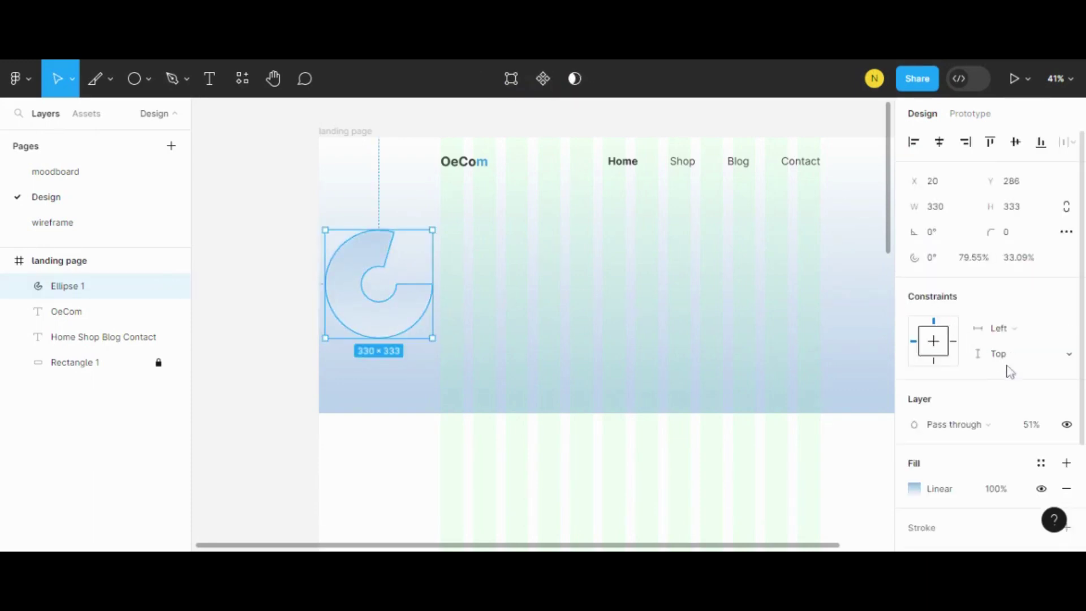
pyautogui.click(1039, 428)
pyautogui.write('1')
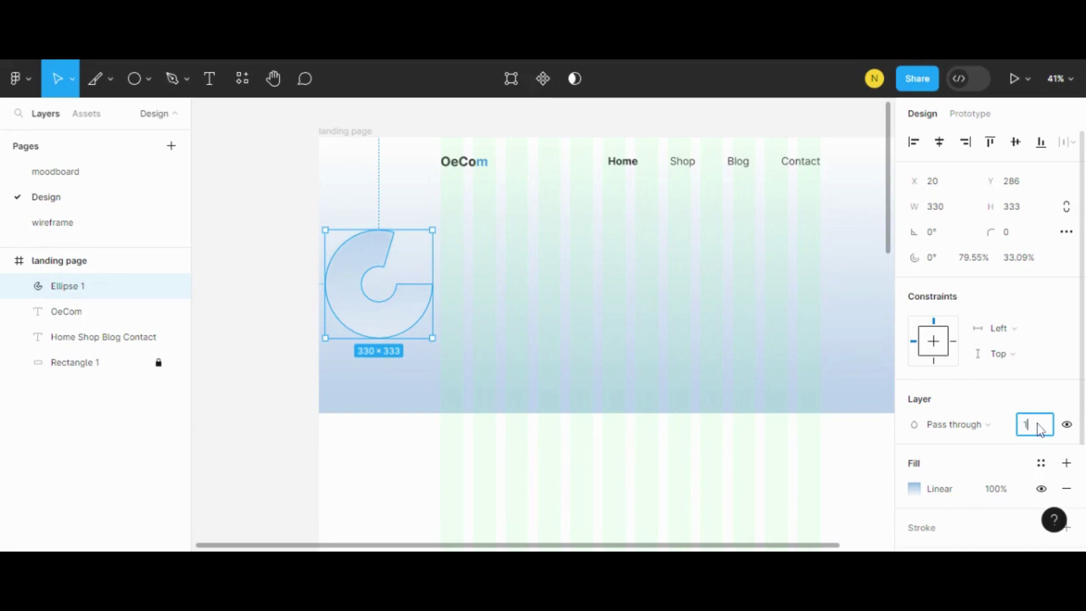
pyautogui.press('BackSpace')
pyautogui.write('41')
pyautogui.press('Return')
pyautogui.click(643, 295)
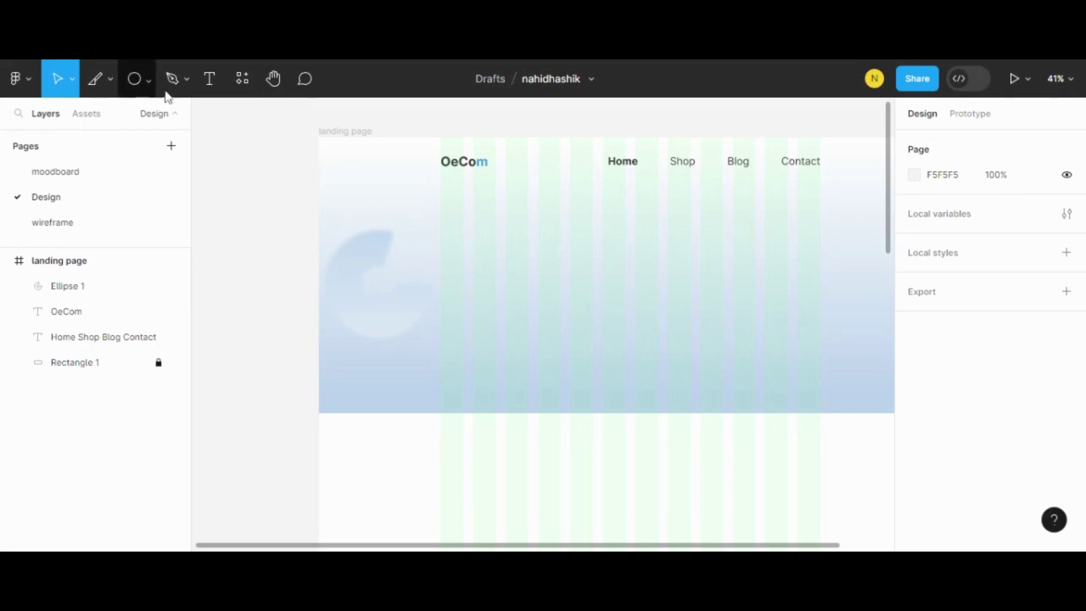
# Step: Draw a text box right of the ellipse, paste Lorem Ipsum, and set it to Inter Regular
pyautogui.click(209, 79)
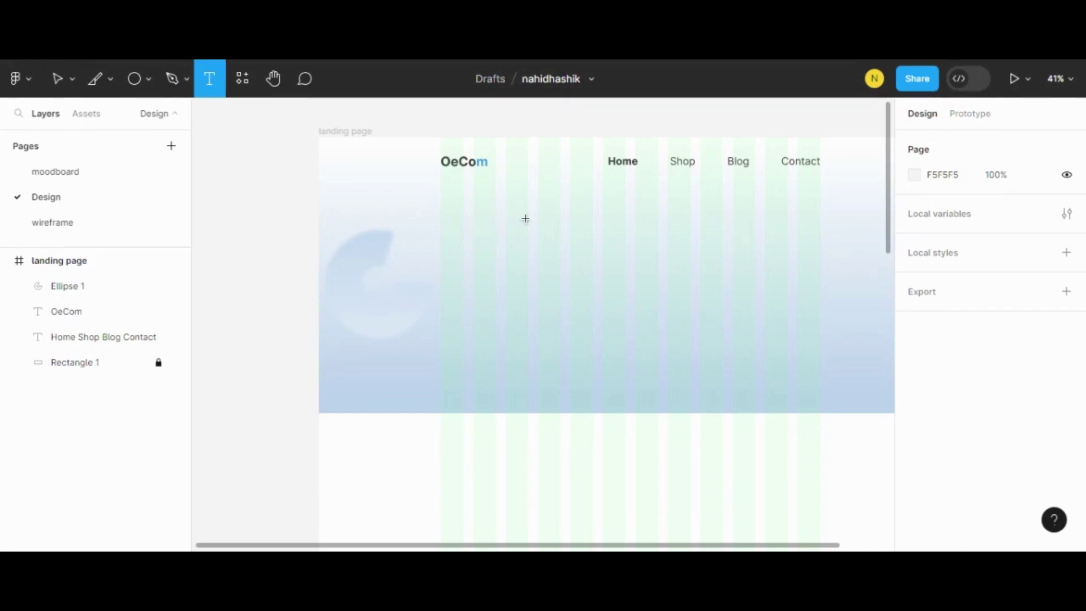
pyautogui.moveTo(561, 224); pyautogui.dragTo(825, 268)
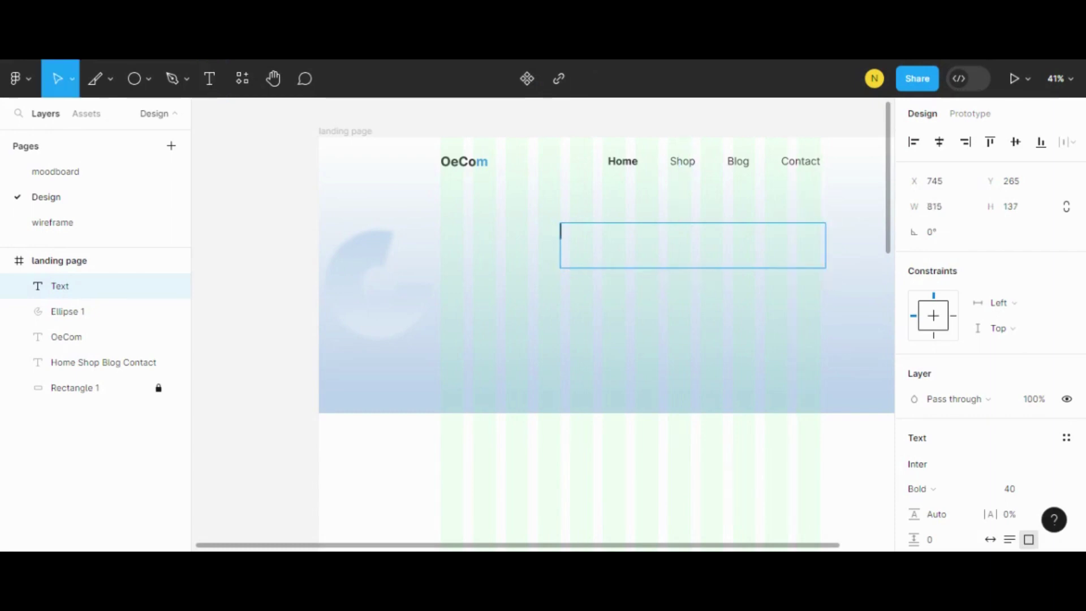
pyautogui.write("Lorem Ipsum is simply dummy text of the printing and typesetting industry. Lorem Ipsum has been the industry's standard dummy text ever since the")
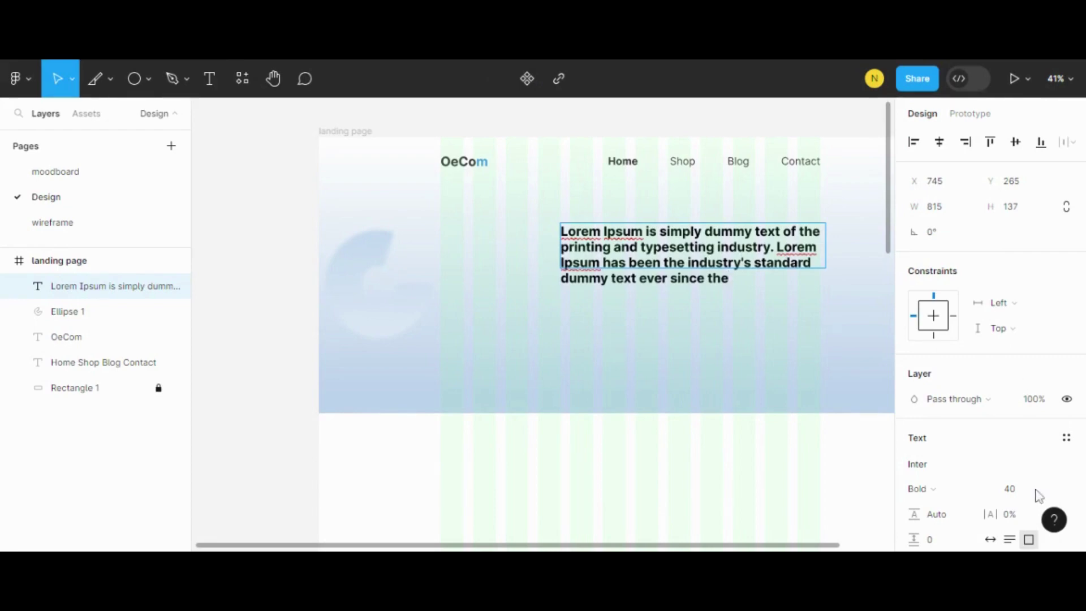
pyautogui.click(981, 490)
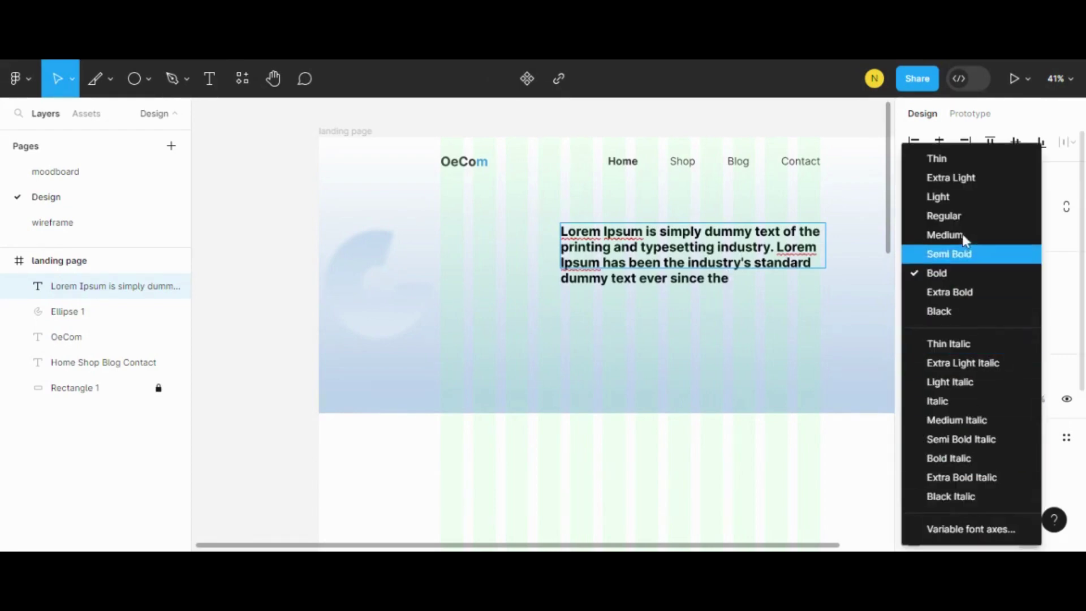
pyautogui.click(959, 215)
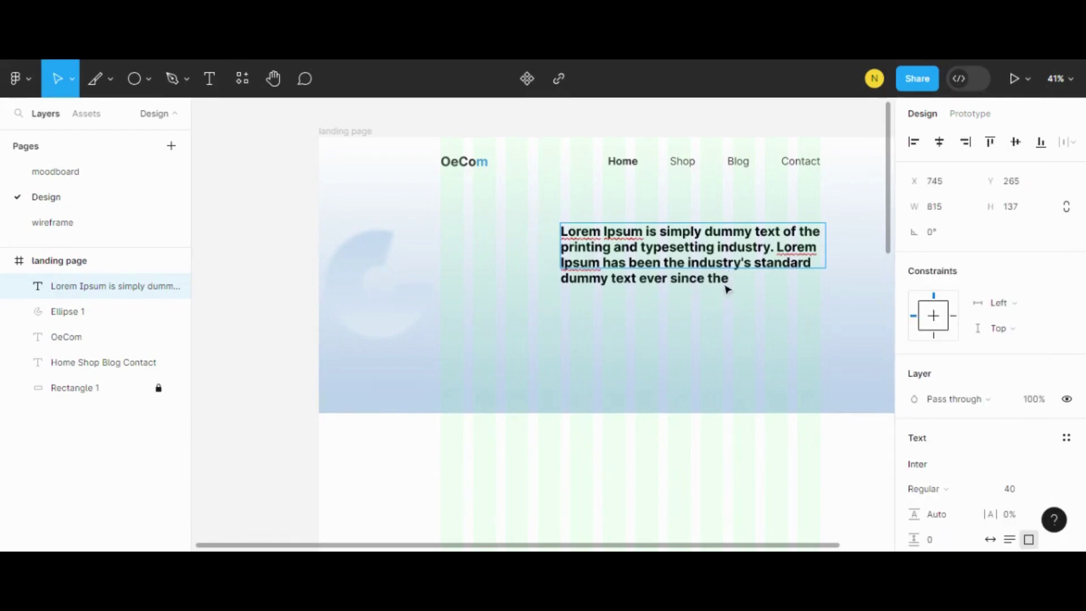
pyautogui.hotkey('ctrl', 'a')
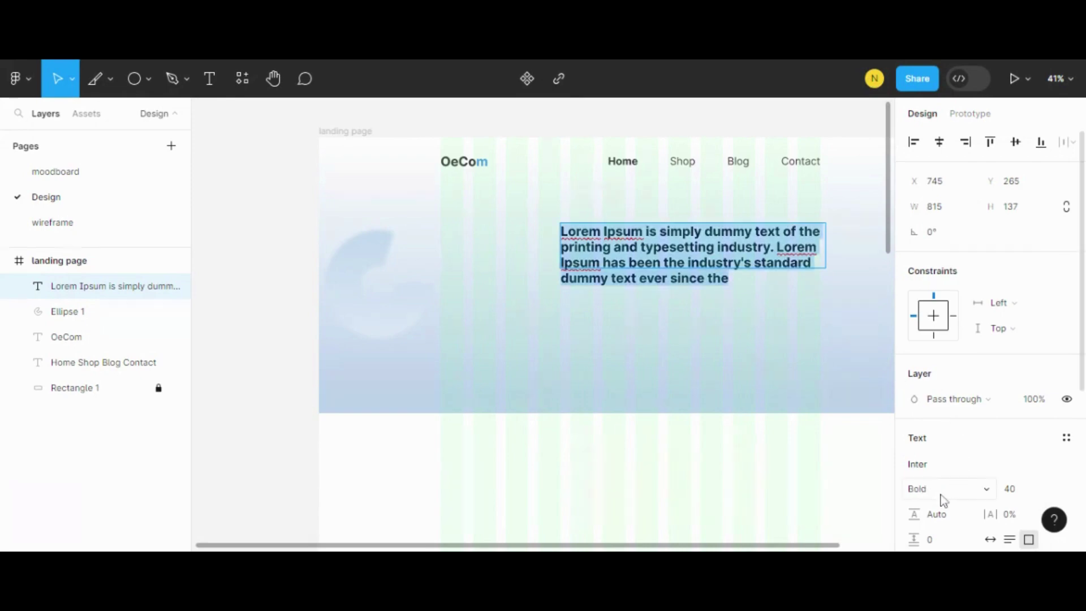
pyautogui.click(919, 489)
pyautogui.click(944, 217)
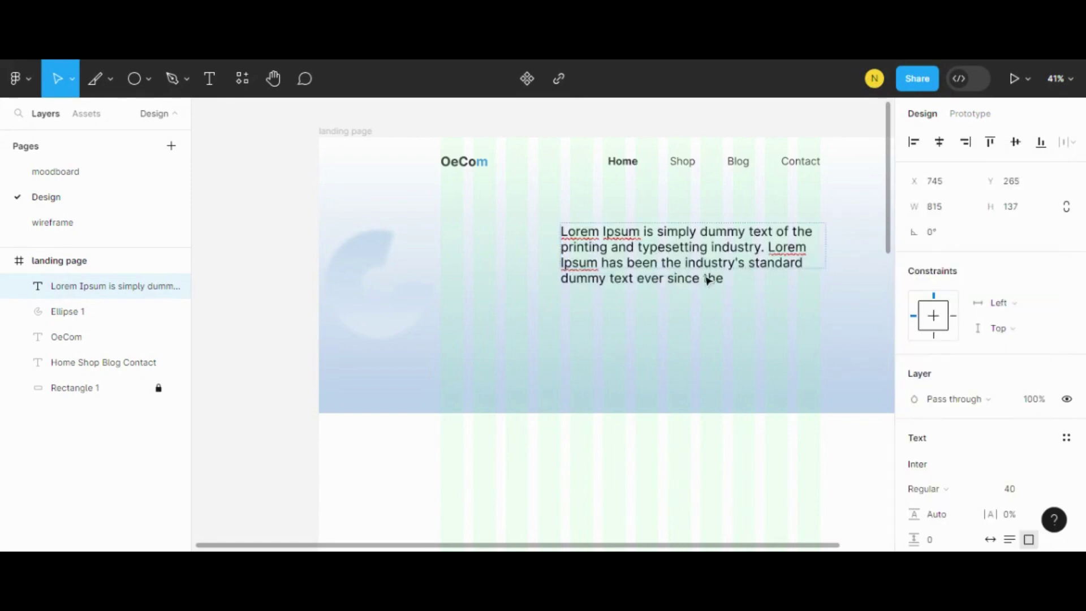
# Step: Exit text editing and nudge the paragraph slightly right and down
pyautogui.press('Escape')
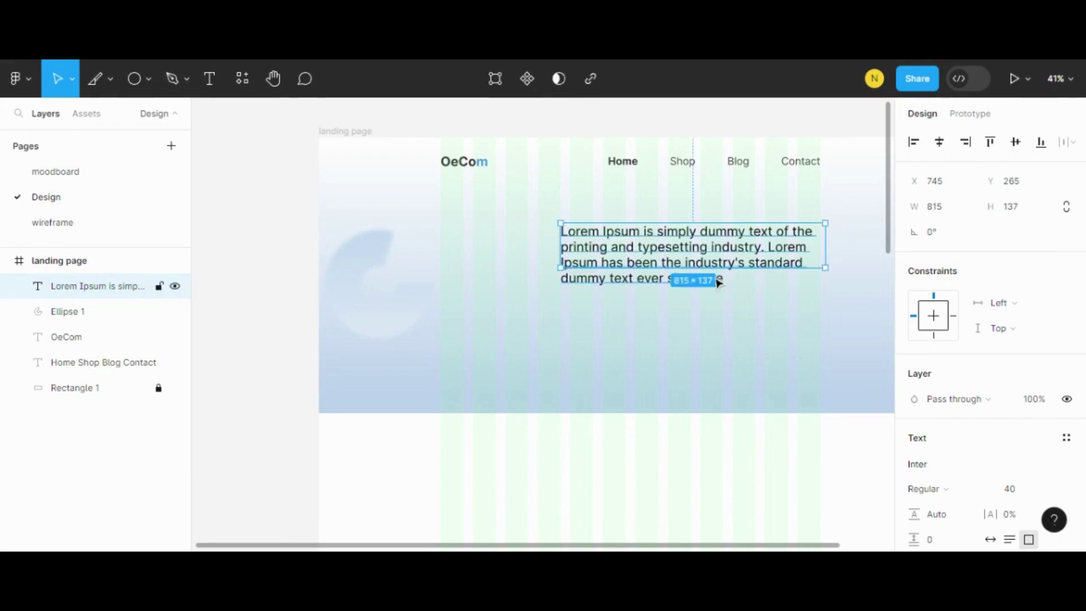
pyautogui.press('Return')
pyautogui.press('Escape')
pyautogui.press('Return')
pyautogui.press('Escape')
pyautogui.press('Return')
pyautogui.press('Escape')
pyautogui.press('Right')
pyautogui.press('Right')
pyautogui.press('Right')
pyautogui.press('Down')
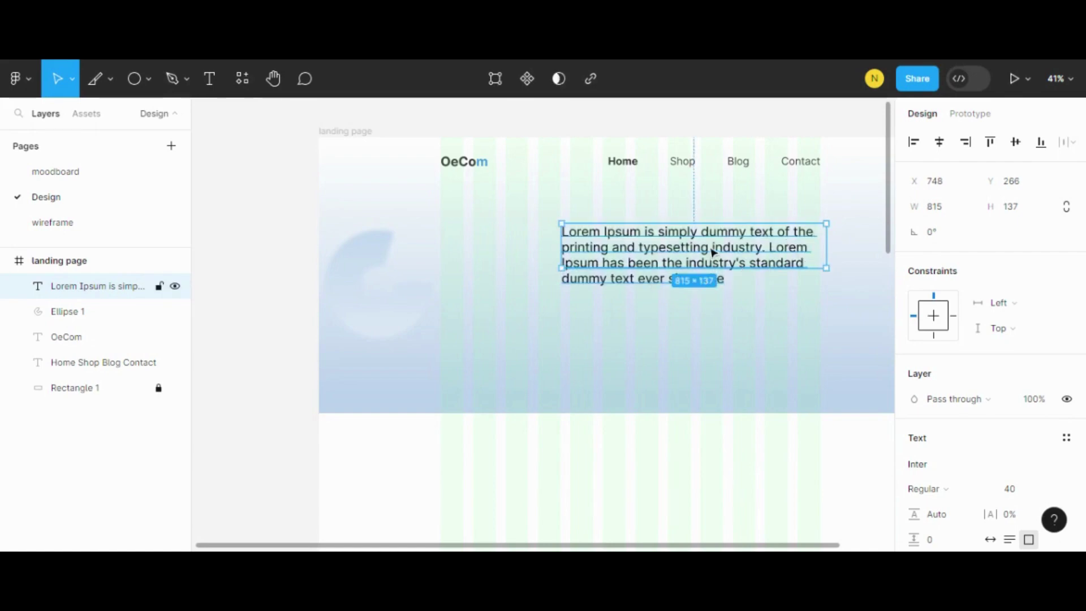
# Step: Delete some trailing words of the paragraph, then undo to restore the full text
pyautogui.doubleClick(628, 232)
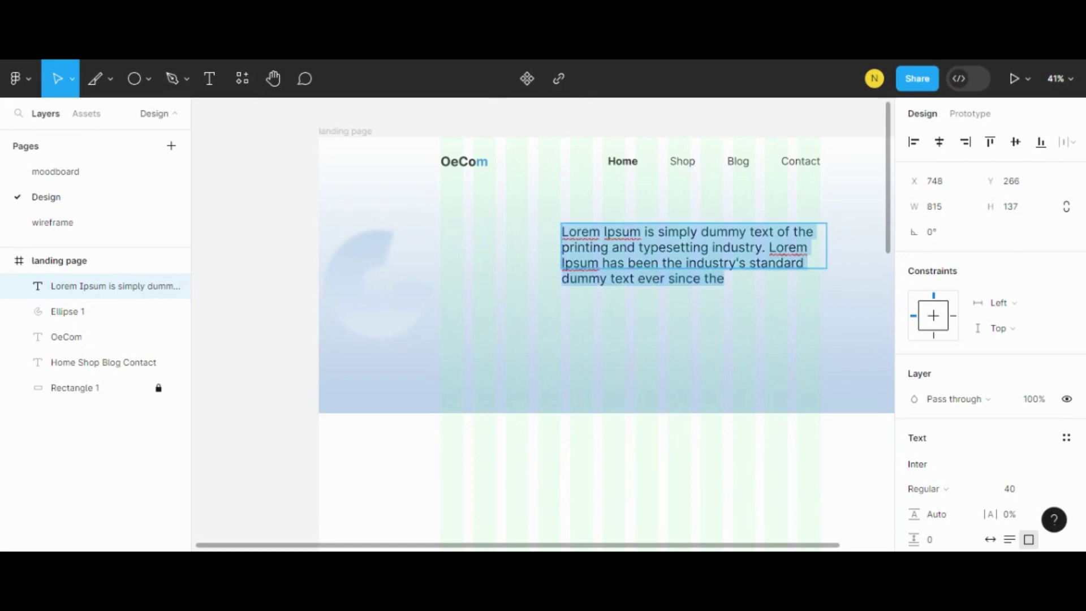
pyautogui.click(634, 247)
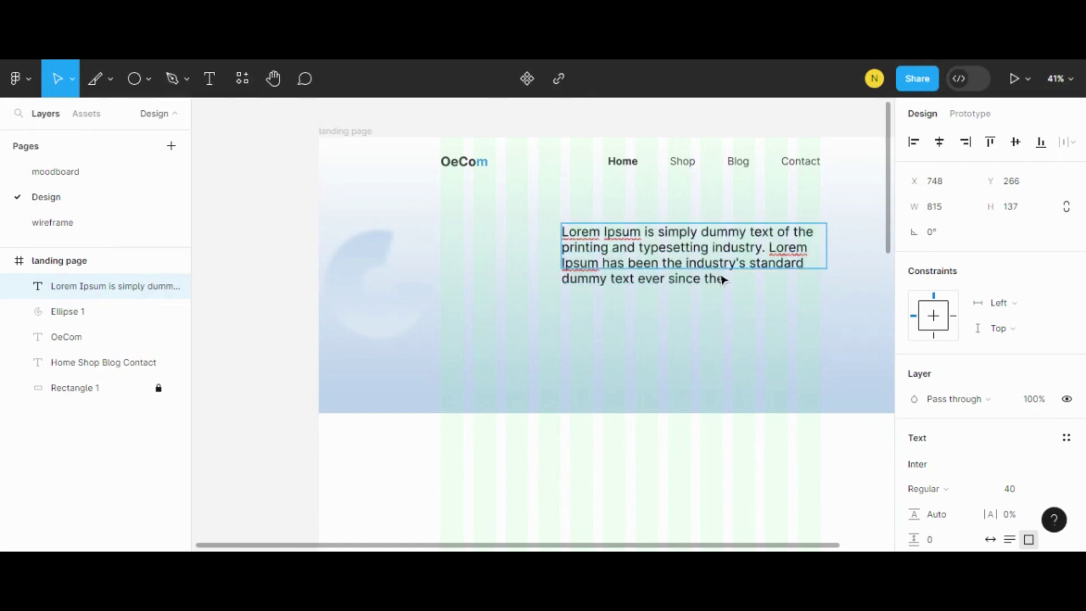
pyautogui.press('Down')
pyautogui.press('Down')
pyautogui.press('Right')
pyautogui.press('Right')
pyautogui.press('Right')
pyautogui.press('Right')
pyautogui.press('Right')
pyautogui.press('Right')
pyautogui.press('Right')
pyautogui.press('Right')
pyautogui.press('BackSpace')
pyautogui.press('BackSpace')
pyautogui.press('BackSpace')
pyautogui.press('BackSpace')
pyautogui.press('BackSpace')
pyautogui.press('BackSpace')
pyautogui.press('BackSpace')
pyautogui.press('BackSpace')
pyautogui.press('BackSpace')
pyautogui.press('BackSpace')
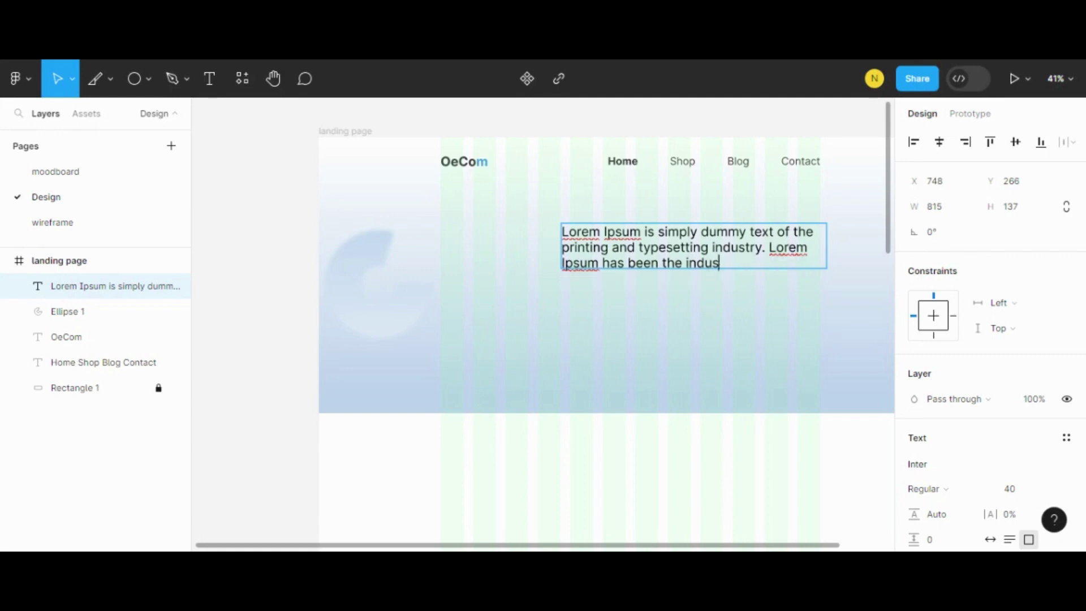
pyautogui.press('BackSpace')
pyautogui.press('BackSpace')
pyautogui.press('BackSpace')
pyautogui.press('BackSpace')
pyautogui.press('BackSpace')
pyautogui.press('BackSpace')
pyautogui.press('BackSpace')
pyautogui.press('BackSpace')
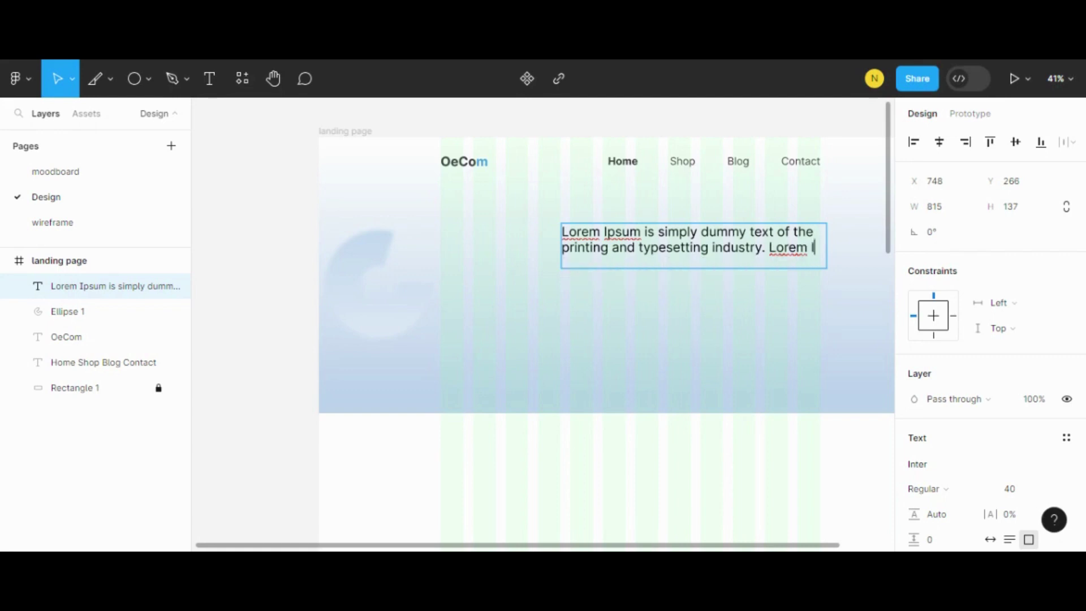
pyautogui.press('BackSpace')
pyautogui.press('BackSpace')
pyautogui.press('BackSpace')
pyautogui.press('BackSpace')
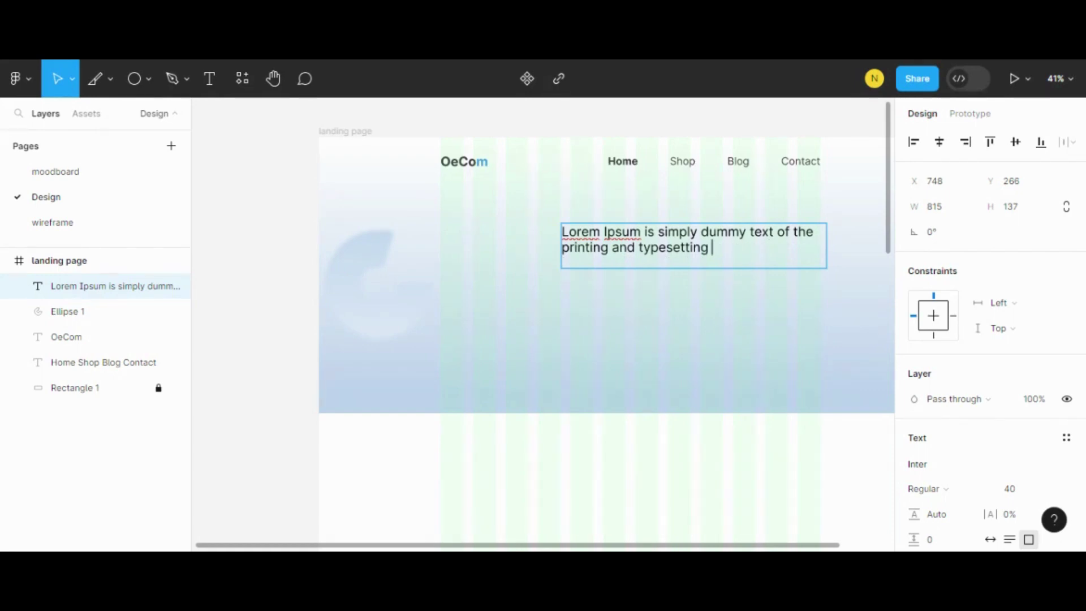
pyautogui.hotkey('ctrl', 'z')
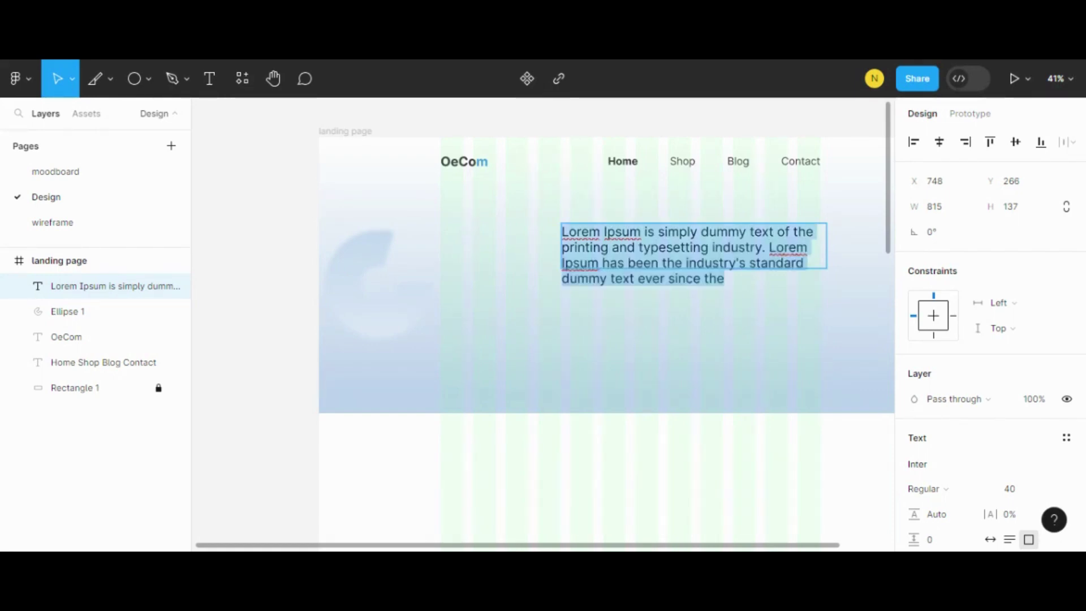
pyautogui.press('Escape')
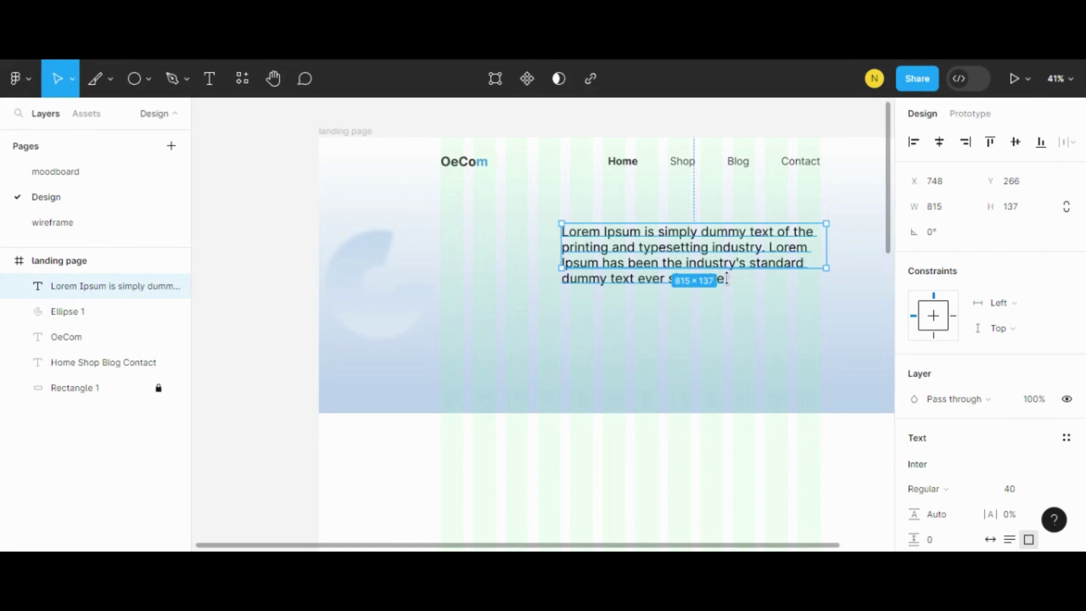
# Step: Cut the paragraph back so it ends at 'printing and typesetting industry'
pyautogui.doubleClick(678, 256)
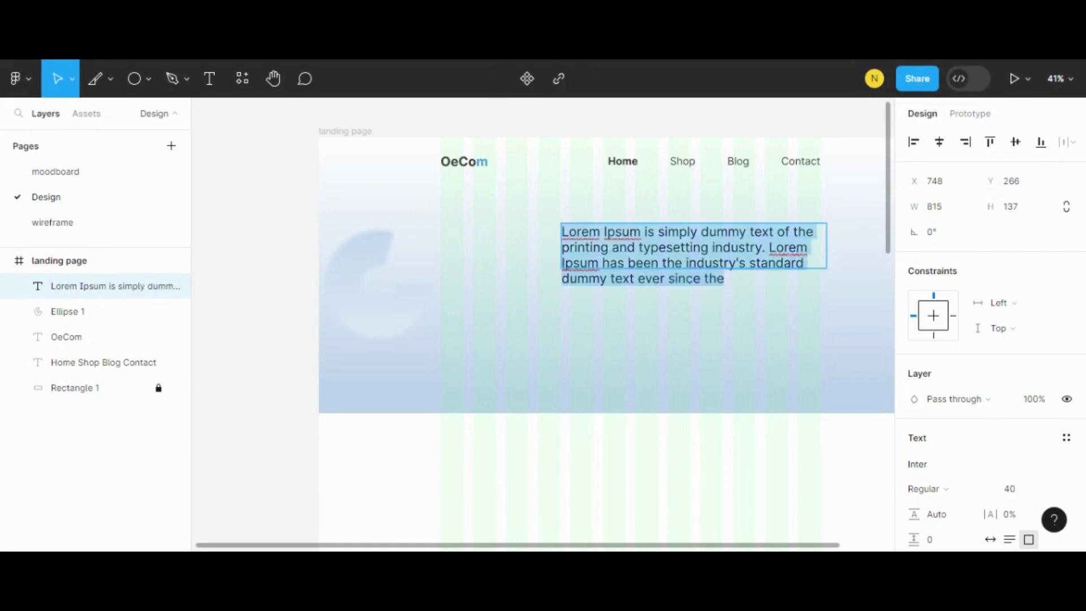
pyautogui.click(672, 247)
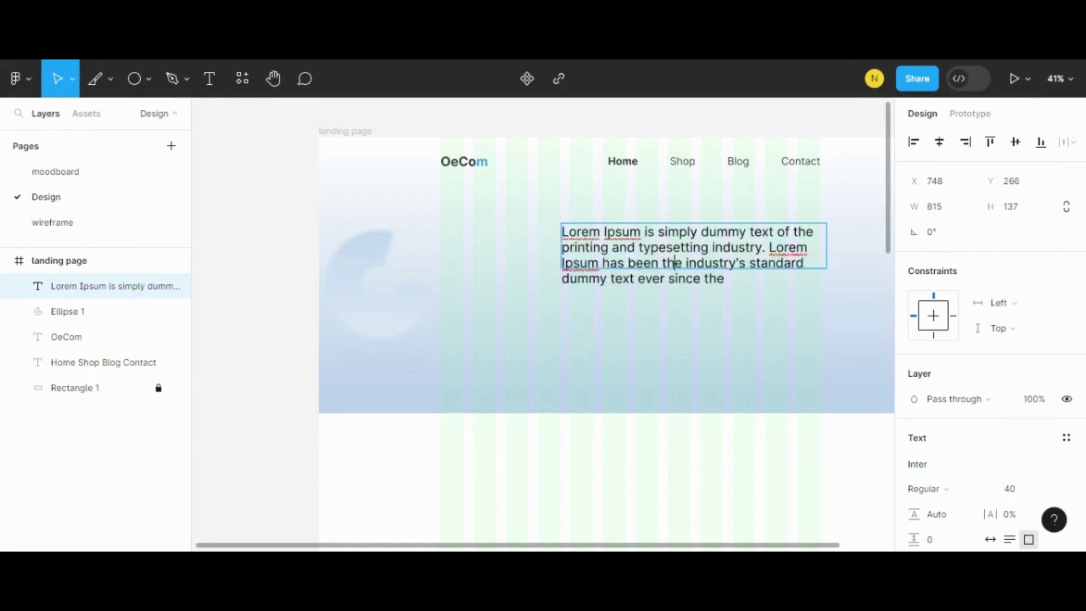
pyautogui.press('Right')
pyautogui.press('Right')
pyautogui.press('Right')
pyautogui.press('Right')
pyautogui.press('Right')
pyautogui.press('Right')
pyautogui.press('Right')
pyautogui.press('BackSpace')
pyautogui.press('BackSpace')
pyautogui.press('BackSpace')
pyautogui.press('BackSpace')
pyautogui.press('BackSpace')
pyautogui.press('BackSpace')
pyautogui.press('BackSpace')
pyautogui.press('BackSpace')
pyautogui.press('BackSpace')
pyautogui.press('BackSpace')
pyautogui.press('BackSpace')
pyautogui.press('BackSpace')
pyautogui.press('BackSpace')
pyautogui.press('BackSpace')
pyautogui.press('BackSpace')
pyautogui.press('BackSpace')
pyautogui.press('BackSpace')
pyautogui.press('BackSpace')
pyautogui.press('BackSpace')
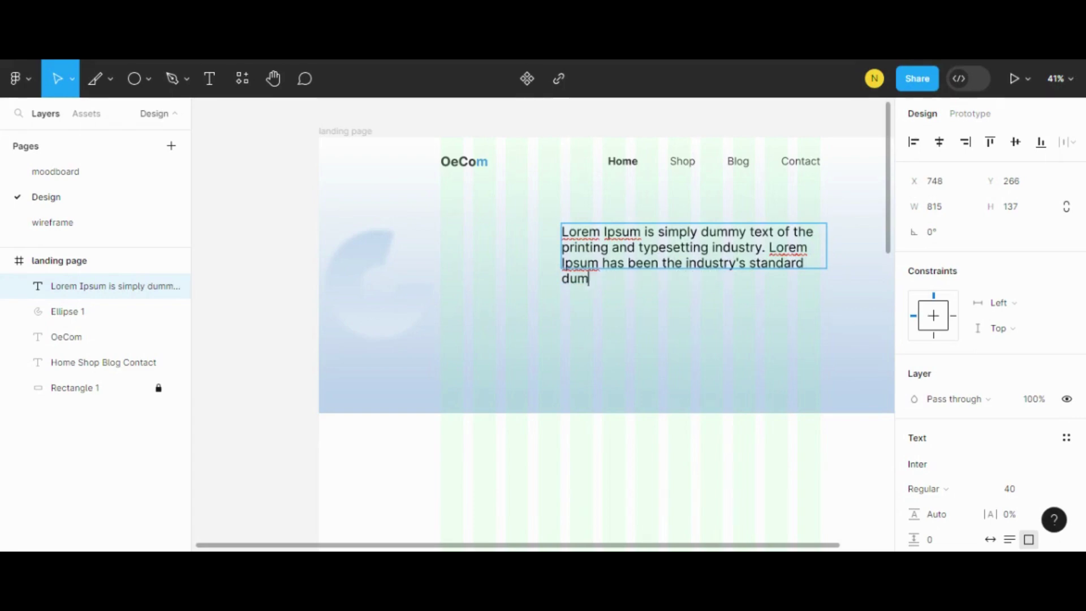
pyautogui.press('BackSpace')
pyautogui.press('BackSpace')
pyautogui.press('BackSpace')
pyautogui.press('BackSpace')
pyautogui.press('BackSpace')
pyautogui.press('BackSpace')
pyautogui.press('BackSpace')
pyautogui.press('BackSpace')
pyautogui.press('BackSpace')
pyautogui.press('BackSpace')
pyautogui.press('BackSpace')
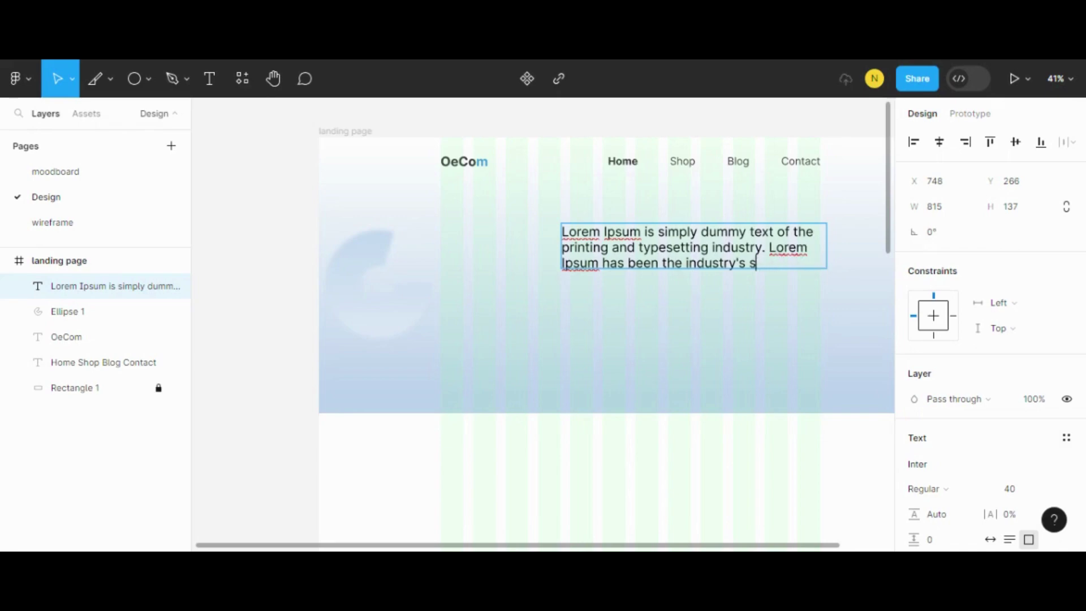
pyautogui.press('BackSpace')
pyautogui.press('BackSpace')
pyautogui.press('BackSpace')
pyautogui.press('BackSpace')
pyautogui.press('BackSpace')
pyautogui.press('BackSpace')
pyautogui.press('BackSpace')
pyautogui.press('BackSpace')
pyautogui.press('BackSpace')
pyautogui.press('BackSpace')
pyautogui.press('BackSpace')
pyautogui.press('BackSpace')
pyautogui.press('BackSpace')
pyautogui.press('BackSpace')
pyautogui.press('BackSpace')
pyautogui.press('BackSpace')
pyautogui.press('BackSpace')
pyautogui.press('BackSpace')
pyautogui.press('BackSpace')
pyautogui.press('BackSpace')
pyautogui.press('BackSpace')
pyautogui.press('BackSpace')
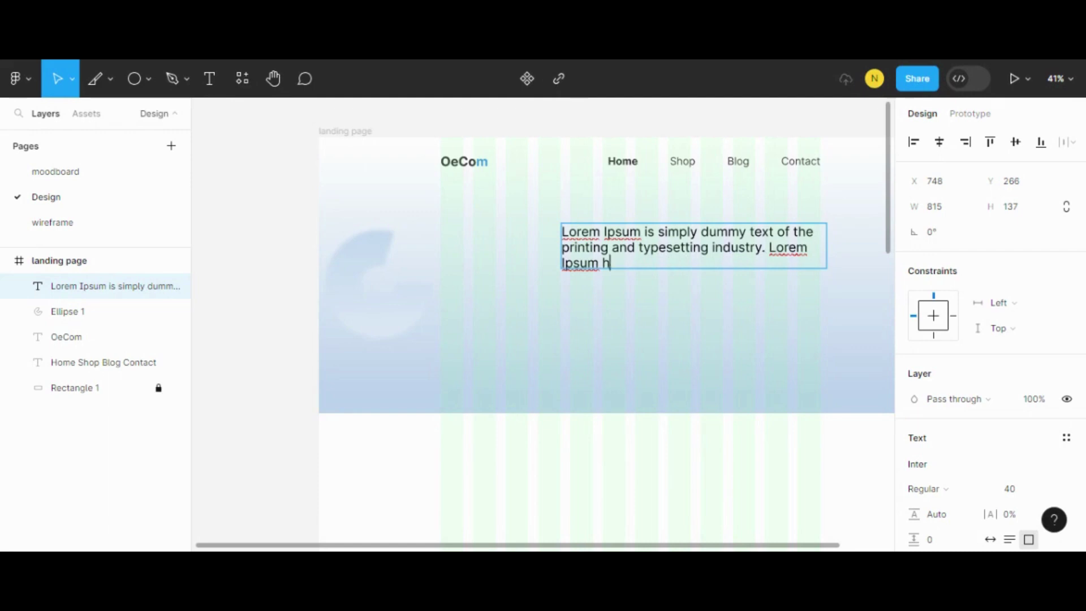
pyautogui.press('BackSpace')
pyautogui.press('BackSpace')
pyautogui.press('BackSpace')
pyautogui.press('BackSpace')
pyautogui.press('BackSpace')
pyautogui.press('BackSpace')
pyautogui.press('BackSpace')
pyautogui.press('BackSpace')
pyautogui.press('BackSpace')
pyautogui.press('BackSpace')
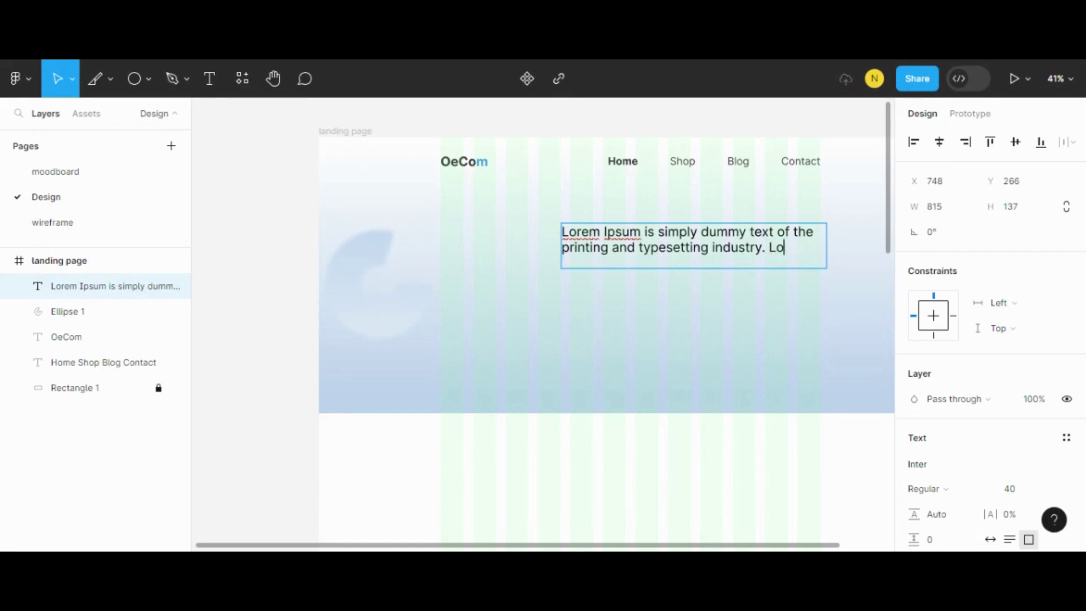
pyautogui.press('BackSpace')
pyautogui.press('BackSpace')
pyautogui.press('BackSpace')
pyautogui.press('BackSpace')
pyautogui.press('Escape')
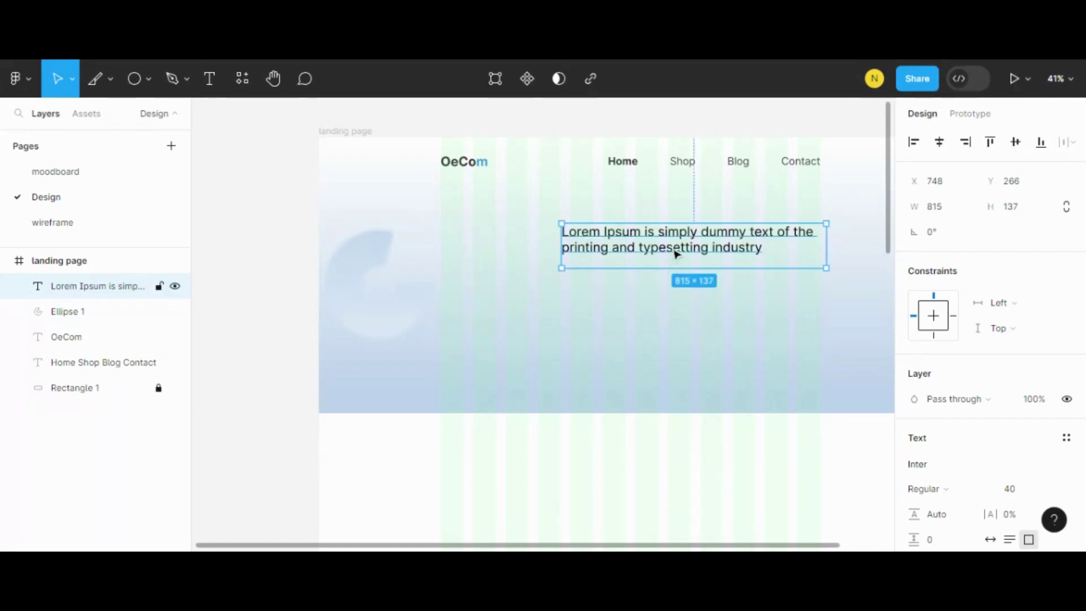
# Step: Drag the paragraph left to X 600, Y 286, level with the ellipse, and reselect it
pyautogui.moveTo(677, 251)
pyautogui.mouseDown()
pyautogui.moveTo(593, 254)
pyautogui.moveTo(626, 257)
pyautogui.mouseUp()
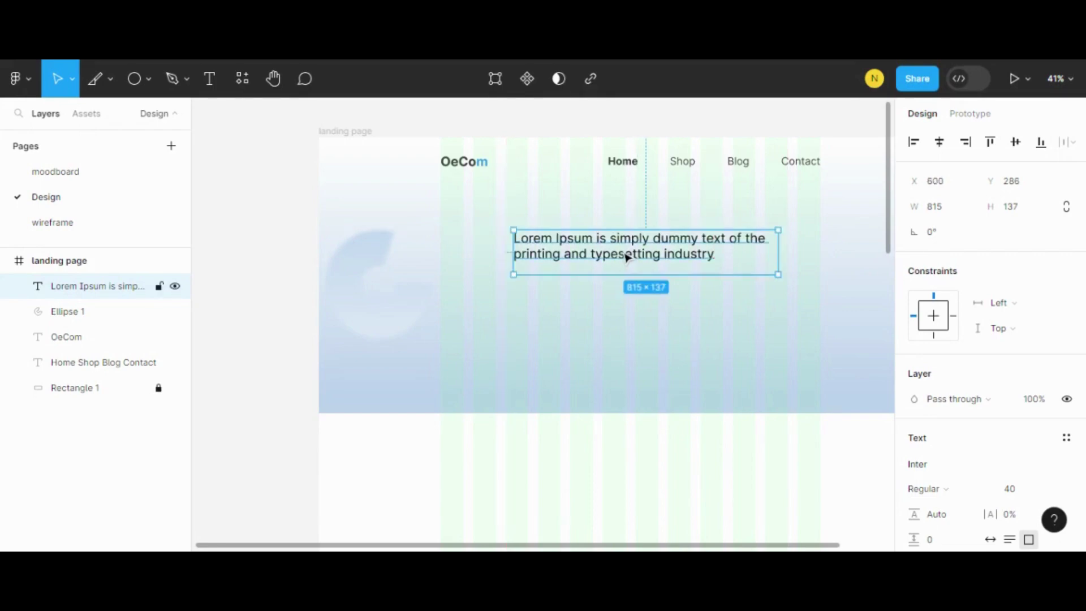
pyautogui.click(625, 333)
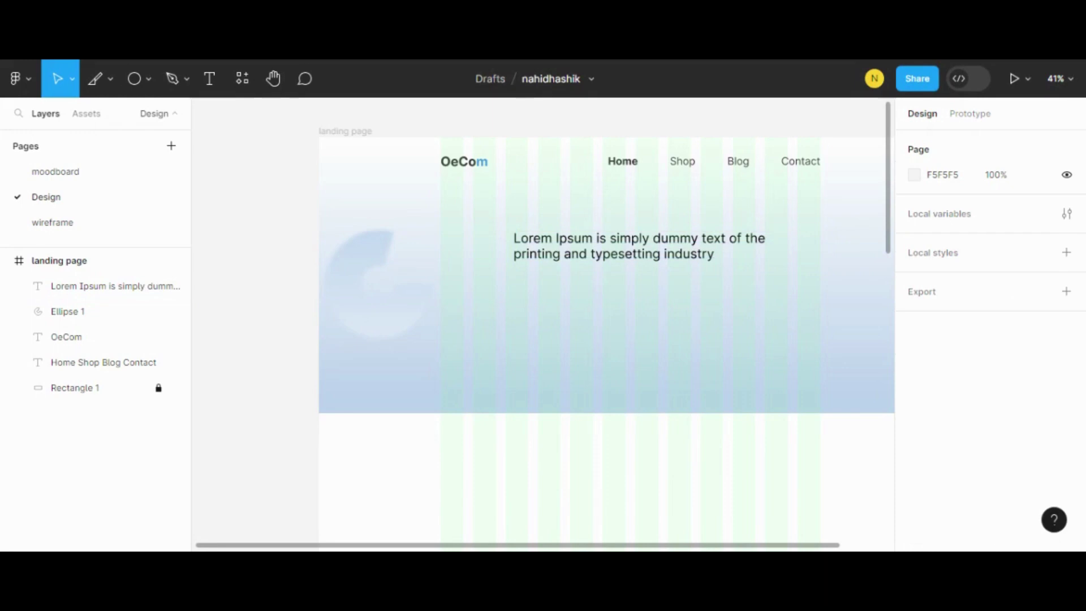
pyautogui.click(613, 260)
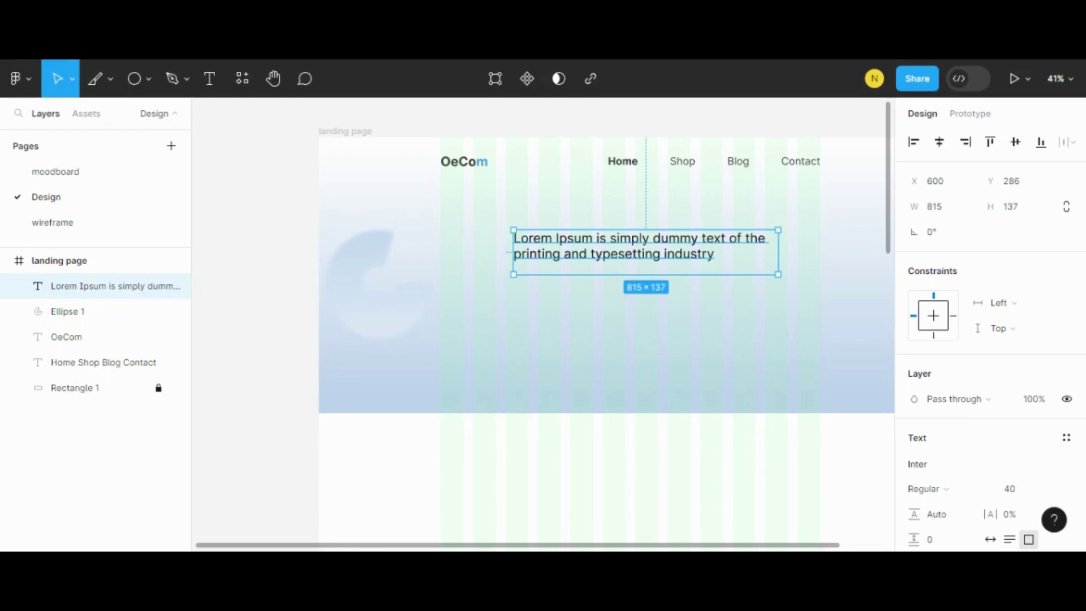
# Step: Set the paragraph to font size 45 in dark grey 333333
pyautogui.doubleClick(659, 245)
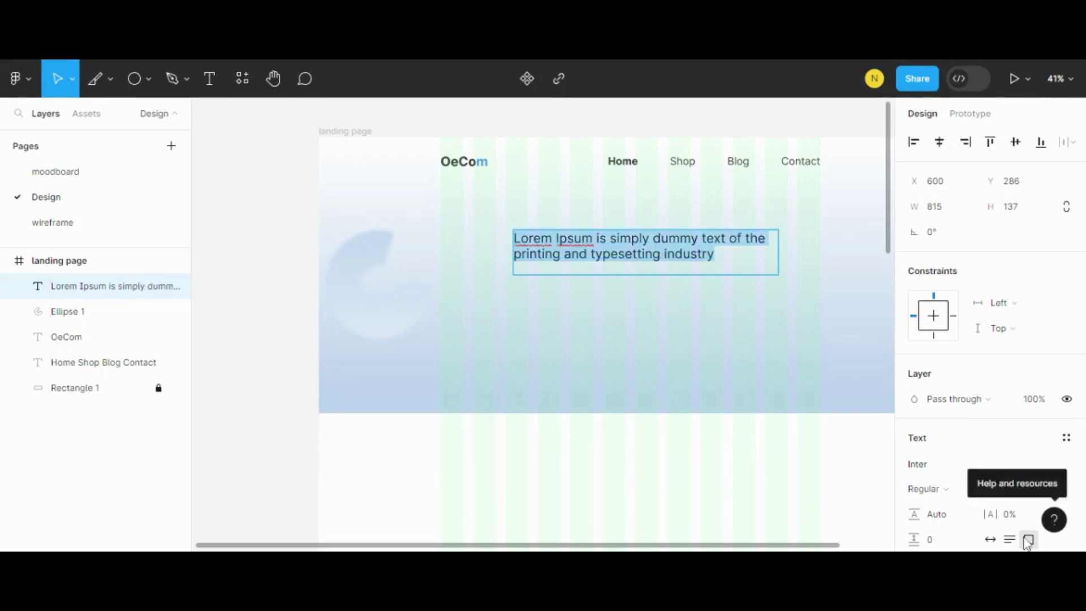
pyautogui.click(1023, 489)
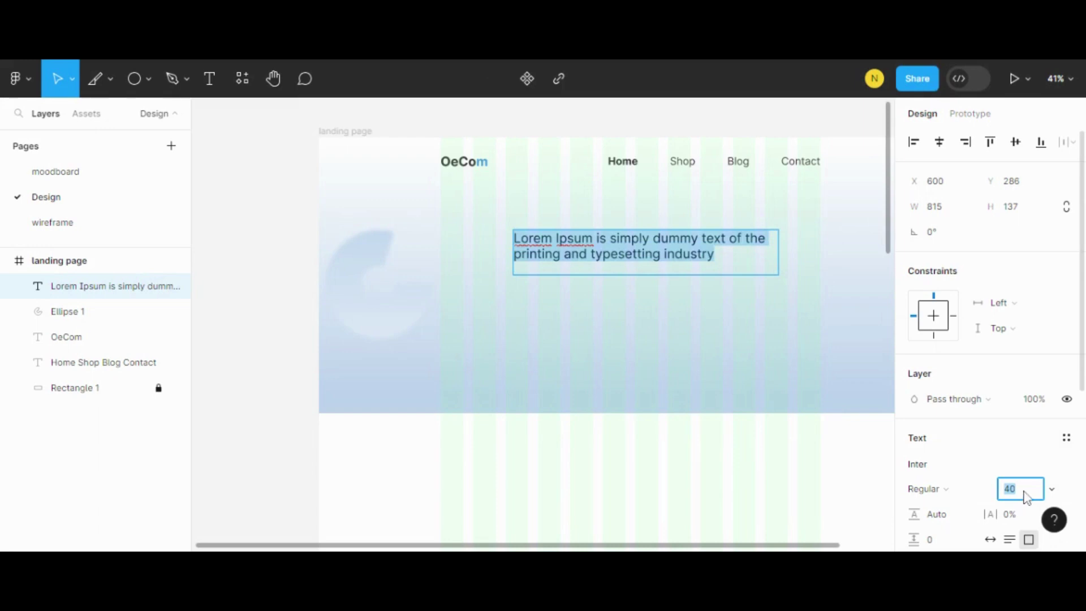
pyautogui.write('45')
pyautogui.press('Return')
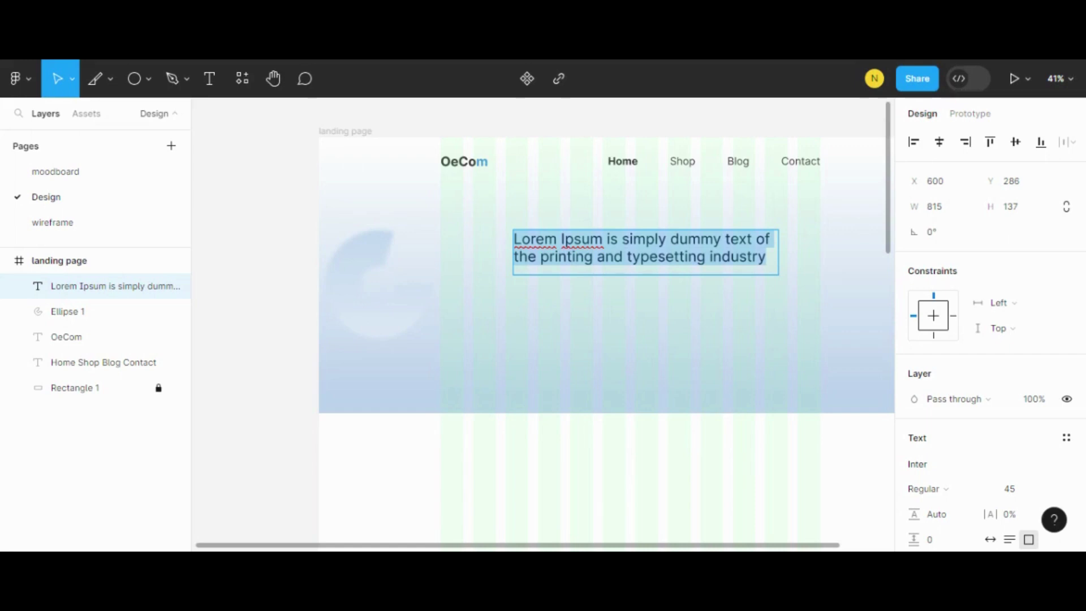
pyautogui.scroll(-4, 989, 463)
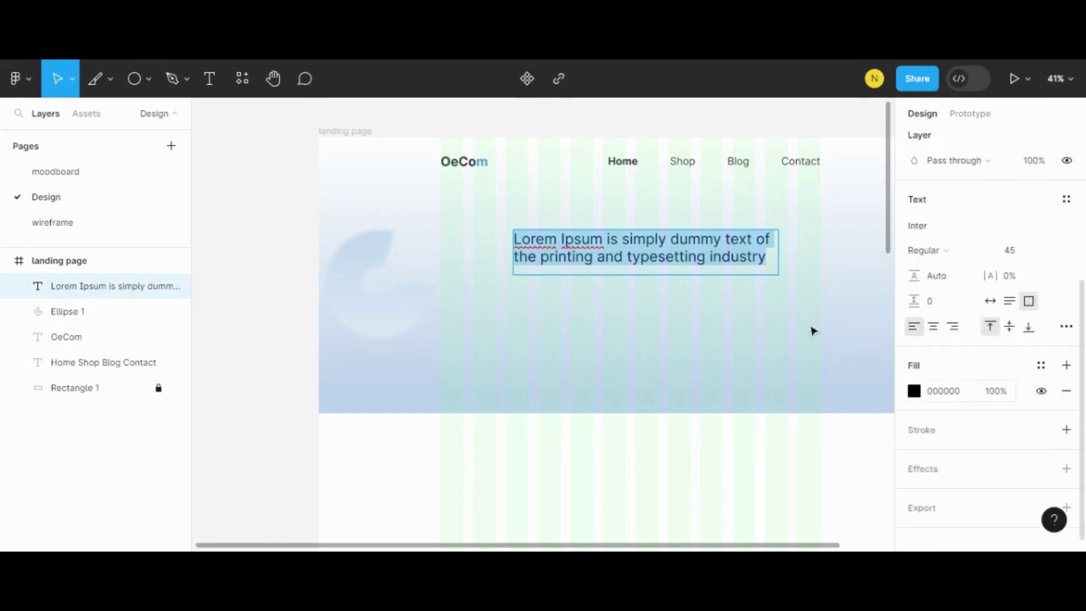
pyautogui.click(934, 398)
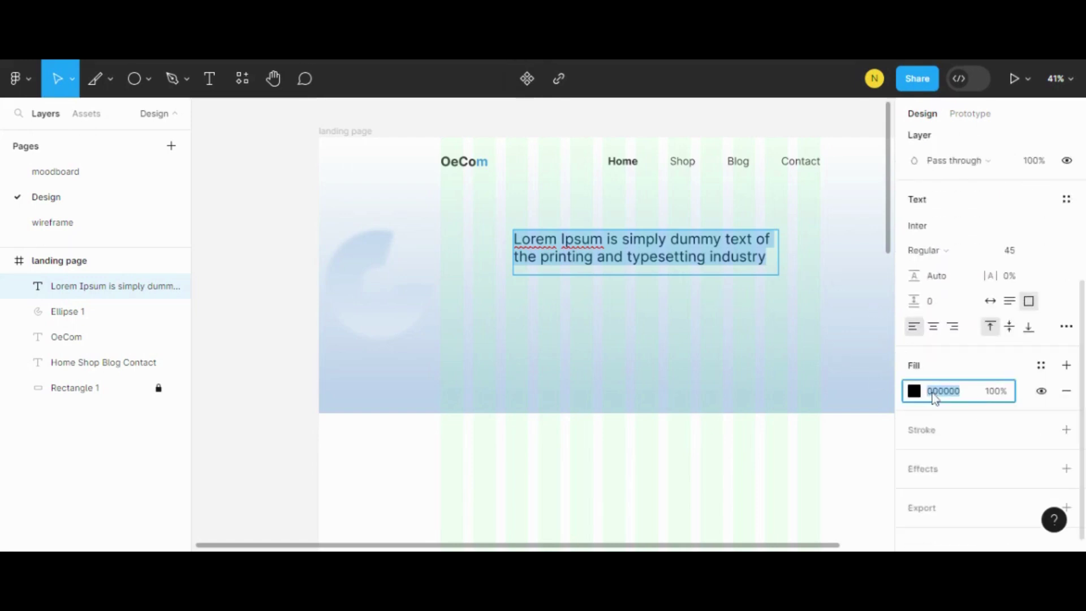
pyautogui.write('333')
pyautogui.press('Return')
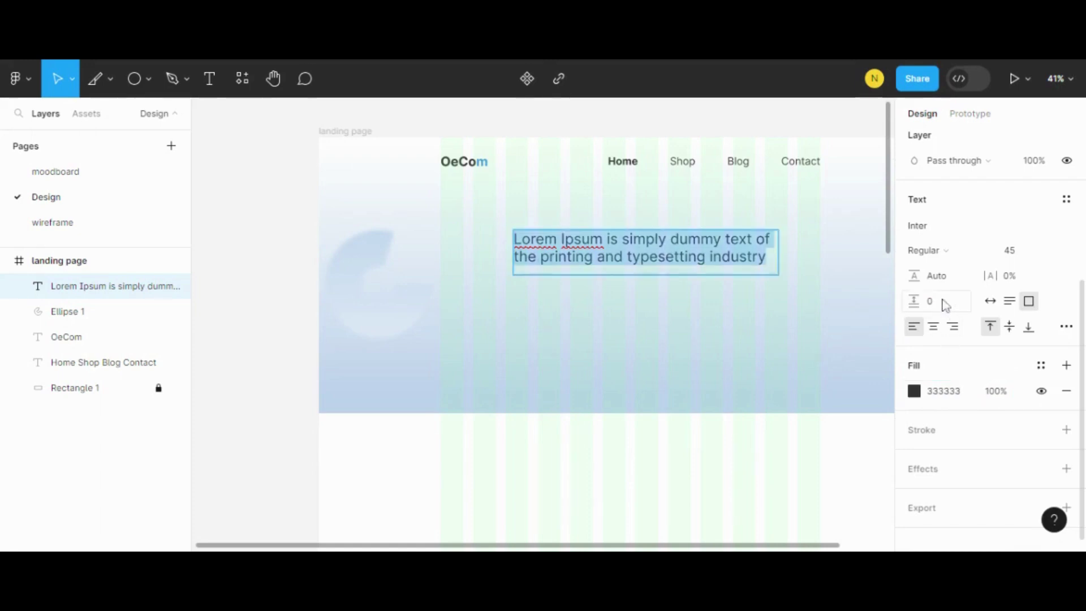
# Step: Set the paragraph's spacing value to 74
pyautogui.click(946, 305)
pyautogui.write('74')
pyautogui.press('Return')
pyautogui.press('Escape')
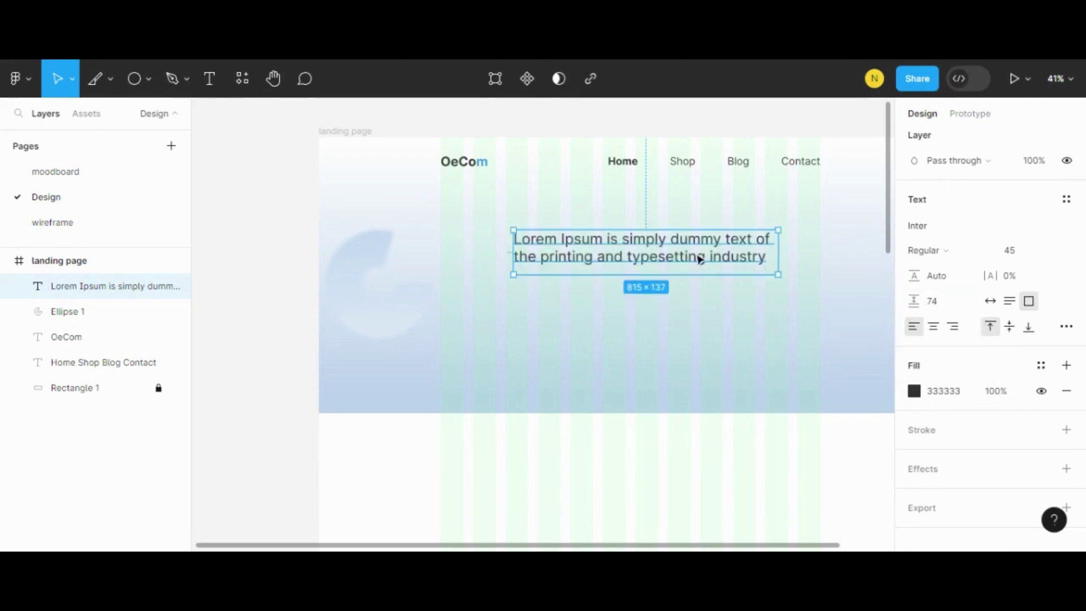
pyautogui.doubleClick(698, 257)
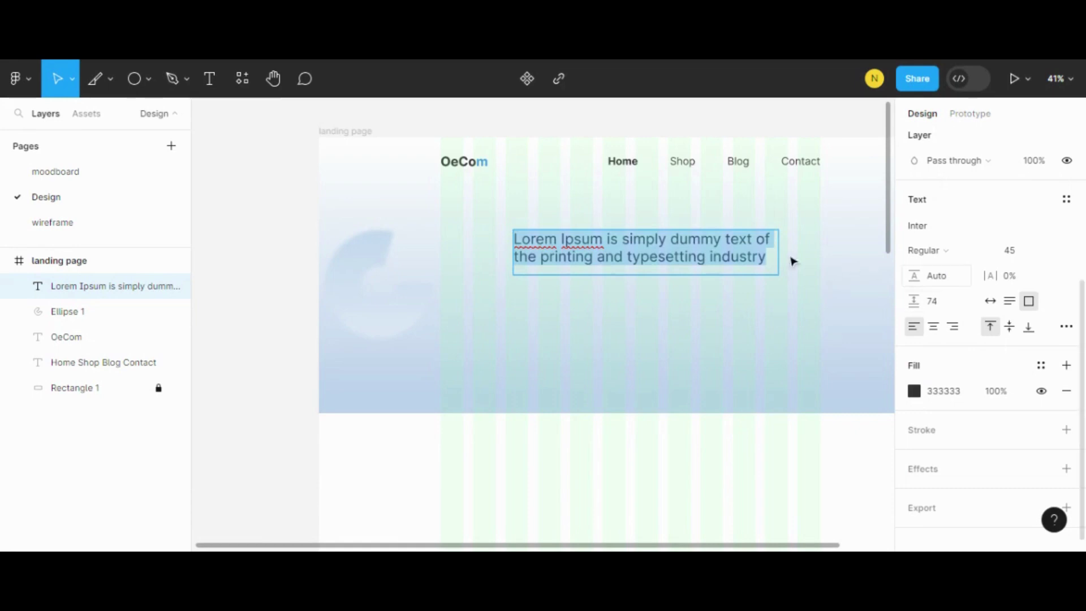
pyautogui.press('Escape')
# Step: Reset paragraph spacing to 0 and change line height from Auto to 74
pyautogui.click(548, 215)
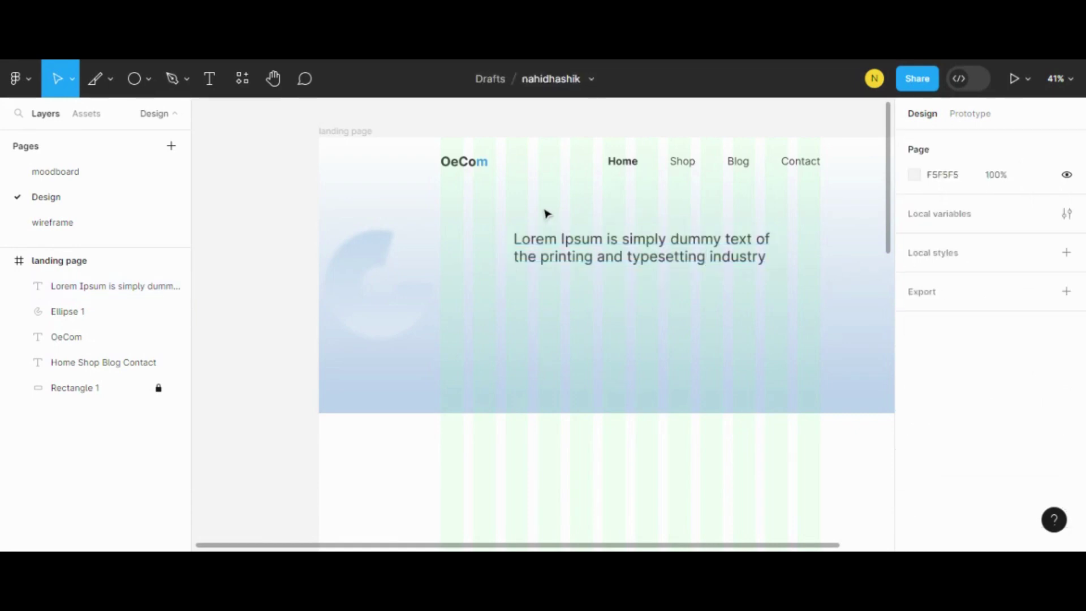
pyautogui.click(626, 259)
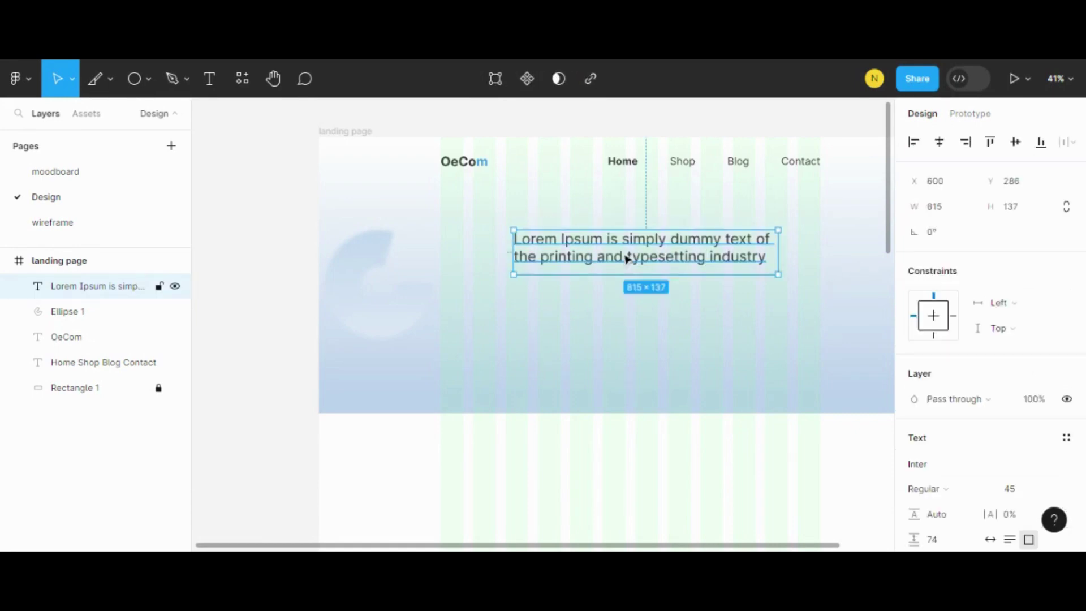
pyautogui.scroll(-2, 981, 341)
pyautogui.scroll(-3, 982, 342)
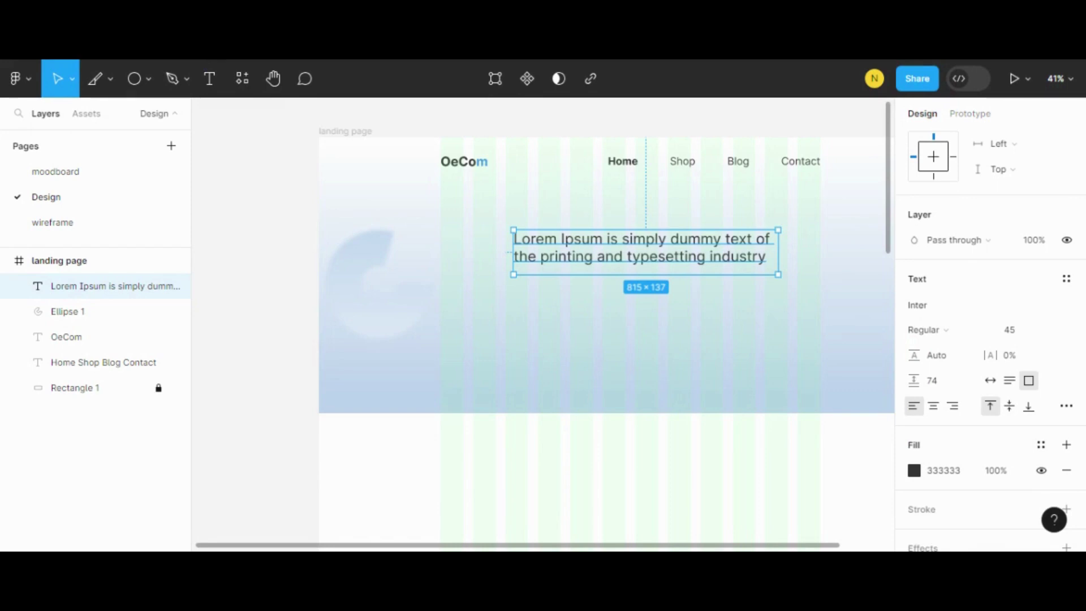
pyautogui.click(949, 384)
pyautogui.write('0')
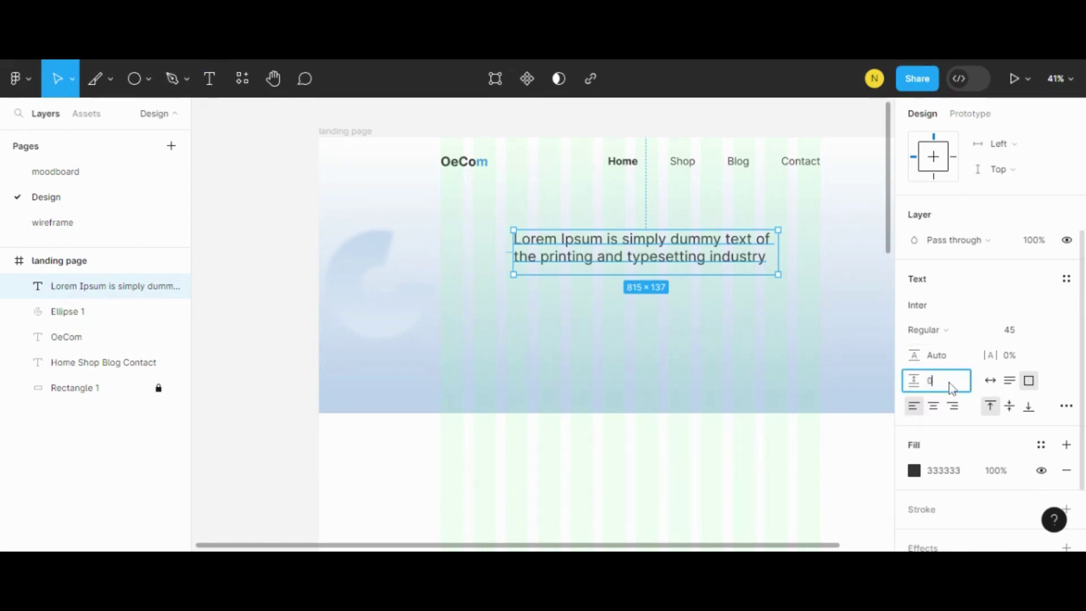
pyautogui.press('Return')
pyautogui.click(950, 362)
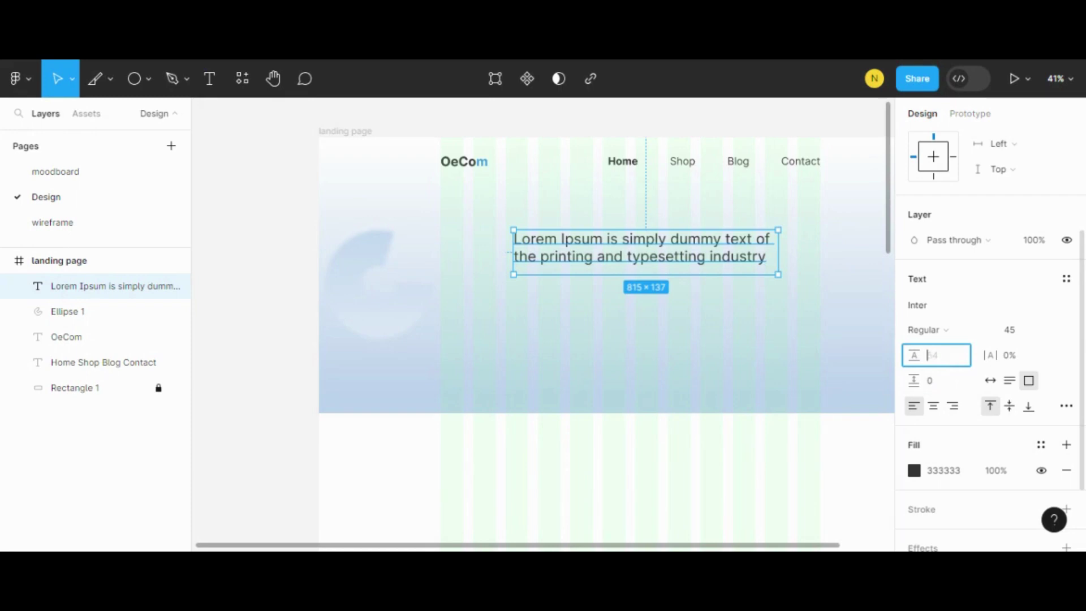
pyautogui.write('74')
pyautogui.press('Return')
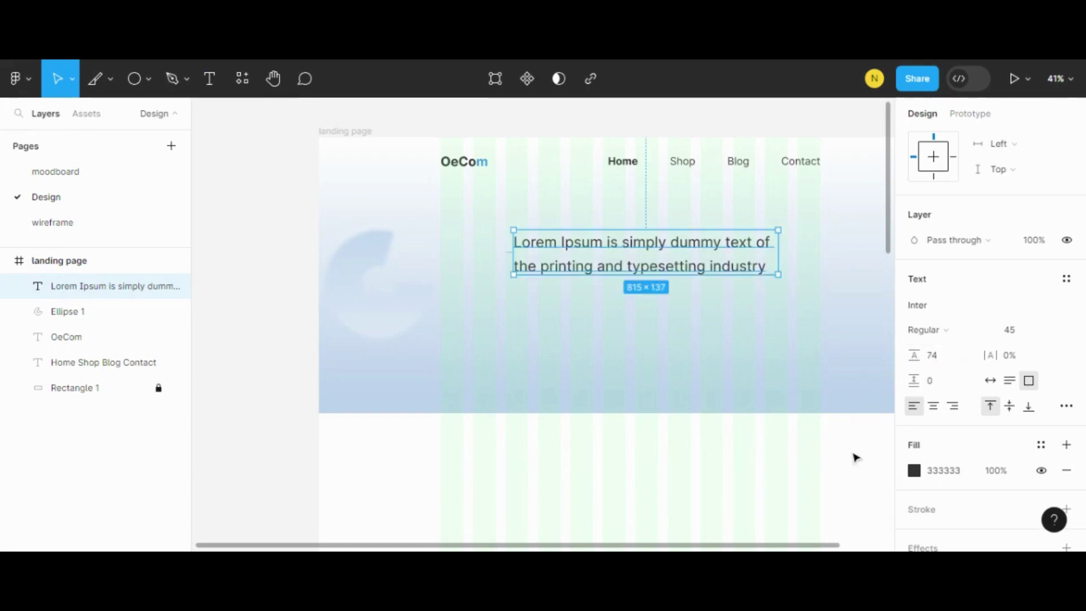
pyautogui.click(575, 446)
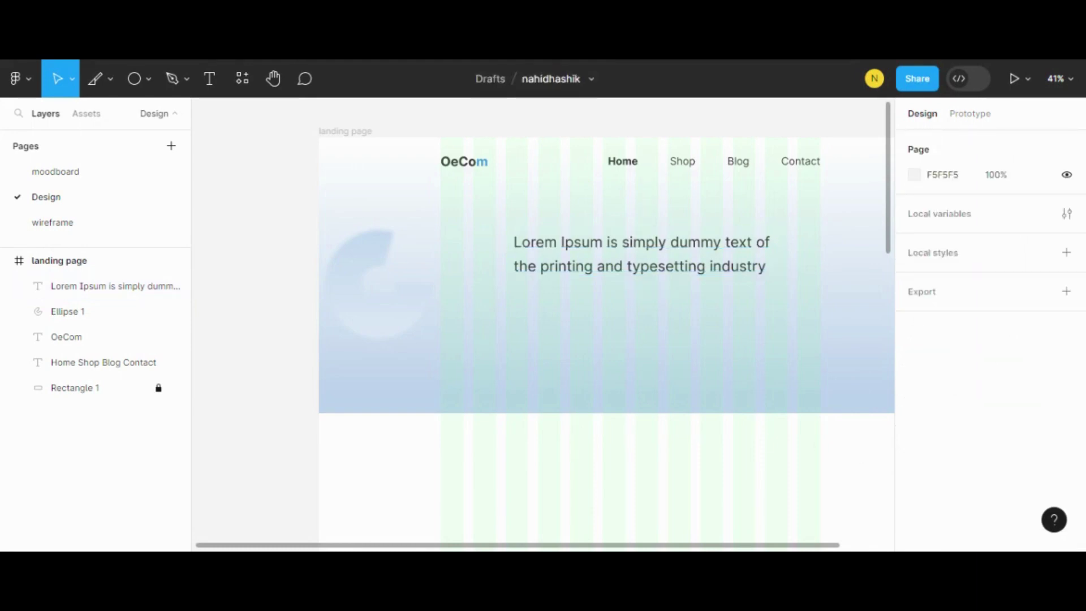
# Step: Switch the whole paragraph's font weight to Bold
pyautogui.click(591, 244)
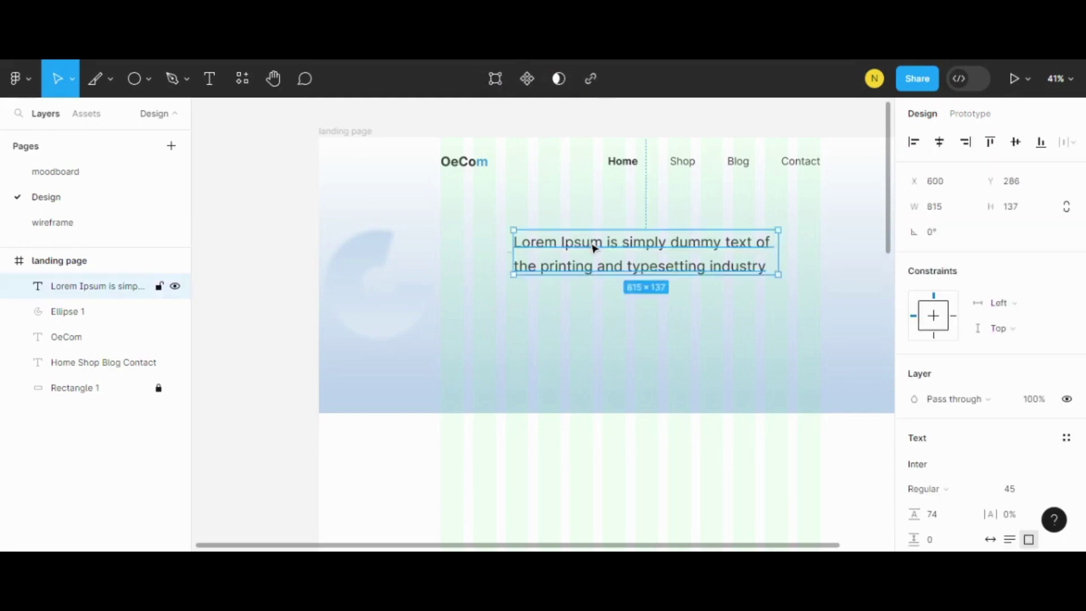
pyautogui.doubleClick(591, 244)
pyautogui.click(944, 488)
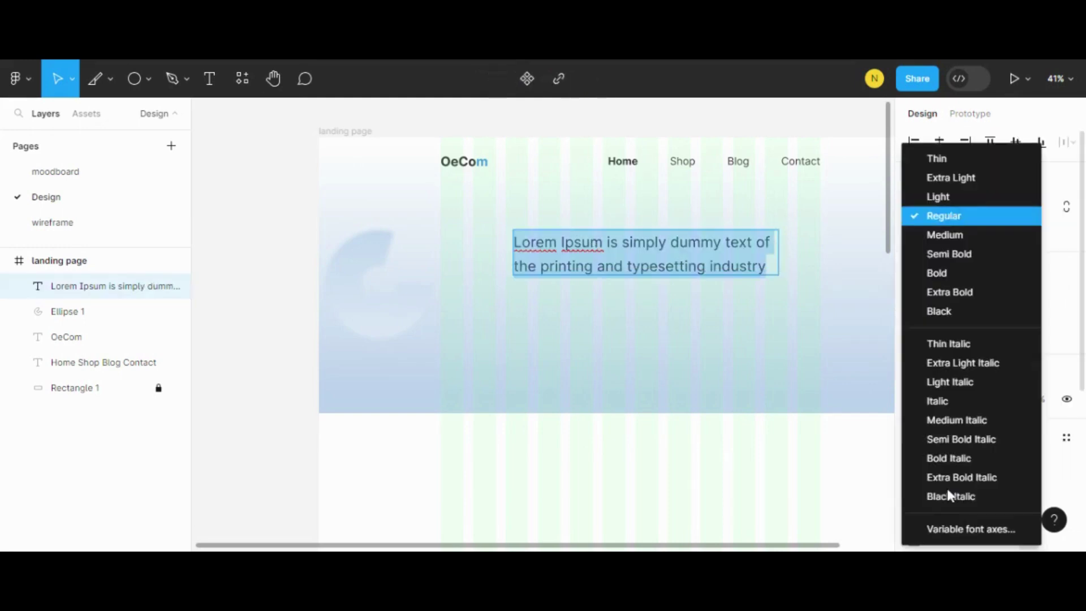
pyautogui.click(949, 274)
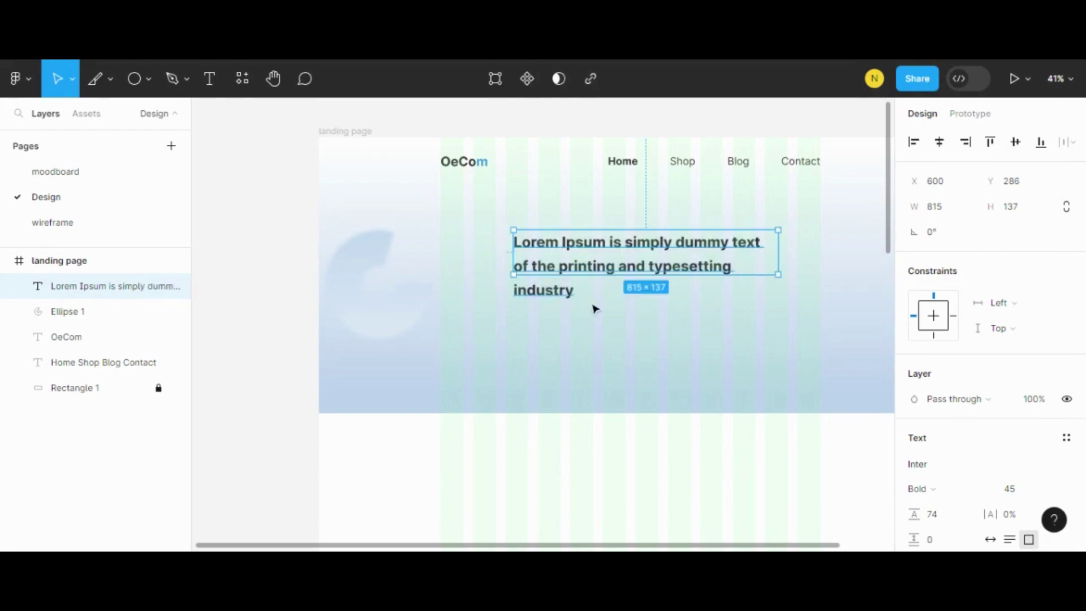
# Step: Delete the final word 'industry' so the paragraph ends at 'typesetting'
pyautogui.doubleClick(574, 271)
pyautogui.click(569, 266)
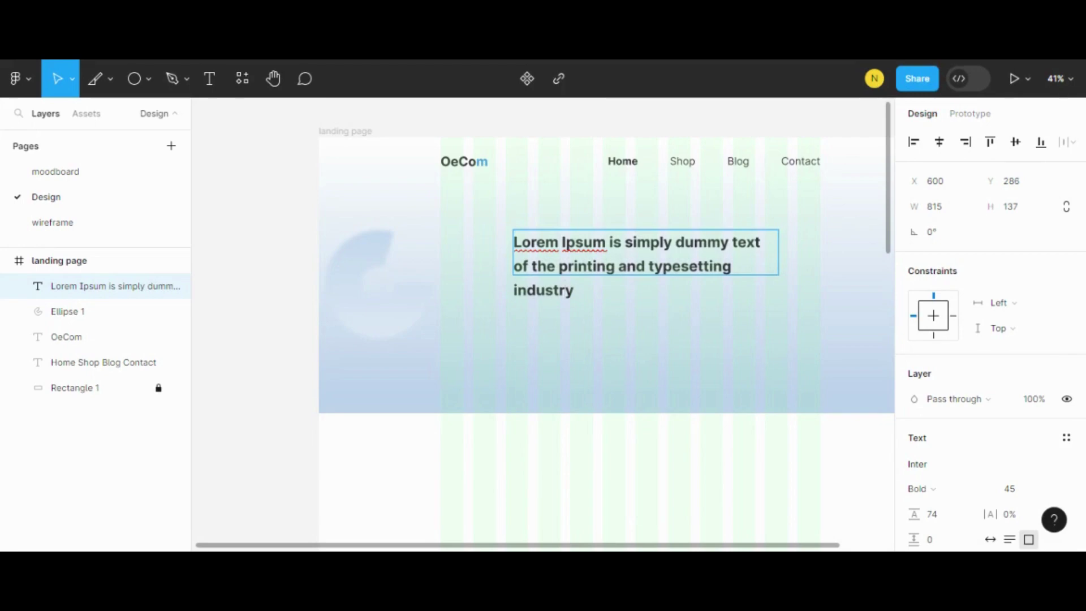
pyautogui.click(573, 290)
pyautogui.press('BackSpace')
pyautogui.press('BackSpace')
pyautogui.press('BackSpace')
pyautogui.press('BackSpace')
pyautogui.press('BackSpace')
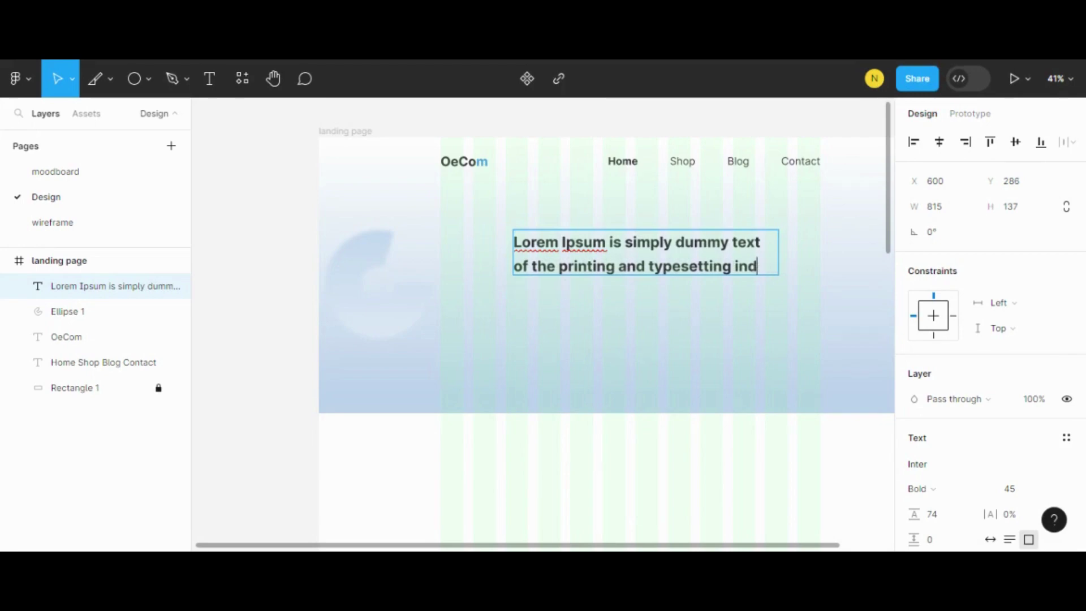
pyautogui.press('BackSpace')
pyautogui.press('BackSpace')
pyautogui.press('BackSpace')
pyautogui.press('Escape')
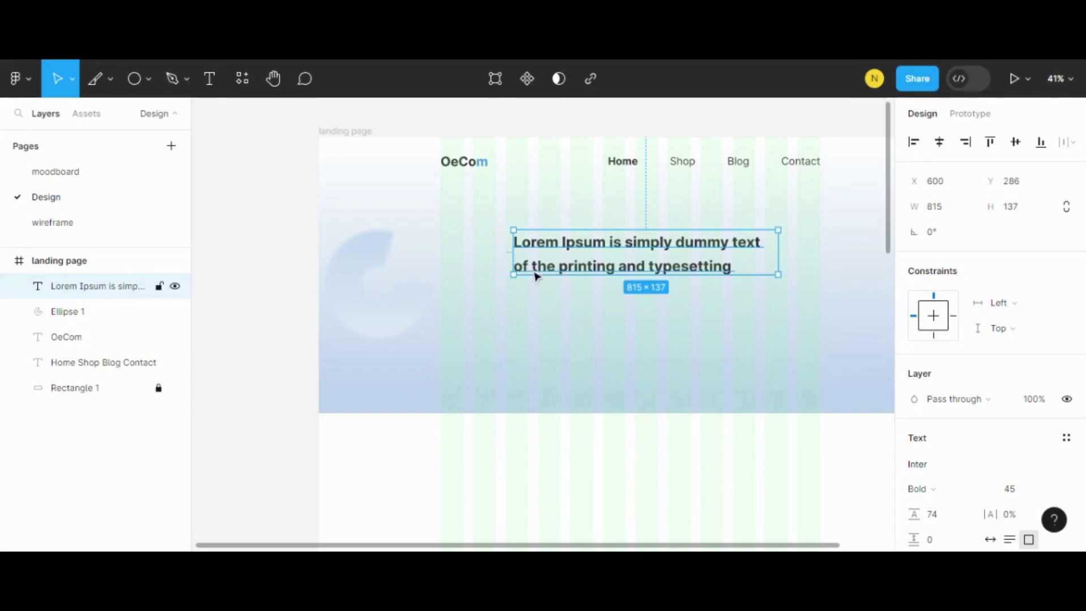
pyautogui.press('Return')
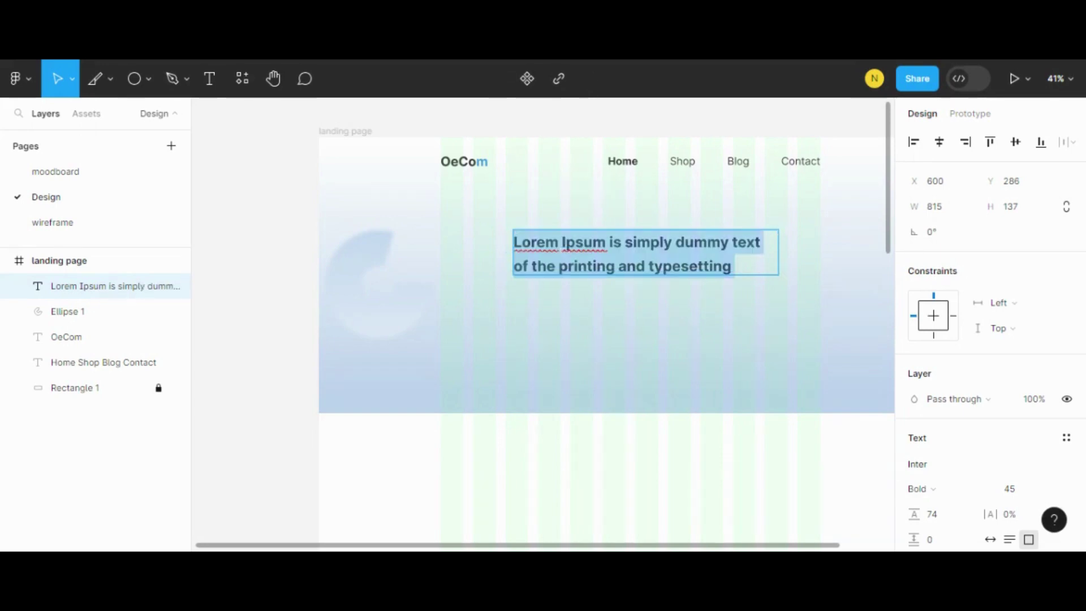
pyautogui.click(558, 265)
pyautogui.press('Left')
pyautogui.press('Left')
pyautogui.press('Left')
pyautogui.press('Left')
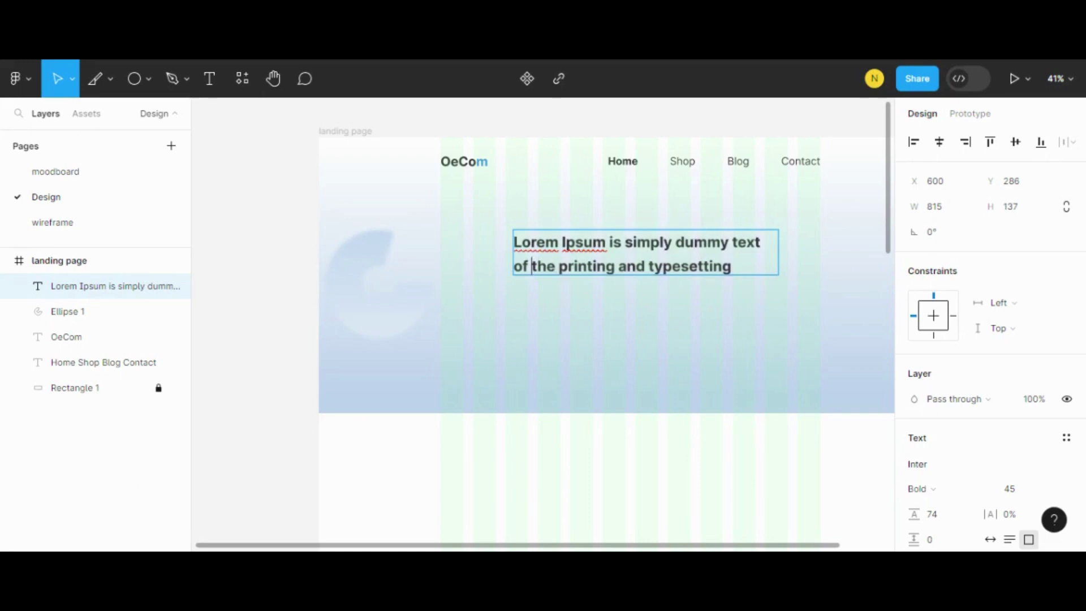
pyautogui.press('Left')
pyautogui.press('Left')
pyautogui.press('Left')
# Step: Adjust the paragraph box width by dragging its left and right edges
pyautogui.press('Escape')
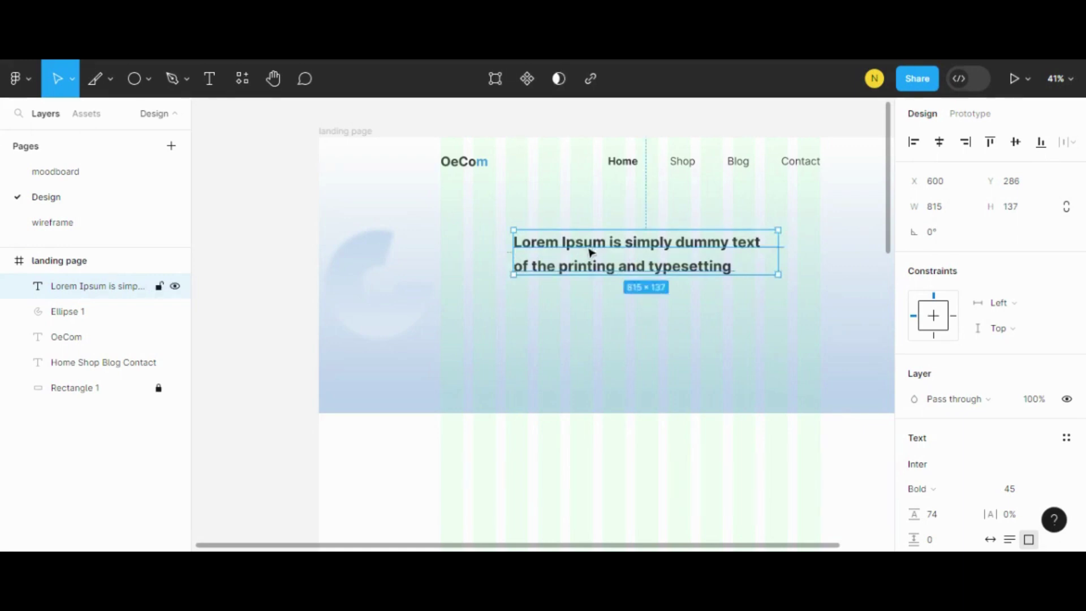
pyautogui.moveTo(514, 262); pyautogui.dragTo(496, 262)
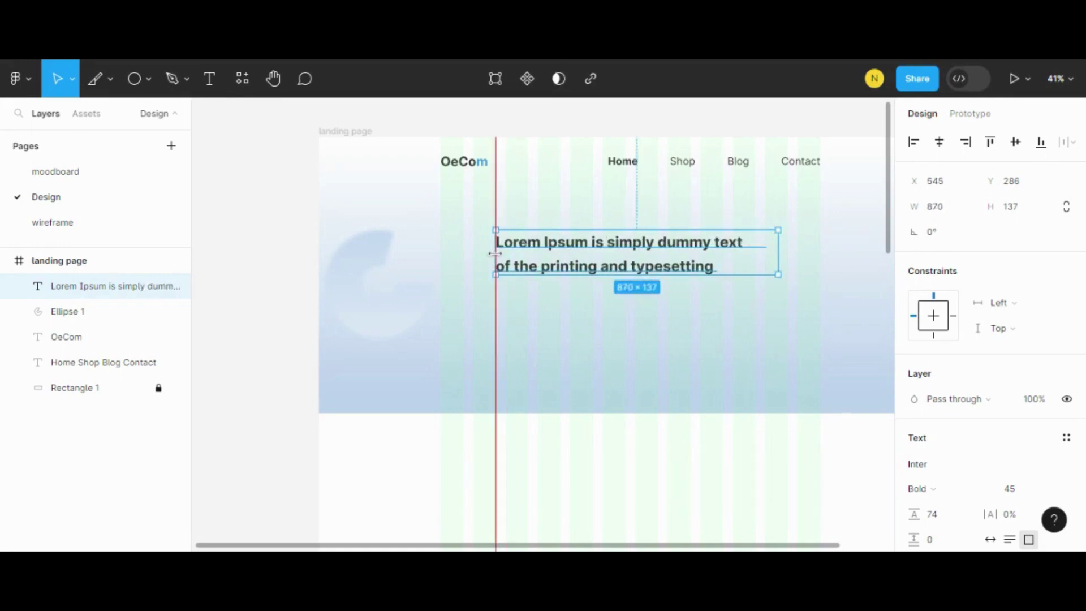
pyautogui.moveTo(778, 257); pyautogui.dragTo(760, 254)
pyautogui.click(650, 345)
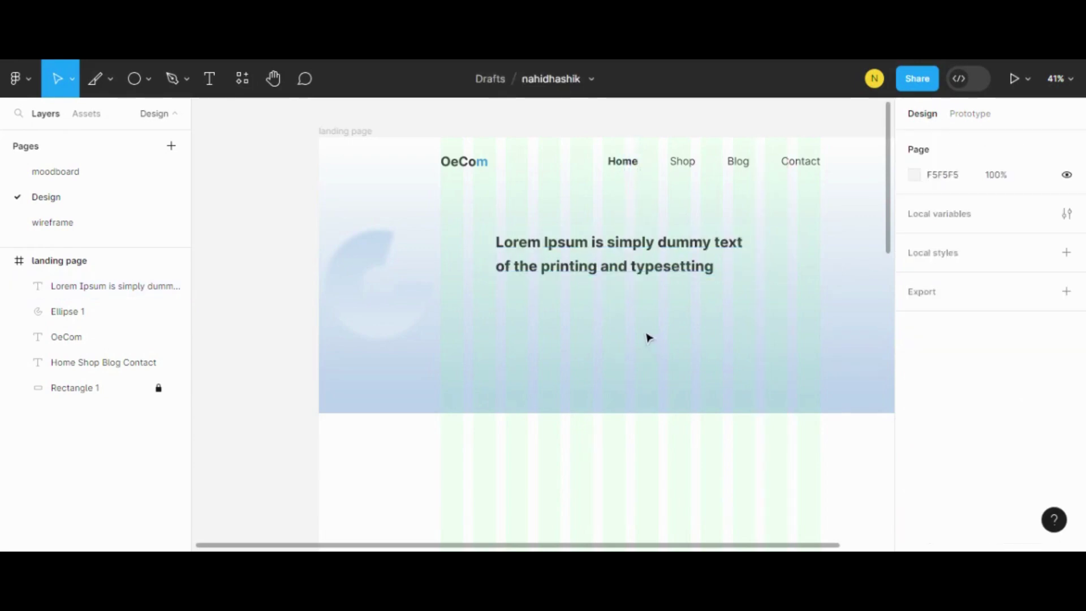
pyautogui.click(543, 274)
pyautogui.click(574, 343)
# Step: Try Regular weight on the paragraph, then restore Bold
pyautogui.doubleClick(520, 269)
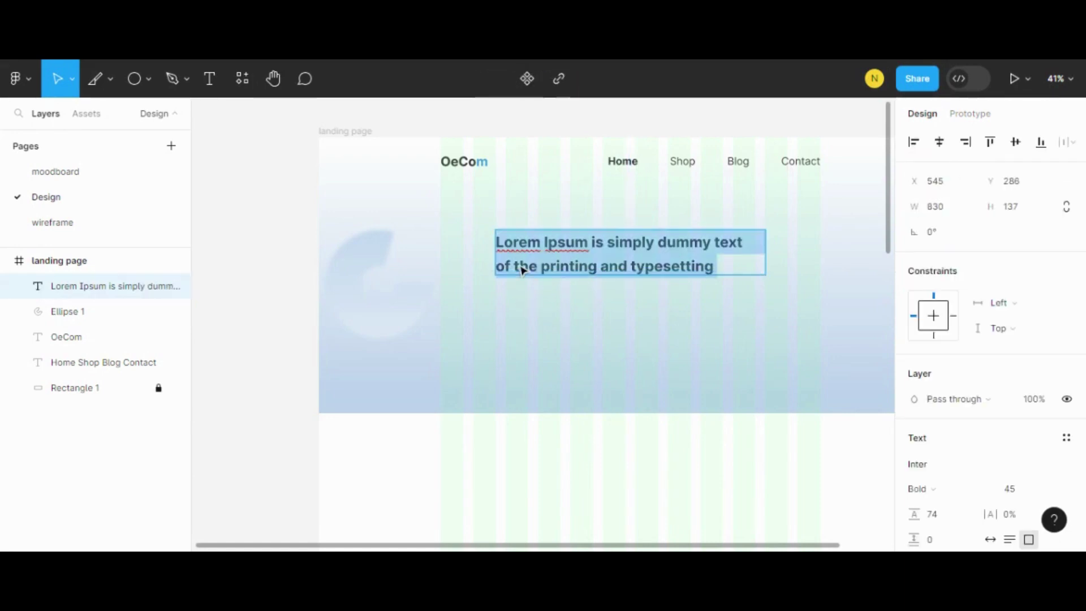
pyautogui.click(936, 486)
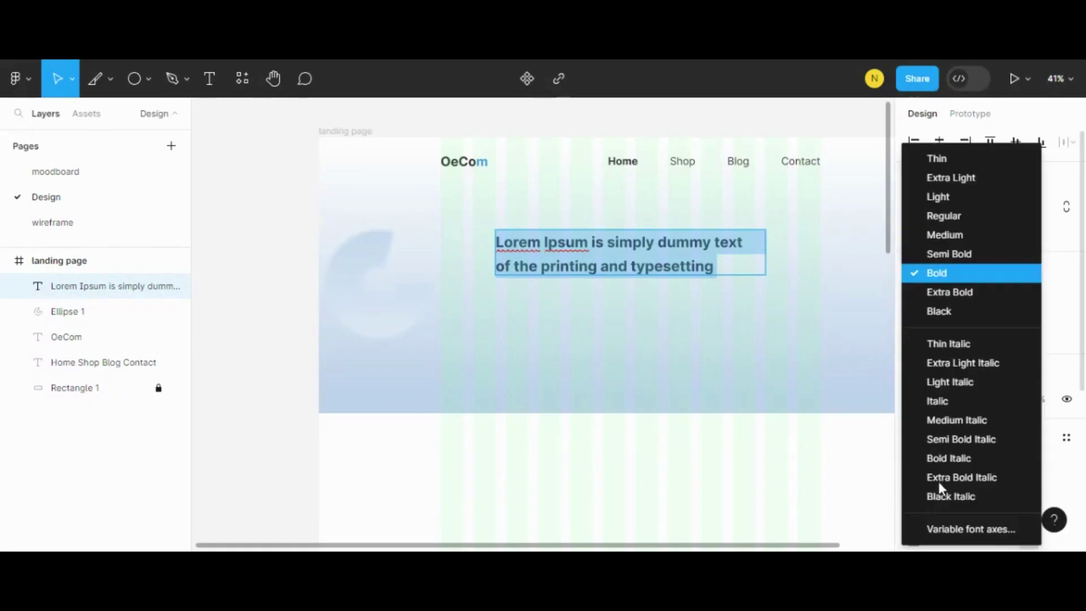
pyautogui.click(946, 218)
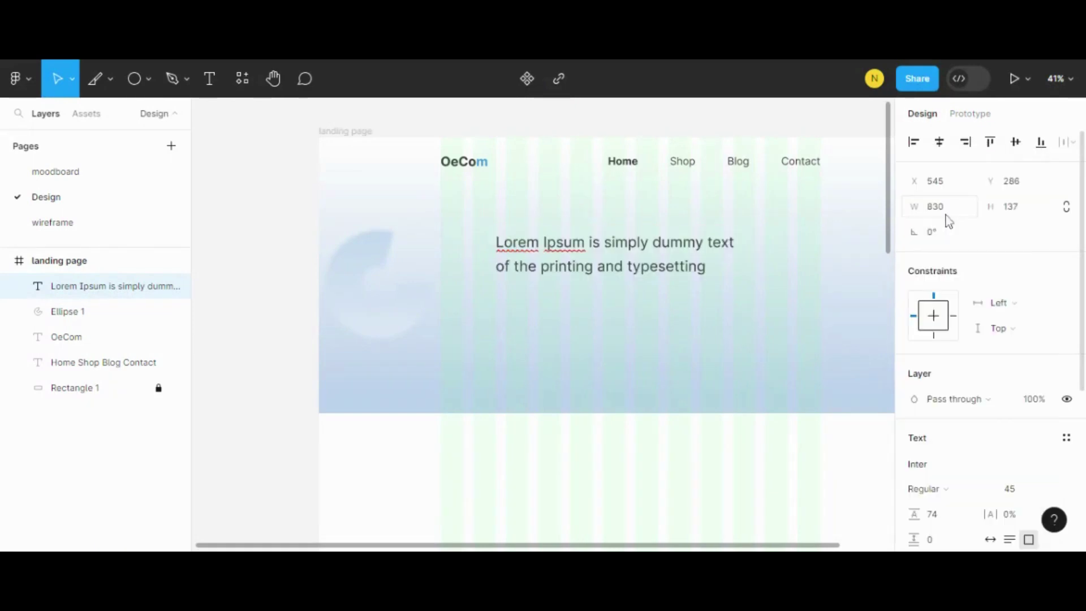
pyautogui.press('Escape')
pyautogui.click(708, 475)
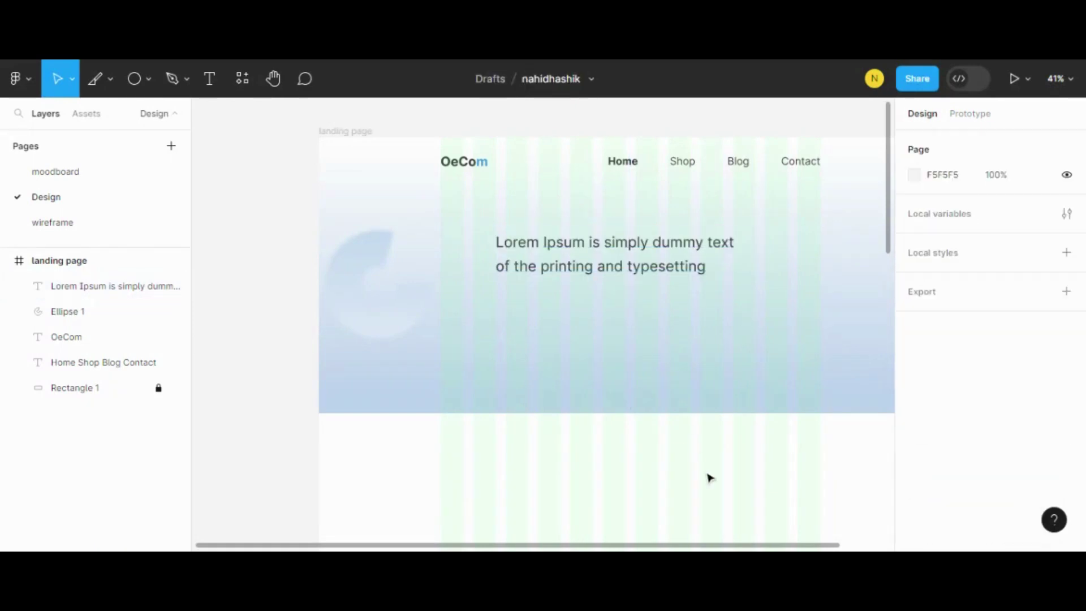
pyautogui.press('Return')
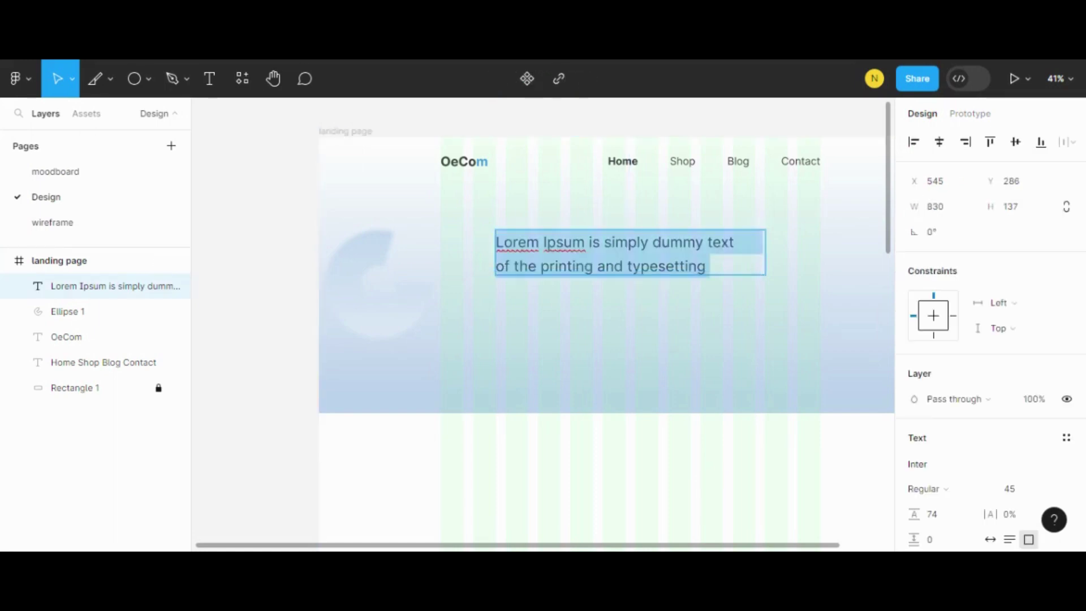
pyautogui.hotkey('ctrl', 'b')
pyautogui.press('Escape')
# Step: Narrow the paragraph box from the left to 815 wide, wrapping onto three lines
pyautogui.press('Escape')
pyautogui.press('Tab')
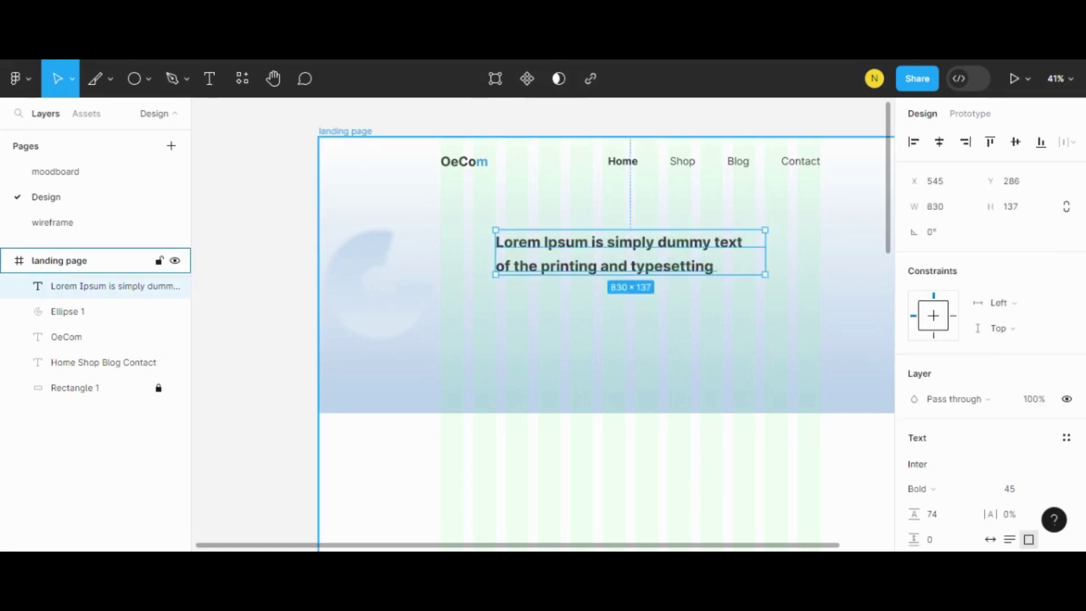
pyautogui.press('Escape')
pyautogui.press('Tab')
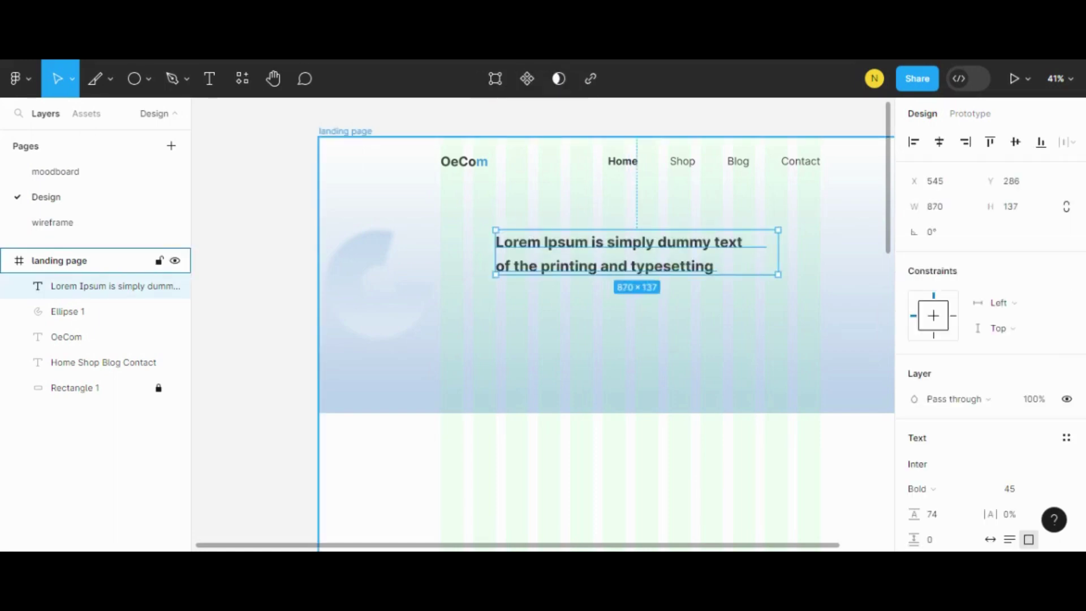
pyautogui.moveTo(495, 252); pyautogui.dragTo(512, 251)
pyautogui.press('Return')
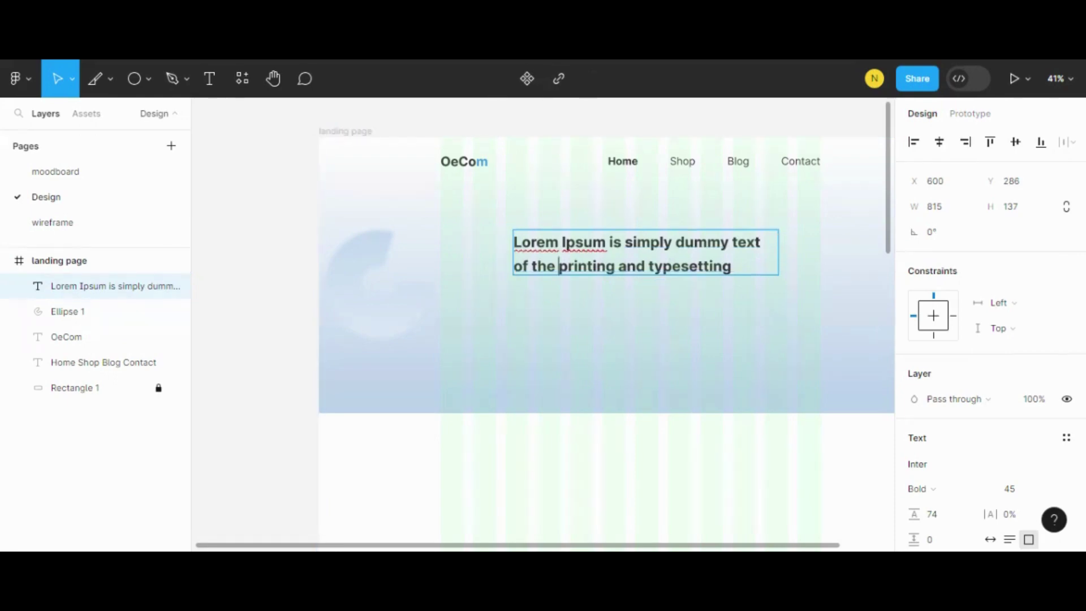
pyautogui.hotkey('ctrl', 'a')
pyautogui.press('Escape')
pyautogui.press('Return')
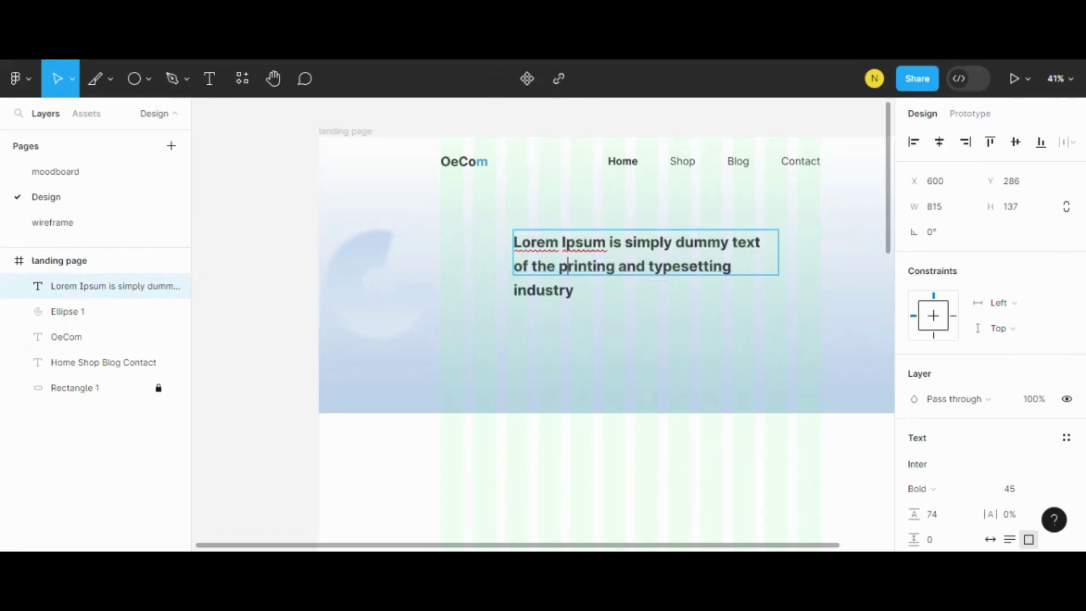
pyautogui.press('Escape')
pyautogui.press('Return')
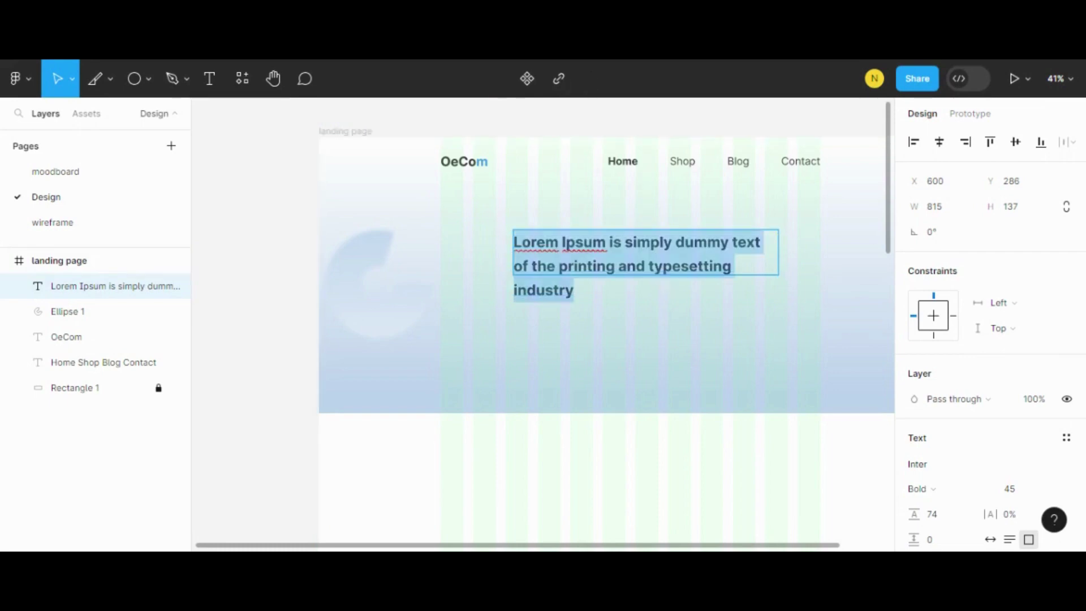
pyautogui.press('Escape')
pyautogui.press('Return')
# Step: Switch the paragraph to Inter Regular 45 and drag it to X 612, Y 286
pyautogui.press('Escape')
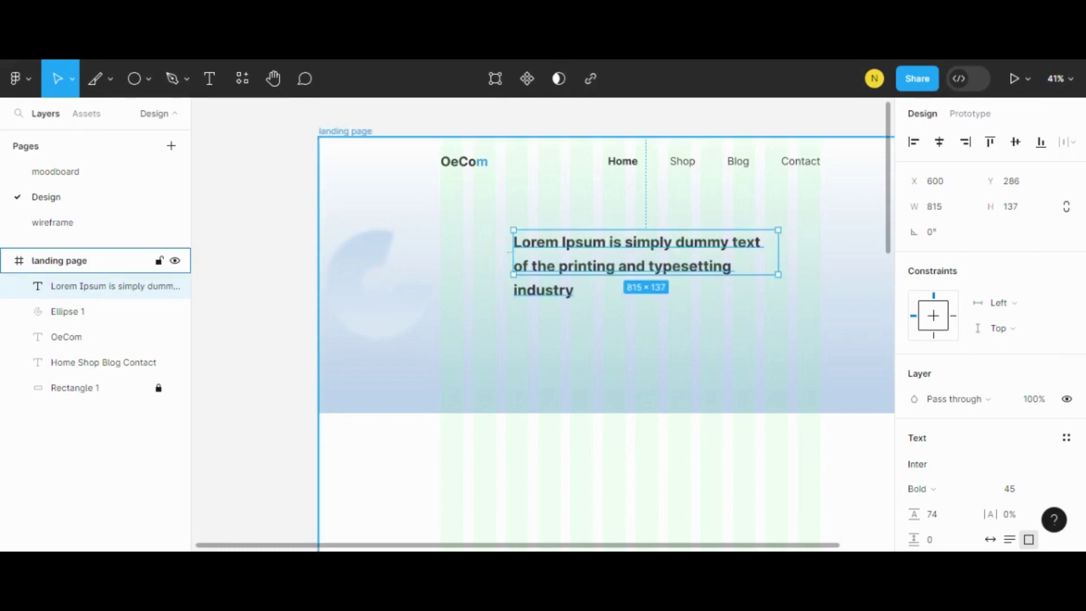
pyautogui.press('Return')
pyautogui.hotkey('ctrl', 'b')
pyautogui.press('Escape')
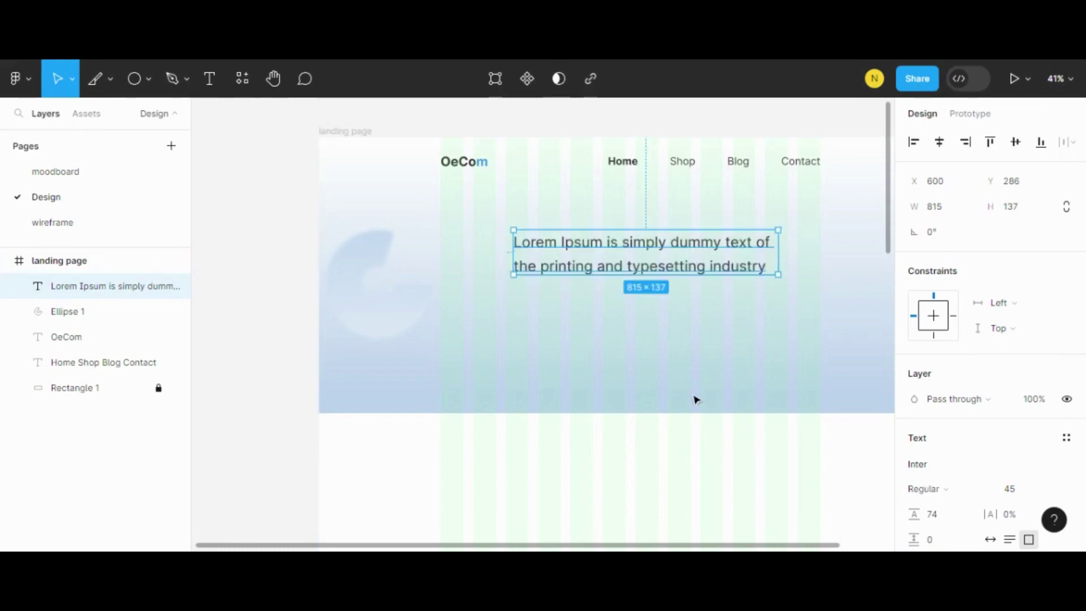
pyautogui.press('Escape')
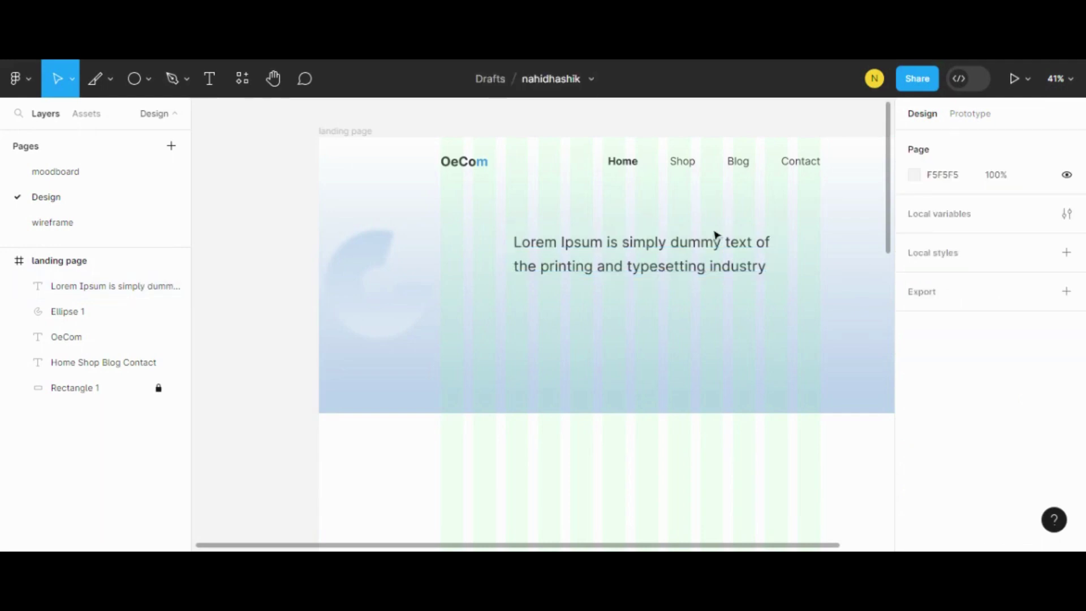
pyautogui.moveTo(700, 266); pyautogui.dragTo(712, 267)
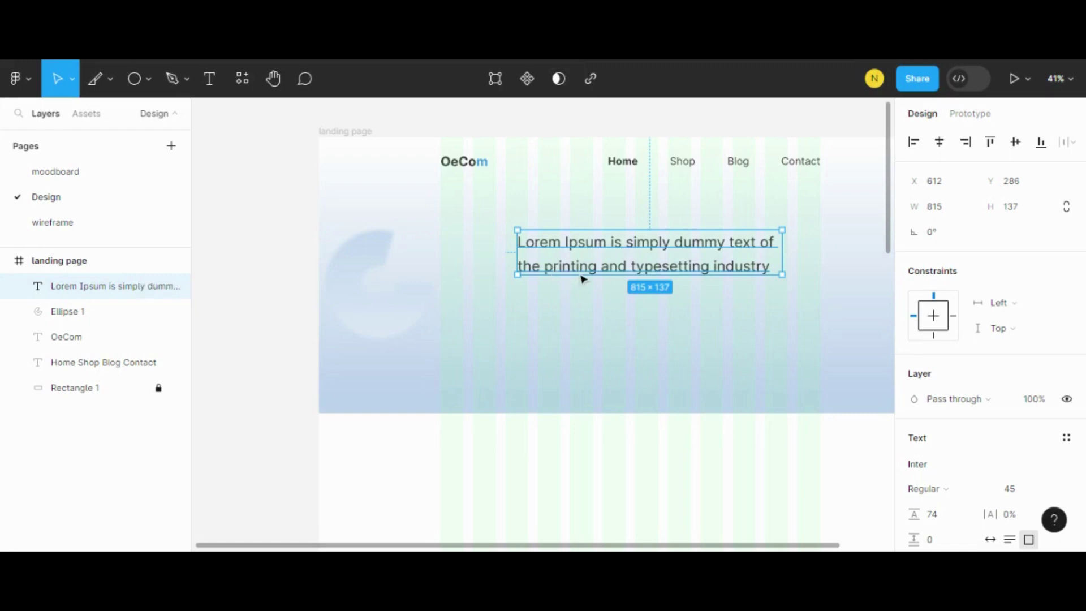
# Step: Color the words 'Lorem Ipsum' blue 3A91EA, sampled from the OeCom logo
pyautogui.doubleClick(531, 248)
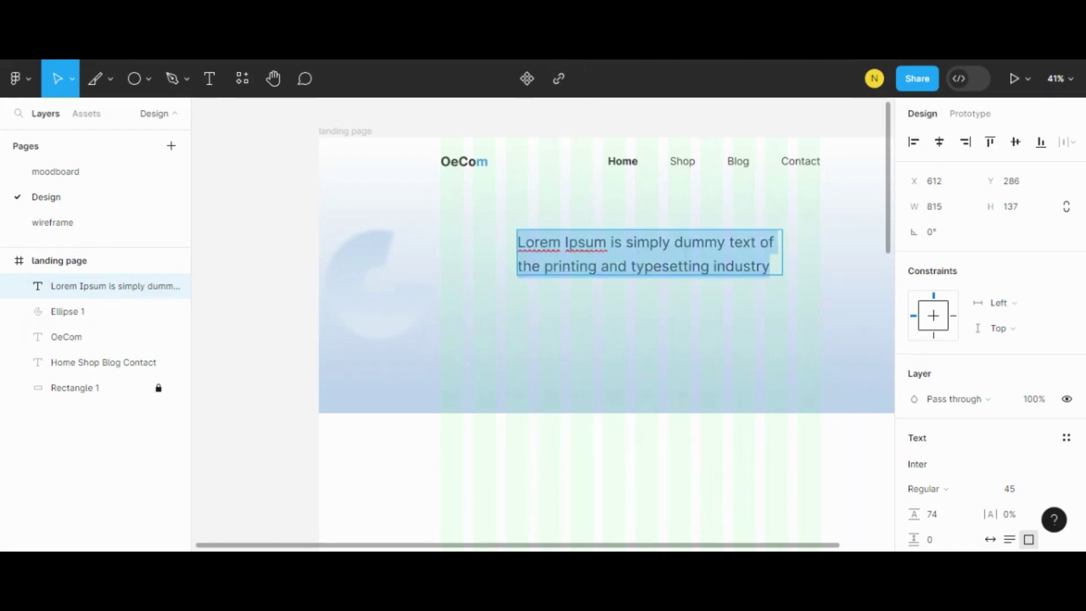
pyautogui.moveTo(607, 243); pyautogui.dragTo(517, 243)
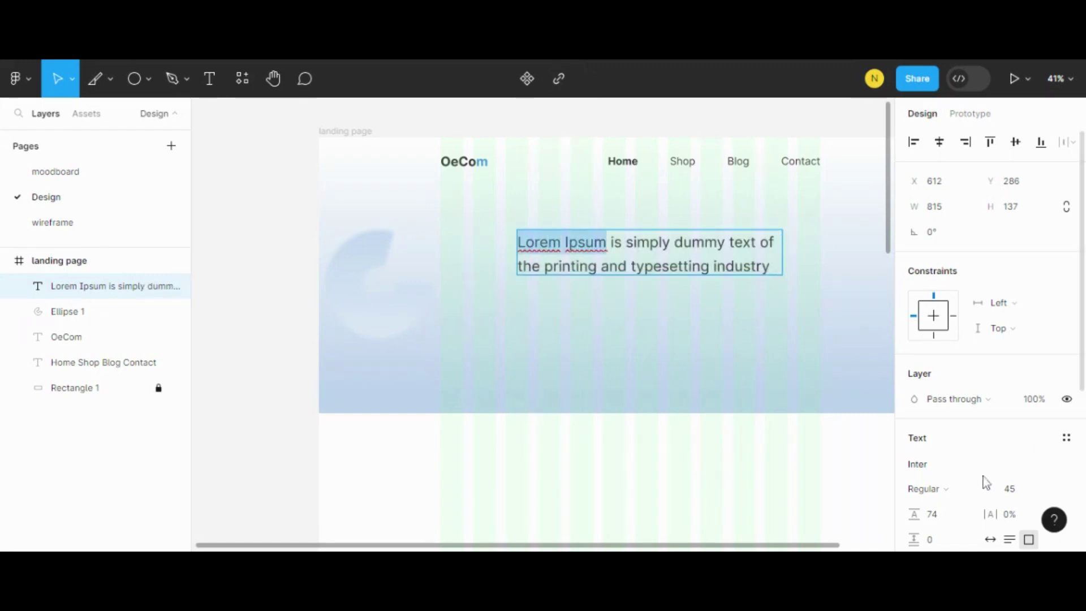
pyautogui.scroll(-1, 956, 464)
pyautogui.scroll(-3, 923, 441)
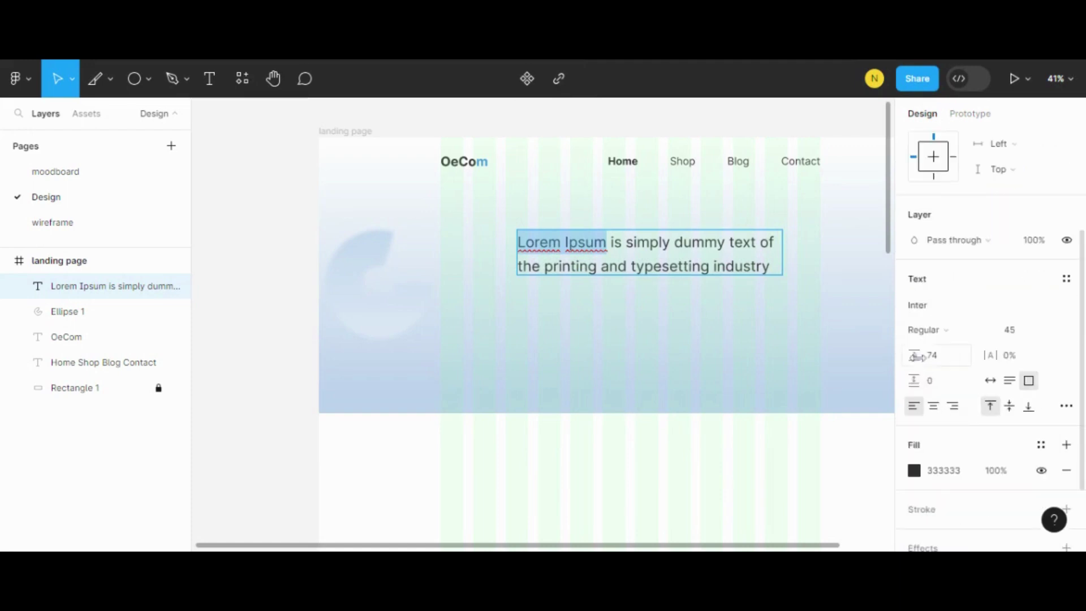
pyautogui.click(914, 470)
pyautogui.click(726, 382)
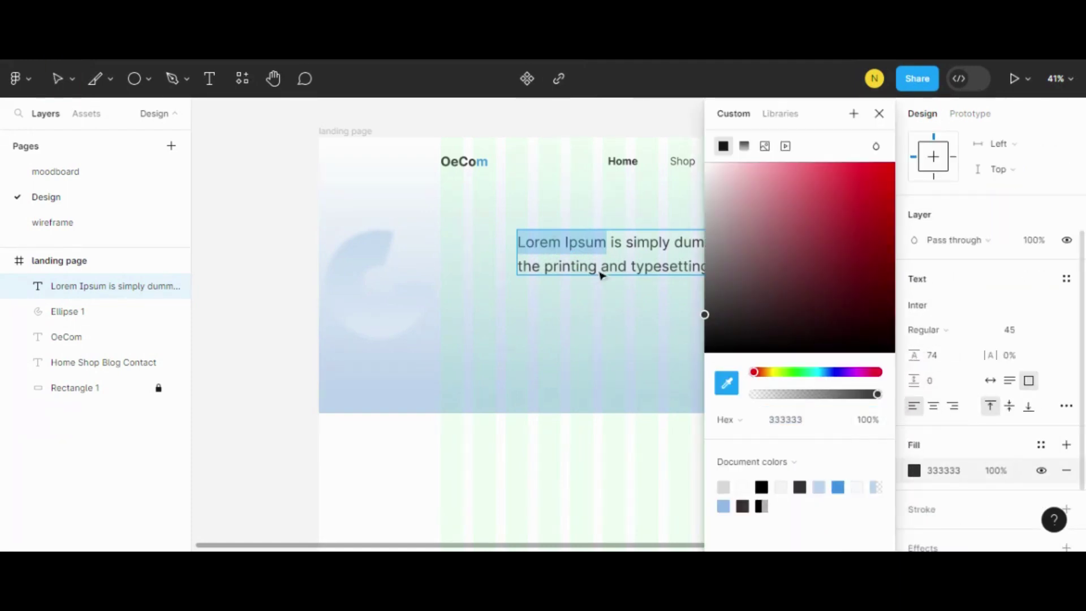
pyautogui.click(485, 159)
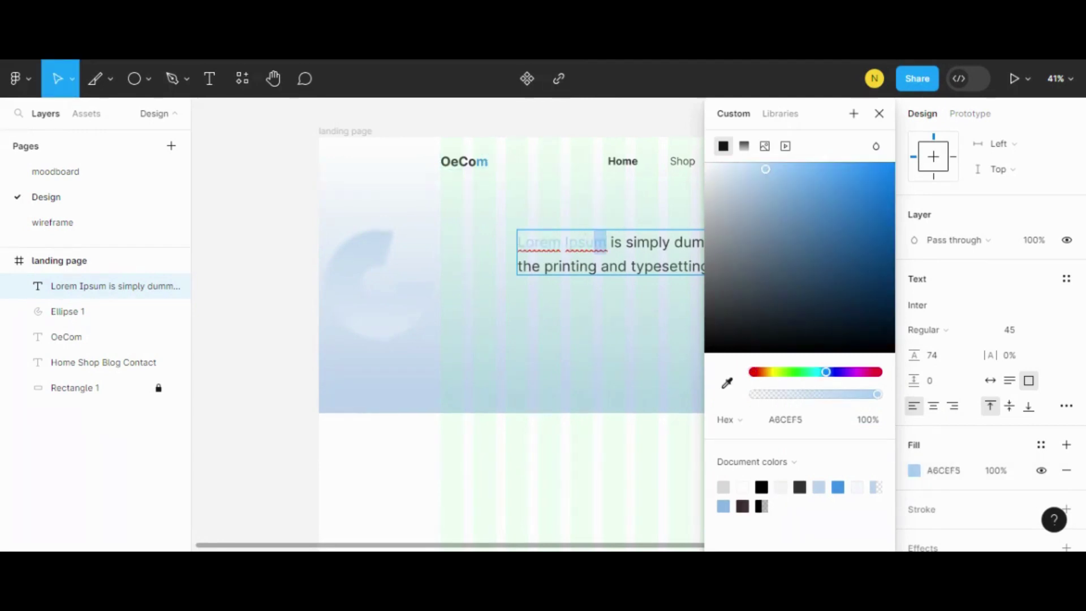
pyautogui.hotkey('shift', 'Left')
pyautogui.hotkey('shift', 'Left')
pyautogui.hotkey('shift', 'Left')
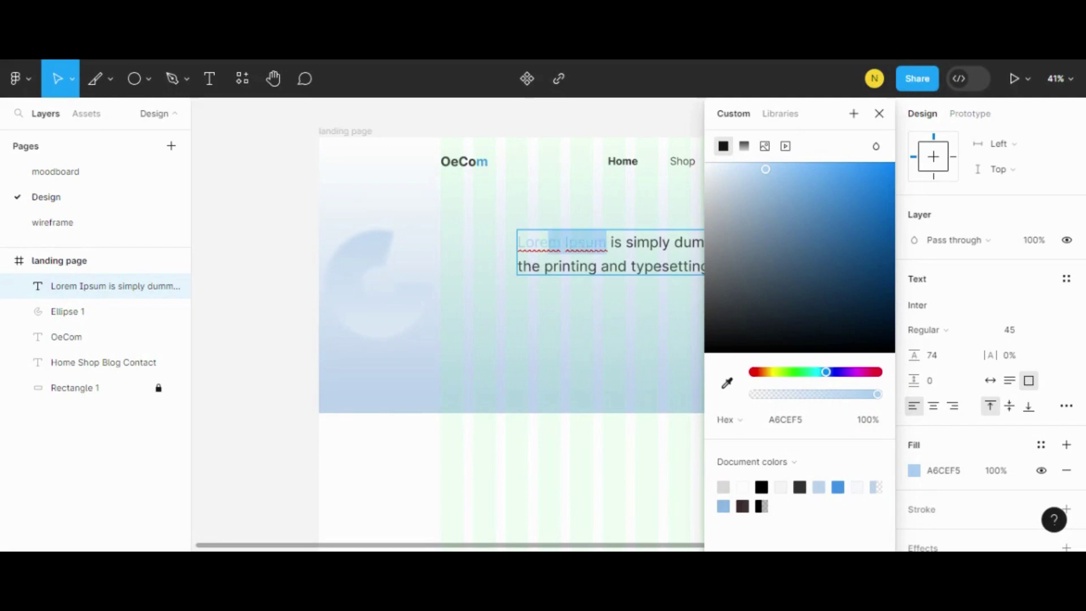
pyautogui.hotkey('shift', 'Left')
pyautogui.hotkey('shift', 'Left')
pyautogui.hotkey('shift', 'Left')
pyautogui.hotkey('shift', 'Left')
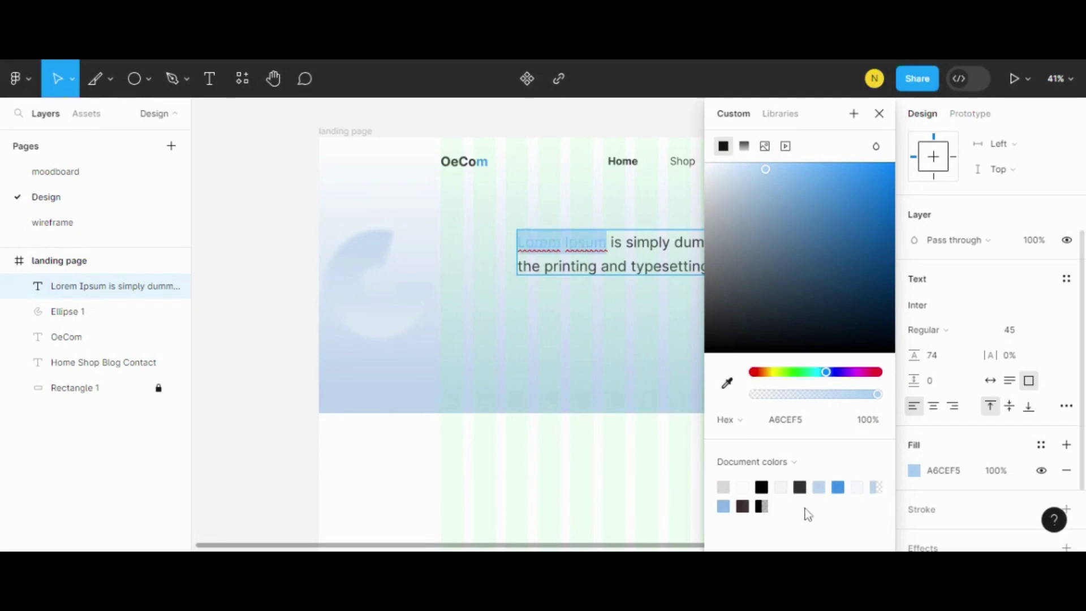
pyautogui.click(839, 487)
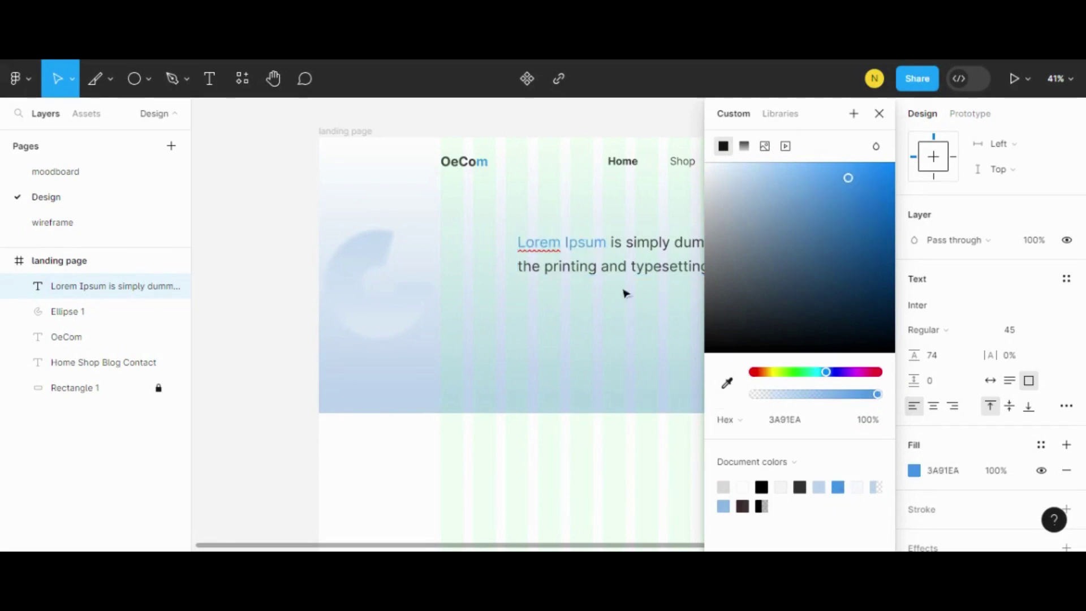
pyautogui.moveTo(607, 243); pyautogui.dragTo(518, 243)
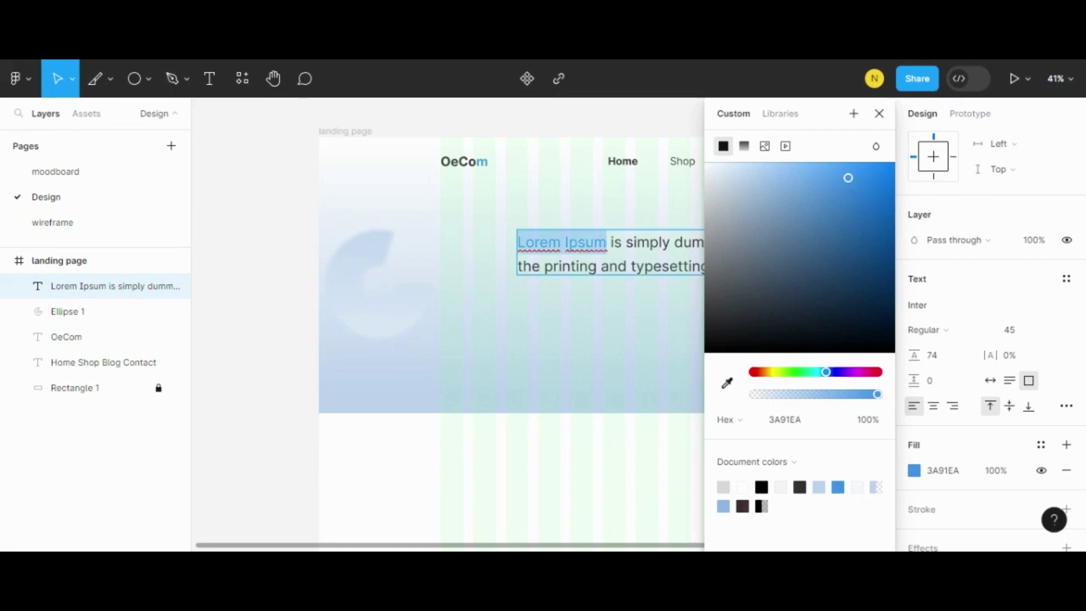
pyautogui.press('Escape')
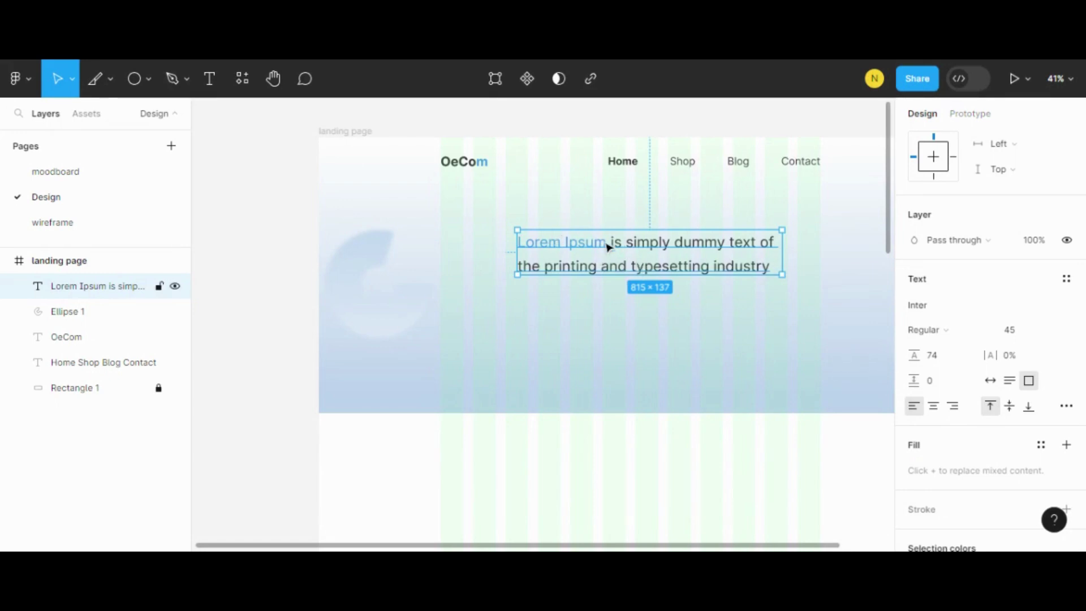
# Step: Make 'Lorem Ipsum' bold while the rest of the paragraph stays regular
pyautogui.press('Return')
pyautogui.press('Escape')
pyautogui.press('Return')
pyautogui.click(601, 246)
pyautogui.click(914, 470)
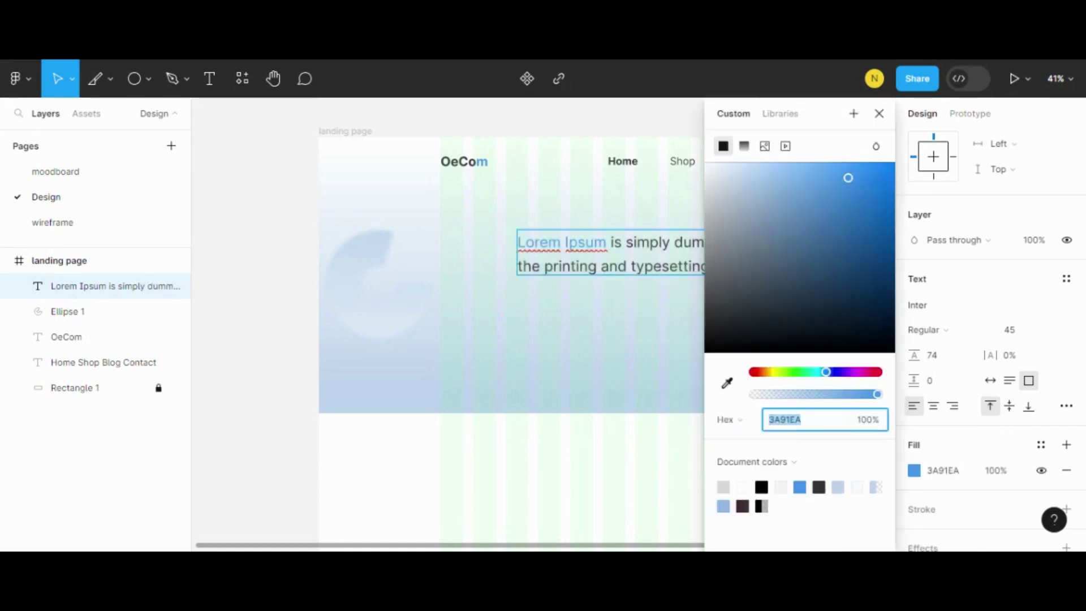
pyautogui.moveTo(608, 243); pyautogui.dragTo(517, 243)
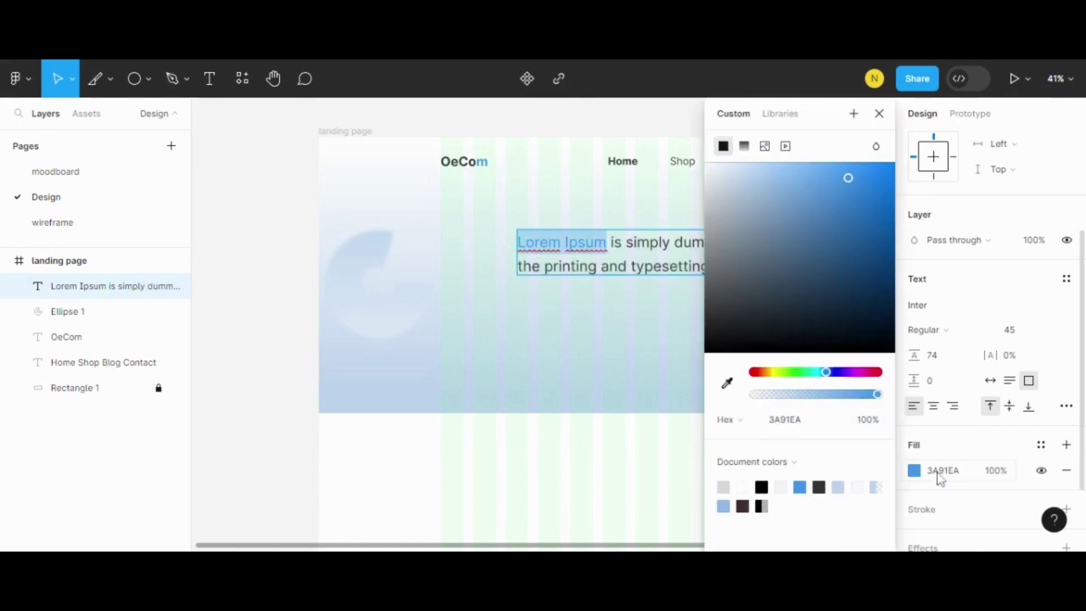
pyautogui.scroll(-2, 1013, 470)
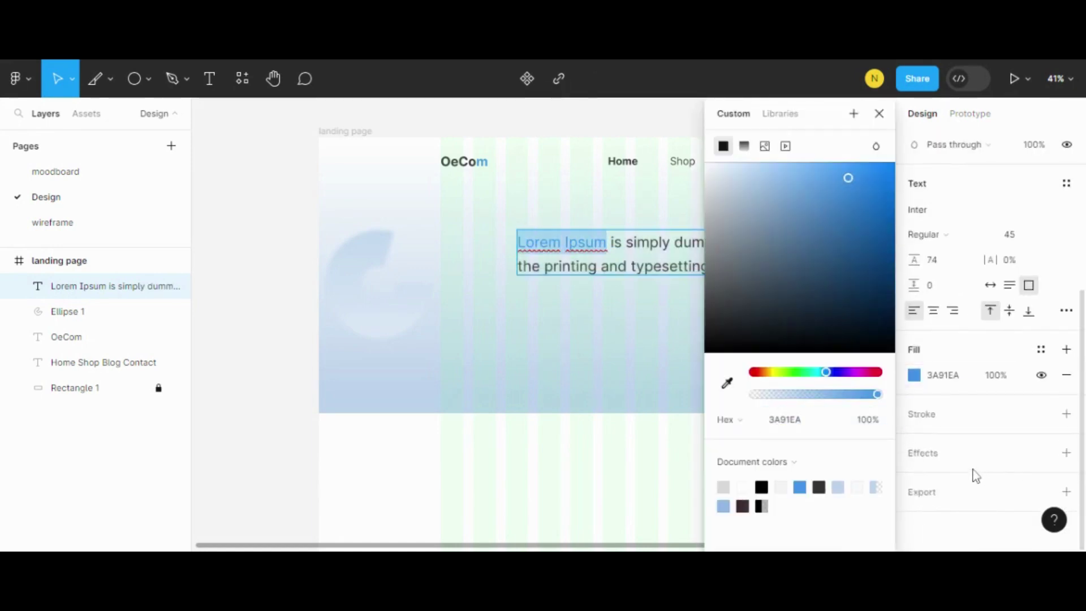
pyautogui.scroll(5, 973, 472)
pyautogui.click(950, 474)
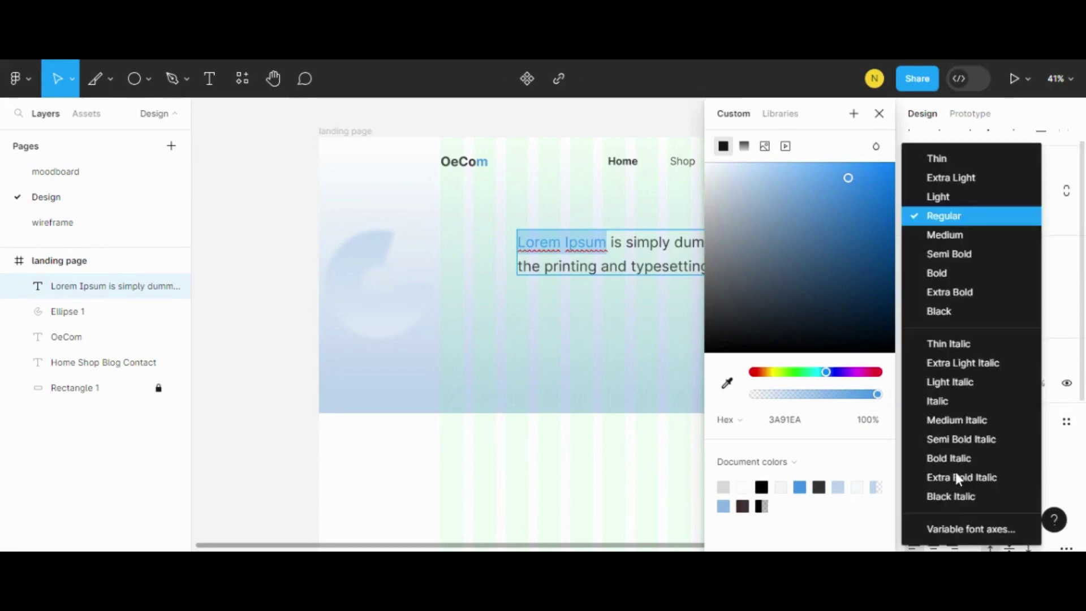
pyautogui.click(959, 273)
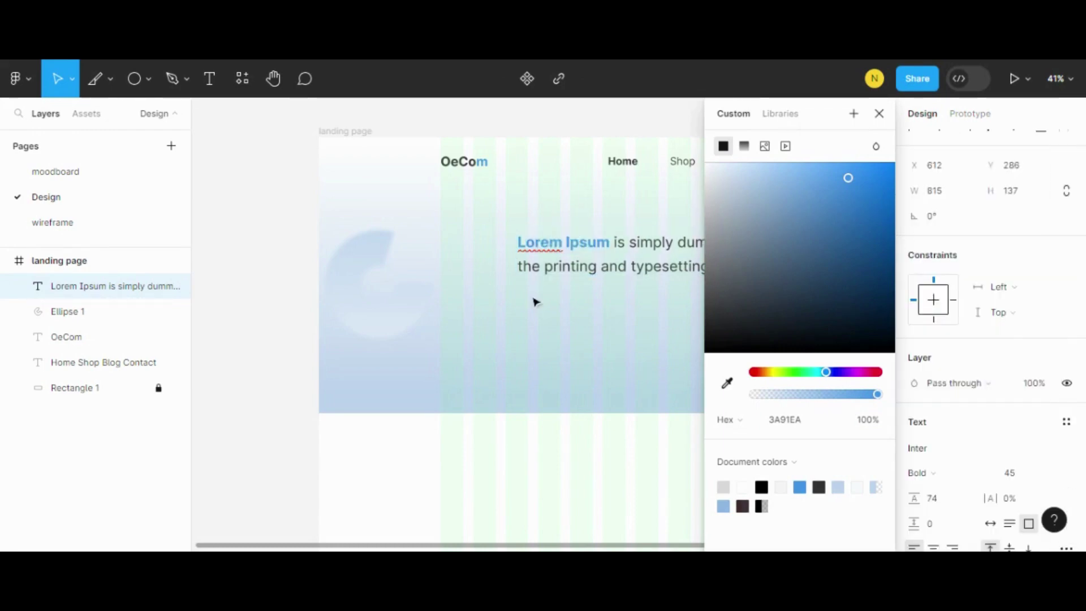
pyautogui.press('Escape')
pyautogui.click(702, 376)
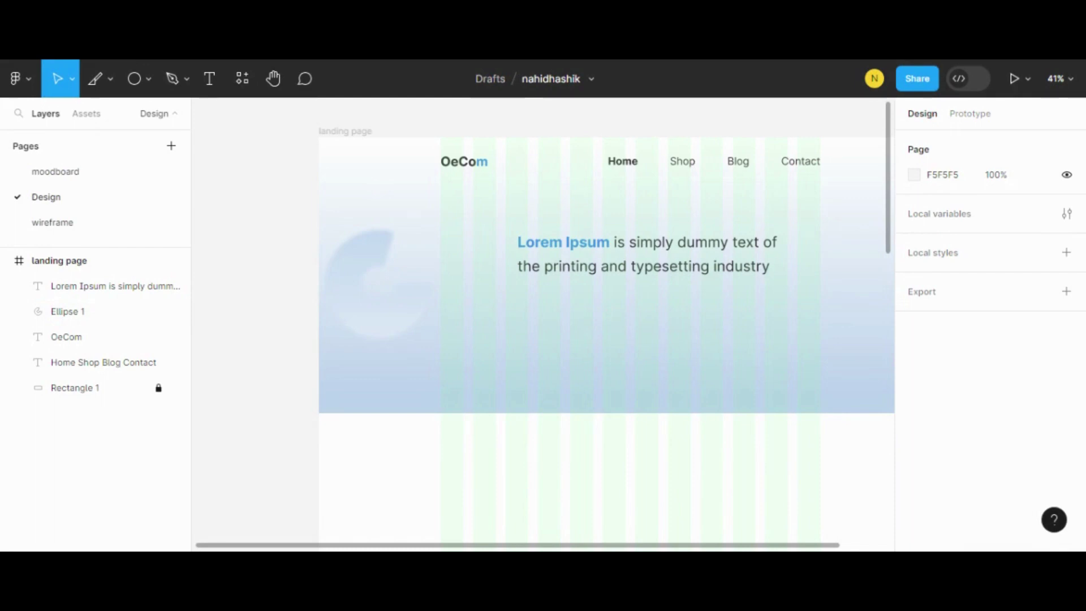
# Step: Draw a 900×96 grey rectangle below the paragraph and nudge it up beneath the text
pyautogui.click(134, 80)
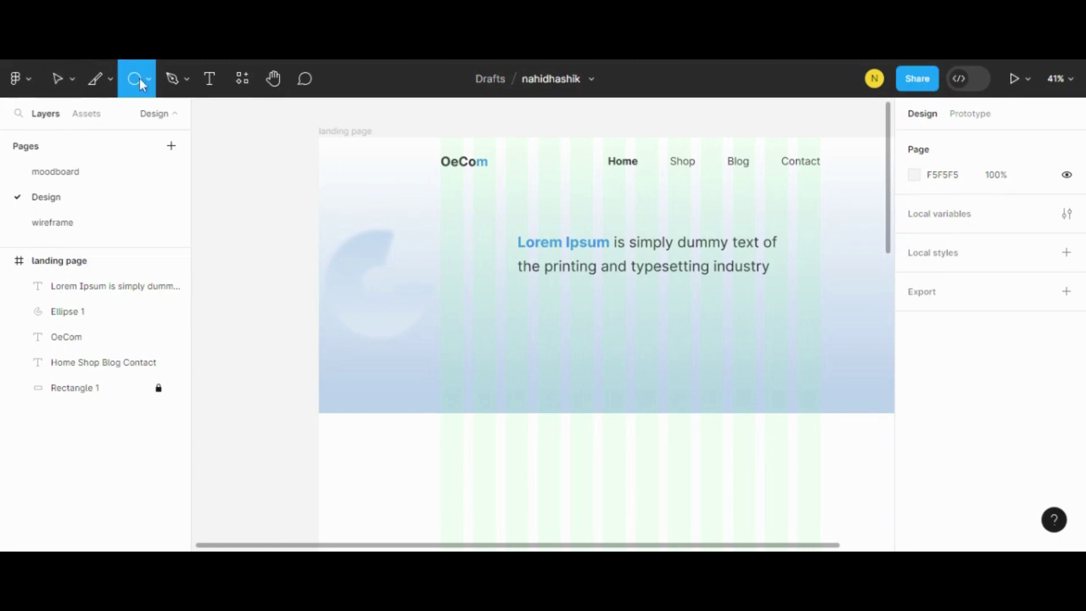
pyautogui.click(149, 79)
pyautogui.click(119, 127)
pyautogui.moveTo(495, 315)
pyautogui.mouseDown()
pyautogui.moveTo(794, 346)
pyautogui.moveTo(794, 355)
pyautogui.moveTo(788, 347)
pyautogui.mouseUp()
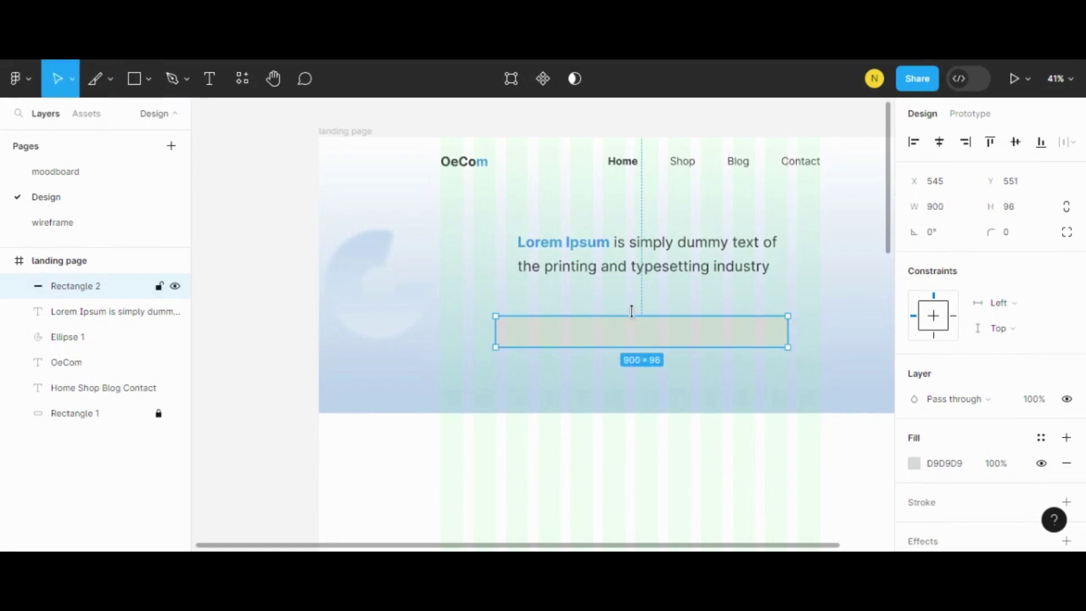
pyautogui.click(462, 257)
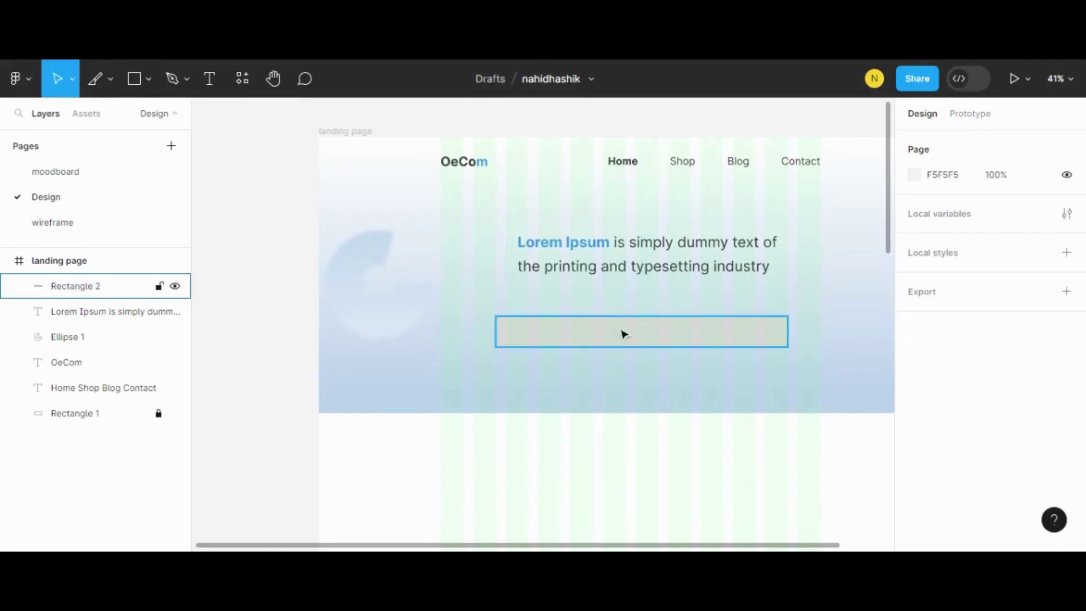
pyautogui.moveTo(623, 332); pyautogui.dragTo(616, 324)
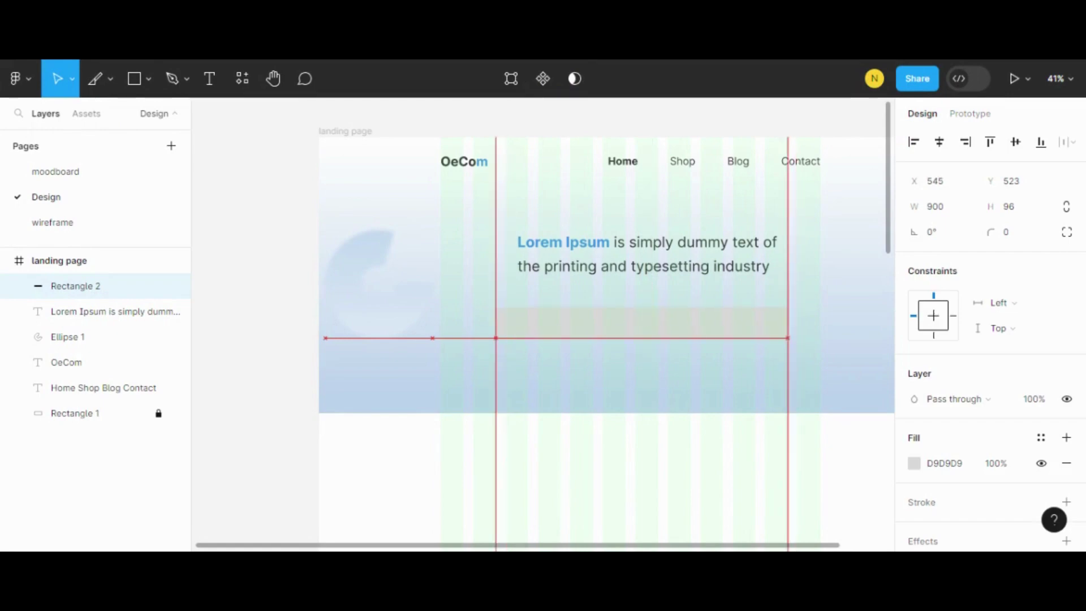
# Step: Shift the paragraph left to X 575, Y 288 to line up with the bar
pyautogui.click(620, 249)
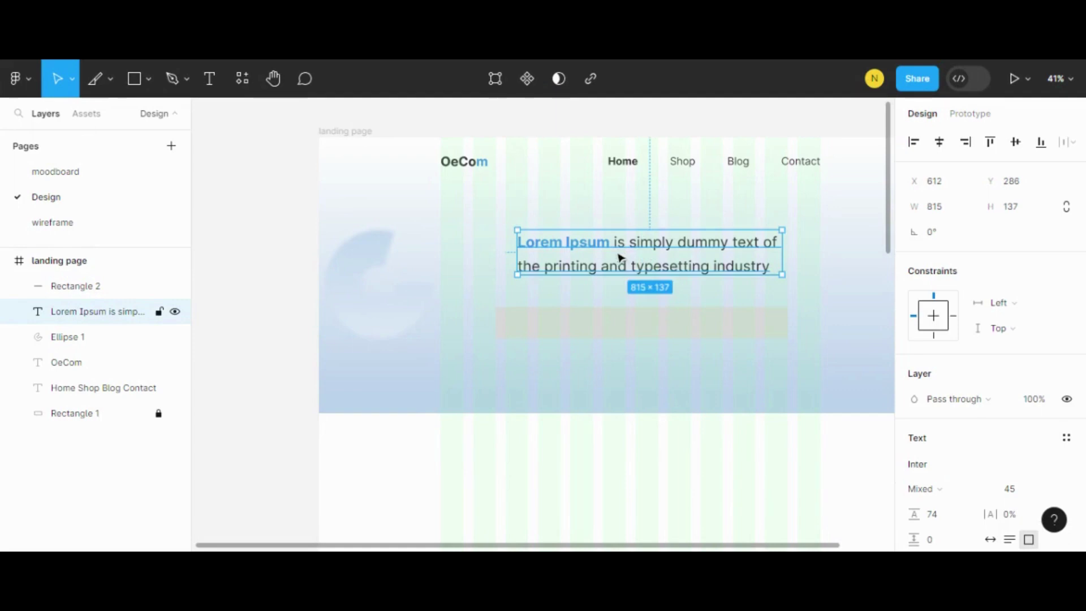
pyautogui.moveTo(621, 257); pyautogui.dragTo(615, 258)
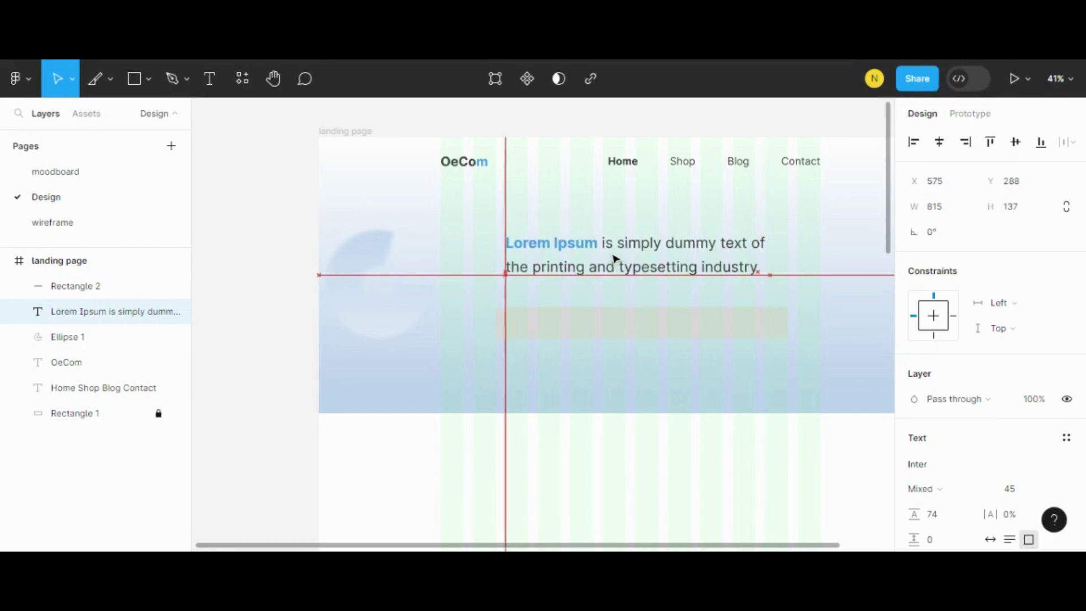
pyautogui.click(557, 317)
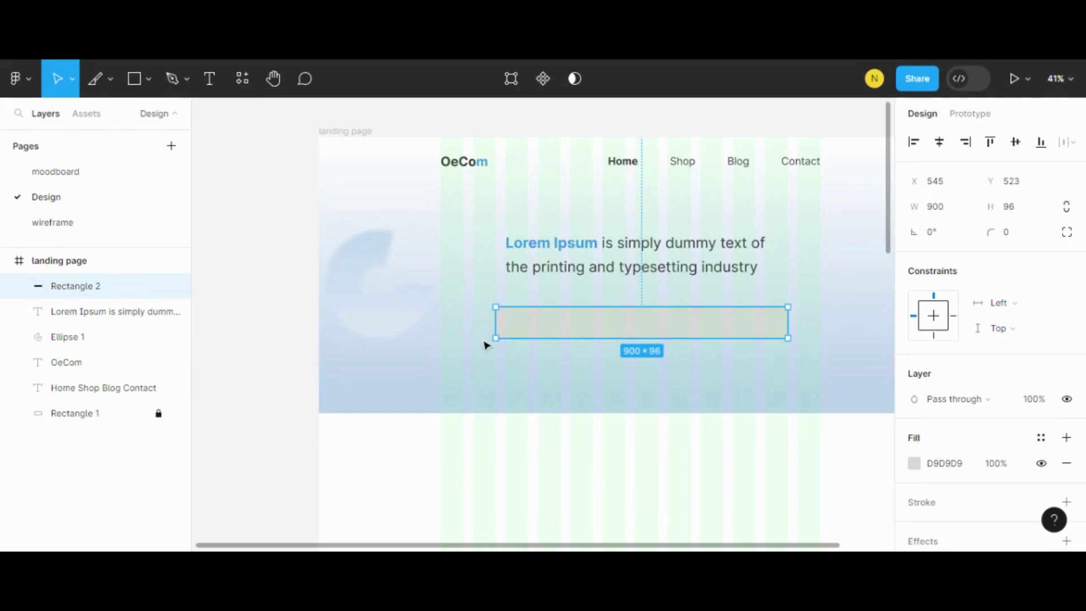
# Step: Resize the grey bar to 970 px wide by stretching both side edges
pyautogui.moveTo(787, 325); pyautogui.dragTo(765, 327)
pyautogui.click(660, 388)
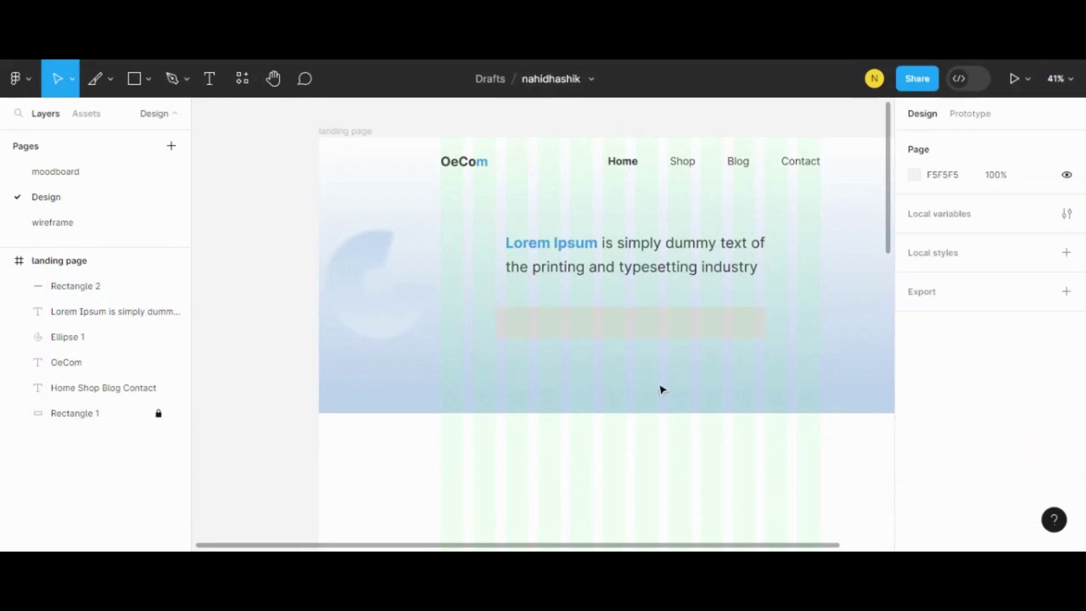
pyautogui.click(643, 338)
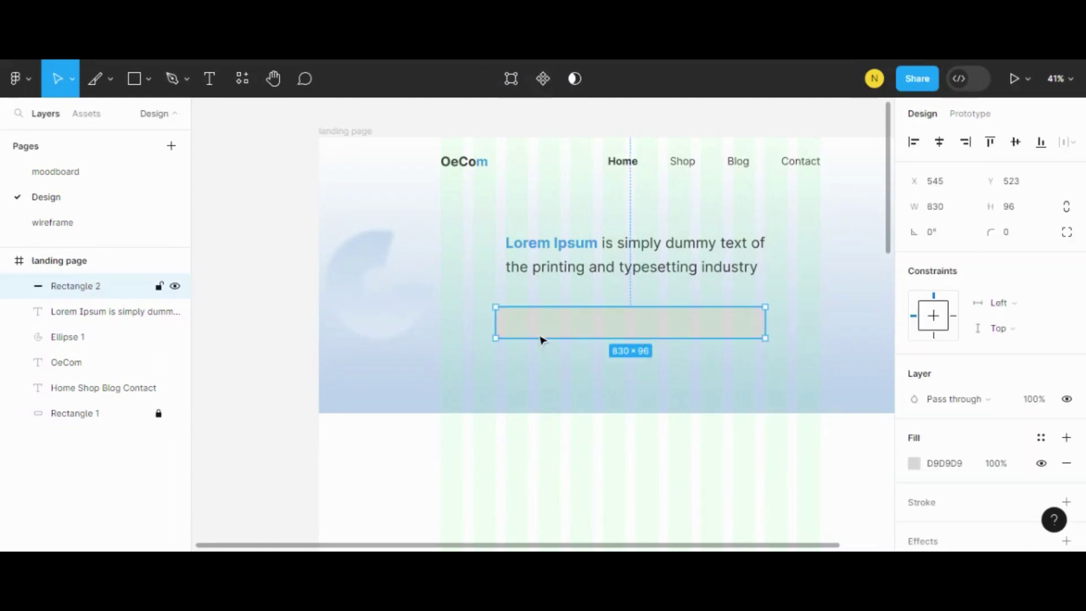
pyautogui.moveTo(638, 330); pyautogui.dragTo(640, 328)
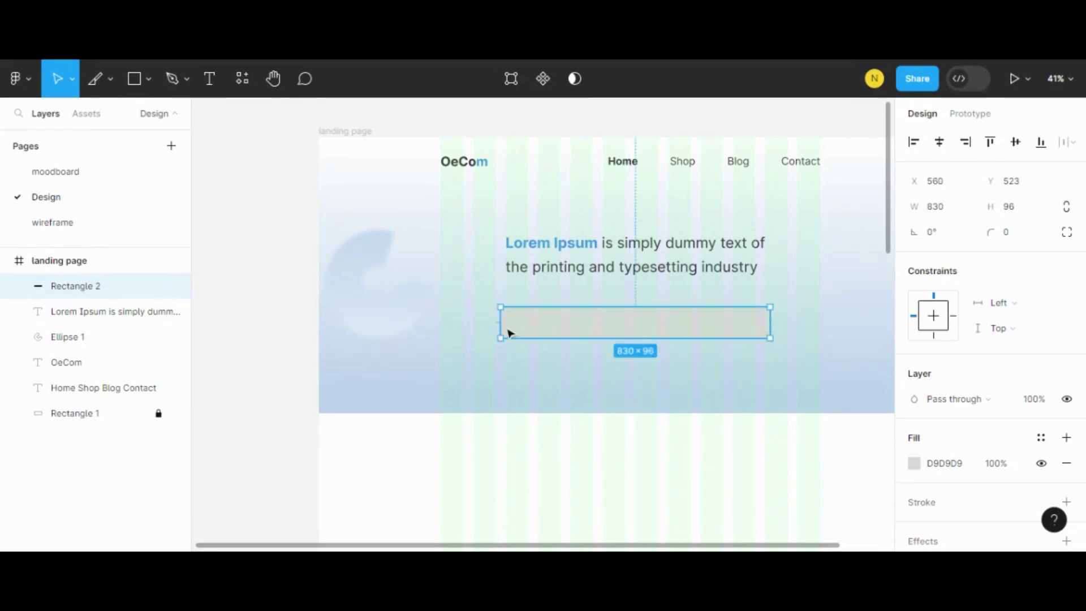
pyautogui.moveTo(500, 321); pyautogui.dragTo(472, 320)
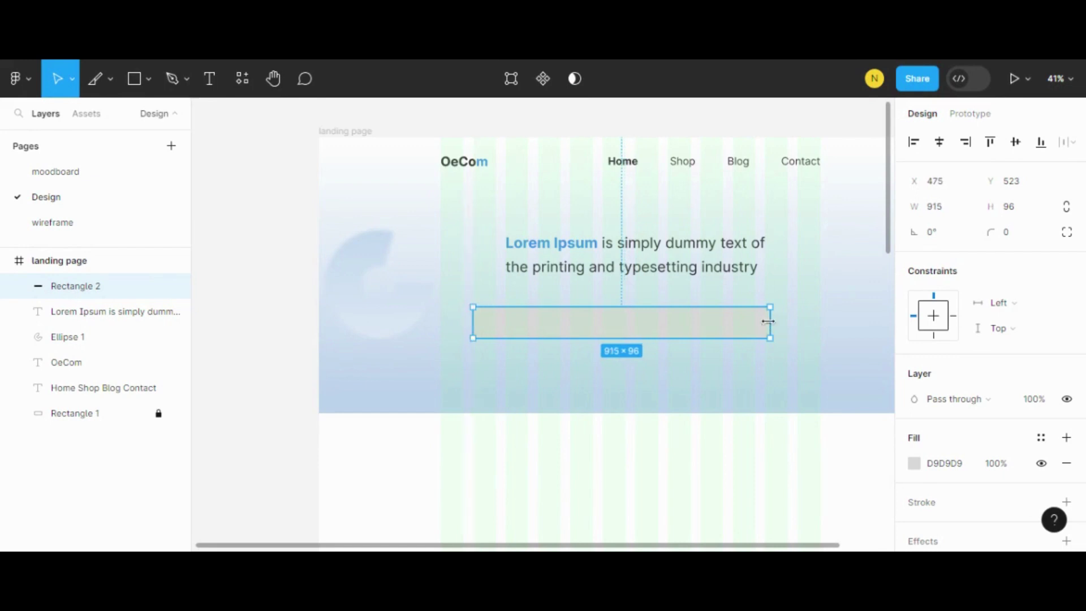
pyautogui.moveTo(768, 321); pyautogui.dragTo(788, 321)
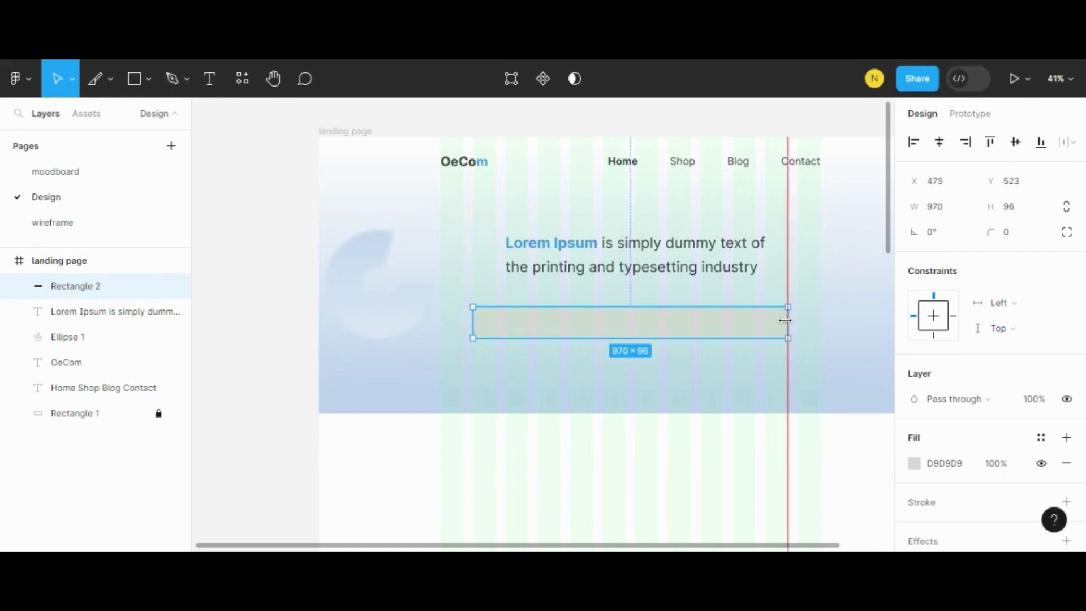
pyautogui.click(672, 407)
# Step: Move the grey bar down to Y 552, centred just below the paragraph
pyautogui.scroll(-1, 671, 407)
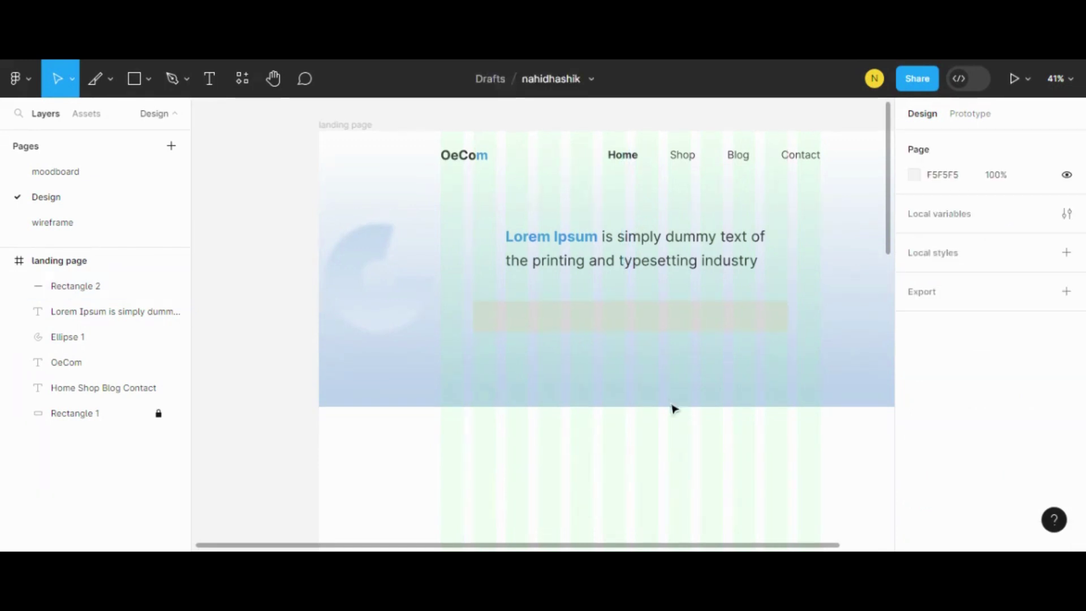
pyautogui.click(675, 328)
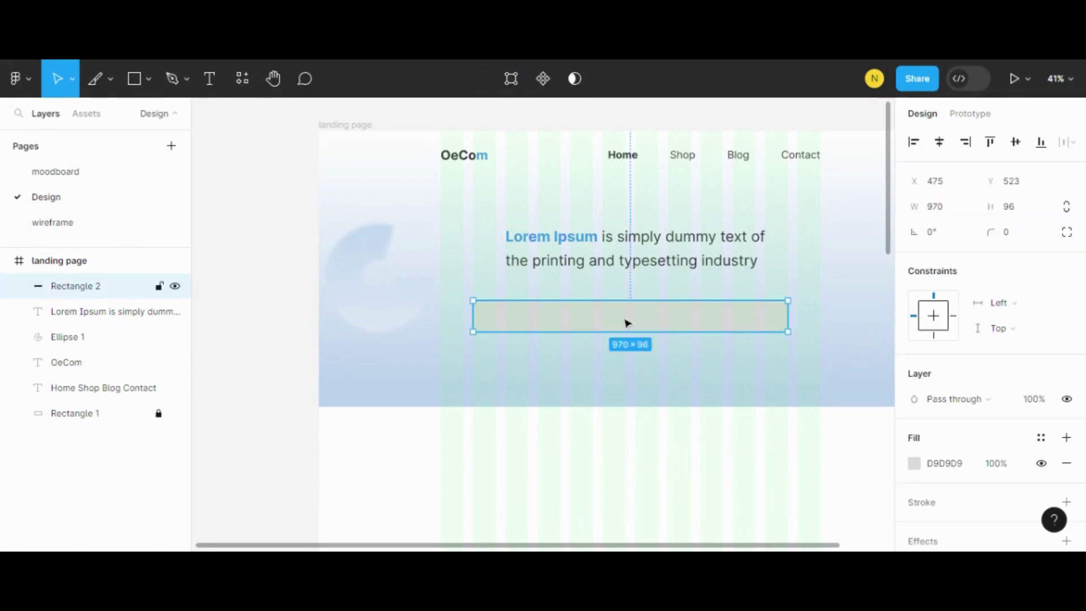
pyautogui.moveTo(626, 323); pyautogui.dragTo(626, 331)
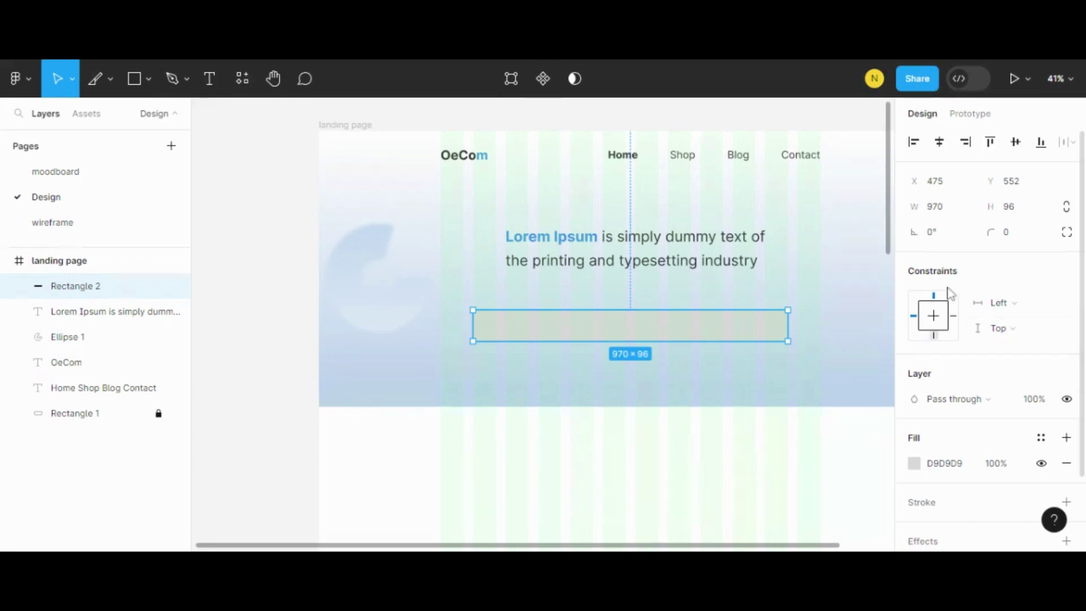
# Step: Give the grey bar a 60 corner radius for fully rounded ends
pyautogui.click(1006, 233)
pyautogui.write('60')
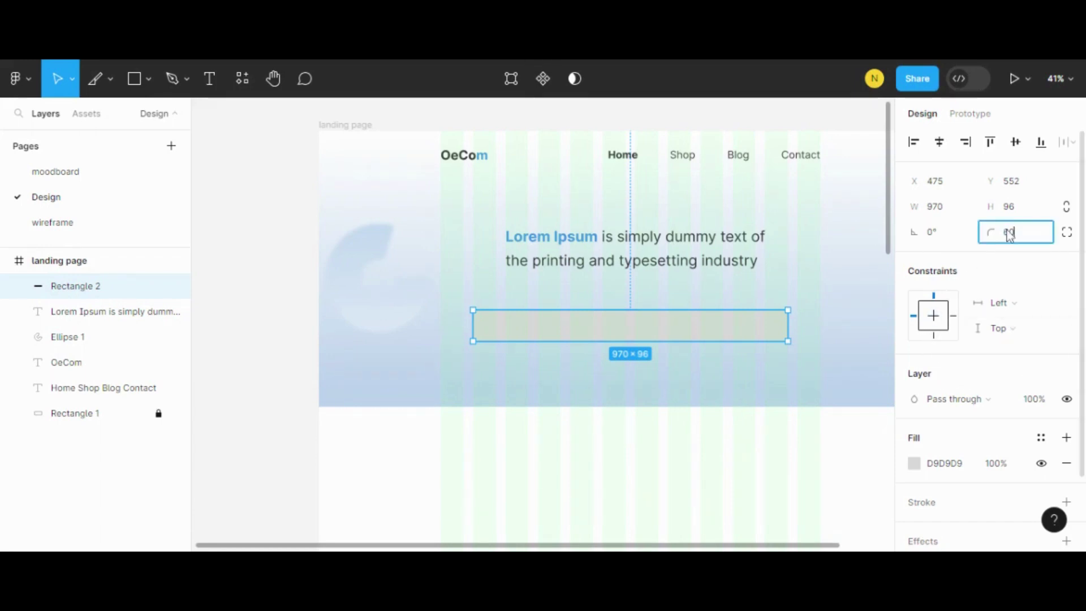
pyautogui.press('Return')
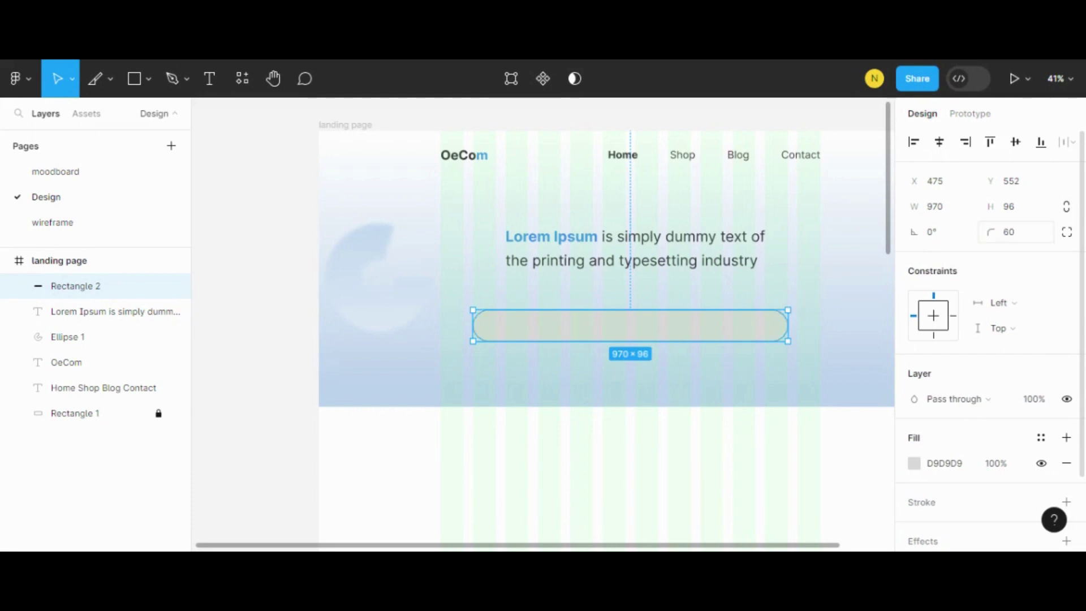
pyautogui.click(720, 456)
# Step: Change the rounded bar's fill from D9D9D9 to white FFFFFF
pyautogui.click(653, 338)
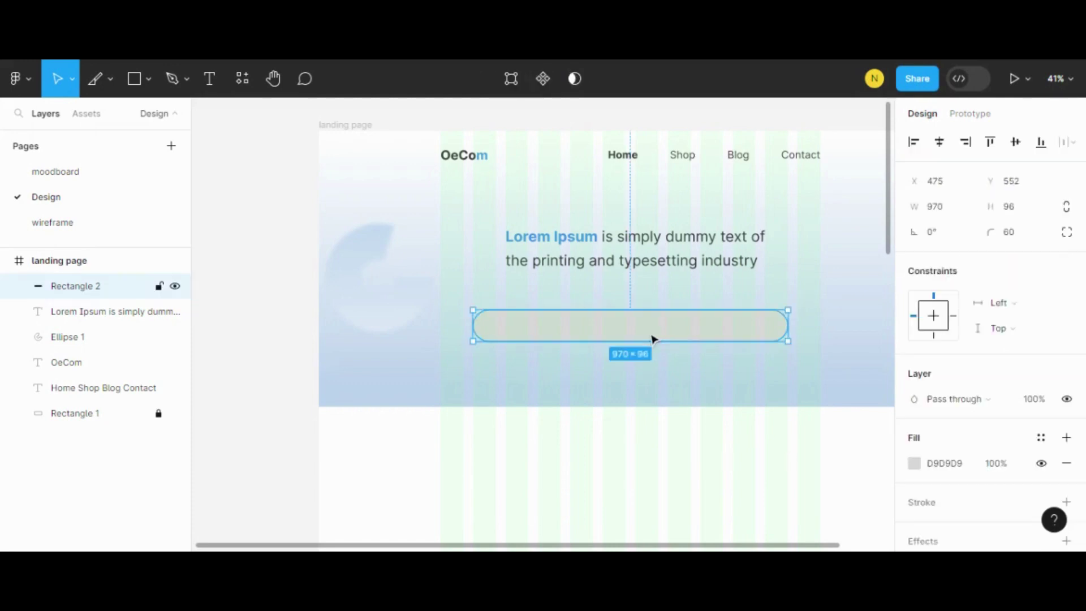
pyautogui.click(914, 463)
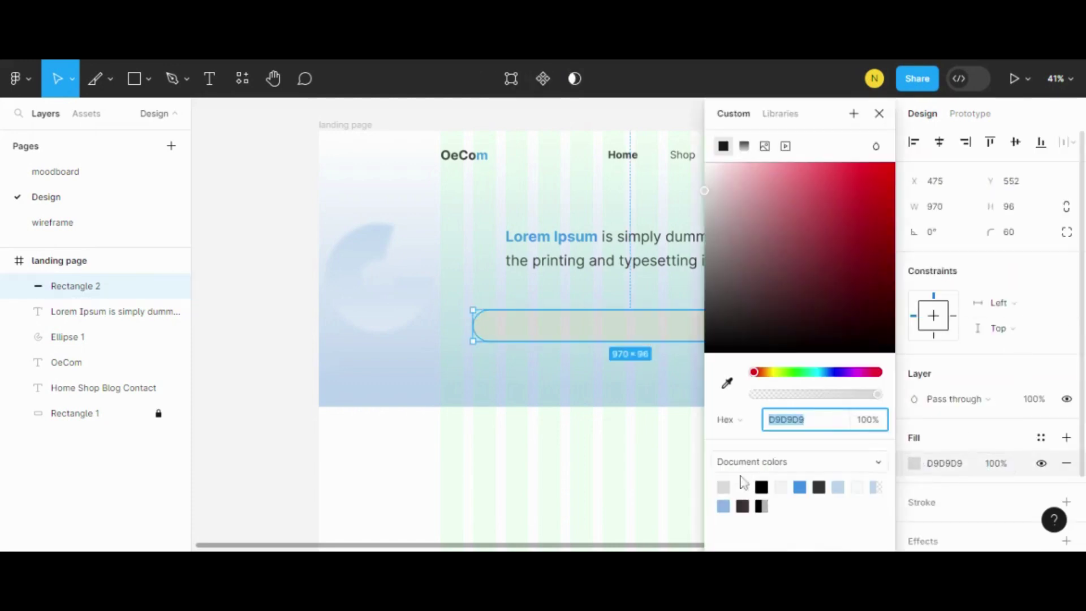
pyautogui.click(742, 487)
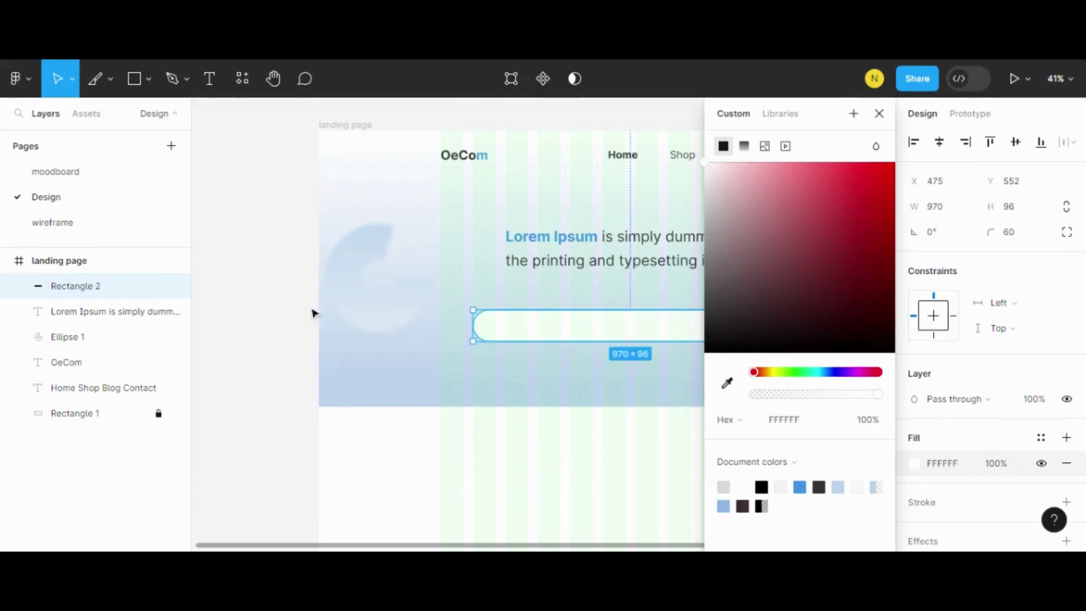
pyautogui.click(383, 277)
pyautogui.click(577, 339)
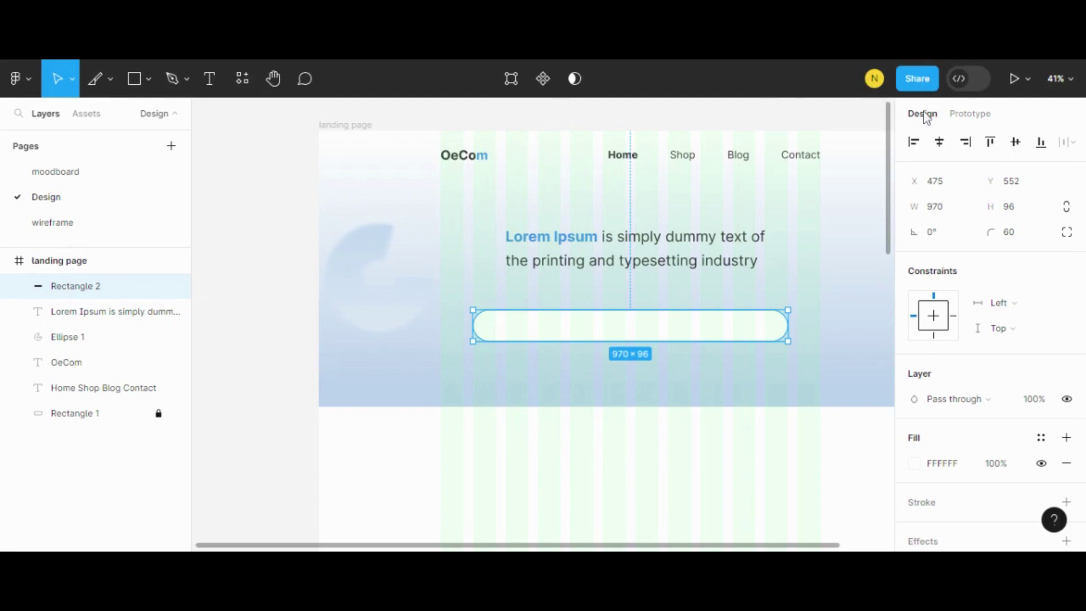
pyautogui.click(705, 211)
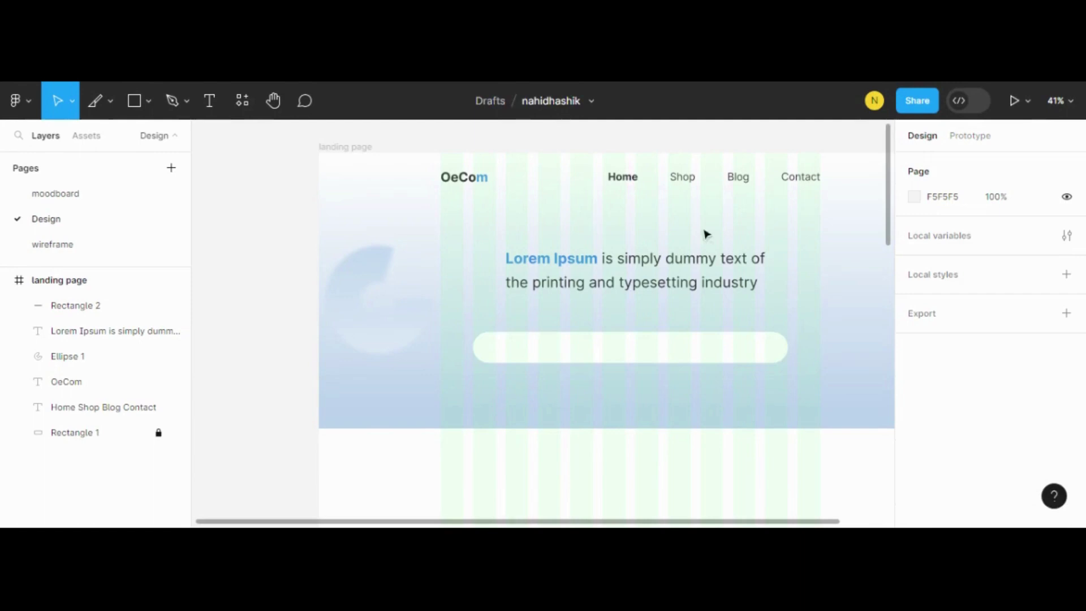
pyautogui.click(728, 347)
pyautogui.doubleClick(521, 351)
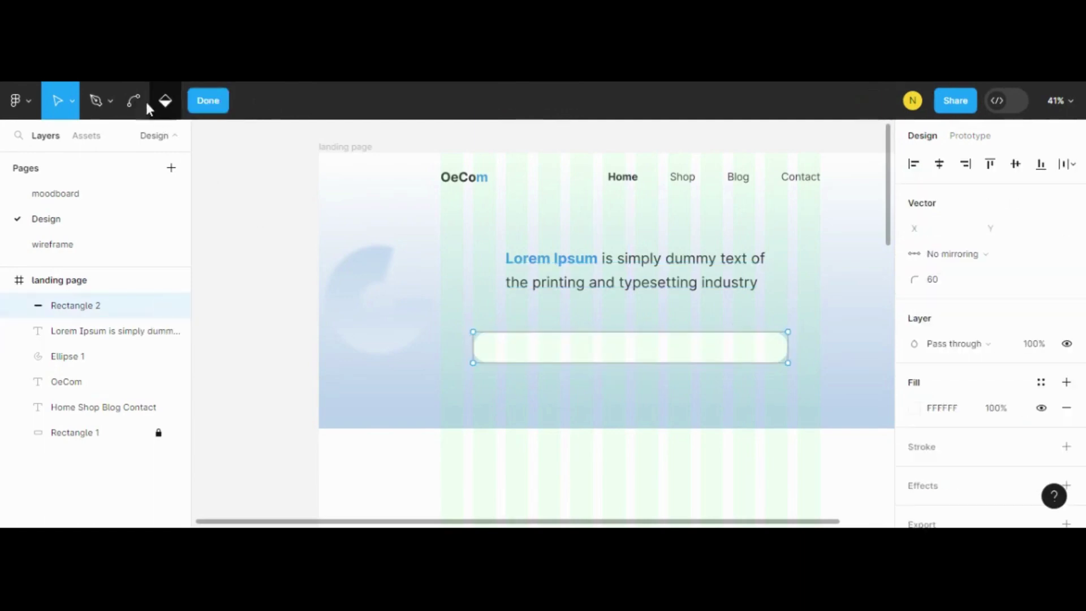
pyautogui.click(121, 103)
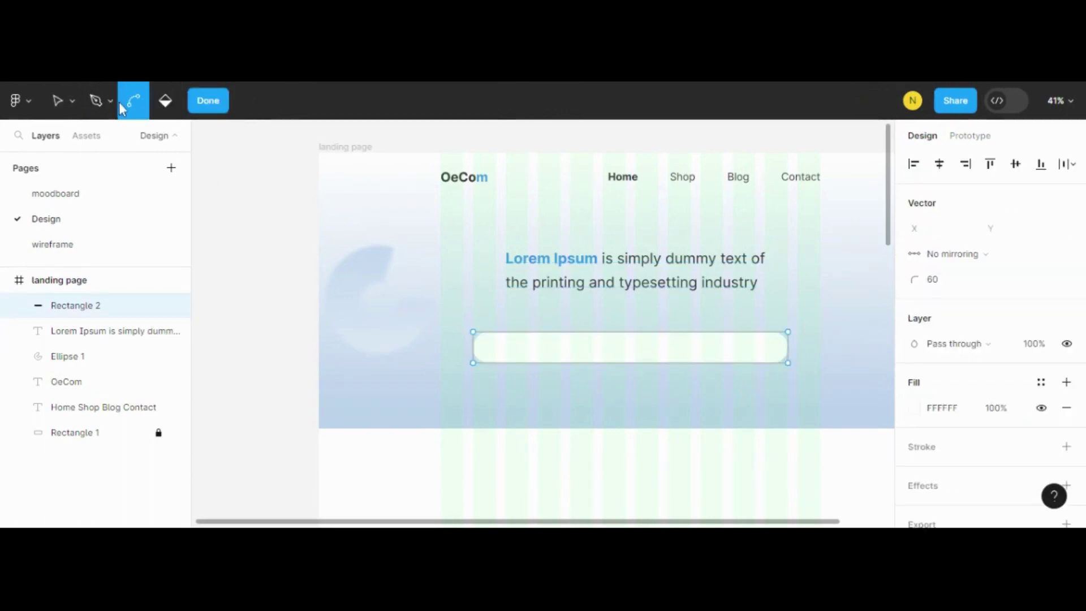
pyautogui.click(110, 101)
pyautogui.press('v')
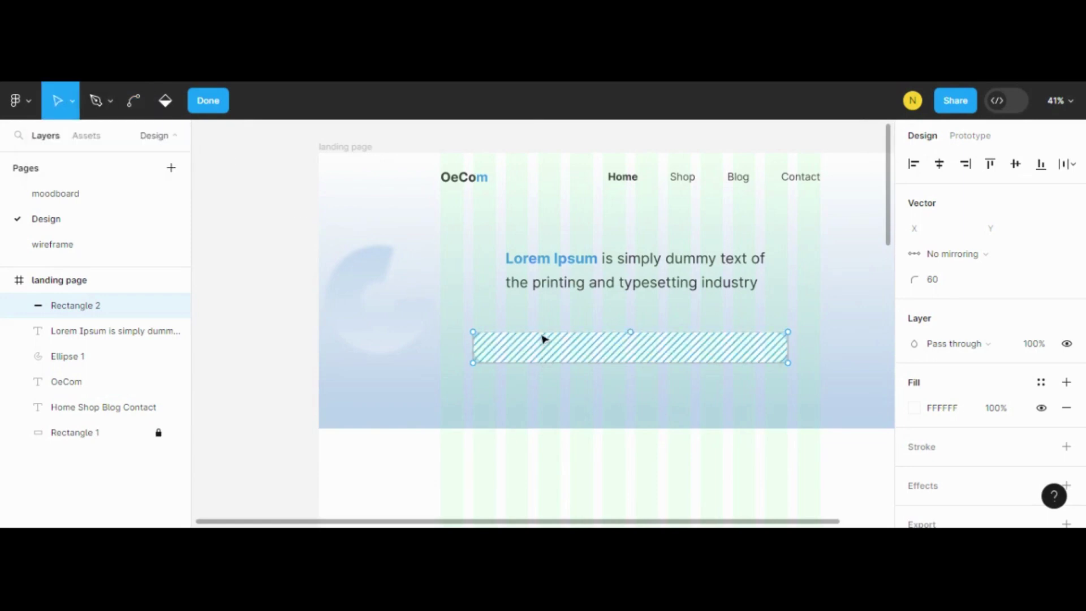
pyautogui.press('Escape')
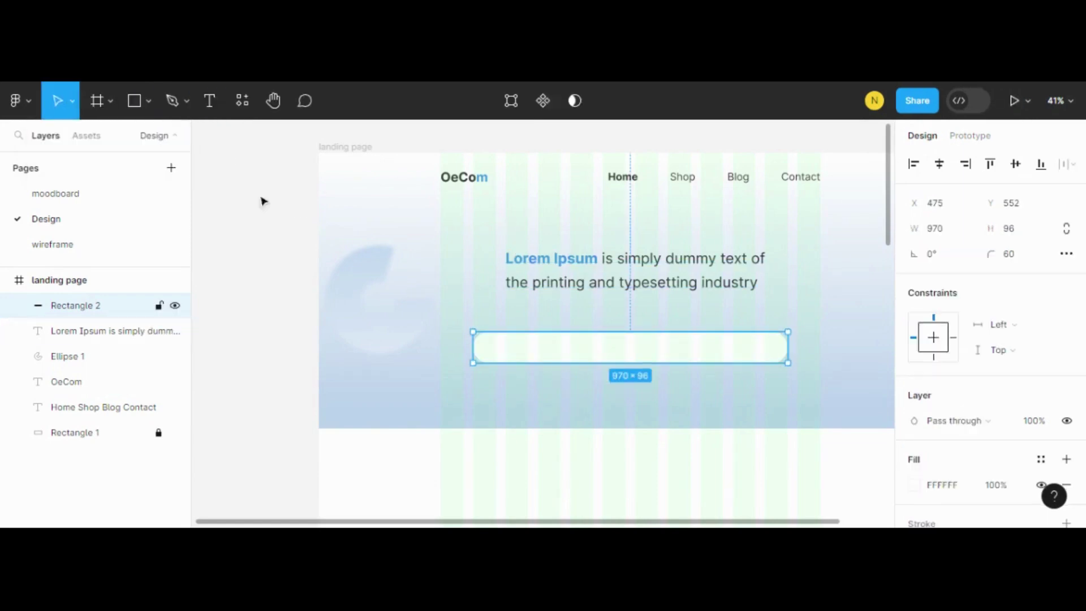
# Step: Add a 'search' text layer and position it in the pill bar's left end
pyautogui.click(216, 105)
pyautogui.click(508, 350)
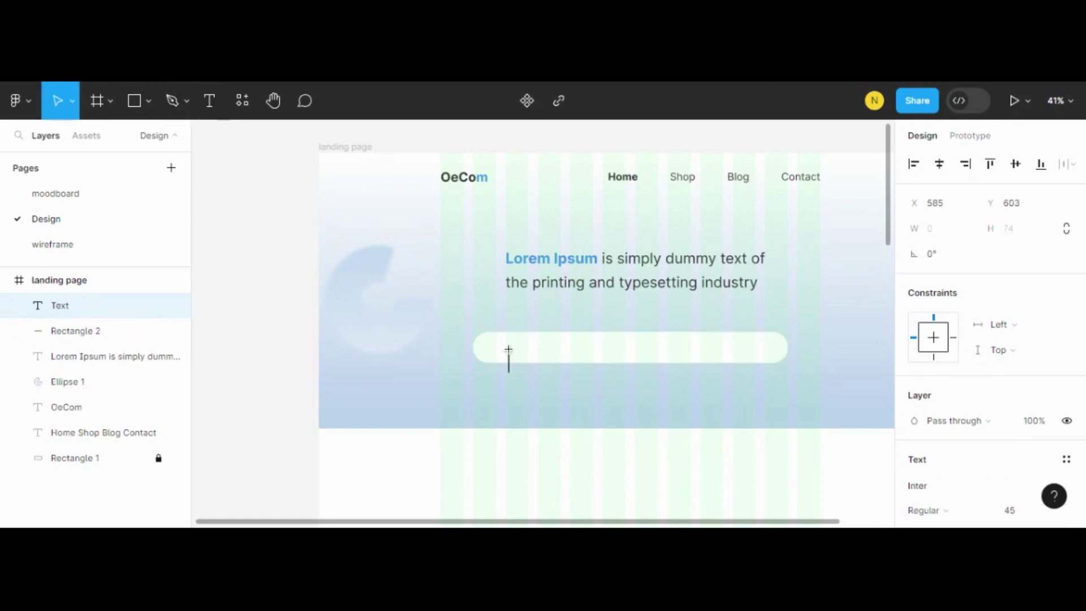
pyautogui.write('s')
pyautogui.write('EAR')
pyautogui.press('BackSpace')
pyautogui.press('BackSpace')
pyautogui.press('BackSpace')
pyautogui.press('BackSpace')
pyautogui.write('se')
pyautogui.write('r')
pyautogui.press('BackSpace')
pyautogui.write('ar')
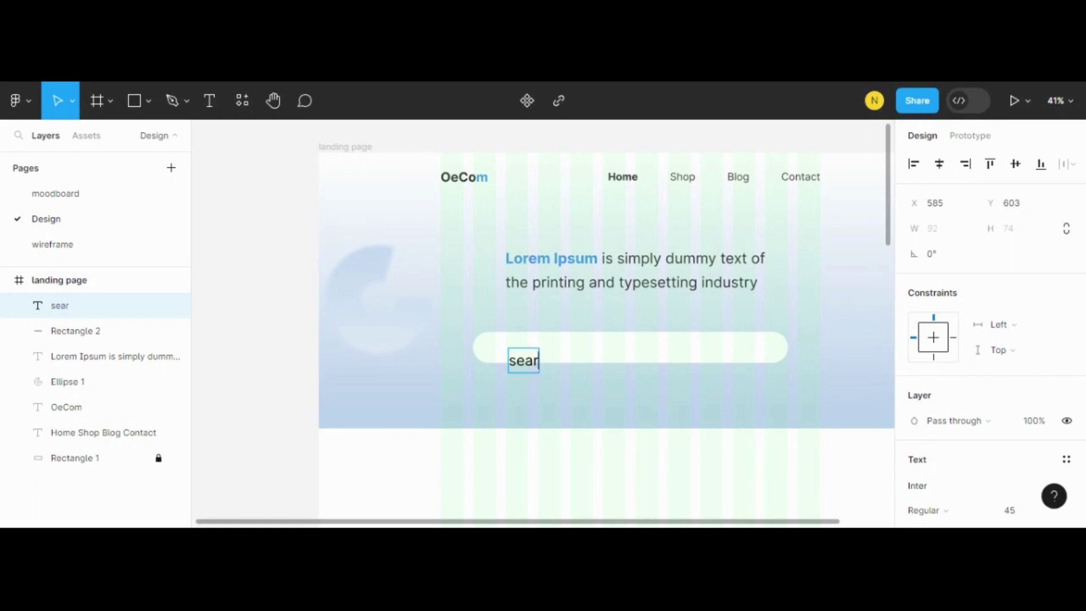
pyautogui.write('hc')
pyautogui.press('BackSpace')
pyautogui.press('BackSpace')
pyautogui.write('ch ')
pyautogui.write('H')
pyautogui.press('BackSpace')
pyautogui.press('BackSpace')
pyautogui.press('Escape')
pyautogui.moveTo(539, 363); pyautogui.dragTo(537, 352)
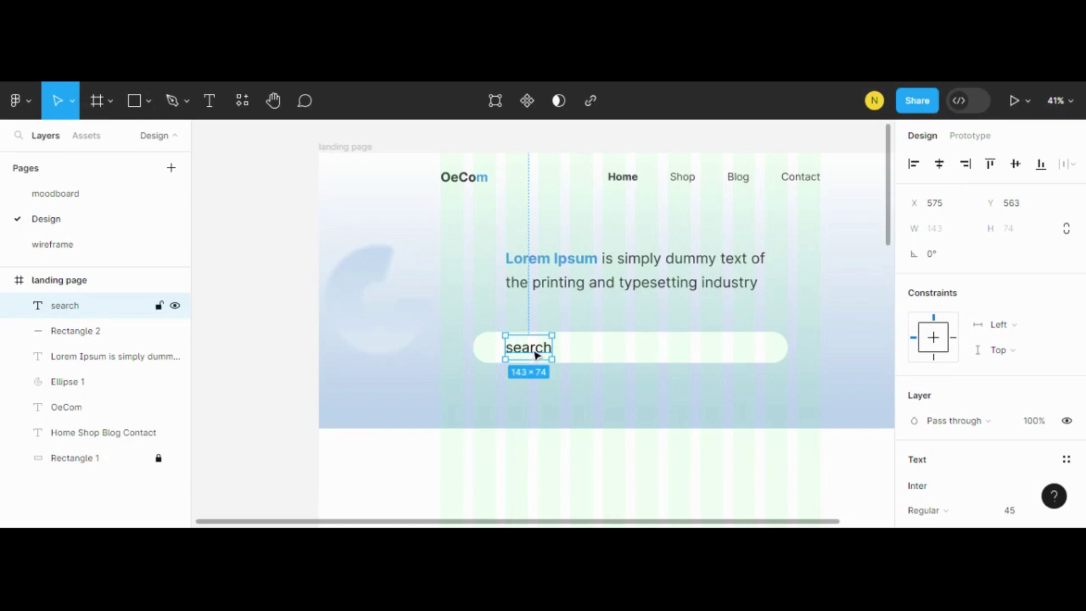
pyautogui.click(722, 362)
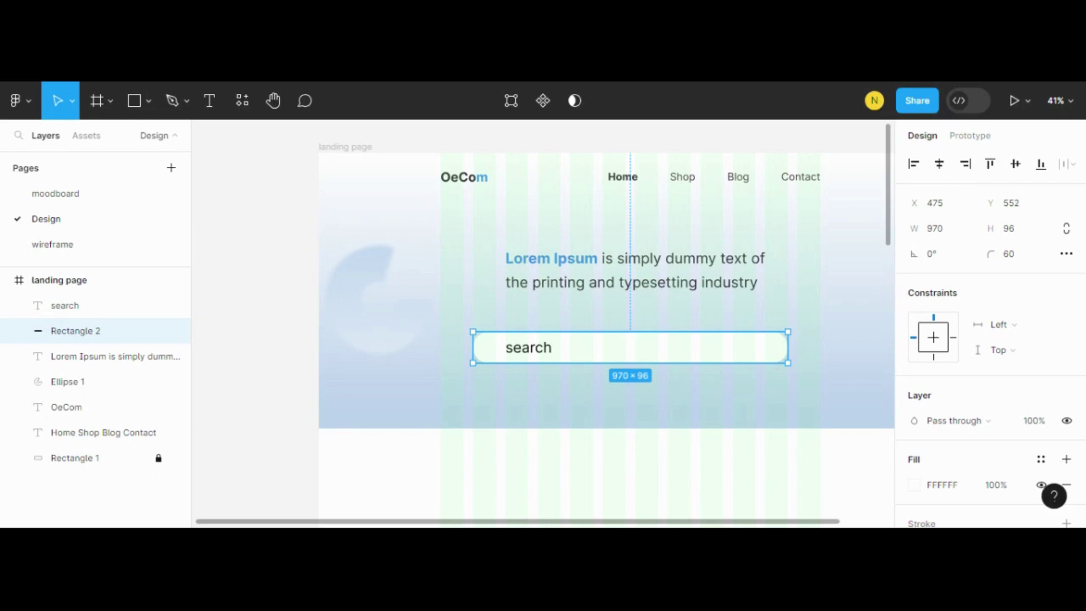
# Step: Paste the magnifying-glass image, trying a 25 px width then undoing it
pyautogui.hotkey('ctrl', 'v')
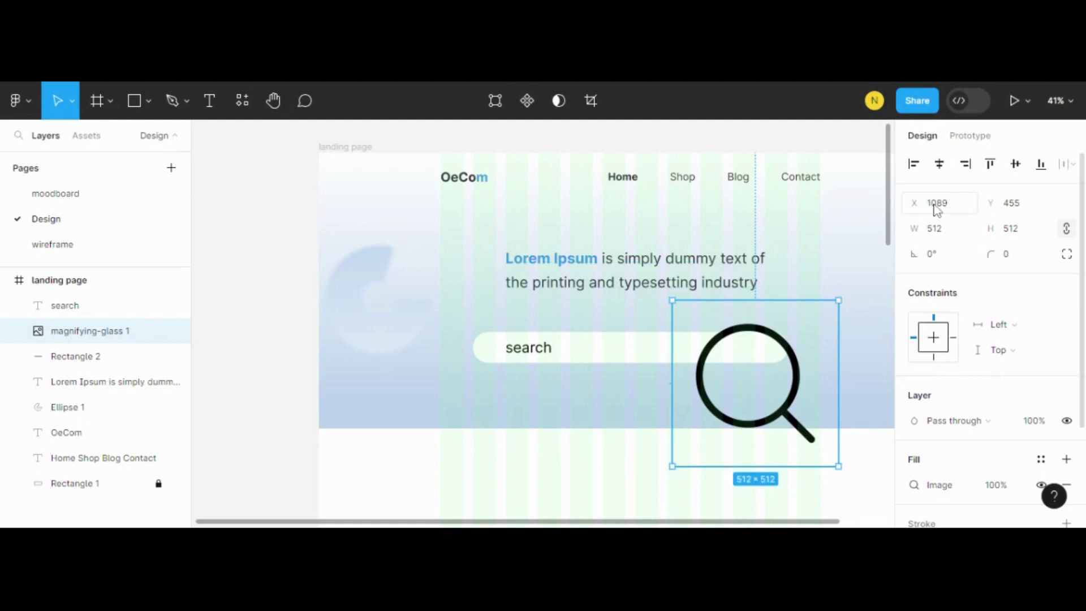
pyautogui.click(947, 236)
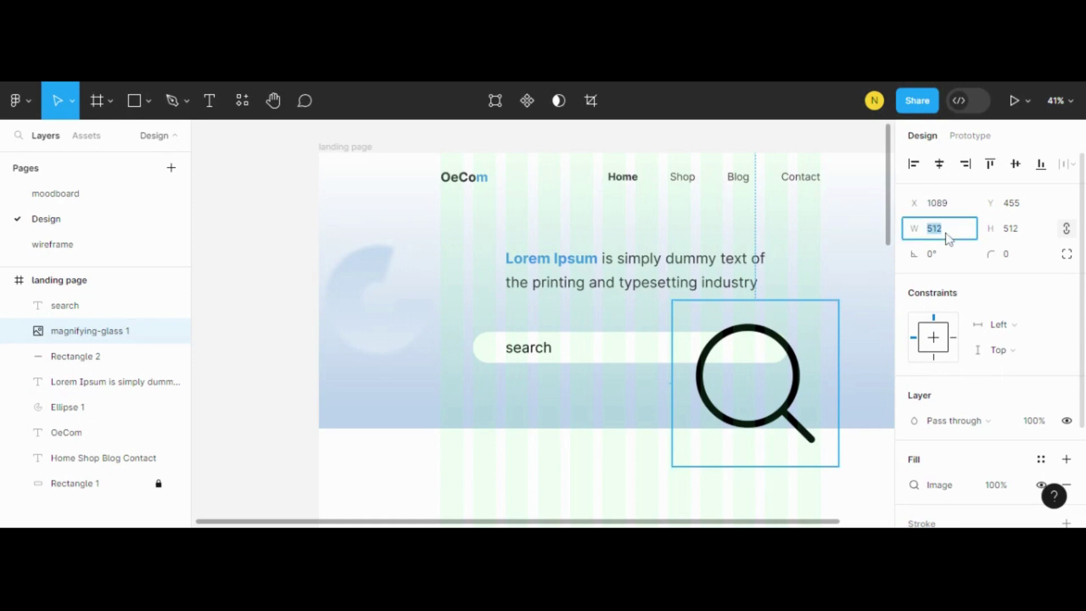
pyautogui.write('25')
pyautogui.press('Return')
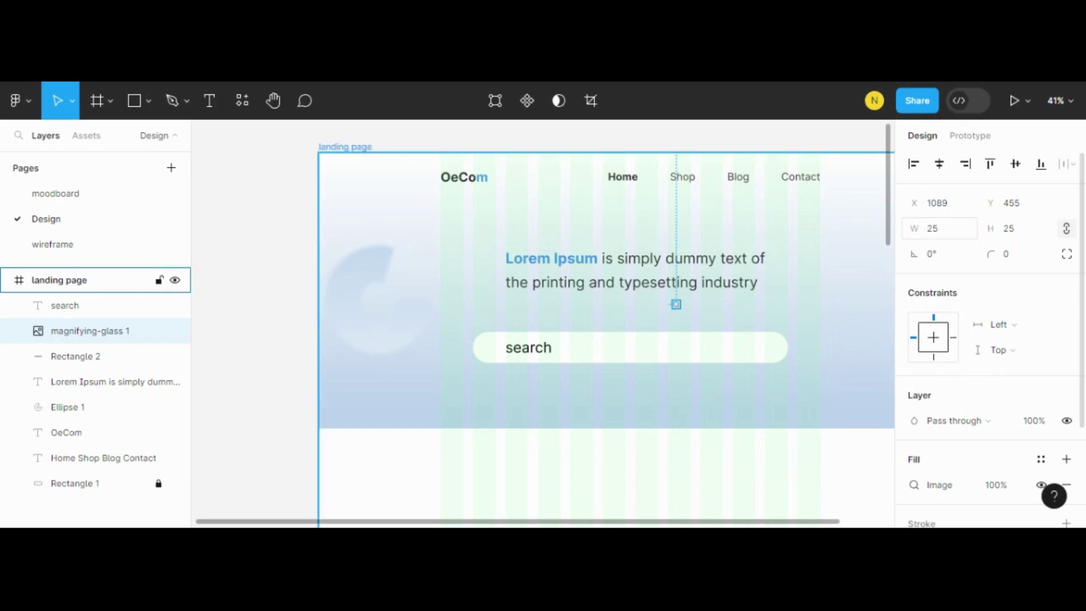
pyautogui.hotkey('ctrl', 'z')
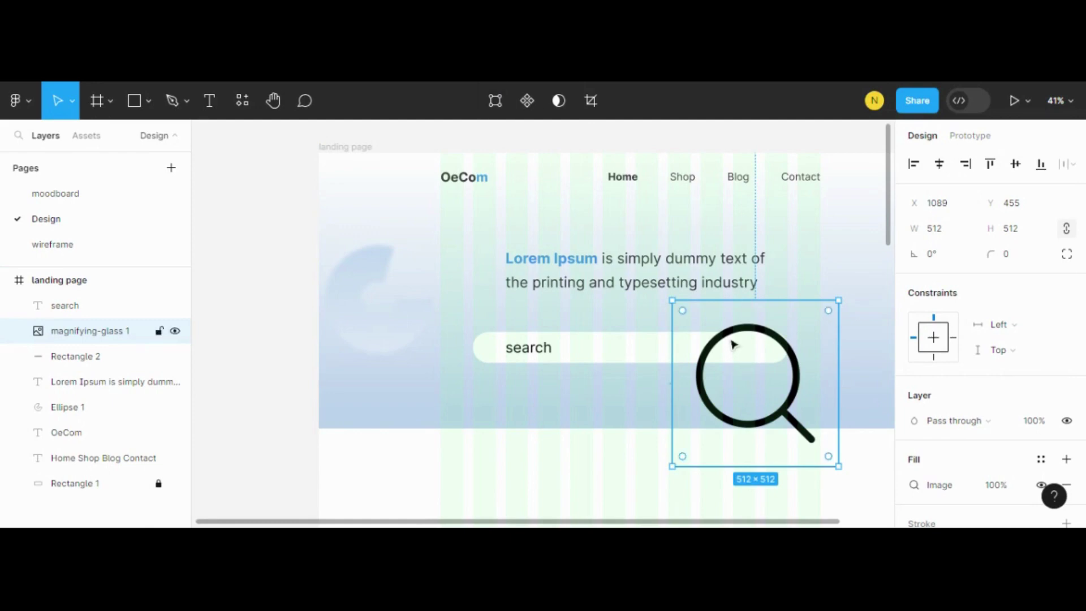
# Step: Move the magnifier up-left and shrink its width to 200, then 100 px
pyautogui.moveTo(713, 324); pyautogui.dragTo(680, 296)
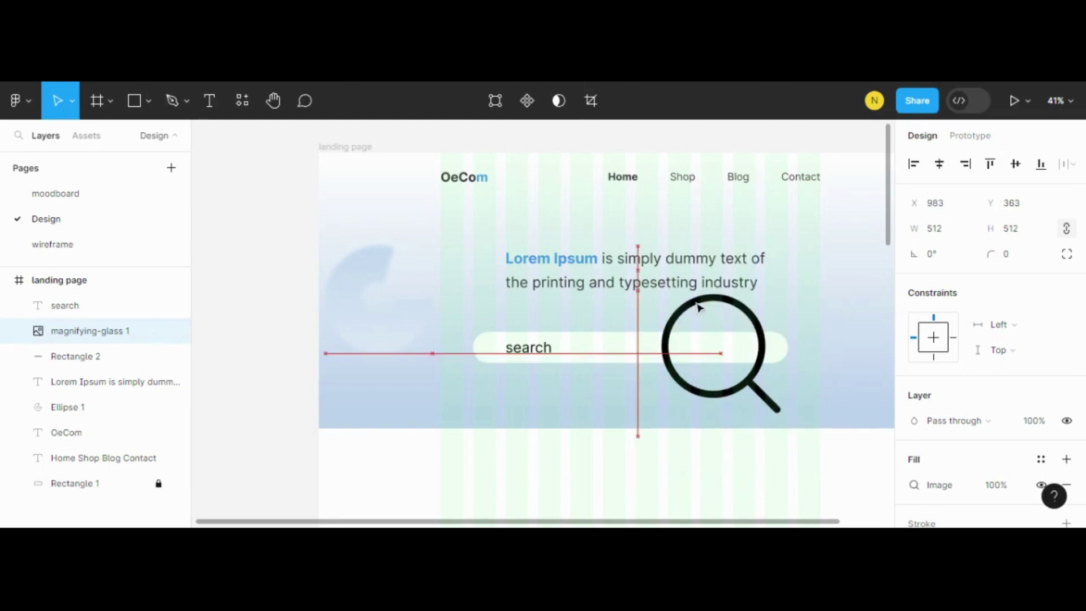
pyautogui.click(944, 229)
pyautogui.doubleClick(944, 229)
pyautogui.write('200')
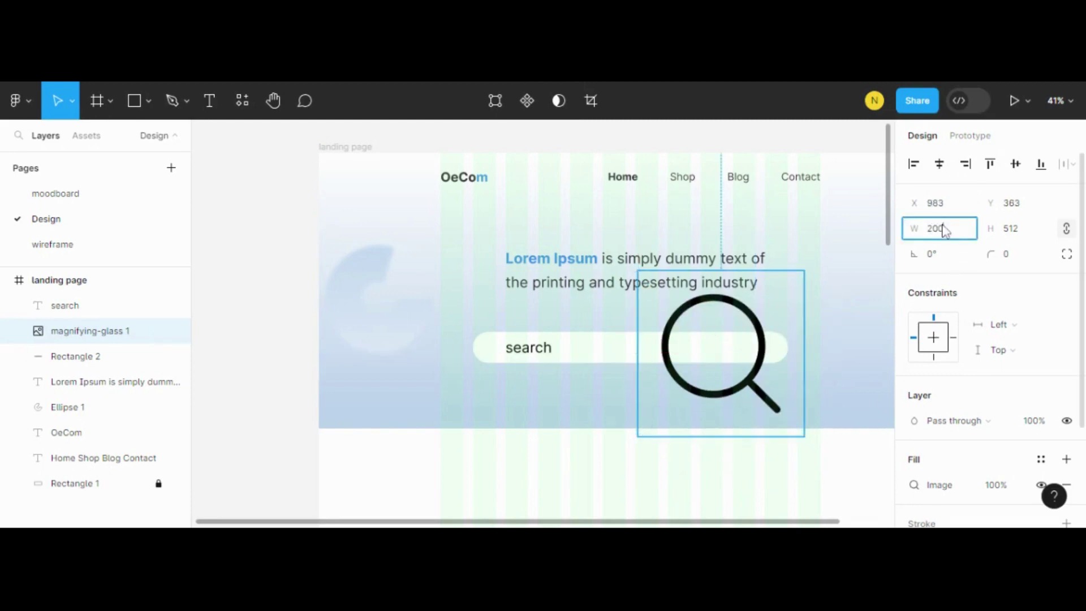
pyautogui.press('Return')
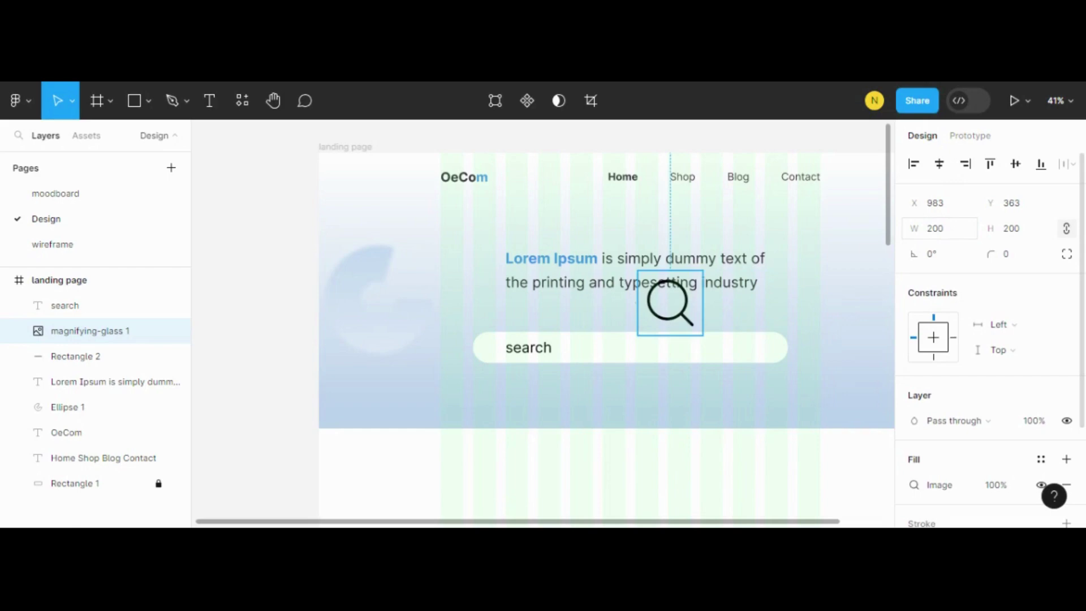
pyautogui.doubleClick(942, 229)
pyautogui.write('100')
pyautogui.press('Return')
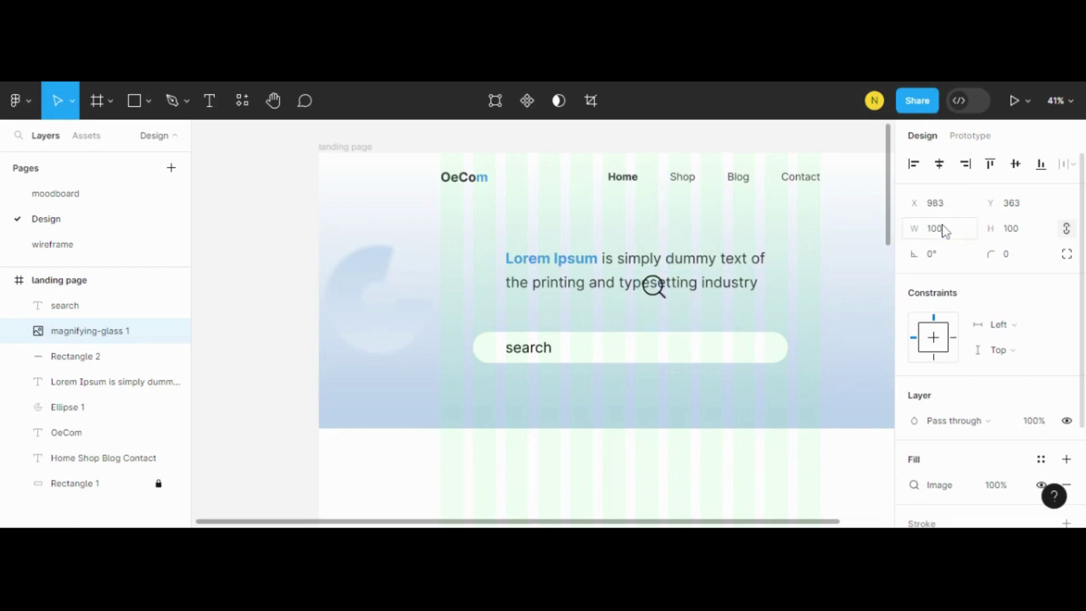
# Step: Place the magnifier in the search bar's right end and set it to 80 px wide
pyautogui.click(663, 295)
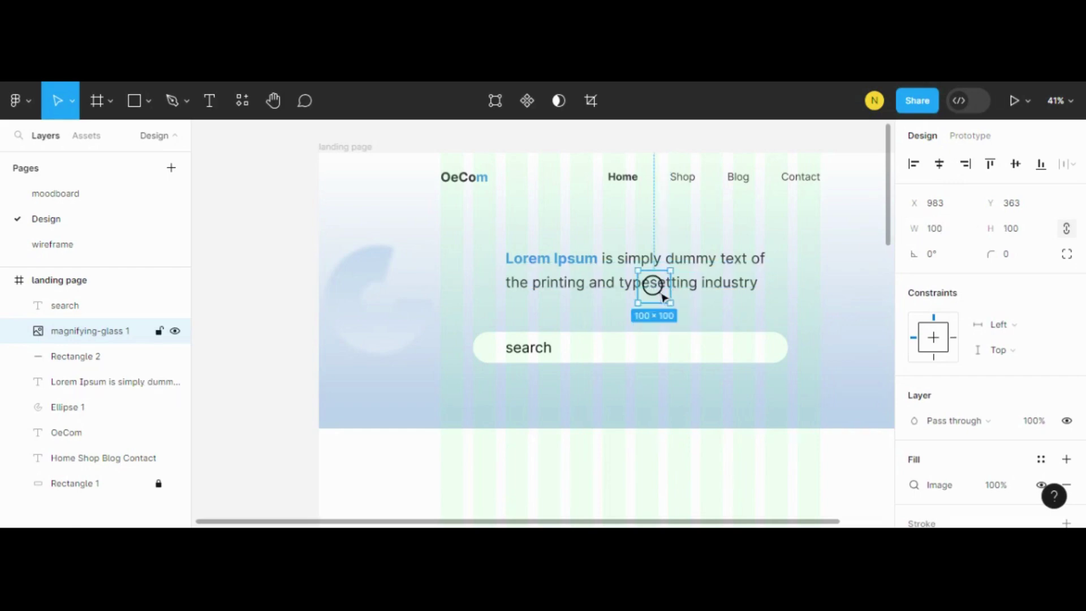
pyautogui.moveTo(663, 295); pyautogui.dragTo(765, 357)
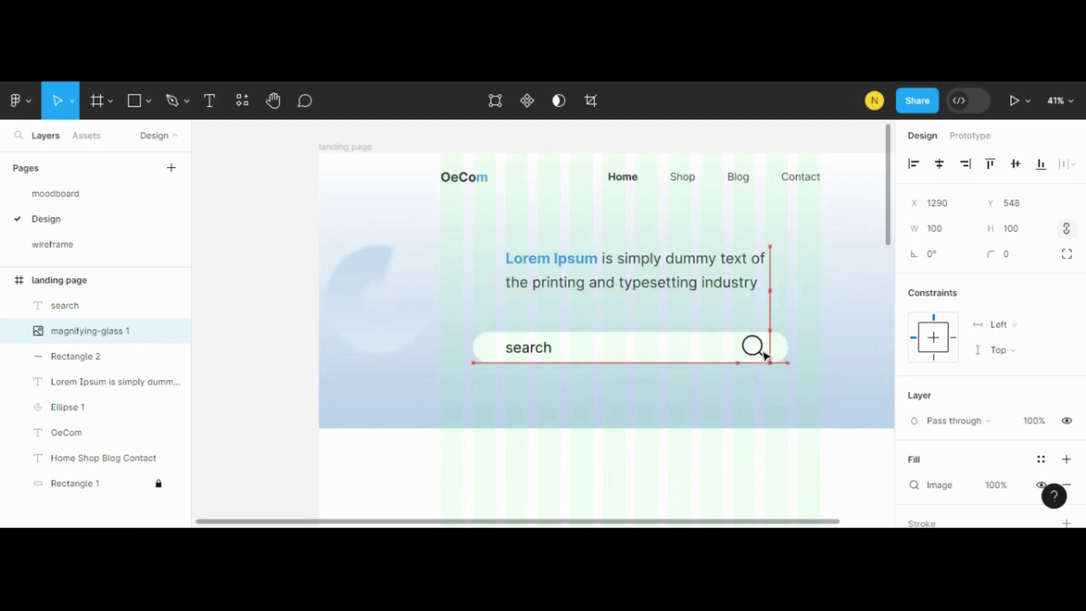
pyautogui.click(751, 288)
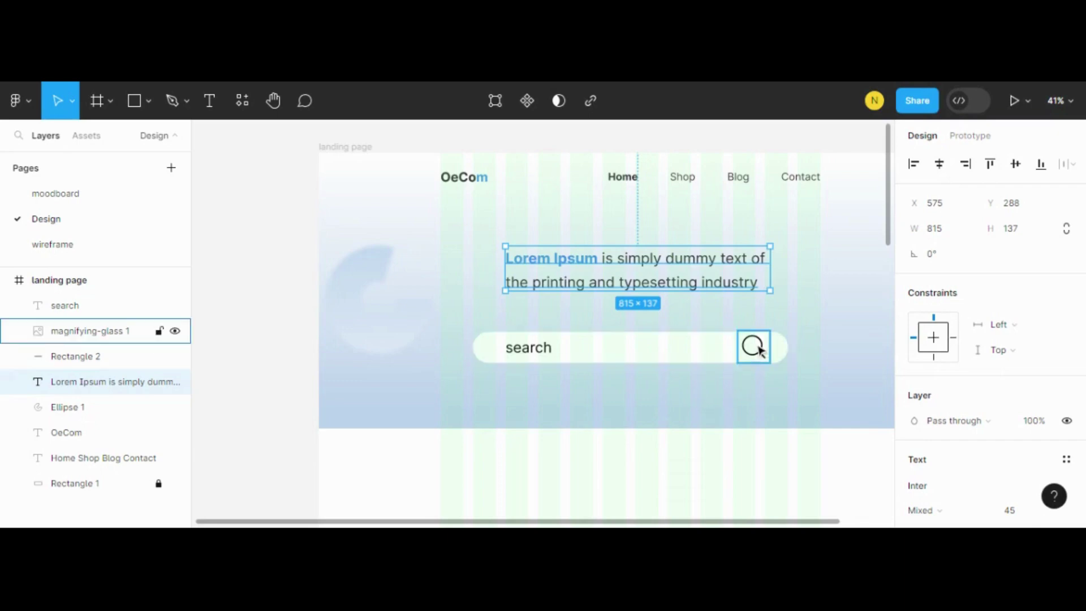
pyautogui.moveTo(759, 348); pyautogui.dragTo(759, 349)
pyautogui.click(952, 232)
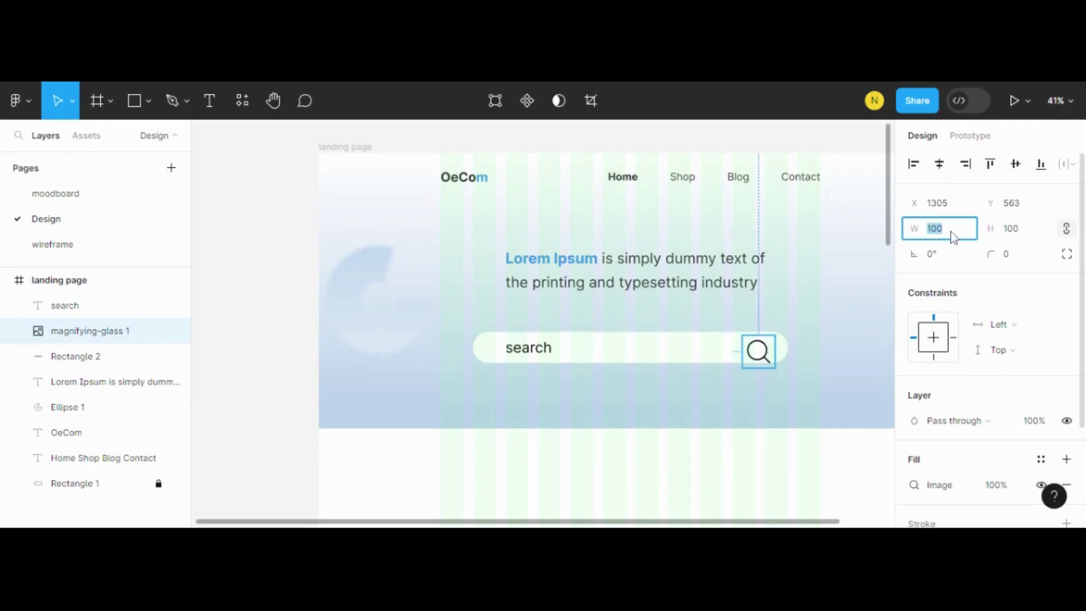
pyautogui.write('80')
pyautogui.press('Return')
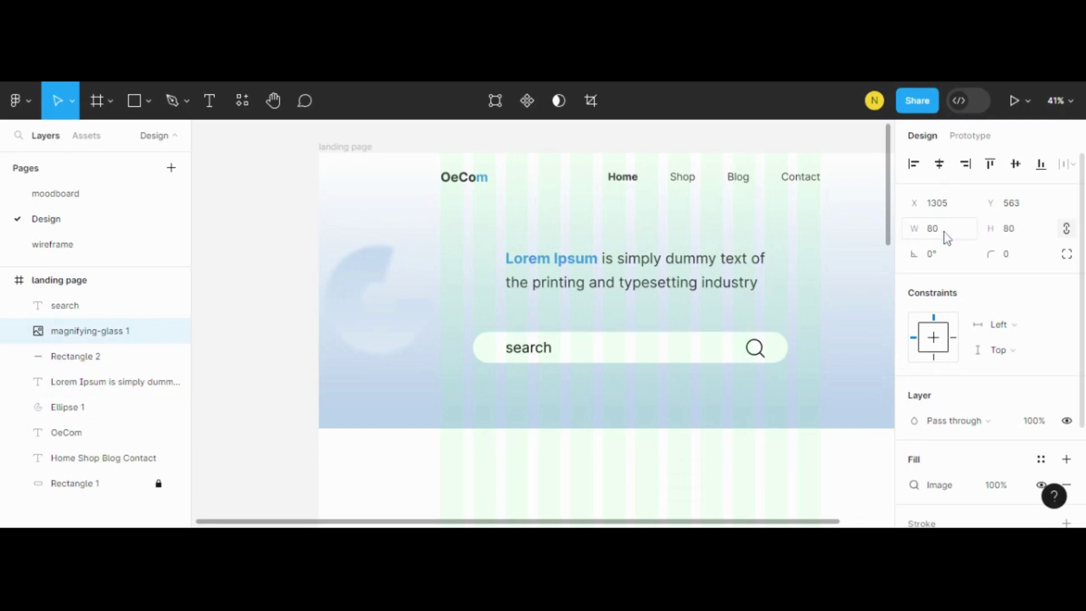
pyautogui.click(674, 378)
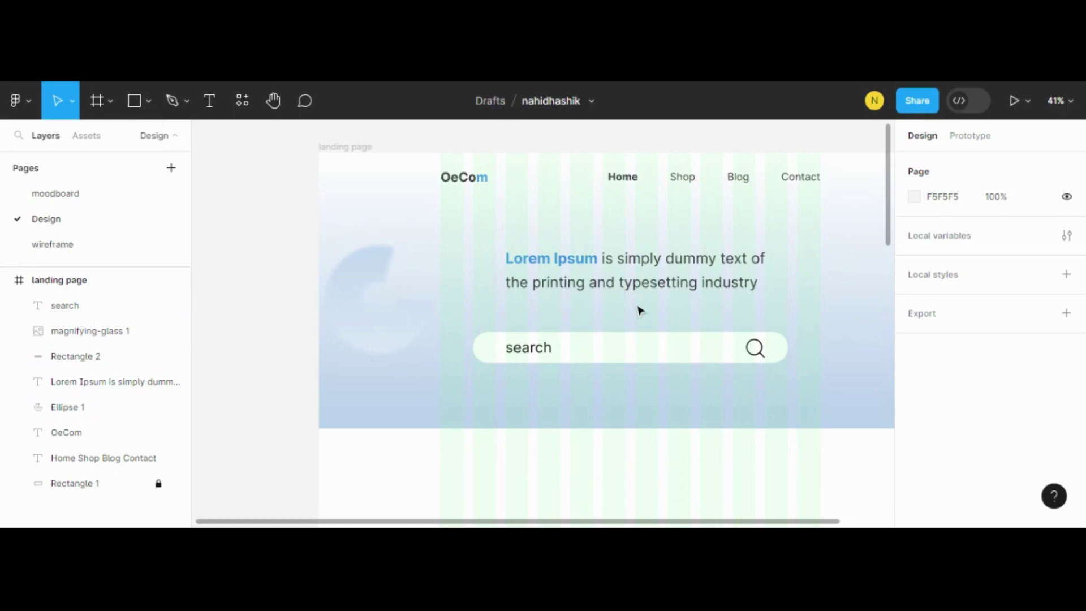
# Step: Change the 'search' placeholder text's fill from black to light grey D9D9D9
pyautogui.click(533, 347)
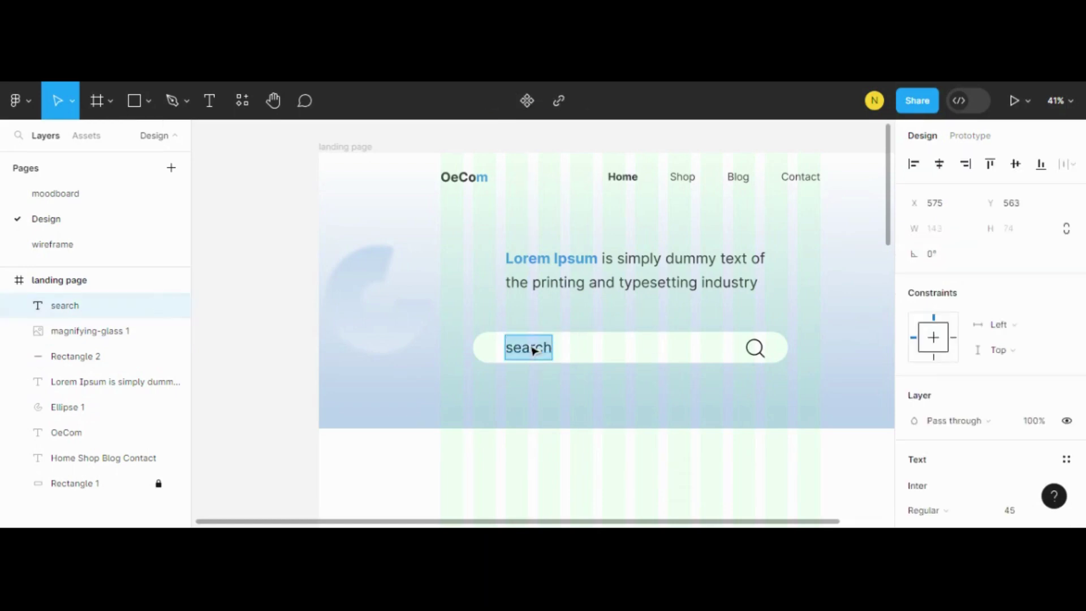
pyautogui.scroll(-5, 940, 446)
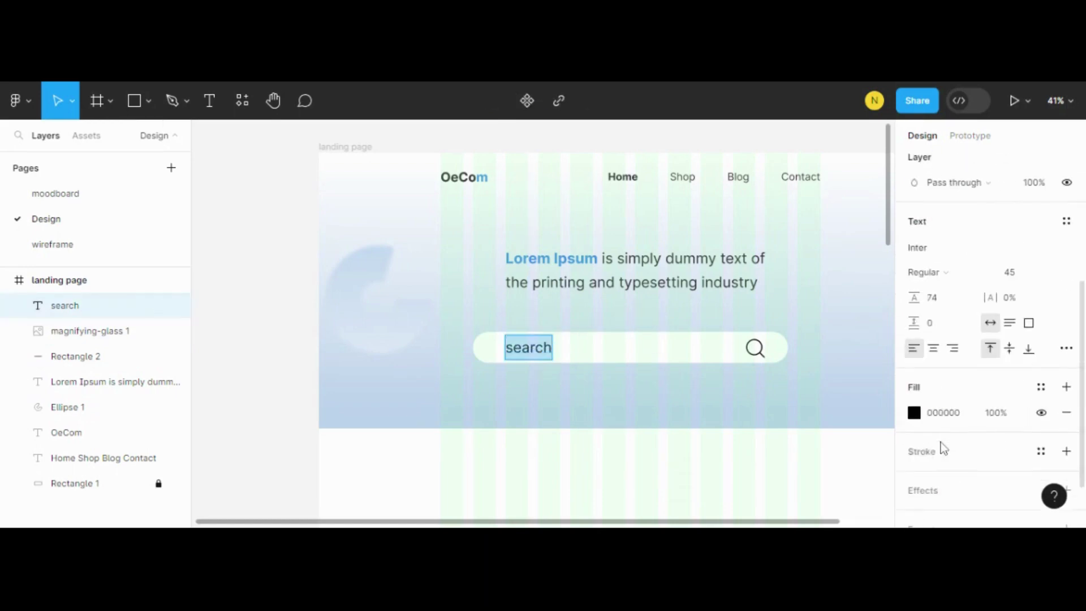
pyautogui.click(914, 414)
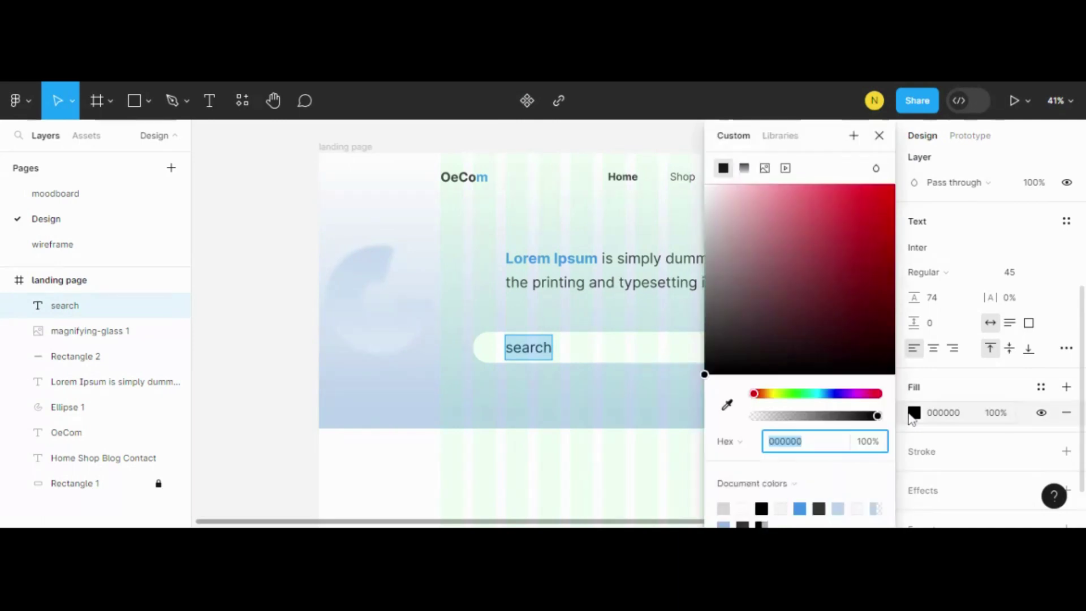
pyautogui.click(727, 508)
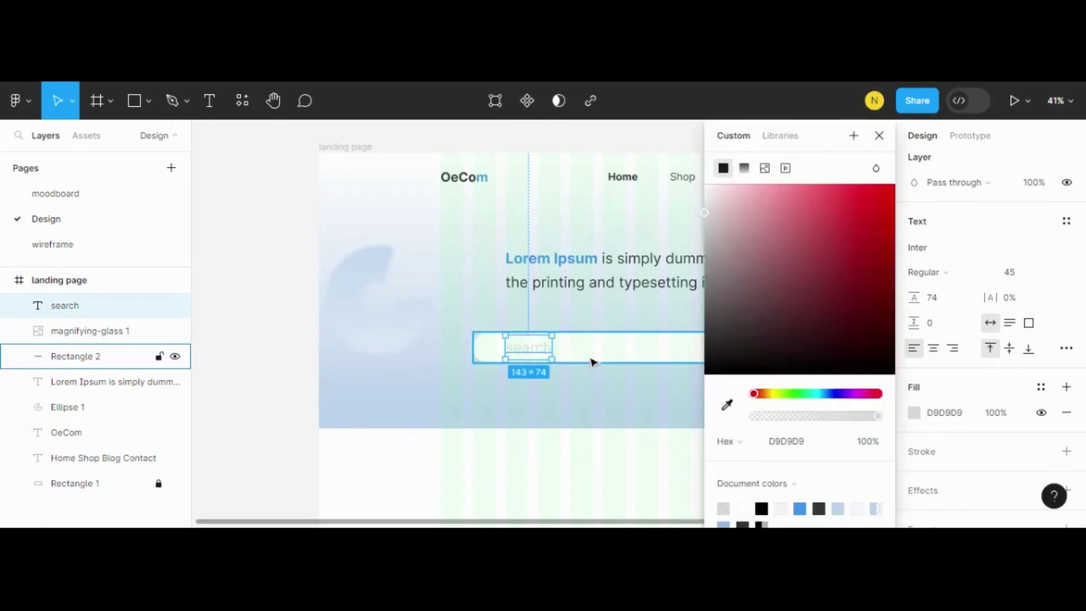
pyautogui.click(427, 392)
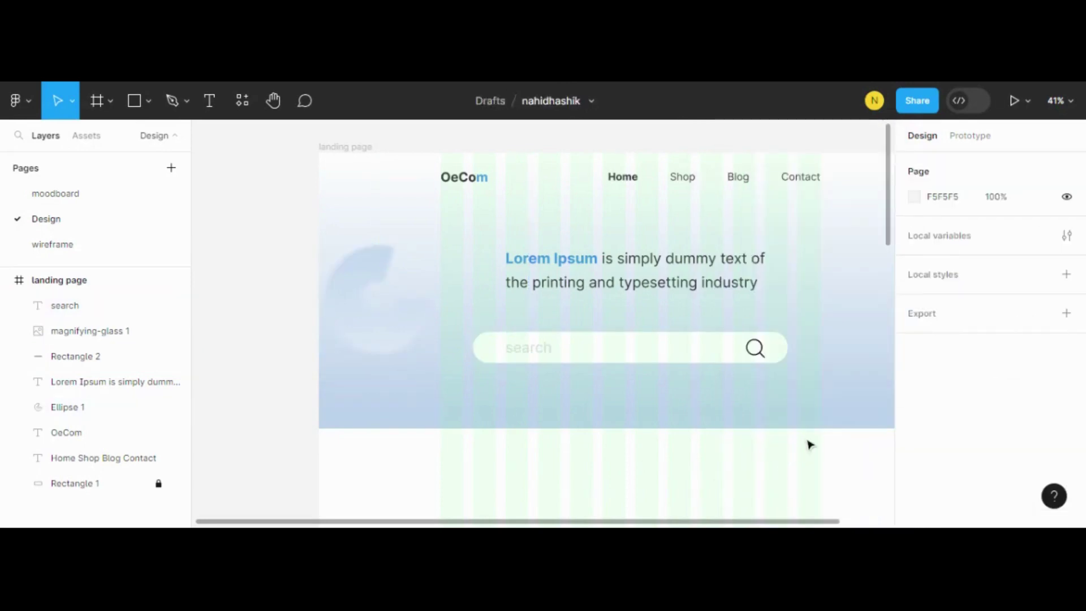
pyautogui.click(756, 349)
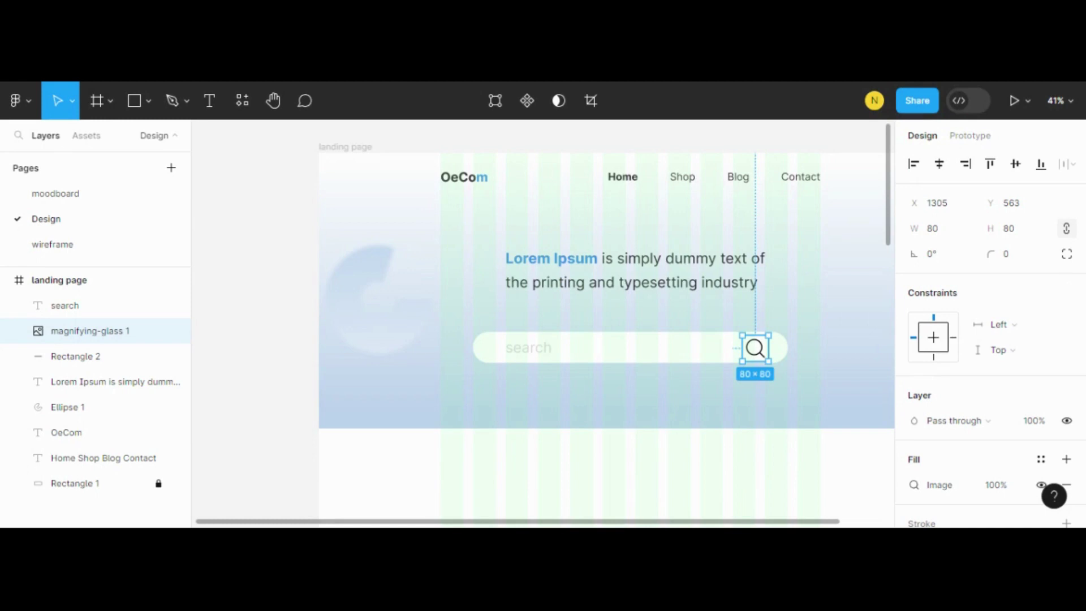
# Step: Resize the magnifying-glass icon to 70×70 after trying widths of 25 and 50
pyautogui.click(964, 239)
pyautogui.write('25')
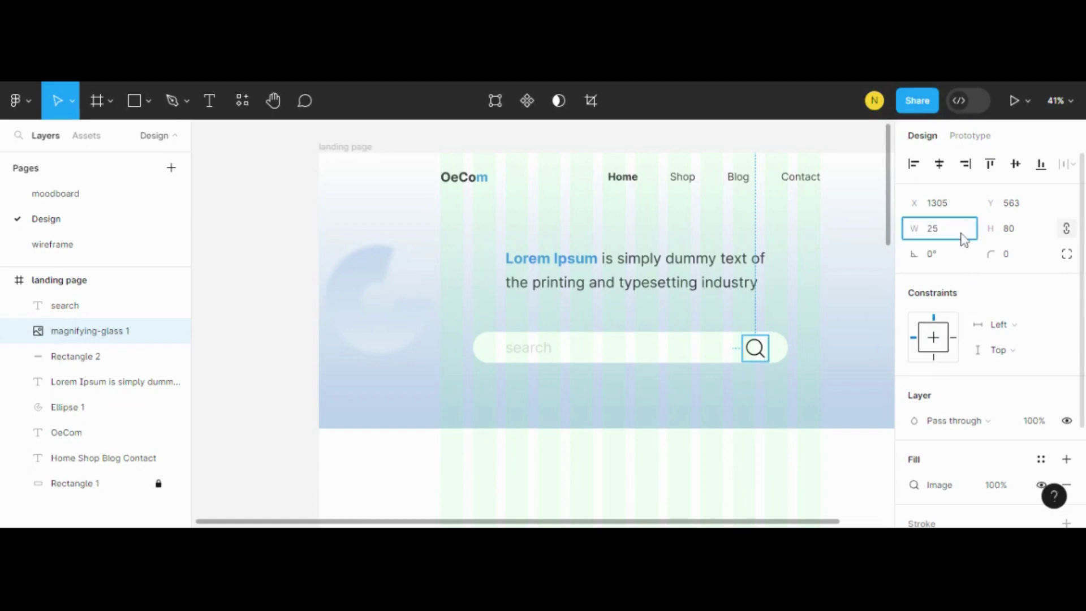
pyautogui.press('Return')
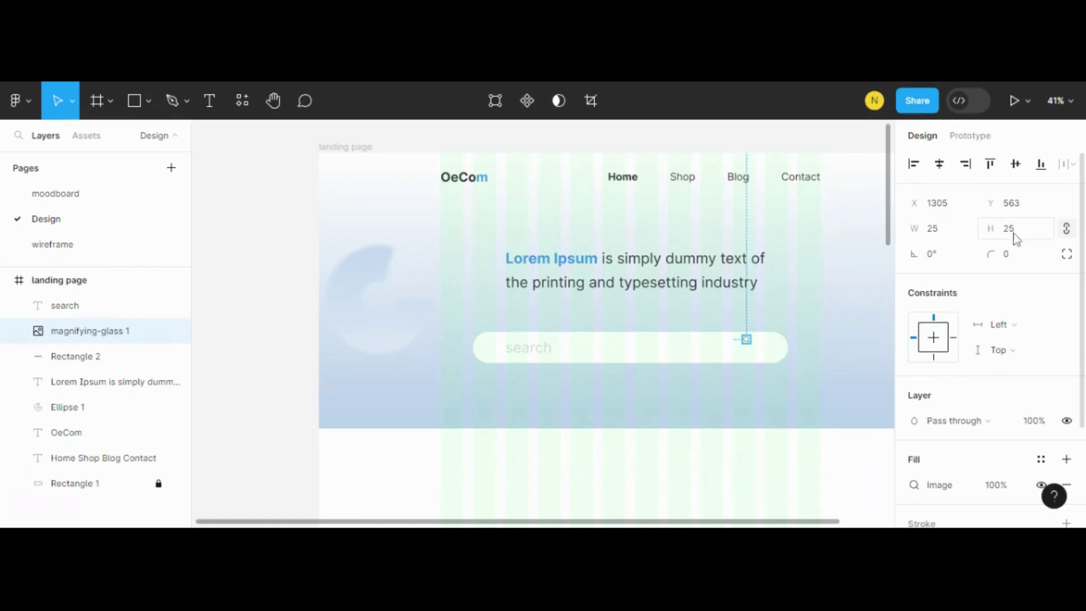
pyautogui.click(944, 227)
pyautogui.write('50')
pyautogui.press('Return')
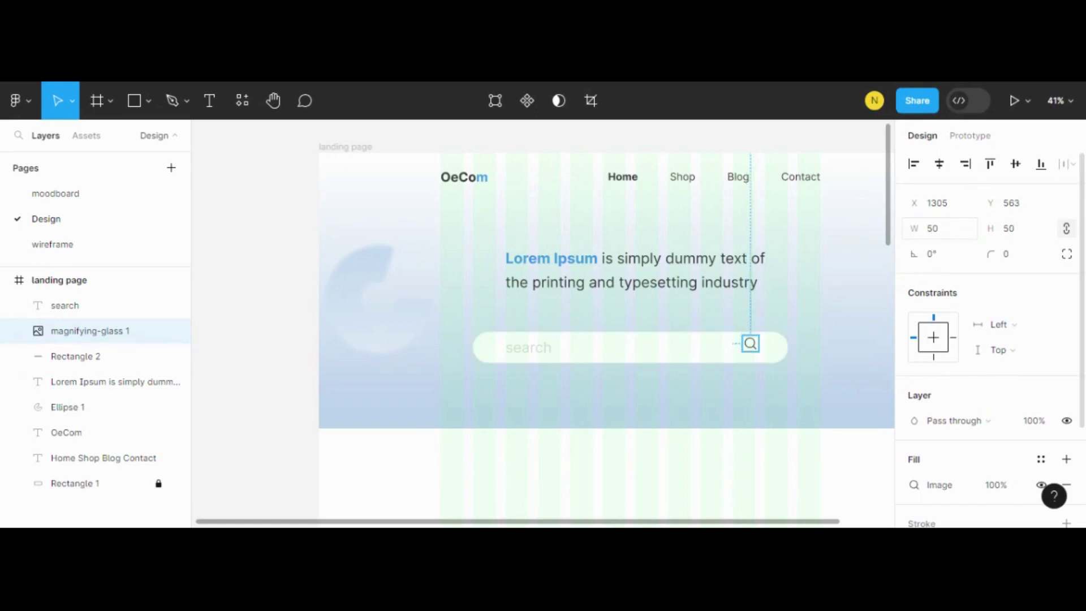
pyautogui.click(944, 227)
pyautogui.write('70')
pyautogui.press('Return')
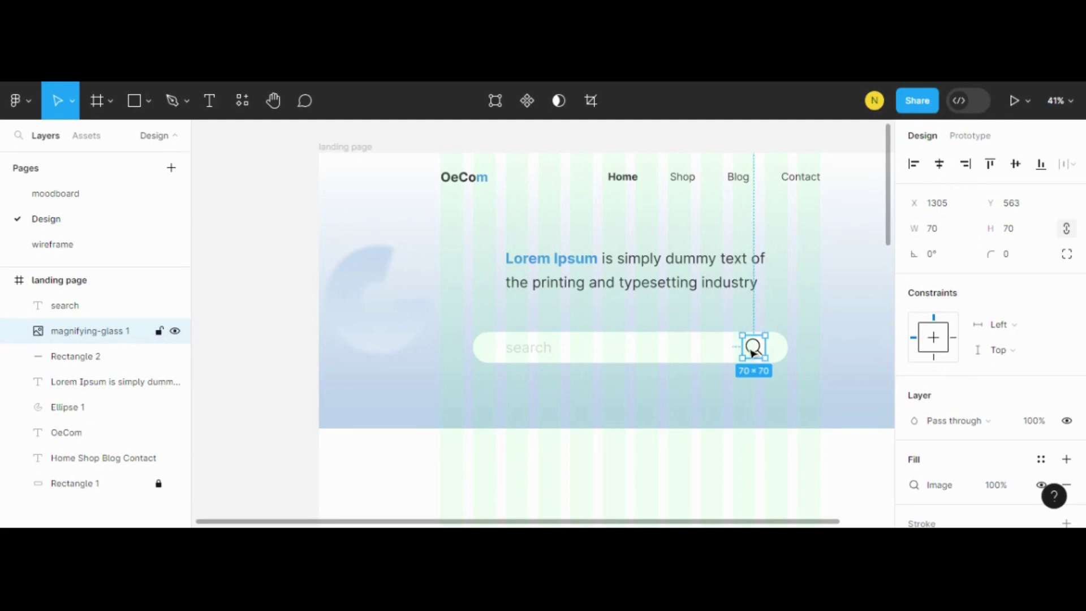
# Step: Nudge the icon right and down to X 1320, Y 567, checking by toggling Rectangle 2's visibility
pyautogui.moveTo(754, 351); pyautogui.dragTo(763, 355)
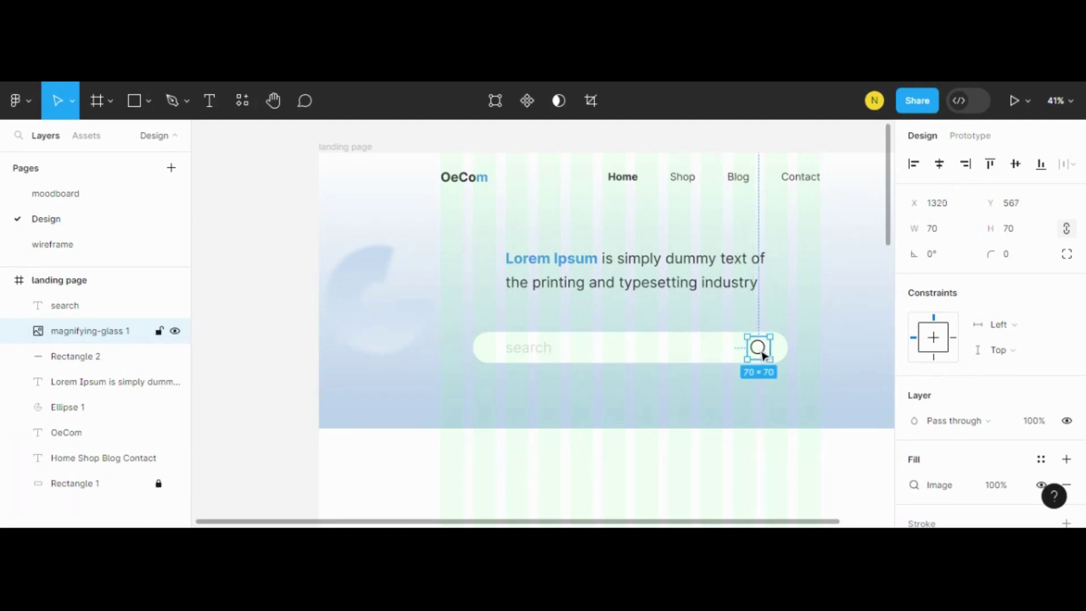
pyautogui.click(853, 322)
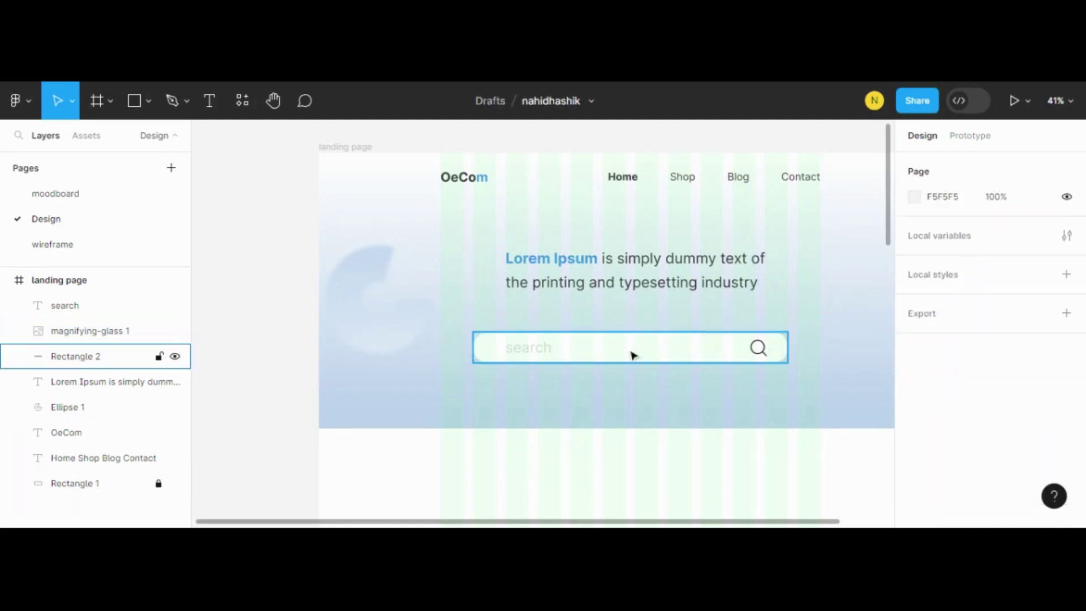
pyautogui.click(632, 355)
pyautogui.click(413, 399)
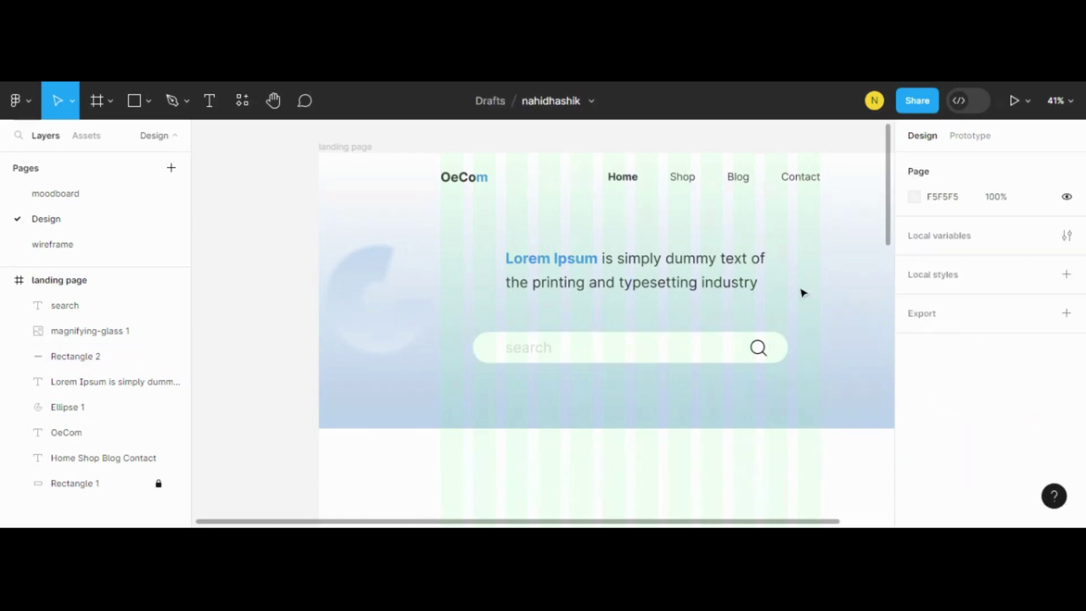
pyautogui.click(729, 350)
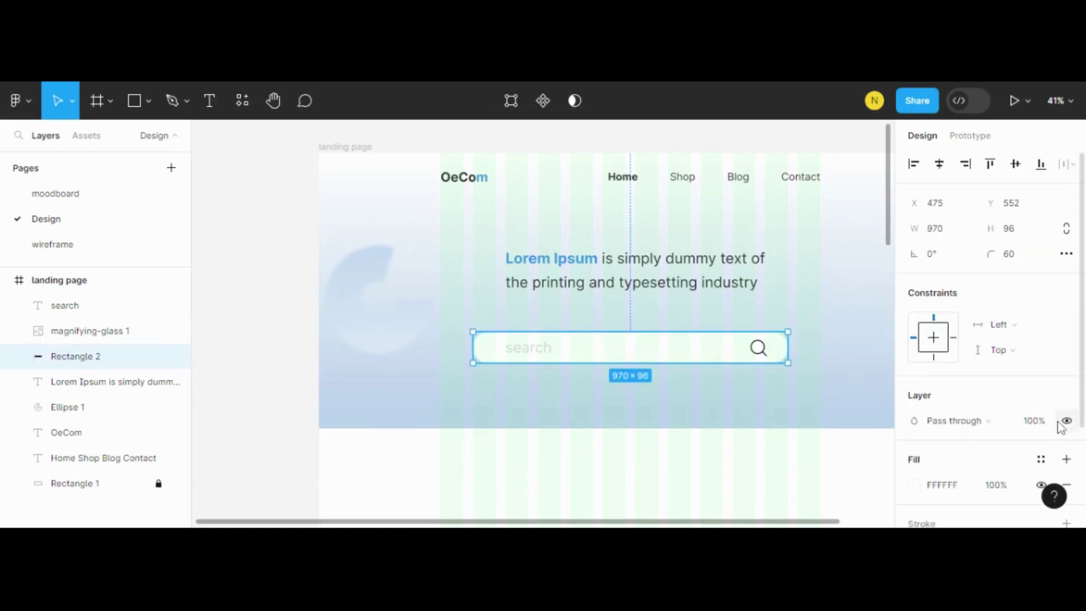
pyautogui.click(1067, 422)
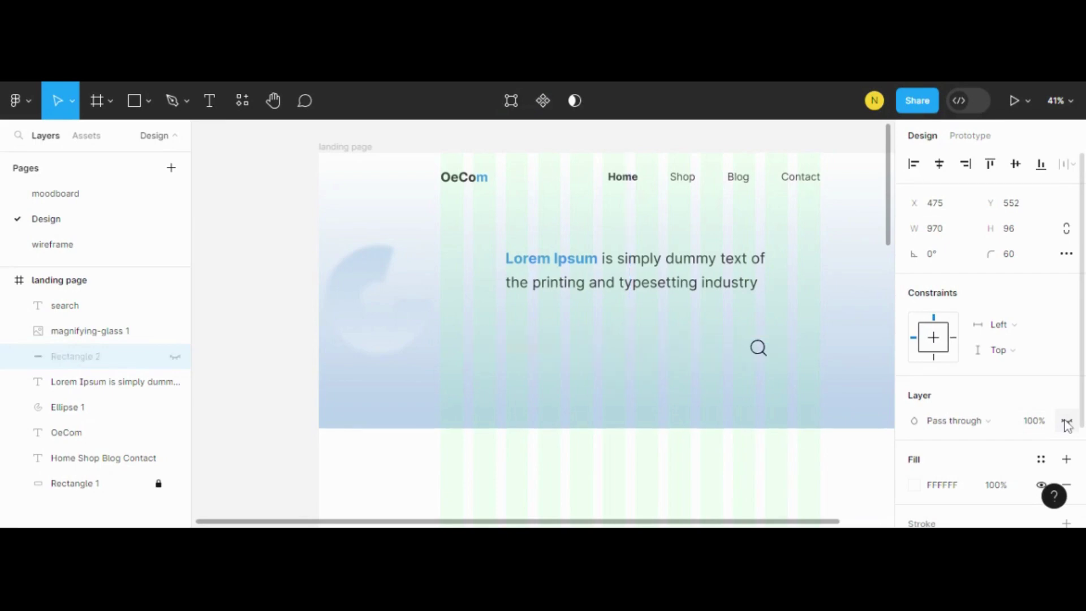
pyautogui.click(1067, 421)
pyautogui.click(359, 493)
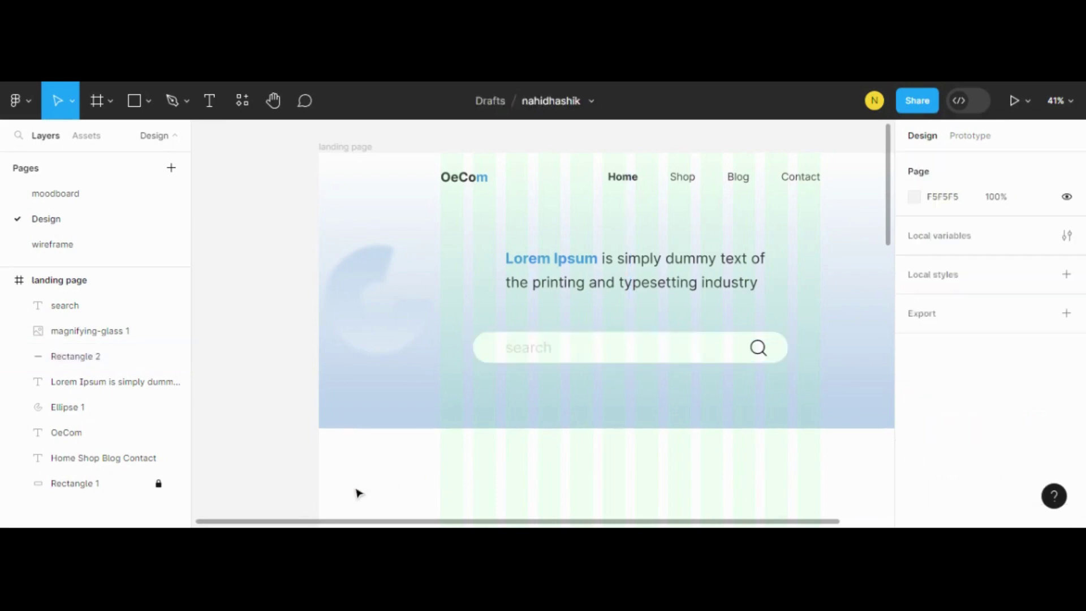
pyautogui.click(363, 148)
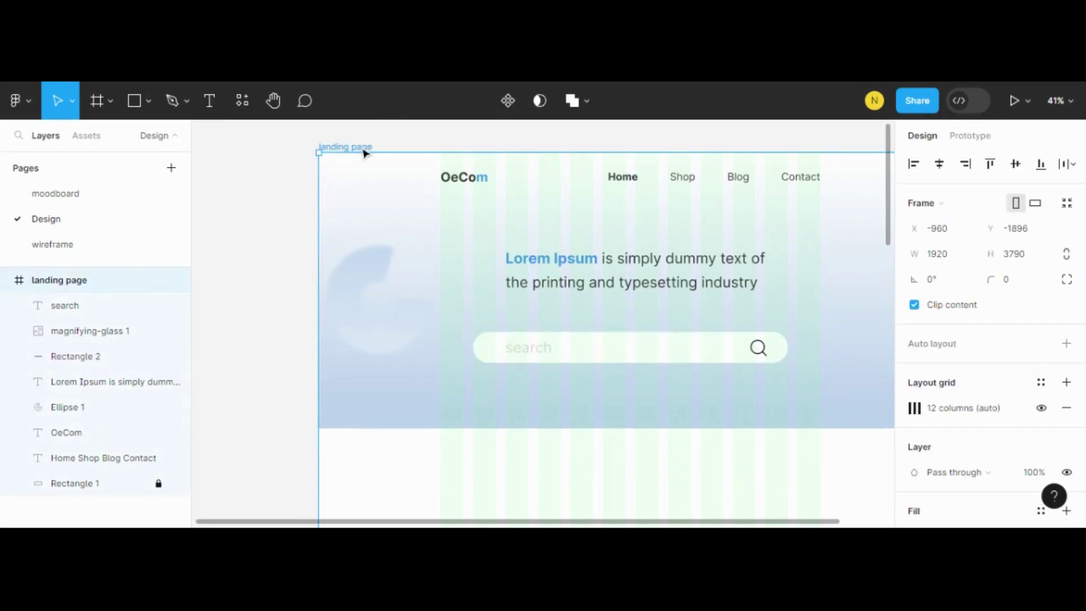
pyautogui.click(1040, 409)
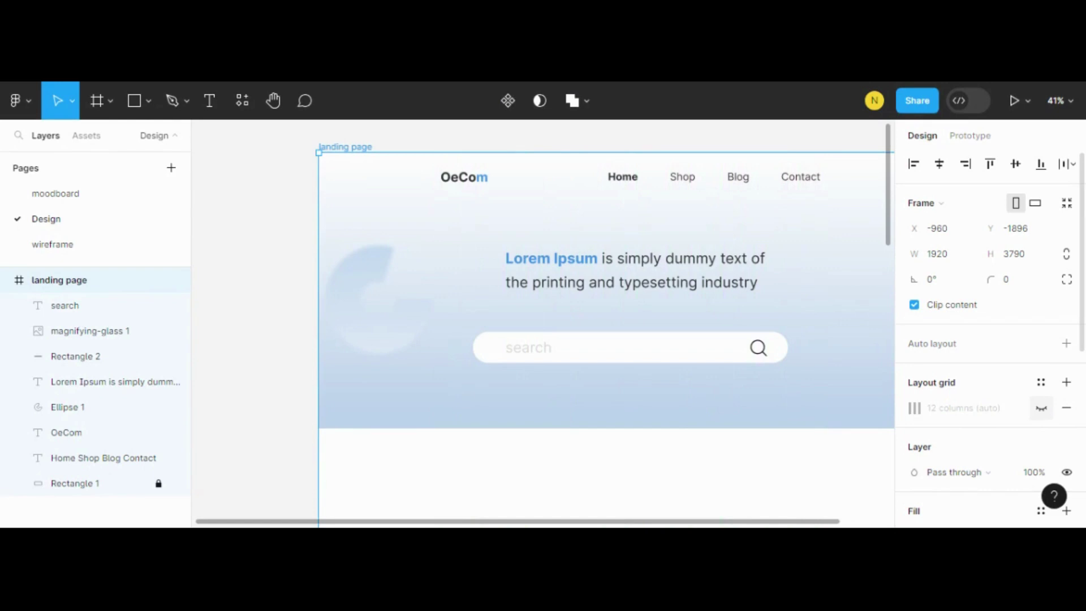
pyautogui.click(1041, 408)
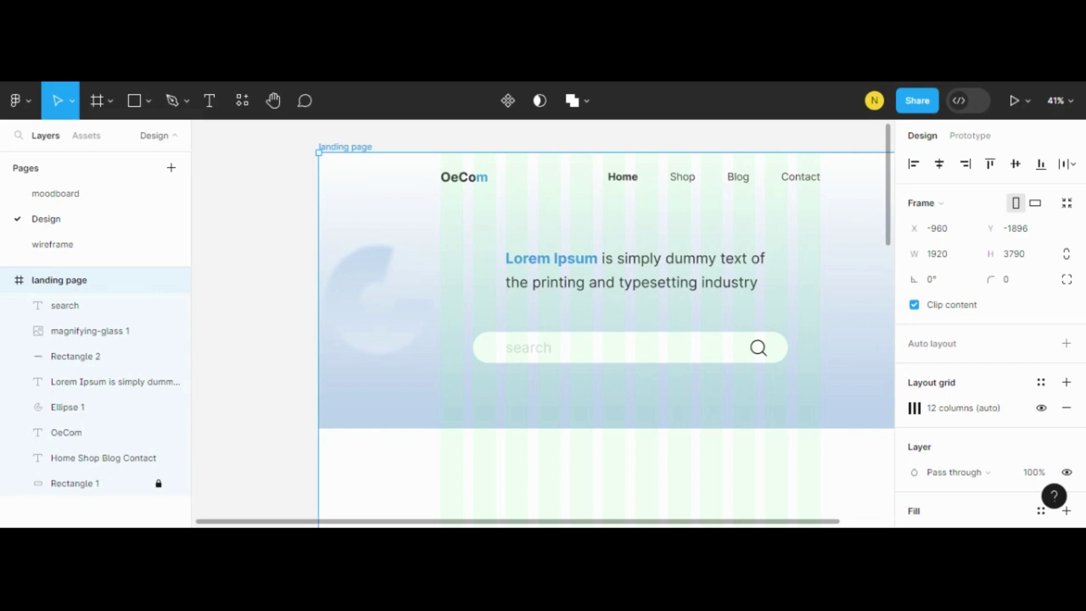
pyautogui.click(547, 355)
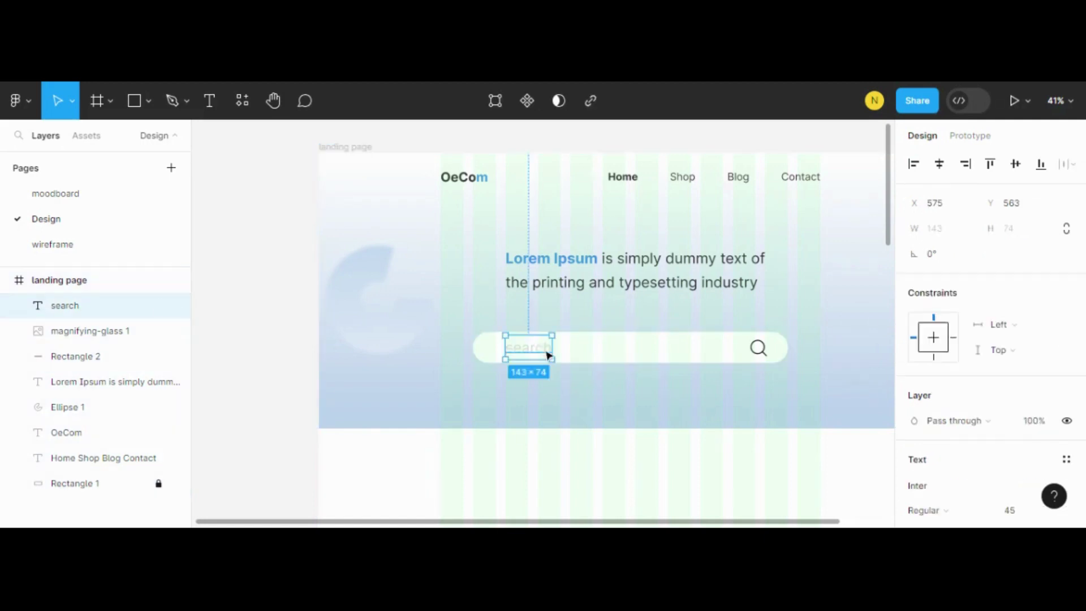
pyautogui.click(594, 355)
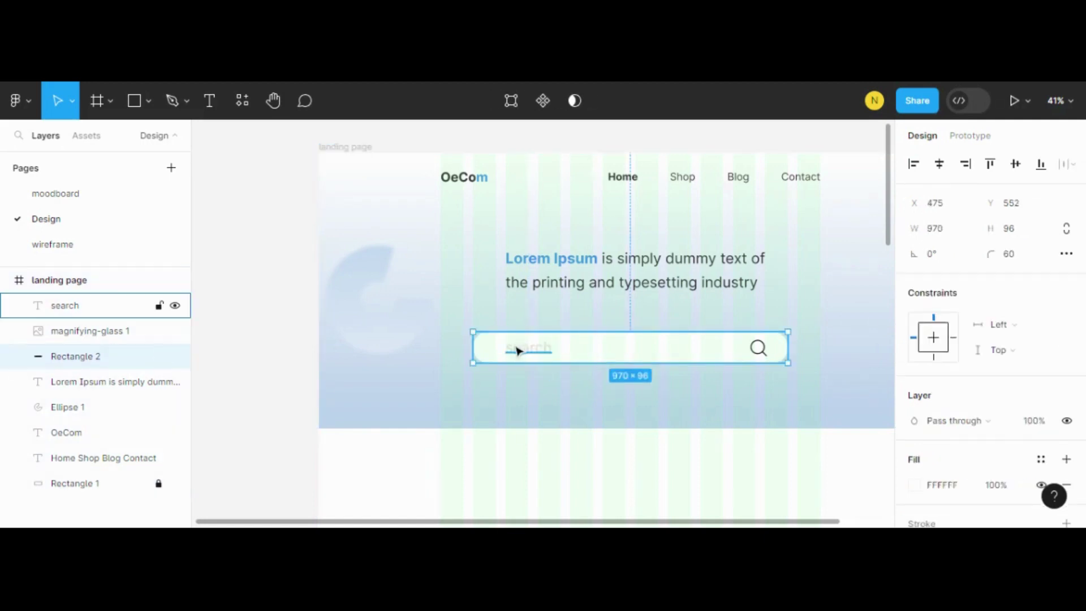
pyautogui.click(518, 350)
pyautogui.doubleClick(520, 352)
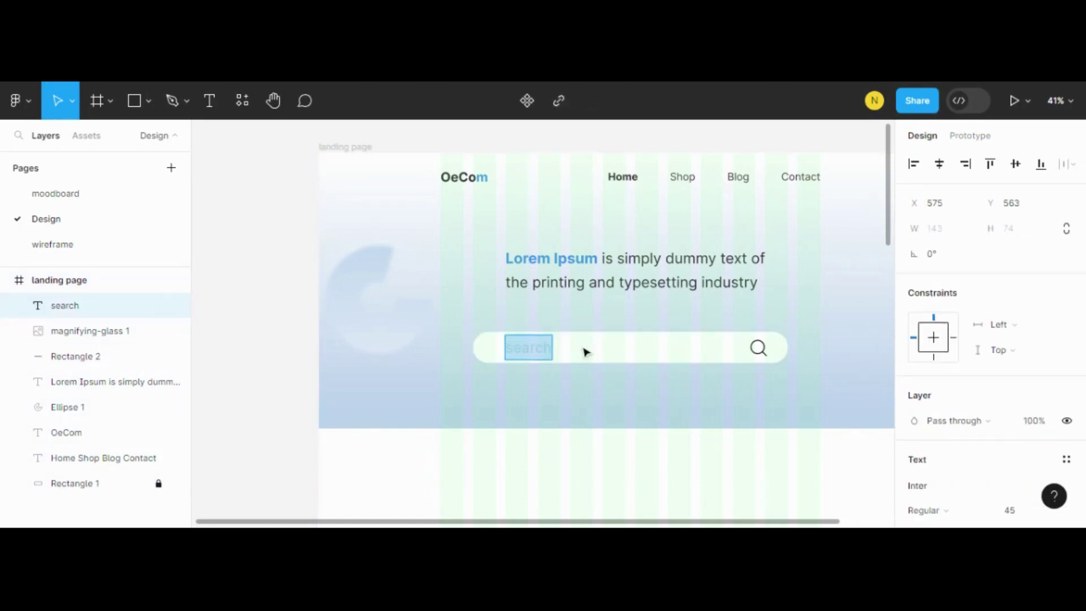
pyautogui.press('Escape')
pyautogui.press('Escape')
pyautogui.moveTo(504, 311); pyautogui.dragTo(784, 361)
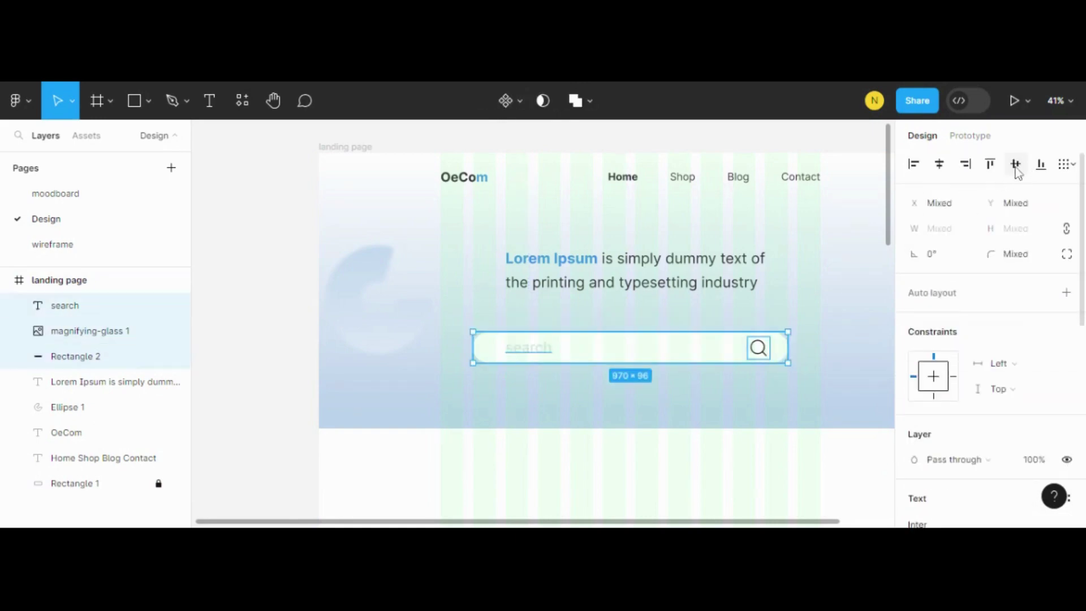
pyautogui.click(428, 293)
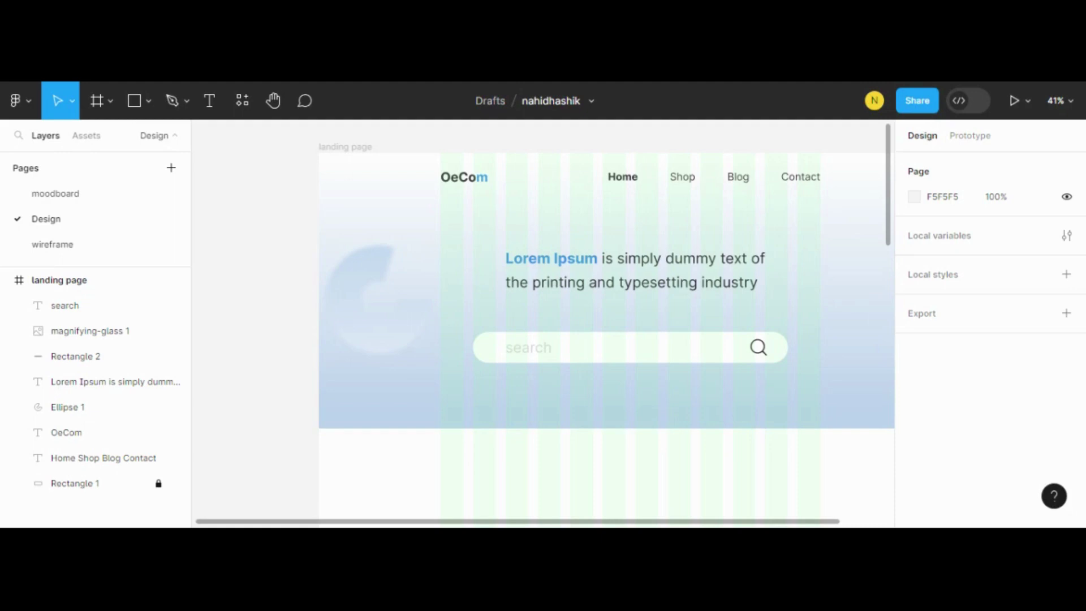
# Step: Make the magnifying-glass icon a mask, then try selecting the search bar and text layers
pyautogui.click(758, 348)
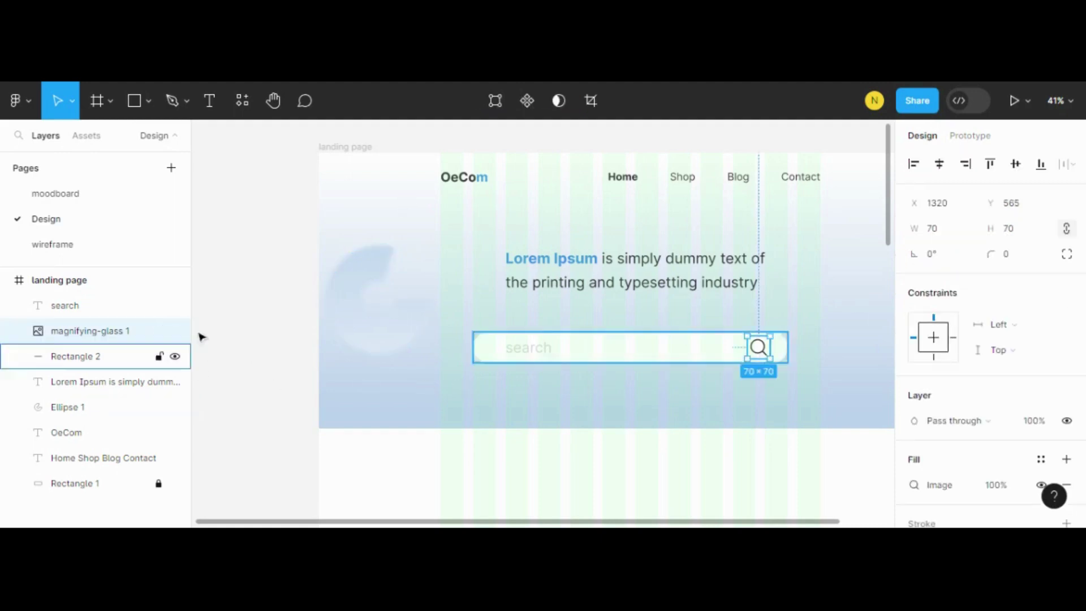
pyautogui.rightClick(90, 335)
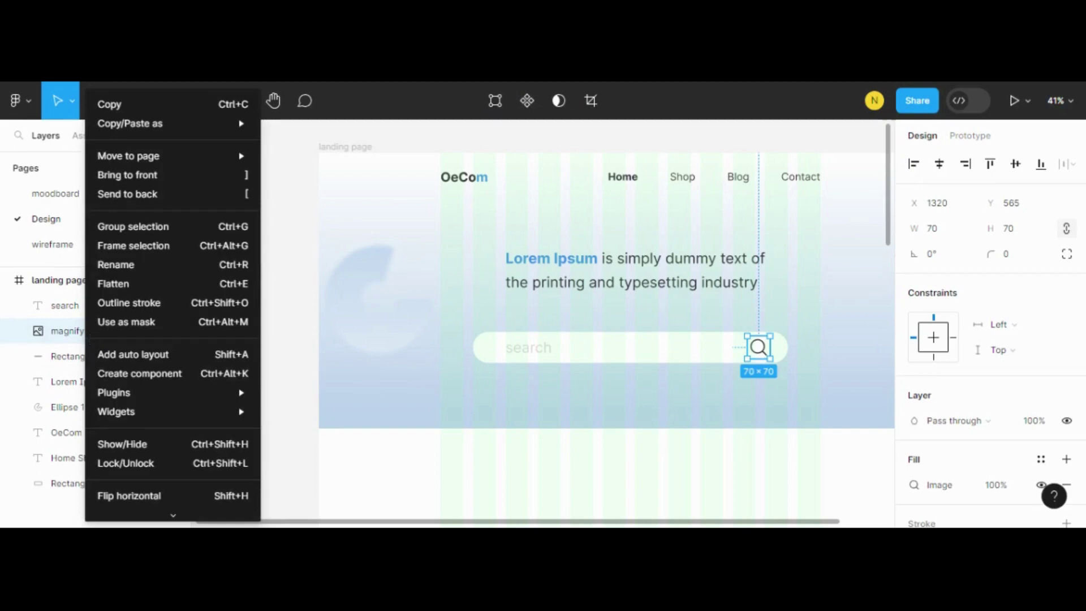
pyautogui.click(131, 327)
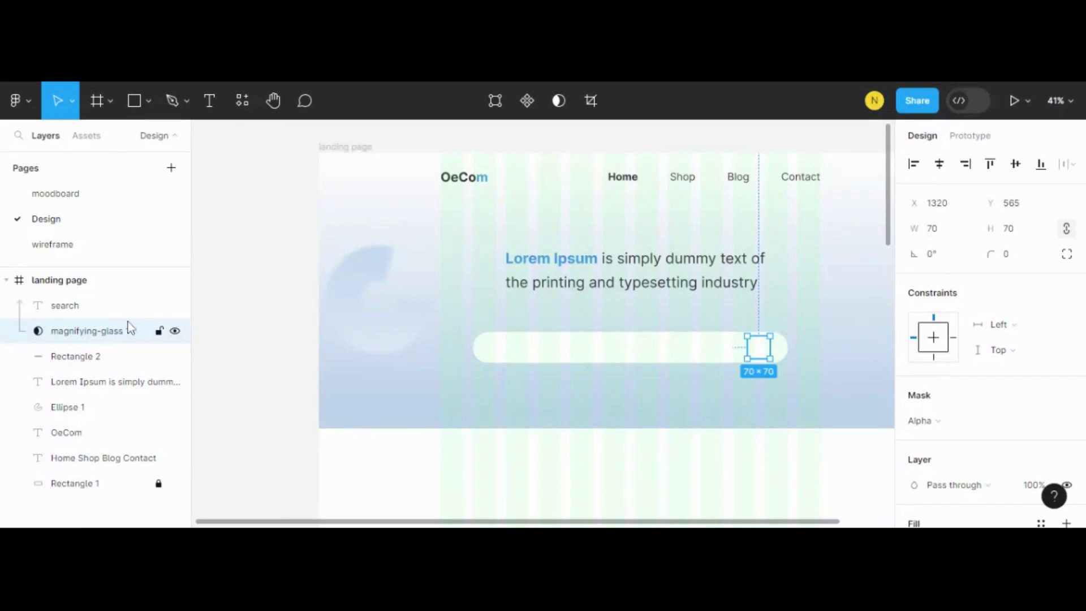
pyautogui.click(490, 390)
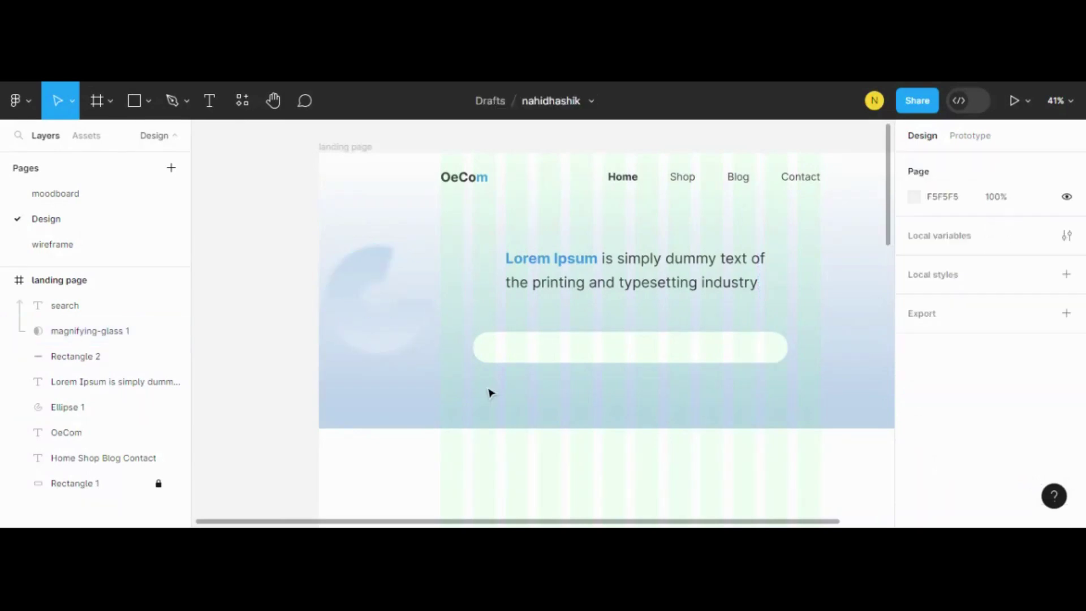
pyautogui.click(532, 351)
pyautogui.press('Escape')
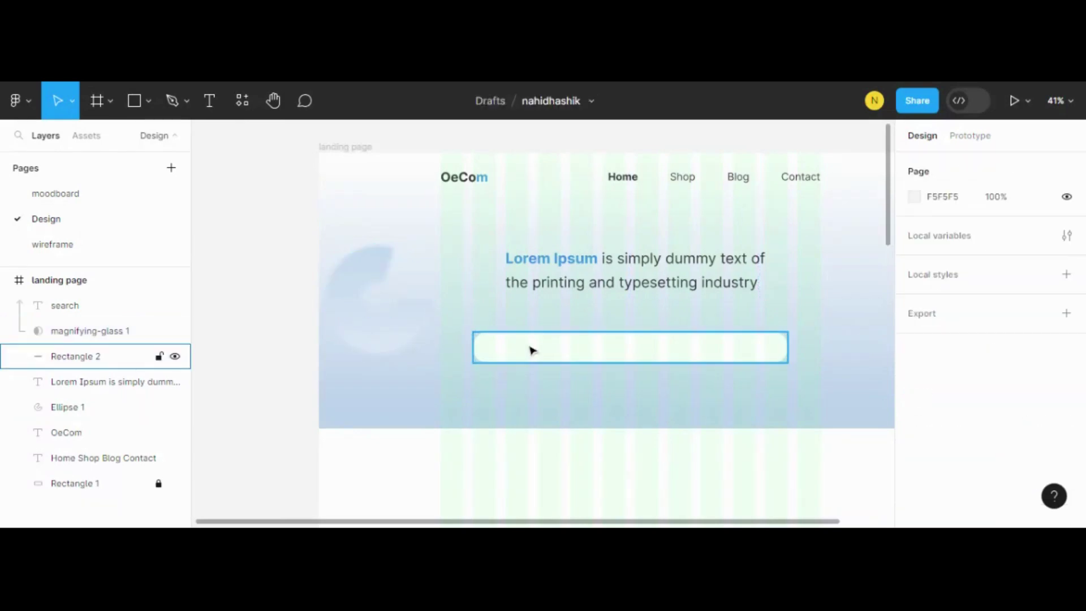
pyautogui.click(90, 331)
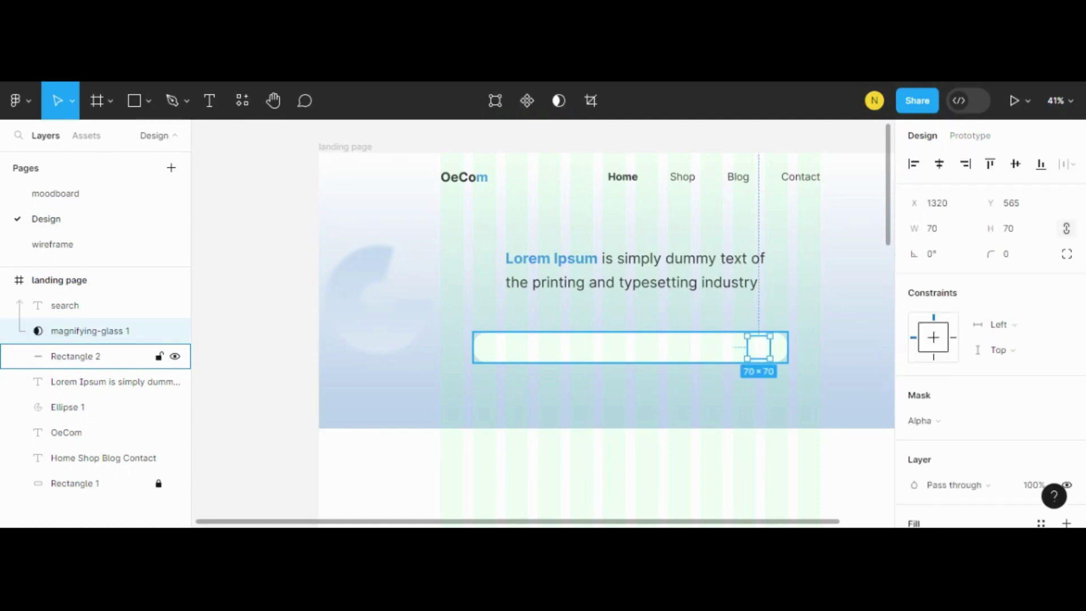
pyautogui.click(122, 305)
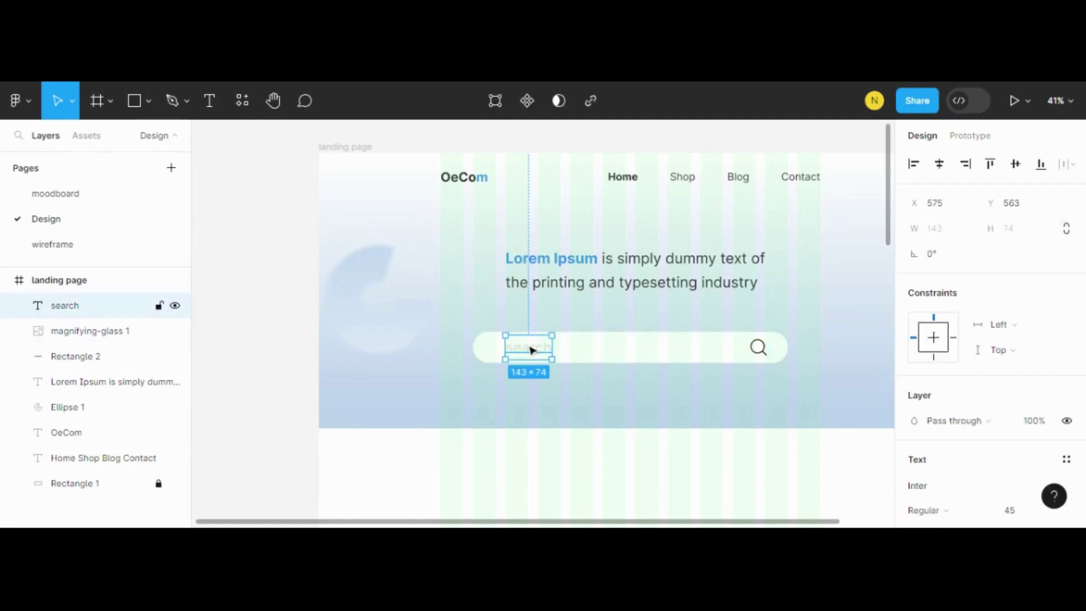
pyautogui.rightClick(123, 335)
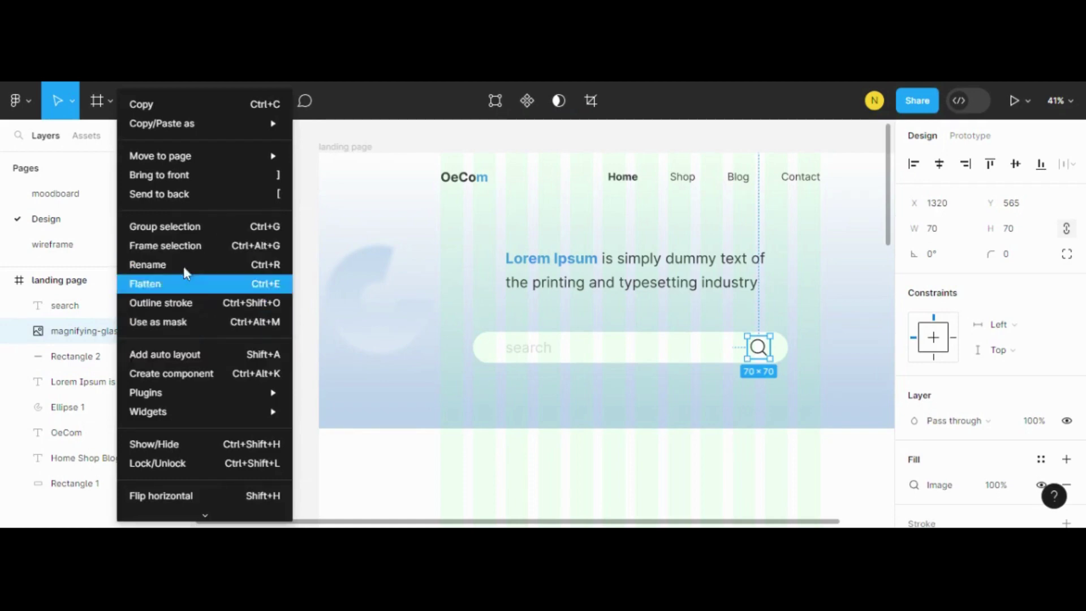
pyautogui.click(172, 83)
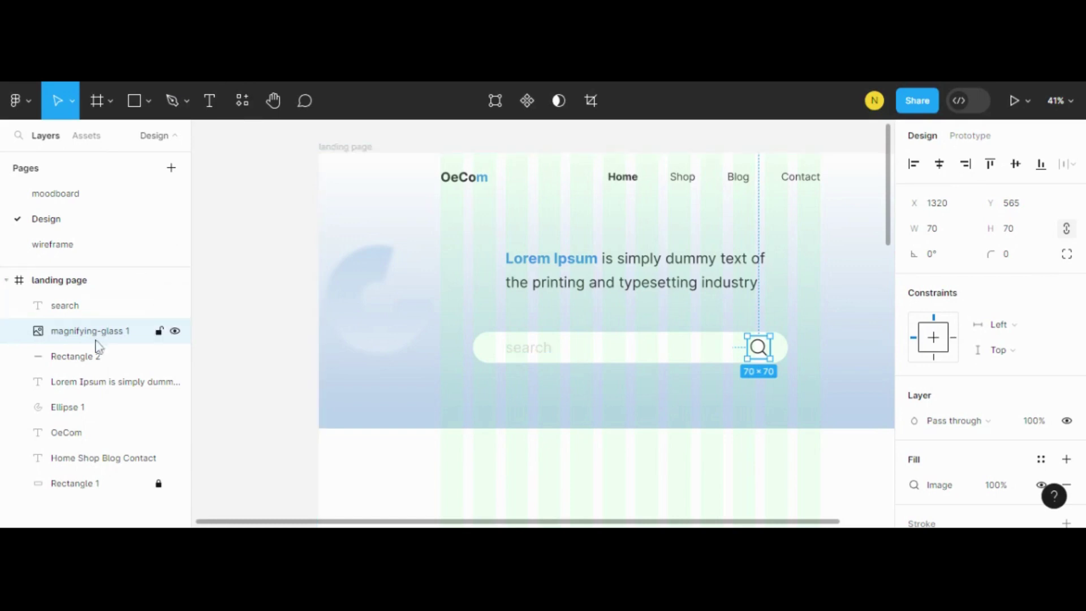
# Step: Reselect the search bar, placeholder text and magnifying-glass layers, leaving the icon unmasked
pyautogui.click(91, 357)
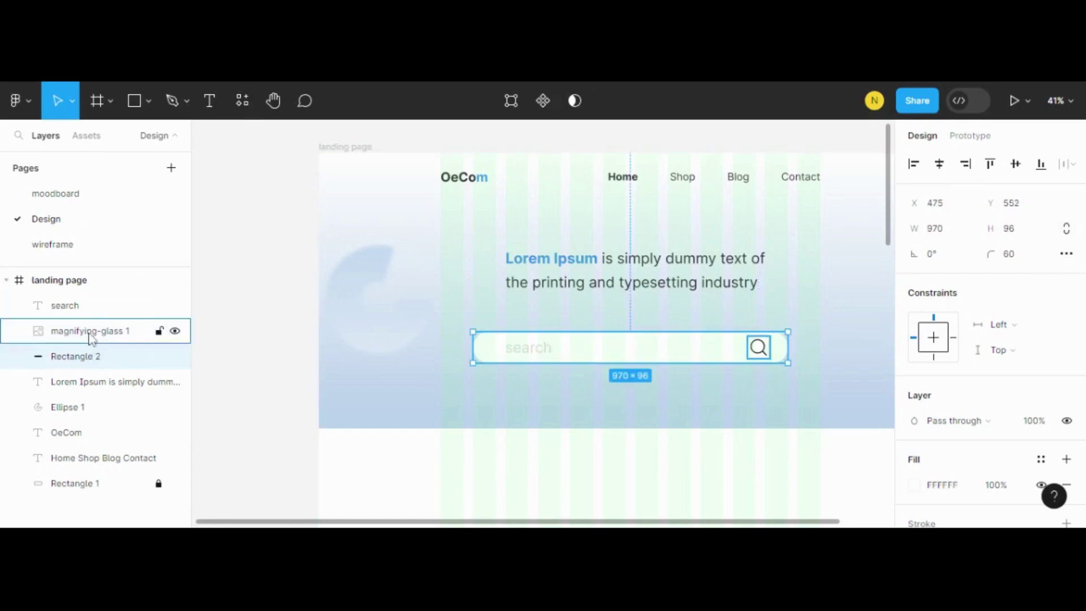
pyautogui.click(89, 334)
pyautogui.click(87, 310)
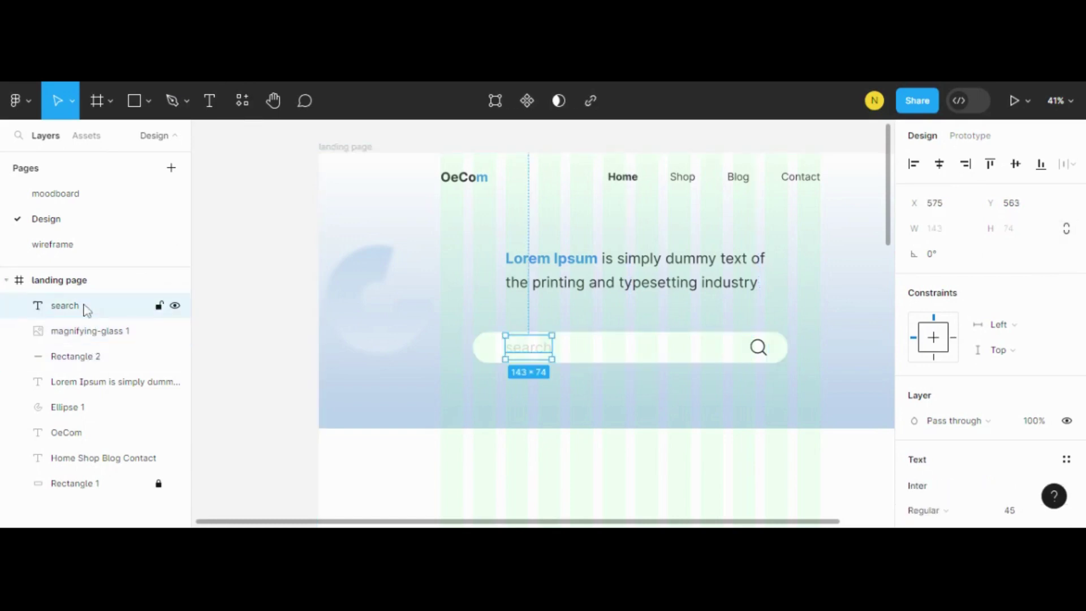
pyautogui.click(87, 331)
pyautogui.click(85, 356)
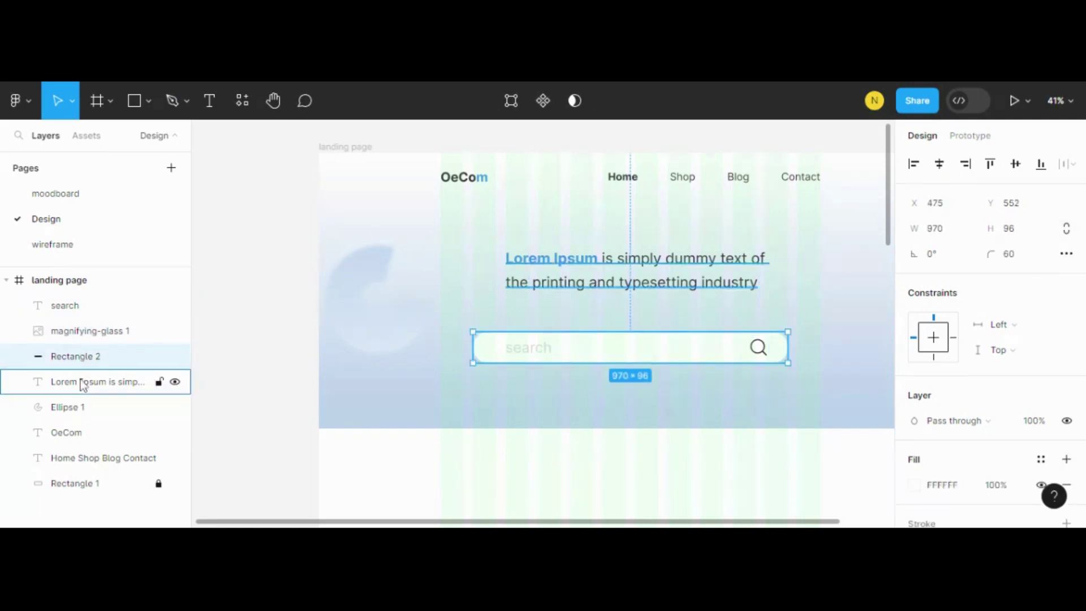
pyautogui.click(86, 332)
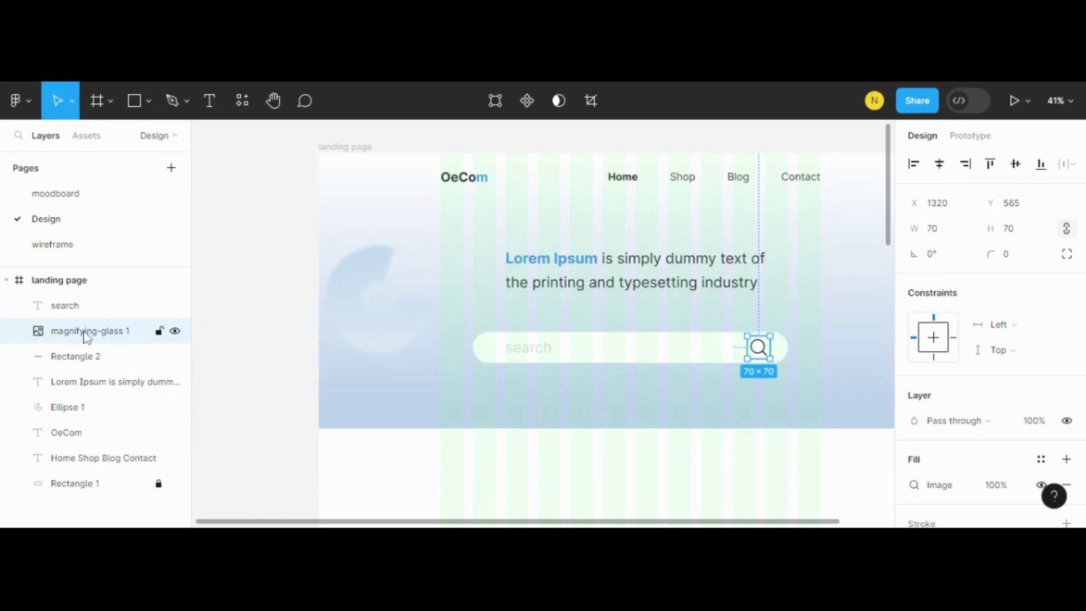
pyautogui.rightClick(86, 334)
pyautogui.press('Escape')
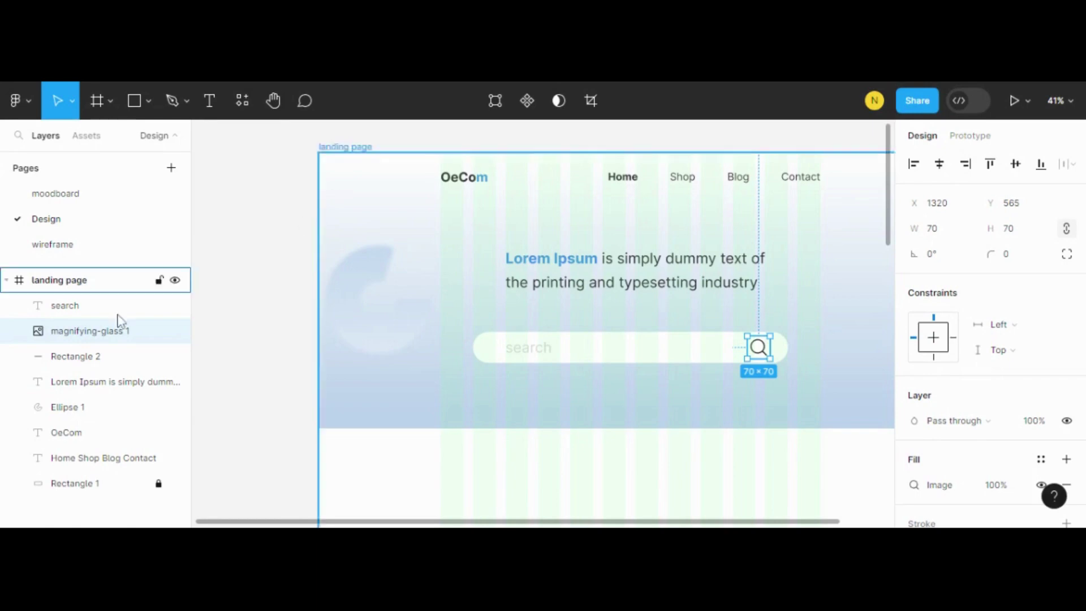
# Step: Mask the magnifying-glass again, test adding the bar and text, then undo the mask
pyautogui.rightClick(93, 331)
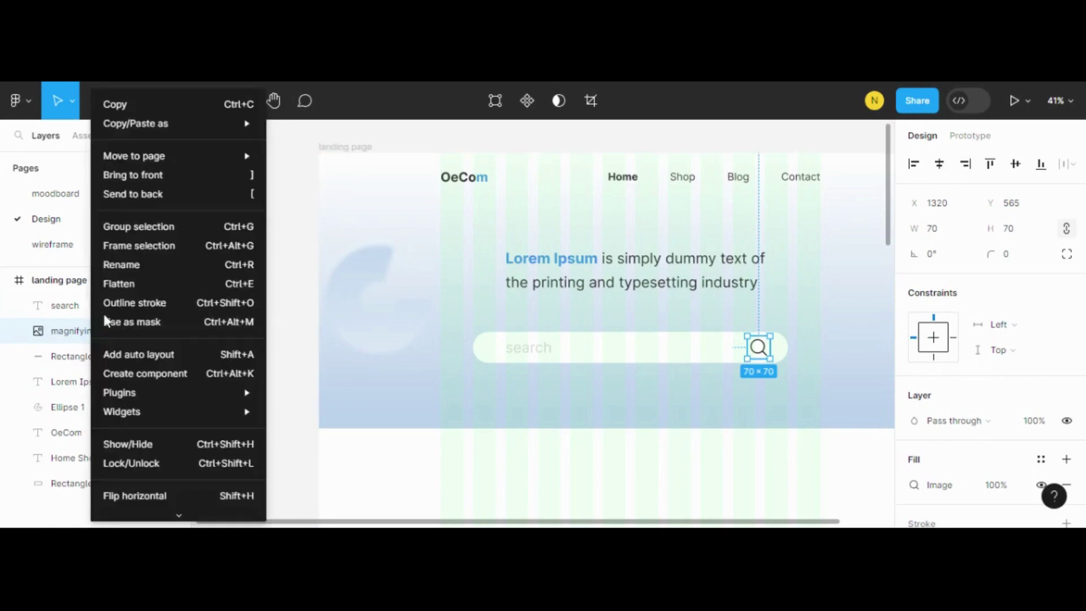
pyautogui.click(141, 322)
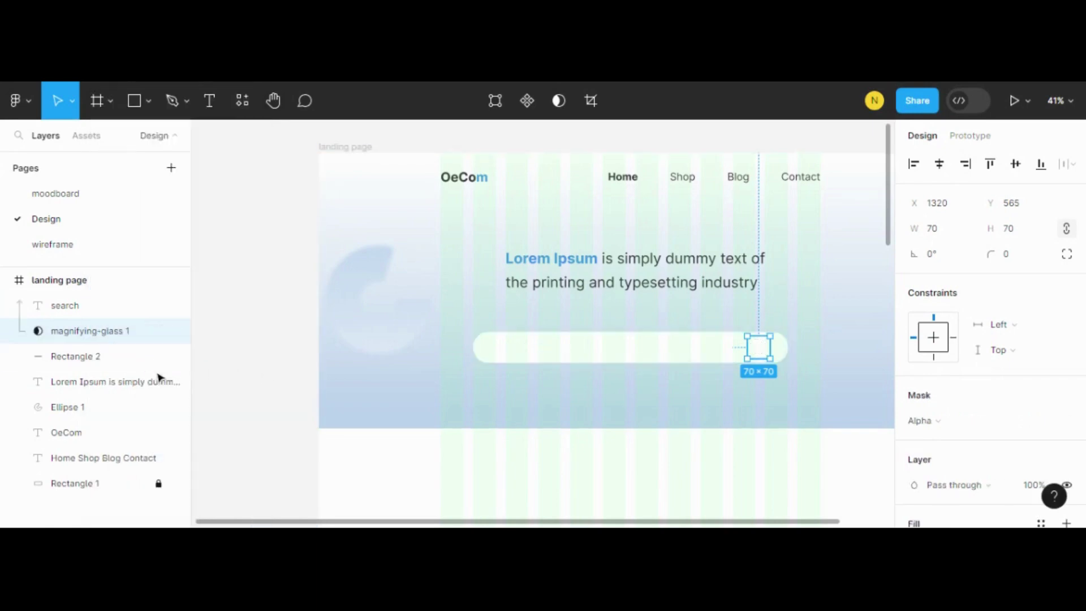
pyautogui.keyDown('shift'); pyautogui.click(88, 361); pyautogui.keyUp('shift')
pyautogui.keyDown('shift'); pyautogui.click(80, 312); pyautogui.keyUp('shift')
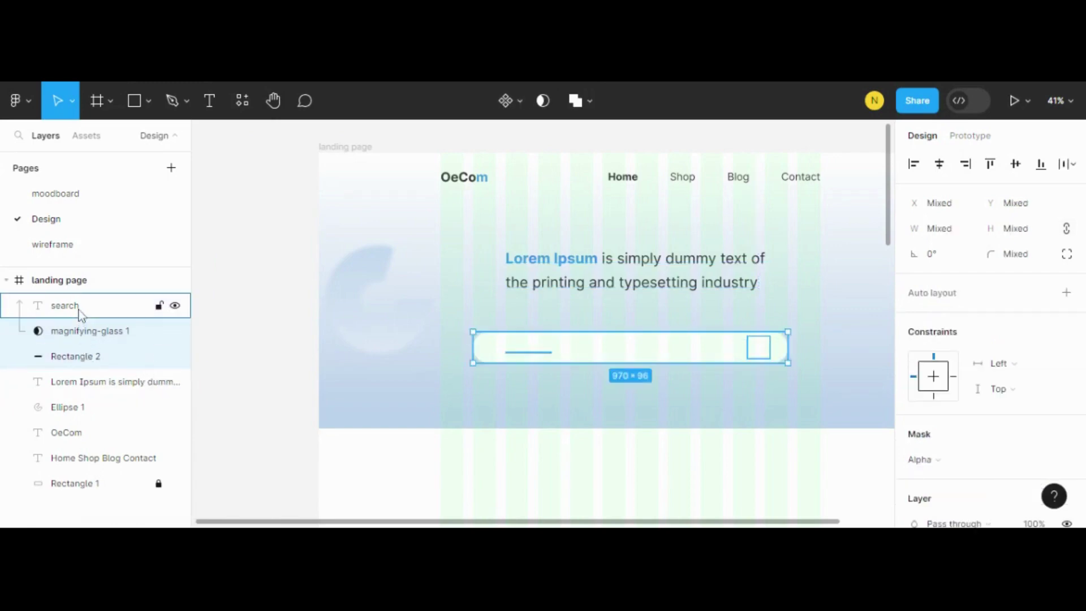
pyautogui.keyDown('shift'); pyautogui.click(80, 312); pyautogui.keyUp('shift')
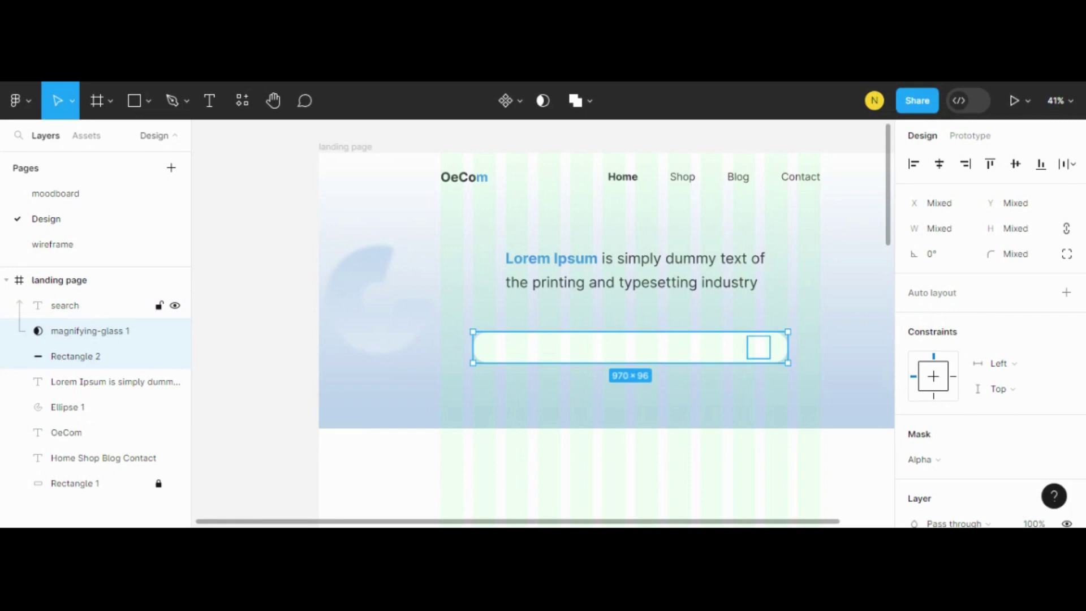
pyautogui.click(215, 300)
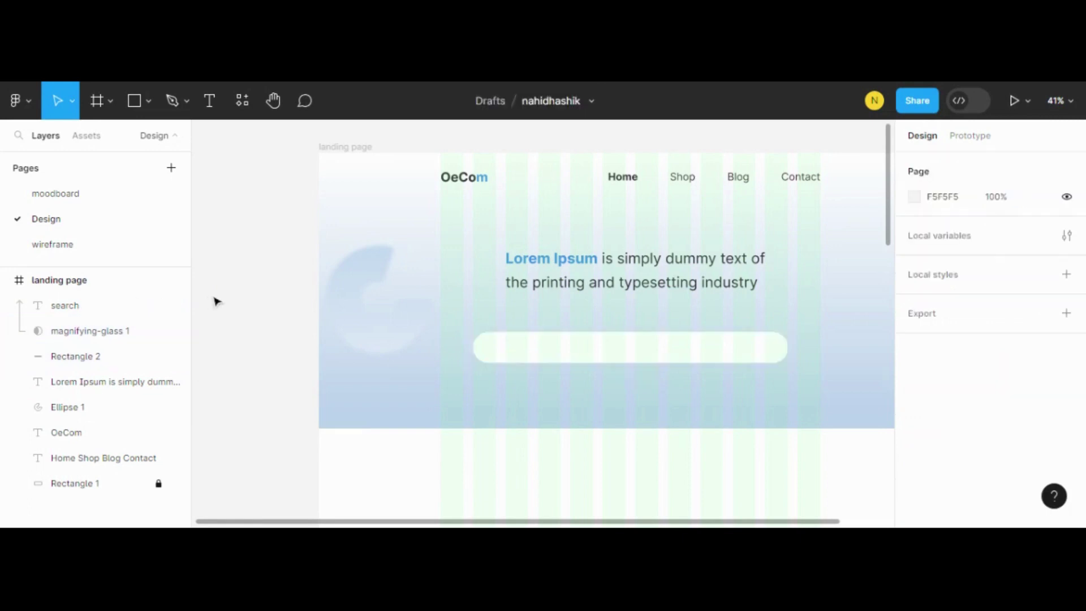
pyautogui.click(101, 362)
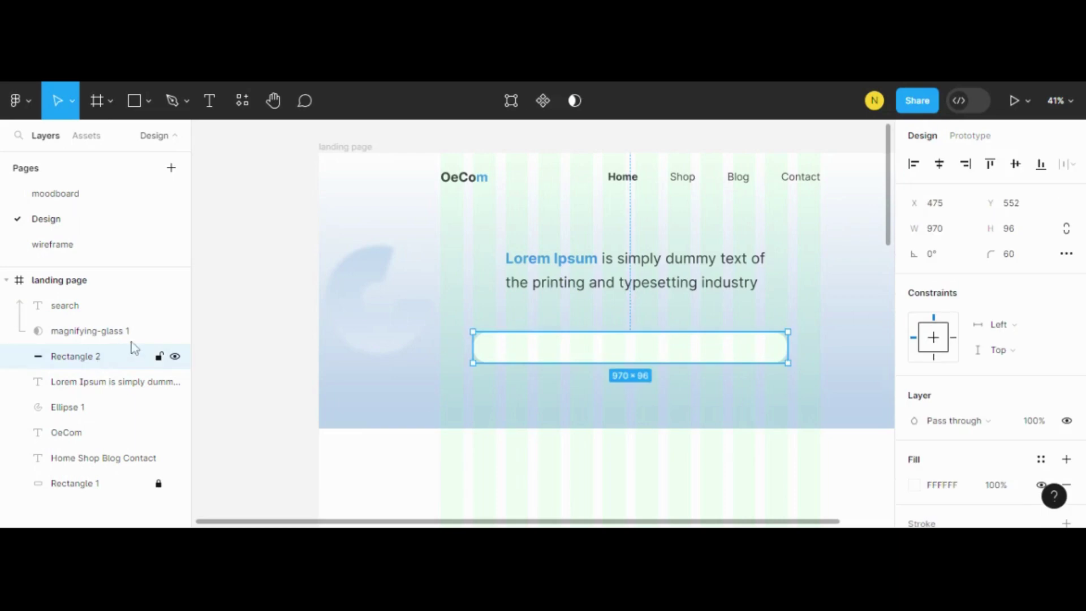
pyautogui.click(262, 305)
pyautogui.hotkey('ctrl', 'z')
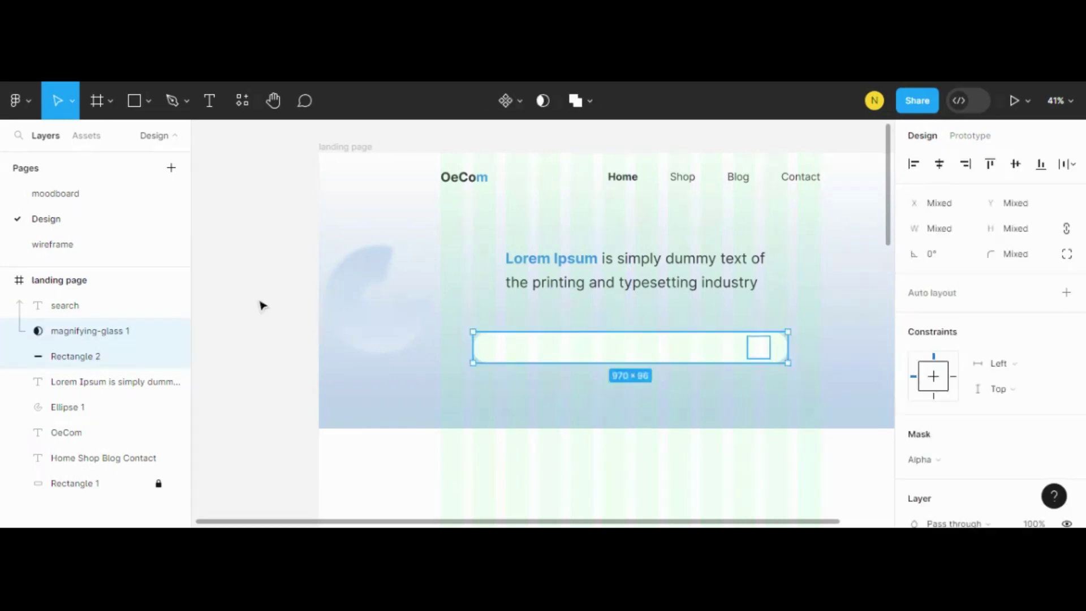
pyautogui.hotkey('ctrl', 'z')
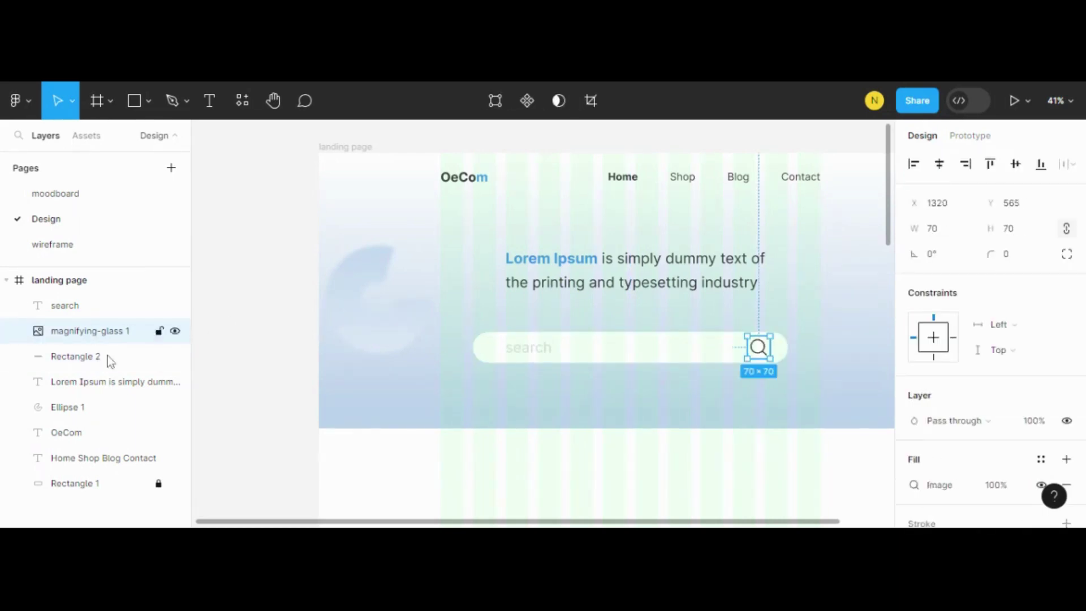
# Step: Mask the magnifying-glass and group it with Rectangle 2 and the search text as Group 1
pyautogui.rightClick(90, 327)
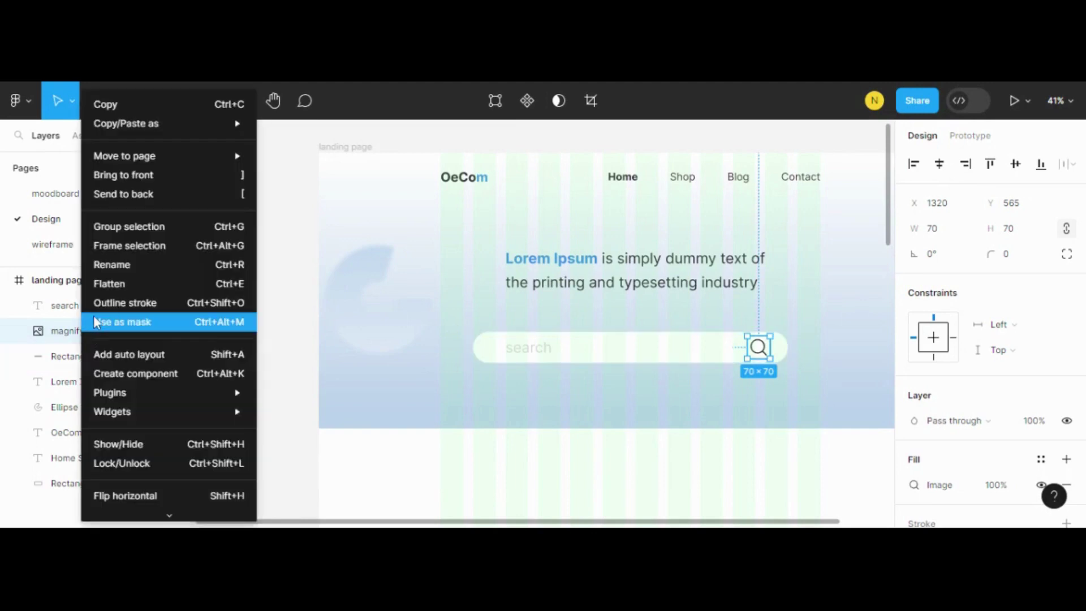
pyautogui.click(95, 322)
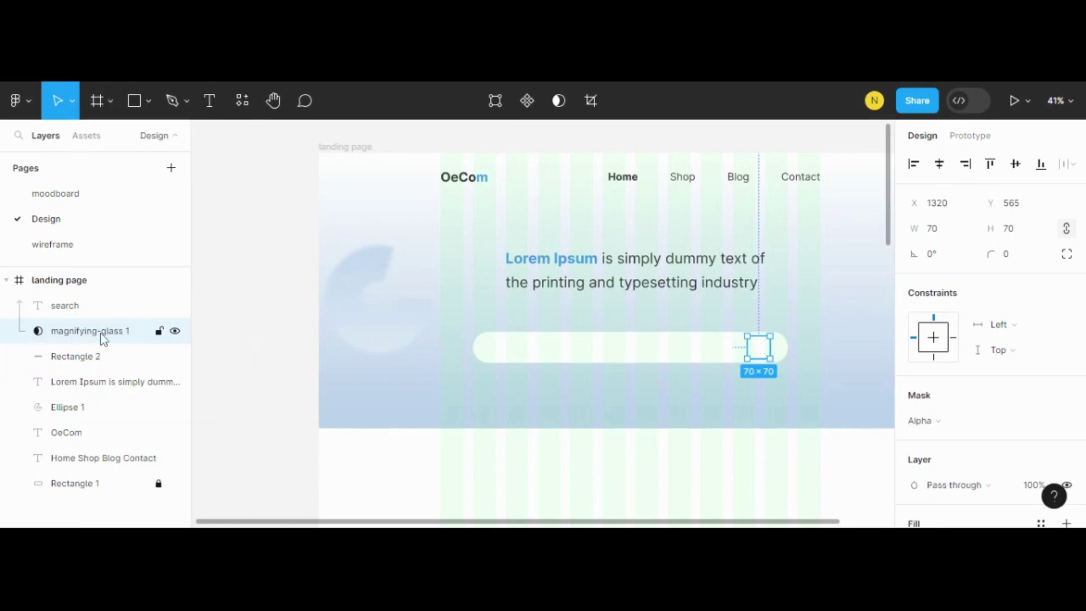
pyautogui.keyDown('shift'); pyautogui.click(94, 357); pyautogui.keyUp('shift')
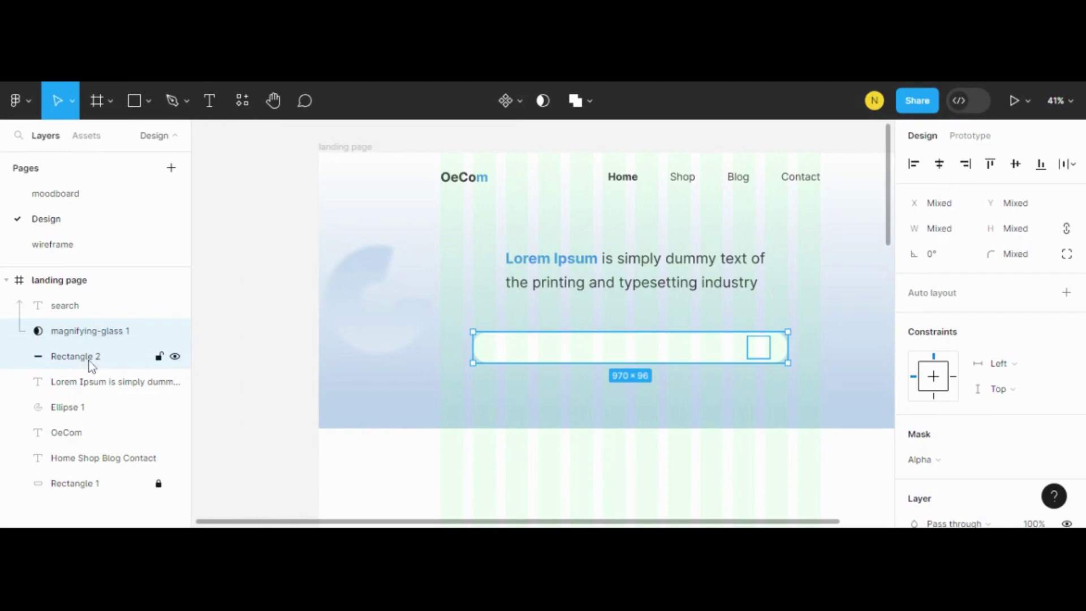
pyautogui.keyDown('shift'); pyautogui.click(80, 318); pyautogui.keyUp('shift')
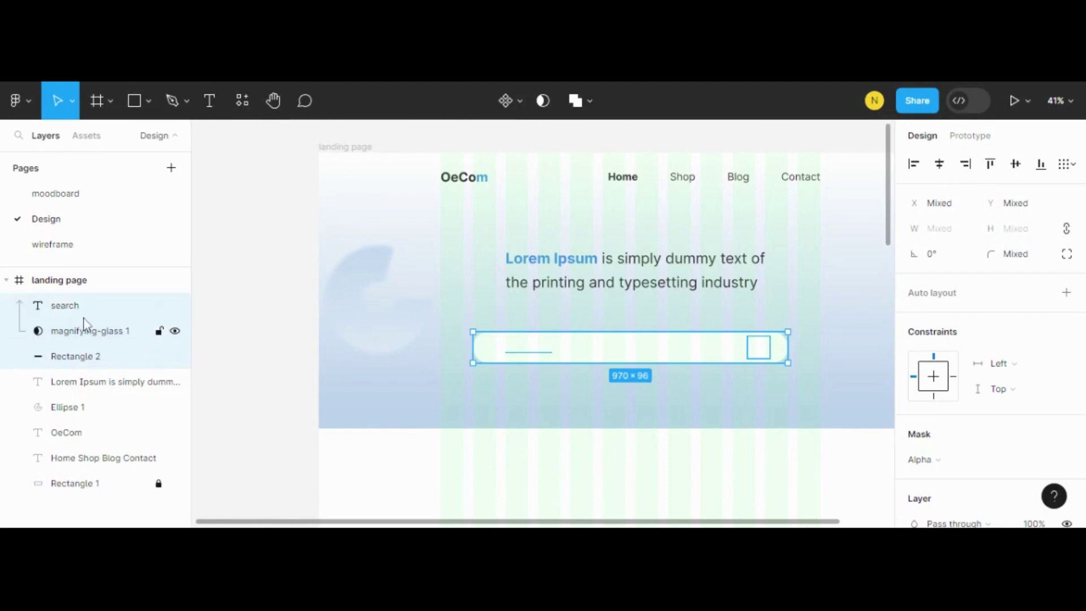
pyautogui.hotkey('ctrl', 'g')
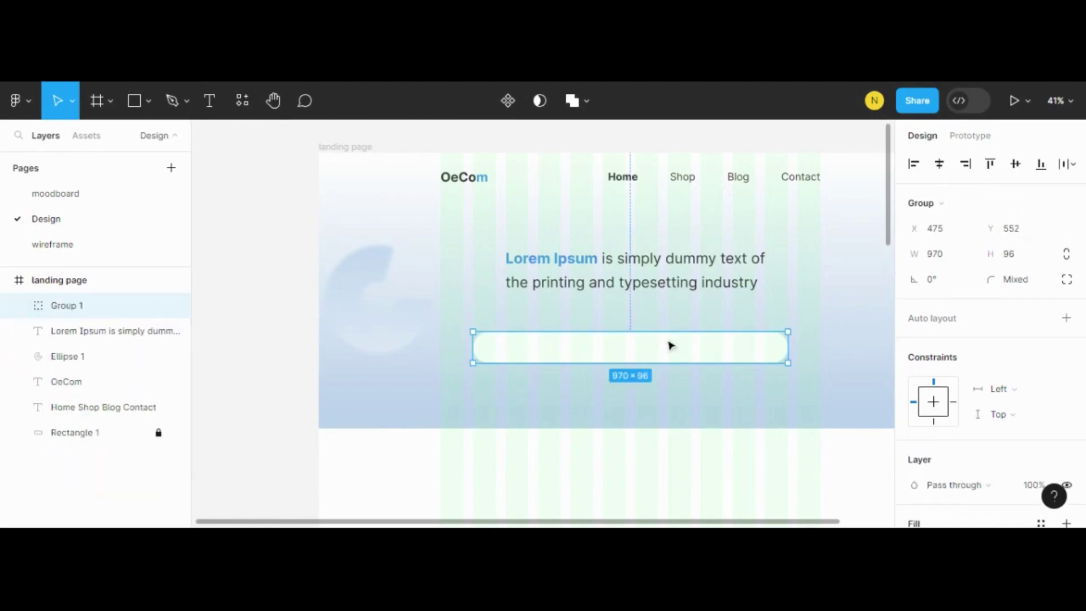
# Step: Try a grey fill on the search bar rectangle, then revert it to white
pyautogui.click(18, 307)
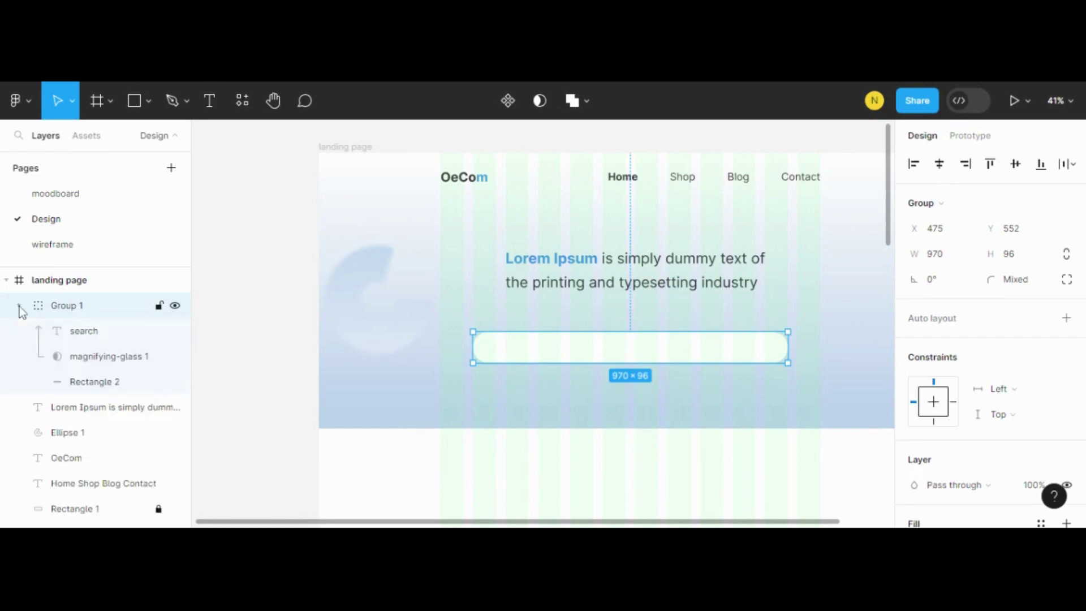
pyautogui.click(110, 383)
pyautogui.click(913, 485)
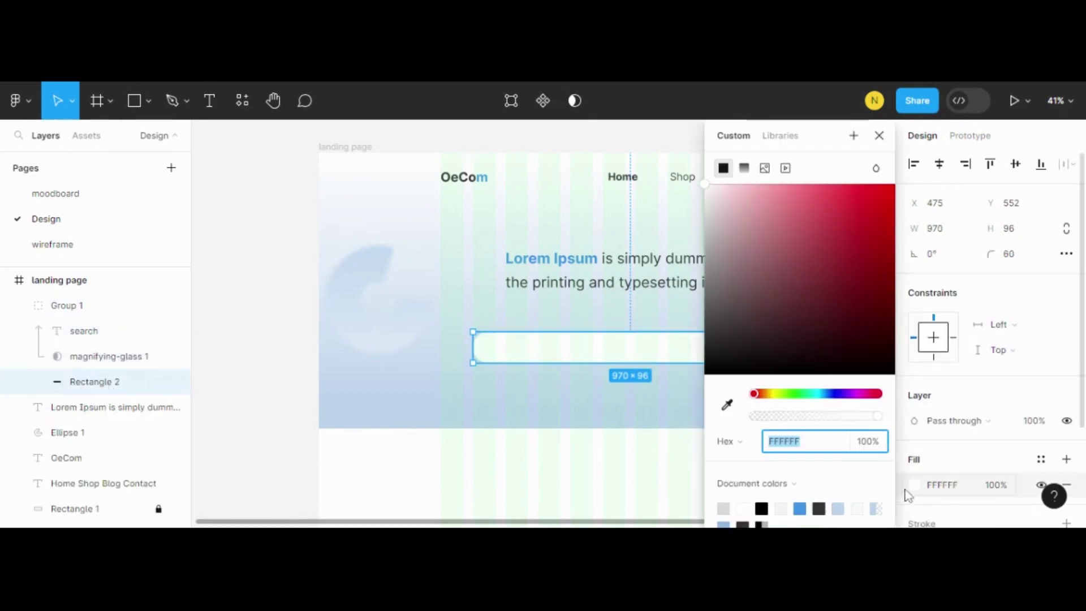
pyautogui.click(724, 508)
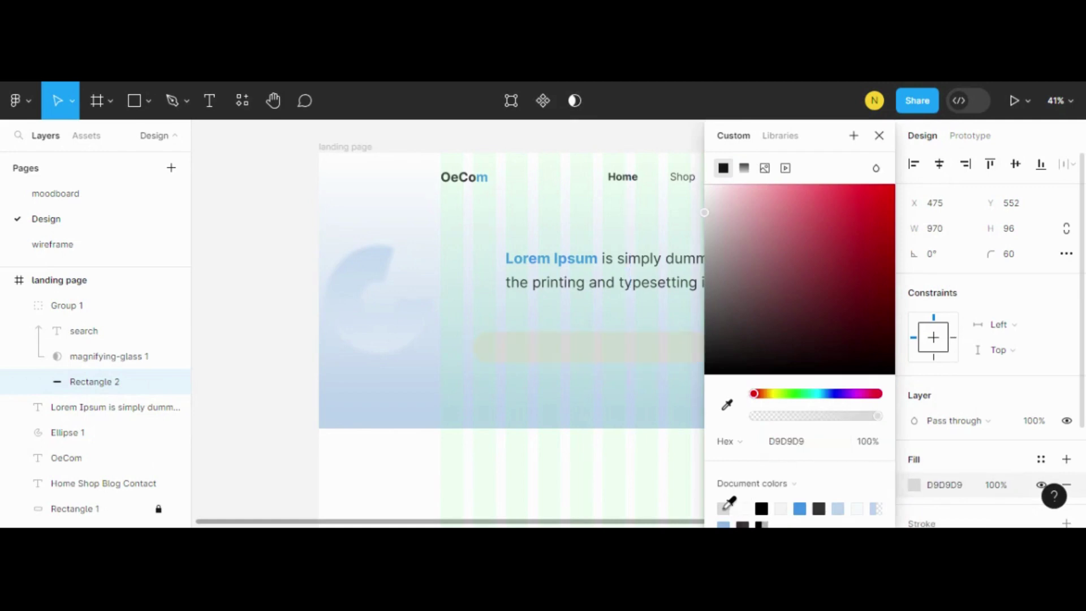
pyautogui.hotkey('ctrl', 'z')
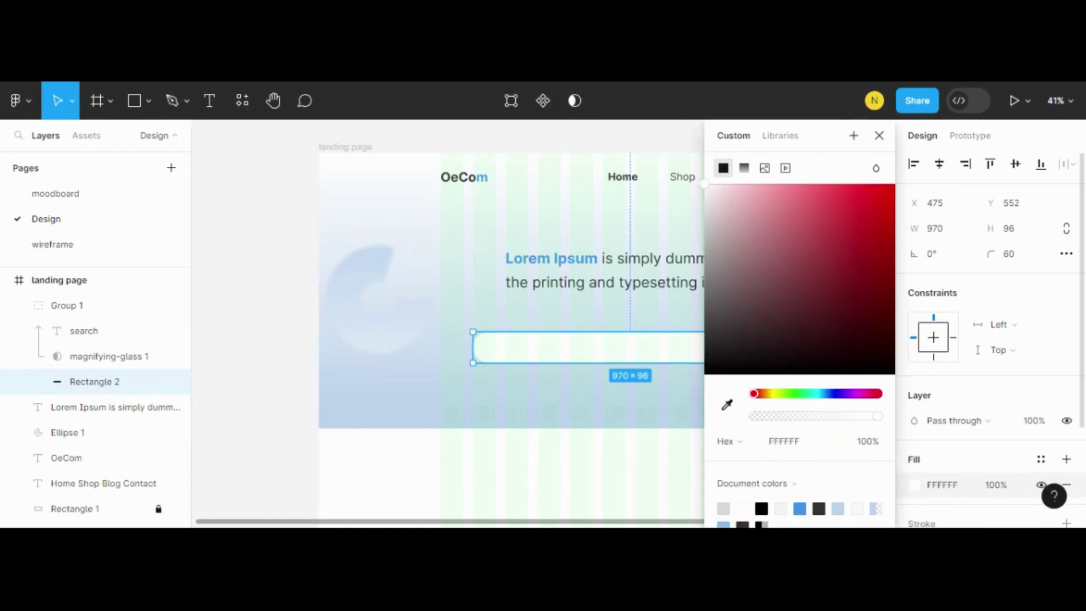
pyautogui.moveTo(94, 382)
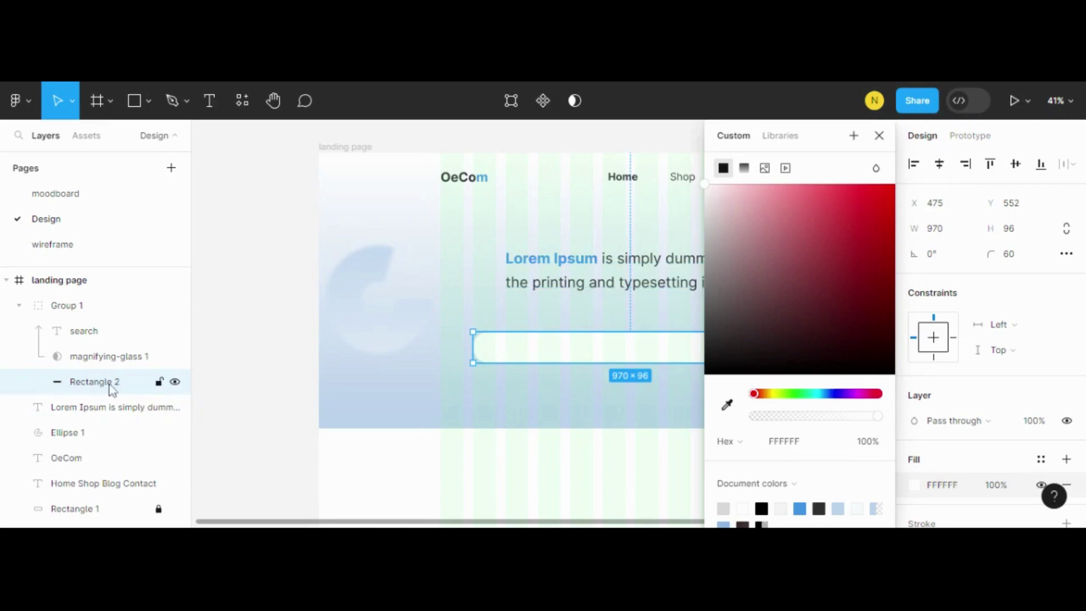
# Step: Change the search placeholder text fill from D9D9D9 to blue 3A91EA
pyautogui.click(97, 333)
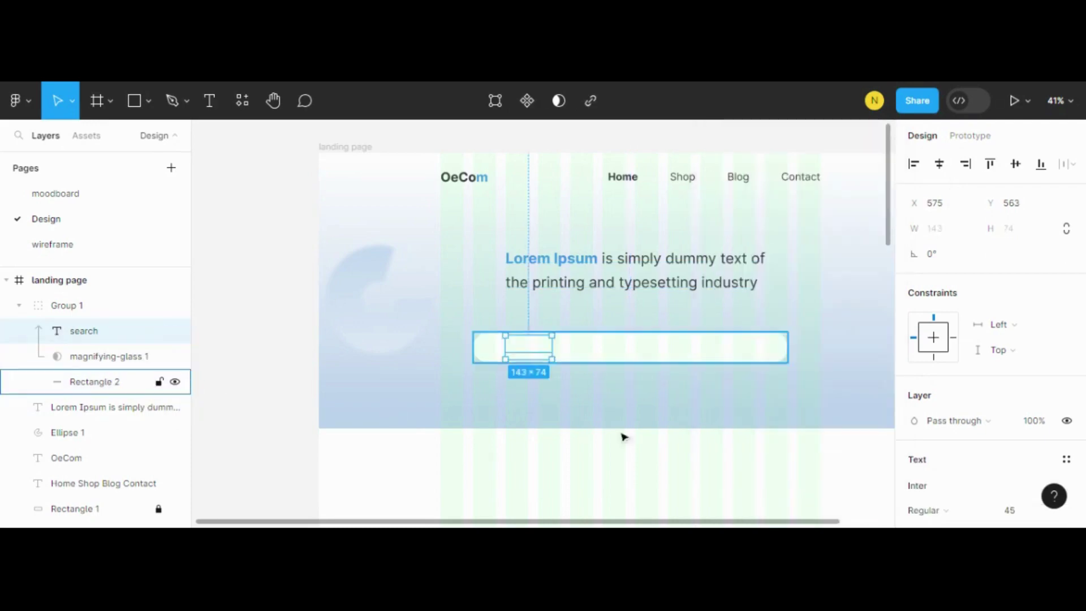
pyautogui.scroll(-3, 928, 475)
pyautogui.scroll(-3, 916, 438)
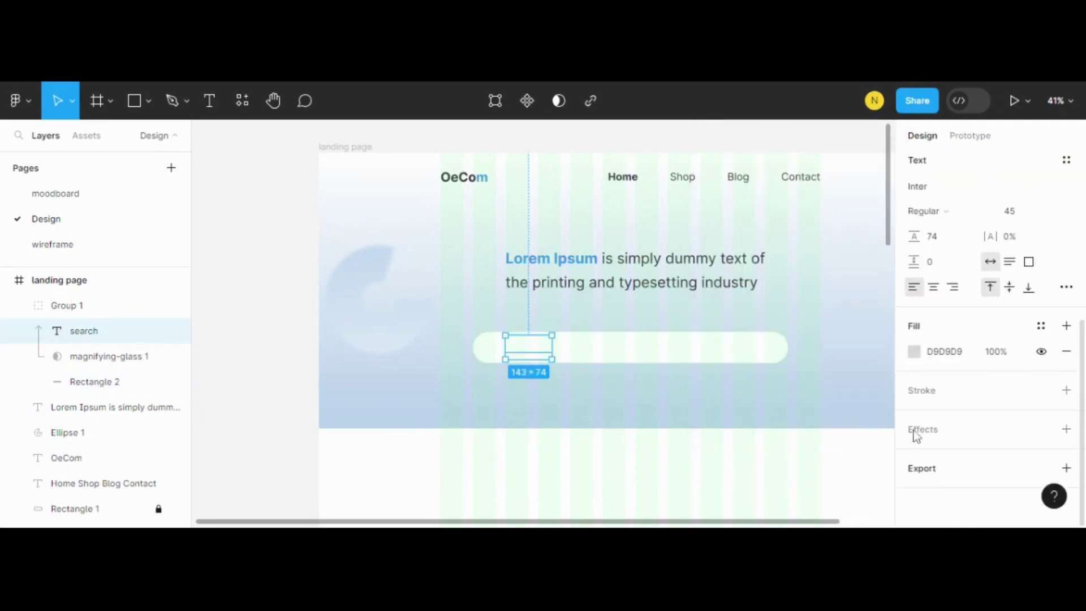
pyautogui.click(913, 351)
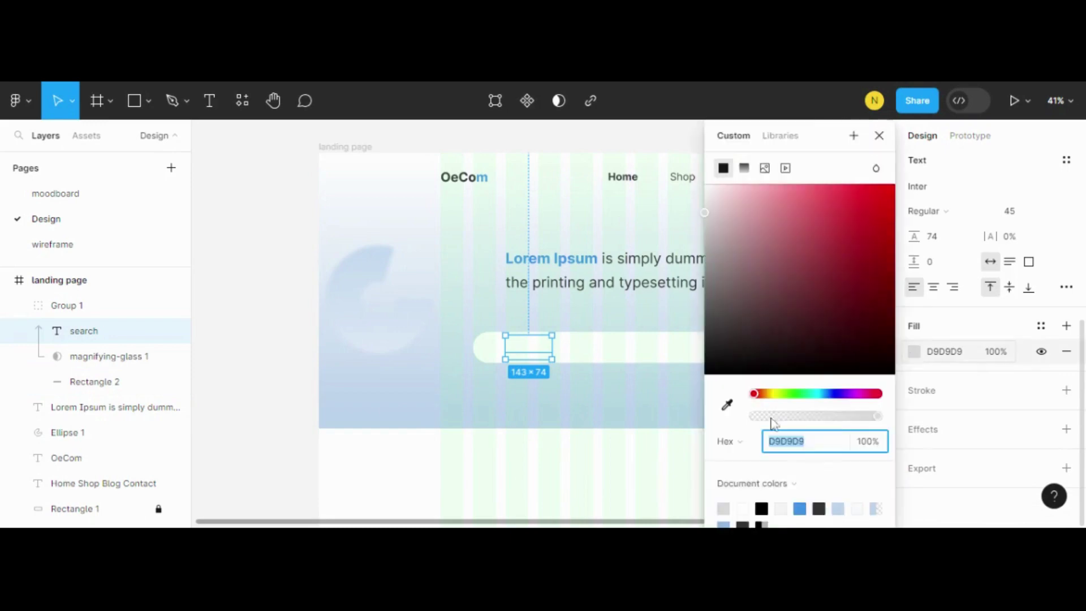
pyautogui.click(724, 508)
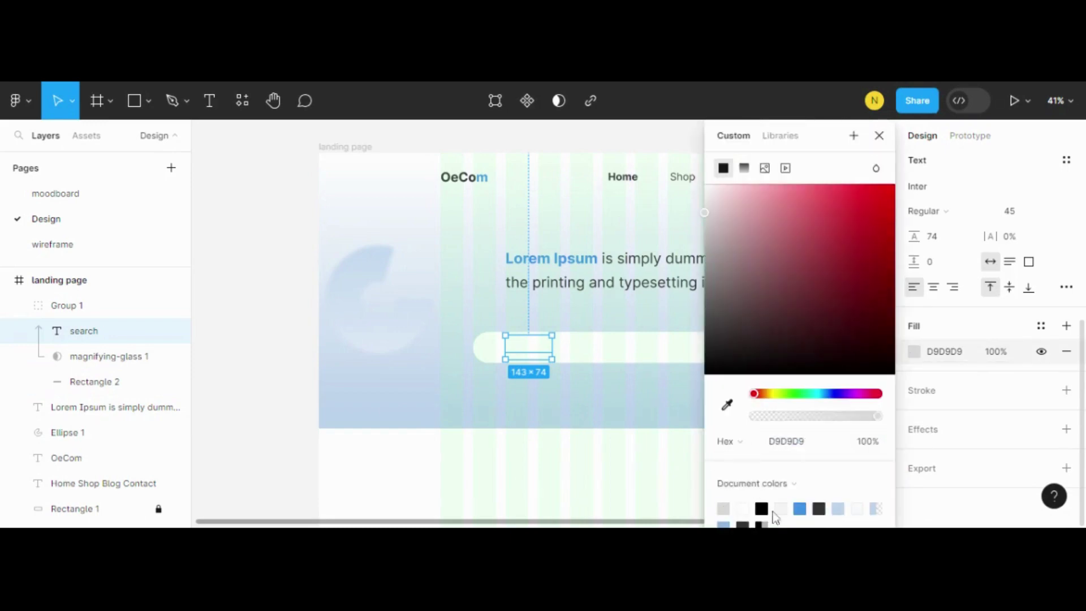
pyautogui.click(799, 508)
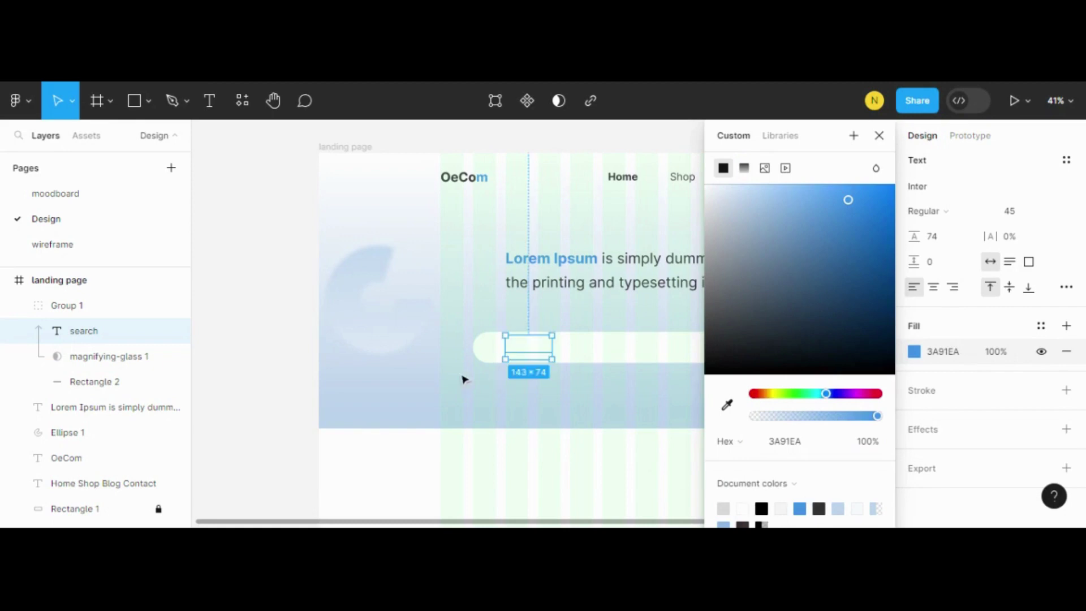
pyautogui.click(457, 379)
pyautogui.click(528, 366)
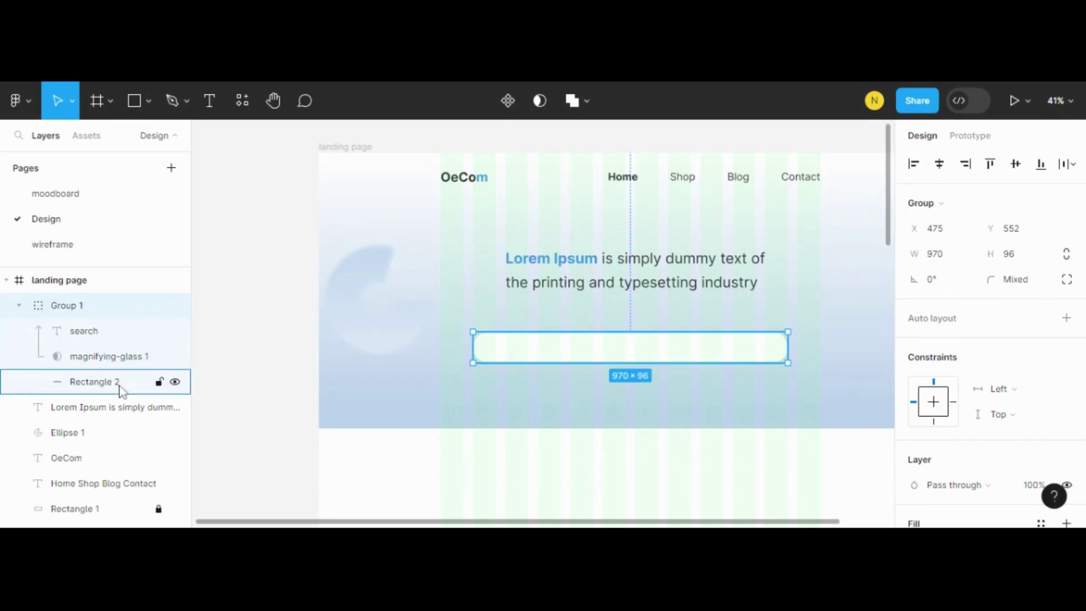
# Step: Ungroup Group 1 into separate search text, magnifying-glass and rectangle layers
pyautogui.doubleClick(529, 347)
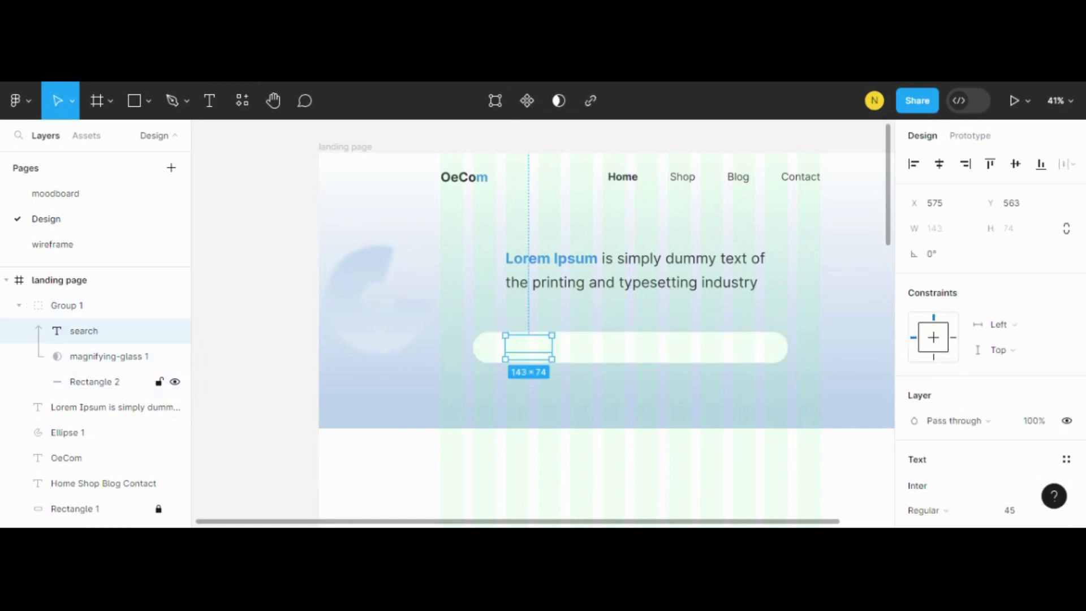
pyautogui.click(91, 382)
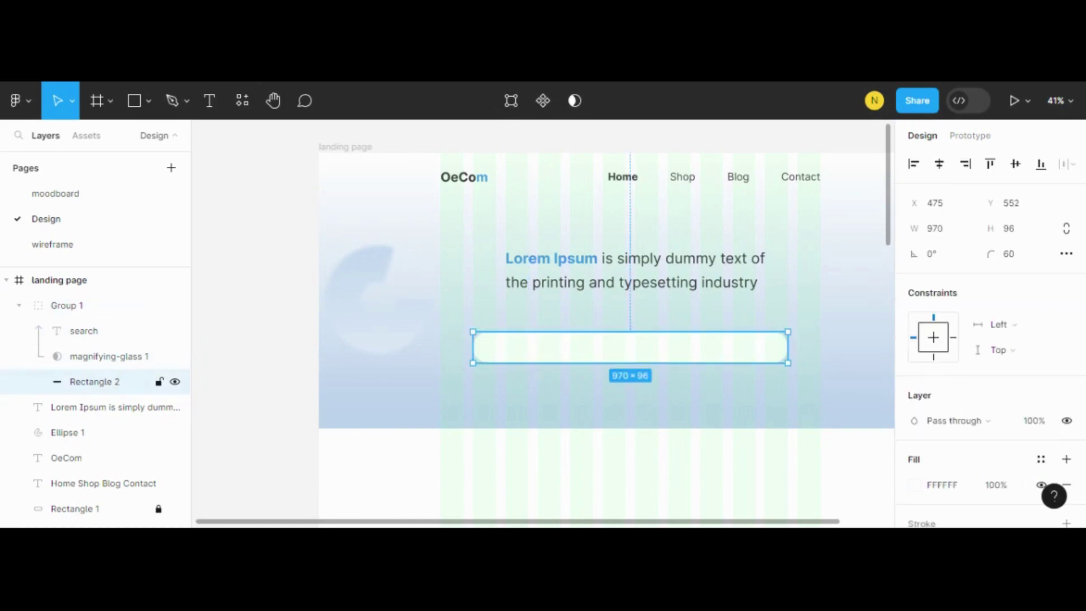
pyautogui.click(67, 305)
pyautogui.hotkey('ctrl', 'shift', 'g')
pyautogui.keyDown('shift'); pyautogui.click(65, 306); pyautogui.keyUp('shift')
pyautogui.click(84, 330)
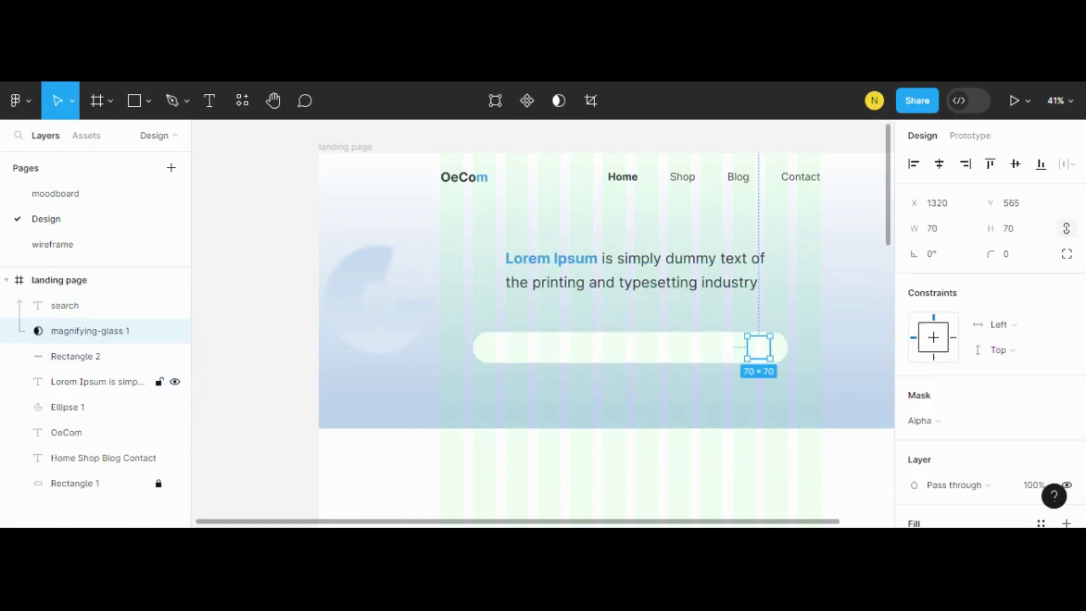
# Step: Select Rectangle 2, the magnifying glass and the search text together
pyautogui.click(291, 400)
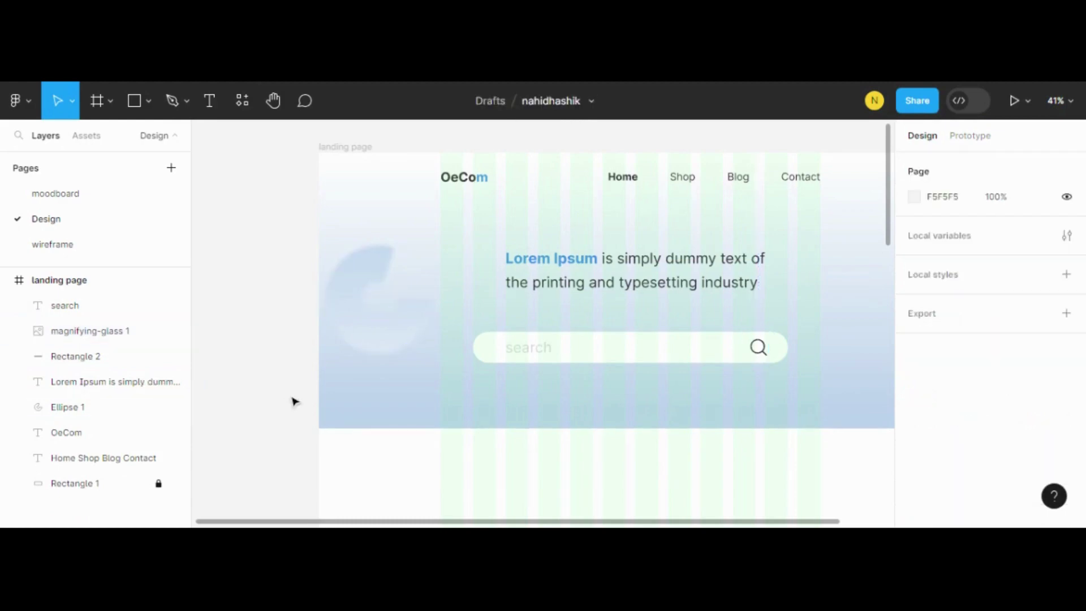
pyautogui.click(87, 356)
pyautogui.keyDown('shift'); pyautogui.click(87, 338); pyautogui.keyUp('shift')
pyautogui.click(91, 283)
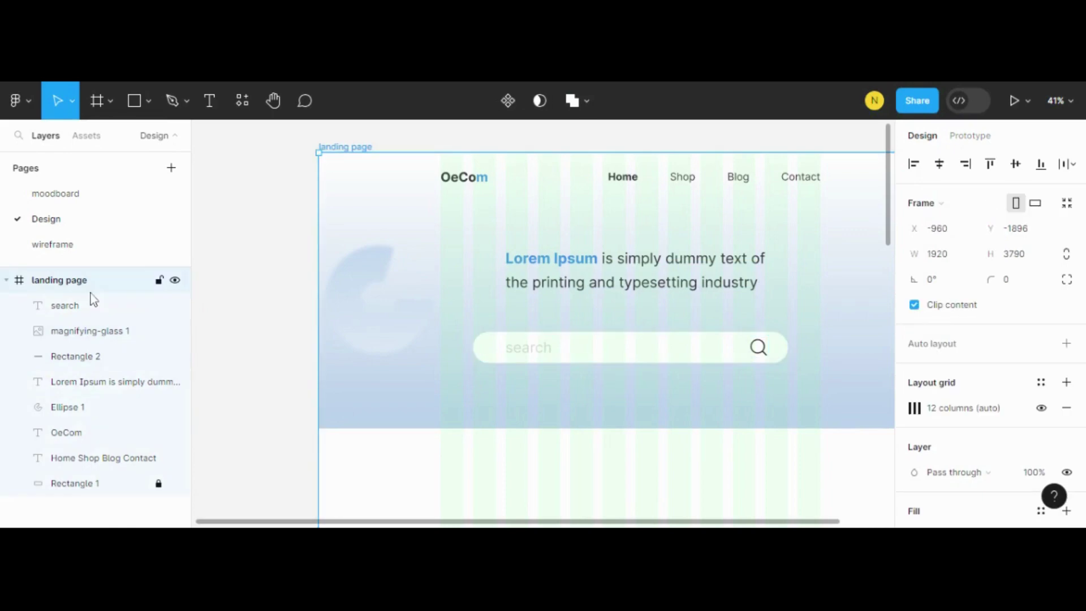
pyautogui.click(206, 364)
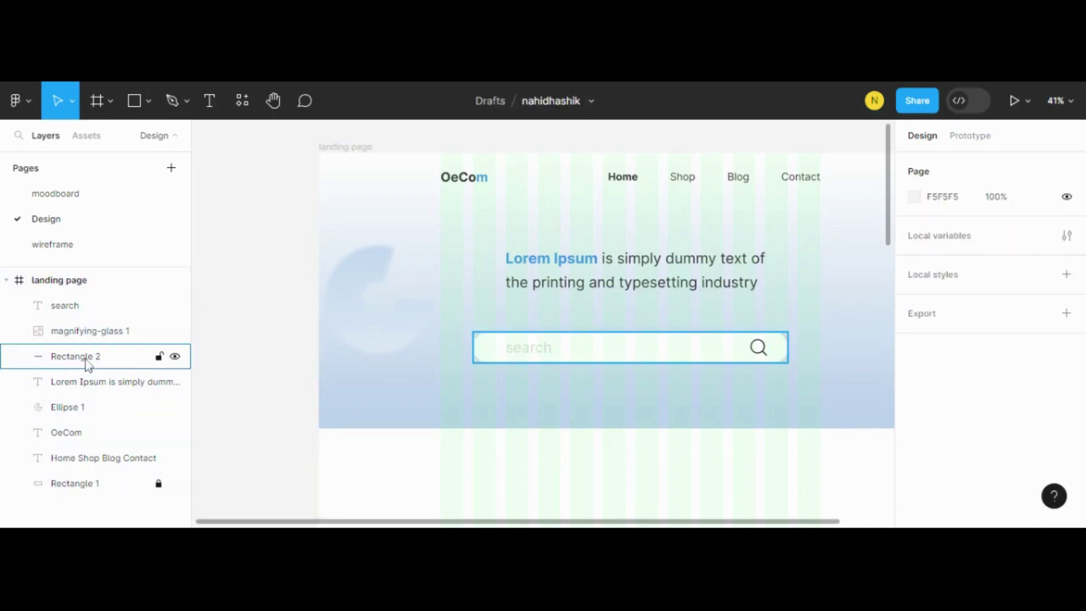
pyautogui.click(87, 357)
pyautogui.keyDown('shift'); pyautogui.click(79, 334); pyautogui.keyUp('shift')
pyautogui.keyDown('shift'); pyautogui.click(79, 306); pyautogui.keyUp('shift')
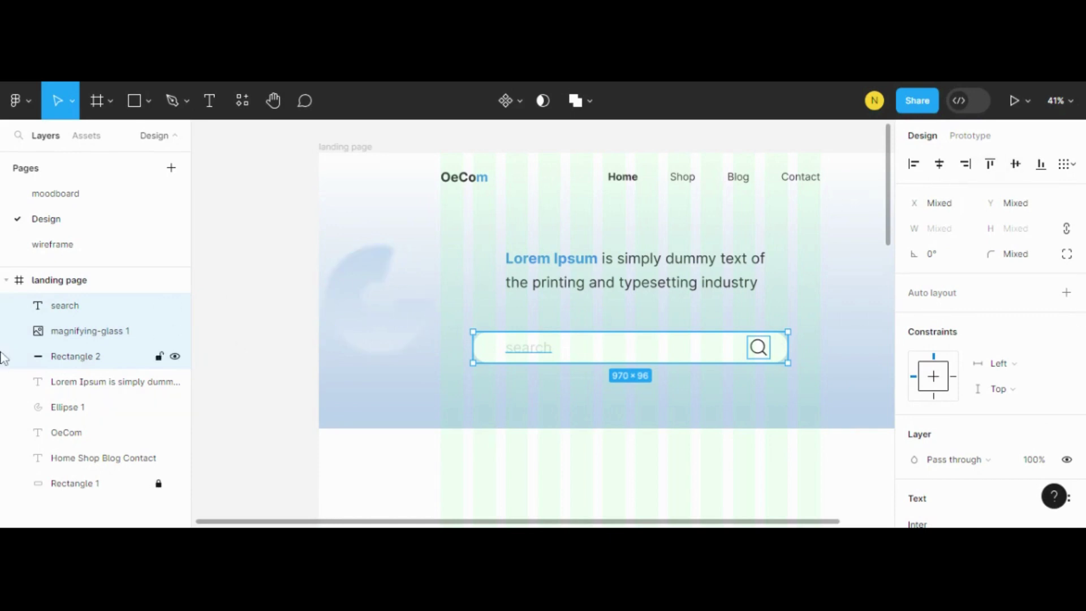
# Step: Group the three search-bar layers with Ctrl+G, name the group 'search' and expand it
pyautogui.hotkey('ctrl', 'g')
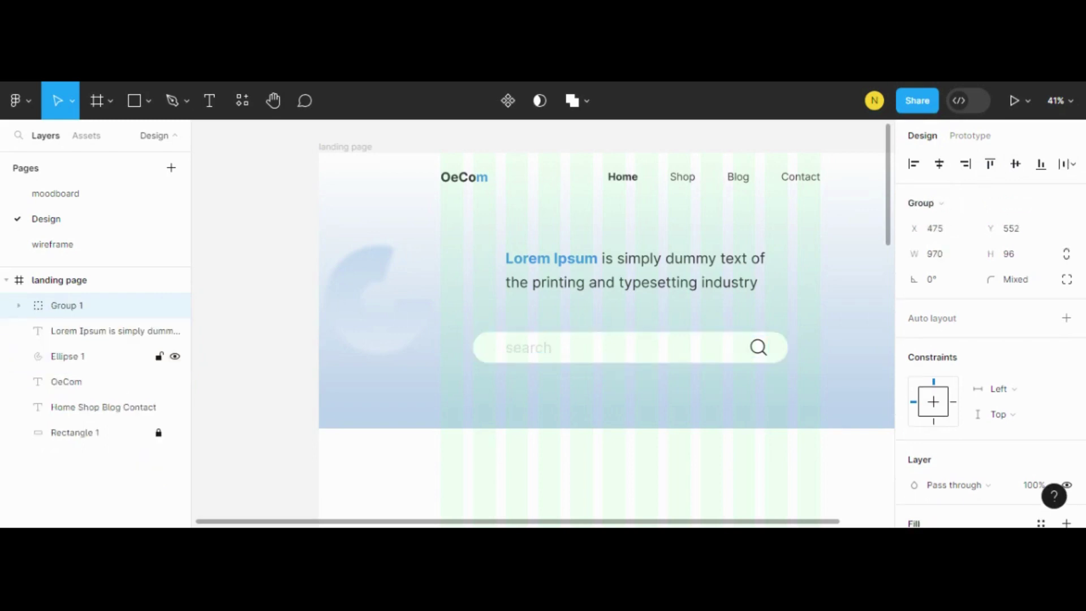
pyautogui.doubleClick(80, 307)
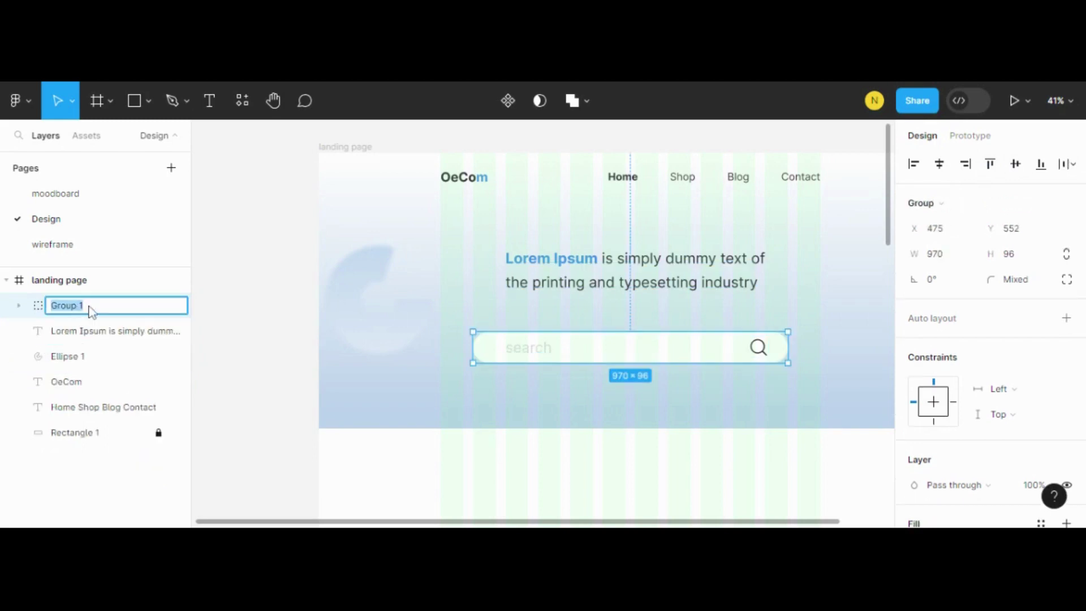
pyautogui.write('SEA')
pyautogui.press('BackSpace')
pyautogui.press('BackSpace')
pyautogui.press('BackSpace')
pyautogui.write('sea')
pyautogui.write('rch')
pyautogui.press('Return')
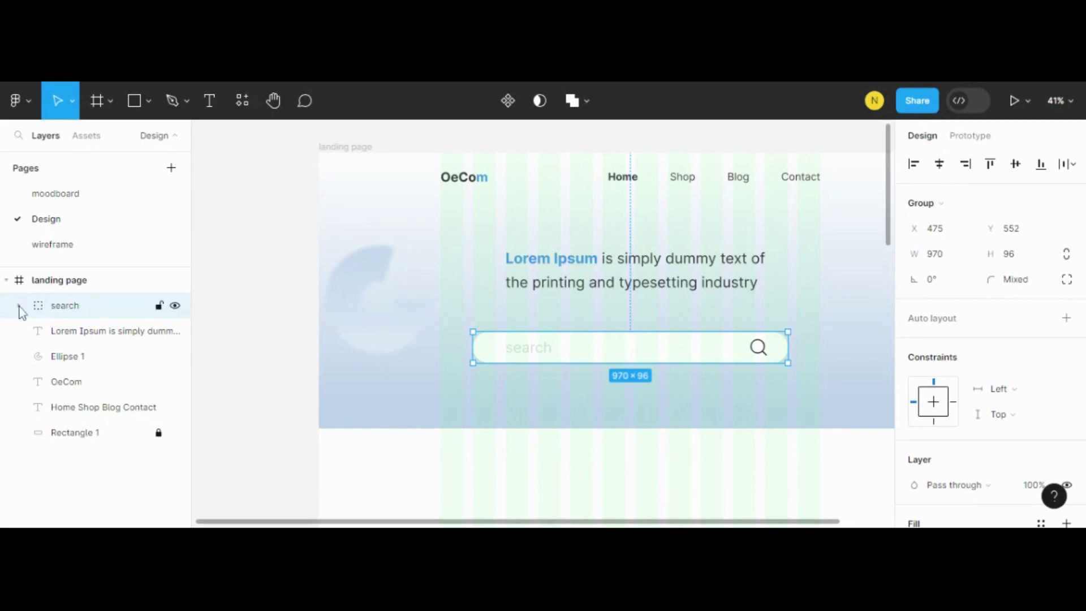
pyautogui.click(19, 306)
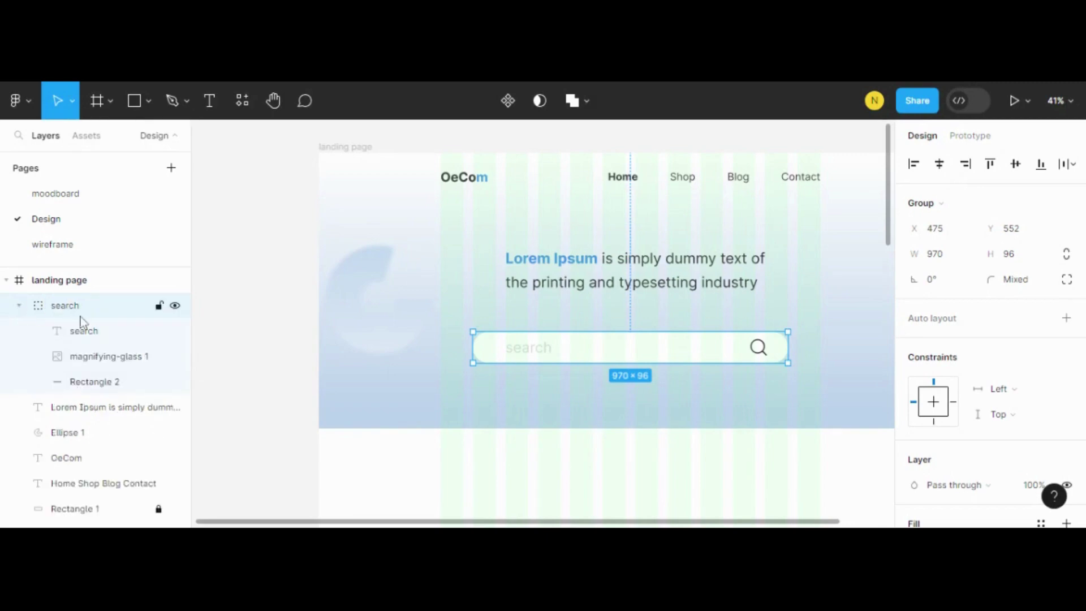
pyautogui.click(123, 413)
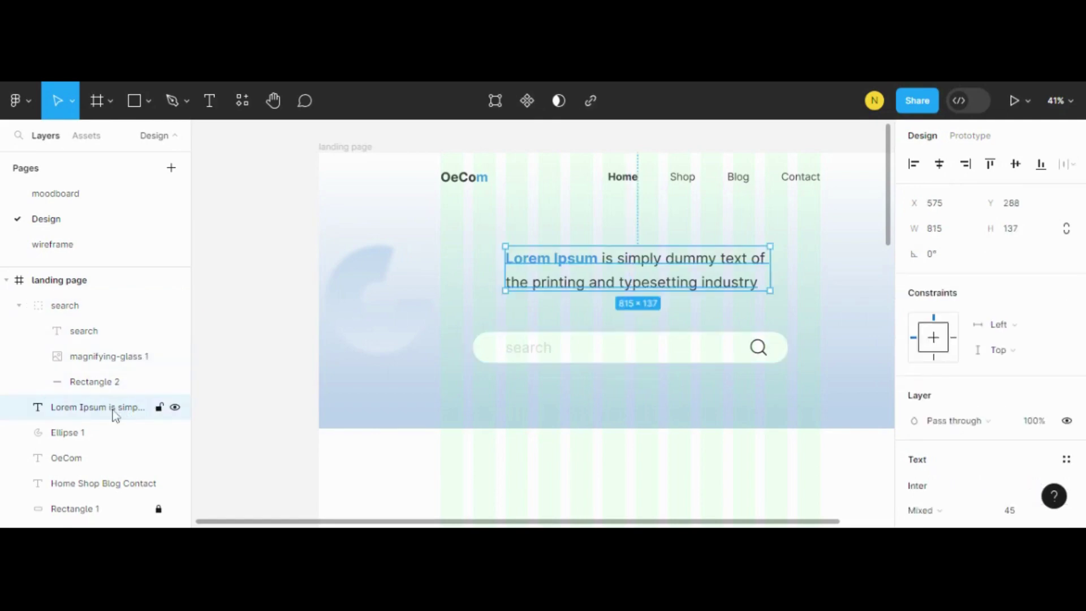
# Step: Rename the Lorem Ipsum headline layer to 'hero area'
pyautogui.doubleClick(115, 414)
pyautogui.write('h')
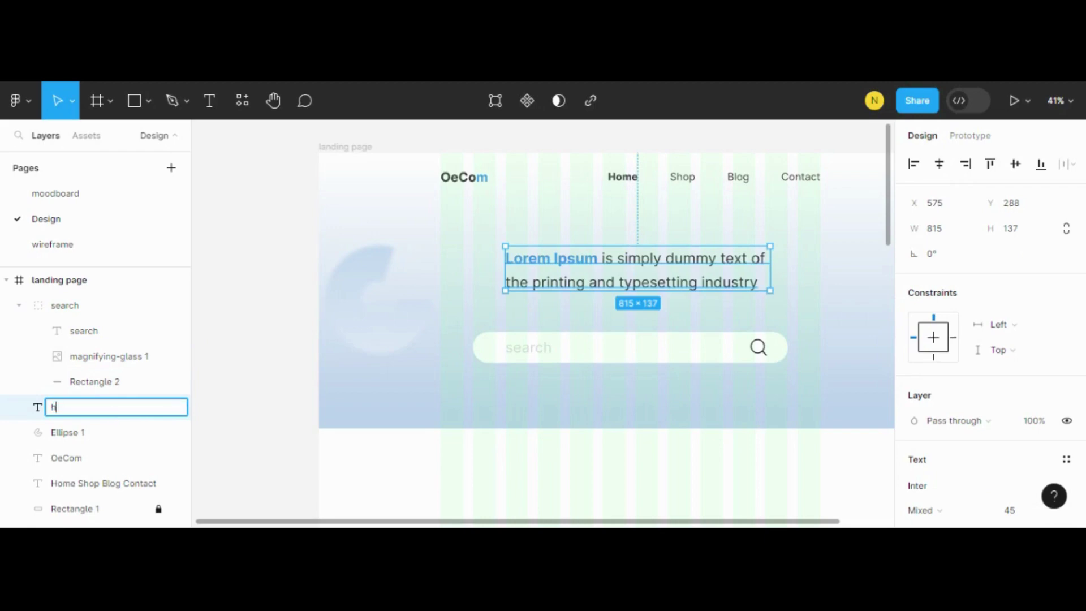
pyautogui.write('ero')
pyautogui.write(' area')
pyautogui.press('Return')
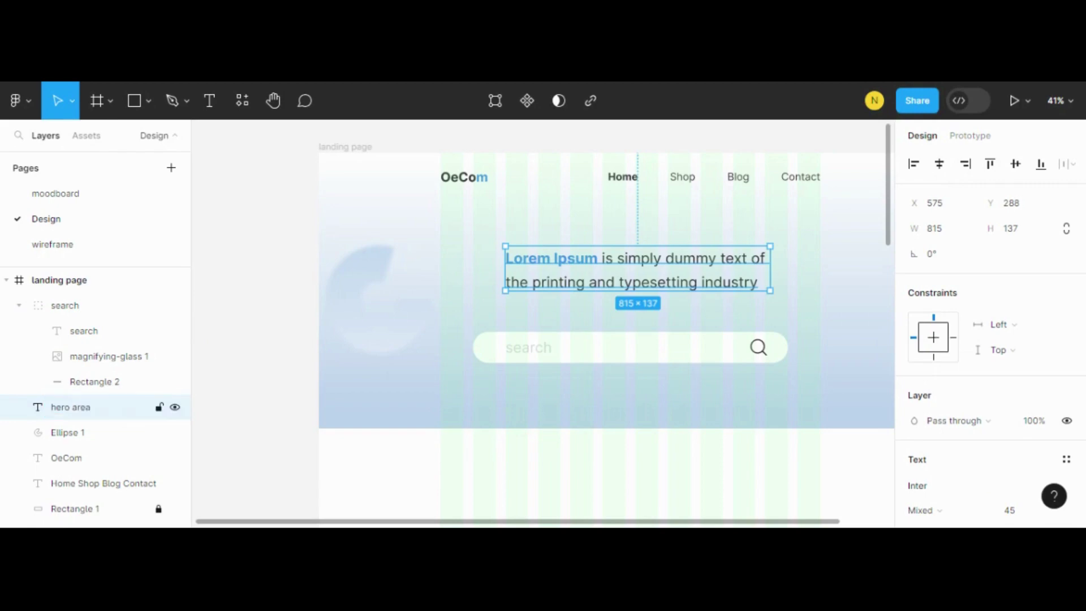
# Step: Group the Ellipse 1 logo, OeCom text and nav links as 'Home', and collapse the search group
pyautogui.click(68, 436)
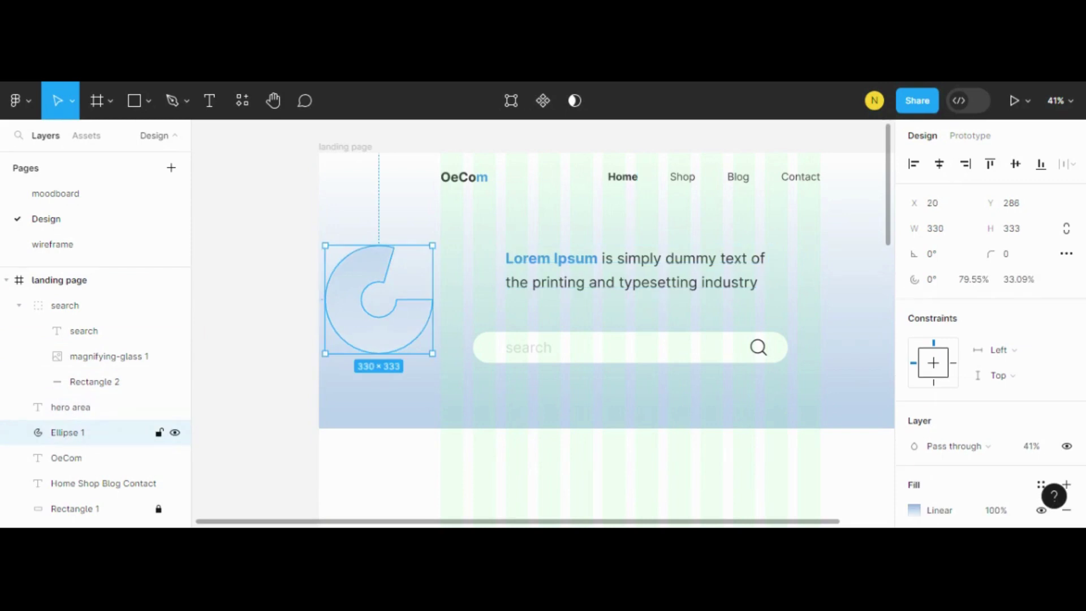
pyautogui.click(69, 459)
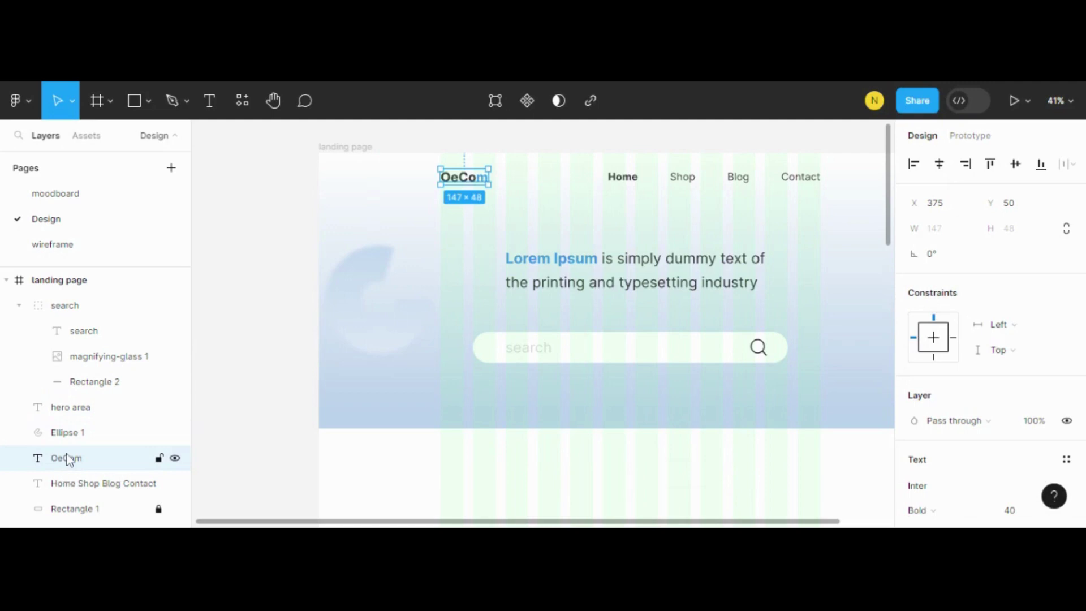
pyautogui.keyDown('shift'); pyautogui.click(71, 484); pyautogui.keyUp('shift')
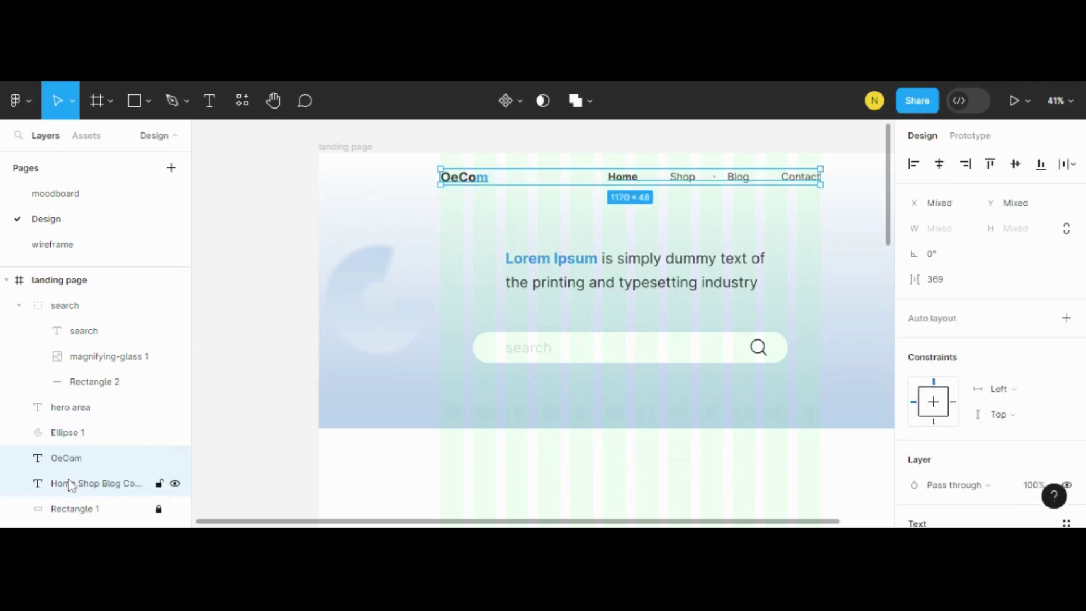
pyautogui.keyDown('shift'); pyautogui.click(74, 506); pyautogui.keyUp('shift')
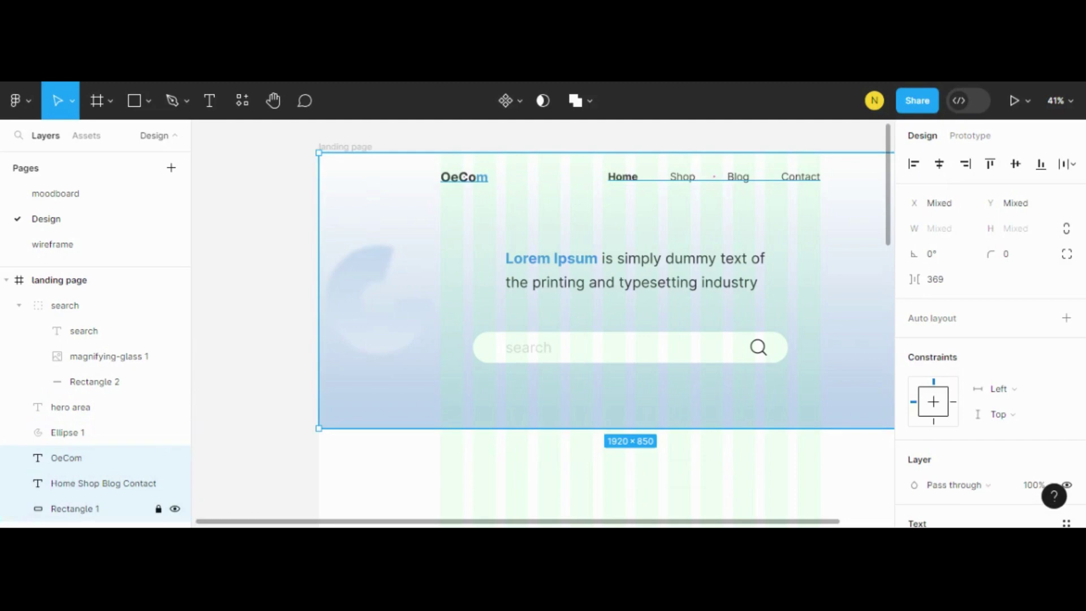
pyautogui.keyDown('shift'); pyautogui.click(73, 509); pyautogui.keyUp('shift')
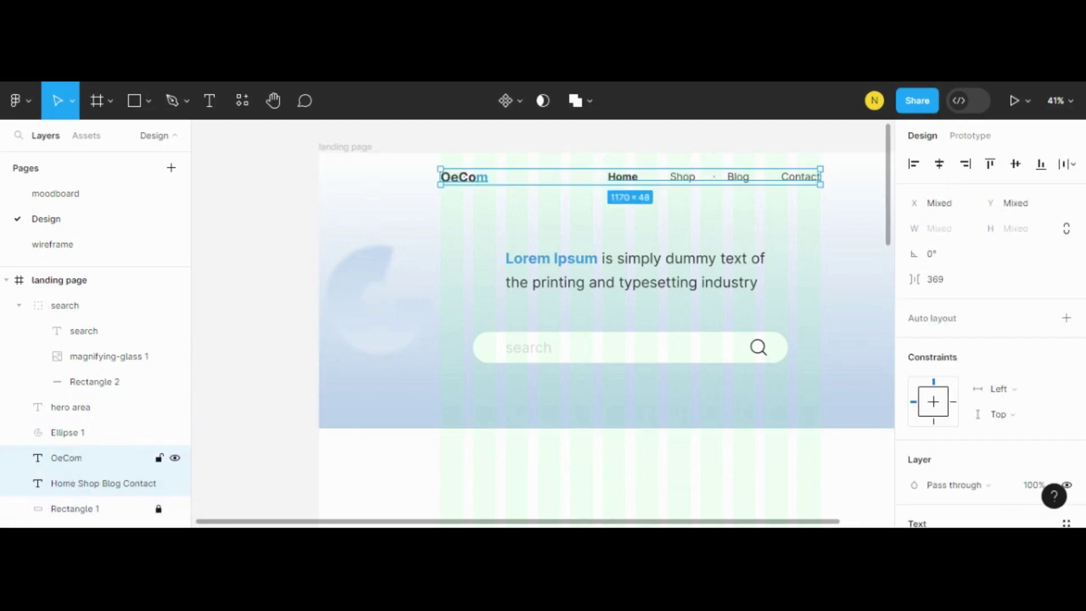
pyautogui.hotkey('ctrl', 'g')
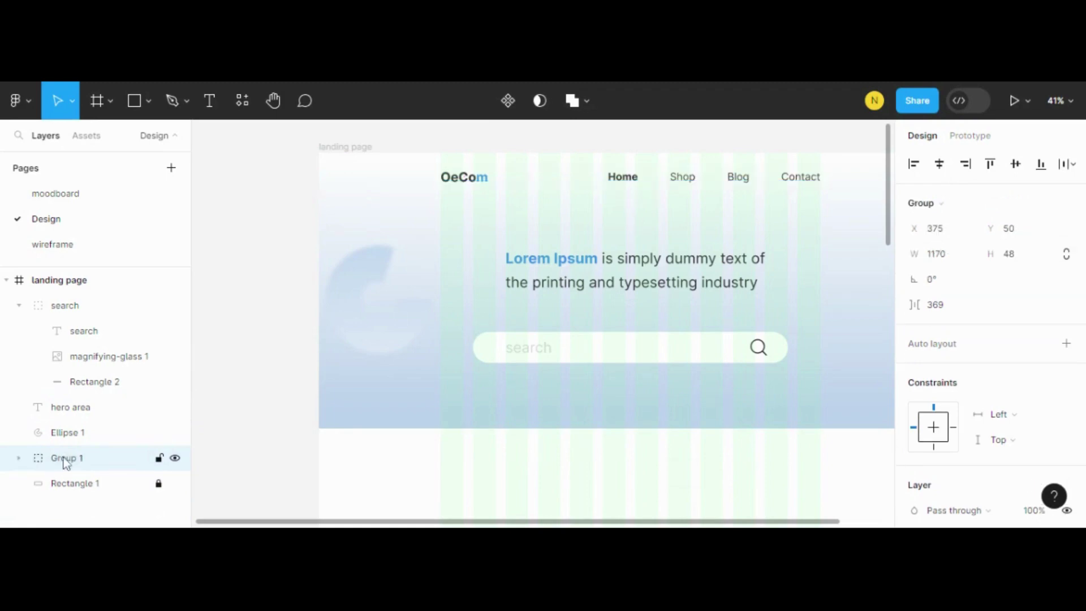
pyautogui.doubleClick(65, 458)
pyautogui.write('Ho')
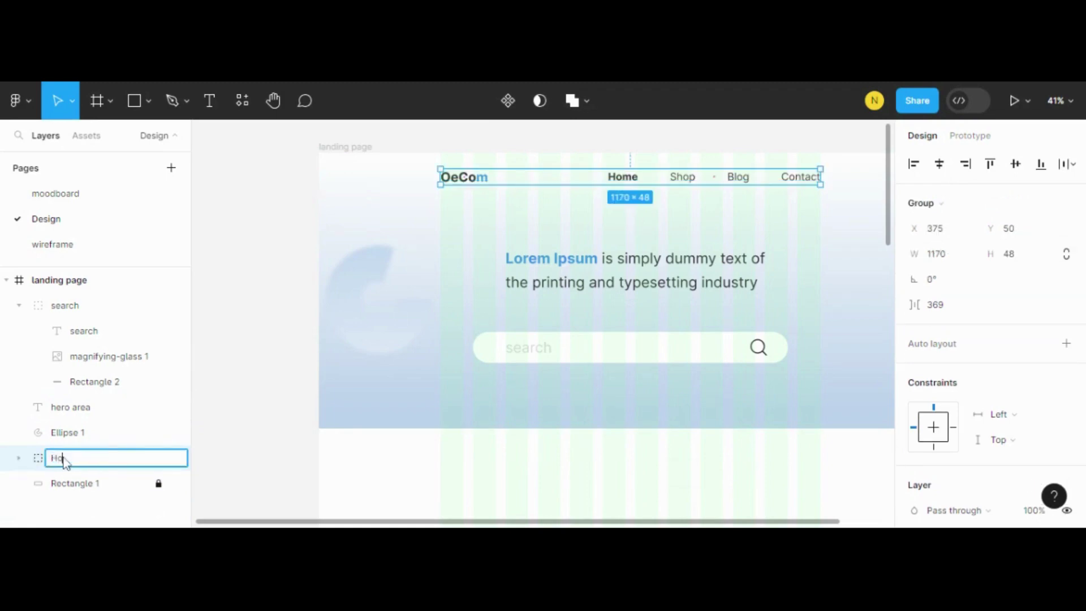
pyautogui.write('me')
pyautogui.press('Return')
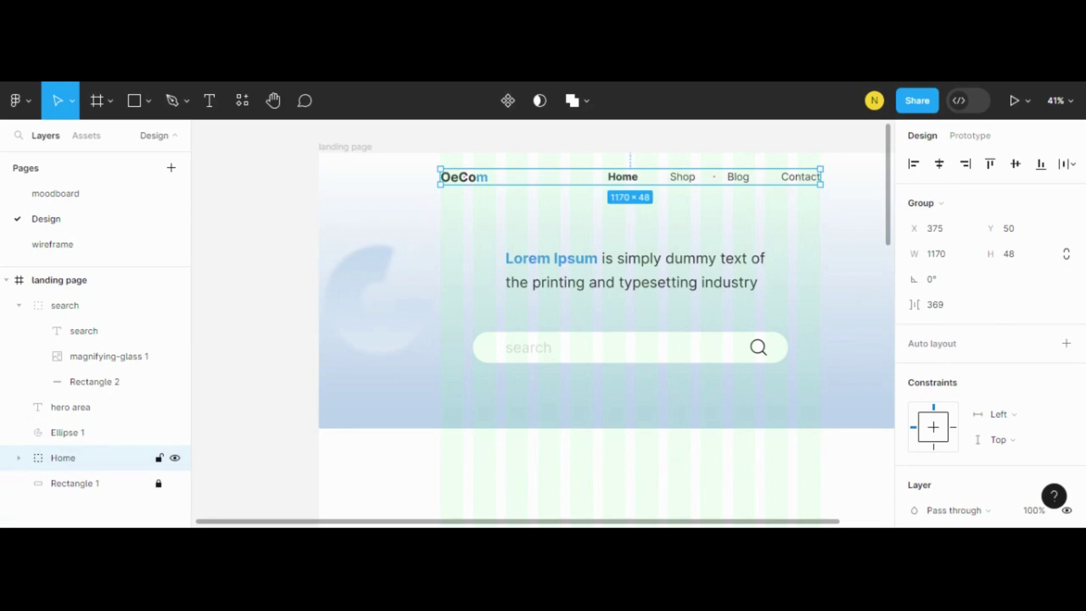
pyautogui.click(19, 305)
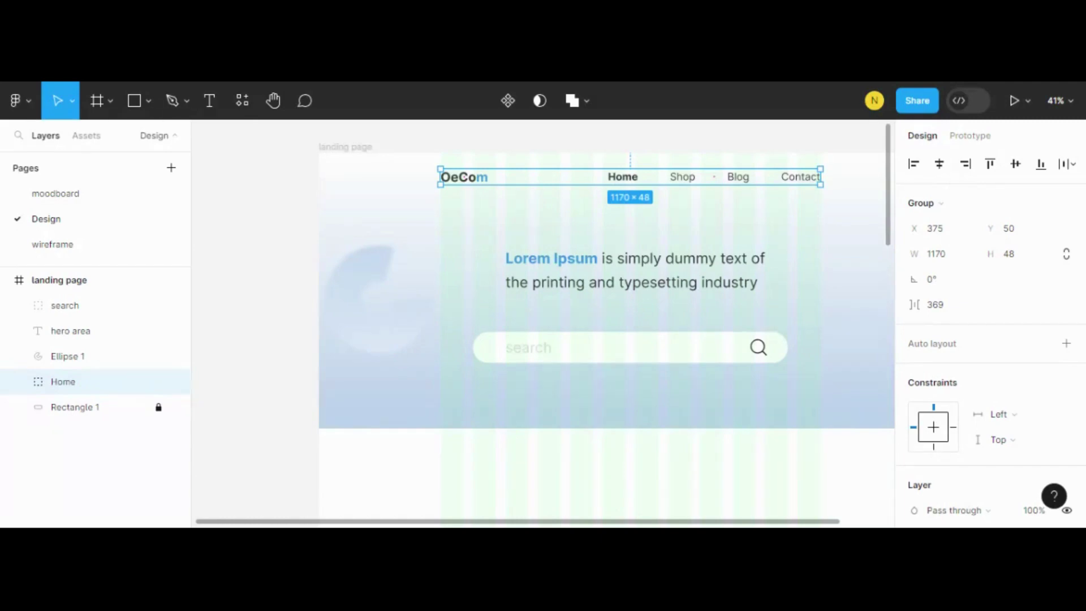
# Step: Rename the Ellipse 1 arc layer to 'effect' and deselect it
pyautogui.click(76, 354)
pyautogui.doubleClick(78, 353)
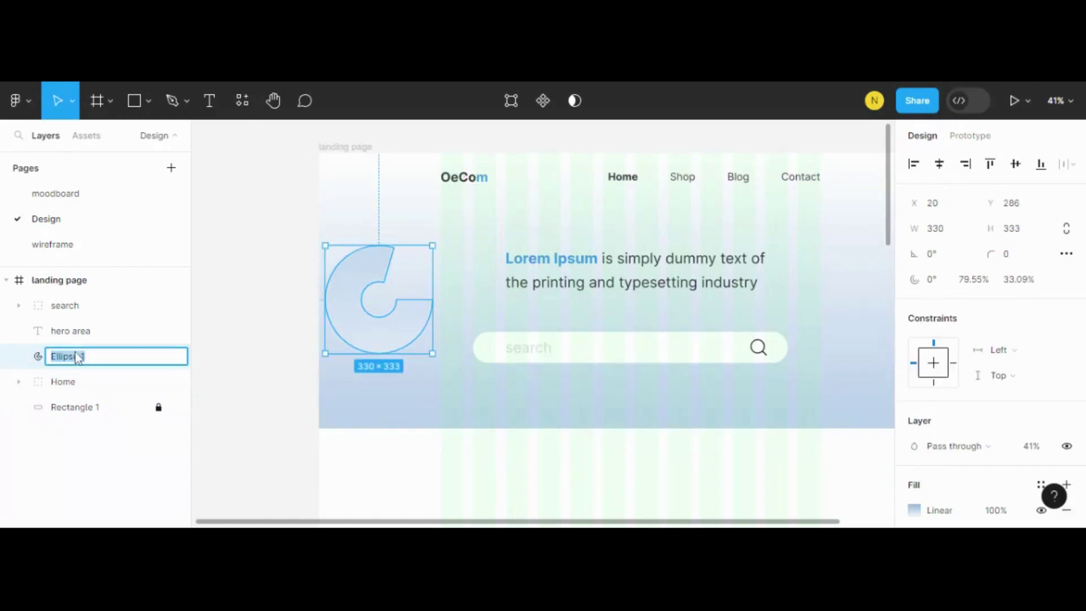
pyautogui.write('effec')
pyautogui.write('t')
pyautogui.press('Return')
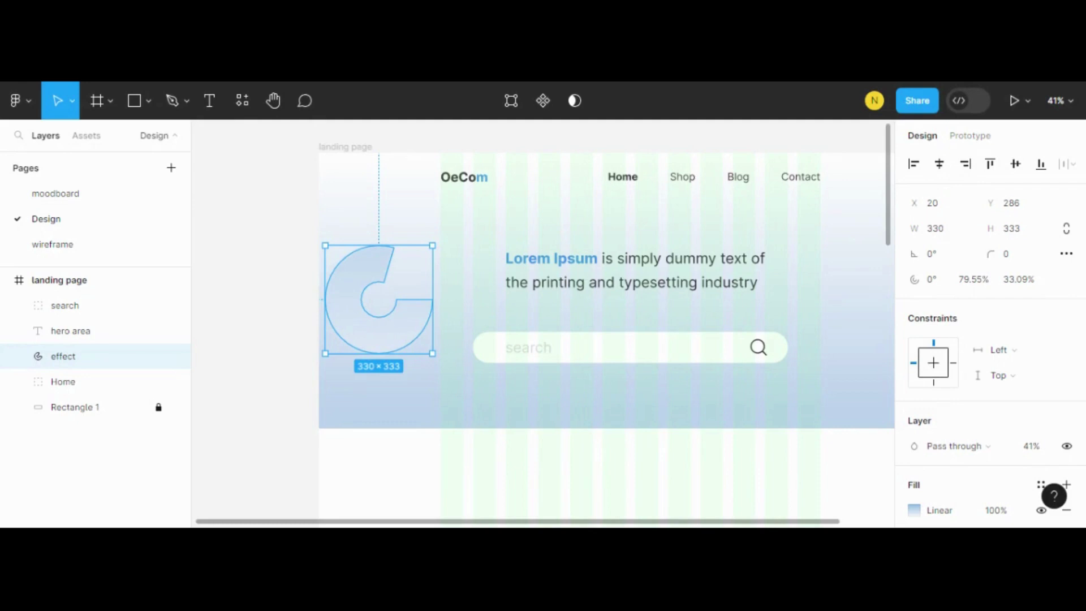
pyautogui.click(285, 163)
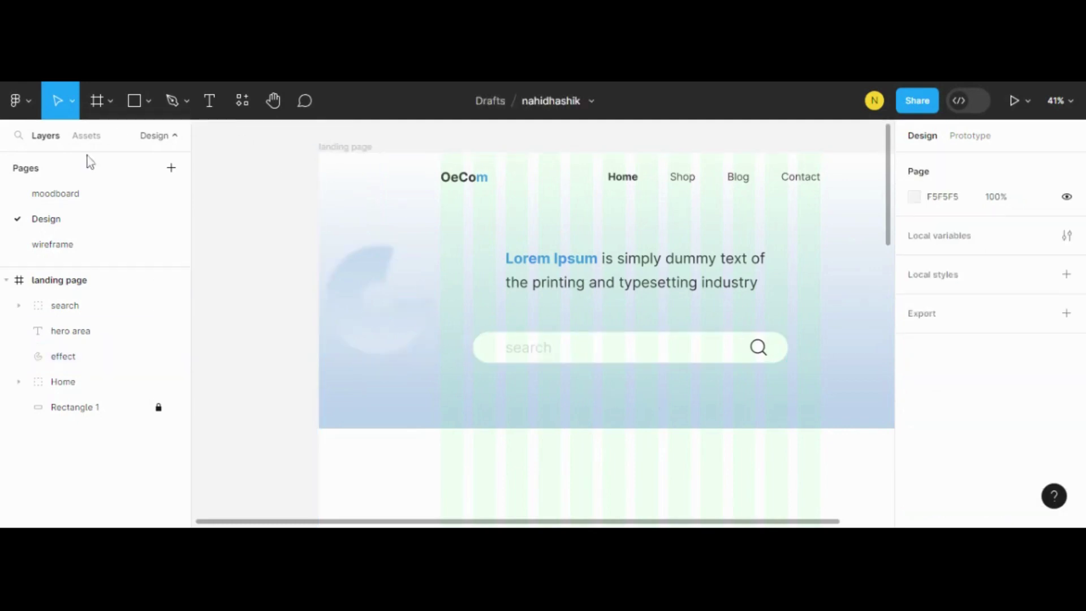
pyautogui.click(62, 246)
pyautogui.scroll(-1, 557, 337)
pyautogui.scroll(-2, 560, 283)
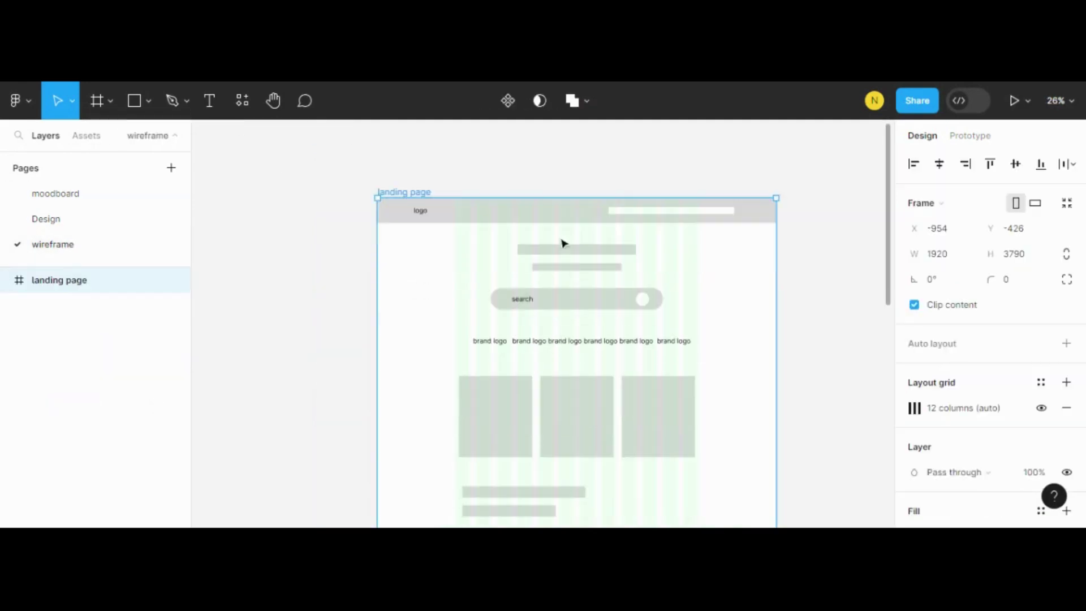
pyautogui.scroll(2, 546, 314)
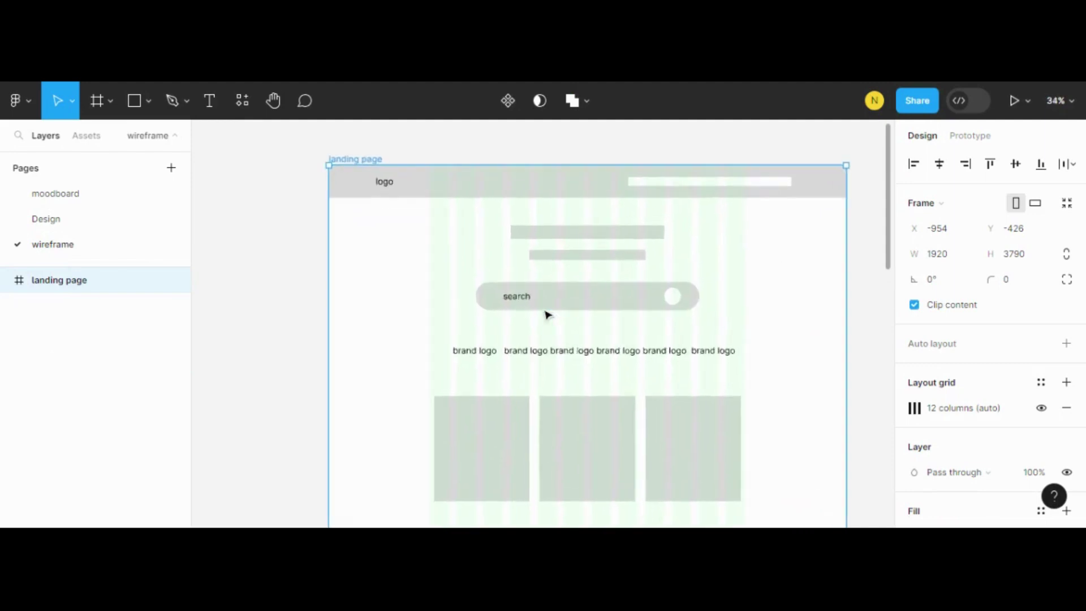
pyautogui.scroll(2, 546, 314)
pyautogui.click(443, 349)
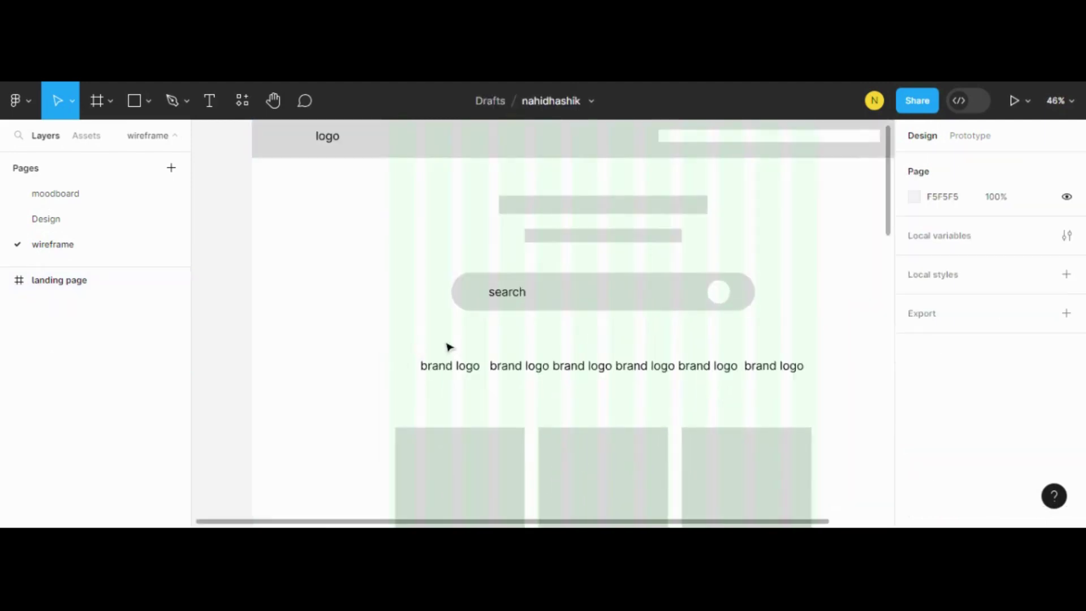
pyautogui.click(460, 366)
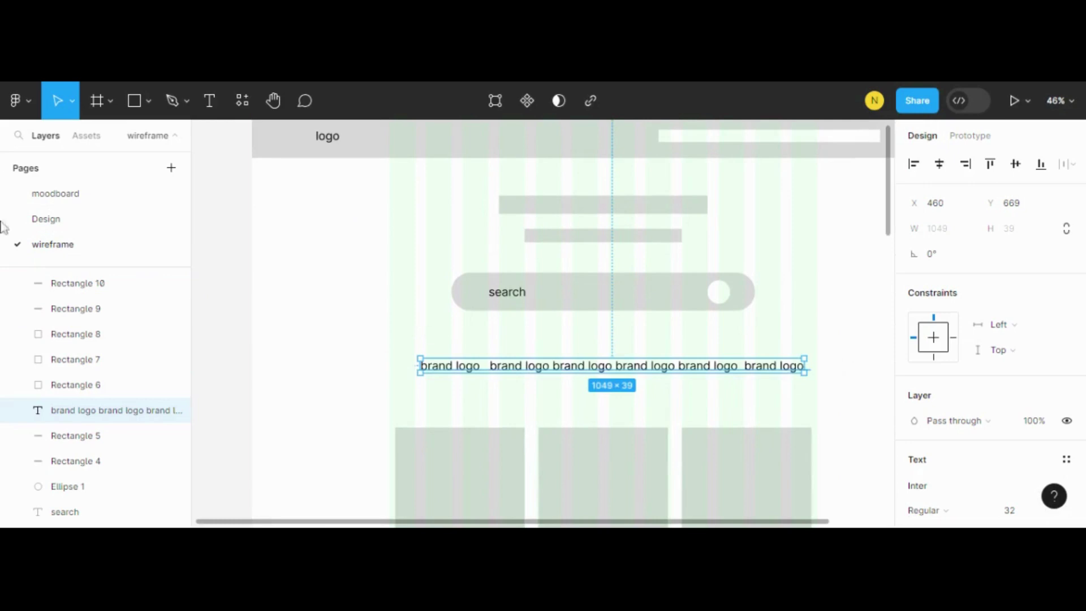
pyautogui.click(73, 222)
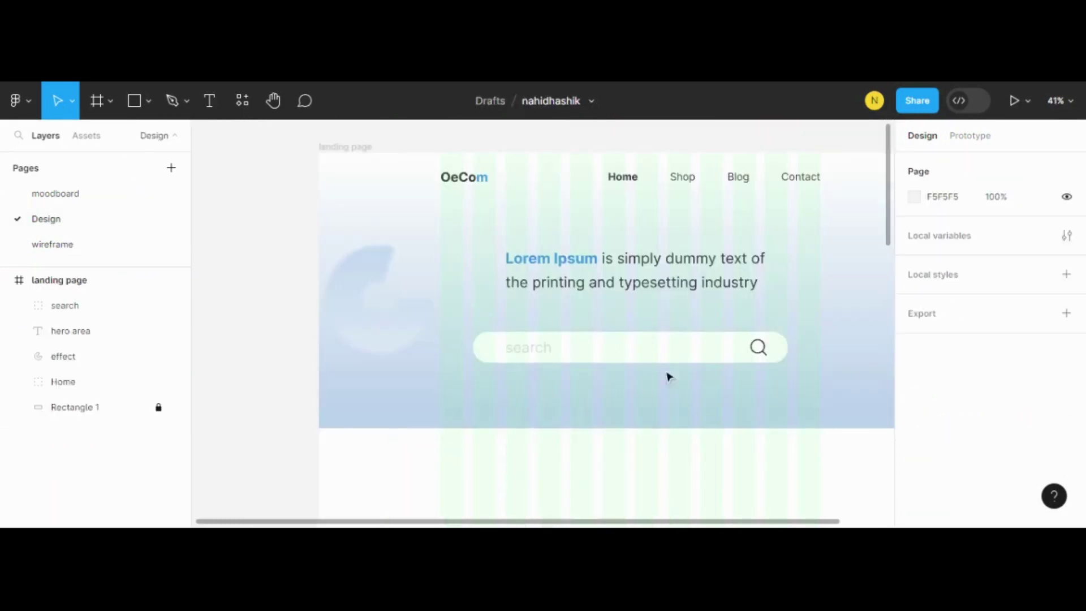
pyautogui.scroll(-1, 715, 386)
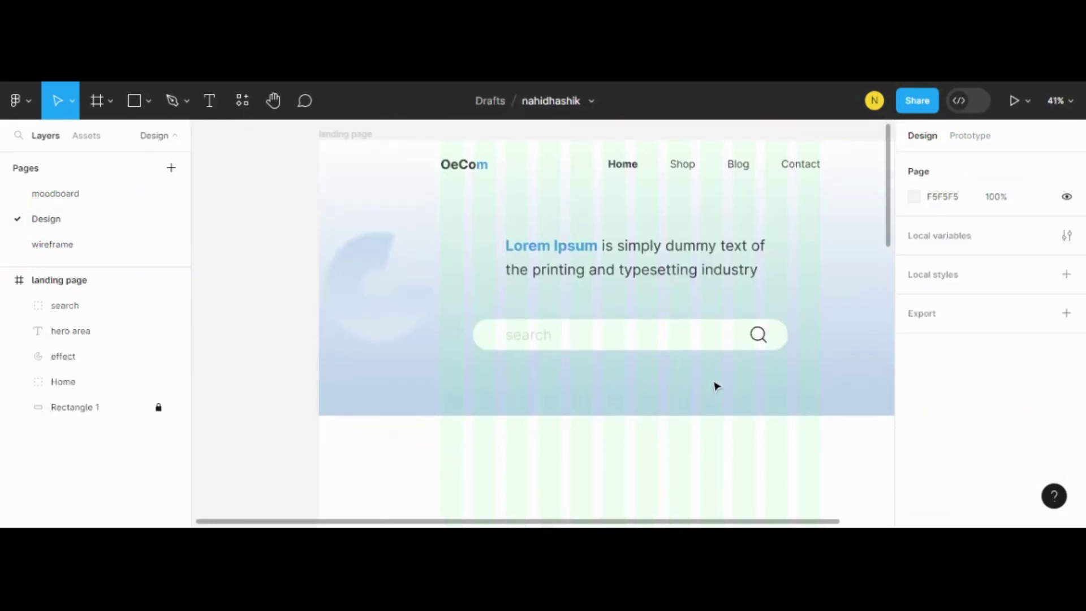
pyautogui.scroll(-2, 715, 385)
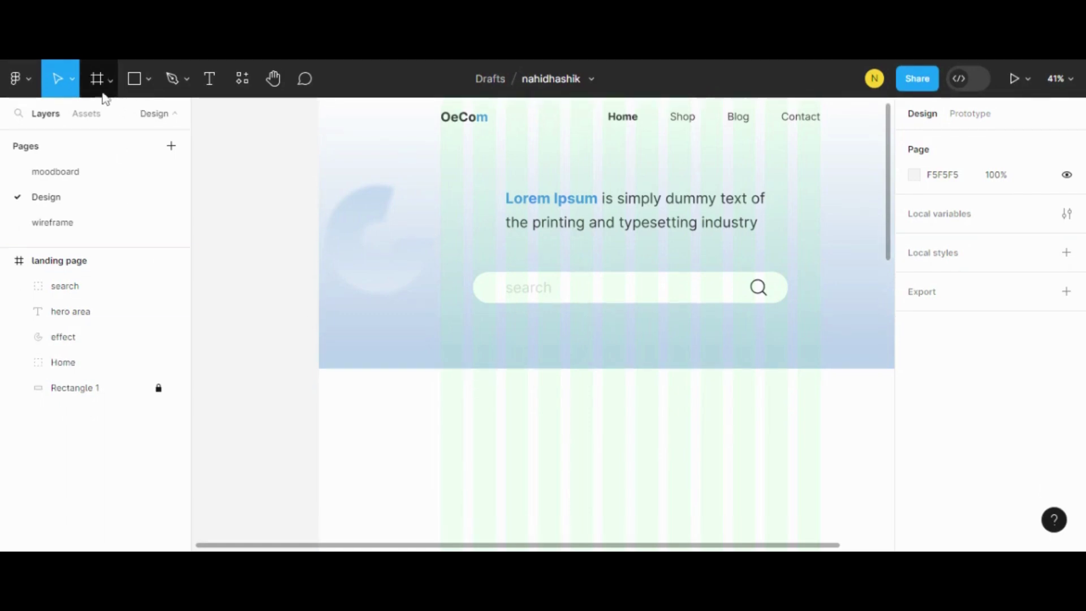
# Step: Draw an Inter Regular 32 text box just below the hero banner
pyautogui.click(207, 79)
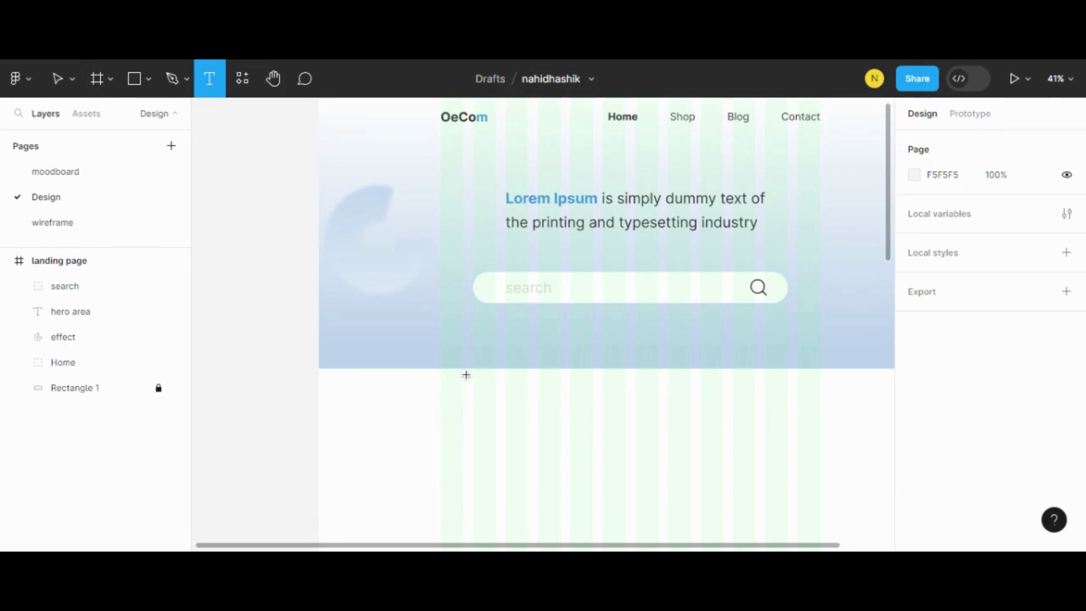
pyautogui.moveTo(463, 371); pyautogui.dragTo(528, 400)
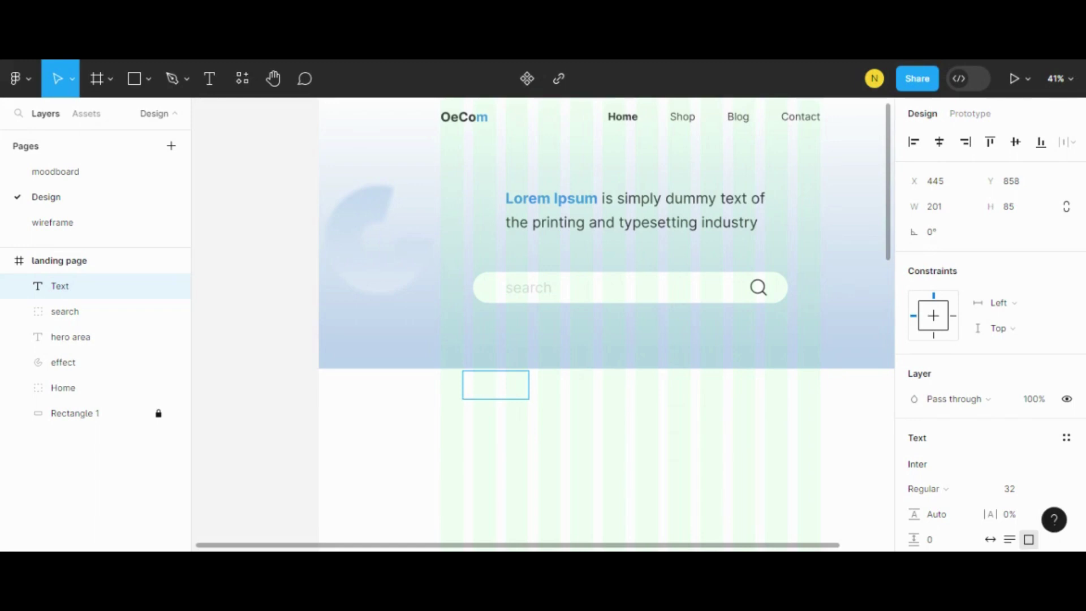
pyautogui.scroll(-1, 936, 492)
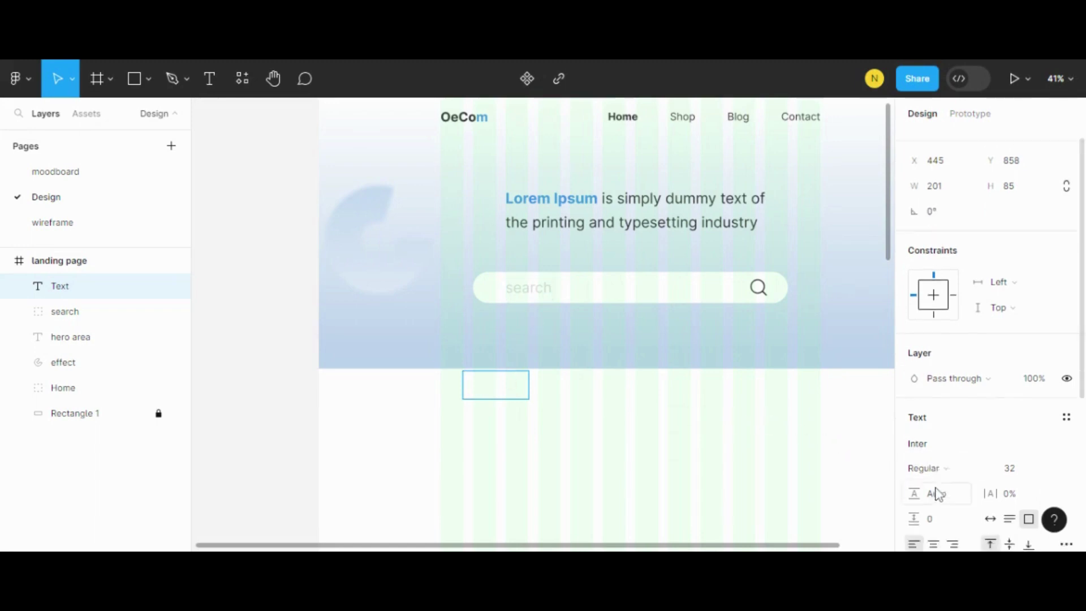
pyautogui.scroll(-5, 936, 493)
# Step: Check the weight options and search the fonts for 'icofont', finding no match
pyautogui.click(945, 333)
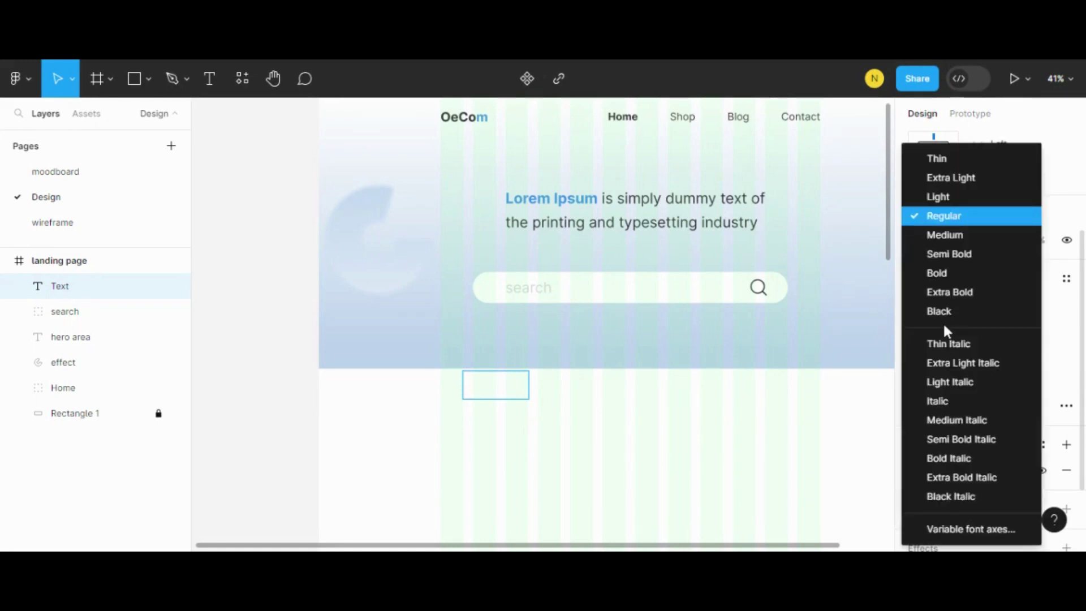
pyautogui.click(988, 126)
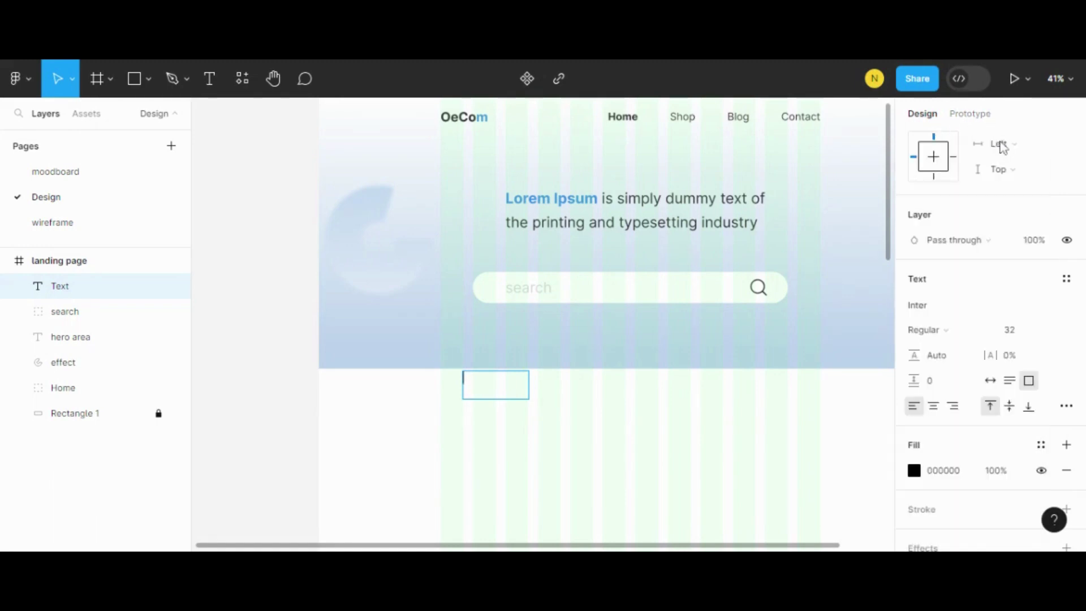
pyautogui.click(924, 310)
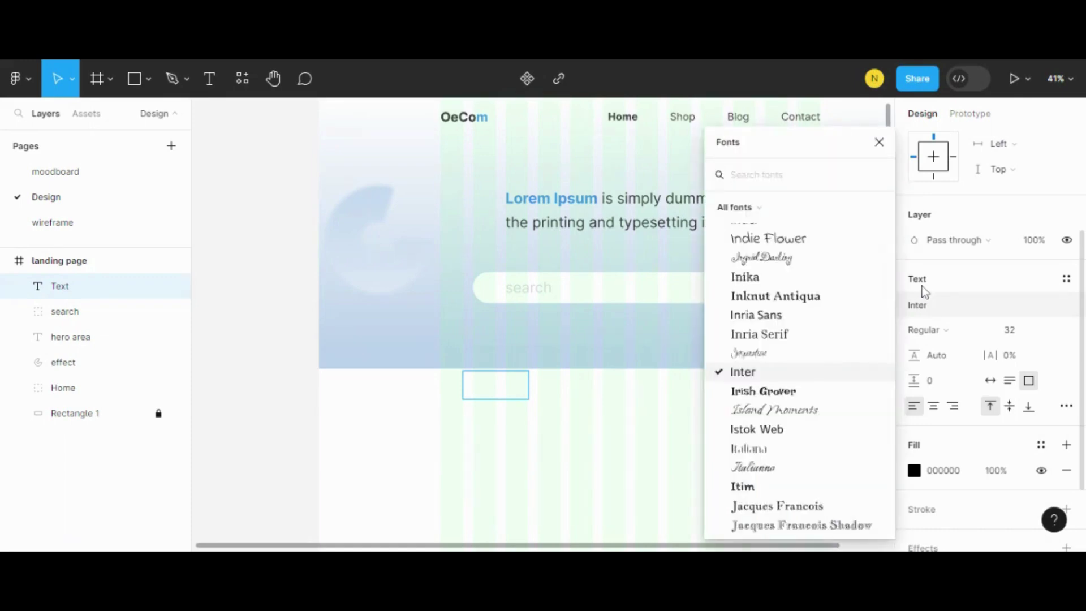
pyautogui.write('ico')
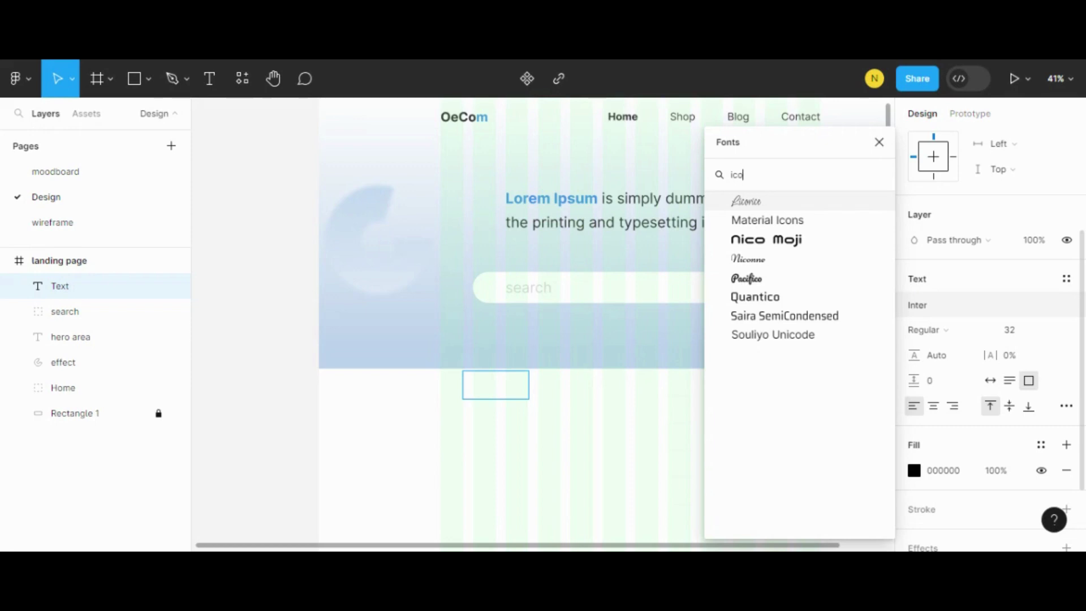
pyautogui.write('fo')
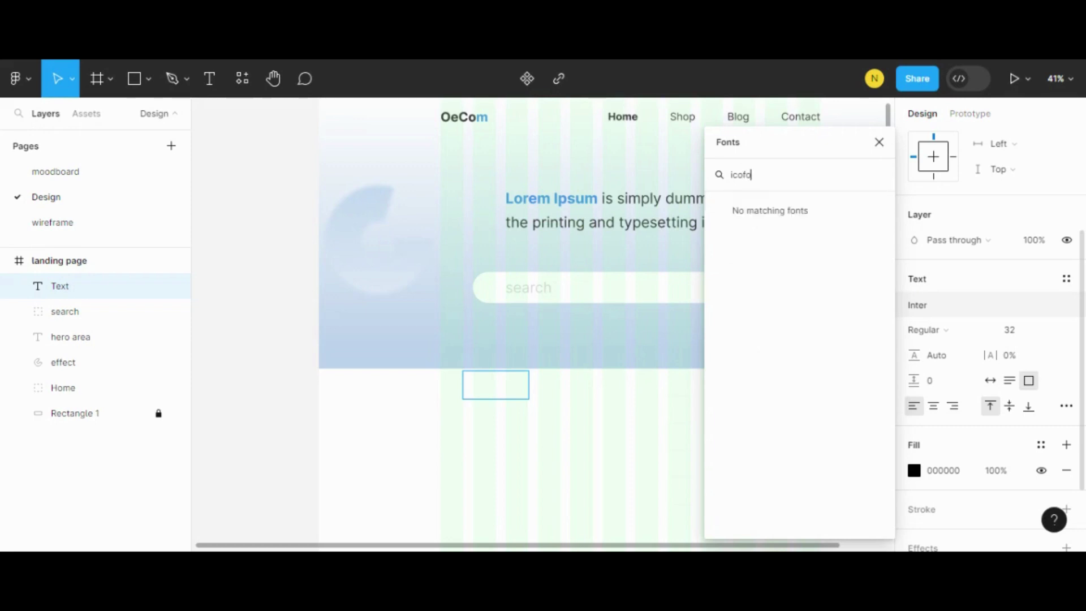
pyautogui.write('nt')
pyautogui.click(879, 141)
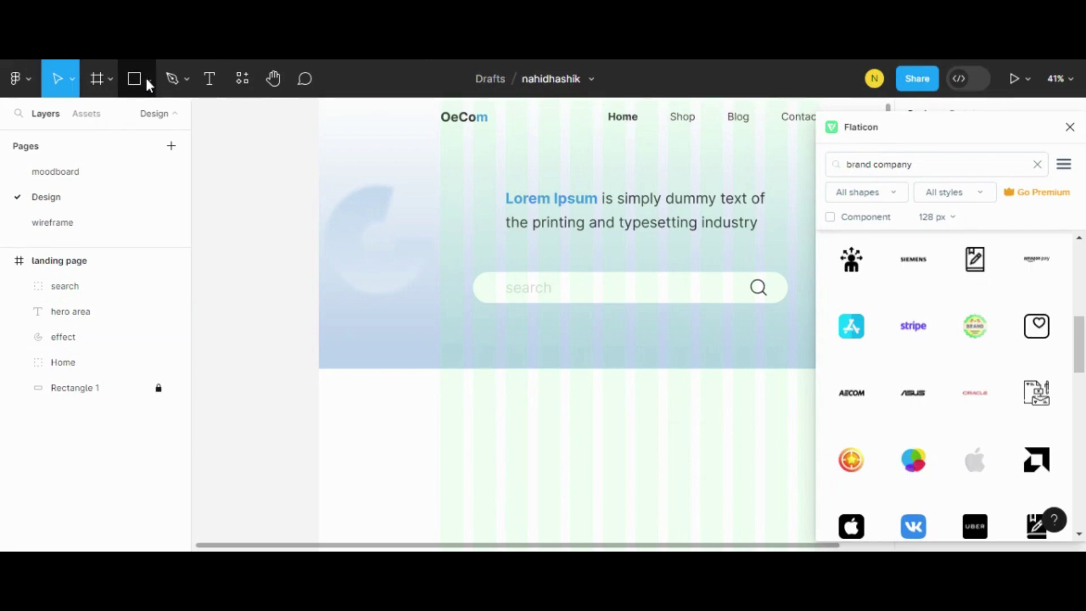
# Step: Place the Amazon pay and ASUS logos side by side under the search bar
pyautogui.click(209, 79)
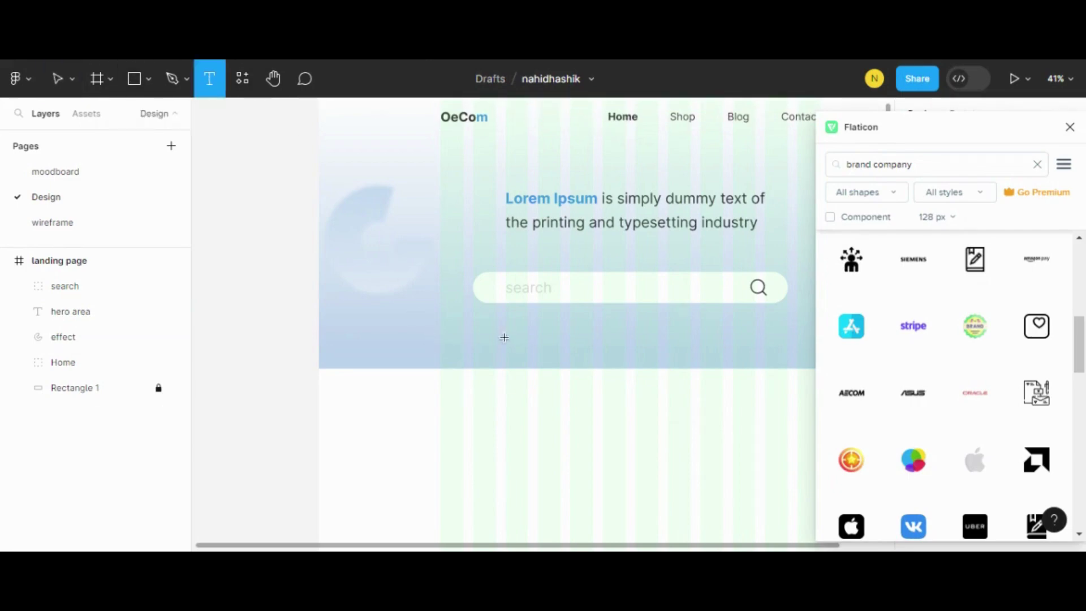
pyautogui.moveTo(482, 327)
pyautogui.mouseDown()
pyautogui.moveTo(595, 355)
pyautogui.moveTo(585, 351)
pyautogui.mouseUp()
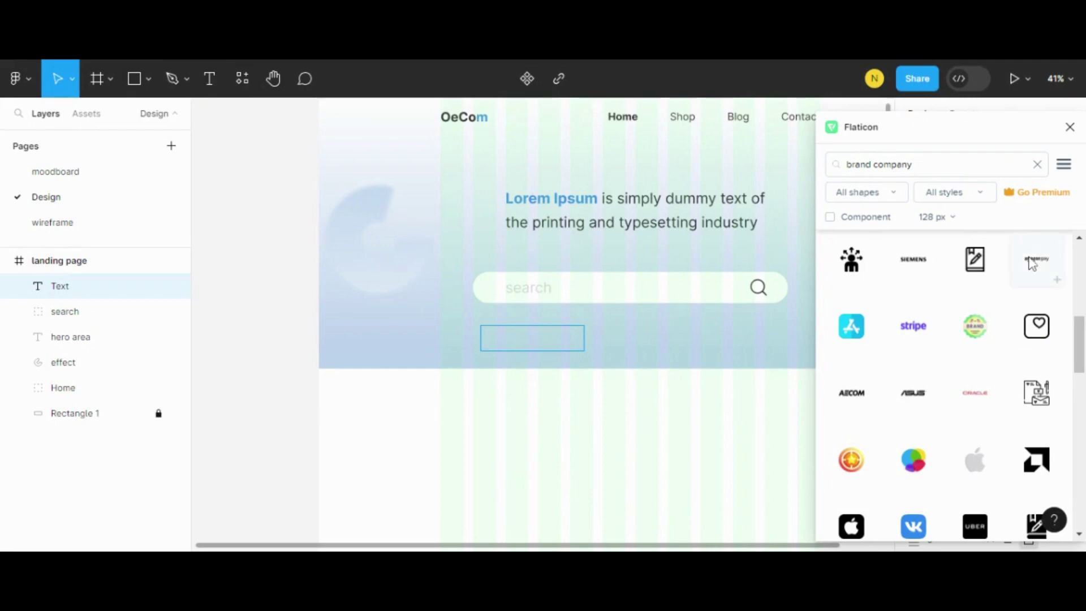
pyautogui.click(535, 339)
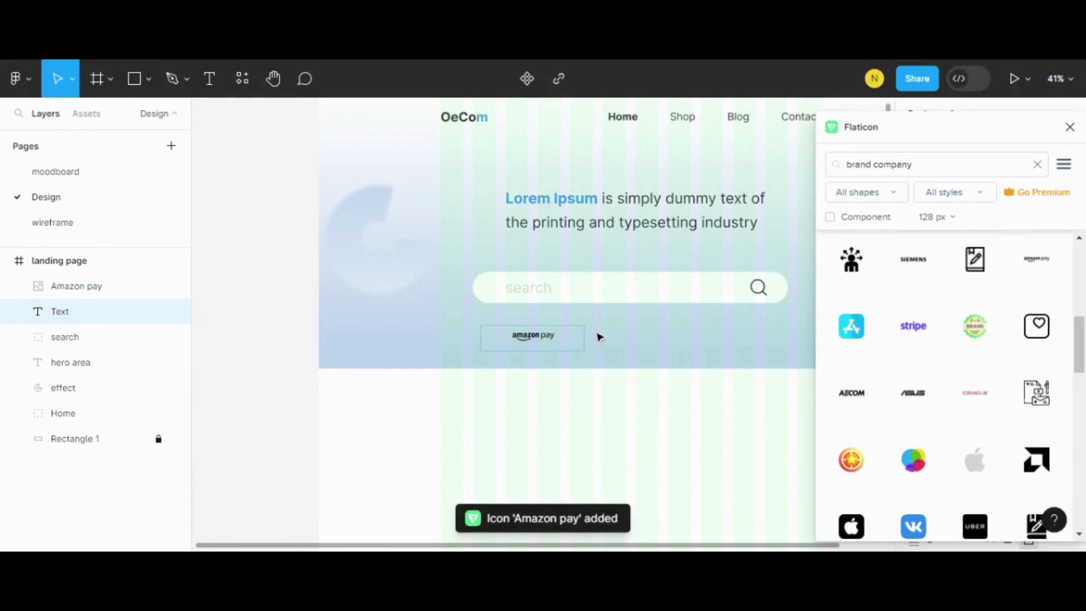
pyautogui.click(208, 80)
pyautogui.moveTo(593, 337); pyautogui.dragTo(691, 358)
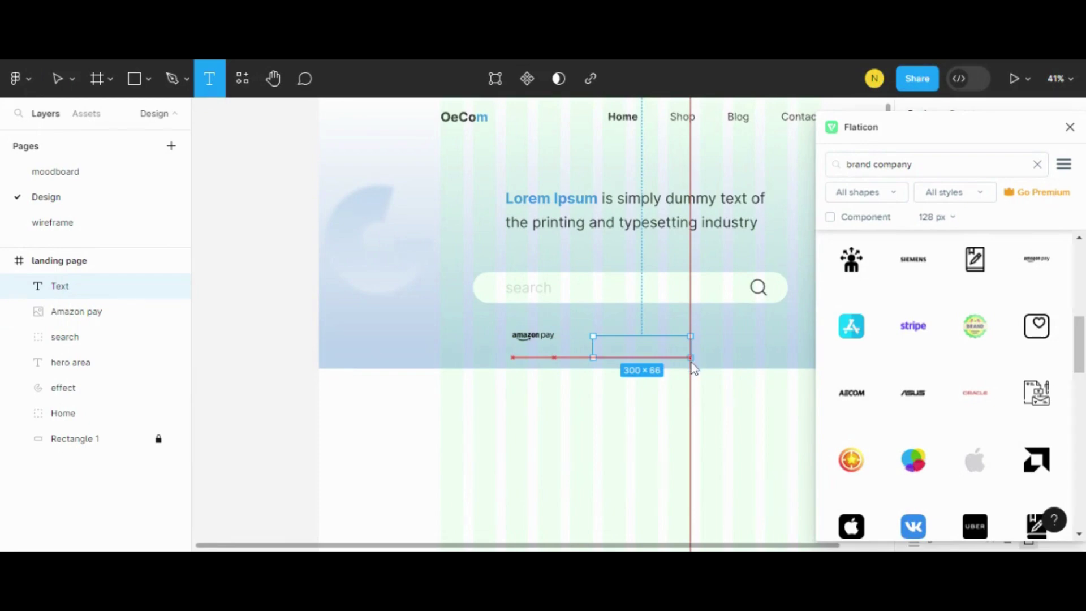
pyautogui.moveTo(691, 358); pyautogui.dragTo(694, 359)
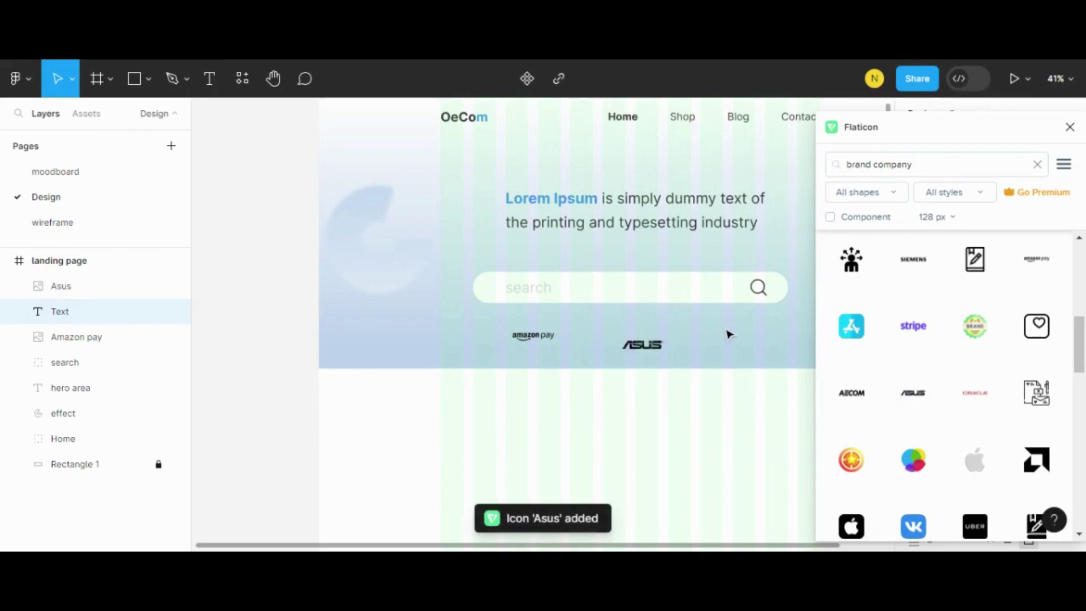
pyautogui.moveTo(642, 343); pyautogui.dragTo(644, 338)
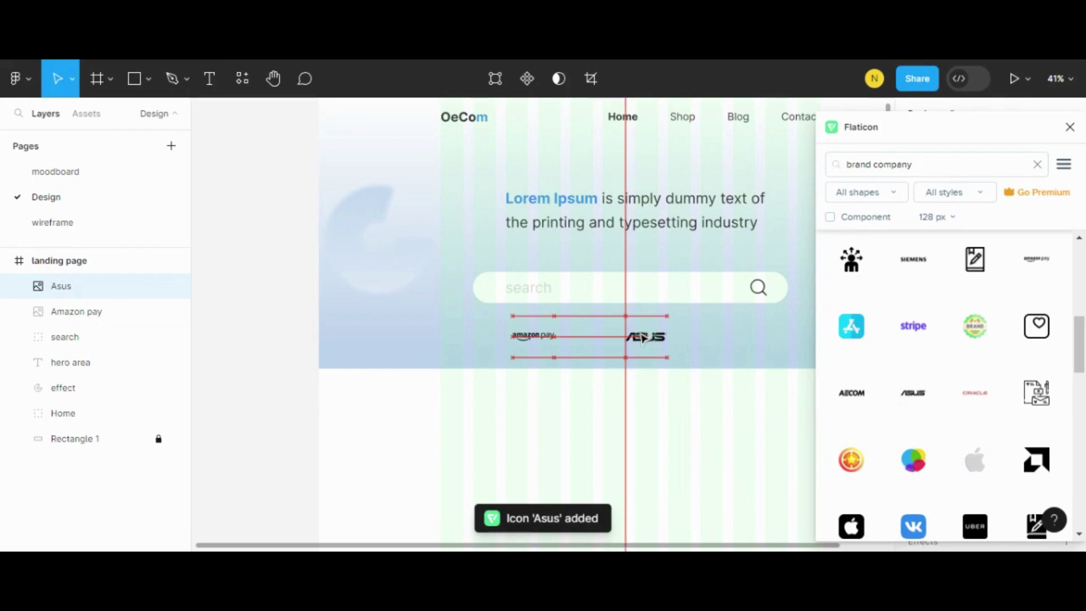
# Step: Inspect the Amazon pay image fill settings, then move the fill and Flaticon panels aside
pyautogui.click(532, 338)
pyautogui.doubleClick(531, 338)
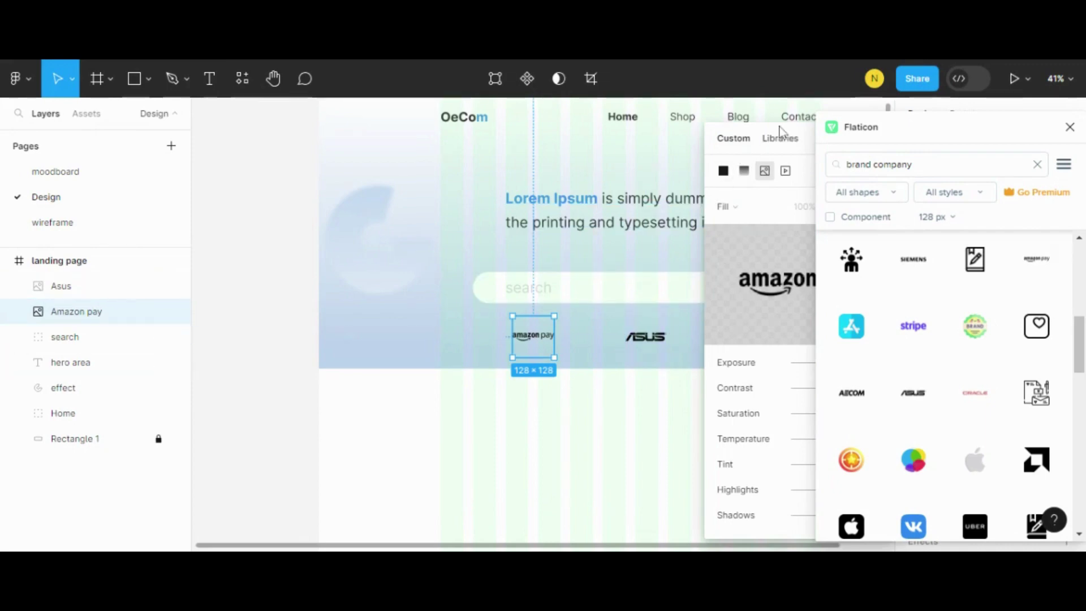
pyautogui.moveTo(761, 143); pyautogui.dragTo(398, 236)
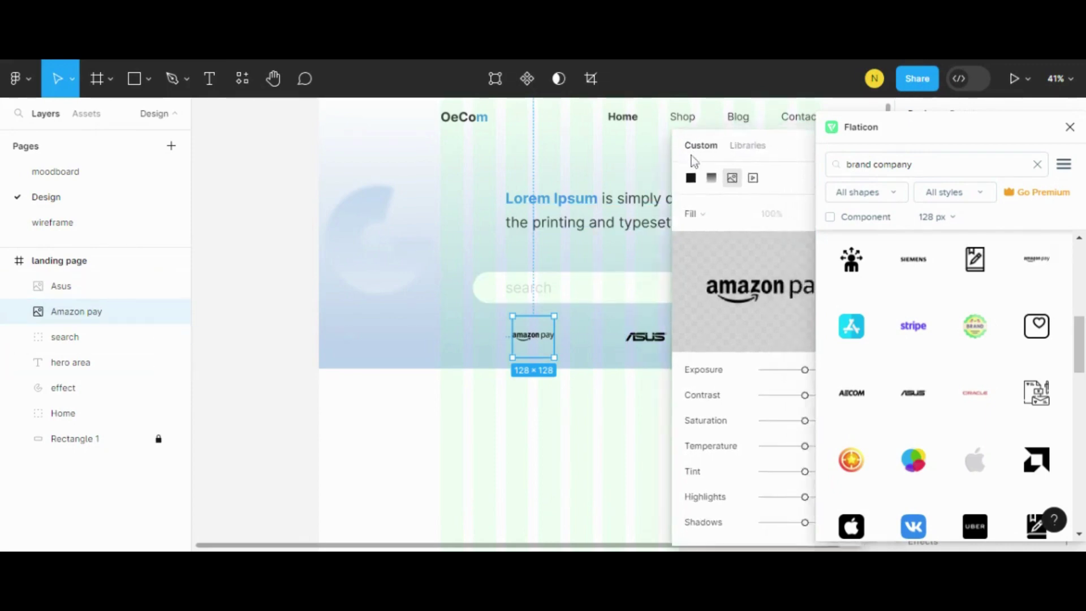
pyautogui.click(415, 232)
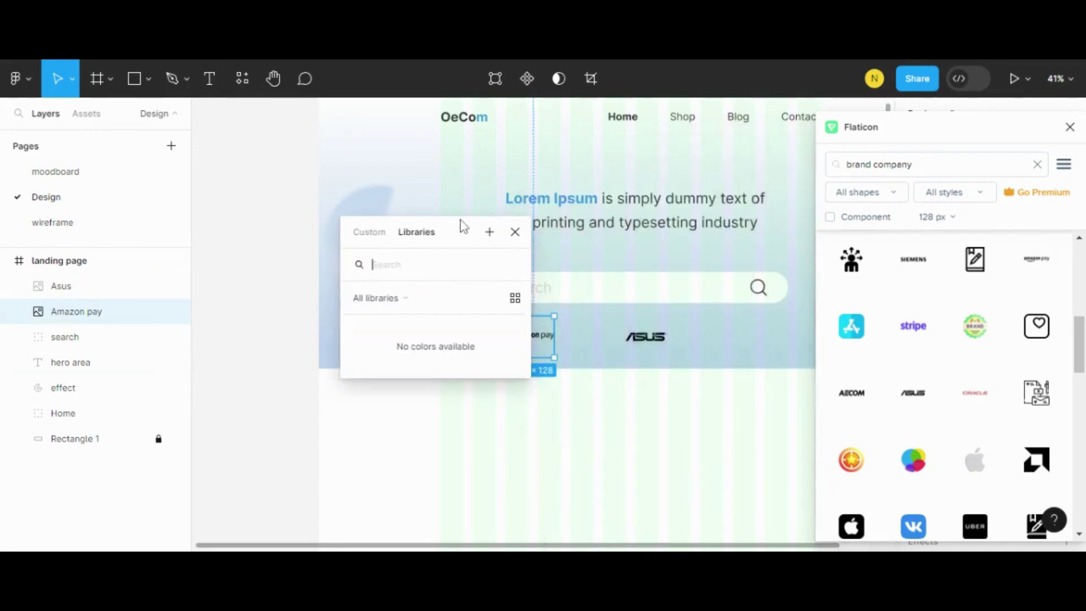
pyautogui.click(515, 232)
pyautogui.moveTo(961, 122); pyautogui.dragTo(230, 230)
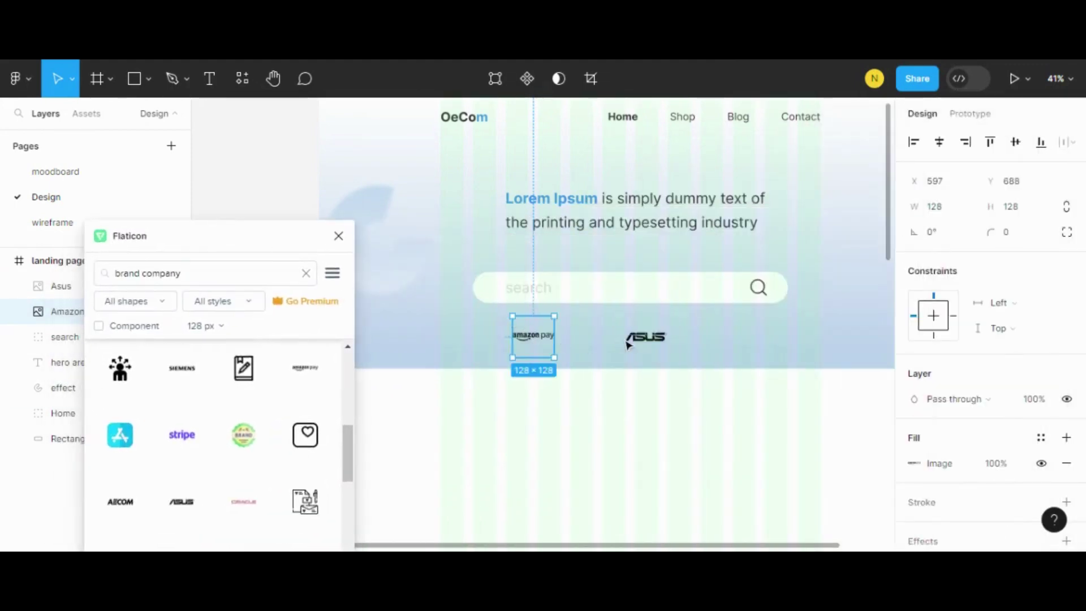
# Step: Compare the ASUS and Amazon pay logo positions by selecting each in turn
pyautogui.click(631, 344)
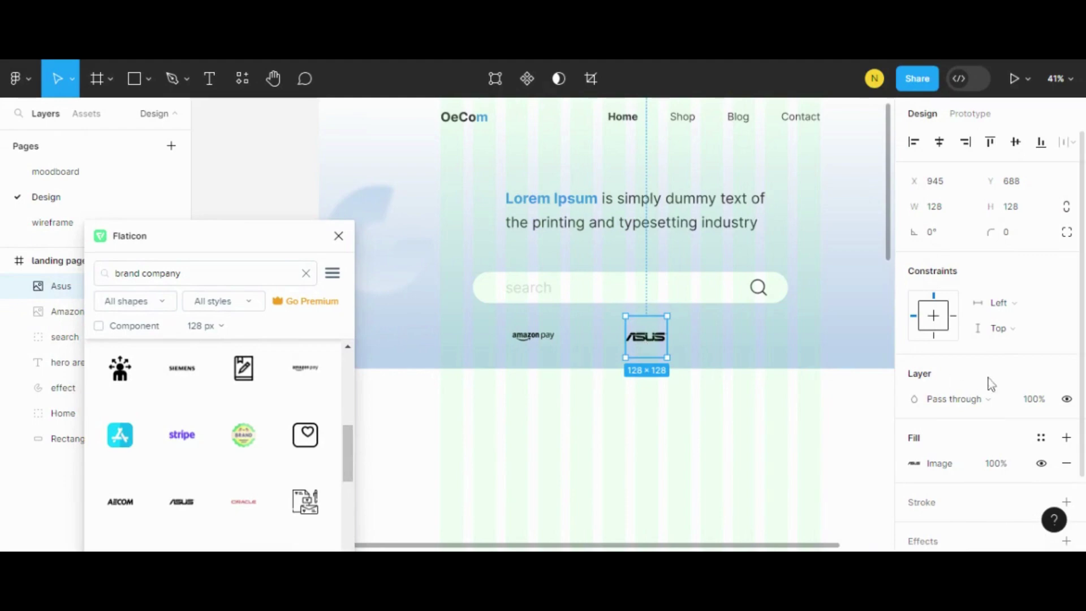
pyautogui.scroll(-2, 992, 381)
pyautogui.scroll(2, 998, 383)
pyautogui.click(542, 338)
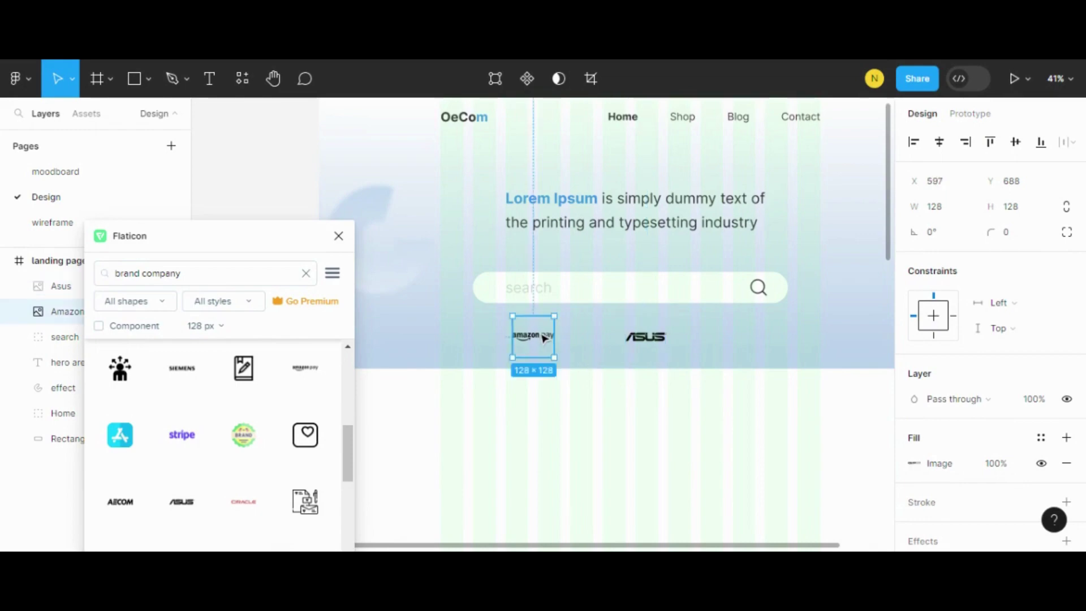
pyautogui.click(650, 345)
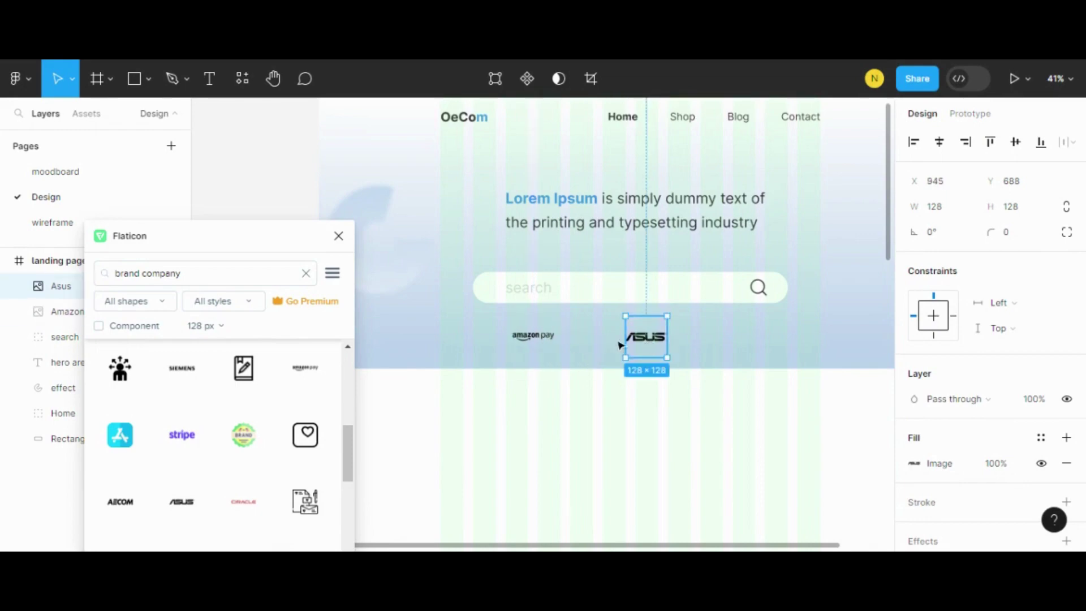
pyautogui.click(553, 343)
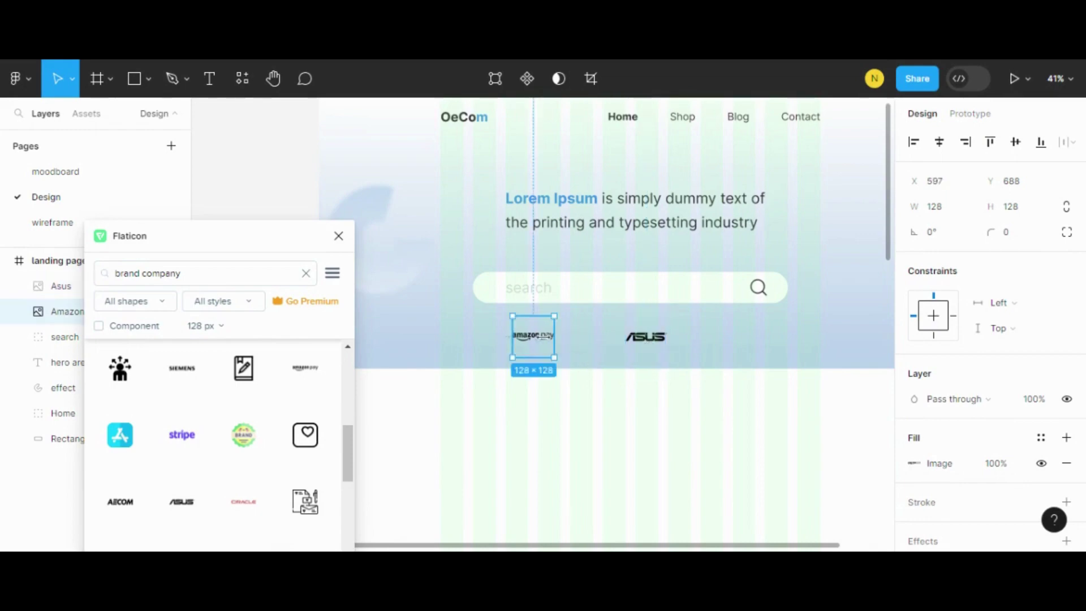
pyautogui.click(647, 345)
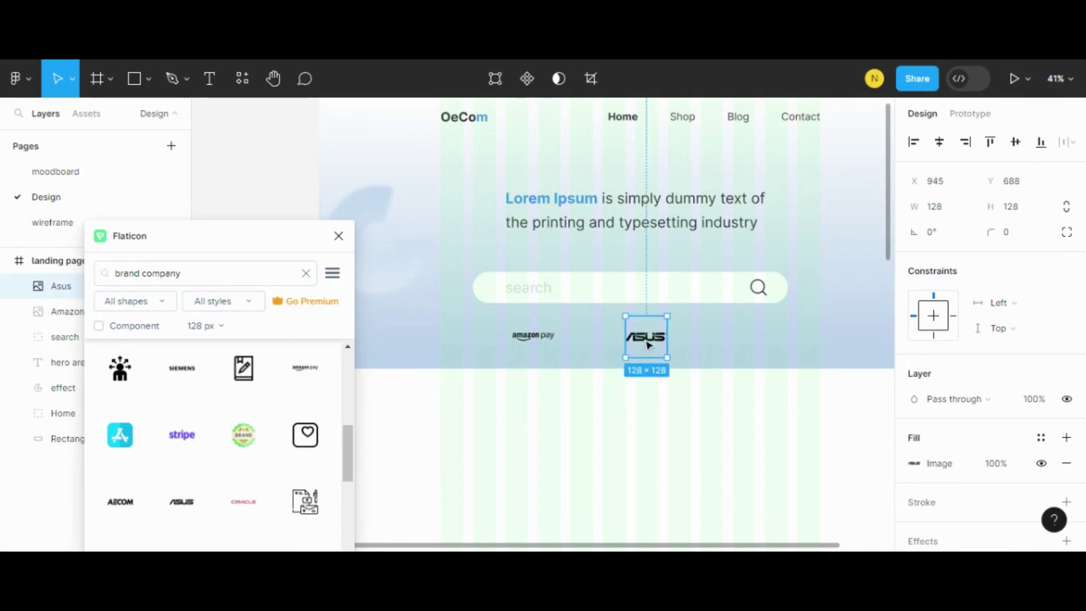
pyautogui.click(531, 355)
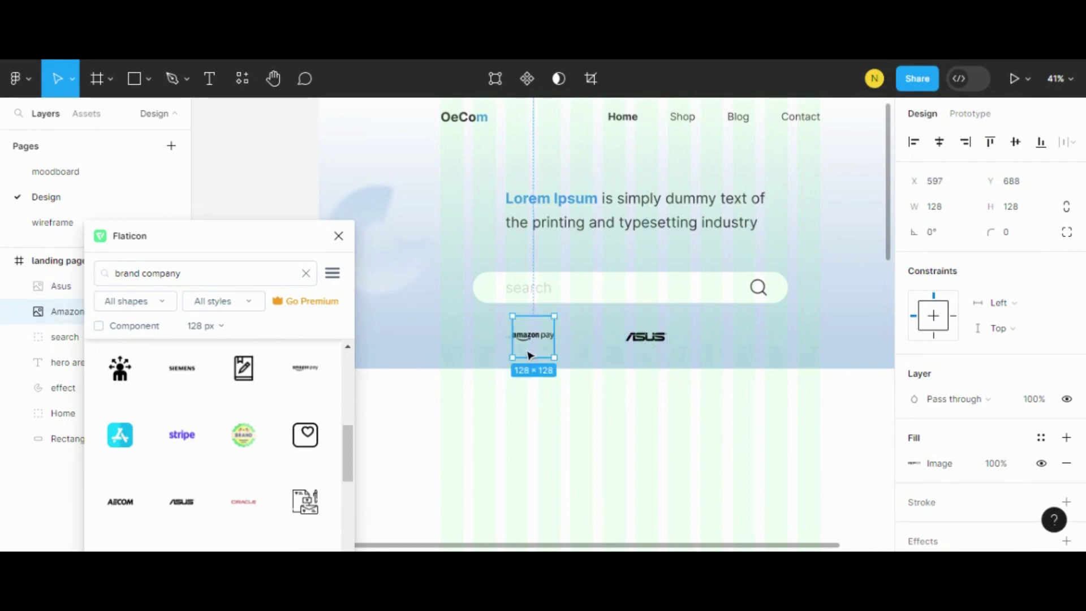
# Step: Try setting the Amazon pay logo's X position to 945, then undo it
pyautogui.click(938, 183)
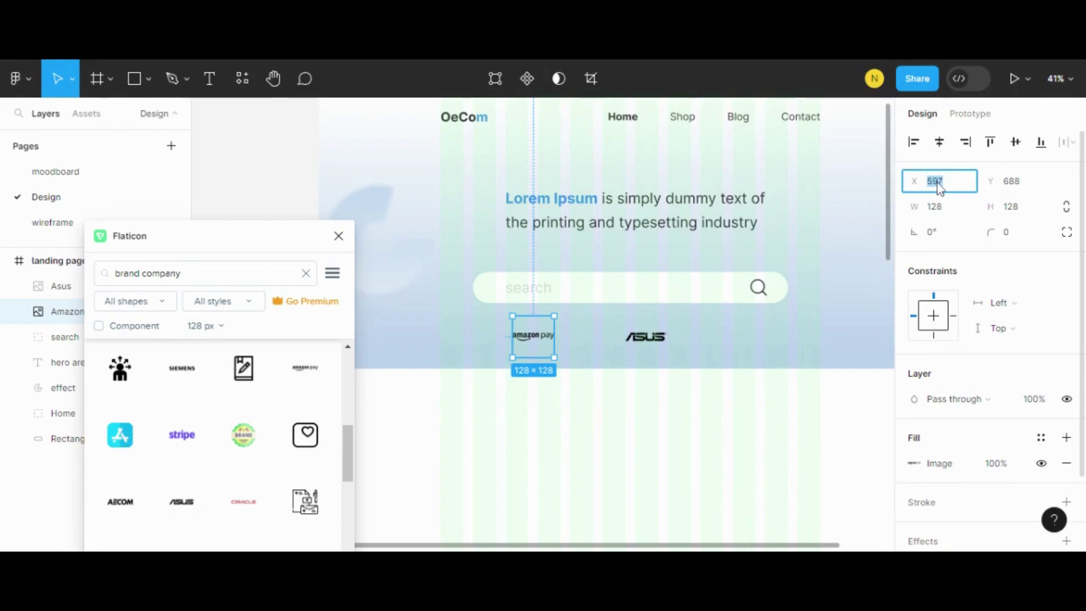
pyautogui.write('945')
pyautogui.press('Return')
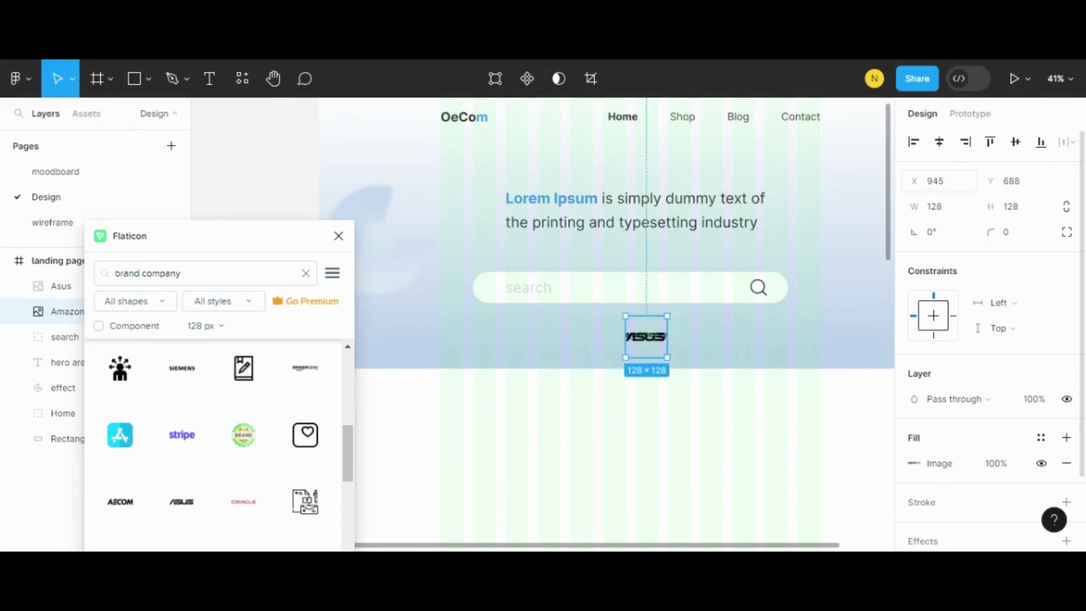
pyautogui.hotkey('ctrl', 'z')
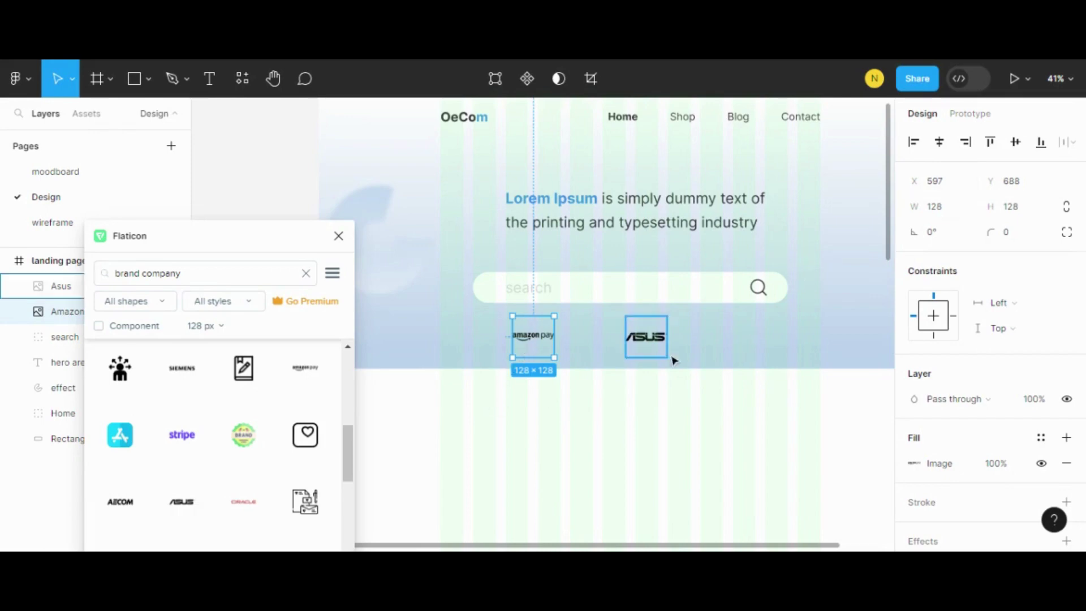
# Step: Drag the ASUS logo left beside Amazon pay and clear the selection
pyautogui.click(739, 351)
pyautogui.moveTo(656, 341); pyautogui.dragTo(622, 340)
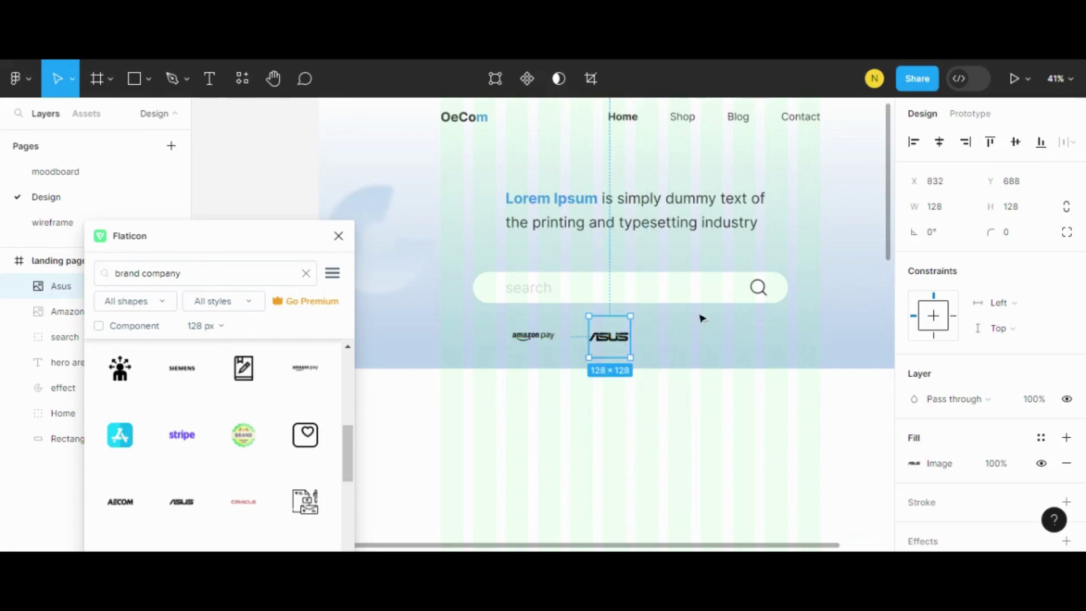
pyautogui.click(533, 350)
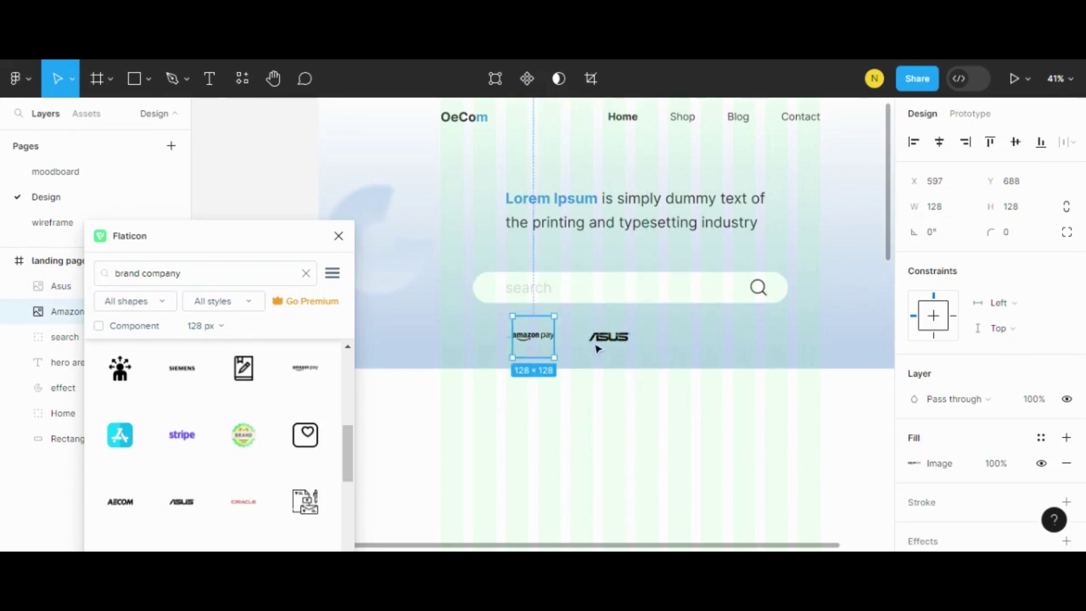
pyautogui.click(669, 345)
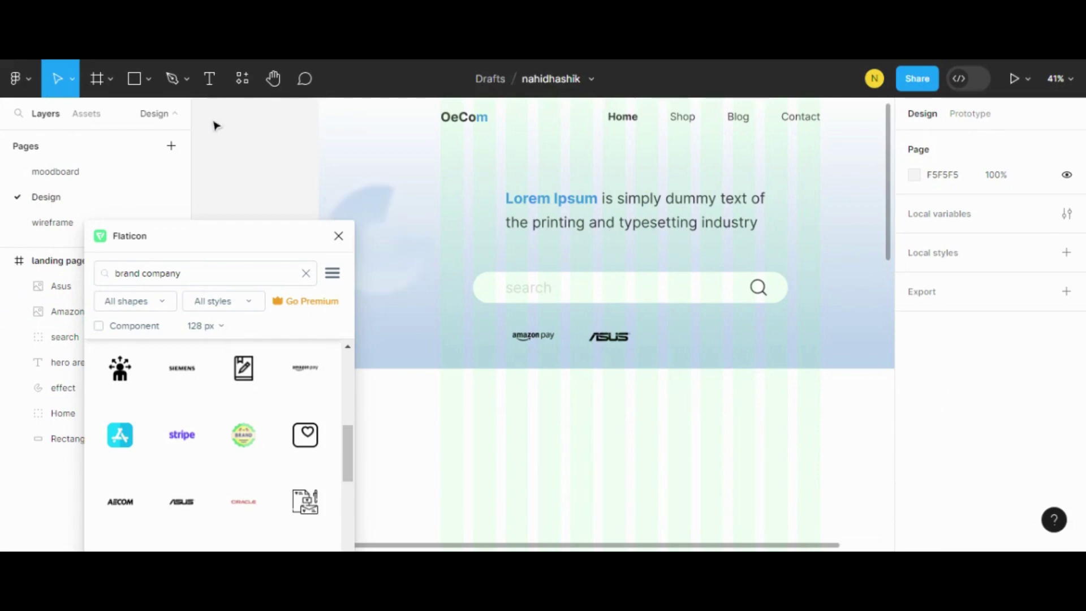
# Step: Draw a placeholder box right of ASUS, drop Flaticon's Uber icon onto it, and delete the leftover text layer
pyautogui.click(209, 82)
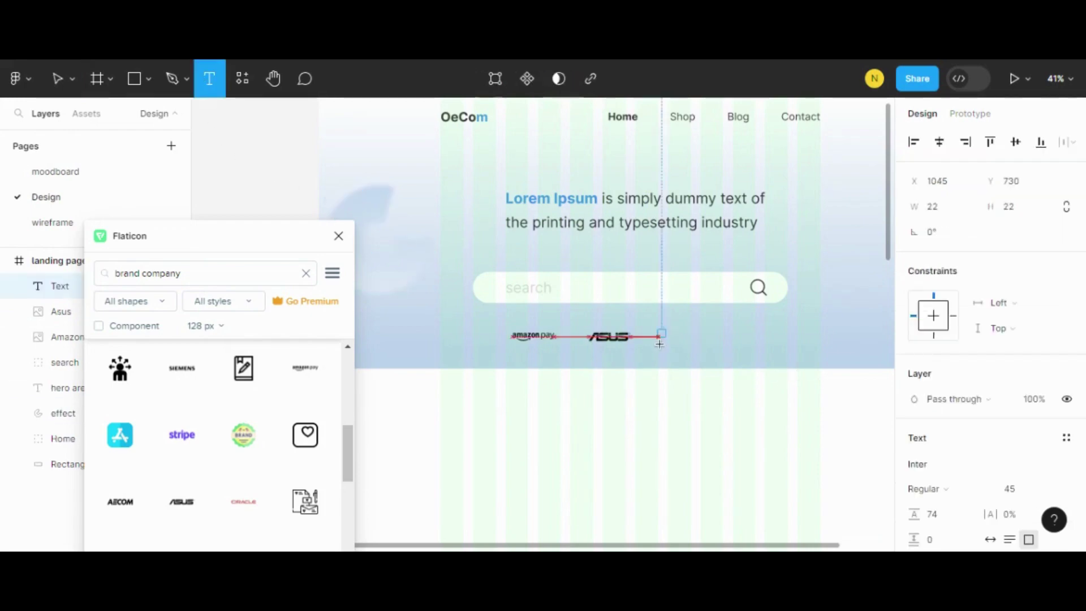
pyautogui.moveTo(656, 330); pyautogui.dragTo(747, 361)
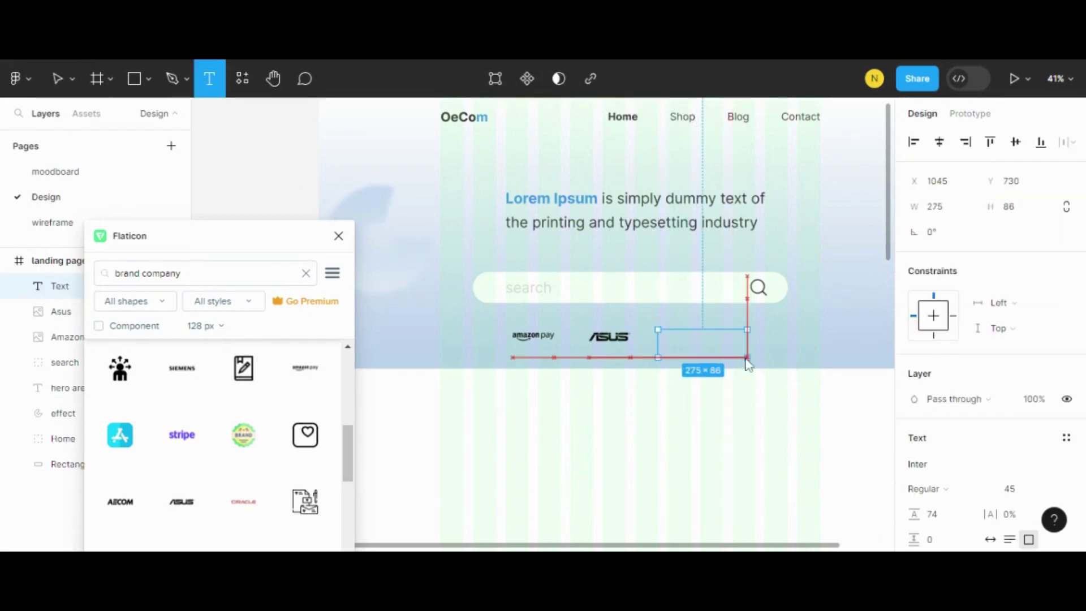
pyautogui.scroll(-4, 152, 427)
pyautogui.scroll(-1, 157, 429)
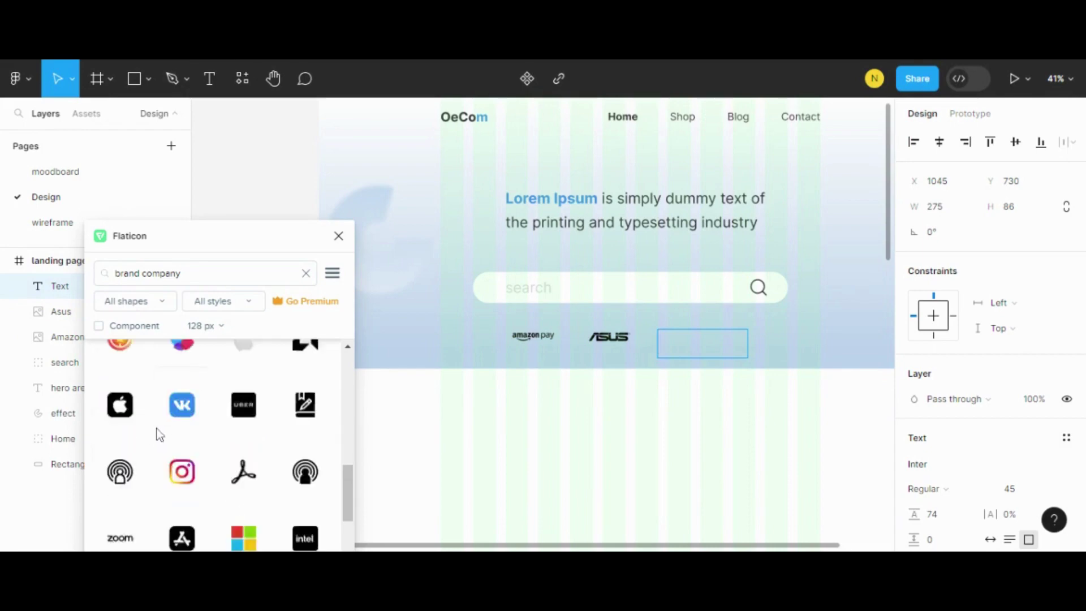
pyautogui.scroll(-3, 158, 430)
pyautogui.scroll(-2, 157, 430)
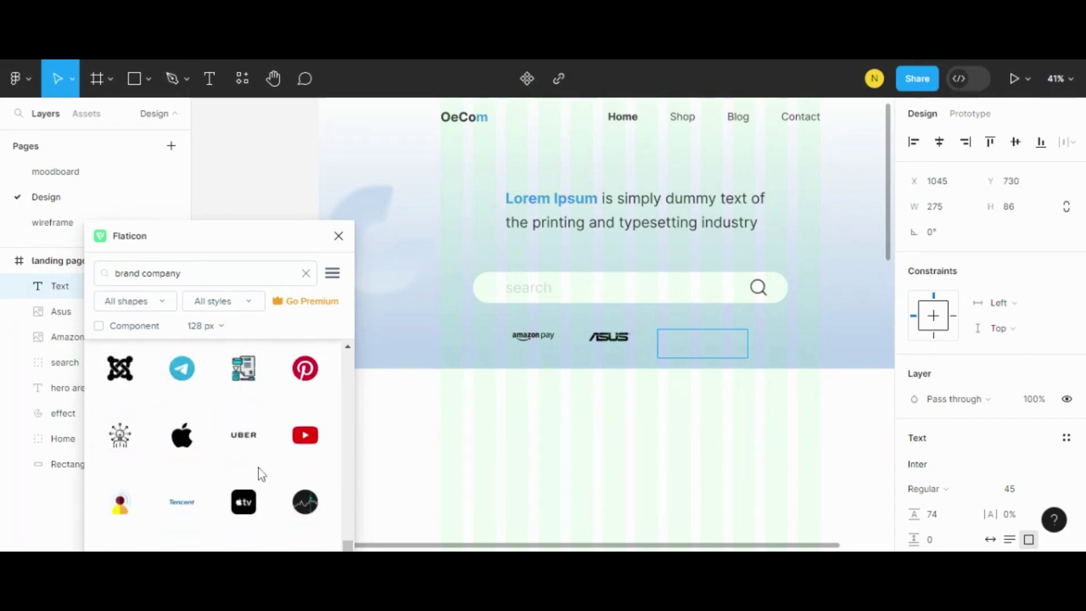
pyautogui.scroll(-2, 235, 454)
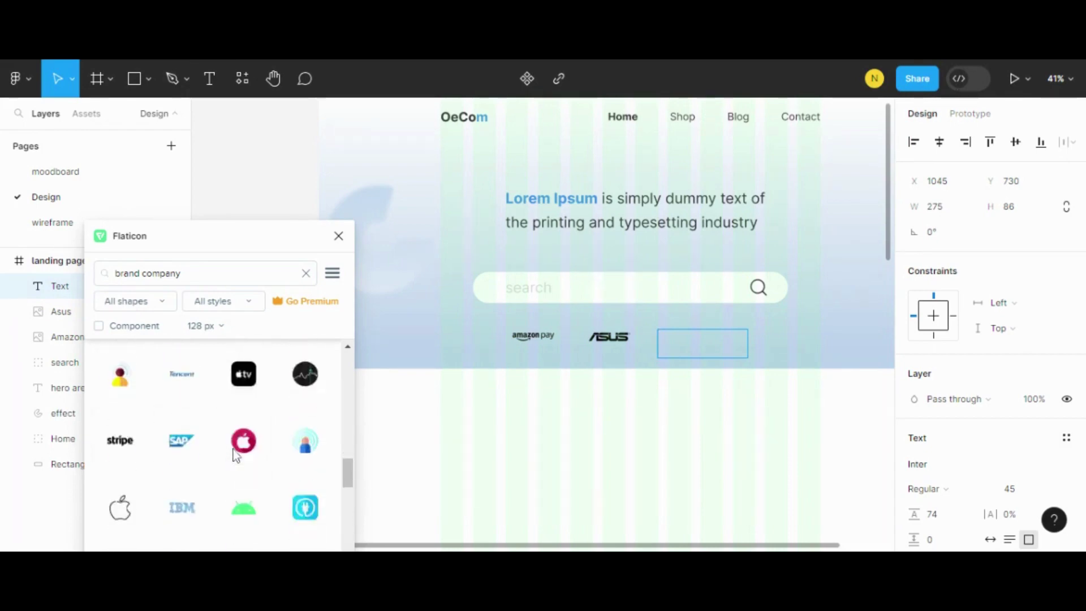
pyautogui.scroll(-1, 235, 454)
pyautogui.scroll(-3, 235, 454)
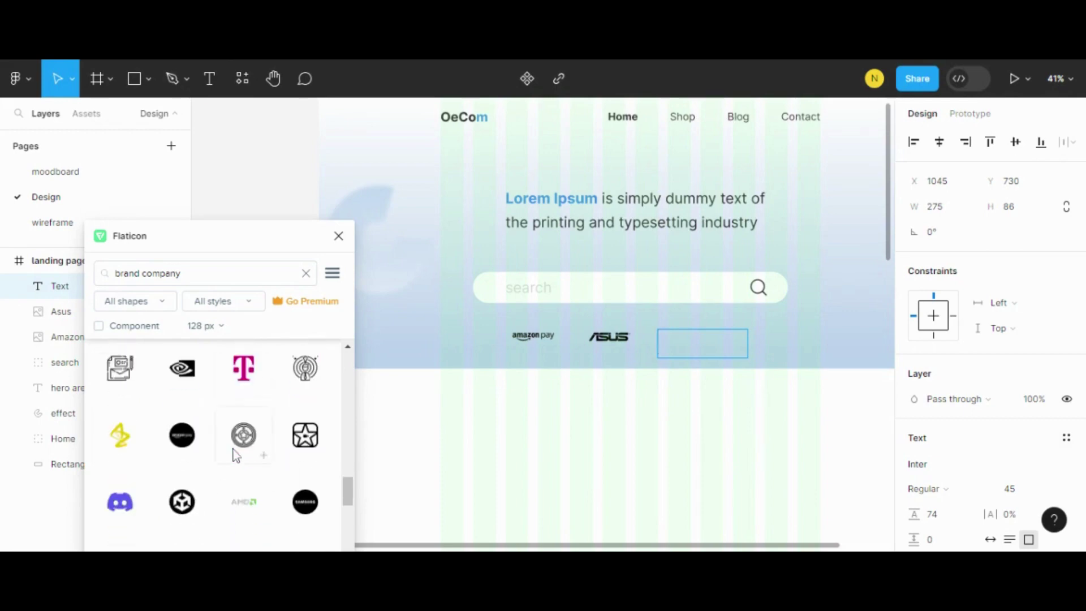
pyautogui.scroll(-3, 235, 454)
pyautogui.scroll(-2, 238, 456)
pyautogui.scroll(-1, 242, 458)
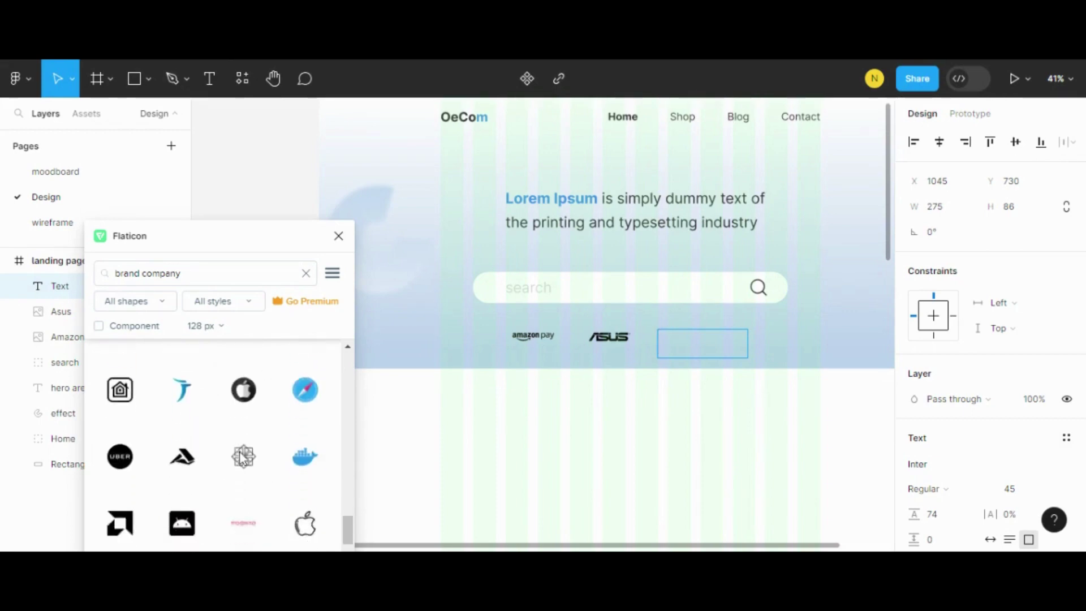
pyautogui.scroll(-3, 243, 457)
pyautogui.scroll(-2, 242, 456)
pyautogui.scroll(-1, 240, 455)
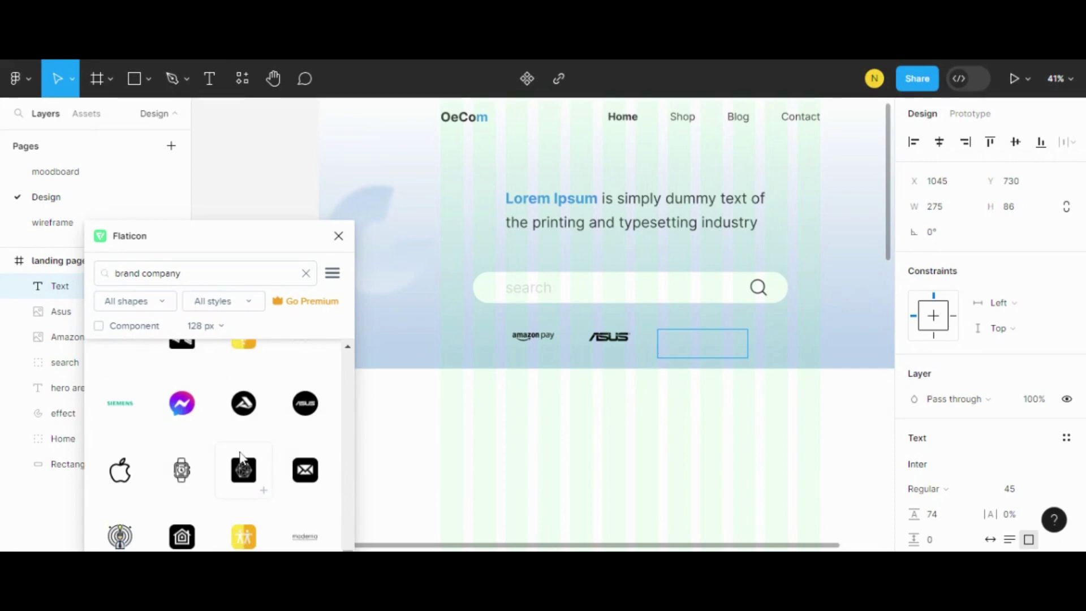
pyautogui.scroll(-2, 240, 455)
pyautogui.scroll(-3, 242, 457)
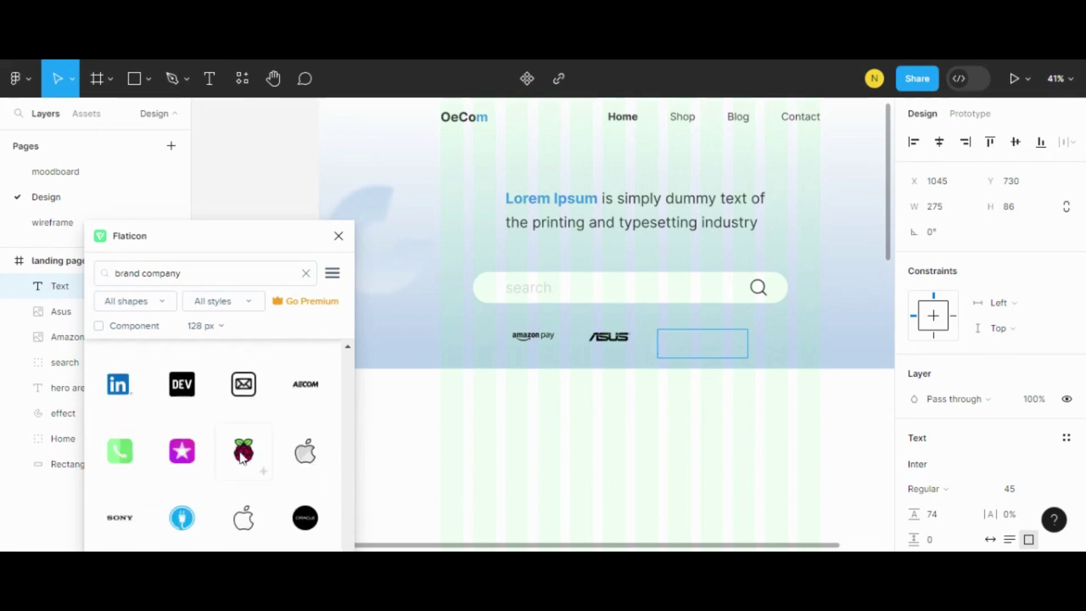
pyautogui.scroll(-2, 242, 457)
pyautogui.scroll(-2, 242, 456)
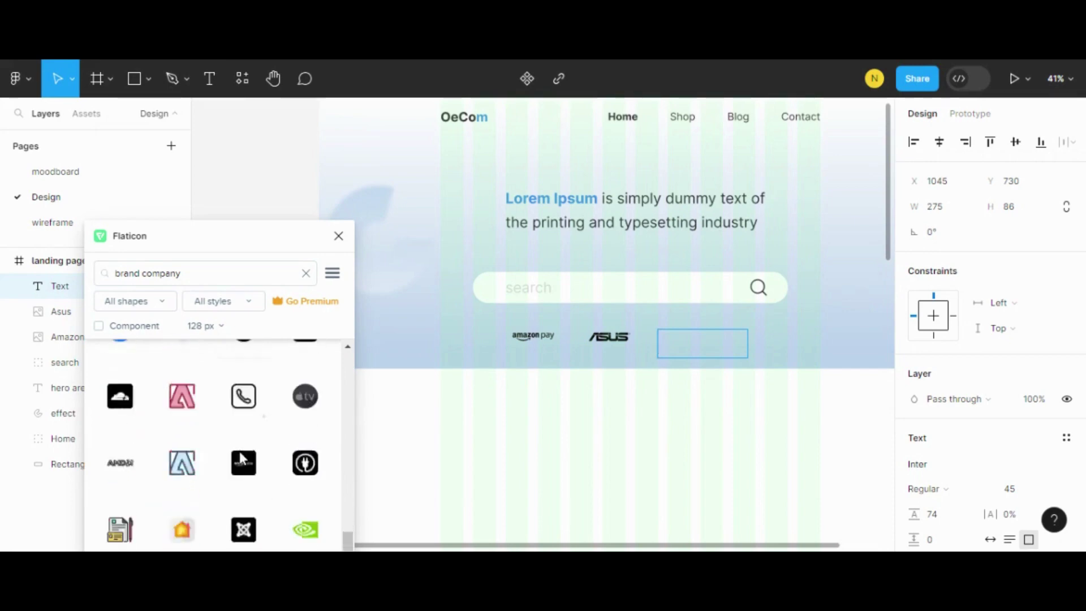
pyautogui.scroll(-2, 242, 457)
pyautogui.scroll(-2, 242, 457)
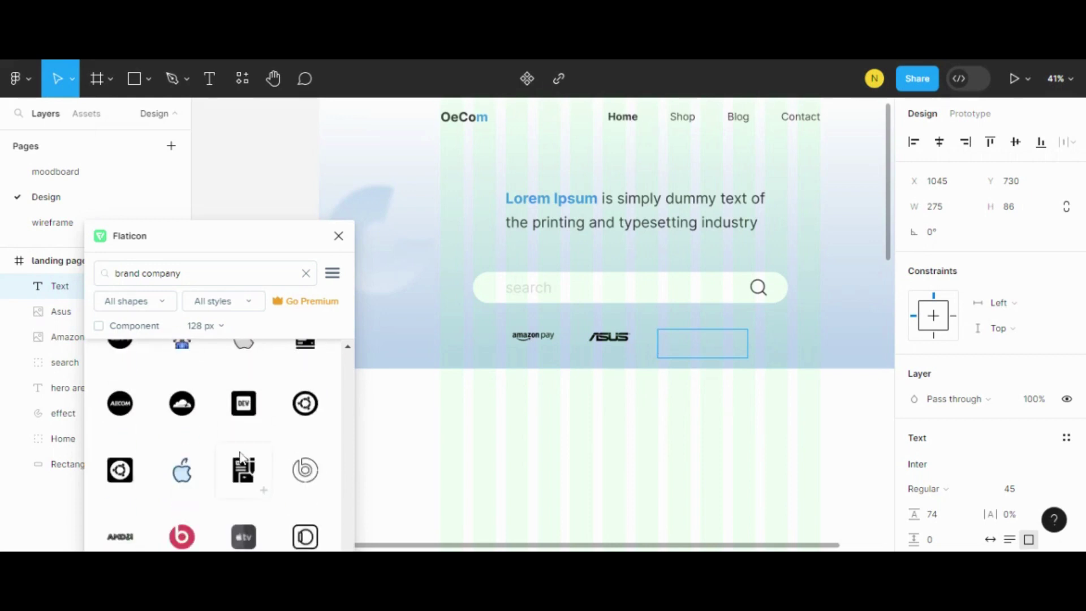
pyautogui.scroll(-2, 242, 457)
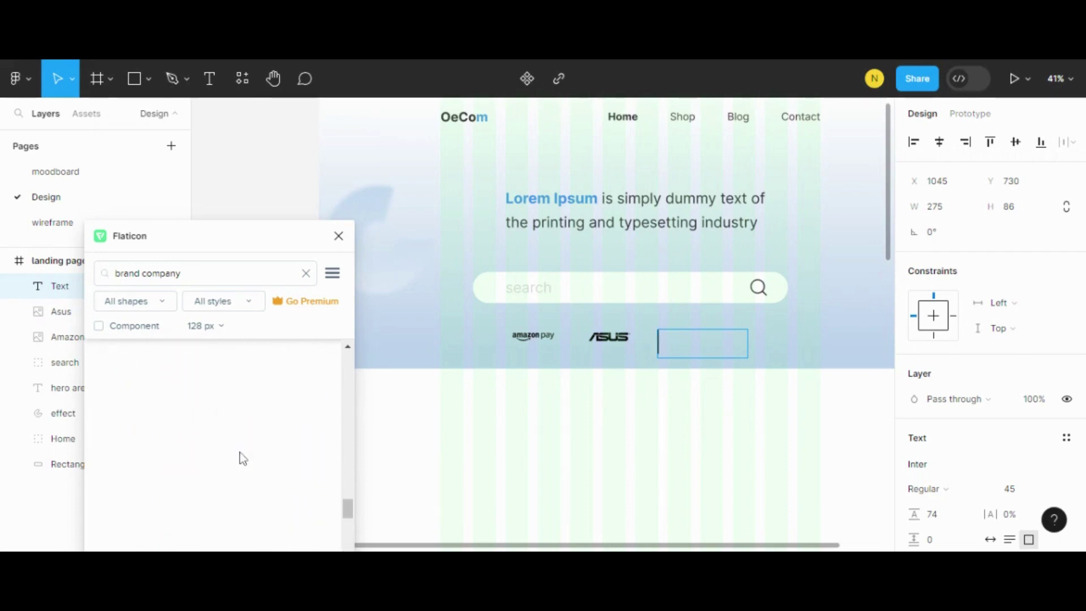
pyautogui.scroll(-2, 242, 457)
pyautogui.scroll(1, 242, 457)
pyautogui.scroll(2, 242, 457)
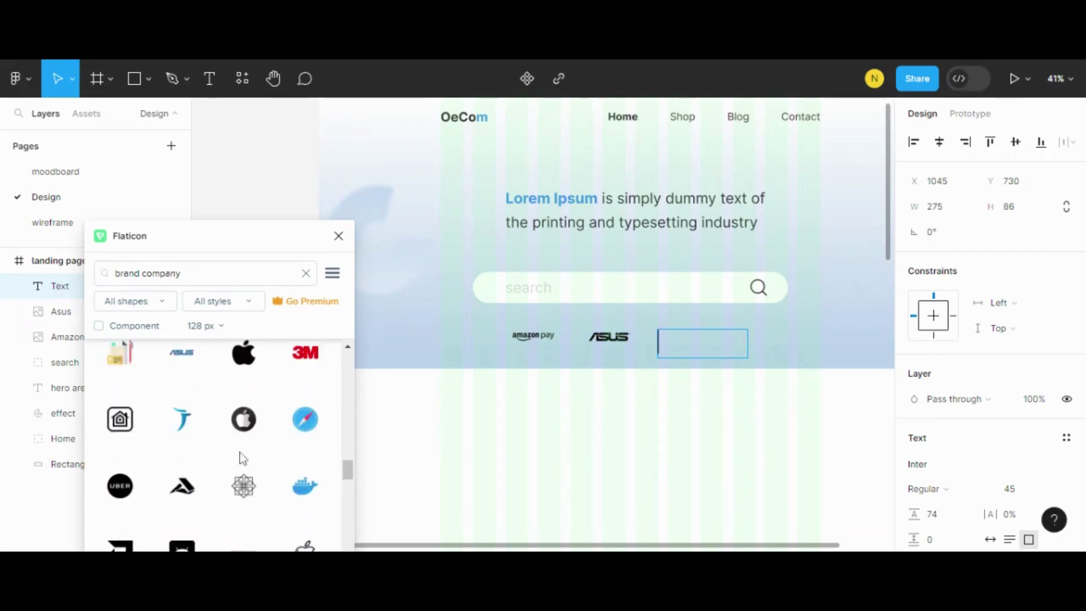
pyautogui.scroll(2, 242, 457)
pyautogui.scroll(-3, 242, 457)
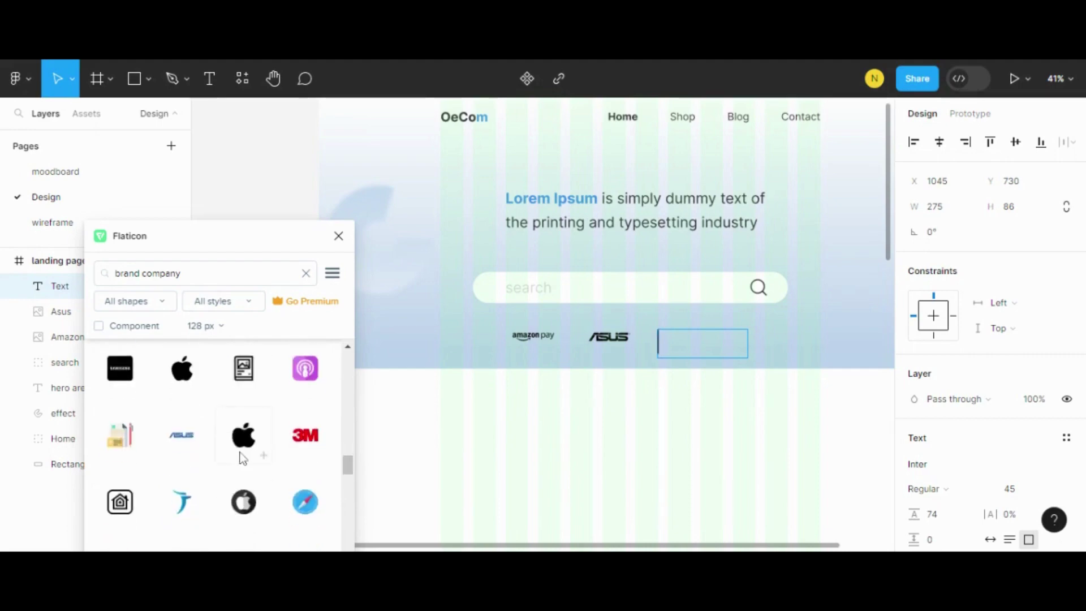
pyautogui.scroll(2, 242, 457)
pyautogui.scroll(2, 242, 457)
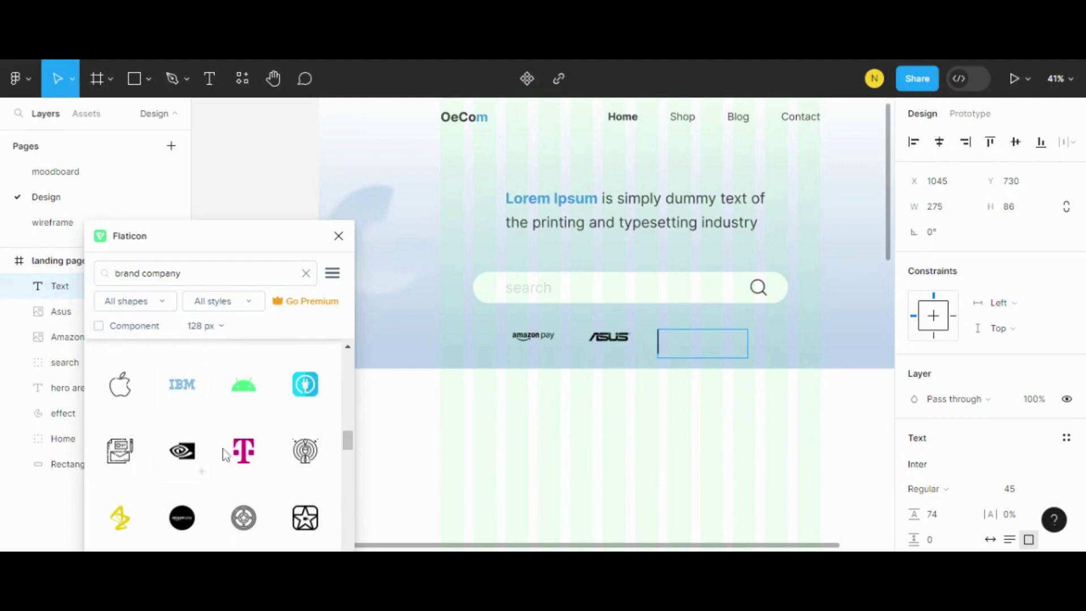
pyautogui.scroll(2, 229, 458)
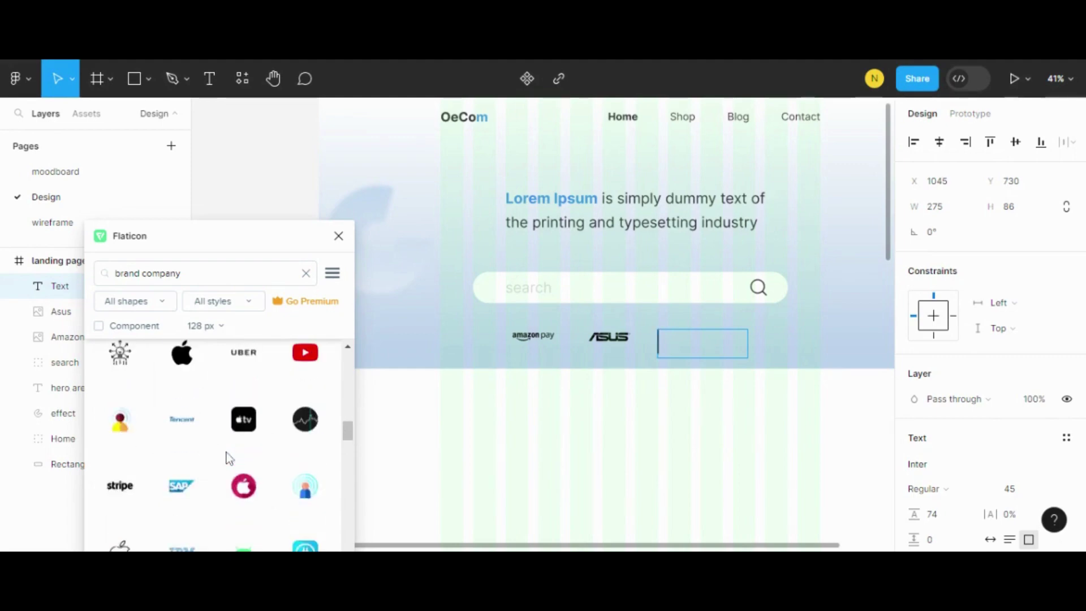
pyautogui.scroll(2, 255, 364)
pyautogui.scroll(2, 274, 356)
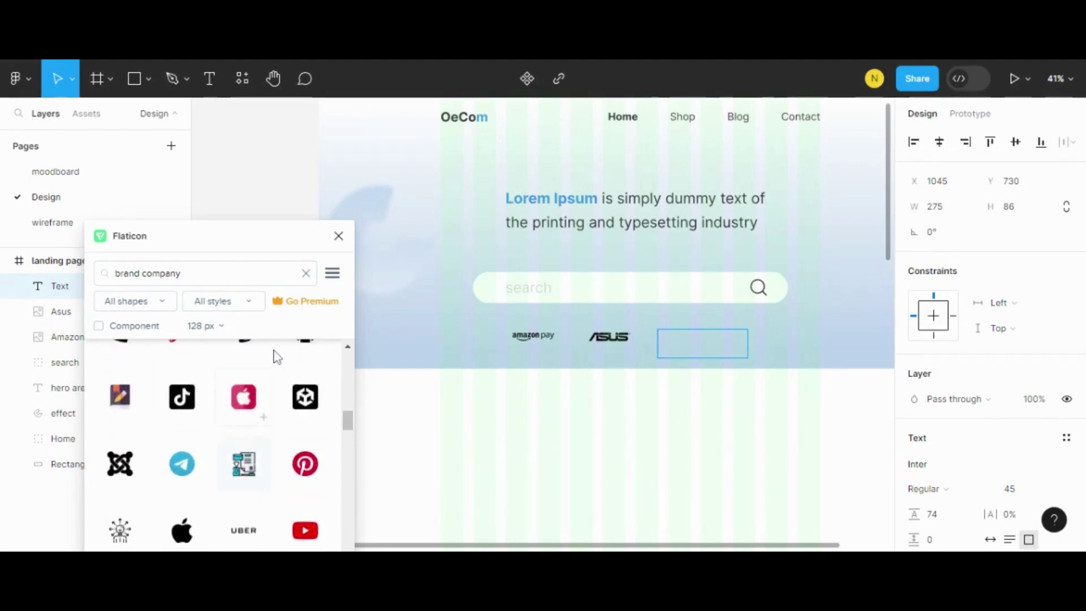
pyautogui.scroll(-3, 243, 396)
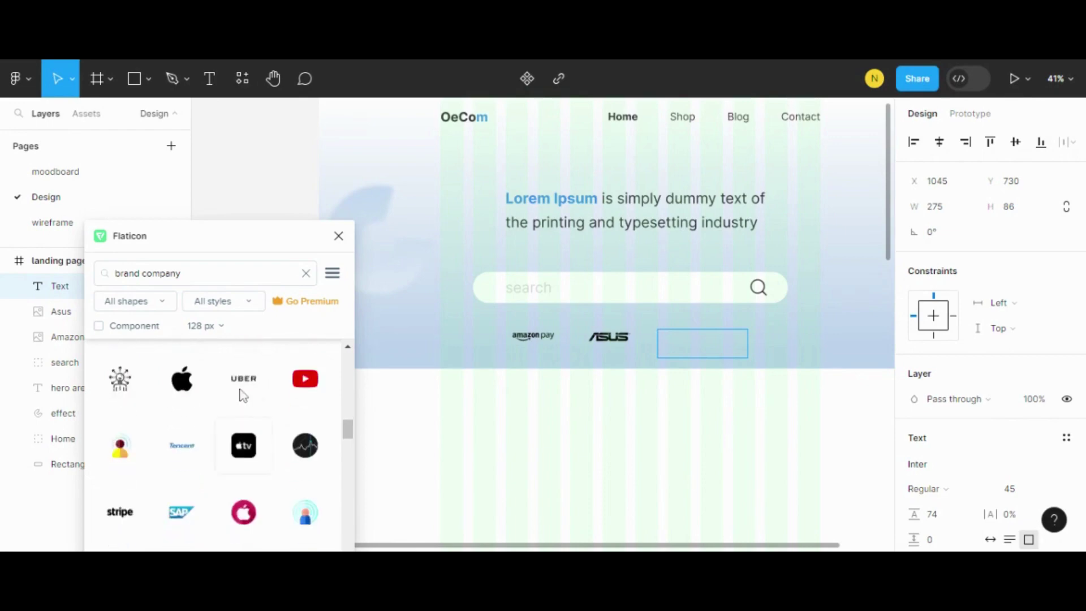
pyautogui.moveTo(243, 395); pyautogui.dragTo(705, 352)
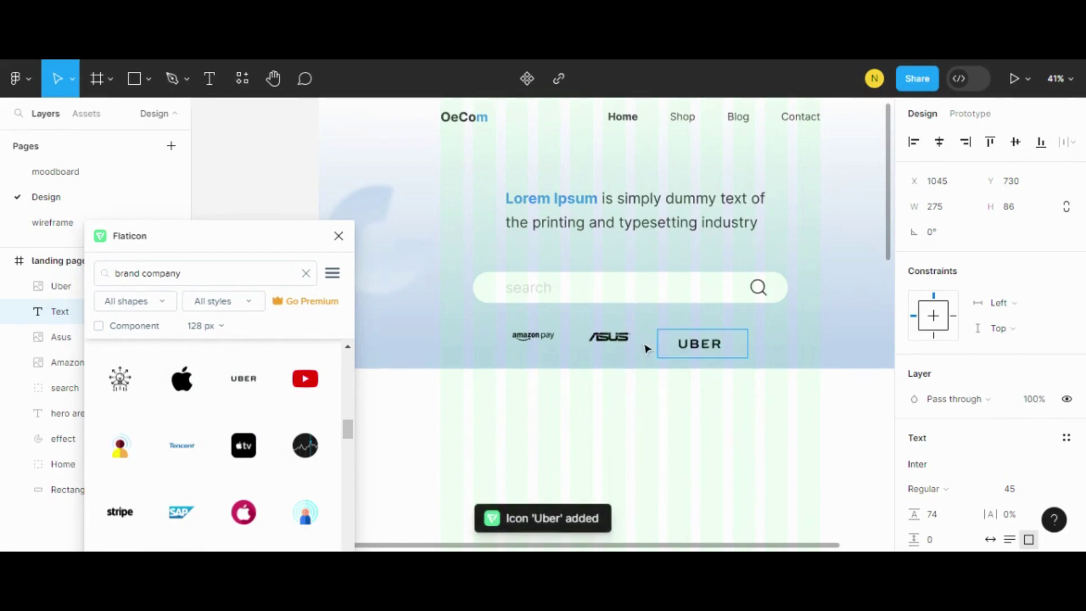
pyautogui.press('Delete')
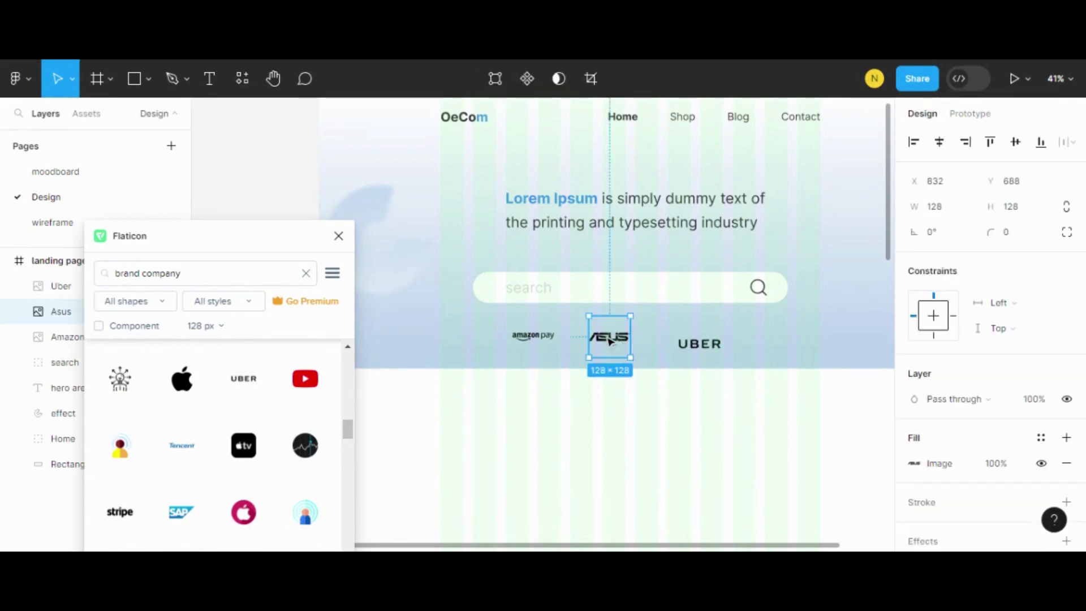
# Step: Raise the Uber logo to Y 688, level with the Amazon Pay and ASUS logos
pyautogui.doubleClick(626, 345)
pyautogui.click(879, 138)
pyautogui.click(701, 343)
pyautogui.moveTo(704, 346); pyautogui.dragTo(701, 336)
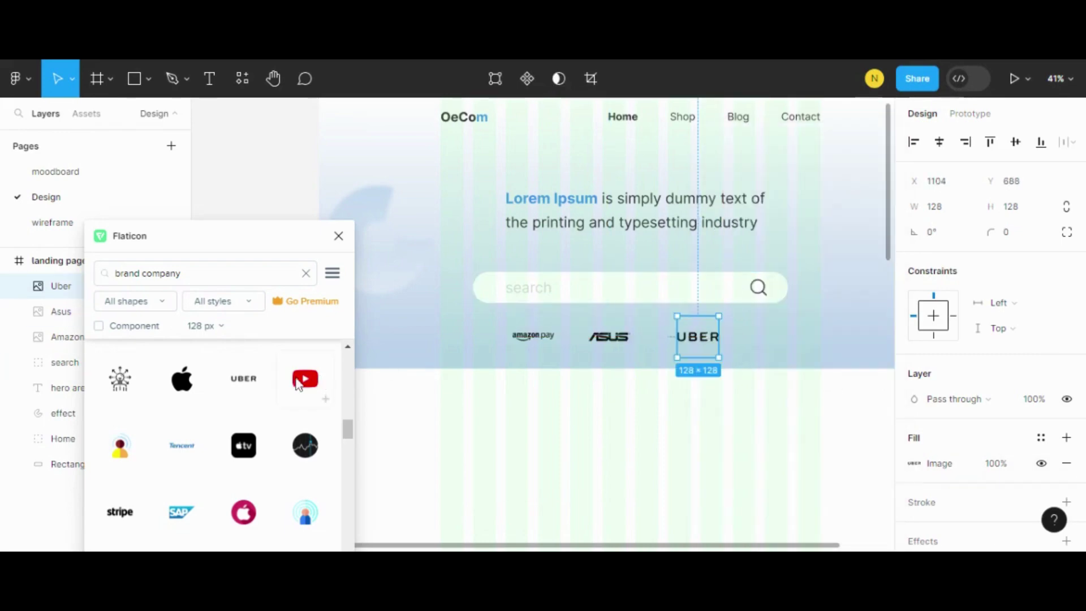
pyautogui.scroll(2, 142, 433)
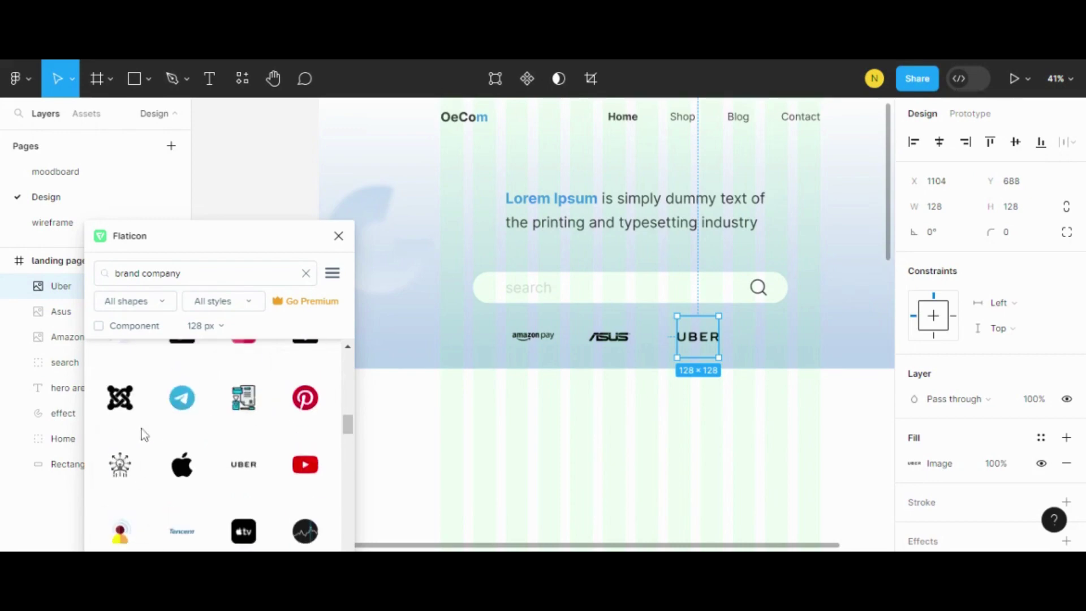
pyautogui.scroll(-1, 144, 433)
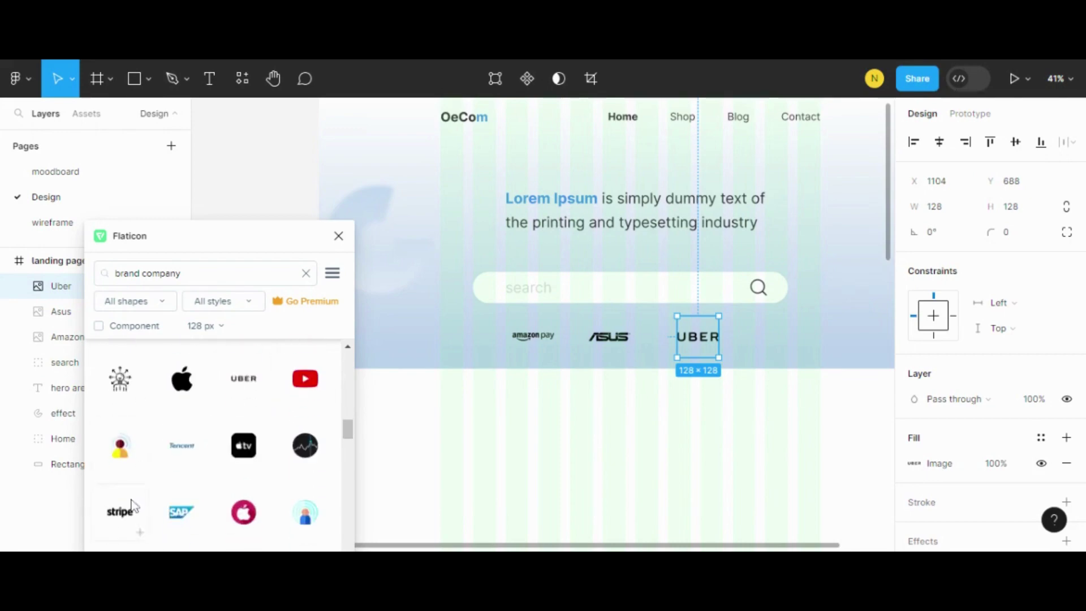
pyautogui.click(805, 337)
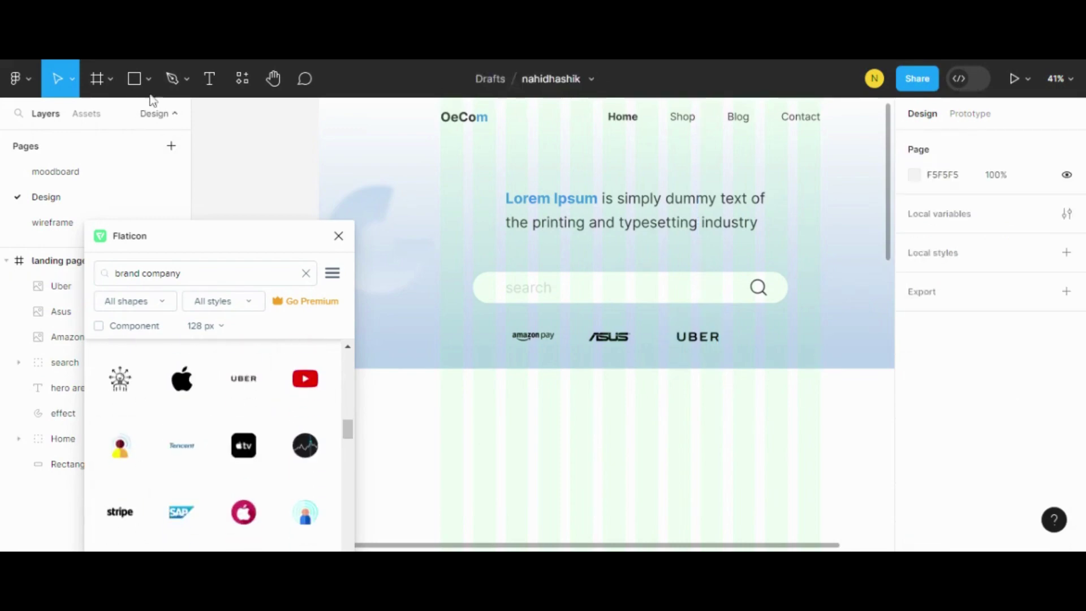
# Step: Replace a new placeholder text box after Uber with Flaticon's Stripe icon, then close Flaticon
pyautogui.click(204, 85)
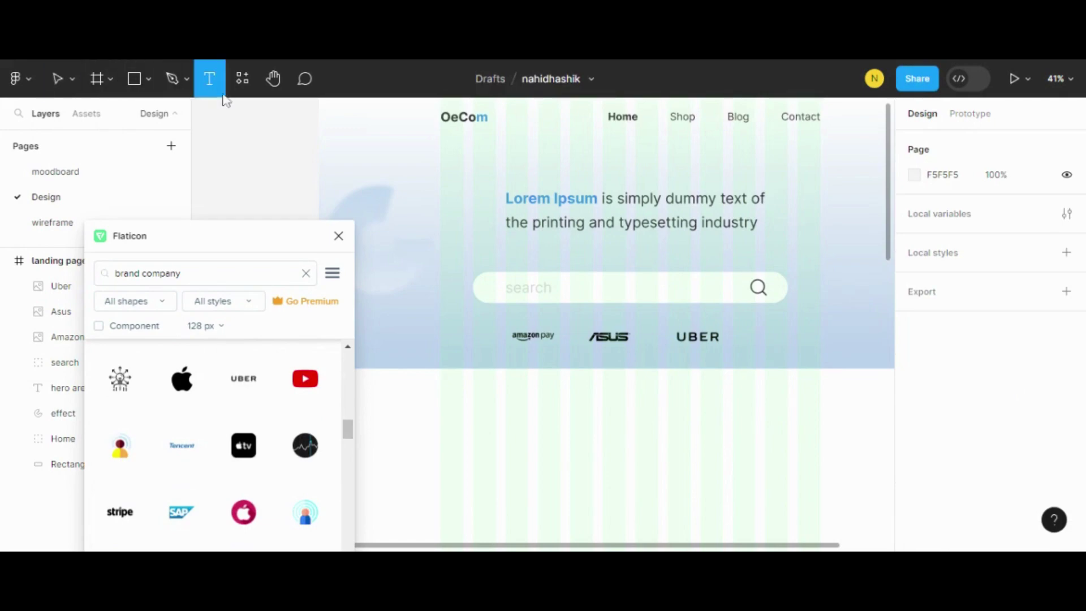
pyautogui.moveTo(758, 328); pyautogui.dragTo(837, 343)
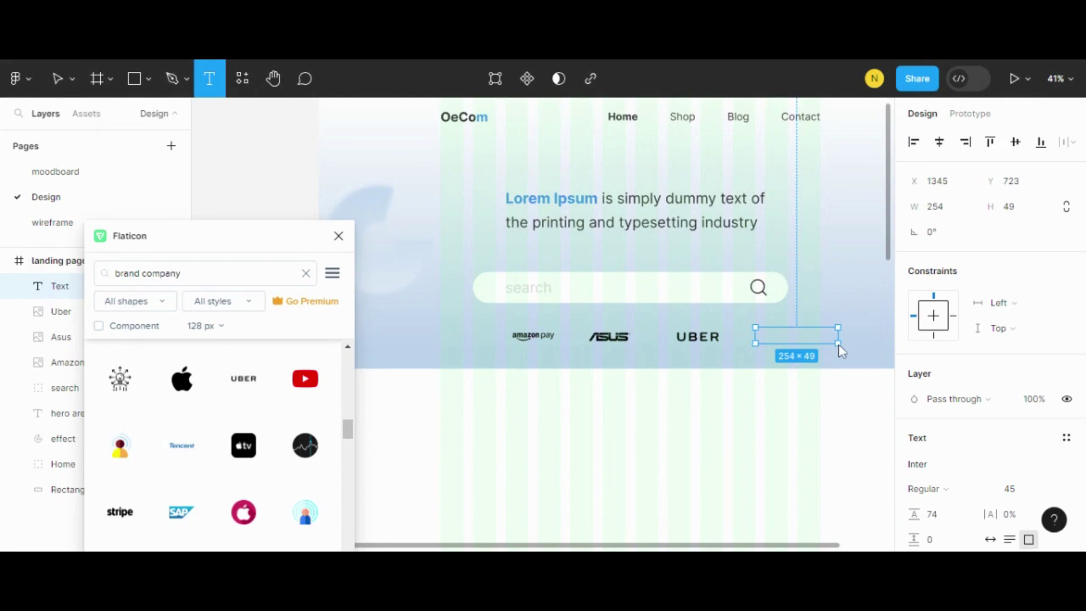
pyautogui.moveTo(838, 342); pyautogui.dragTo(840, 347)
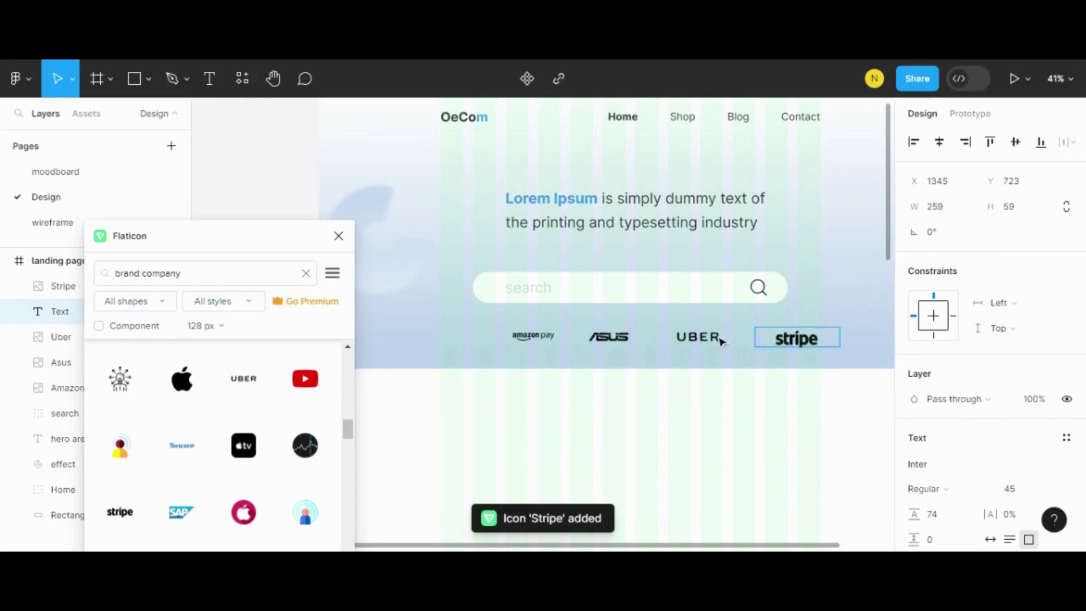
pyautogui.press('Delete')
pyautogui.click(793, 342)
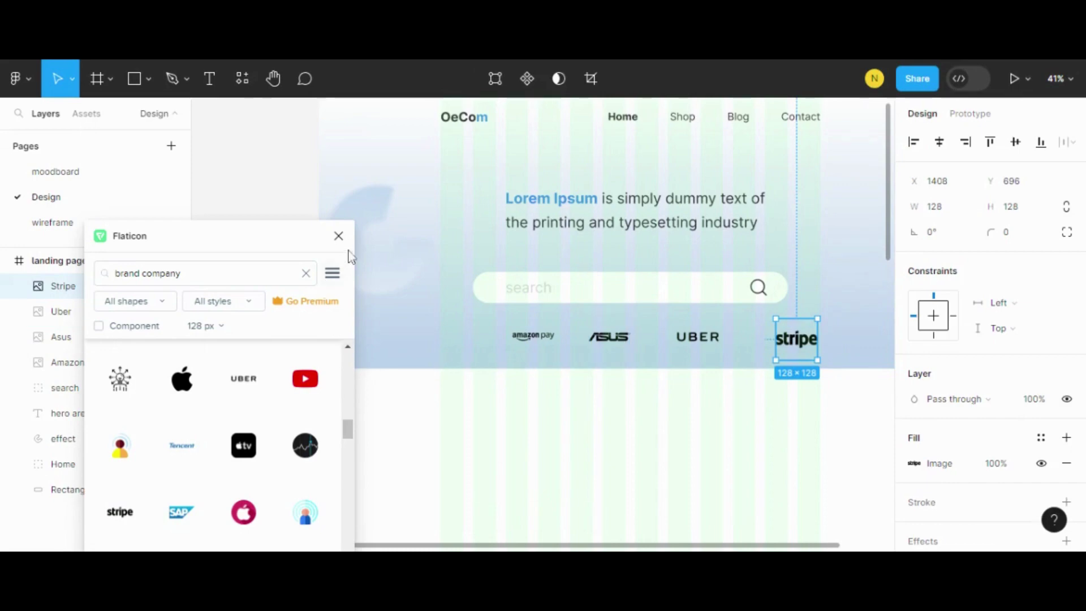
pyautogui.click(338, 236)
# Step: Drag the Amazon Pay, Asus, Uber and Stripe logos leftward so they sit side by side
pyautogui.moveTo(526, 338); pyautogui.dragTo(493, 339)
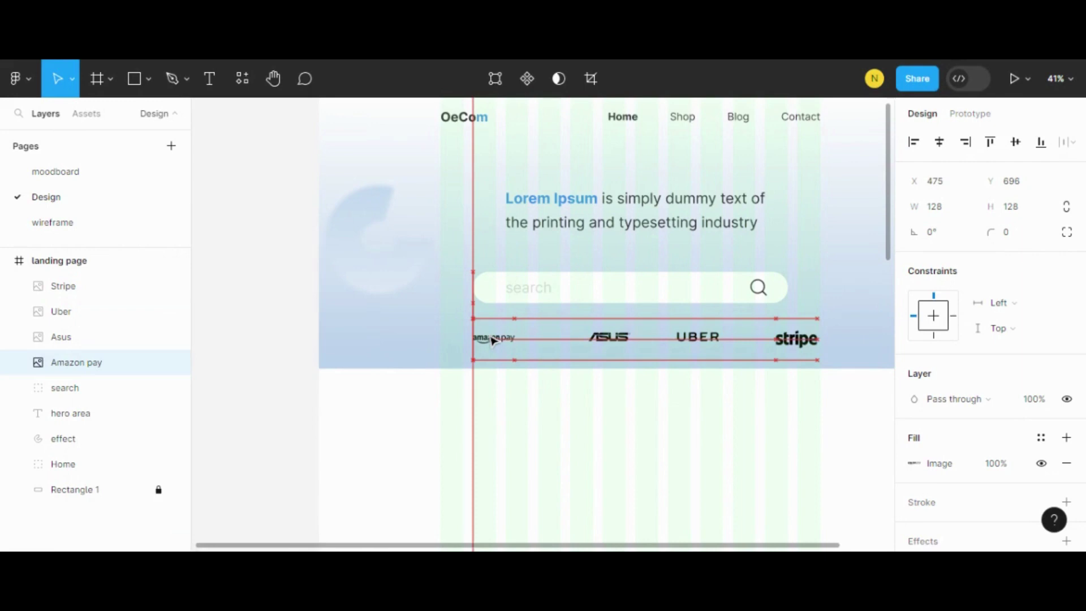
pyautogui.moveTo(494, 340); pyautogui.dragTo(494, 340)
pyautogui.moveTo(609, 337)
pyautogui.mouseDown()
pyautogui.moveTo(539, 338)
pyautogui.moveTo(551, 337)
pyautogui.mouseUp()
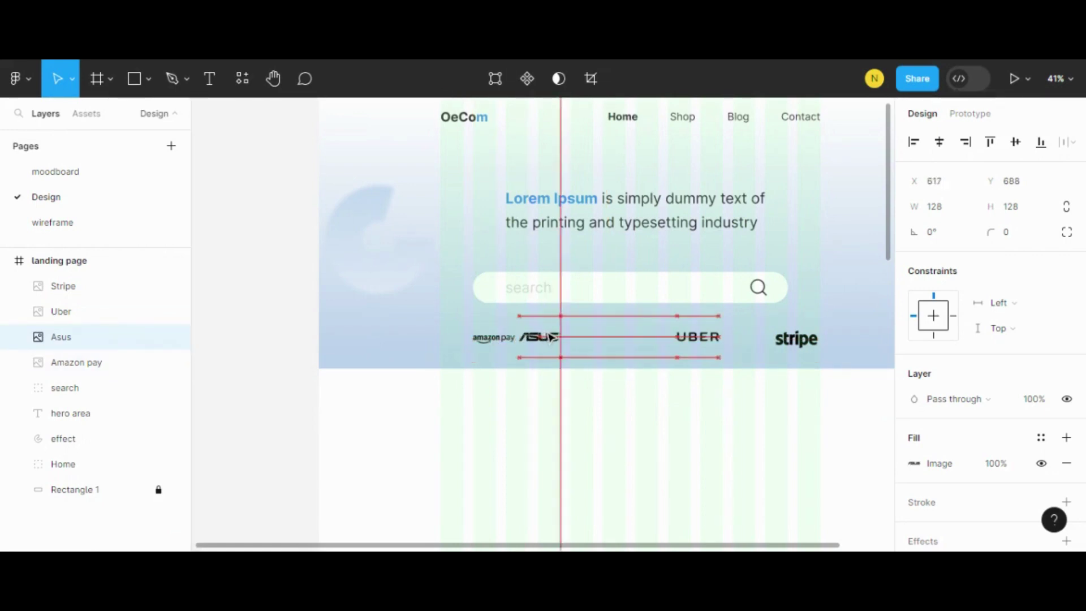
pyautogui.moveTo(544, 336); pyautogui.dragTo(540, 334)
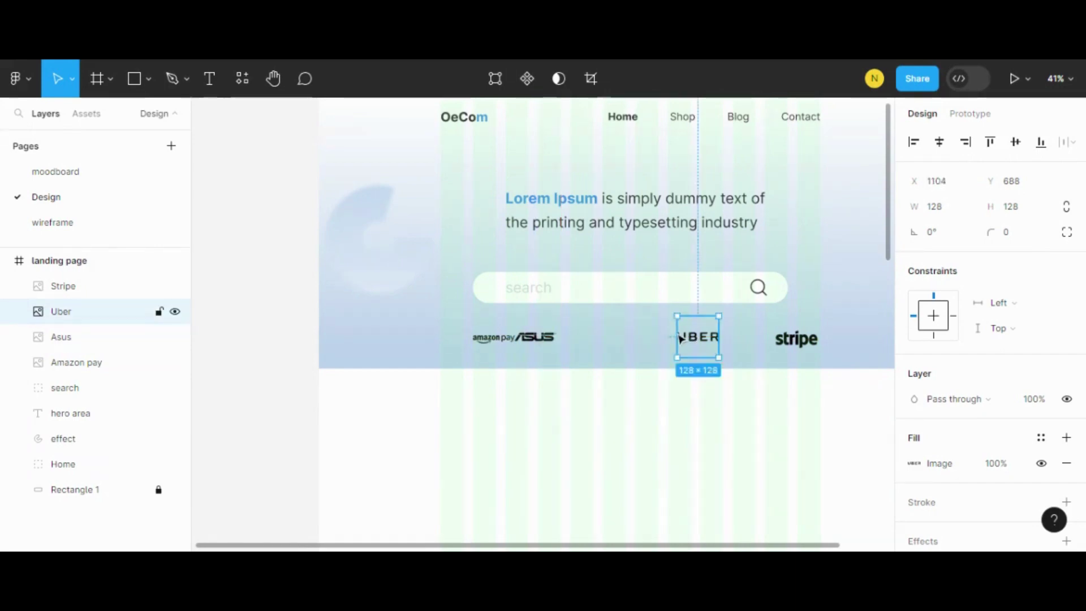
pyautogui.moveTo(697, 337); pyautogui.dragTo(572, 338)
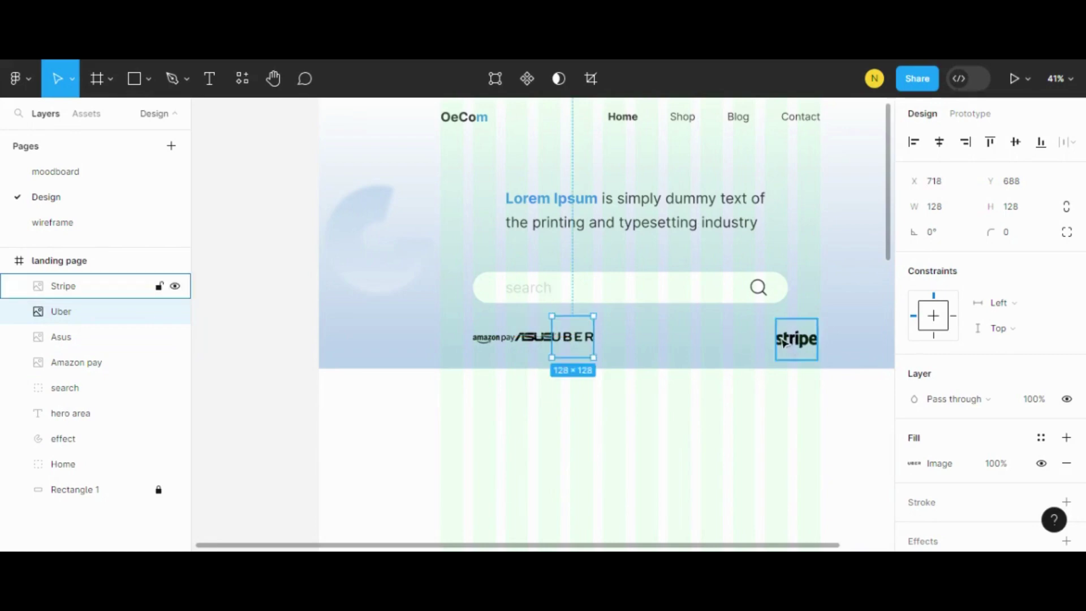
pyautogui.moveTo(792, 340); pyautogui.dragTo(611, 338)
# Step: Check the Amazon Pay and Asus logos, then nudge Stripe right and back again
pyautogui.doubleClick(516, 344)
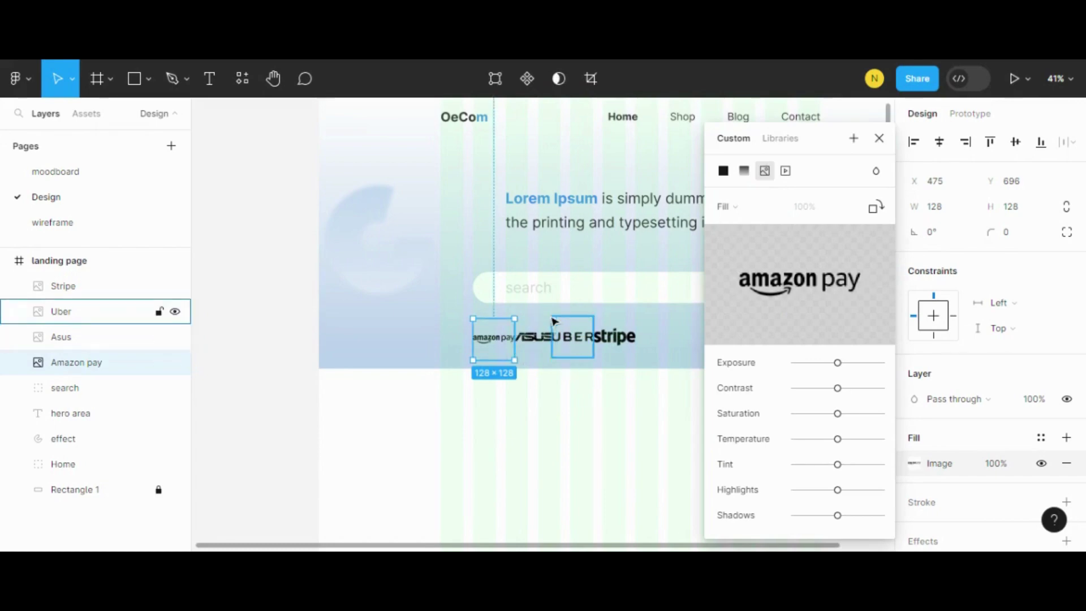
pyautogui.click(563, 333)
pyautogui.click(765, 333)
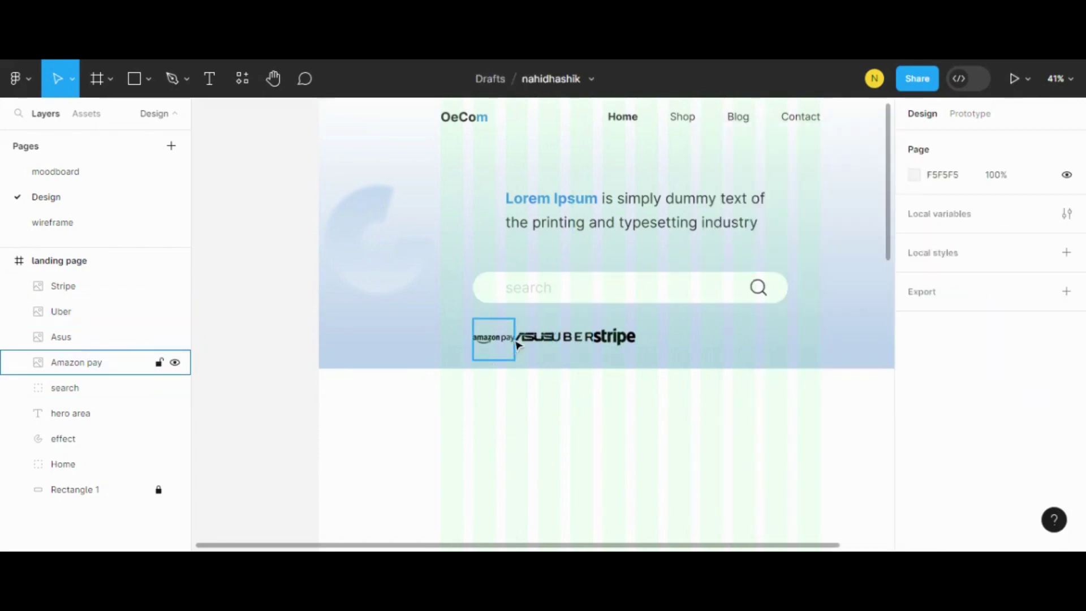
pyautogui.doubleClick(518, 340)
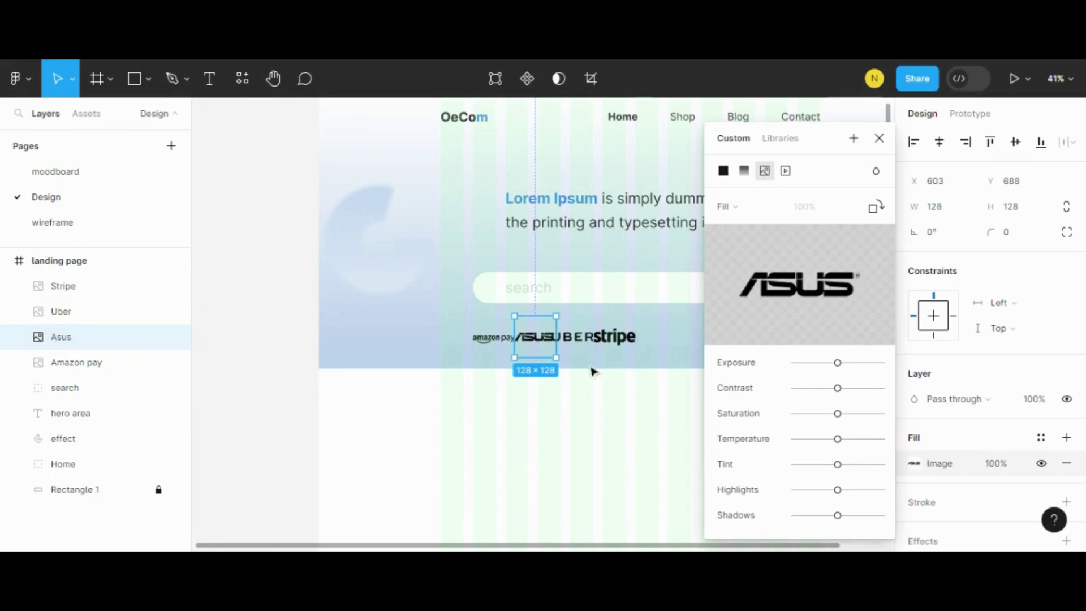
pyautogui.click(446, 330)
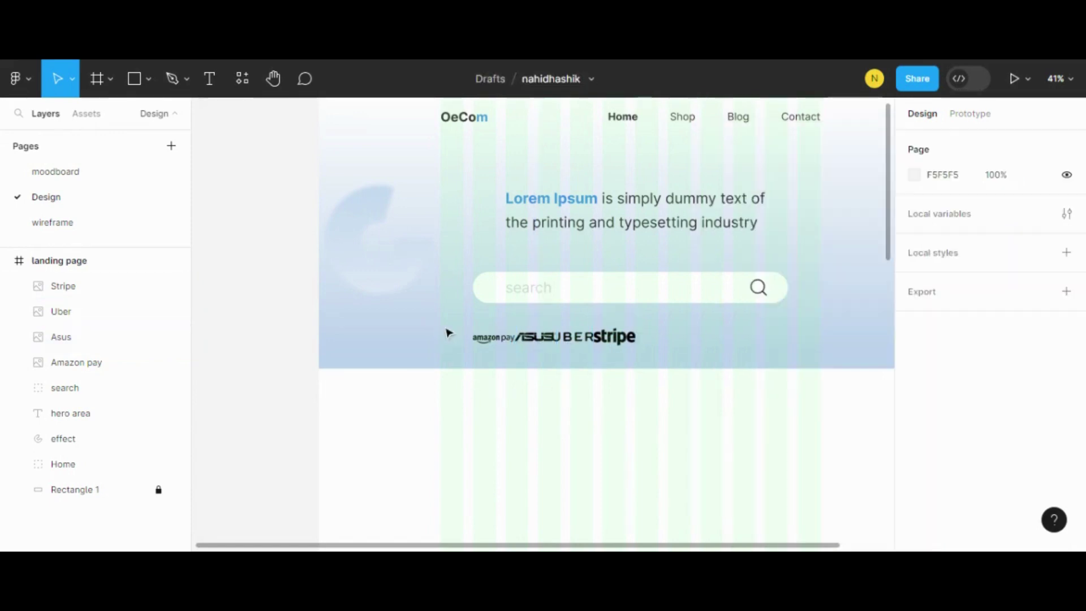
pyautogui.click(511, 344)
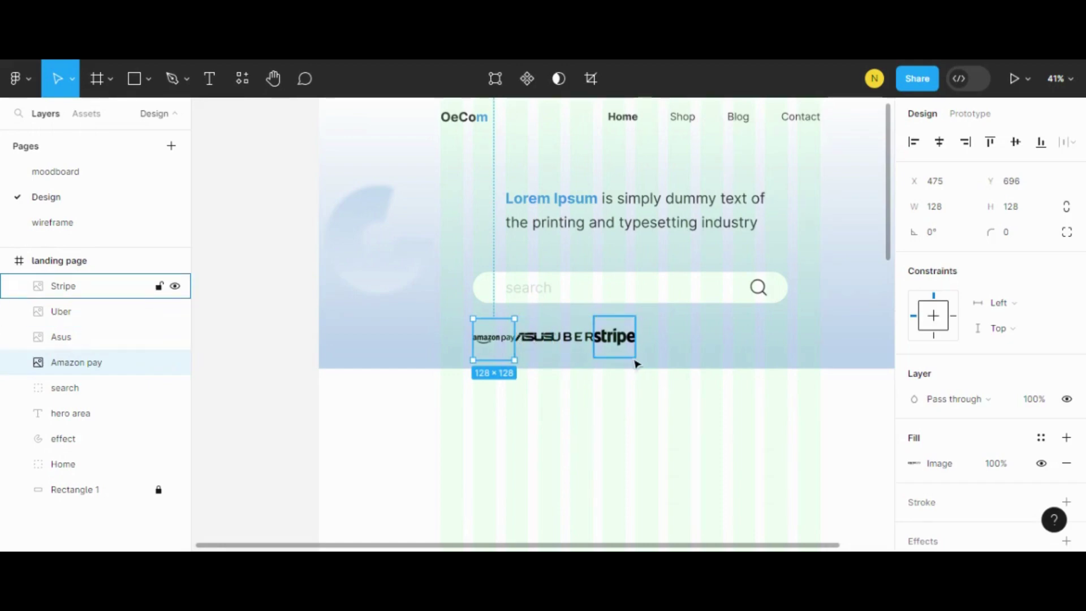
pyautogui.click(628, 342)
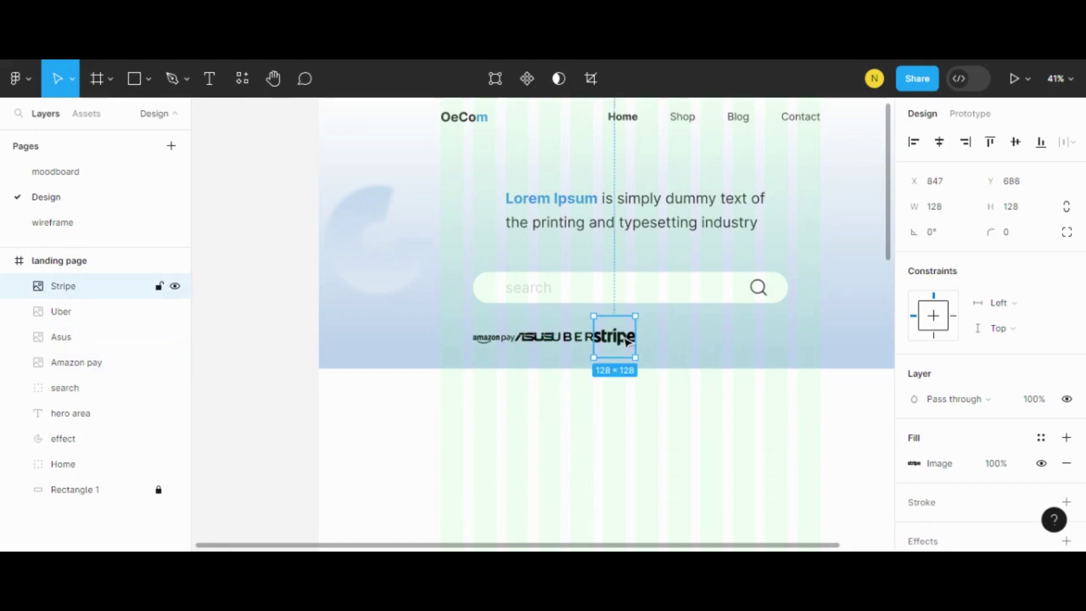
pyautogui.hotkey('shift', 'Right')
pyautogui.hotkey('shift', 'Right')
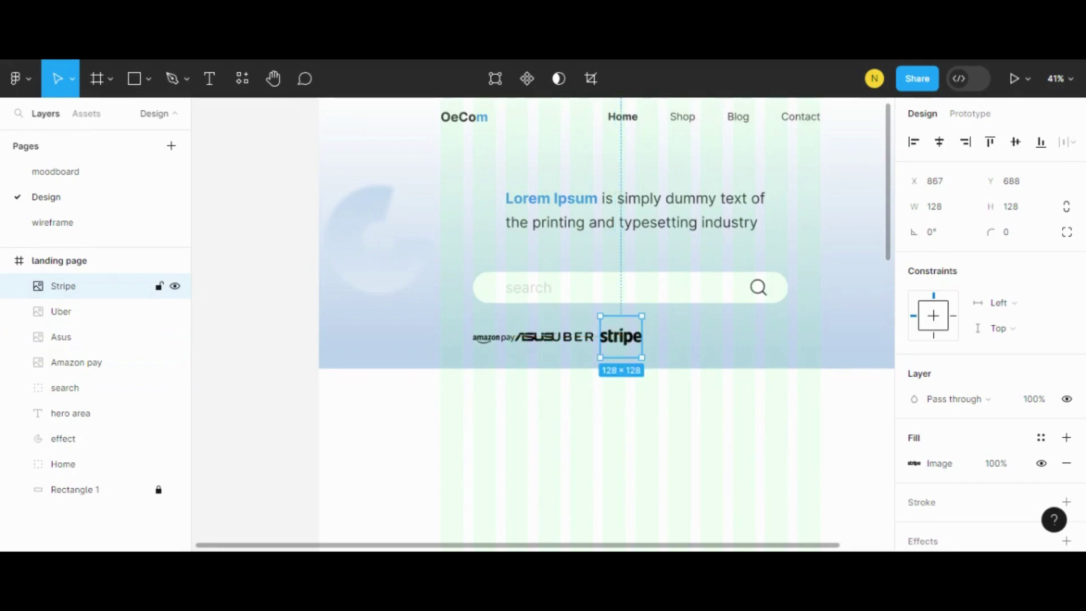
pyautogui.hotkey('shift', 'Left')
pyautogui.hotkey('shift', 'Left')
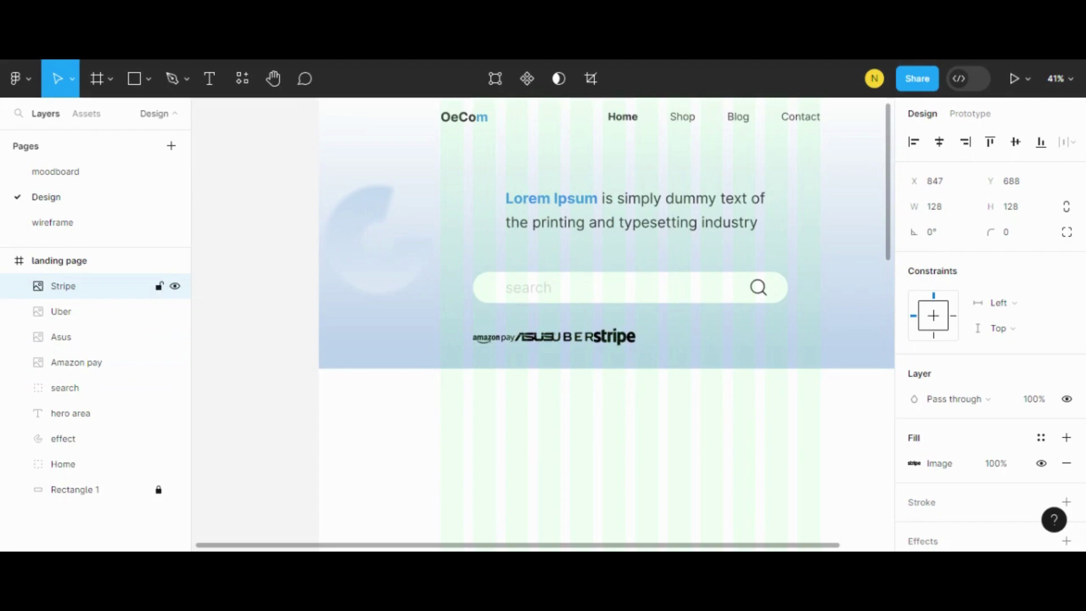
# Step: Nudge the Asus and Uber logos two Shift+Right steps each to the right
pyautogui.click(545, 344)
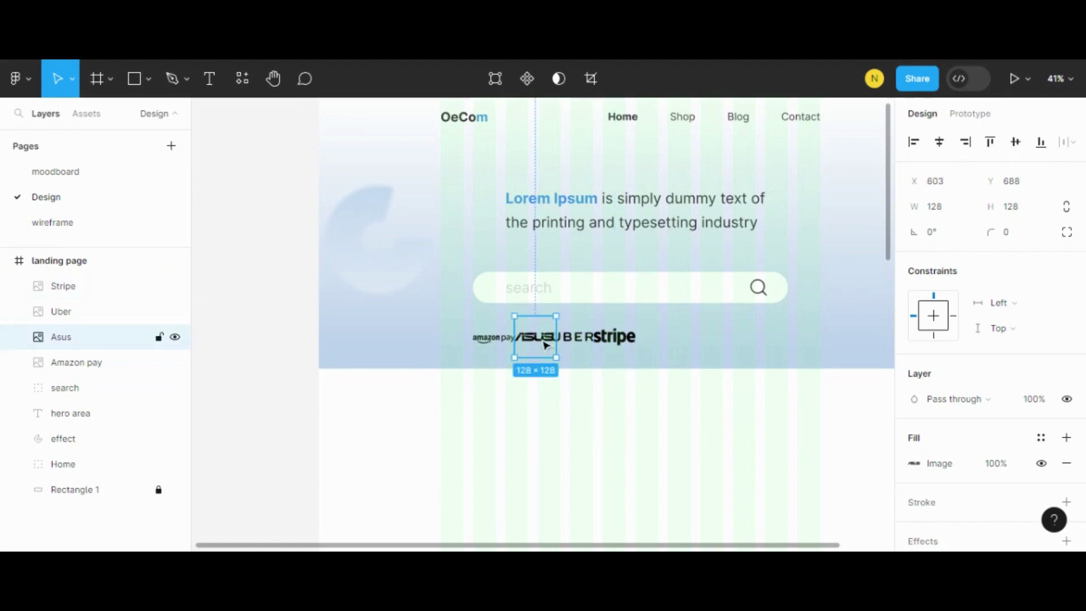
pyautogui.hotkey('shift', 'Right')
pyautogui.hotkey('shift', 'Right')
pyautogui.hotkey('shift', 'Right')
pyautogui.hotkey('shift', 'Right')
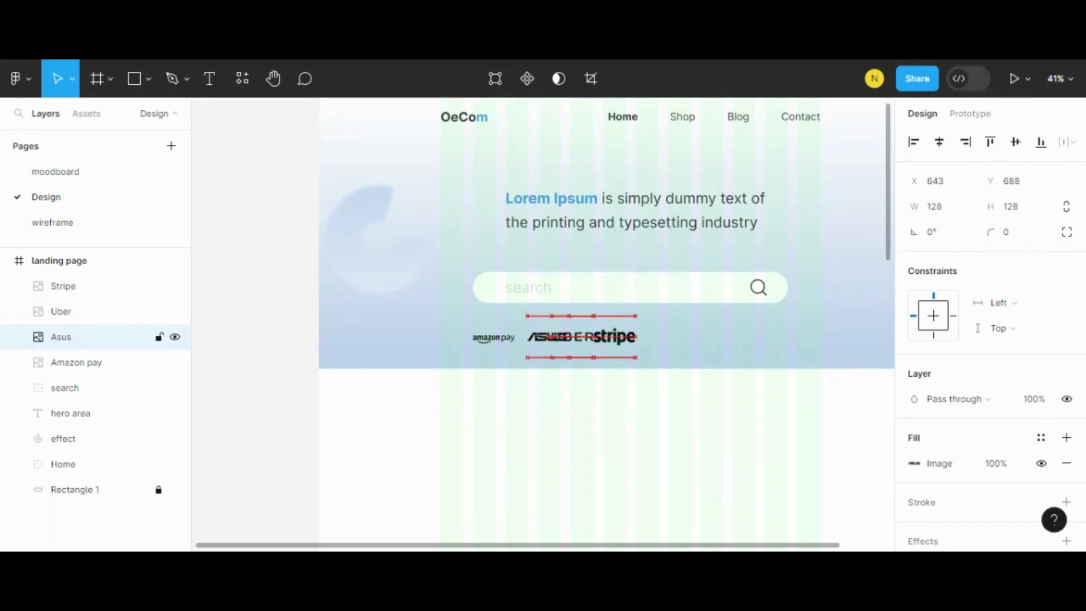
pyautogui.hotkey('shift', 'Right')
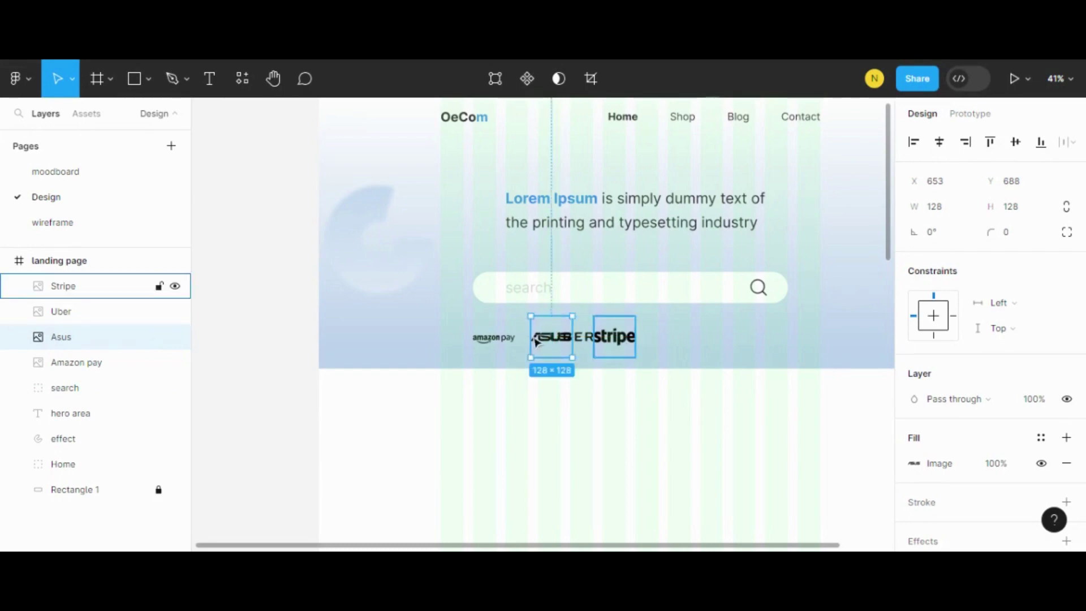
pyautogui.click(586, 349)
pyautogui.hotkey('shift', 'Right')
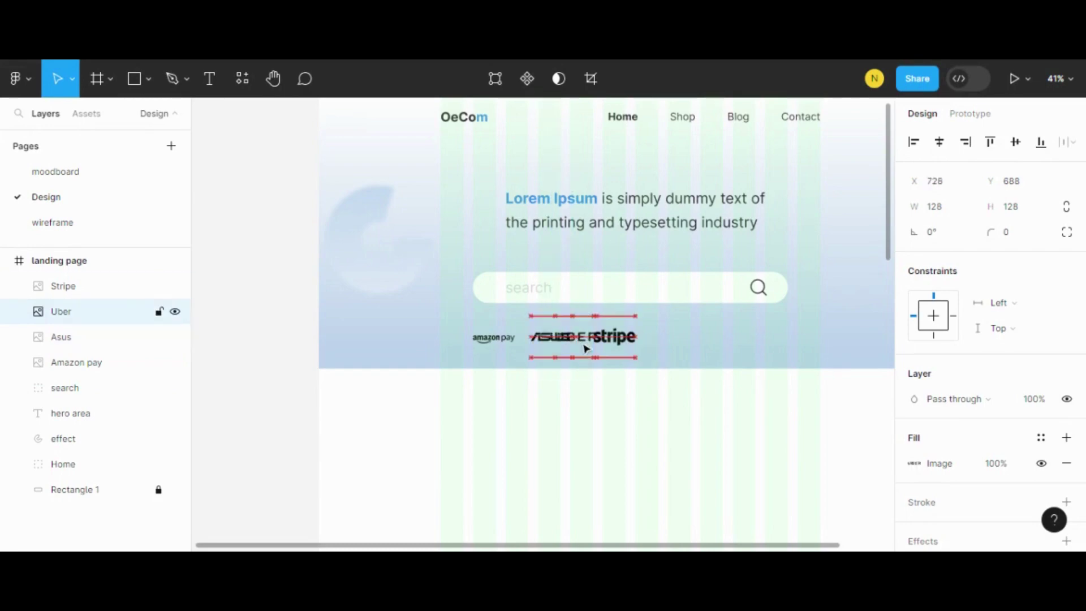
pyautogui.hotkey('shift', 'Right')
pyautogui.hotkey('shift', 'Right')
pyautogui.hotkey('shift', 'Right')
pyautogui.press('Escape')
# Step: Nudge Stripe four steps and Uber two steps right, placing Uber at X 808 and Stripe at X 947
pyautogui.click(636, 339)
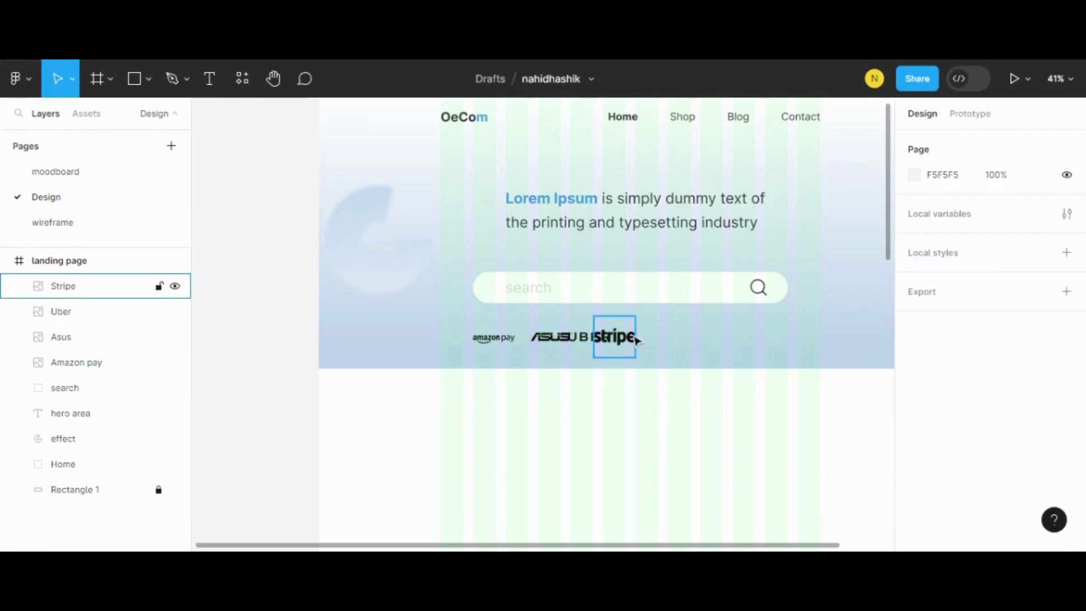
pyautogui.hotkey('shift', 'Right')
pyautogui.hotkey('shift', 'Right')
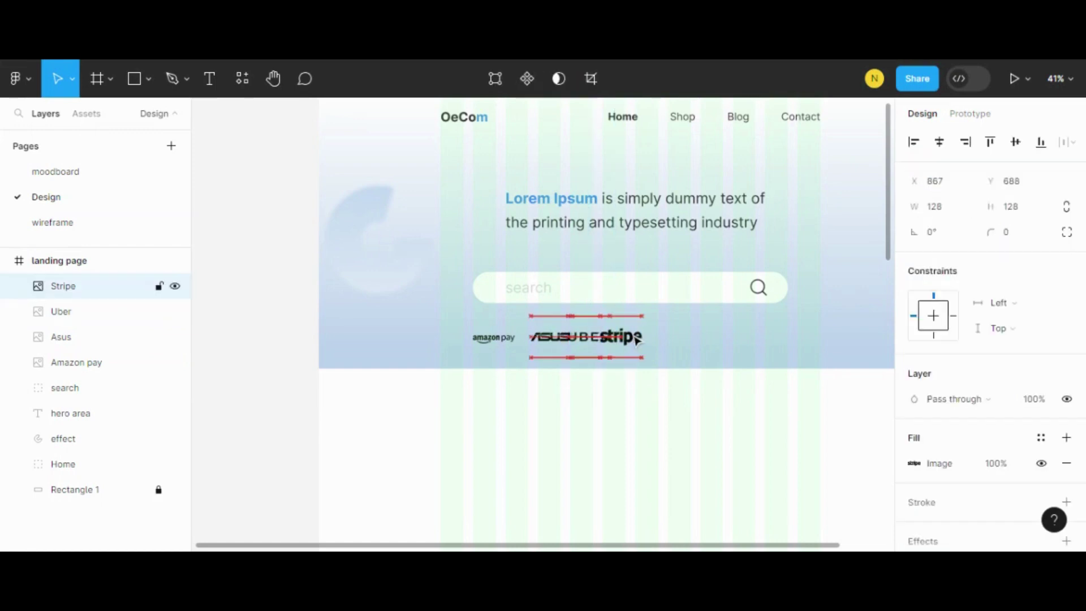
pyautogui.hotkey('shift', 'Right')
pyautogui.hotkey('shift', 'Right')
pyautogui.hotkey('shift', 'Right')
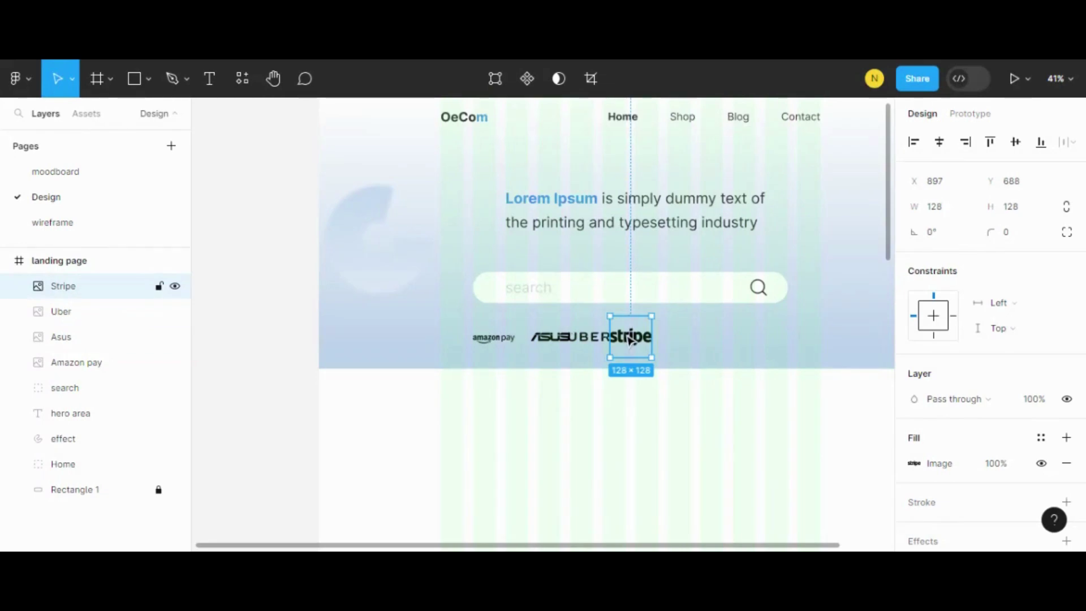
pyautogui.hotkey('shift', 'Right')
pyautogui.hotkey('shift', 'Right')
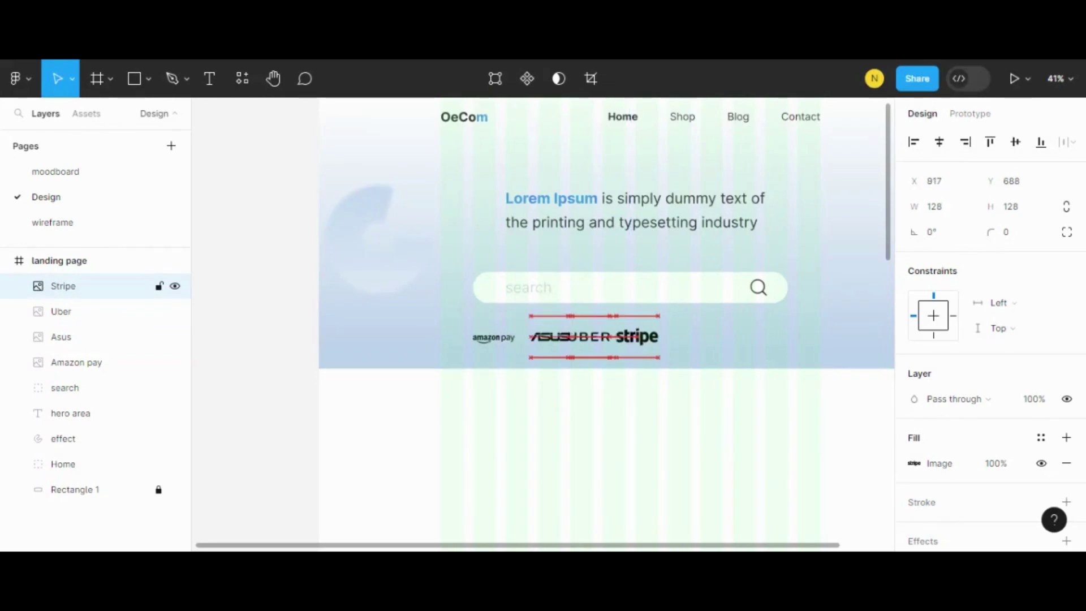
pyautogui.hotkey('shift', 'Right')
pyautogui.hotkey('shift', 'Right')
pyautogui.hotkey('shift', 'Right')
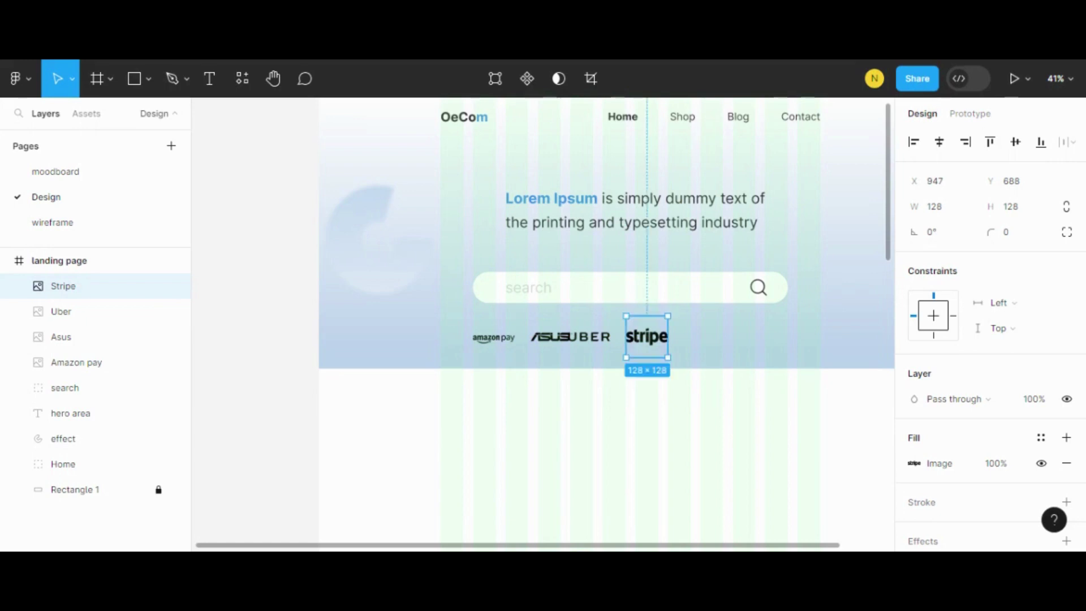
pyautogui.click(583, 341)
pyautogui.hotkey('shift', 'Right')
pyautogui.hotkey('shift', 'Right')
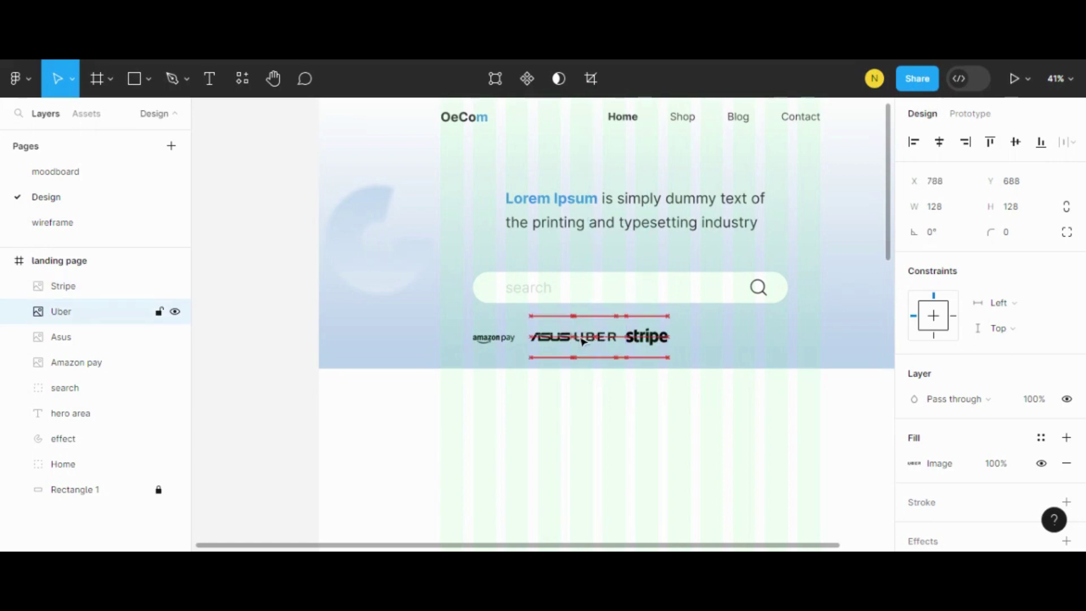
pyautogui.hotkey('shift', 'Right')
pyautogui.hotkey('shift', 'Right')
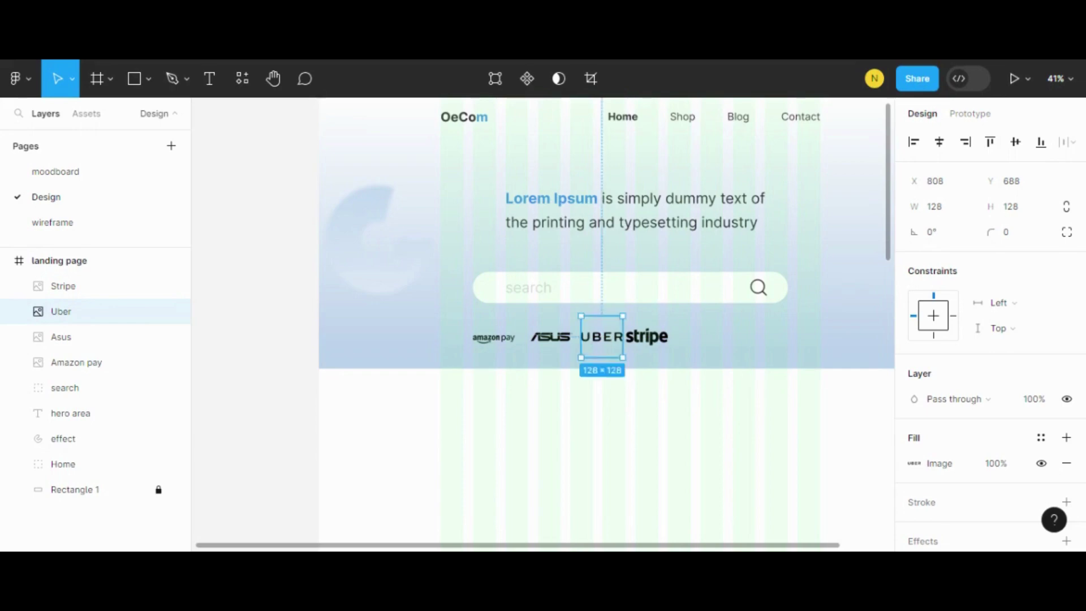
pyautogui.click(467, 342)
# Step: Distribute the four logos horizontally, shift the row right, and align their vertical centres
pyautogui.moveTo(470, 345); pyautogui.dragTo(679, 358)
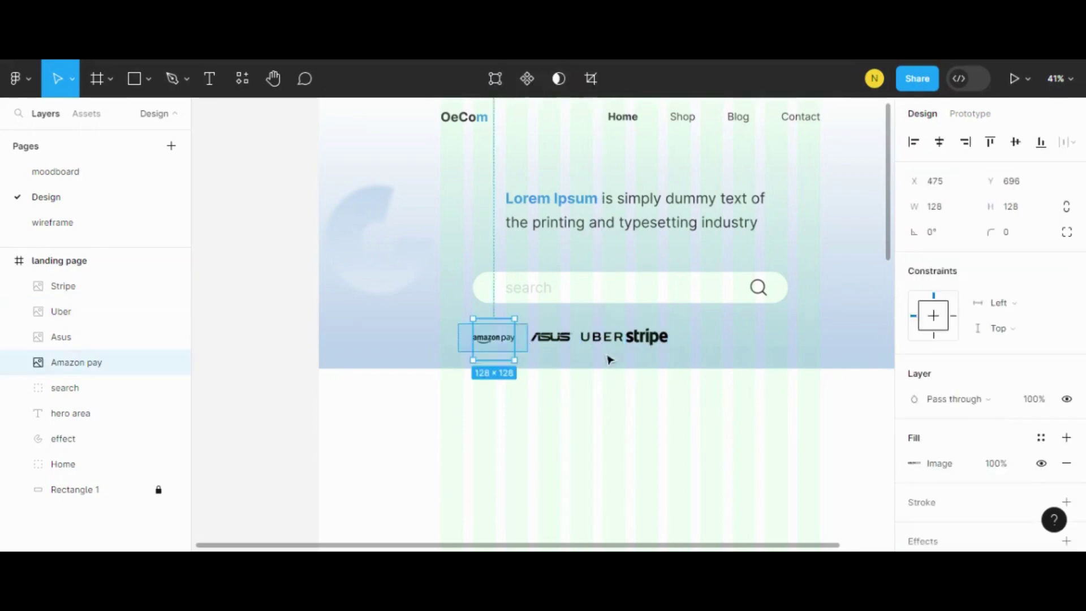
pyautogui.click(1069, 141)
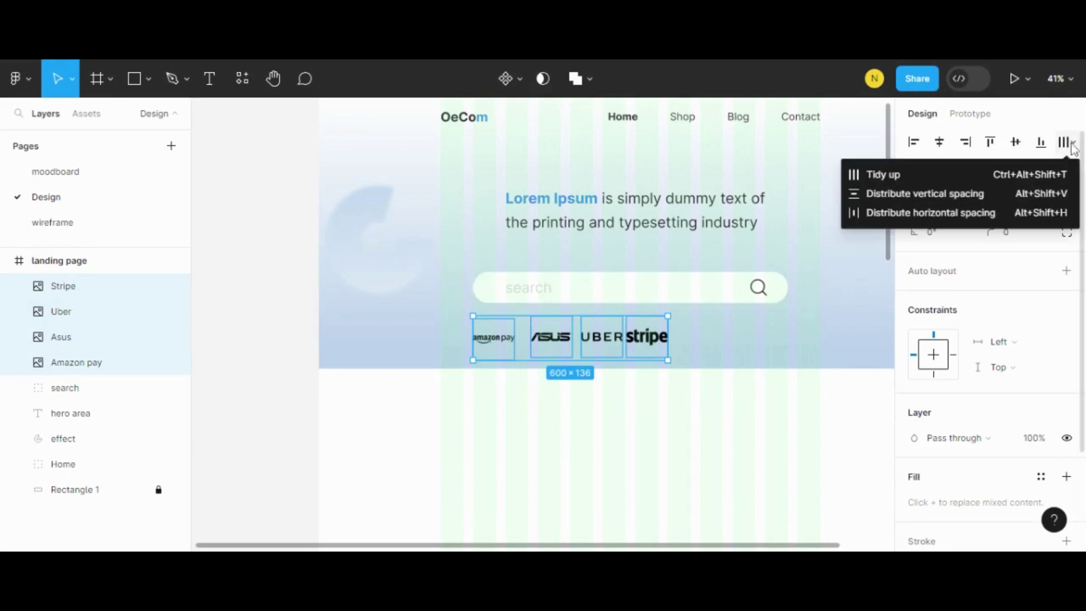
pyautogui.click(952, 218)
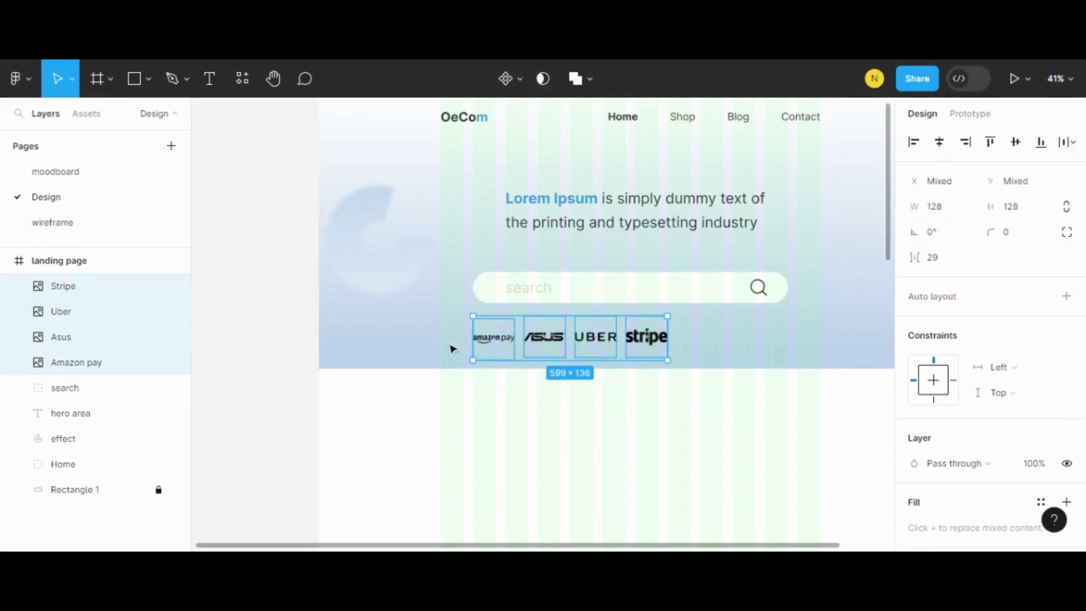
pyautogui.click(454, 326)
pyautogui.moveTo(454, 325); pyautogui.dragTo(690, 351)
pyautogui.moveTo(615, 340)
pyautogui.mouseDown()
pyautogui.moveTo(712, 345)
pyautogui.moveTo(653, 346)
pyautogui.mouseUp()
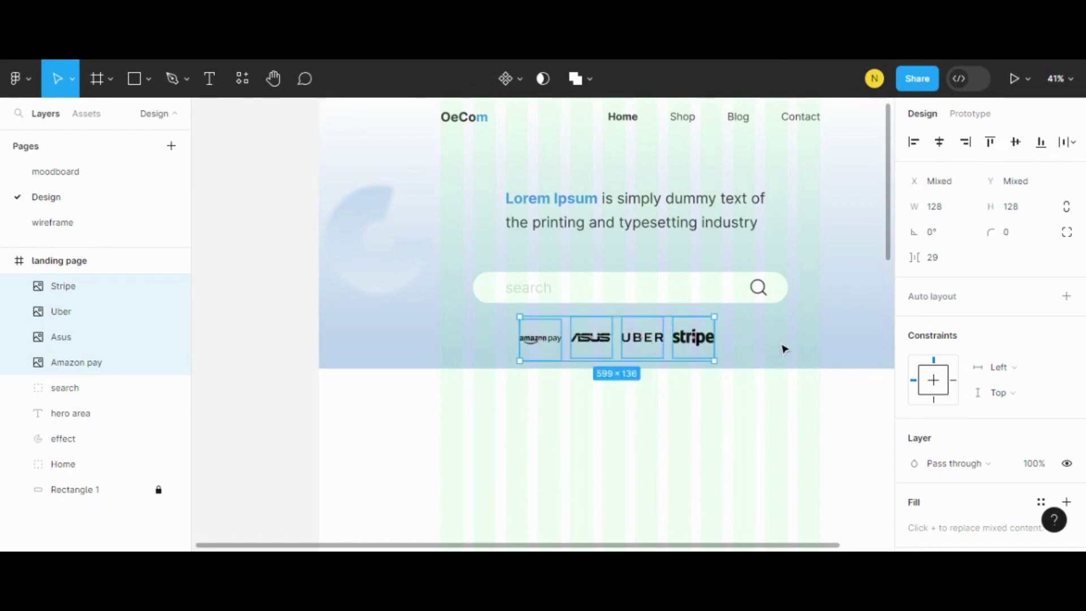
pyautogui.click(1023, 146)
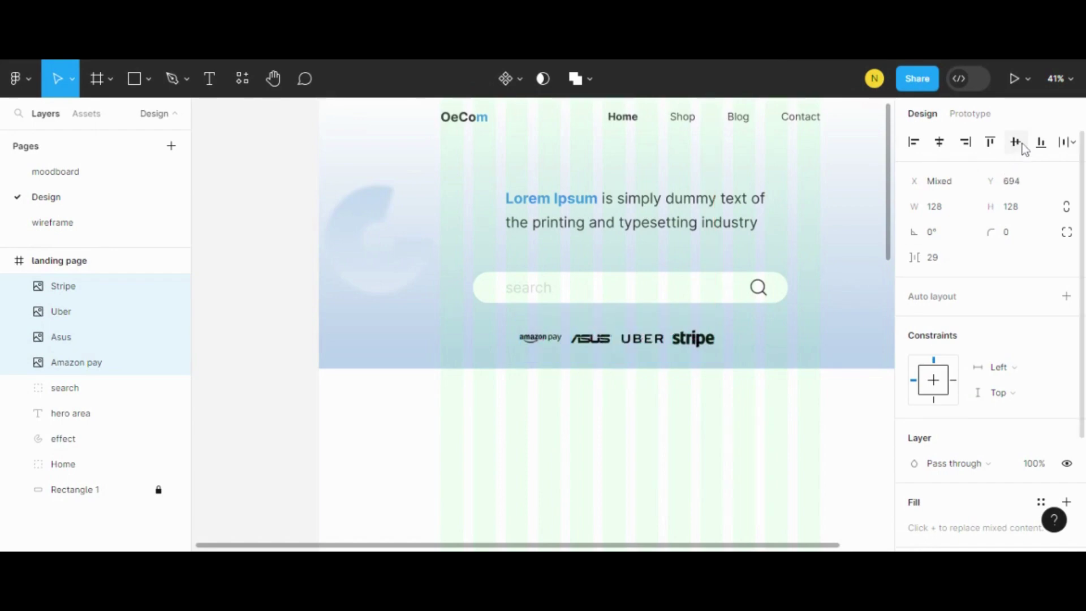
# Step: Redistribute the four logos' horizontal spacing evenly, leaving the row at Y 694
pyautogui.doubleClick(636, 345)
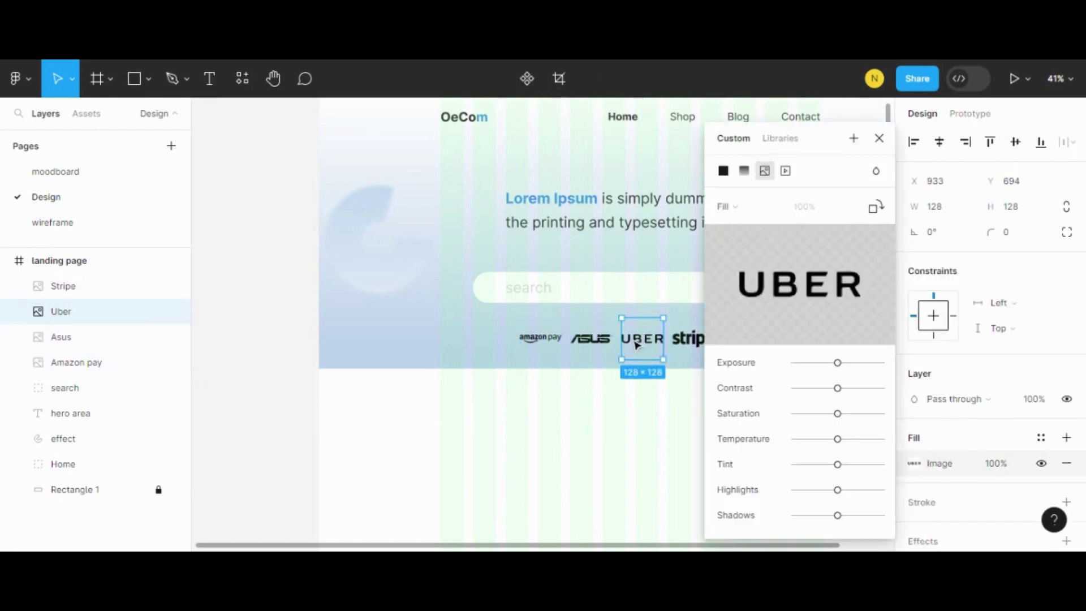
pyautogui.click(878, 139)
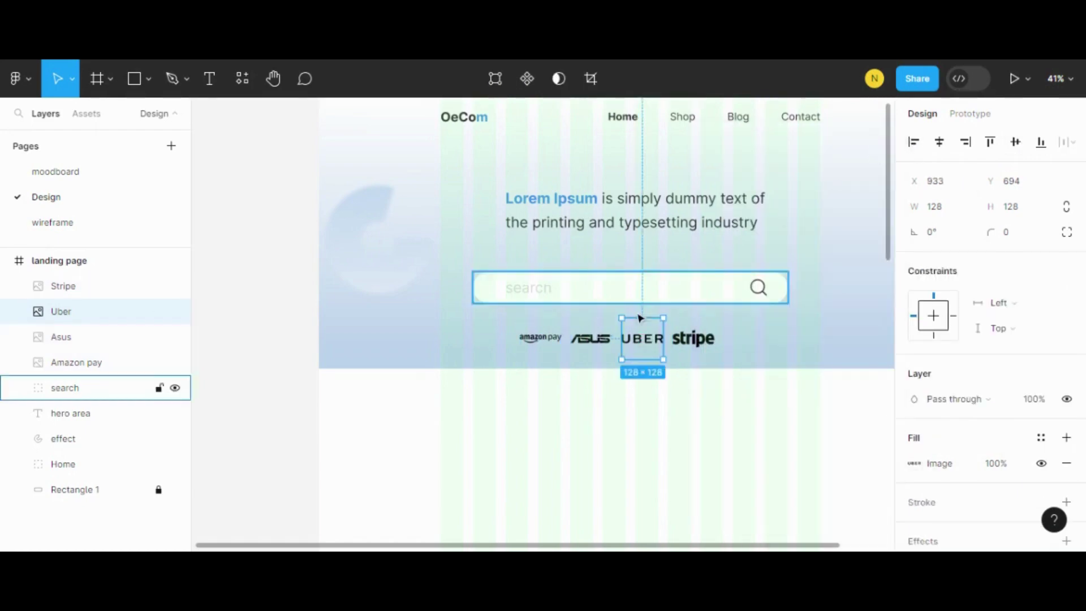
pyautogui.click(694, 367)
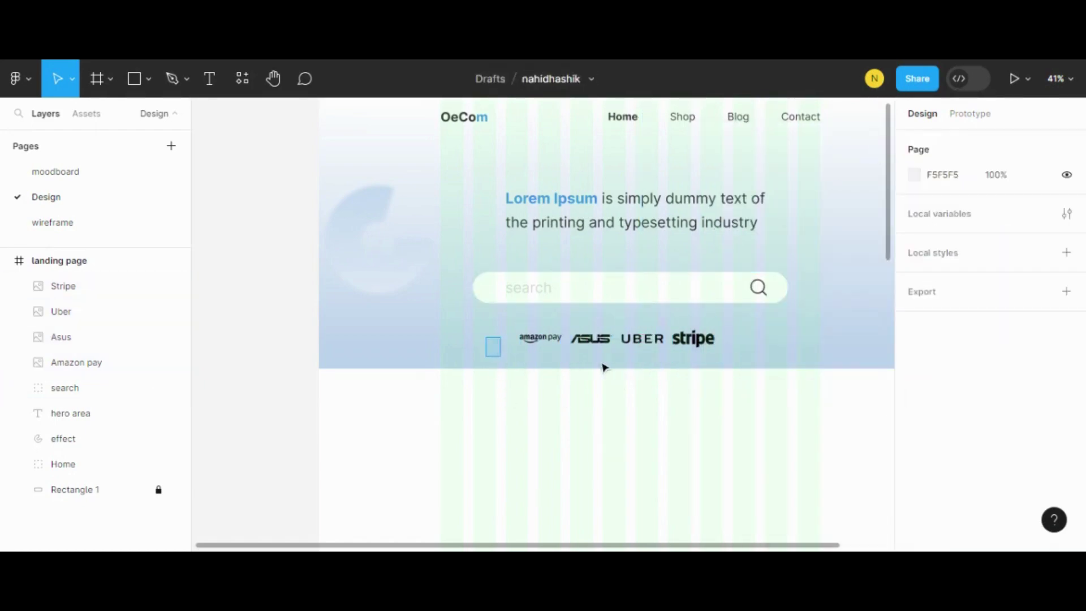
pyautogui.moveTo(489, 343); pyautogui.dragTo(725, 363)
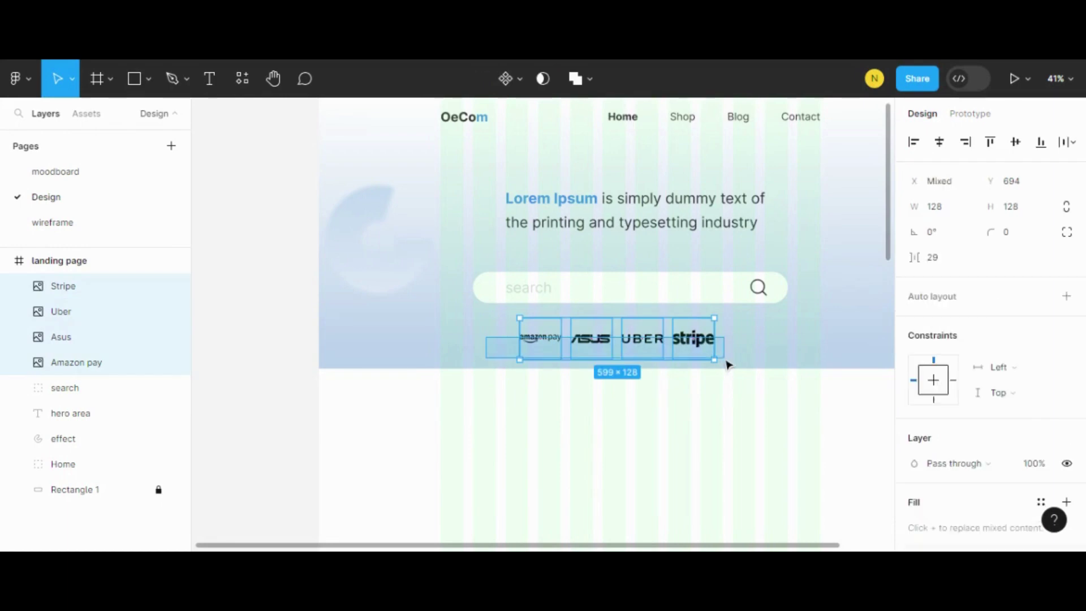
pyautogui.click(1073, 144)
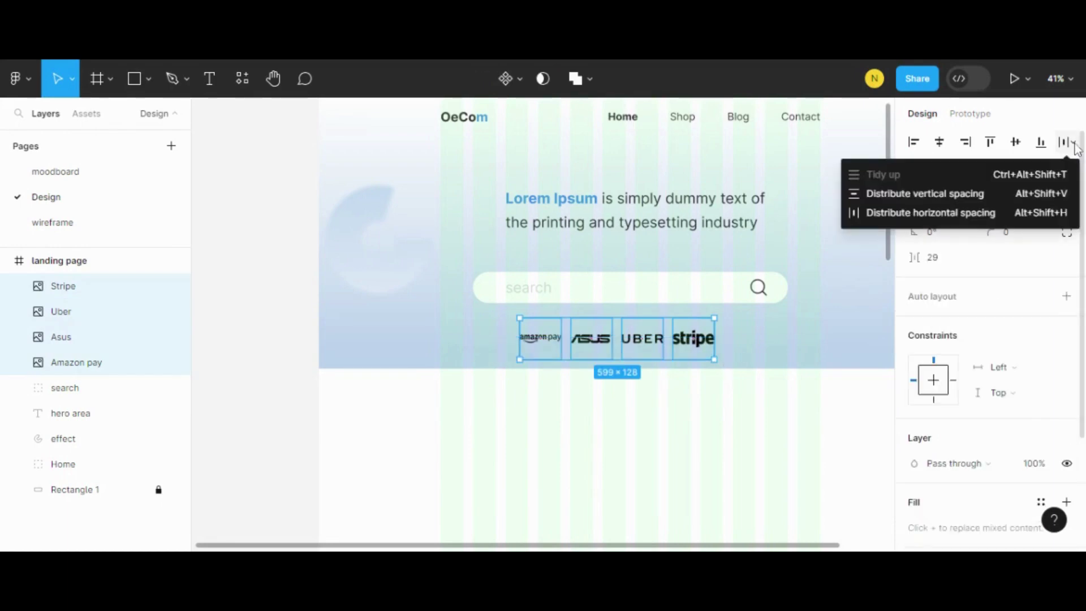
pyautogui.click(916, 212)
pyautogui.click(782, 342)
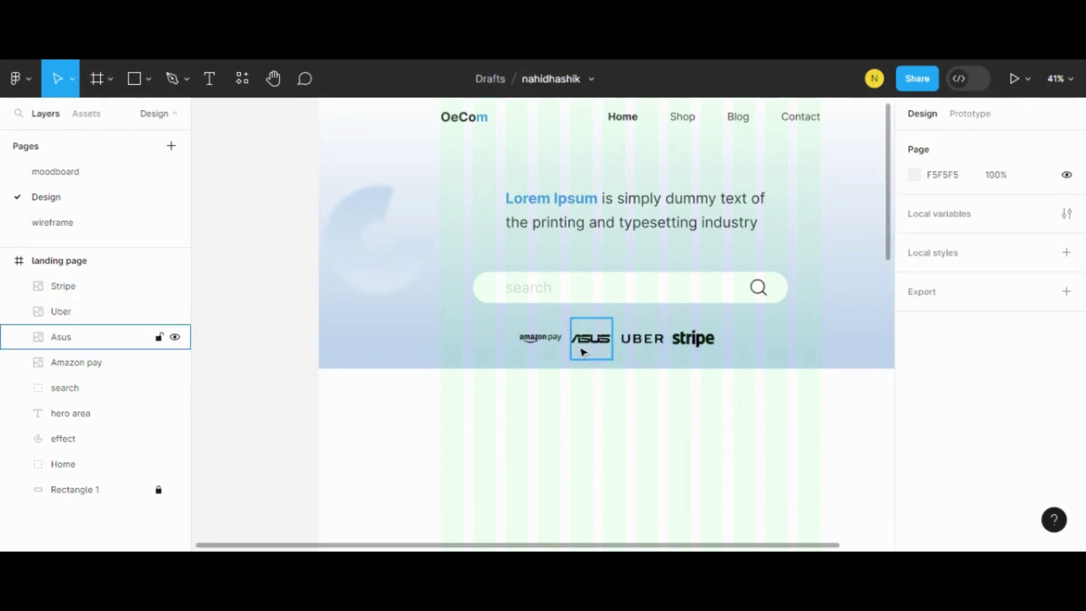
pyautogui.doubleClick(543, 339)
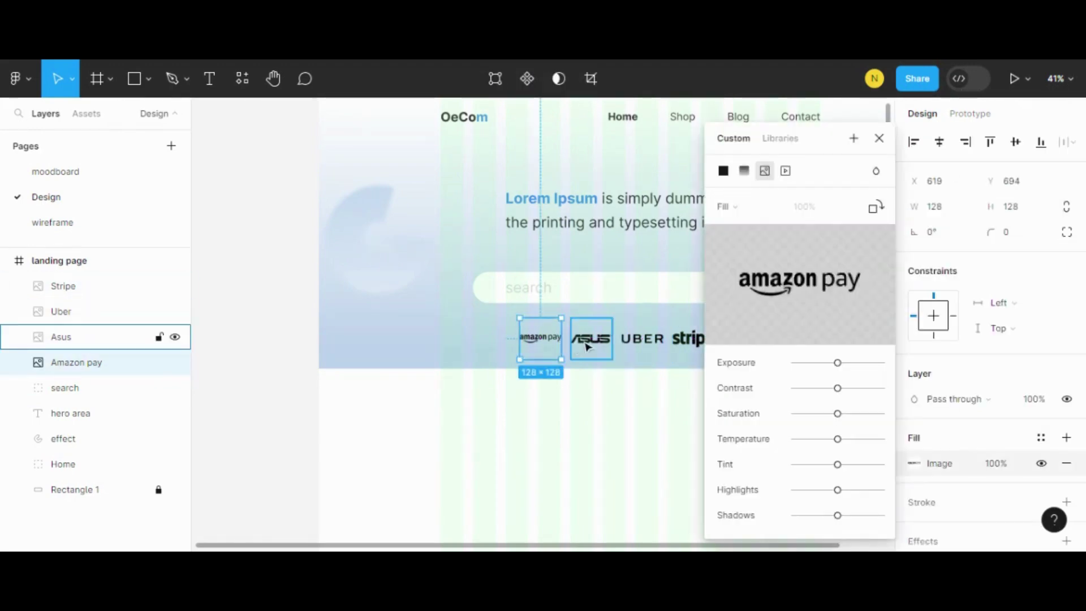
# Step: Drag the Asus, Uber and Stripe logos rightward to widen the row
pyautogui.click(587, 346)
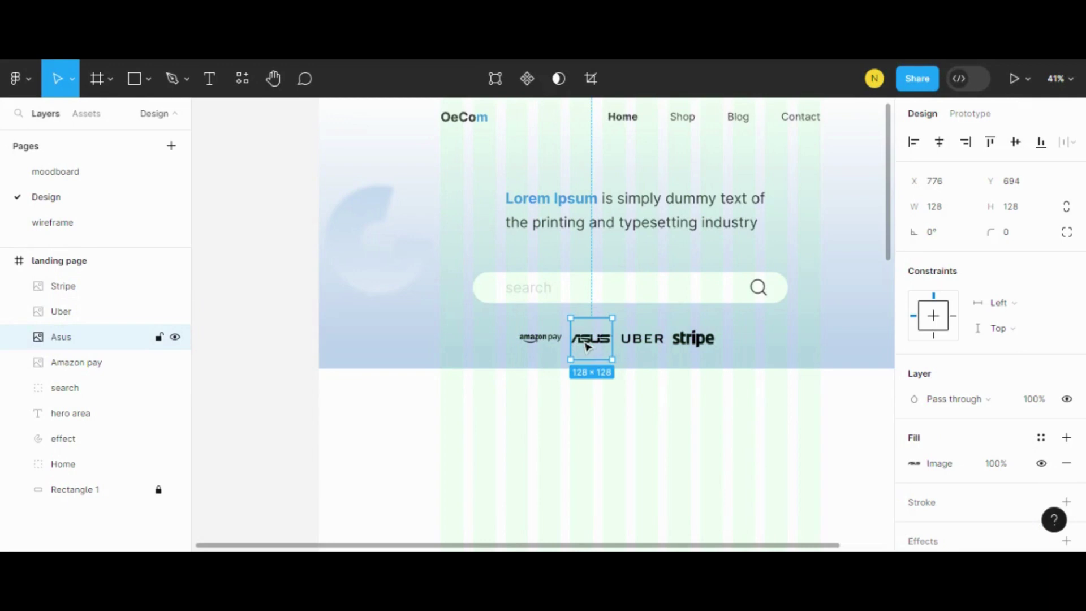
pyautogui.moveTo(587, 346); pyautogui.dragTo(597, 346)
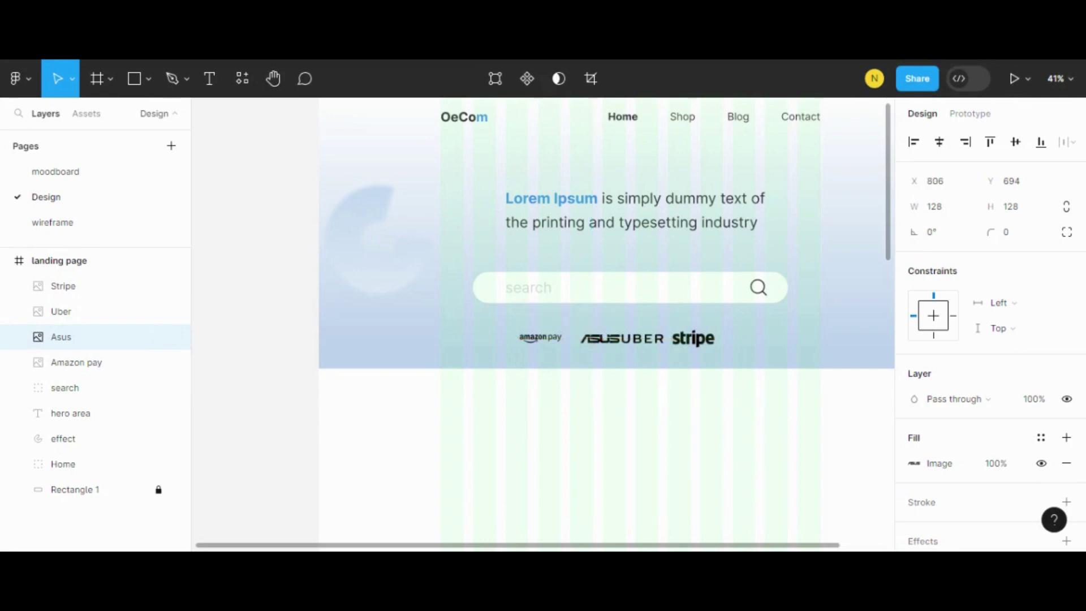
pyautogui.click(656, 342)
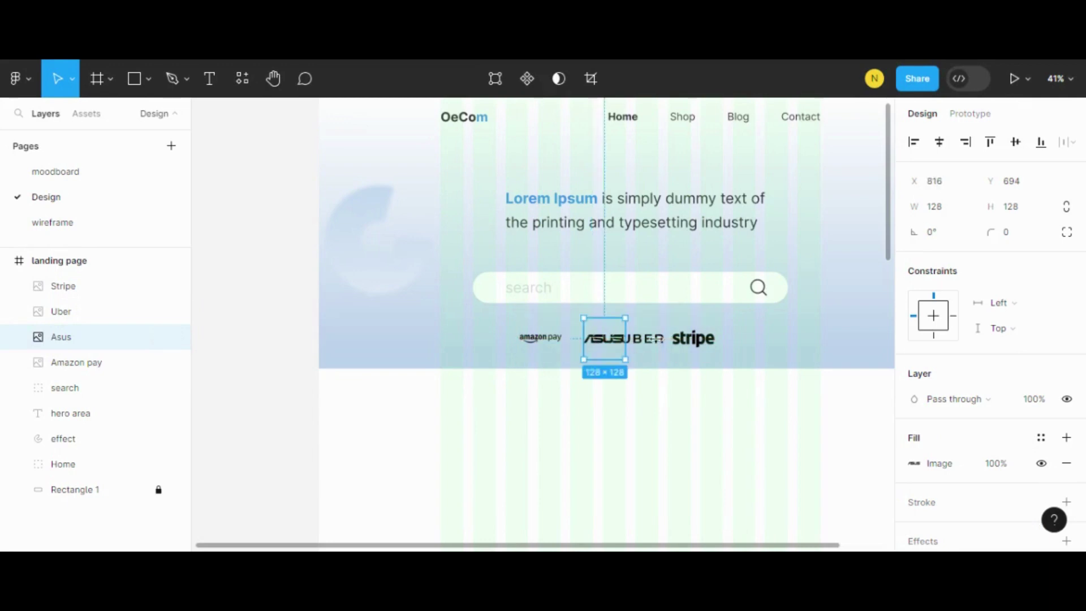
pyautogui.moveTo(659, 345); pyautogui.dragTo(675, 345)
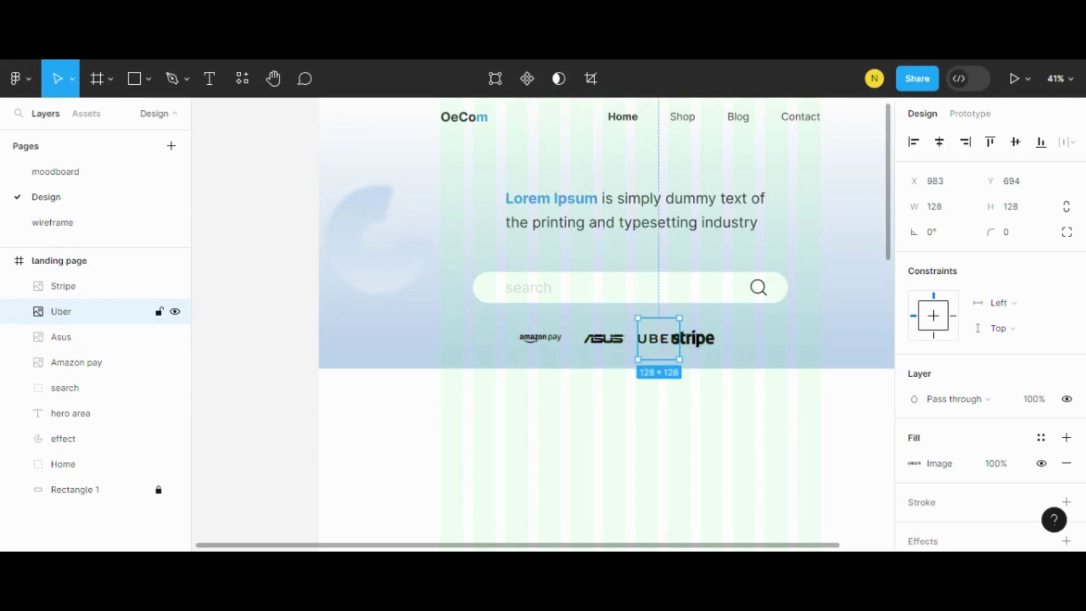
pyautogui.click(693, 345)
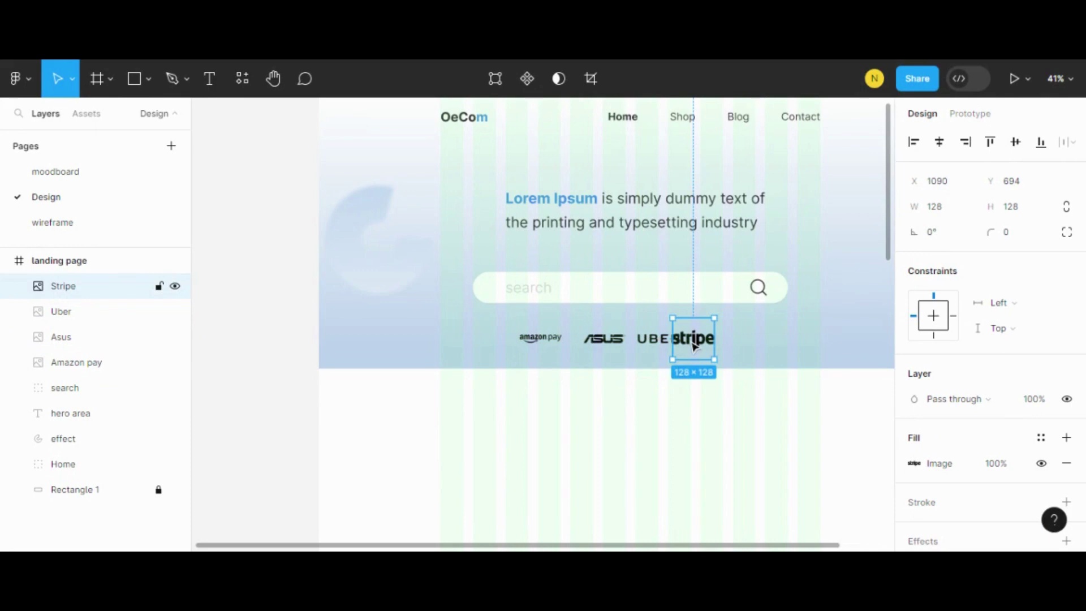
pyautogui.moveTo(694, 346); pyautogui.dragTo(702, 349)
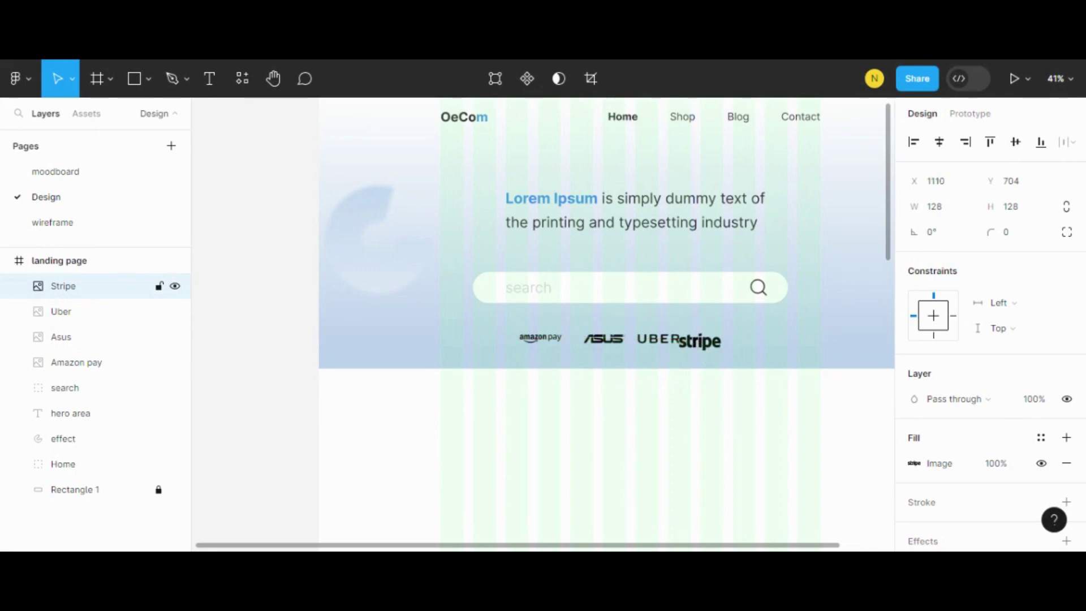
# Step: Fine-tune the Stripe logo's position with Shift+arrow nudges, keeping it in line
pyautogui.hotkey('shift', 'Up')
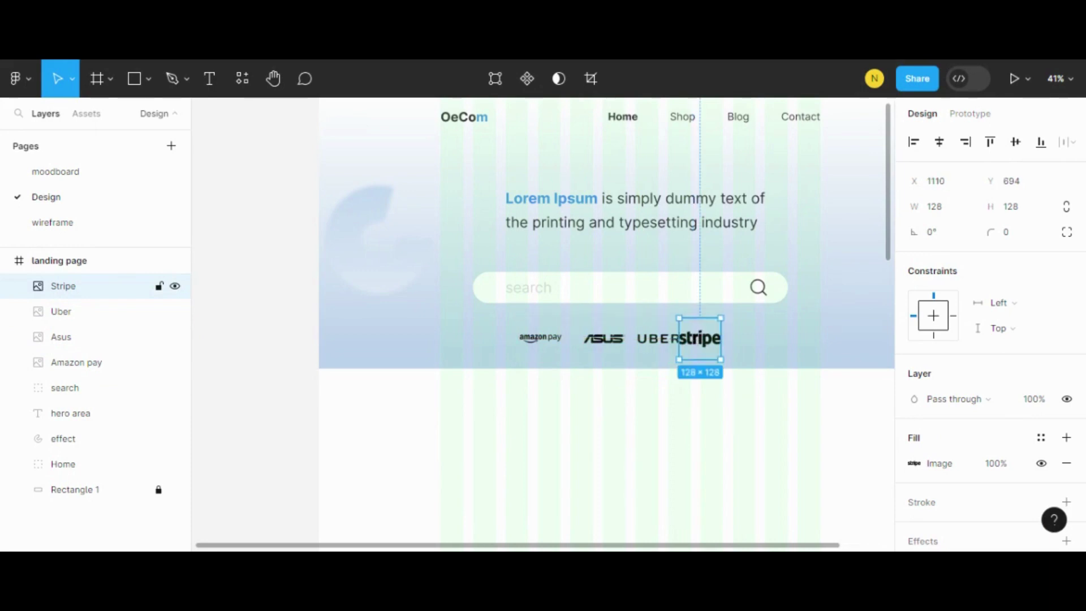
pyautogui.hotkey('shift', 'Left')
pyautogui.hotkey('shift', 'Left')
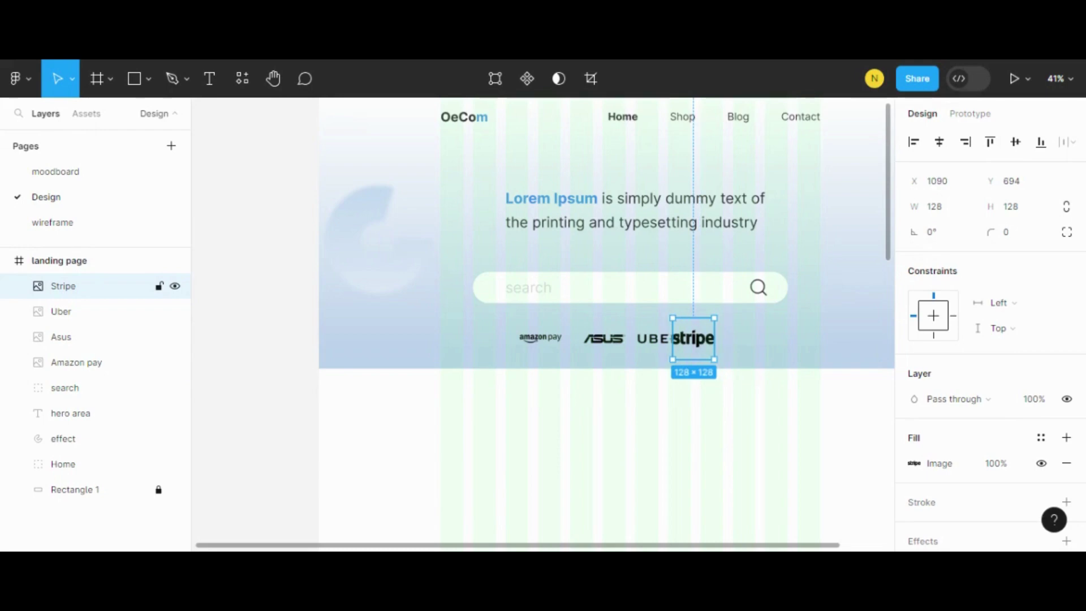
pyautogui.hotkey('shift', 'Right')
pyautogui.hotkey('shift', 'Right')
pyautogui.hotkey('shift', 'Right')
pyautogui.hotkey('shift', 'Right')
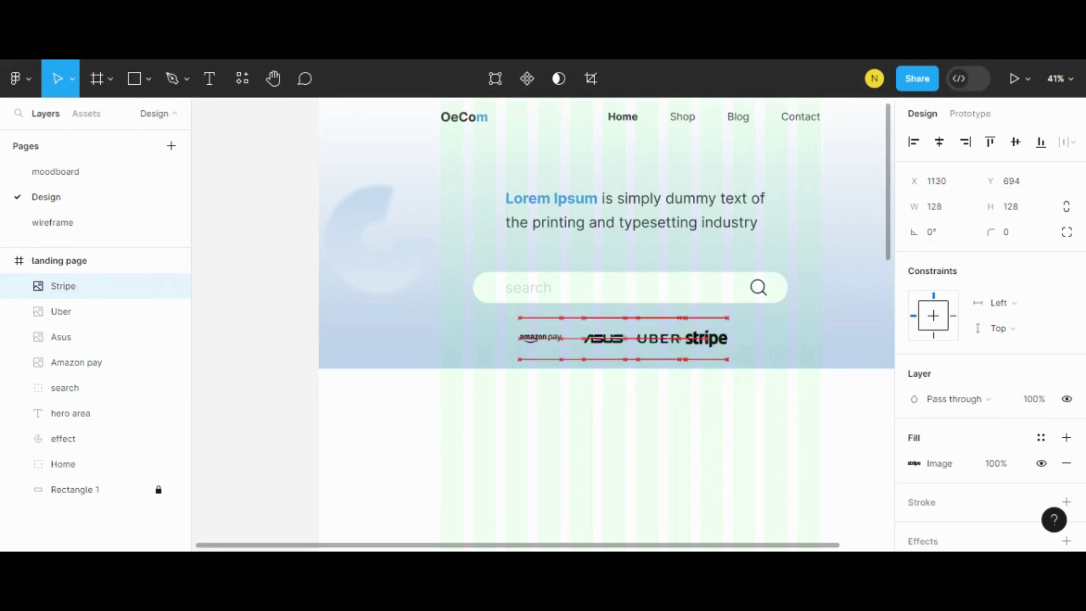
pyautogui.hotkey('shift', 'Right')
pyautogui.hotkey('shift', 'Down')
pyautogui.hotkey('shift', 'Up')
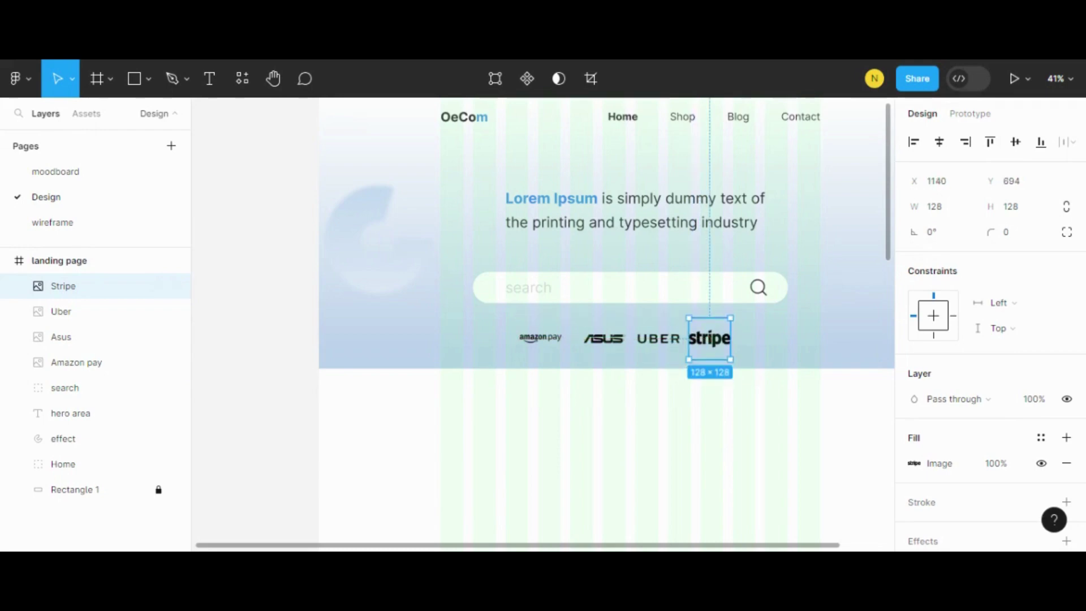
pyautogui.hotkey('shift', 'Right')
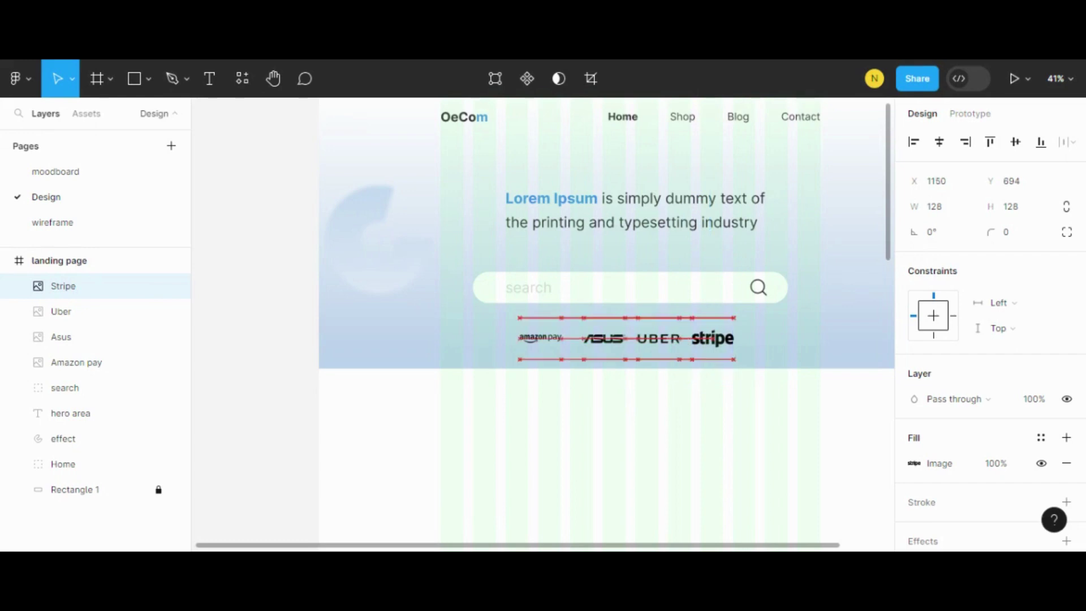
pyautogui.hotkey('shift', 'Right')
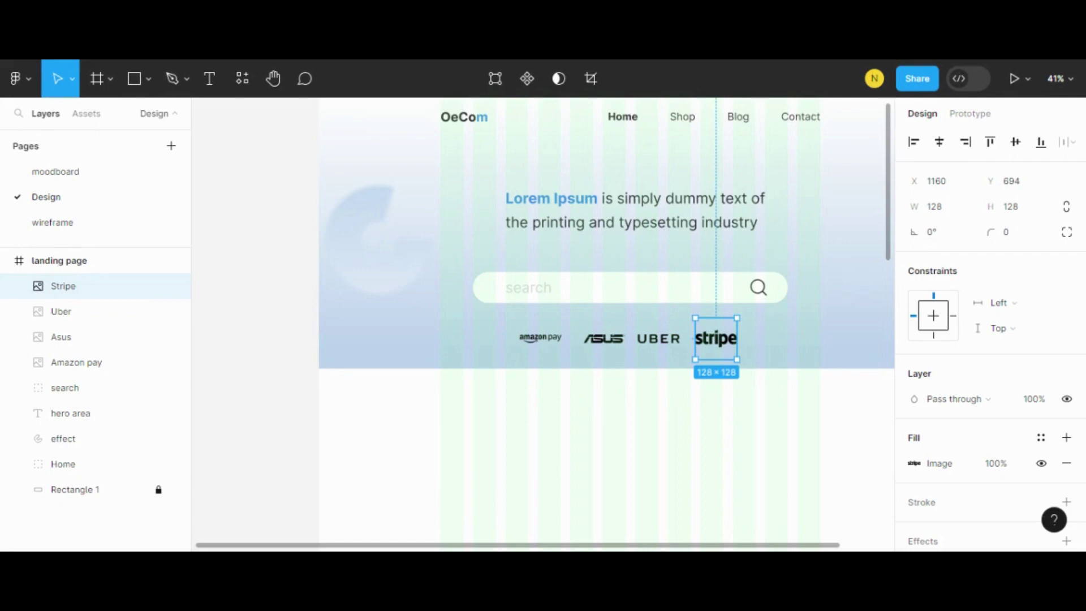
# Step: Nudge Amazon Pay left and drag Uber and Stripe further right
pyautogui.click(476, 343)
pyautogui.click(532, 342)
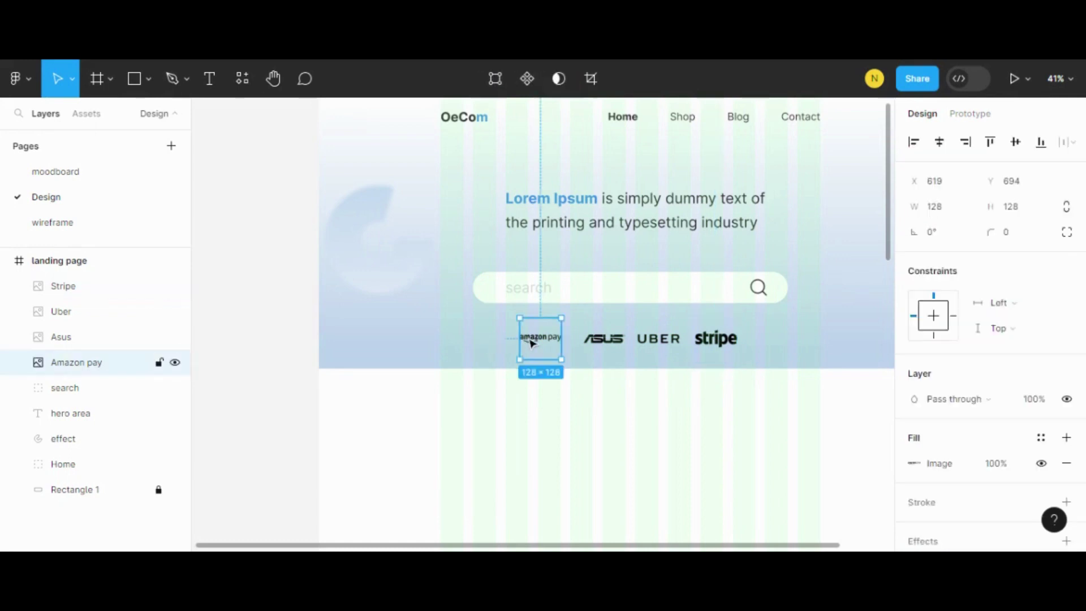
pyautogui.hotkey('shift', 'Left')
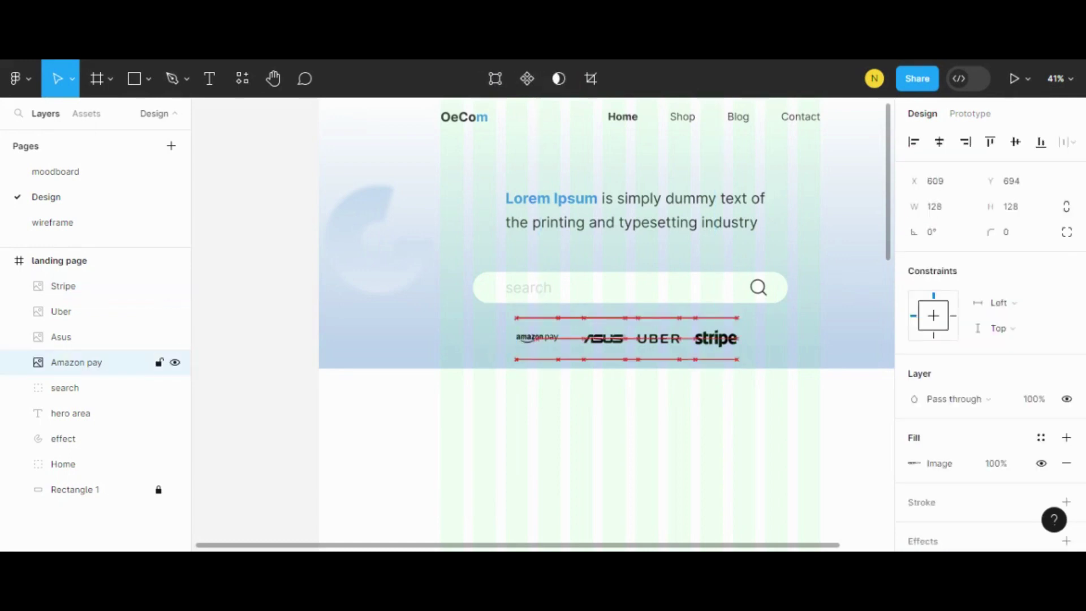
pyautogui.hotkey('shift', 'Left')
pyautogui.hotkey('shift', 'Left')
pyautogui.hotkey('shift', 'Left')
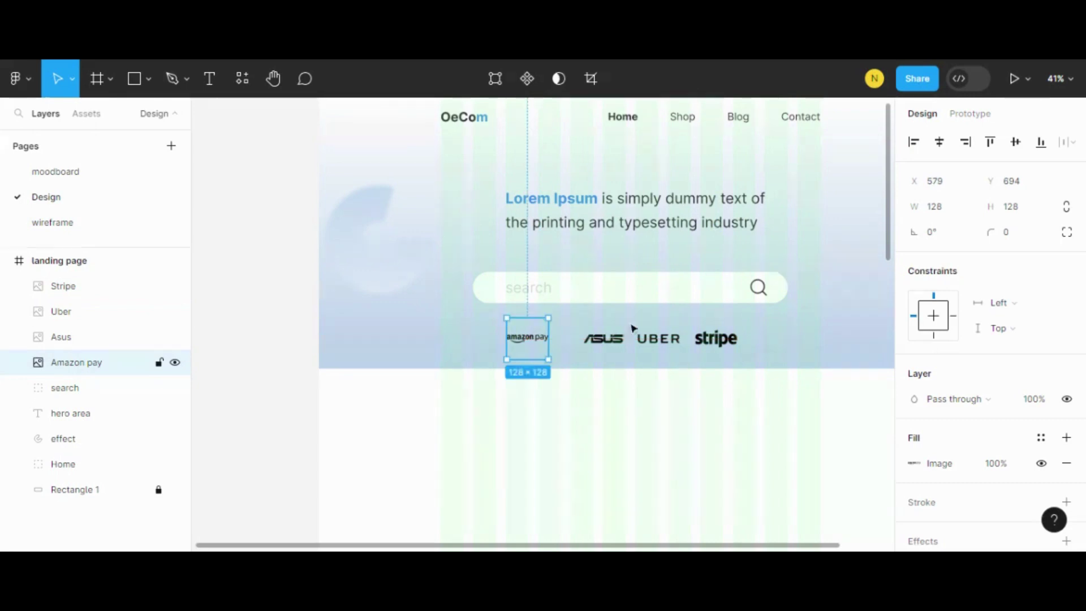
pyautogui.click(659, 350)
pyautogui.moveTo(658, 350); pyautogui.dragTo(668, 350)
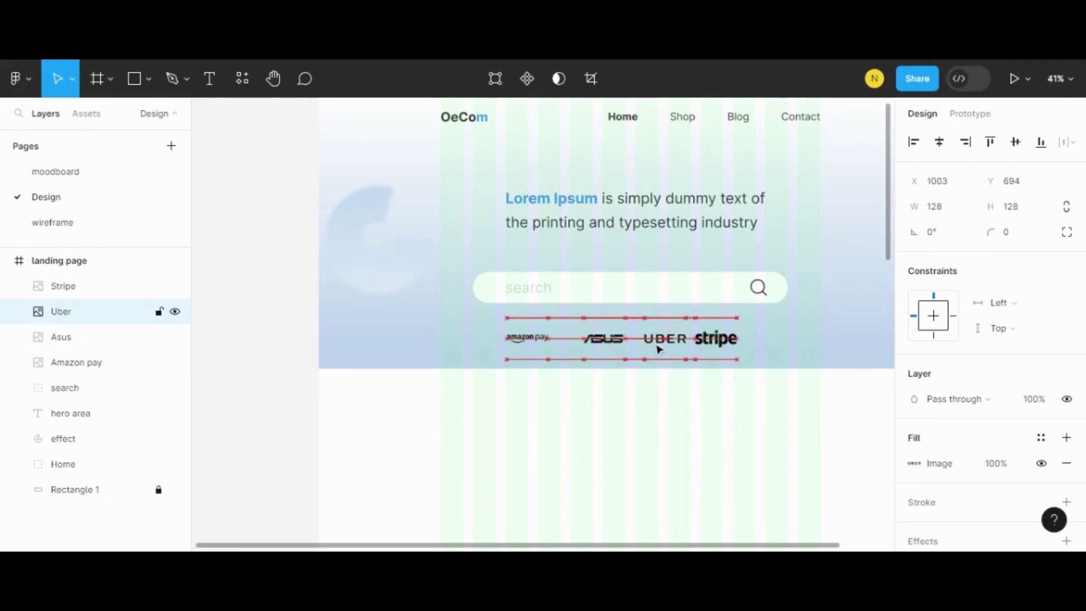
pyautogui.click(716, 347)
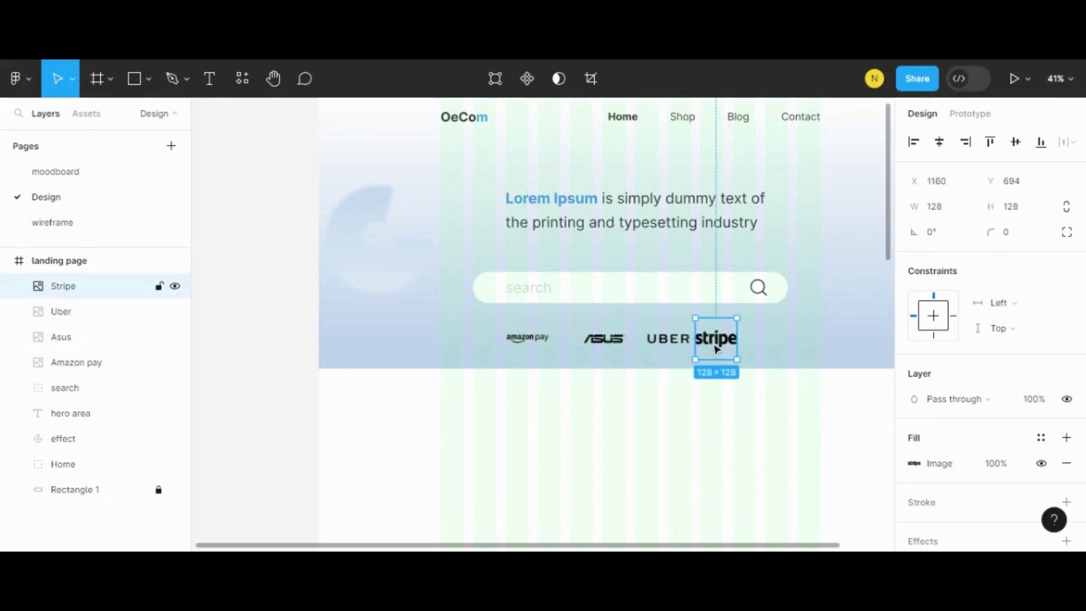
pyautogui.moveTo(716, 348); pyautogui.dragTo(742, 349)
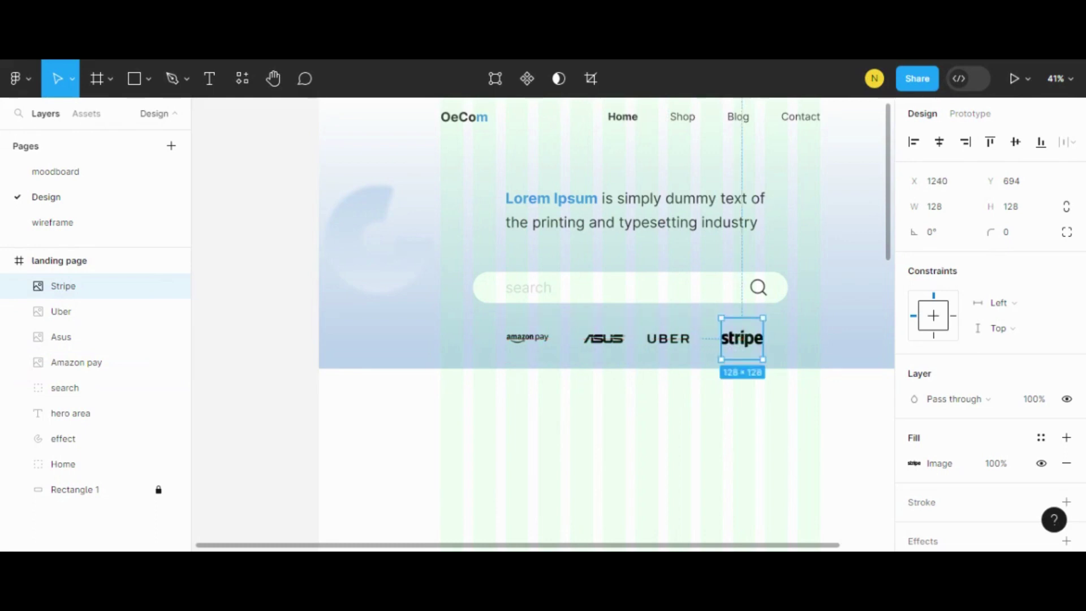
# Step: Nudge Uber right and Asus left, settling Asus X 796, Uber X 1023, Stripe X 1240
pyautogui.click(664, 345)
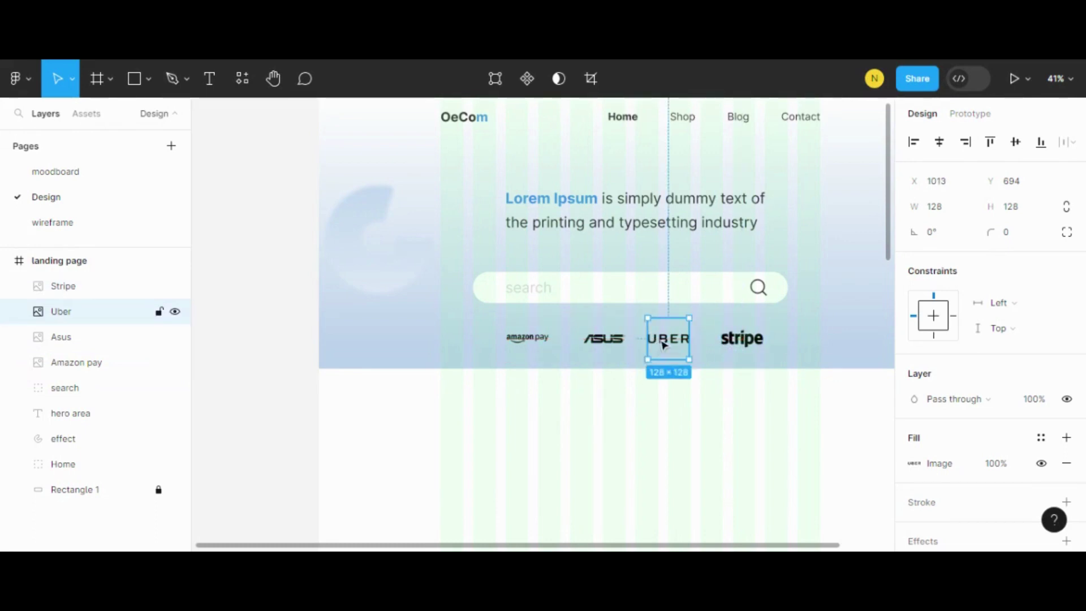
pyautogui.hotkey('shift', 'Right')
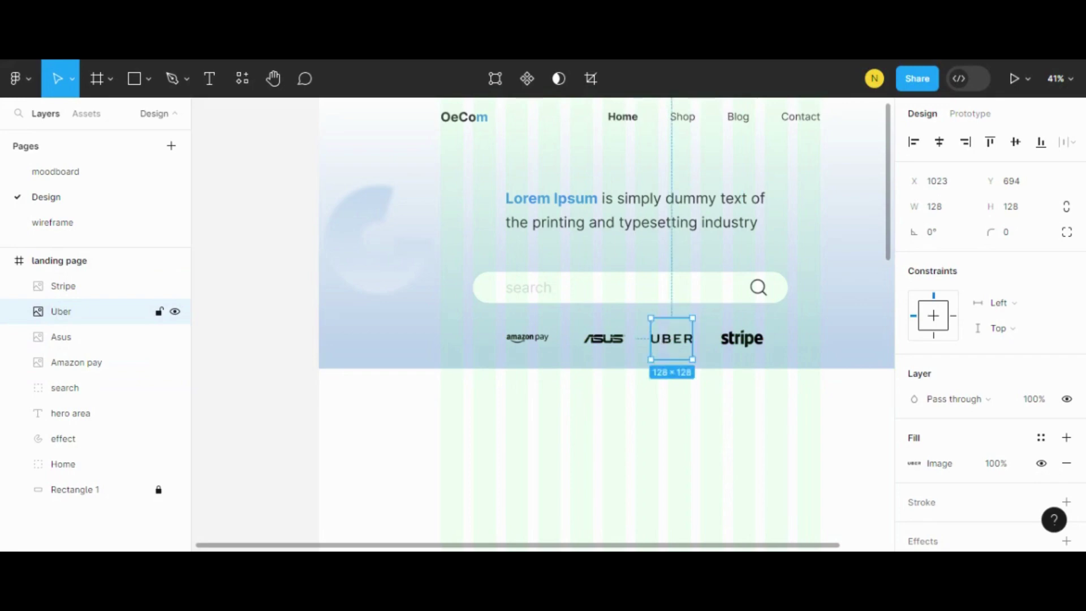
pyautogui.click(611, 341)
pyautogui.hotkey('shift', 'Left')
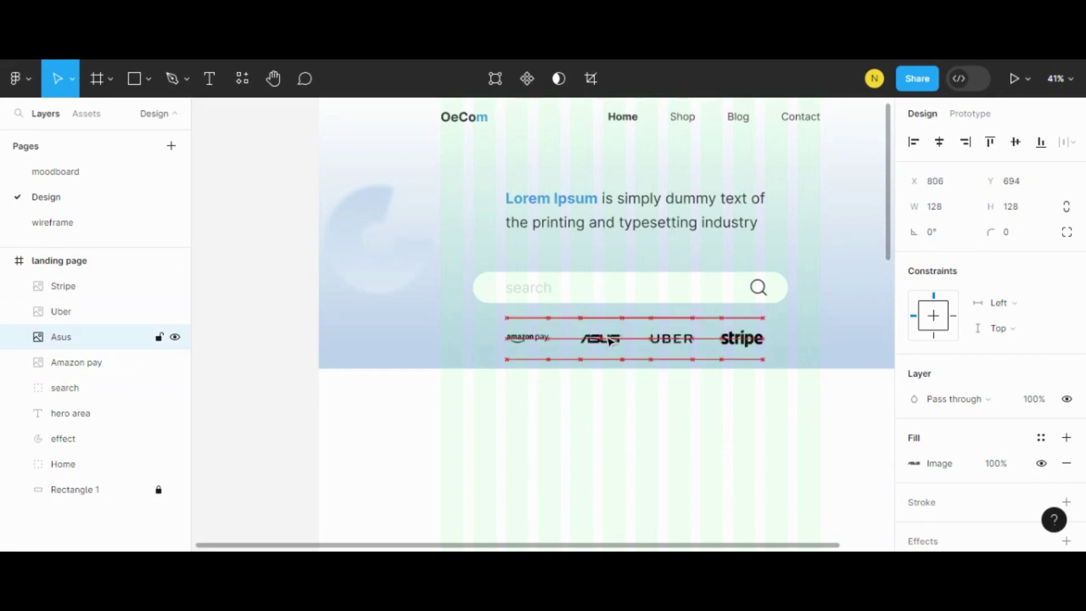
pyautogui.hotkey('shift', 'Left')
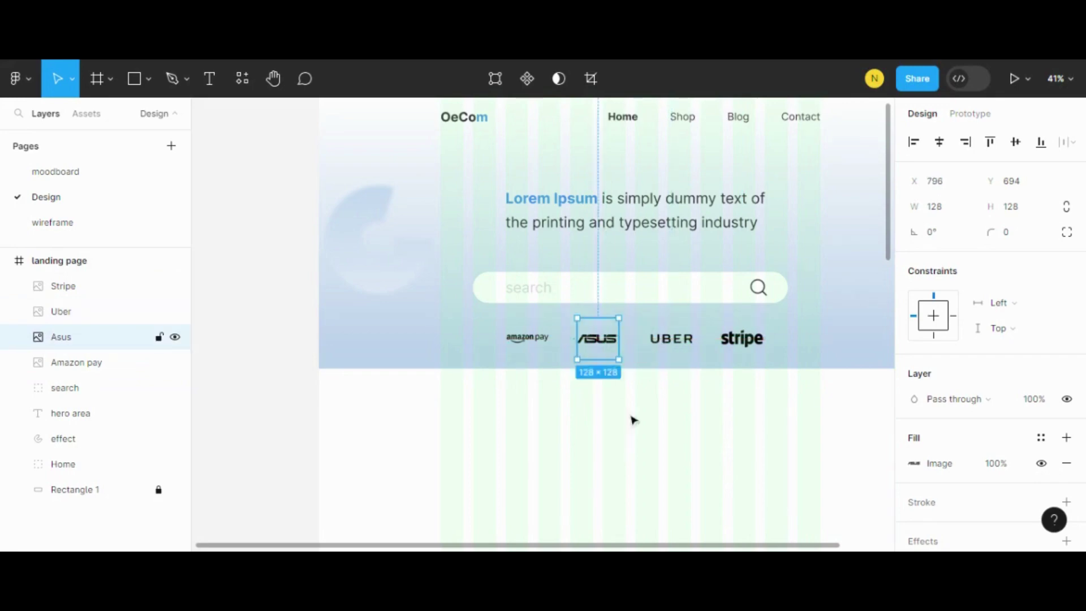
pyautogui.click(647, 451)
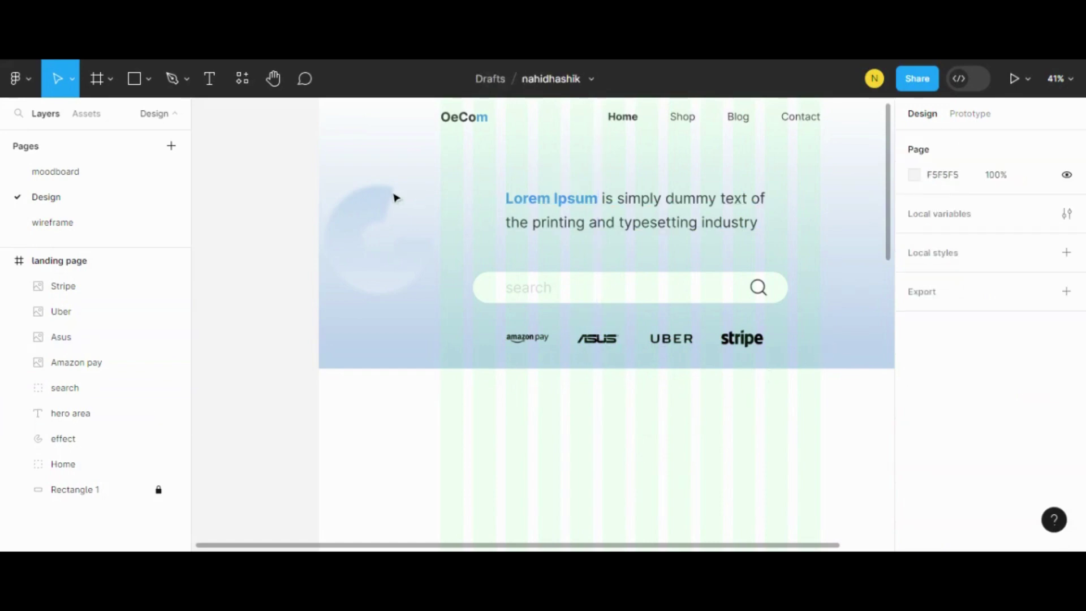
pyautogui.scroll(2, 379, 164)
pyautogui.click(363, 149)
pyautogui.scroll(-1, 710, 310)
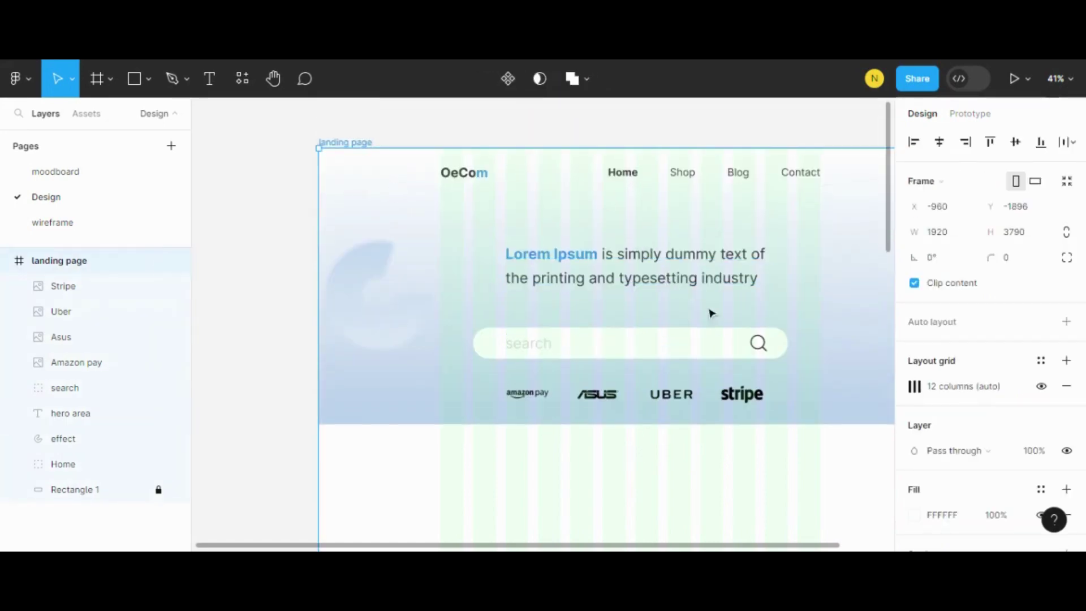
pyautogui.click(1067, 451)
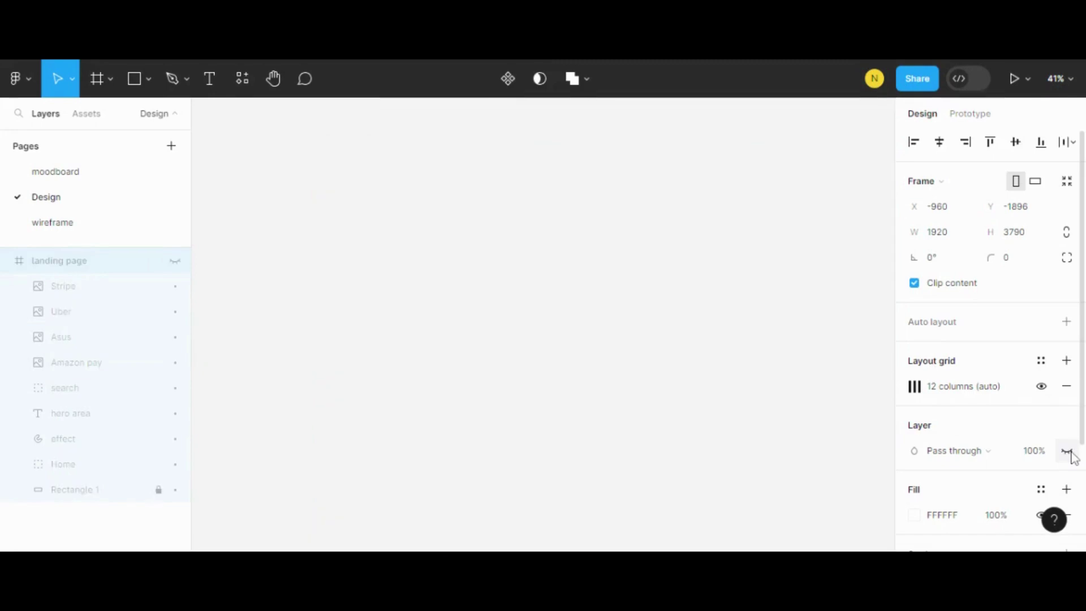
pyautogui.click(1067, 451)
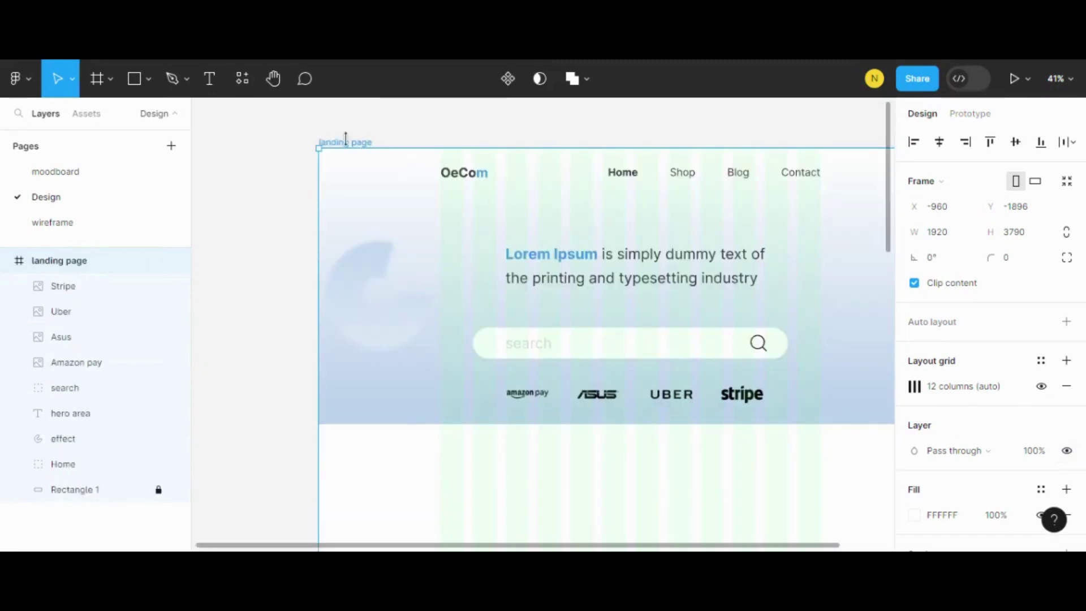
pyautogui.moveTo(344, 143)
pyautogui.click(381, 182)
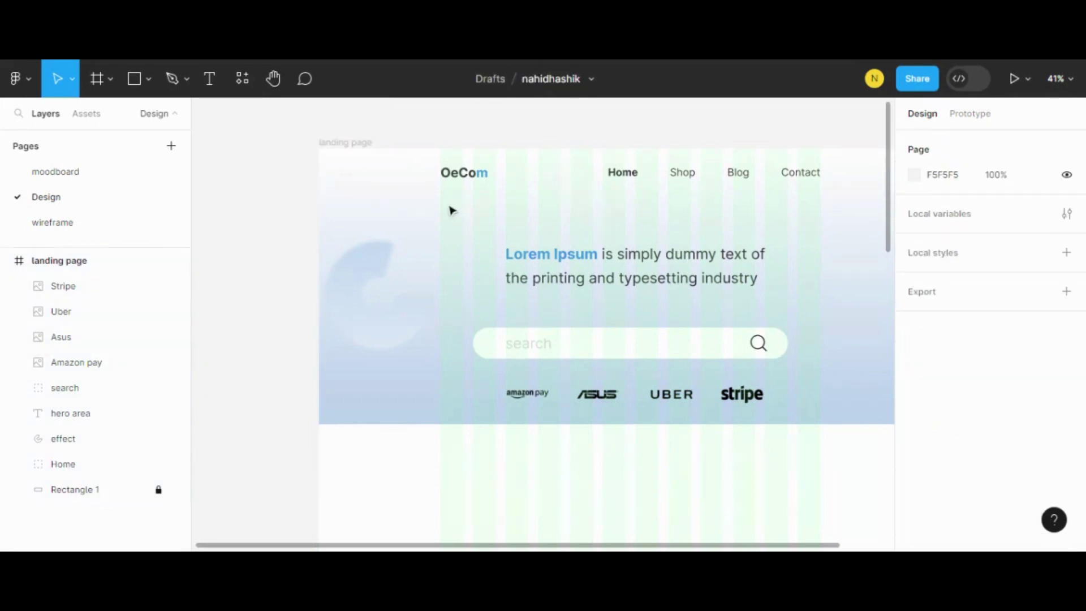
pyautogui.click(358, 143)
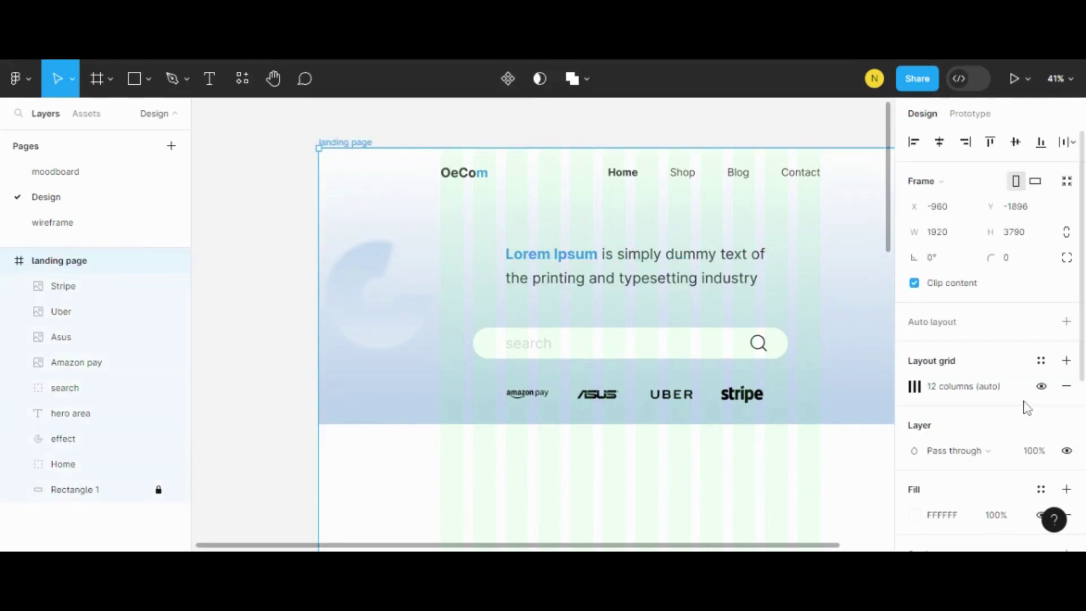
pyautogui.click(1041, 387)
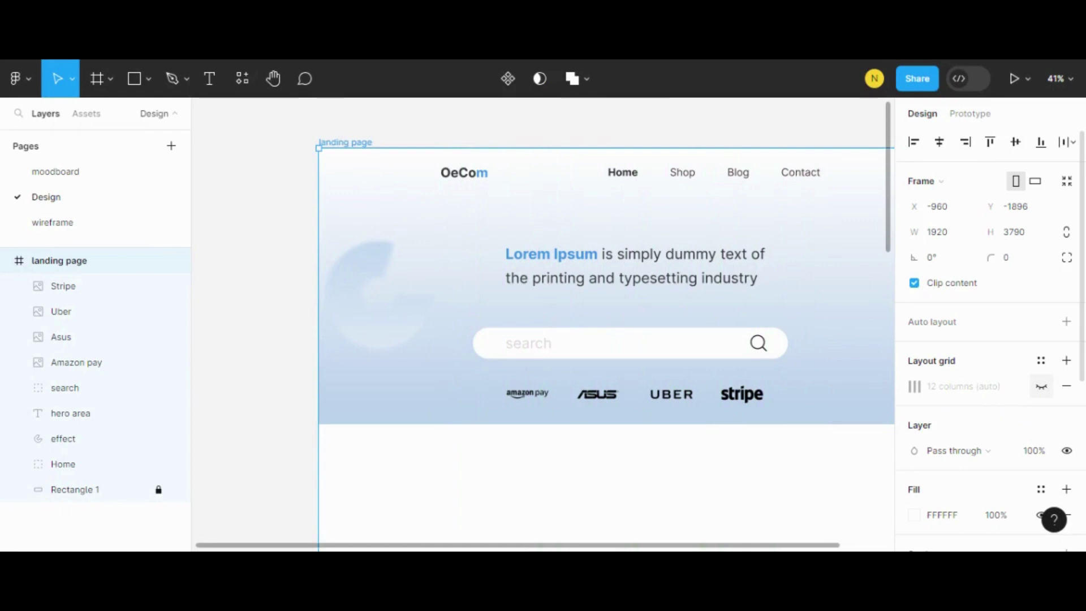
pyautogui.click(1041, 387)
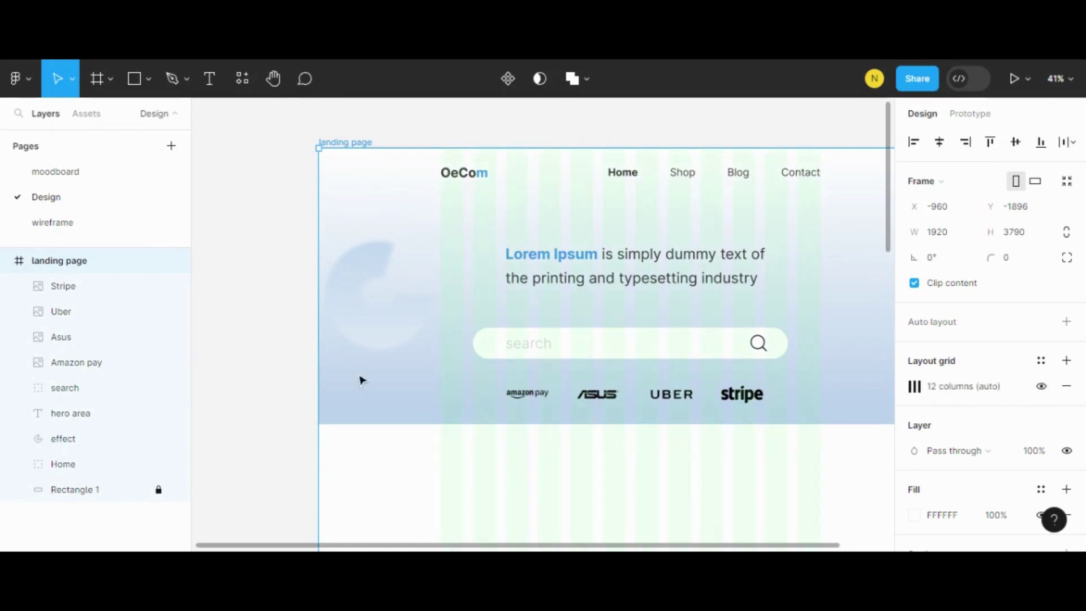
pyautogui.click(146, 80)
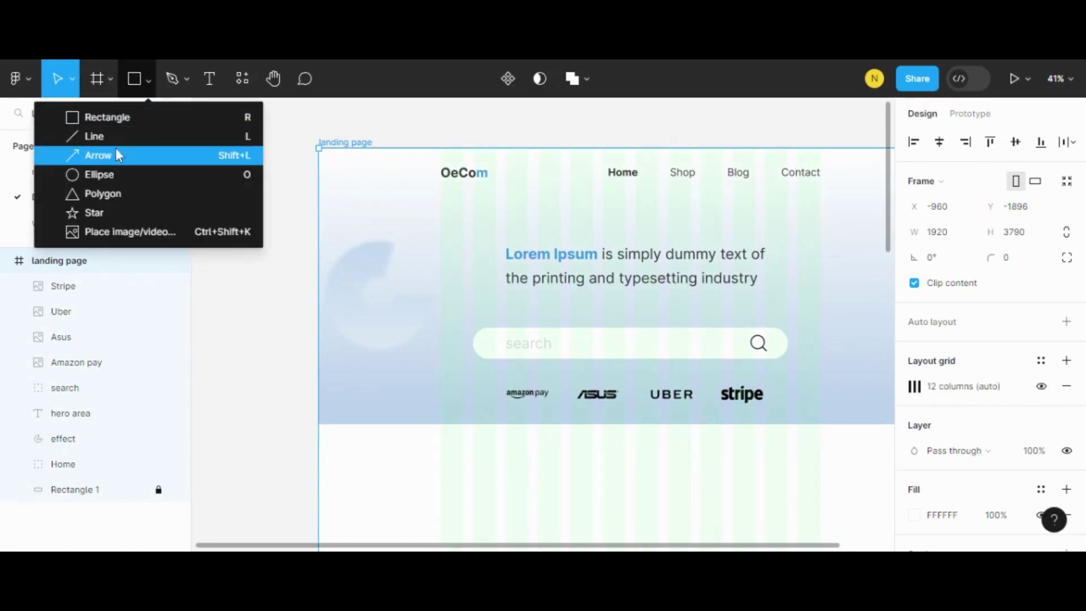
# Step: Draw a small ellipse and move it to the hero's lower left
pyautogui.click(107, 173)
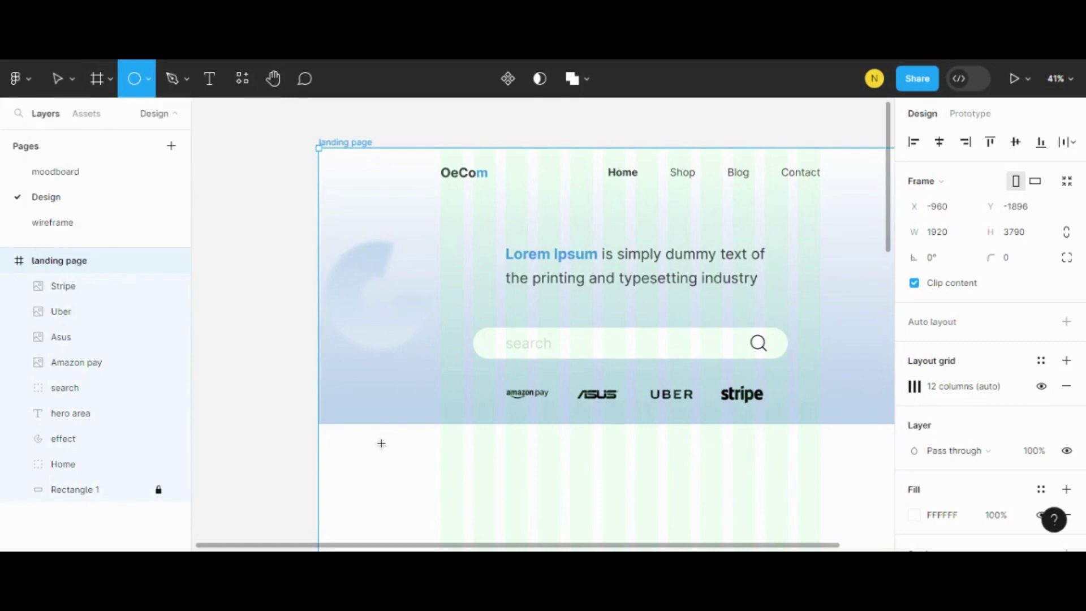
pyautogui.moveTo(382, 444); pyautogui.dragTo(399, 461)
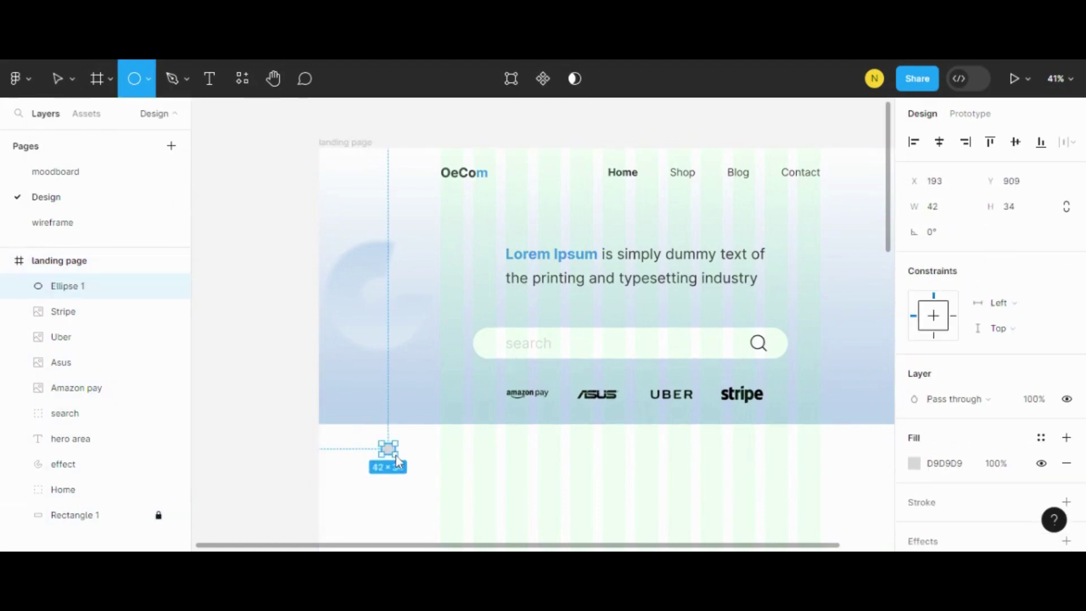
pyautogui.press('v')
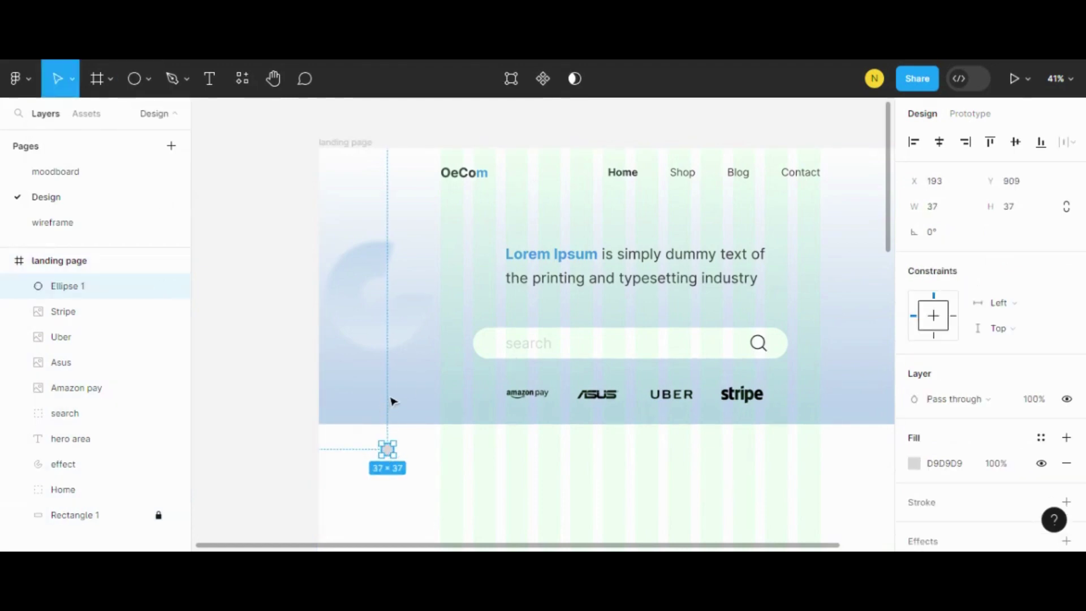
pyautogui.click(394, 400)
pyautogui.click(388, 450)
pyautogui.moveTo(388, 449)
pyautogui.mouseDown()
pyautogui.moveTo(373, 263)
pyautogui.moveTo(347, 399)
pyautogui.mouseUp()
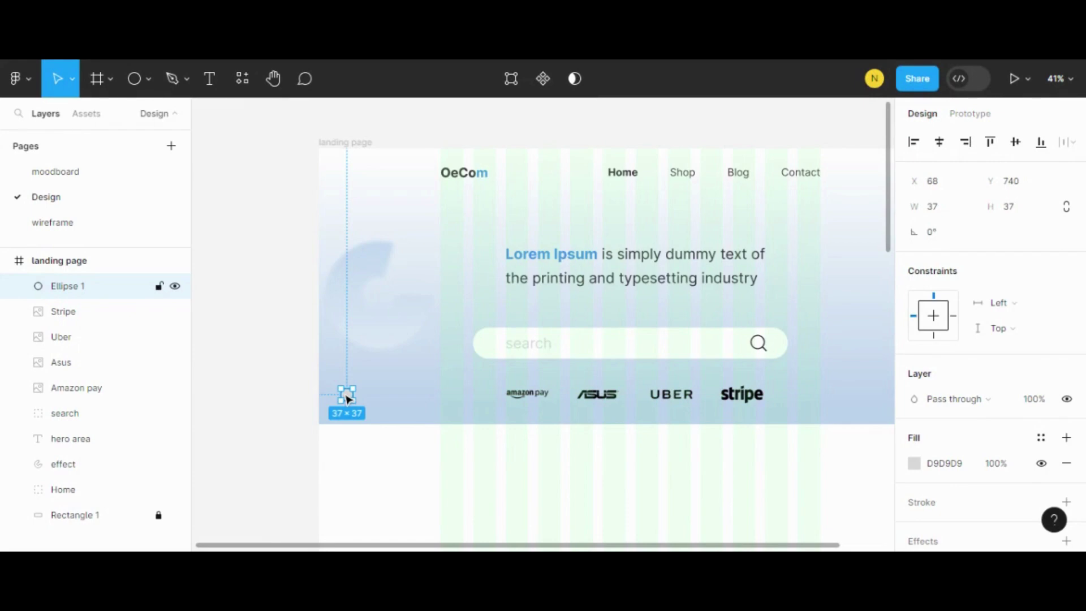
# Step: Undo trial duplicates, make the circle 37×37, and move it below the hero to X 193, Y 909
pyautogui.moveTo(348, 398); pyautogui.dragTo(368, 400)
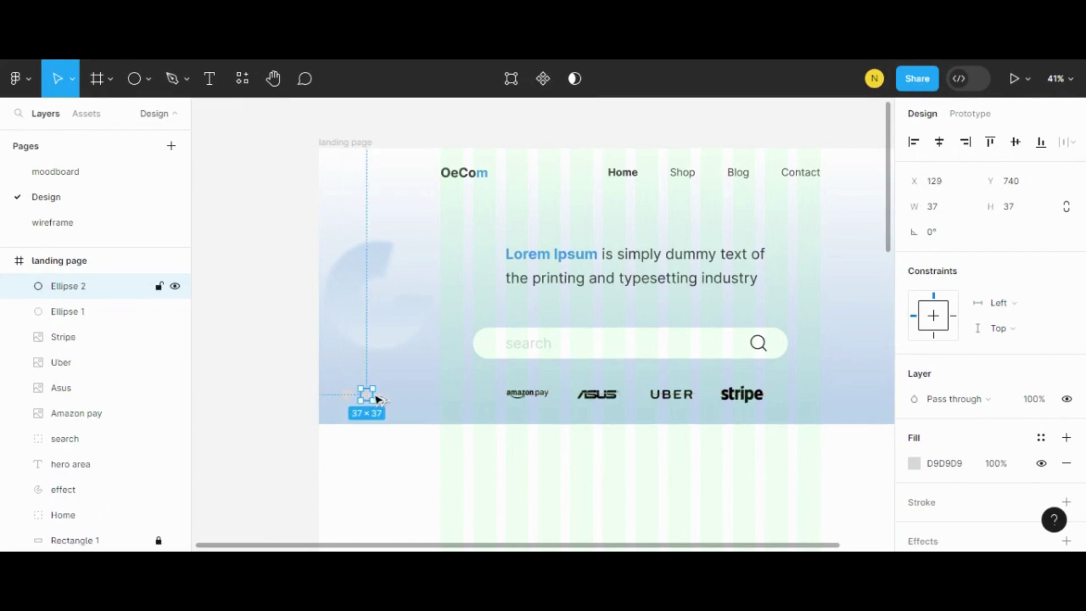
pyautogui.hotkey('ctrl', 'd')
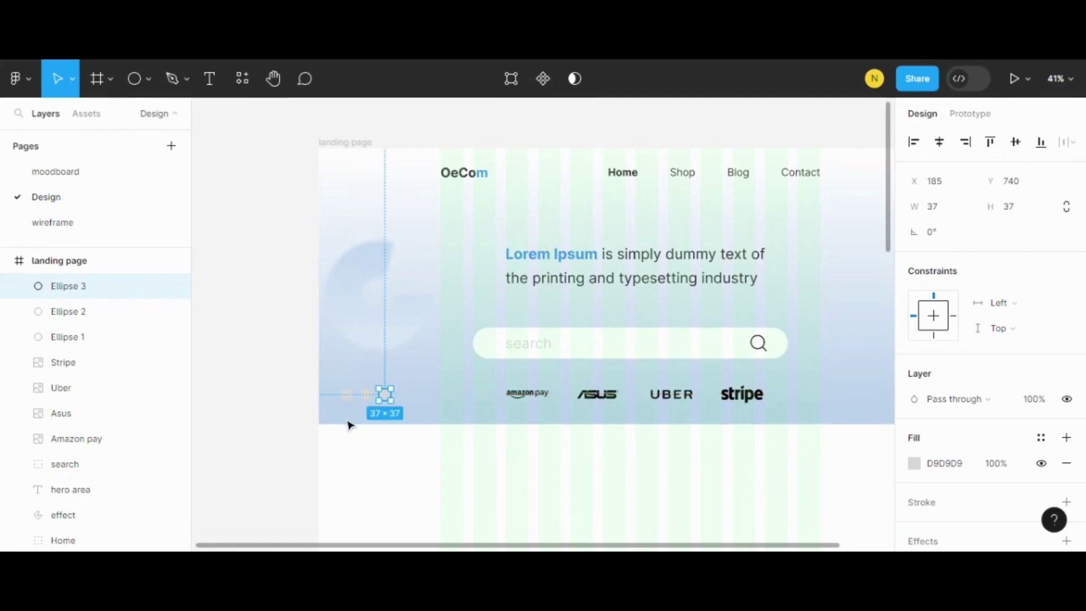
pyautogui.hotkey('ctrl', 'z')
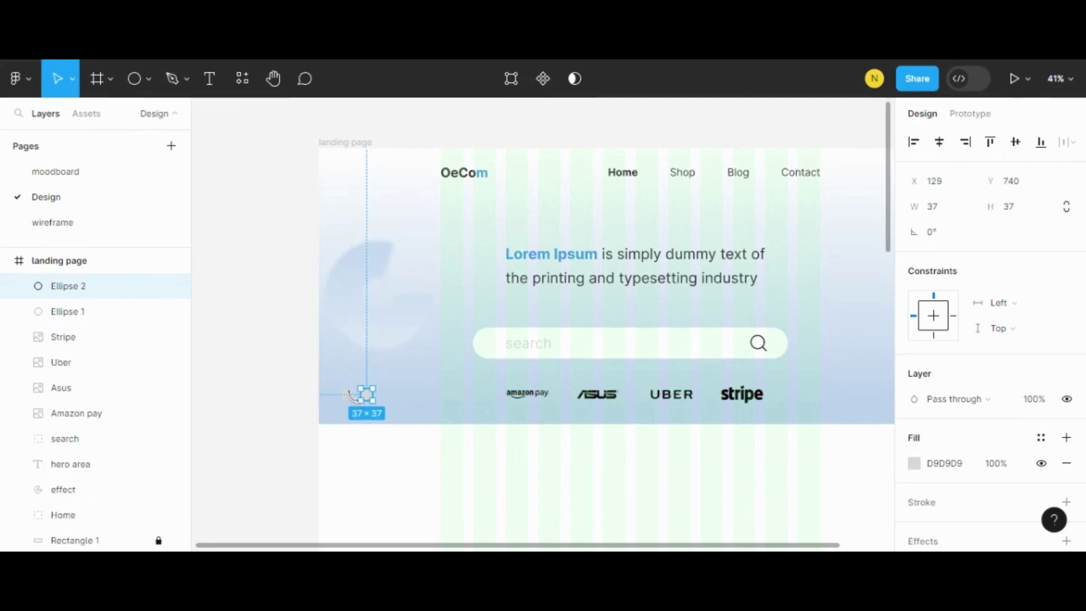
pyautogui.hotkey('ctrl', 'z')
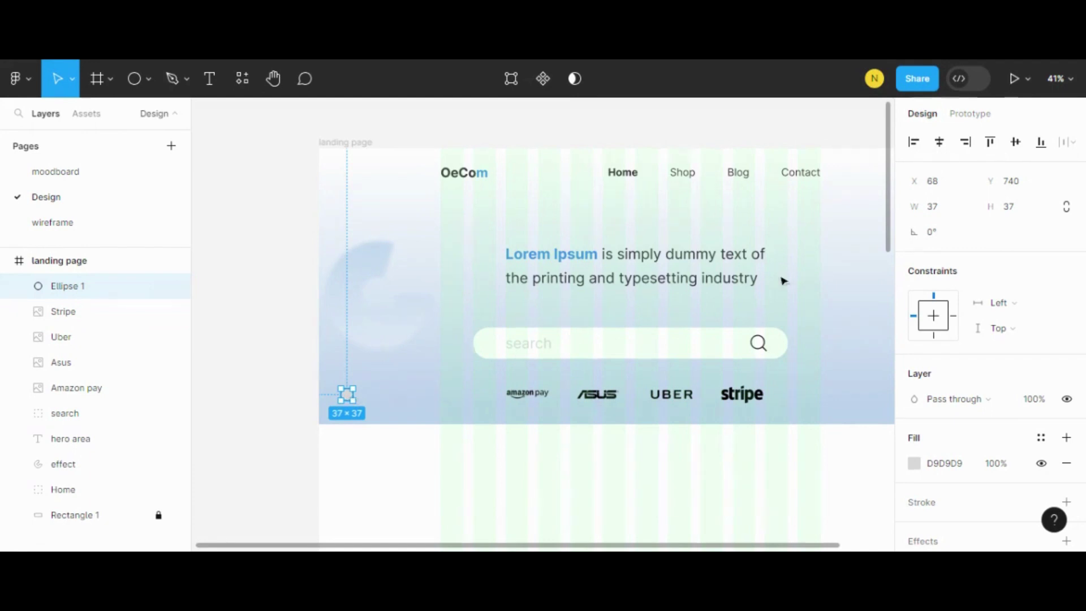
pyautogui.click(1021, 216)
pyautogui.write('25')
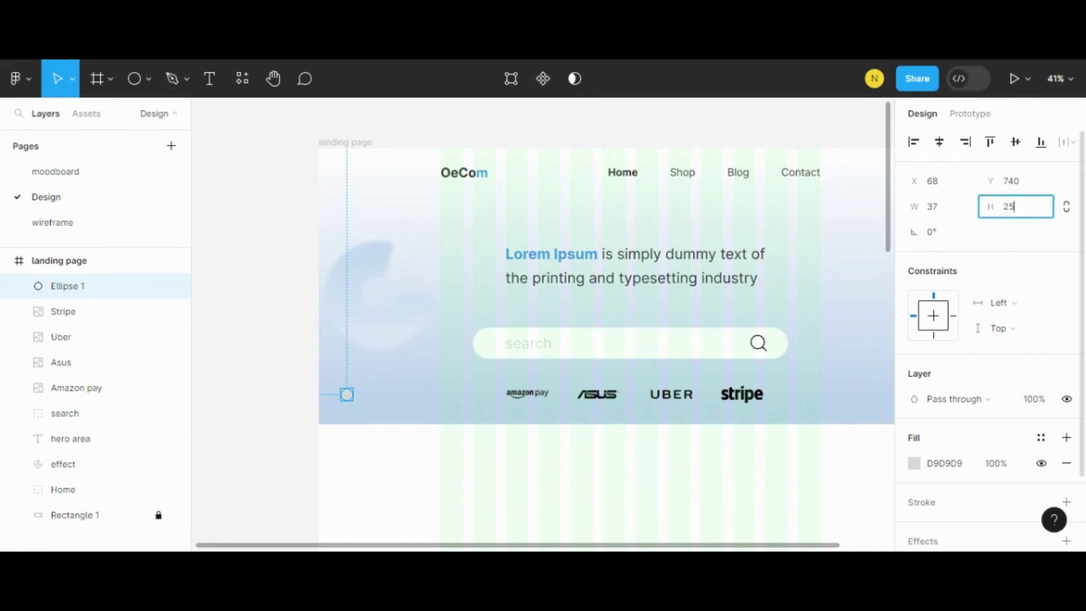
pyautogui.press('Return')
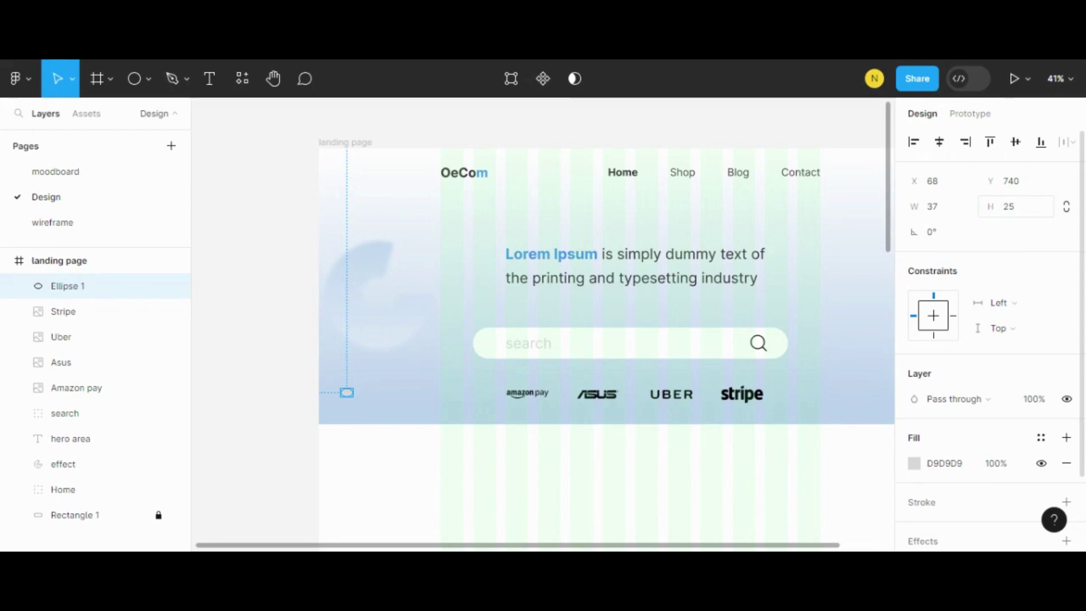
pyautogui.moveTo(347, 394); pyautogui.dragTo(388, 449)
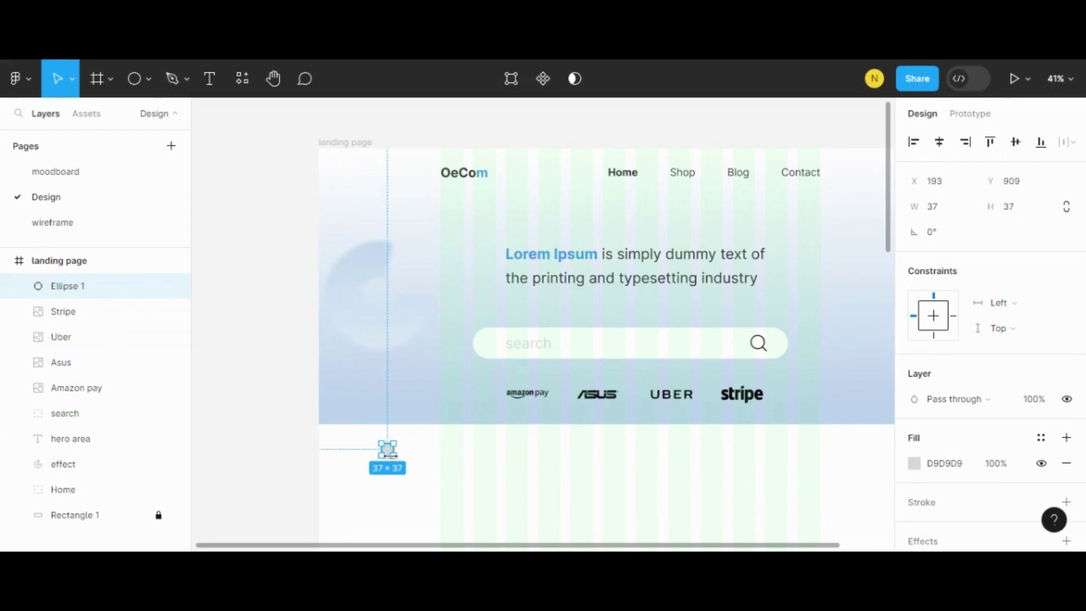
# Step: Resize the small circle and try placing it under the ASUS logo
pyautogui.moveTo(395, 438); pyautogui.dragTo(395, 443)
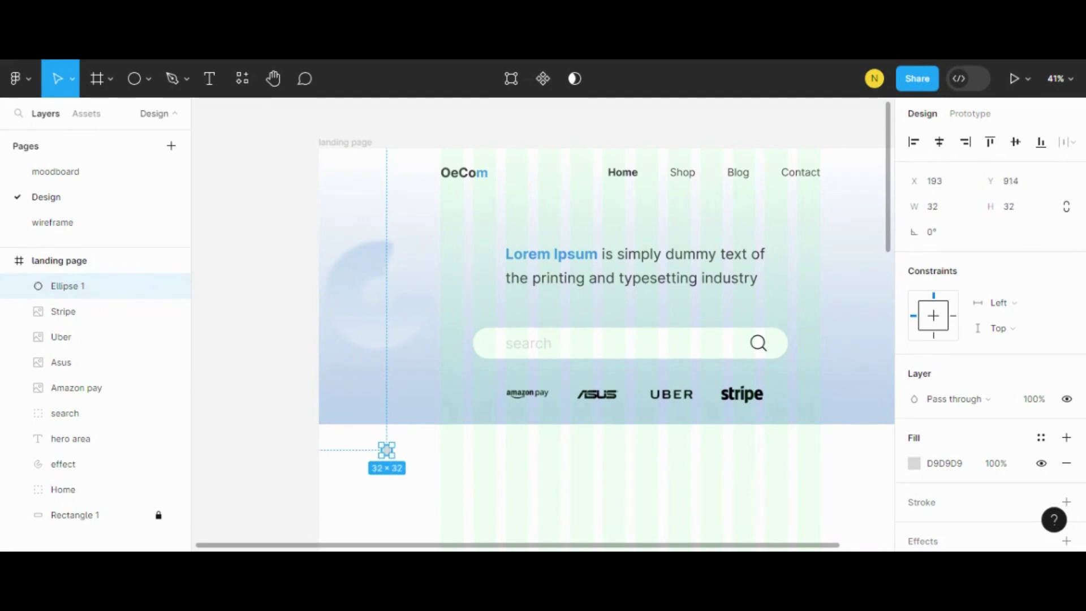
pyautogui.click(404, 472)
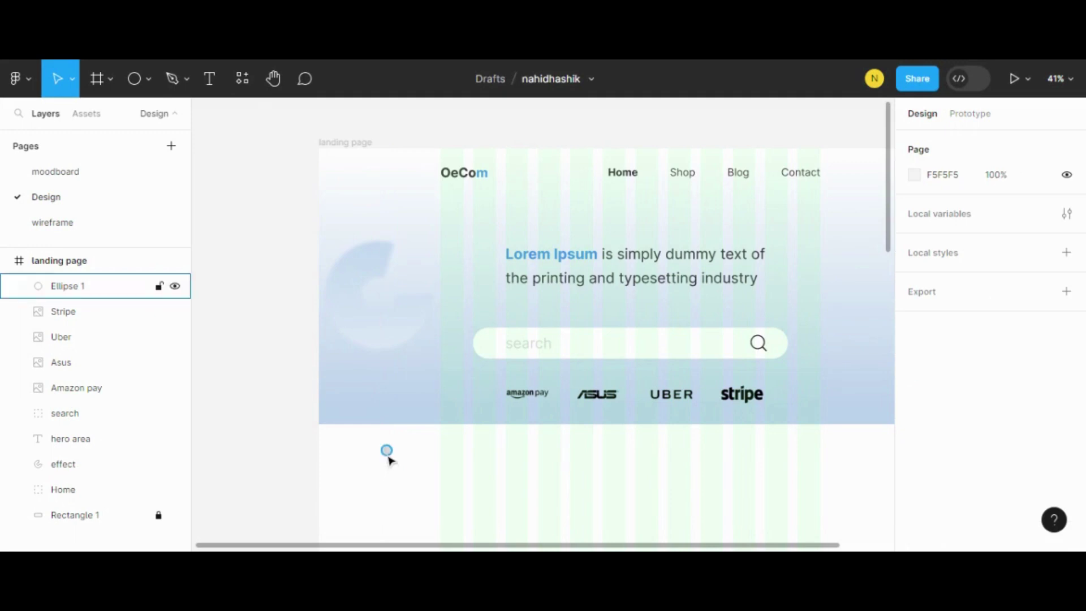
pyautogui.click(387, 450)
pyautogui.moveTo(387, 450)
pyautogui.mouseDown()
pyautogui.moveTo(586, 418)
pyautogui.moveTo(386, 480)
pyautogui.mouseUp()
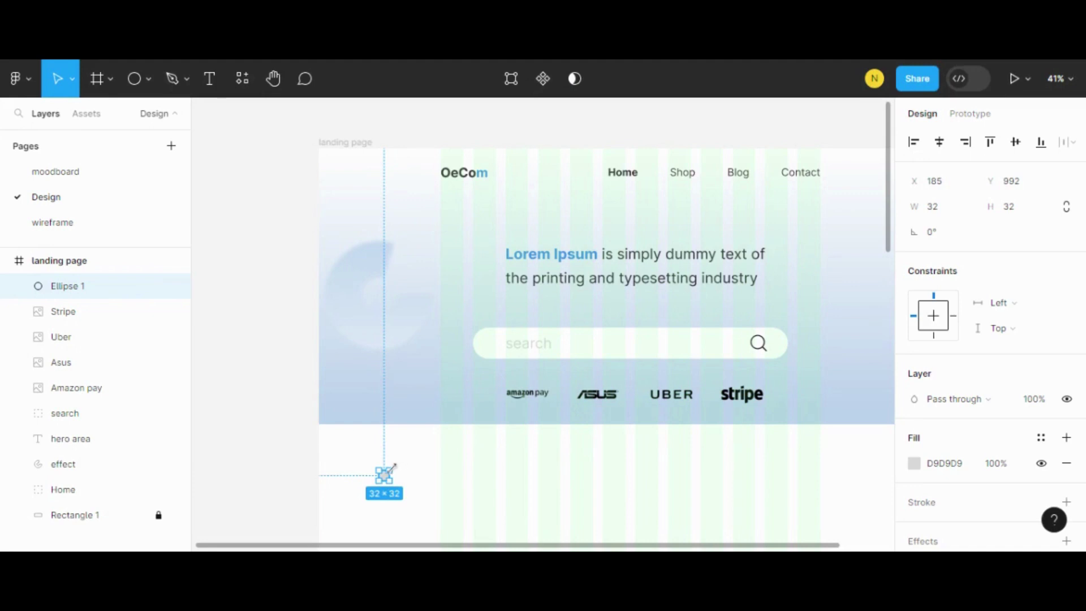
pyautogui.moveTo(392, 466); pyautogui.dragTo(385, 475)
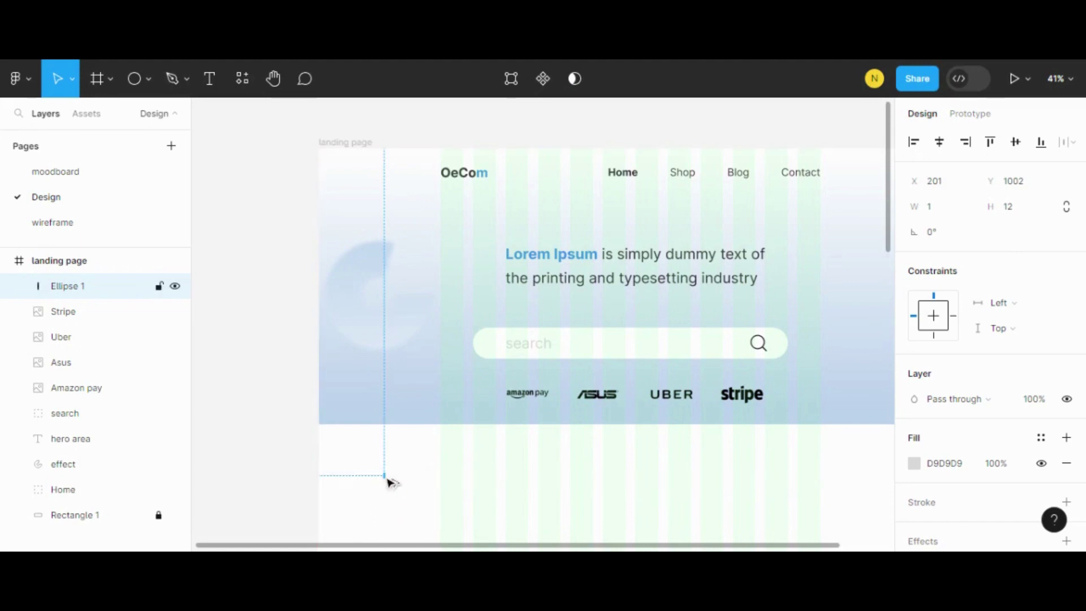
pyautogui.moveTo(390, 482); pyautogui.dragTo(394, 470)
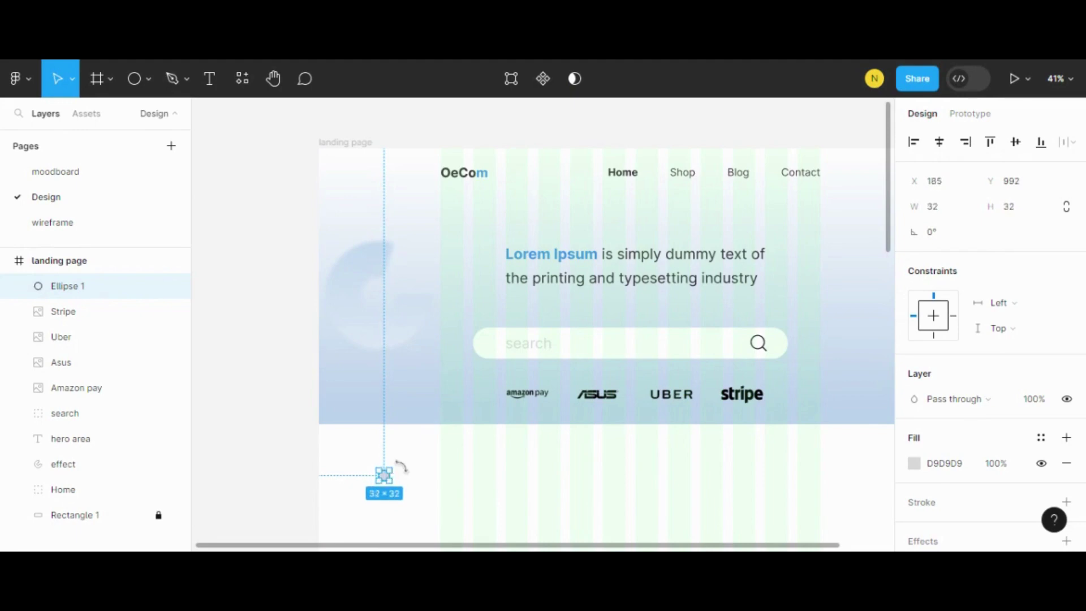
# Step: Shrink the circle to a 24×26 dot and reposition it below the logo row
pyautogui.click(403, 461)
pyautogui.click(385, 476)
pyautogui.moveTo(395, 467); pyautogui.dragTo(391, 469)
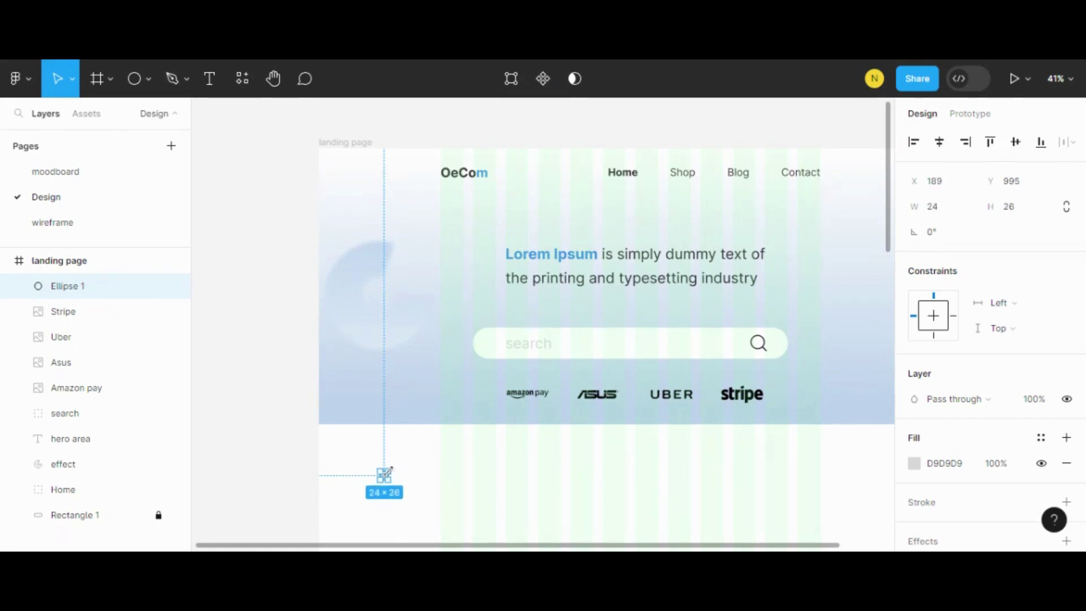
pyautogui.click(406, 463)
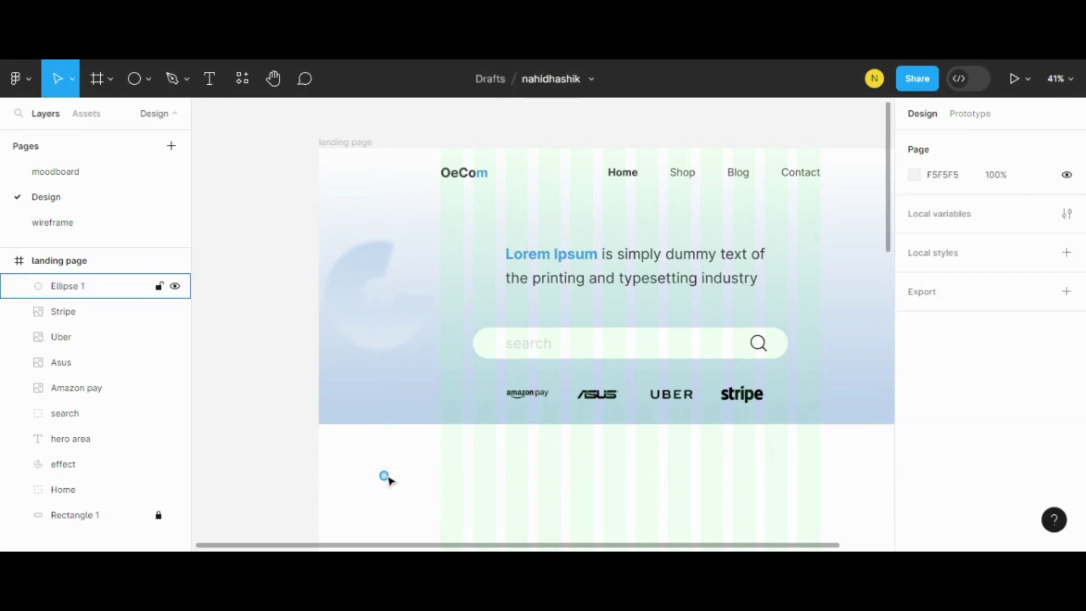
pyautogui.moveTo(389, 479); pyautogui.dragTo(591, 420)
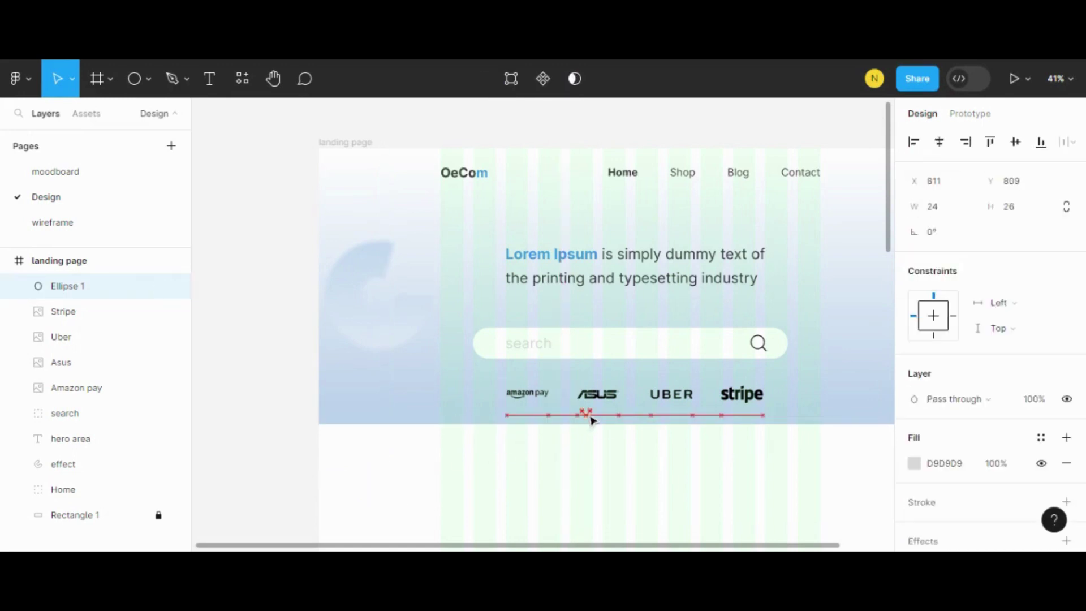
pyautogui.click(630, 419)
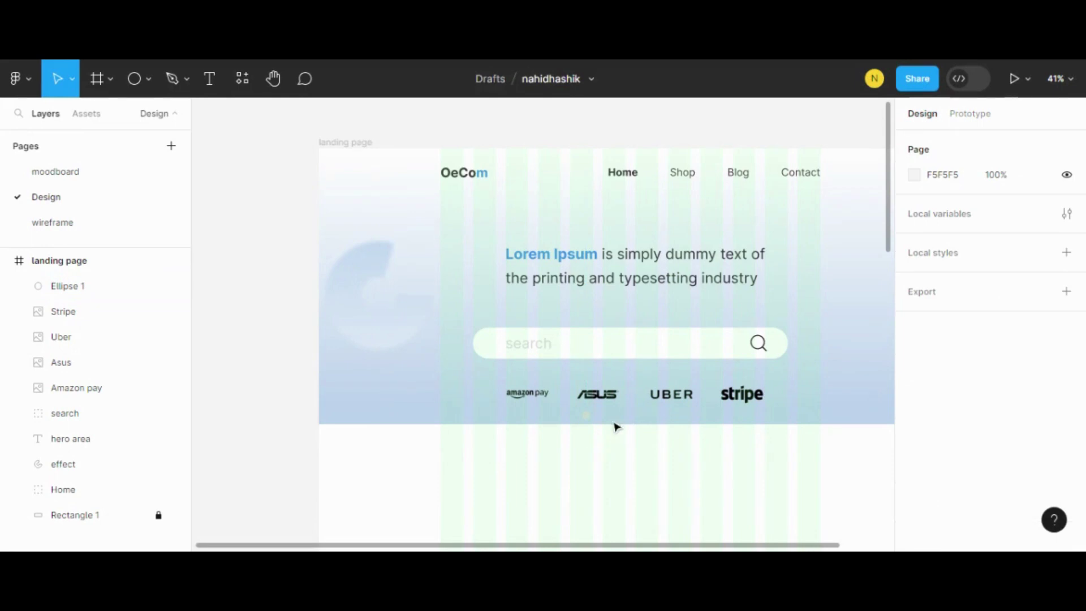
pyautogui.click(586, 417)
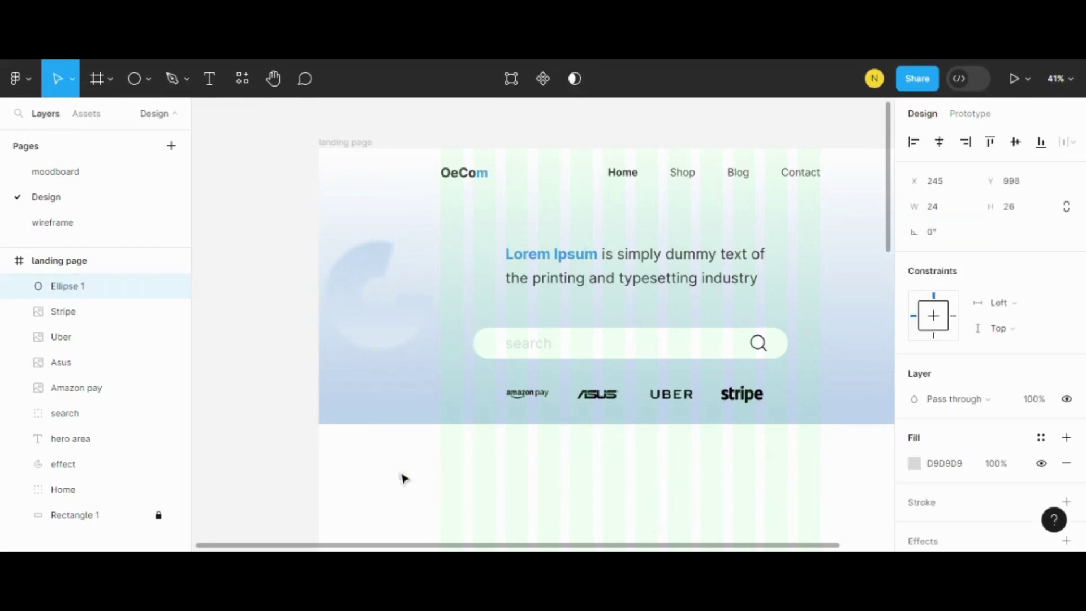
# Step: Alt-duplicate the 24×26 dot into three dots at Y 1015, X 173, 224 and 275
pyautogui.moveTo(403, 478)
pyautogui.mouseDown()
pyautogui.moveTo(380, 483)
pyautogui.moveTo(411, 483)
pyautogui.mouseUp()
pyautogui.press('alt')
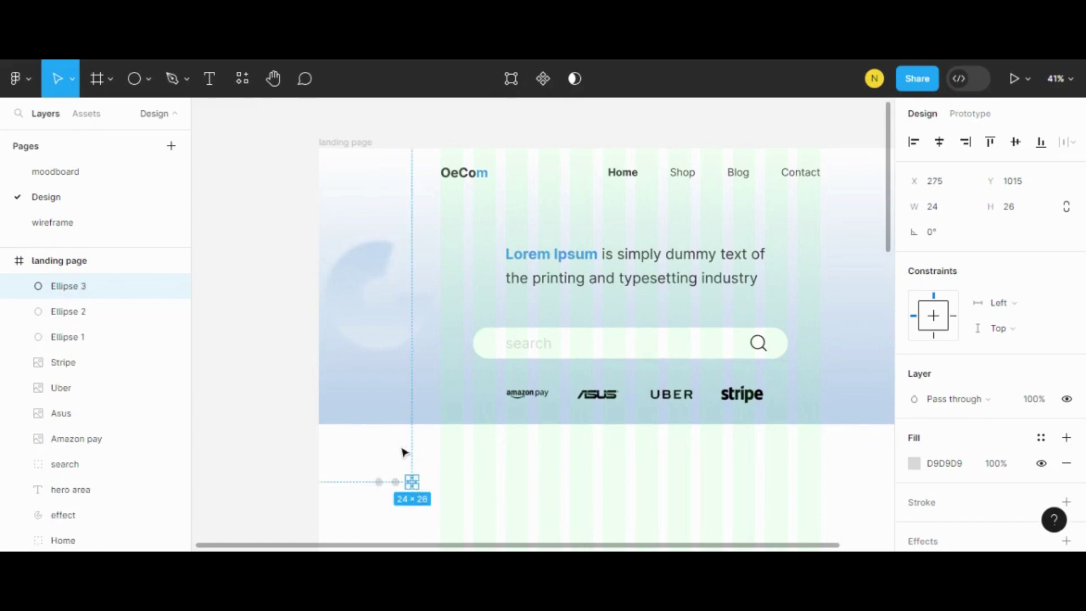
pyautogui.click(404, 484)
pyautogui.click(396, 484)
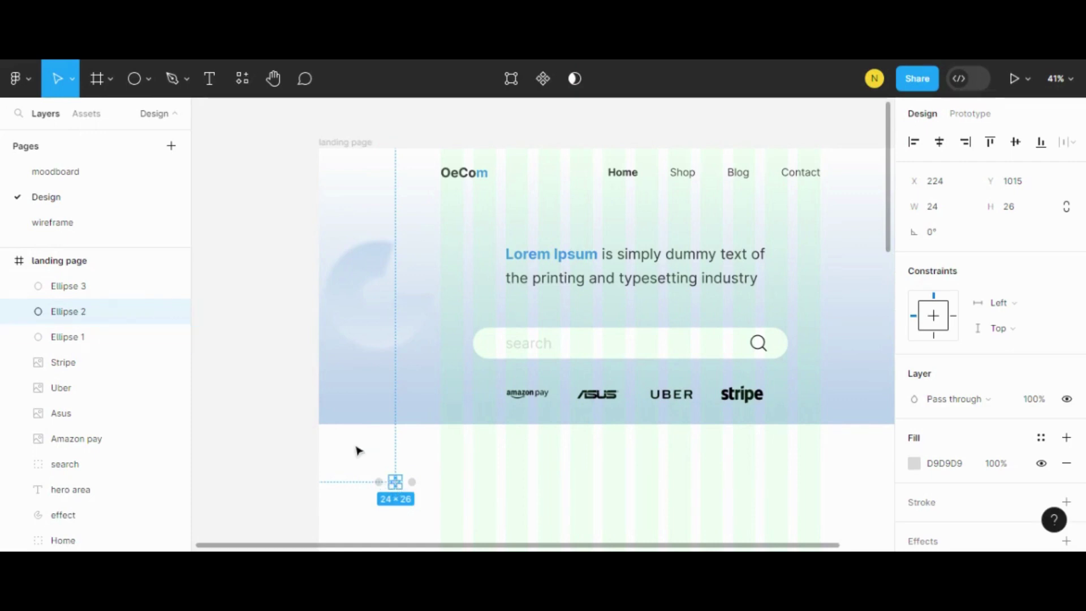
pyautogui.click(359, 478)
pyautogui.click(378, 484)
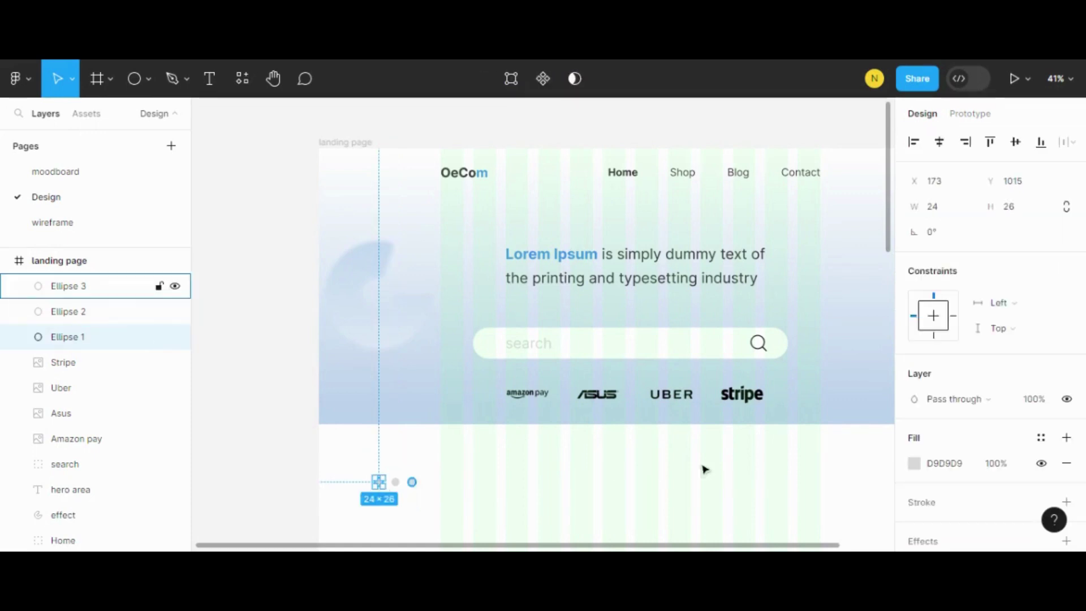
# Step: Give Ellipse 1 a dark maroon 630A0A fill
pyautogui.click(914, 463)
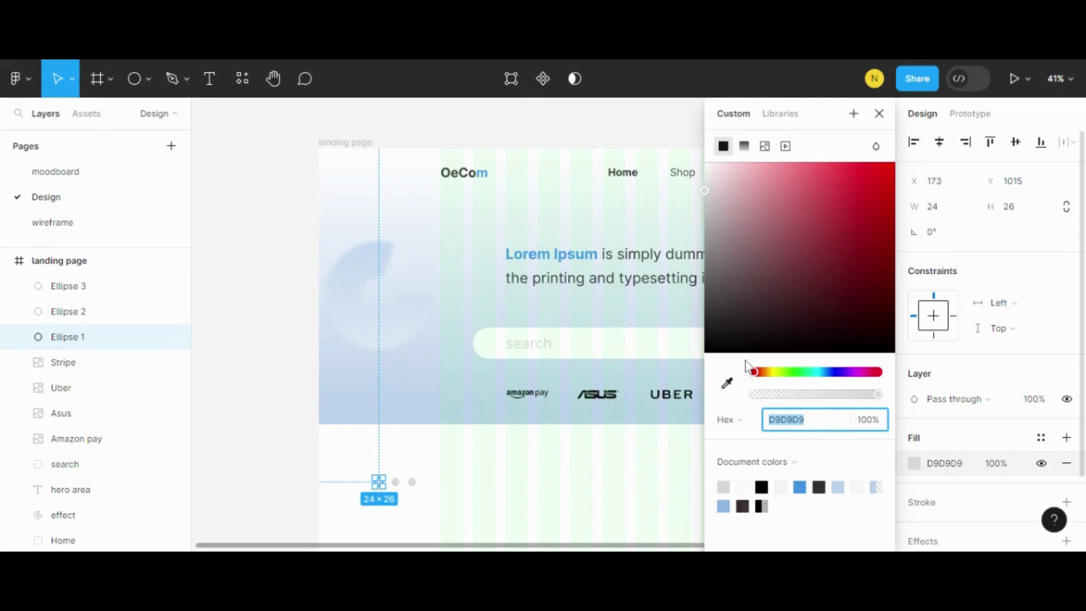
pyautogui.click(830, 334)
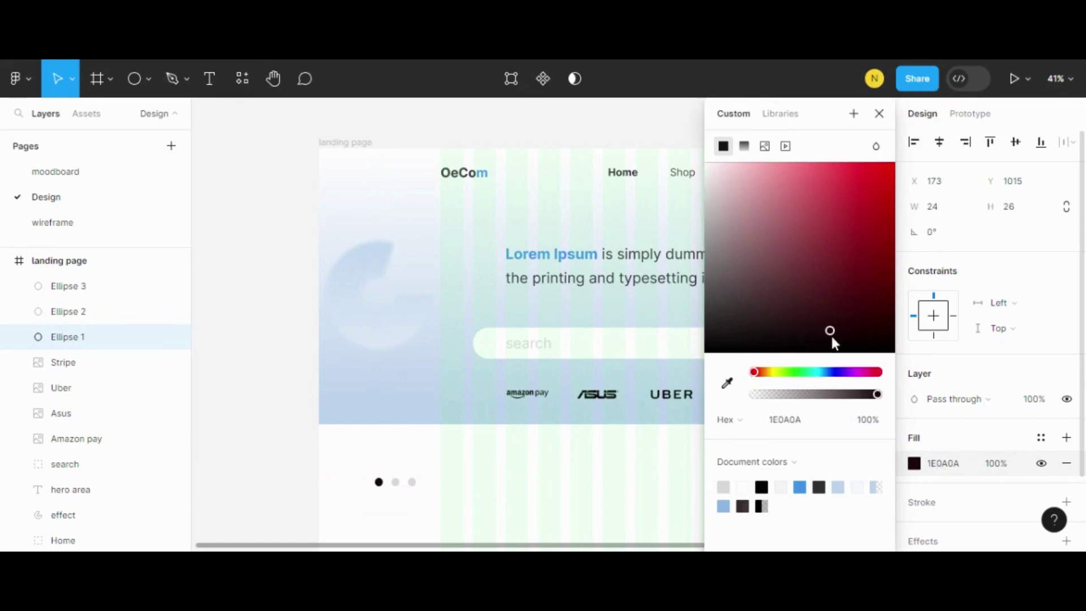
pyautogui.click(791, 313)
pyautogui.click(739, 261)
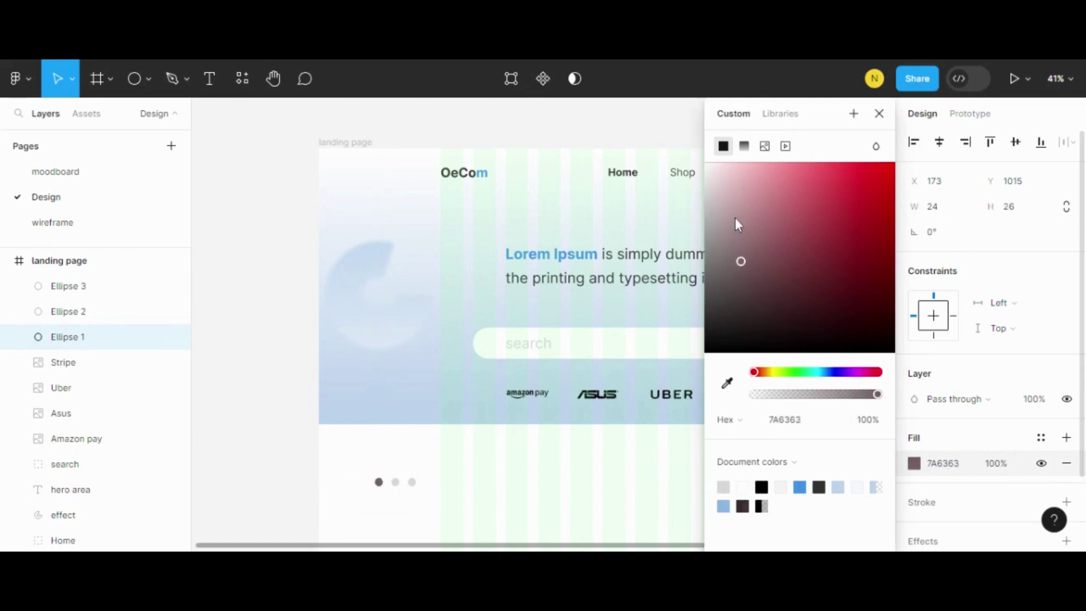
pyautogui.click(733, 212)
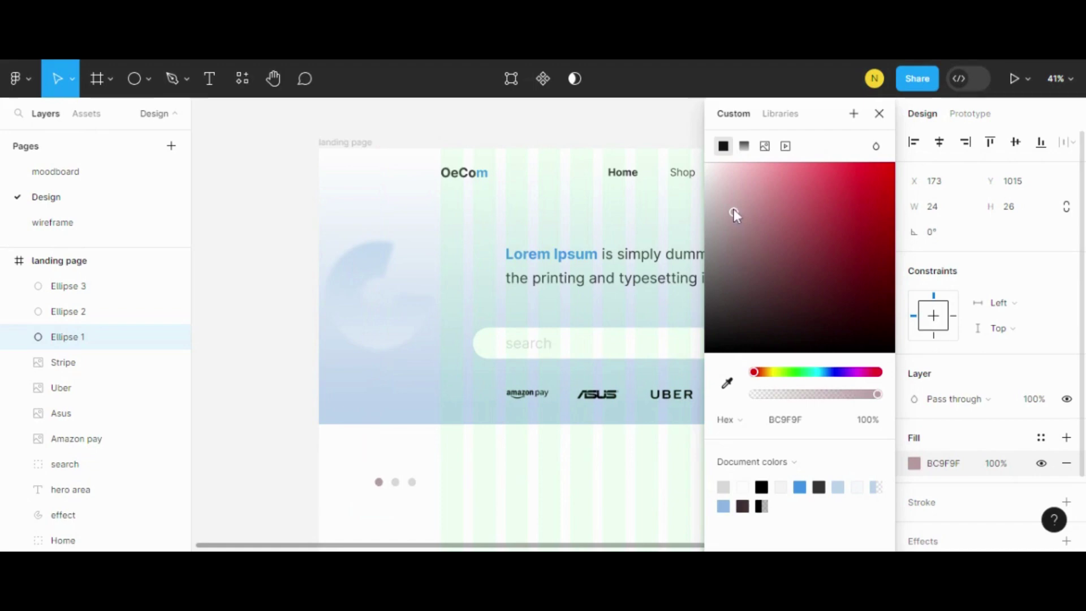
pyautogui.click(716, 305)
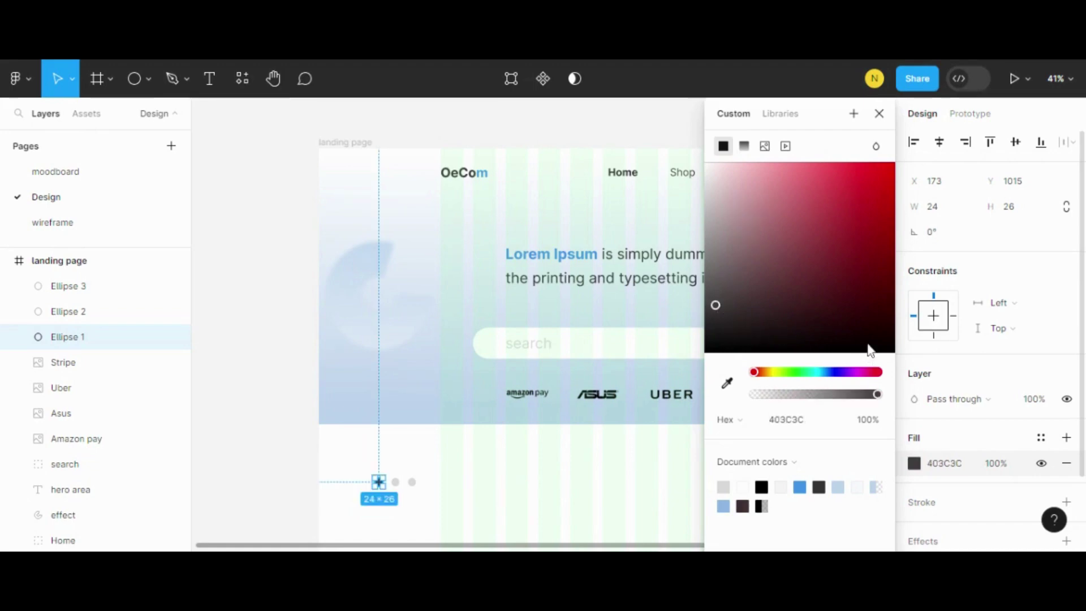
pyautogui.moveTo(866, 334)
pyautogui.mouseDown()
pyautogui.moveTo(881, 321)
pyautogui.moveTo(877, 285)
pyautogui.mouseUp()
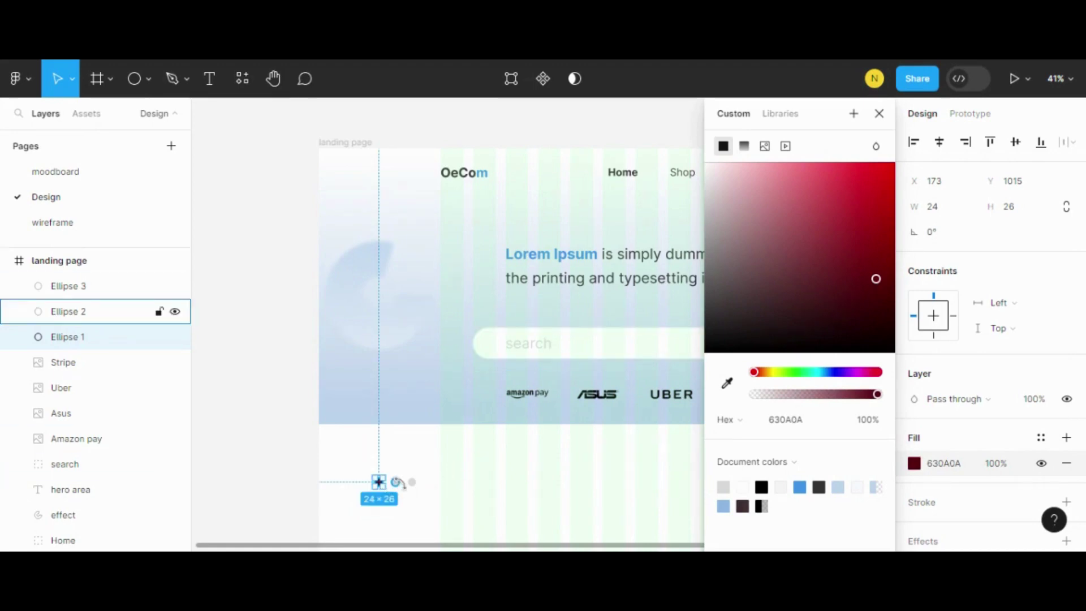
pyautogui.click(410, 516)
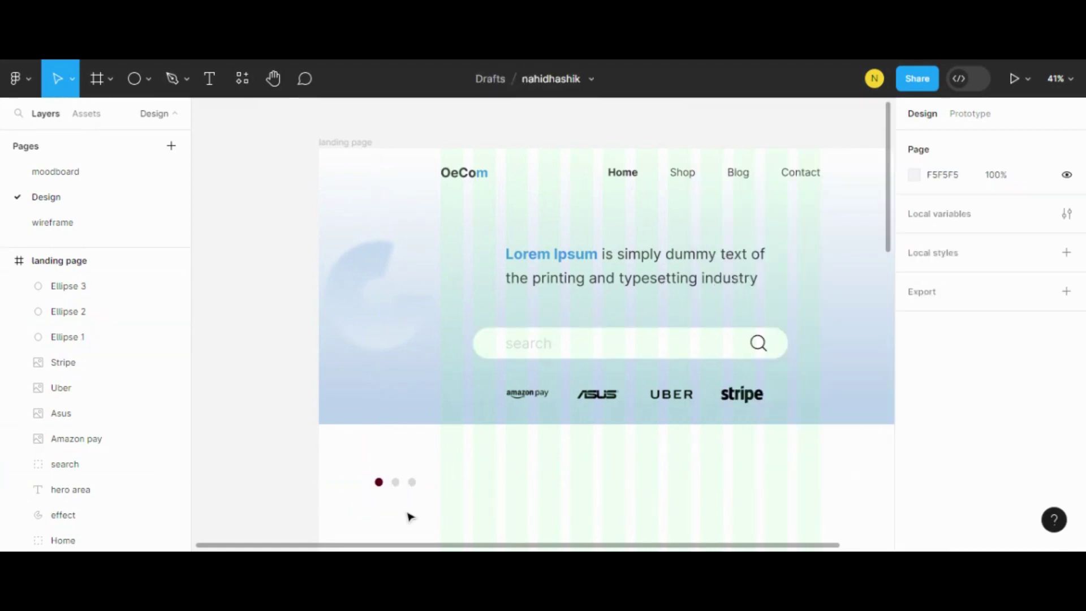
pyautogui.click(396, 484)
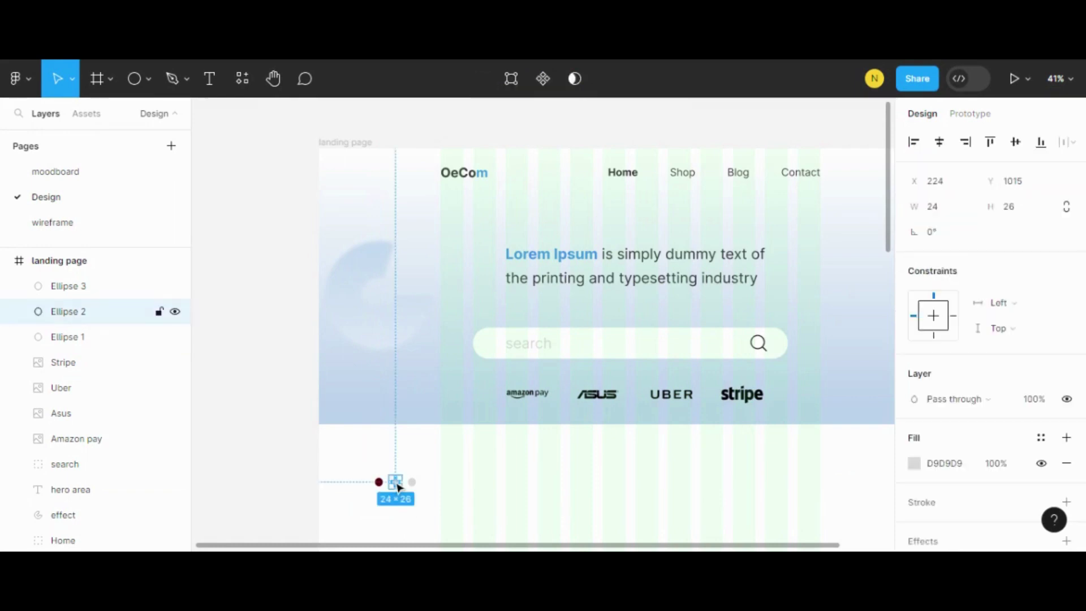
# Step: Fill Ellipse 2 with pale pink CEB8B8
pyautogui.click(914, 463)
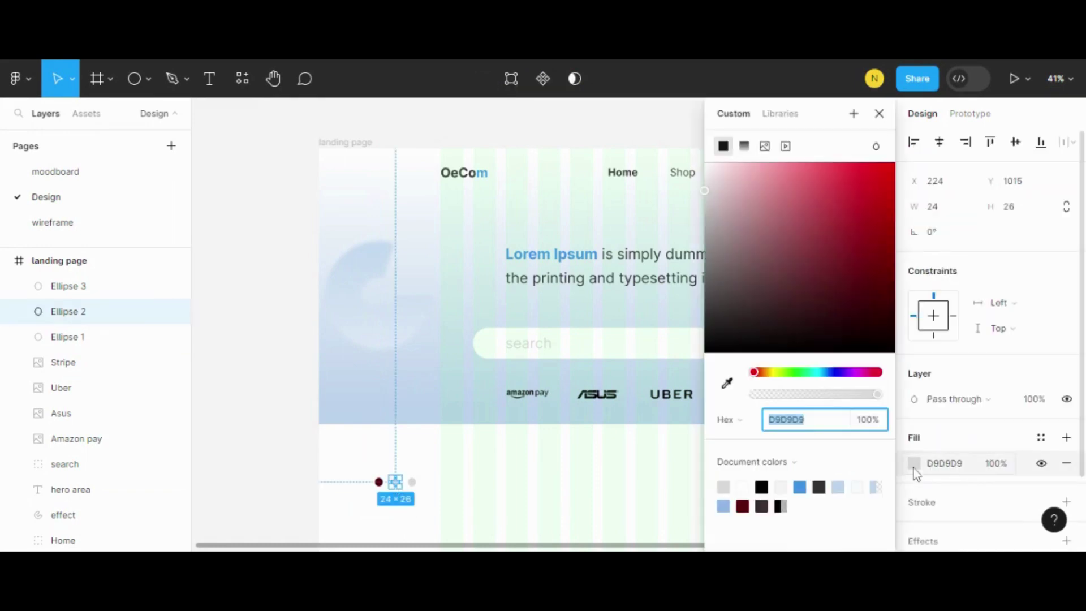
pyautogui.click(725, 200)
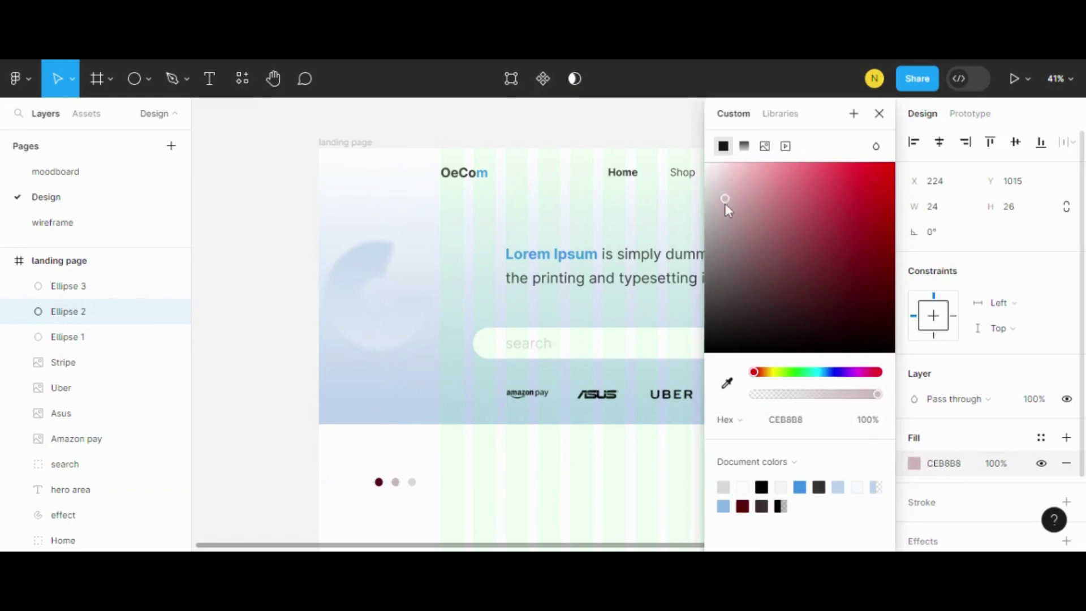
pyautogui.click(338, 532)
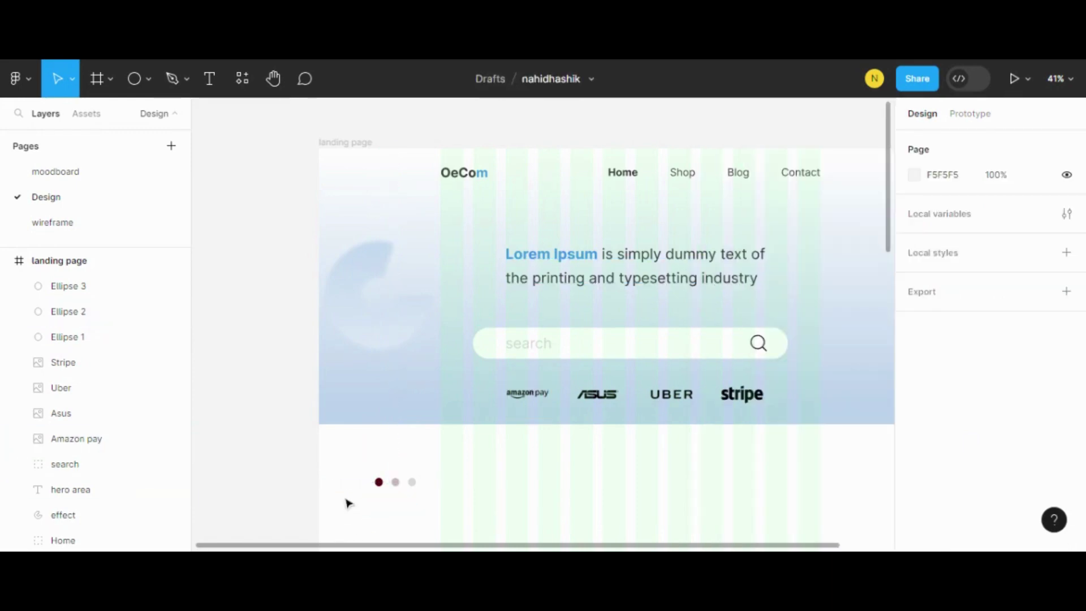
# Step: Select all three dots and try them just below the logo row
pyautogui.moveTo(388, 501); pyautogui.dragTo(325, 421)
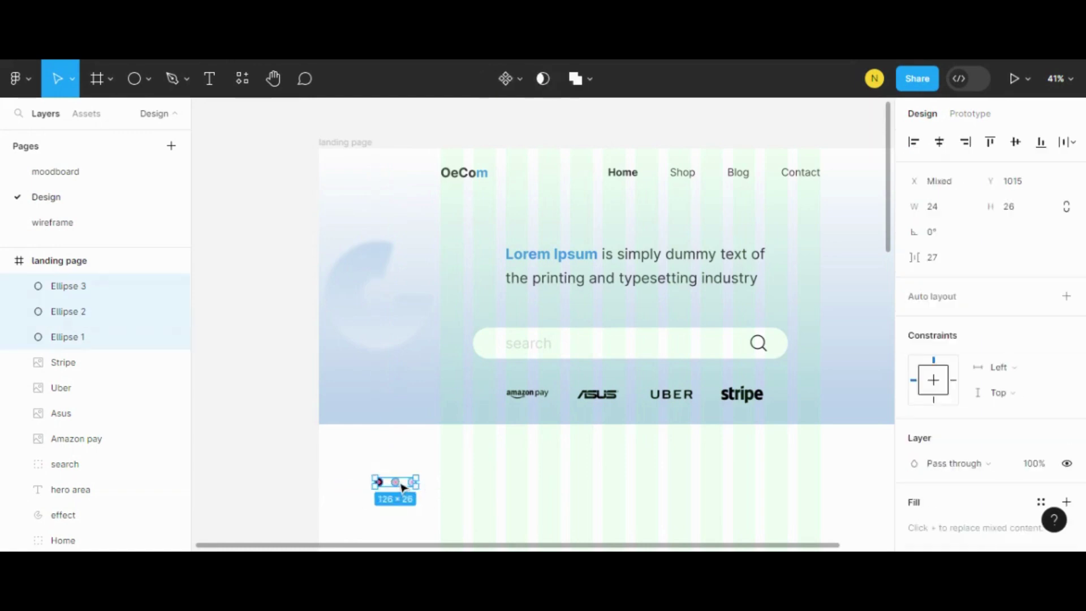
pyautogui.moveTo(404, 488)
pyautogui.mouseDown()
pyautogui.moveTo(633, 419)
pyautogui.moveTo(617, 422)
pyautogui.mouseUp()
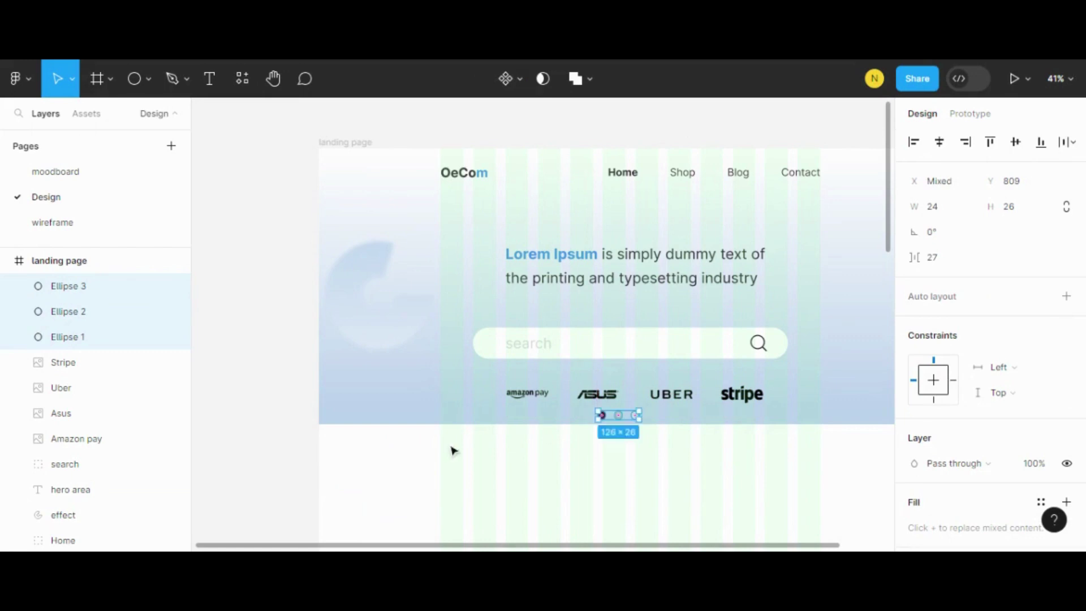
pyautogui.click(396, 391)
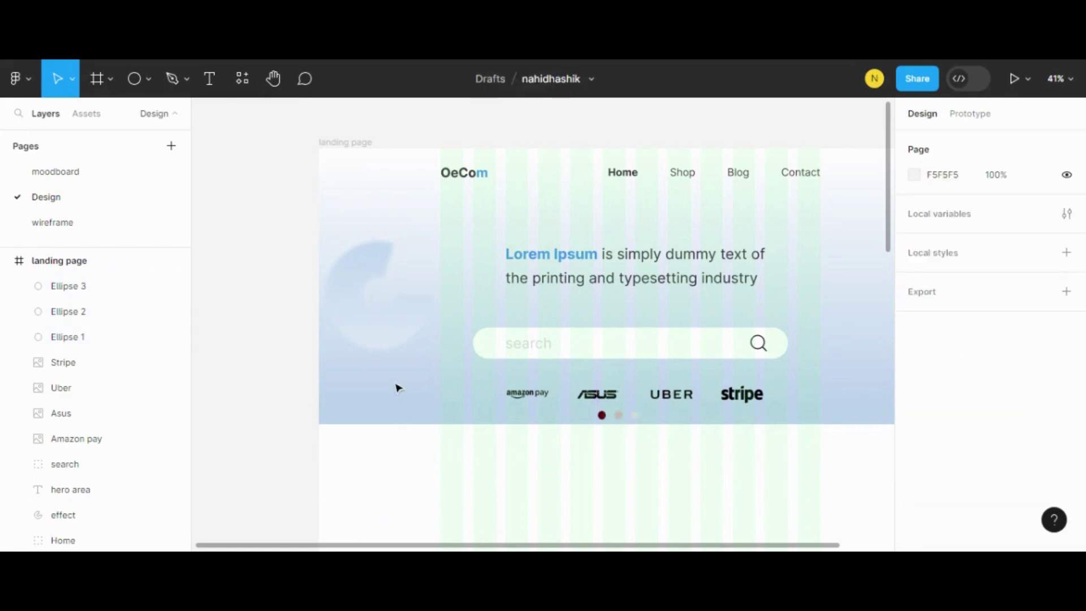
# Step: Drag the three-dot row back down to Y 1015 below the hero
pyautogui.click(606, 415)
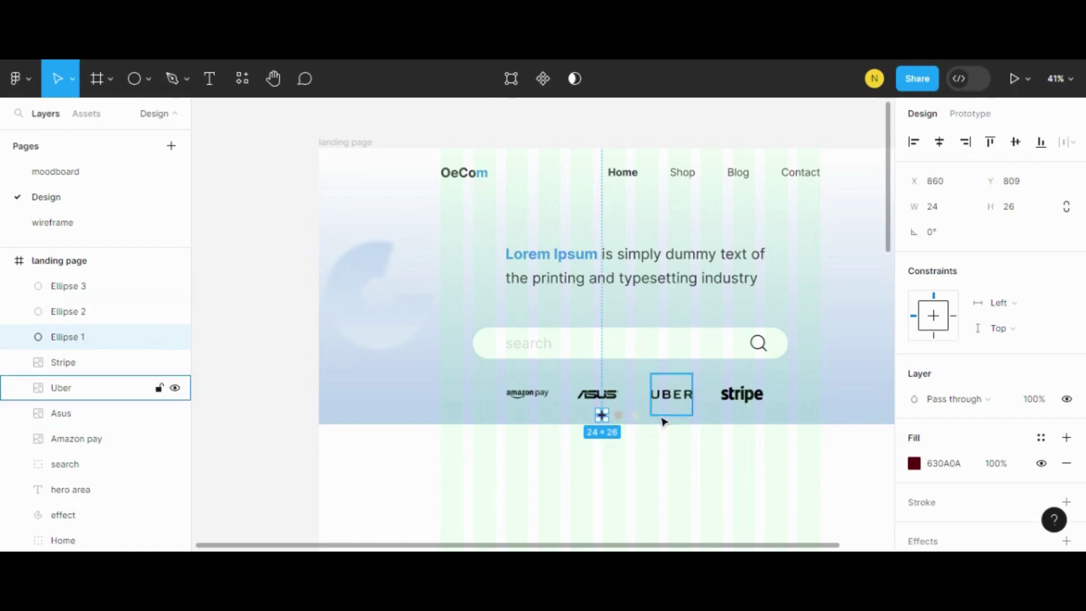
pyautogui.click(629, 450)
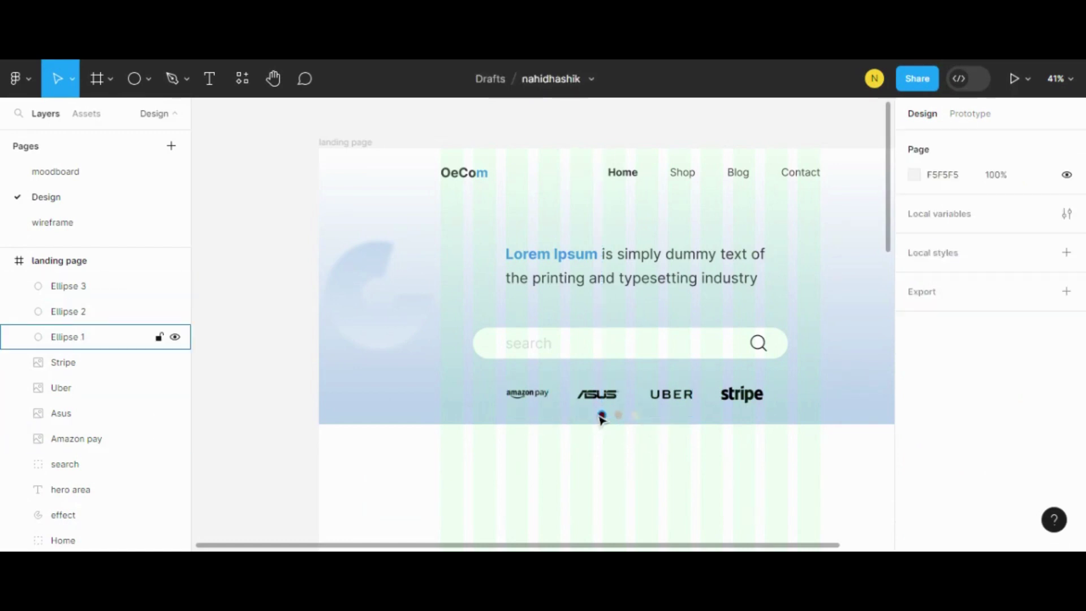
pyautogui.click(602, 416)
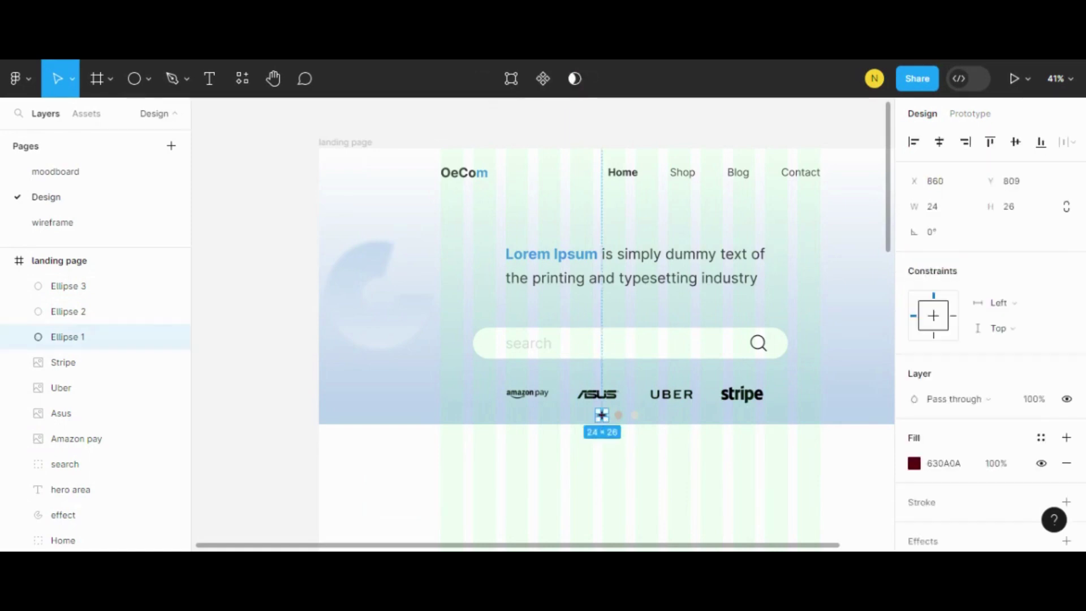
pyautogui.moveTo(645, 423)
pyautogui.mouseDown()
pyautogui.moveTo(601, 416)
pyautogui.moveTo(378, 482)
pyautogui.mouseUp()
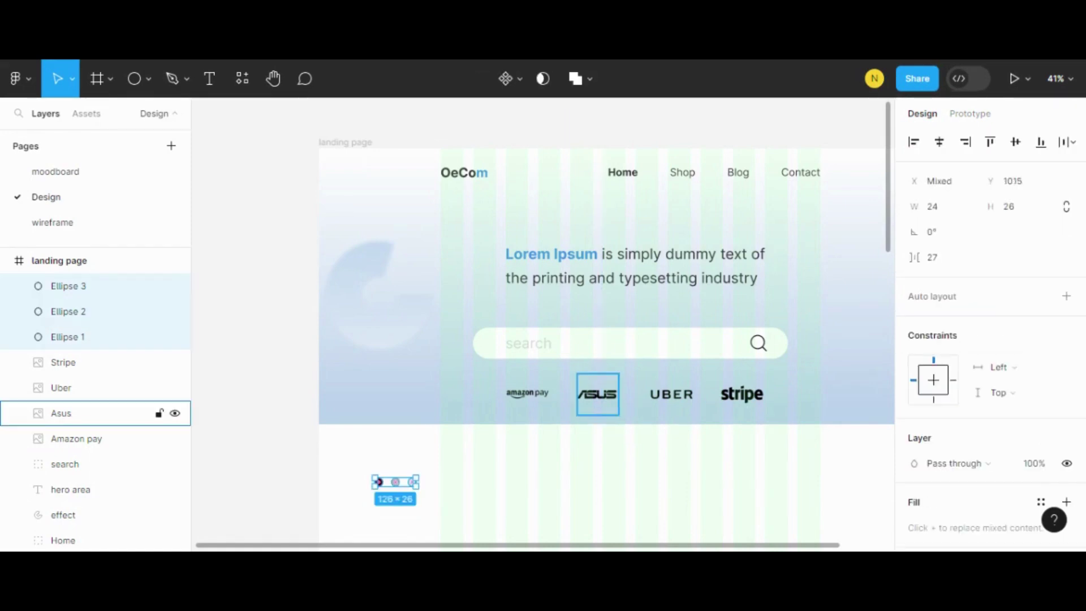
# Step: Recolour the first carousel dot to mauve BC9F9F, undoing earlier fill attempts
pyautogui.press('Escape')
pyautogui.click(395, 482)
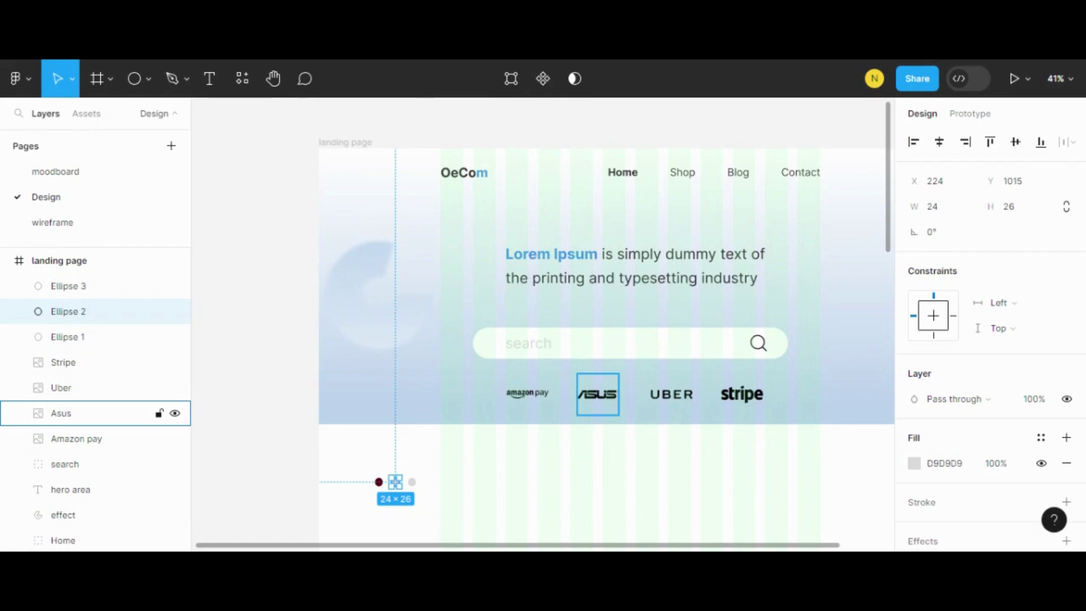
pyautogui.press('Escape')
pyautogui.click(379, 482)
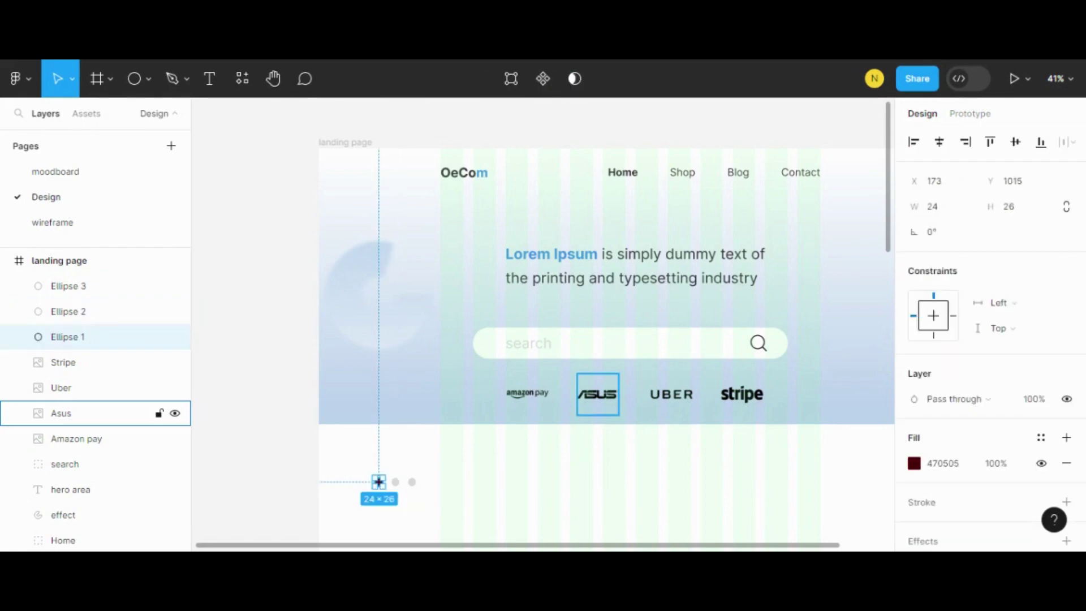
pyautogui.click(409, 466)
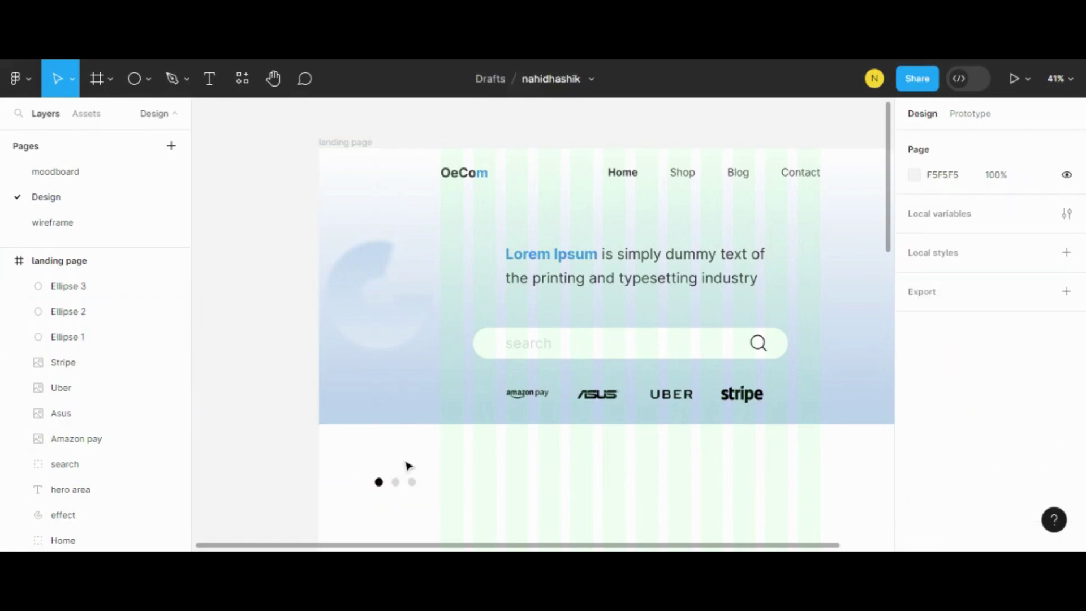
pyautogui.hotkey('ctrl', 'z')
pyautogui.hotkey('ctrl', 'z')
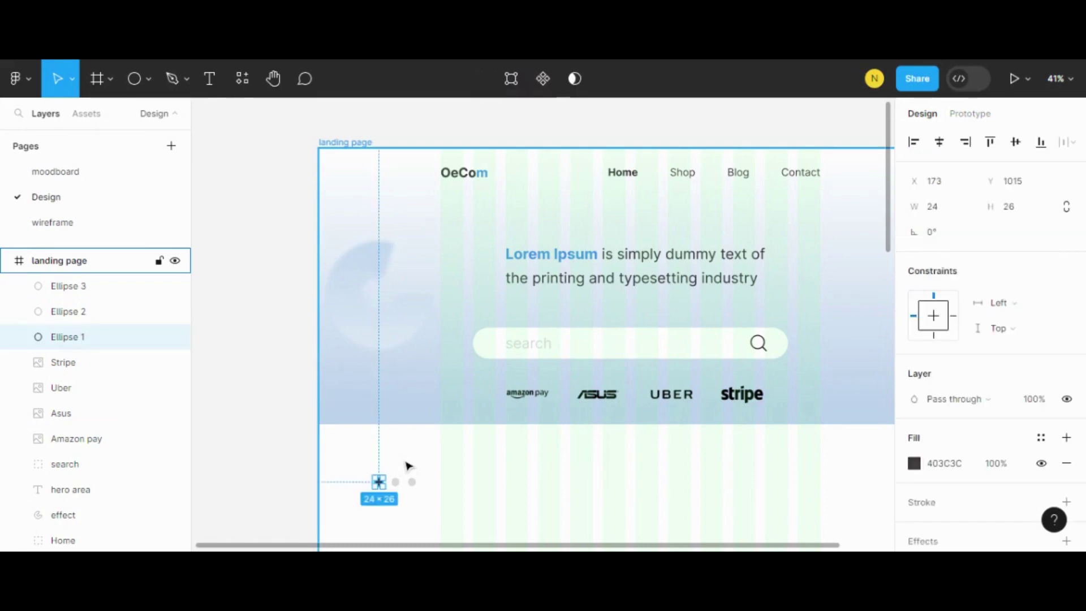
pyautogui.click(410, 463)
pyautogui.hotkey('ctrl', 'z')
pyautogui.click(408, 464)
pyautogui.hotkey('ctrl', 'z')
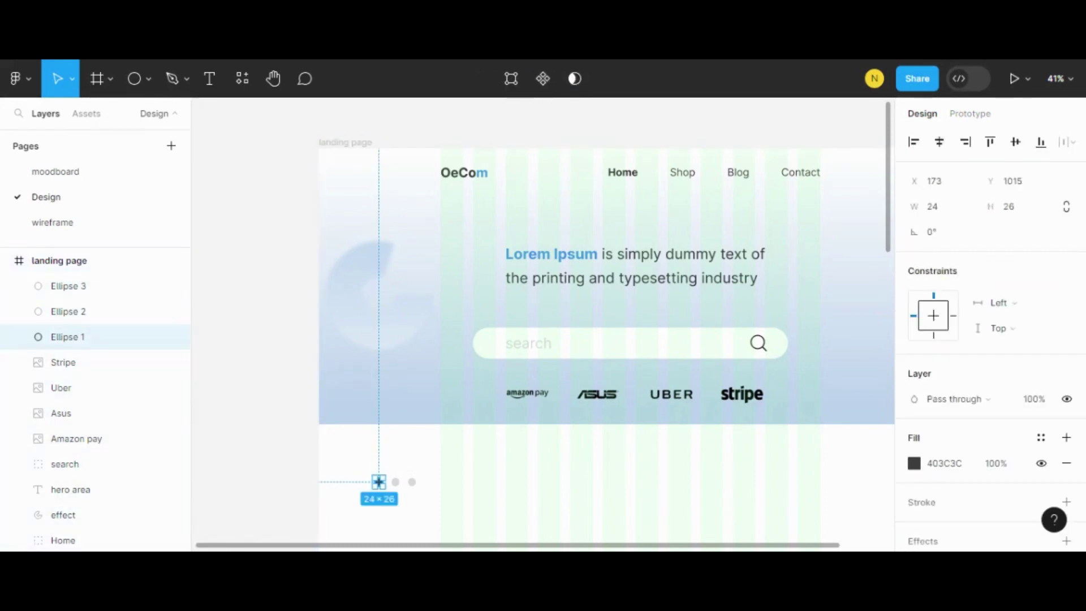
pyautogui.hotkey('ctrl', 'z')
# Step: Move the 126×26 three-dot row back beneath the logo row at Y 809
pyautogui.click(410, 463)
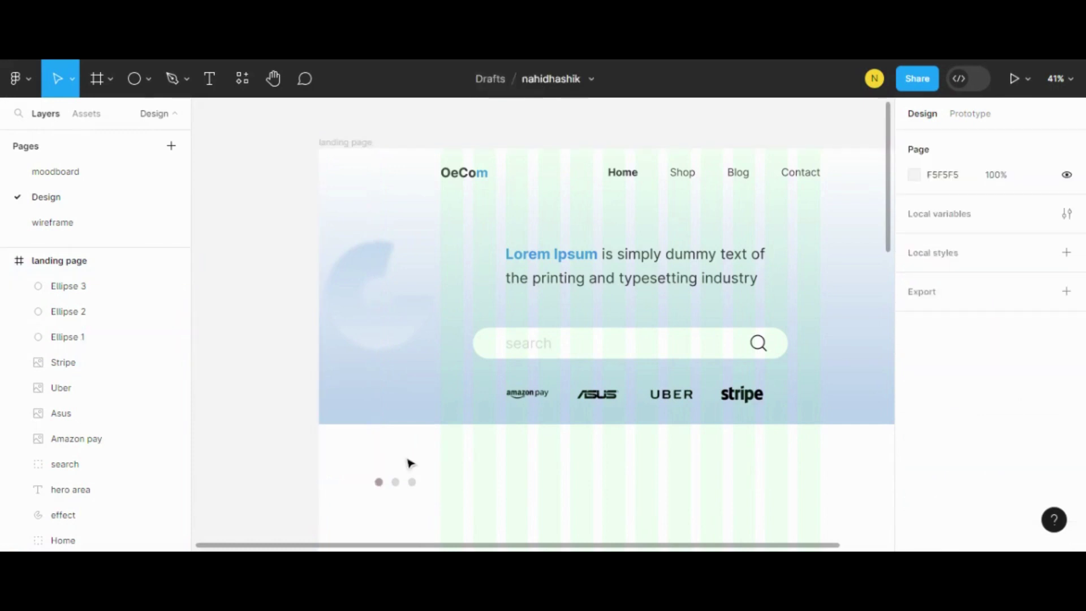
pyautogui.click(374, 476)
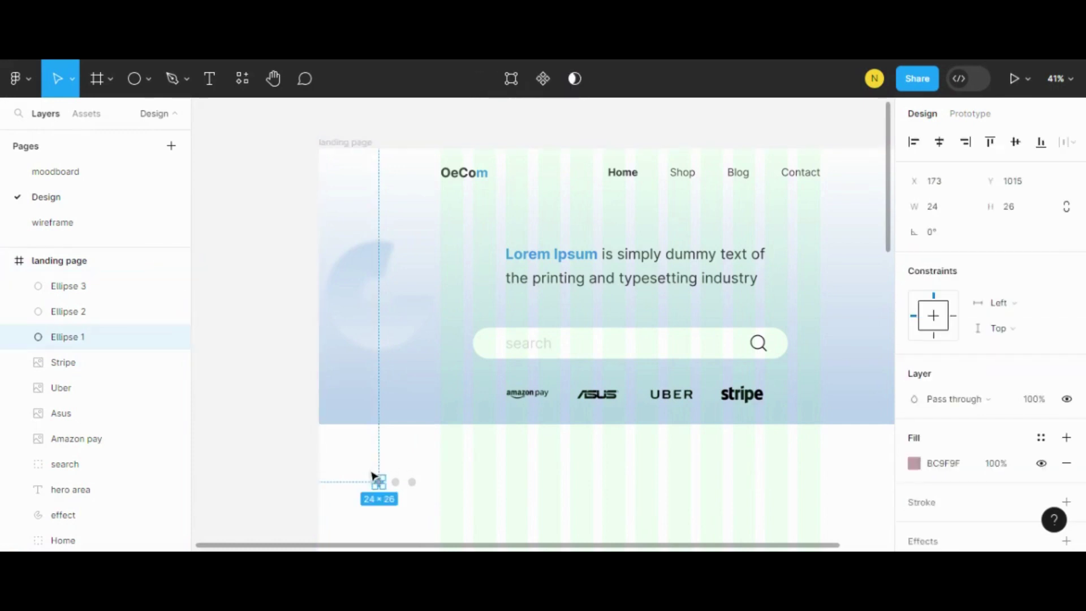
pyautogui.click(408, 470)
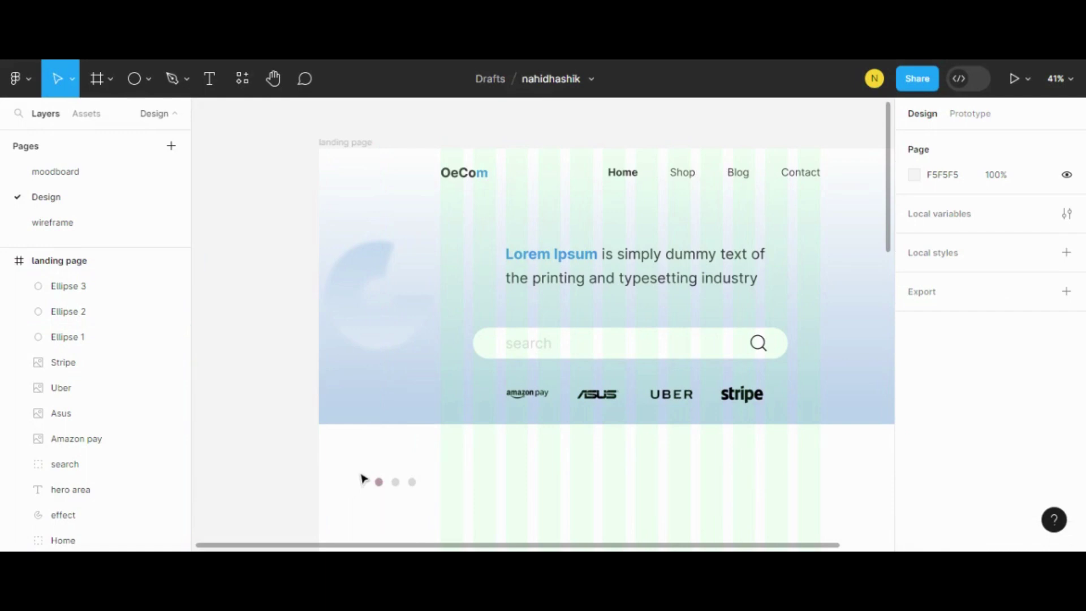
pyautogui.moveTo(364, 478)
pyautogui.mouseDown()
pyautogui.moveTo(429, 497)
pyautogui.moveTo(634, 423)
pyautogui.mouseUp()
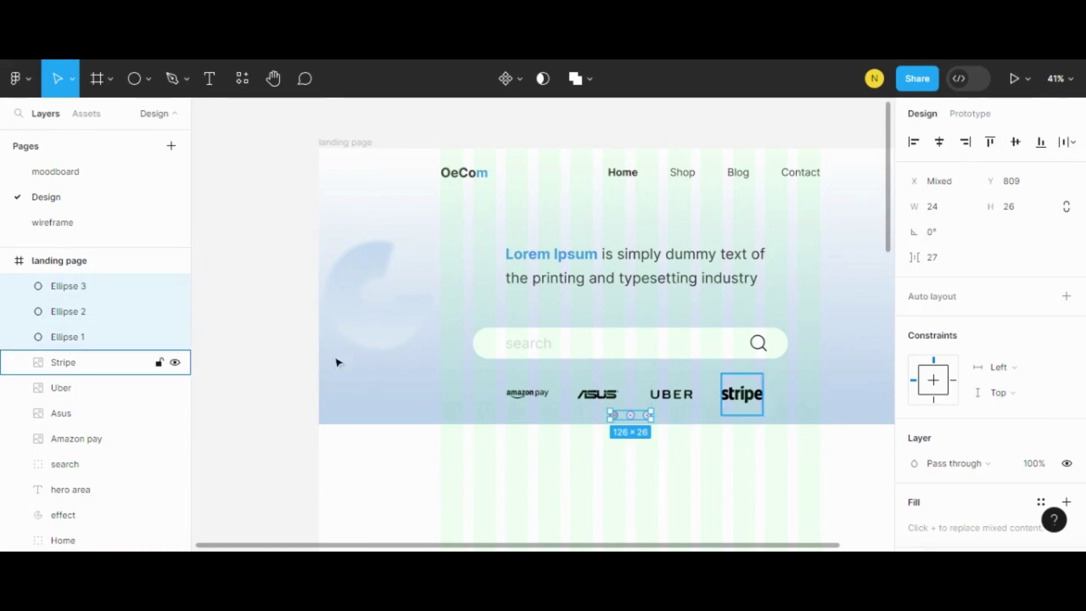
# Step: Toggle the landing page frame's layout grid off and back on
pyautogui.click(330, 145)
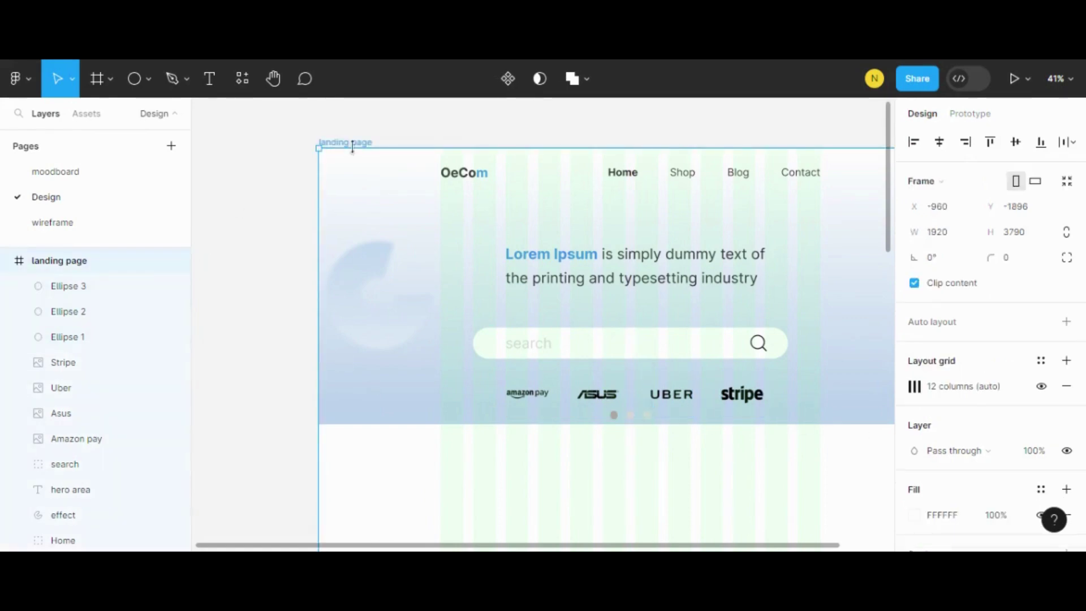
pyautogui.click(1042, 385)
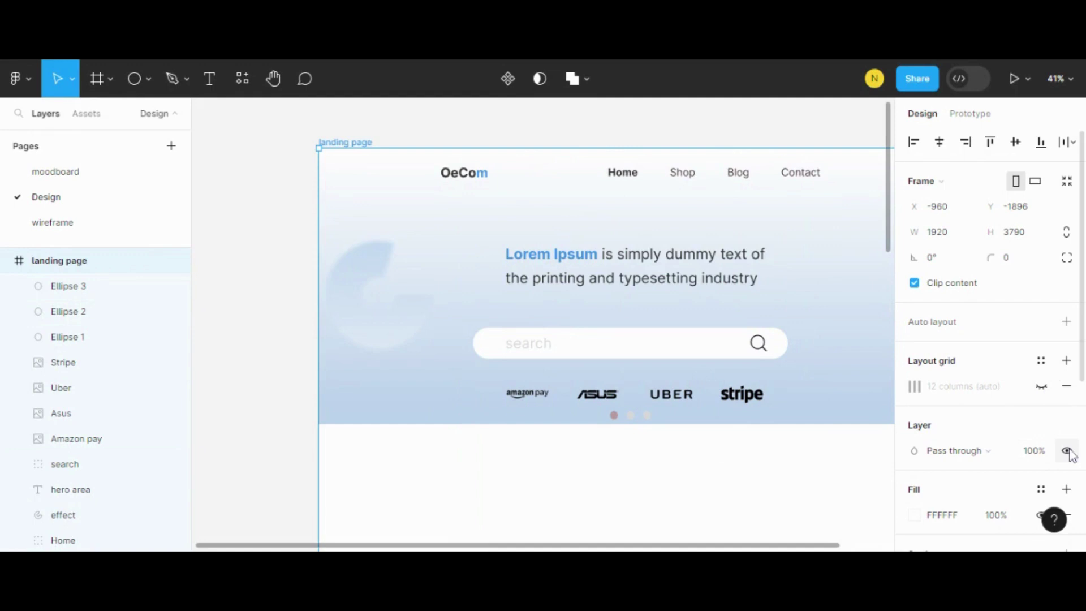
pyautogui.click(1041, 386)
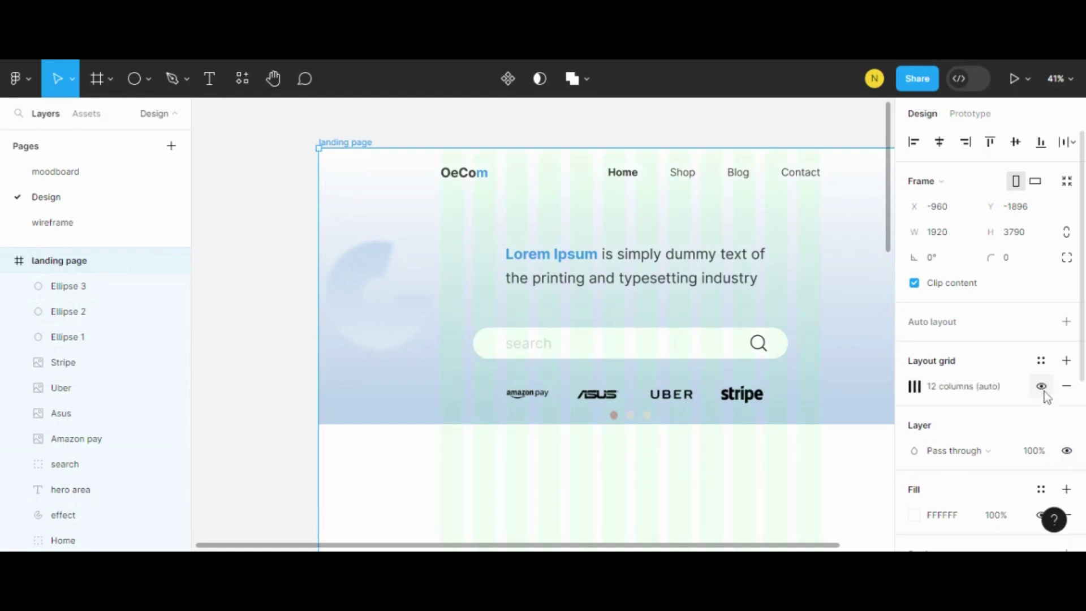
# Step: Delete Ellipse 1 and select the middle dot
pyautogui.click(632, 417)
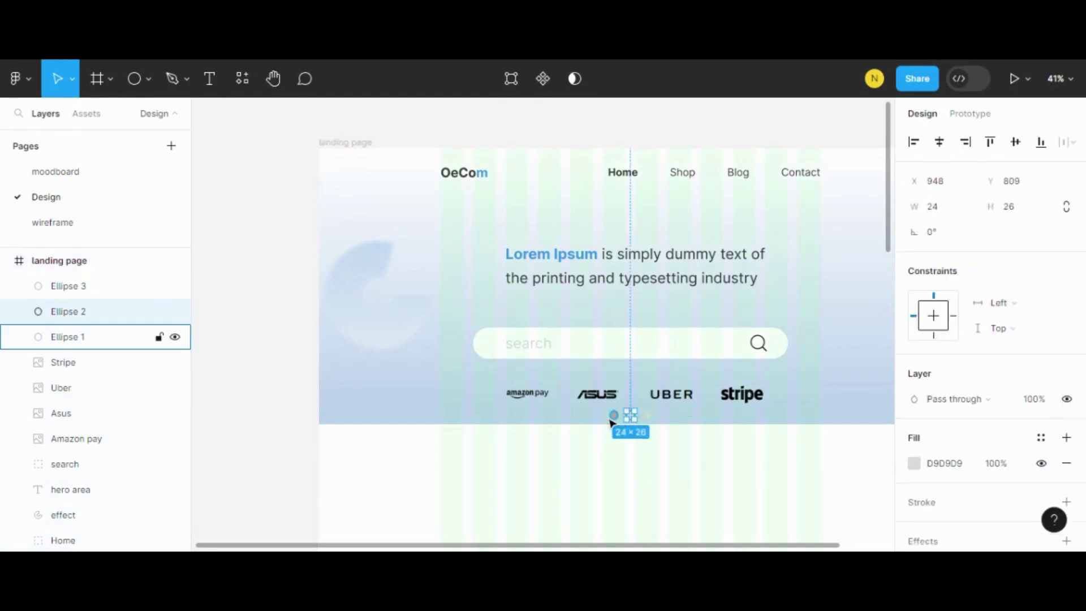
pyautogui.click(612, 421)
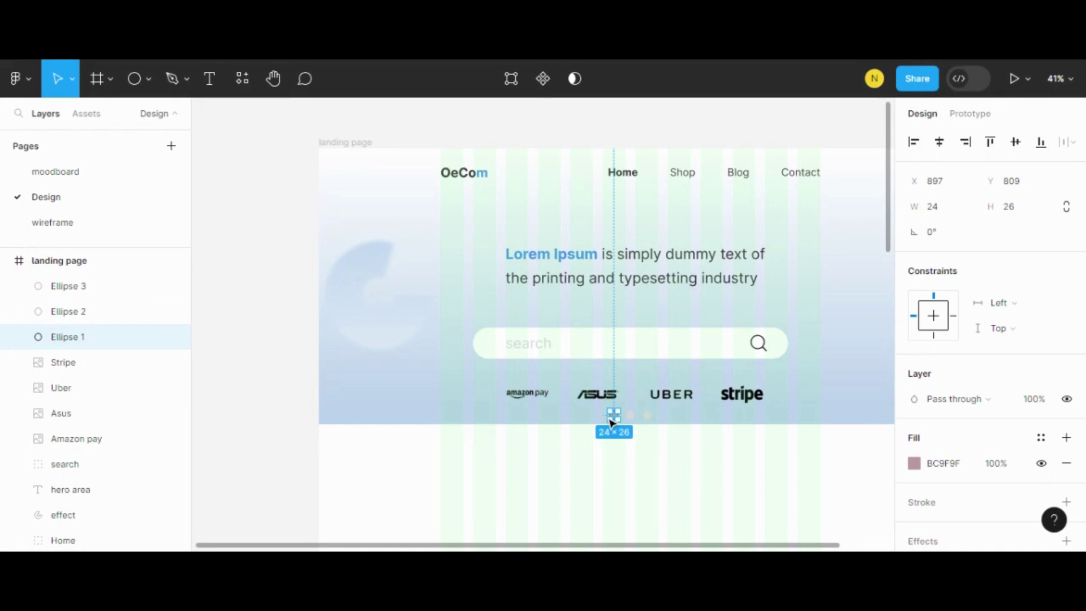
pyautogui.press('Delete')
pyautogui.click(629, 416)
# Step: Delete the remaining dots, then hide the frame's 12-column layout grid
pyautogui.press('Delete')
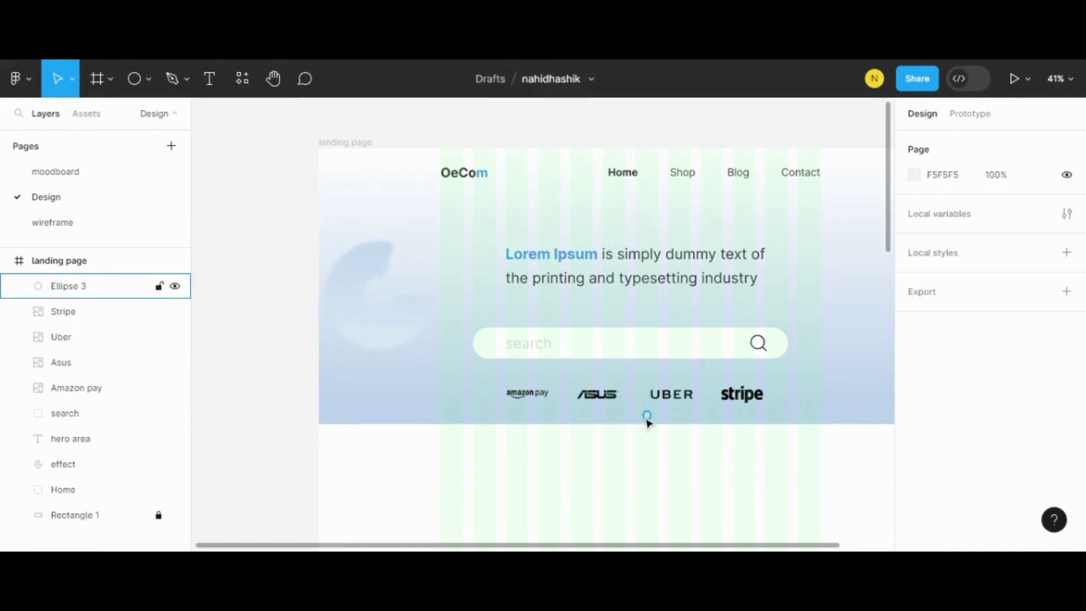
pyautogui.press('Delete')
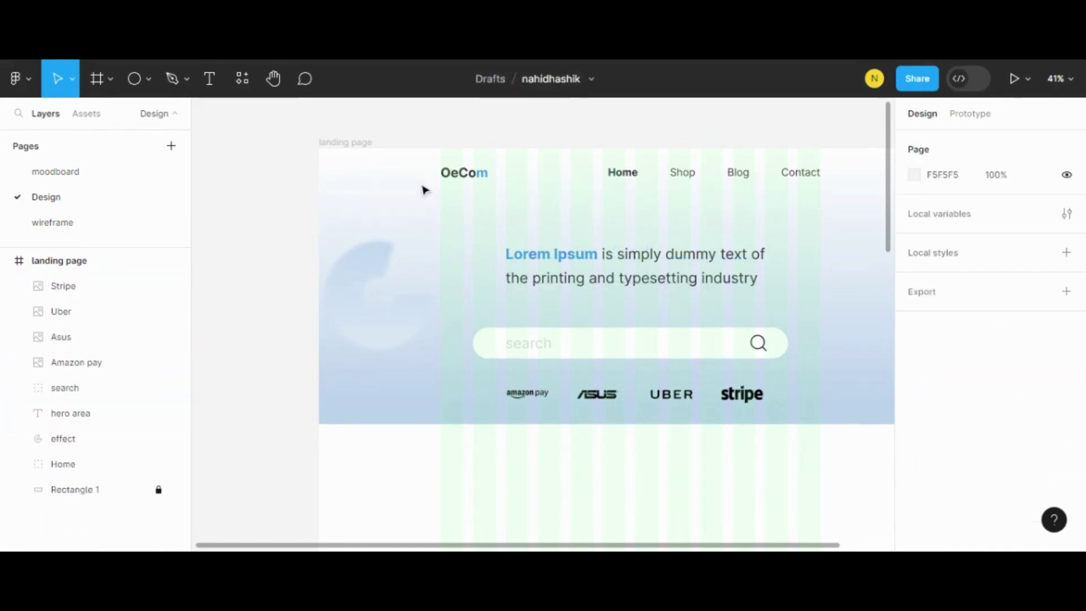
pyautogui.click(364, 145)
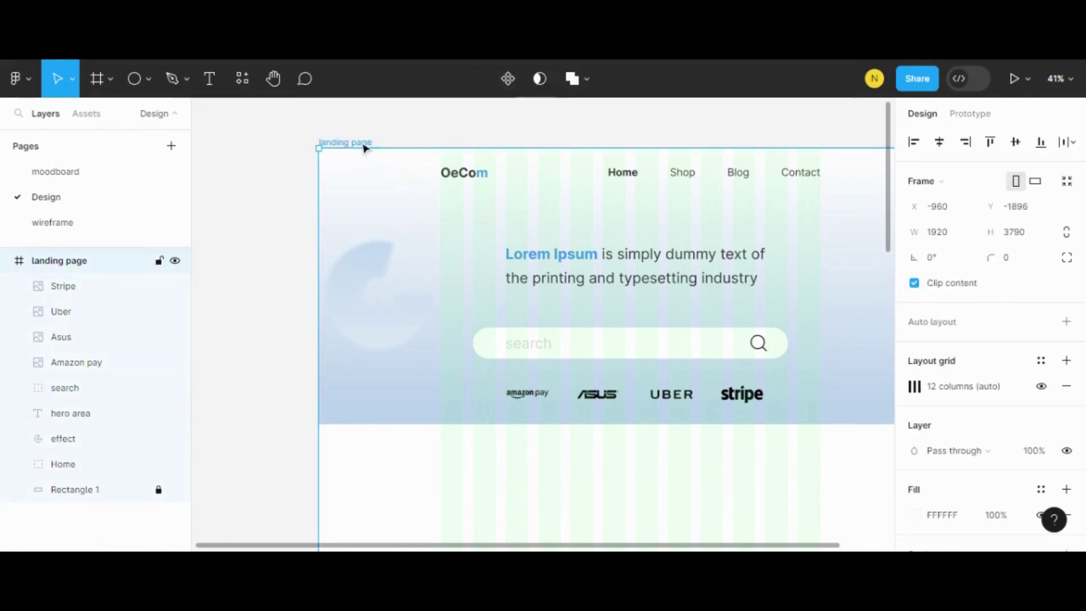
pyautogui.click(1041, 386)
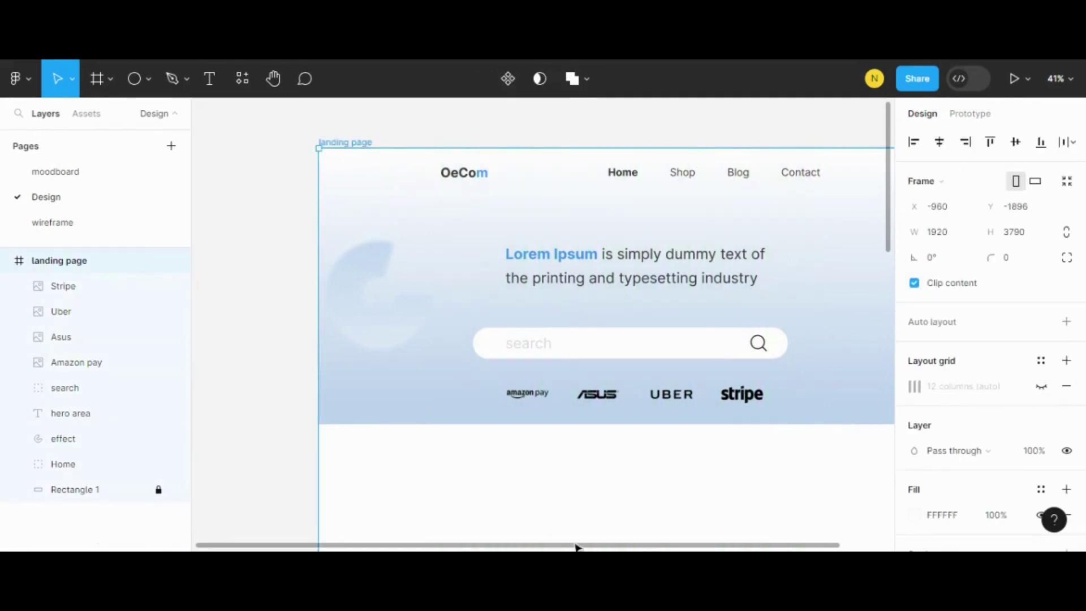
pyautogui.moveTo(581, 547); pyautogui.dragTo(642, 548)
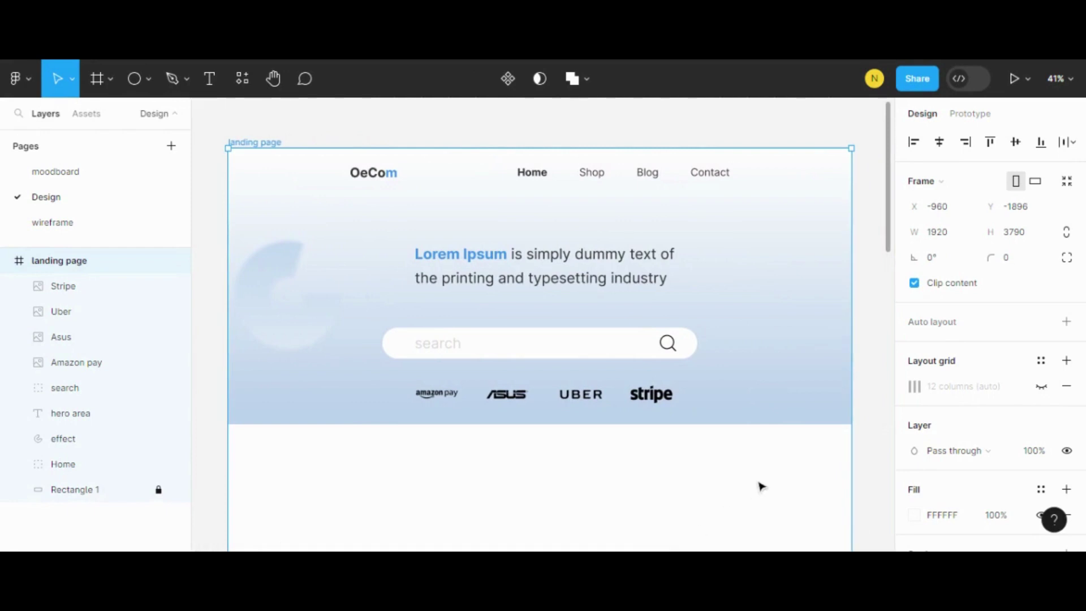
pyautogui.scroll(-1, 761, 487)
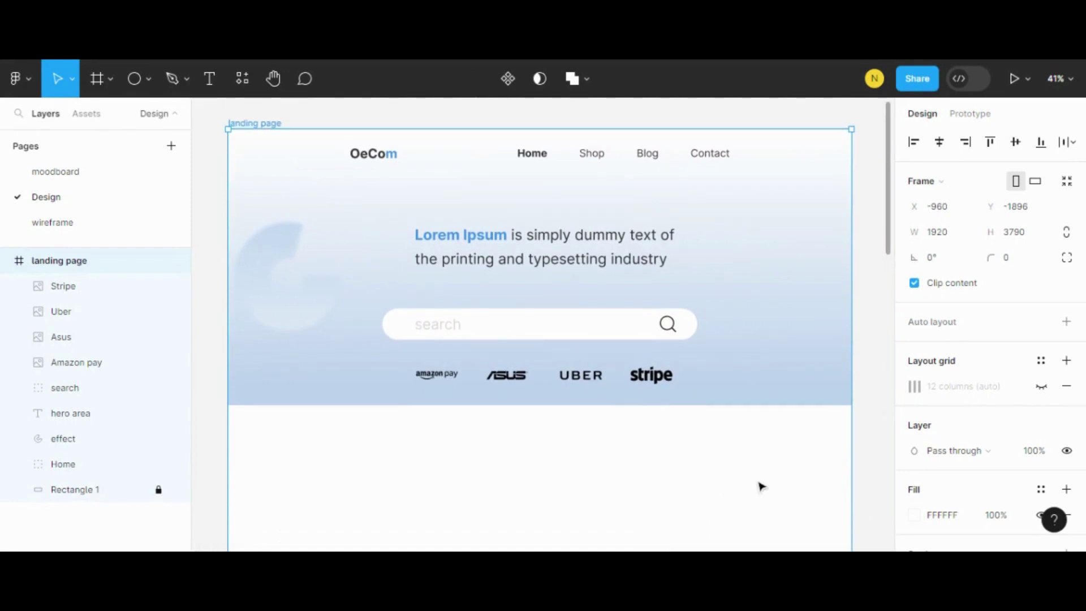
pyautogui.click(425, 116)
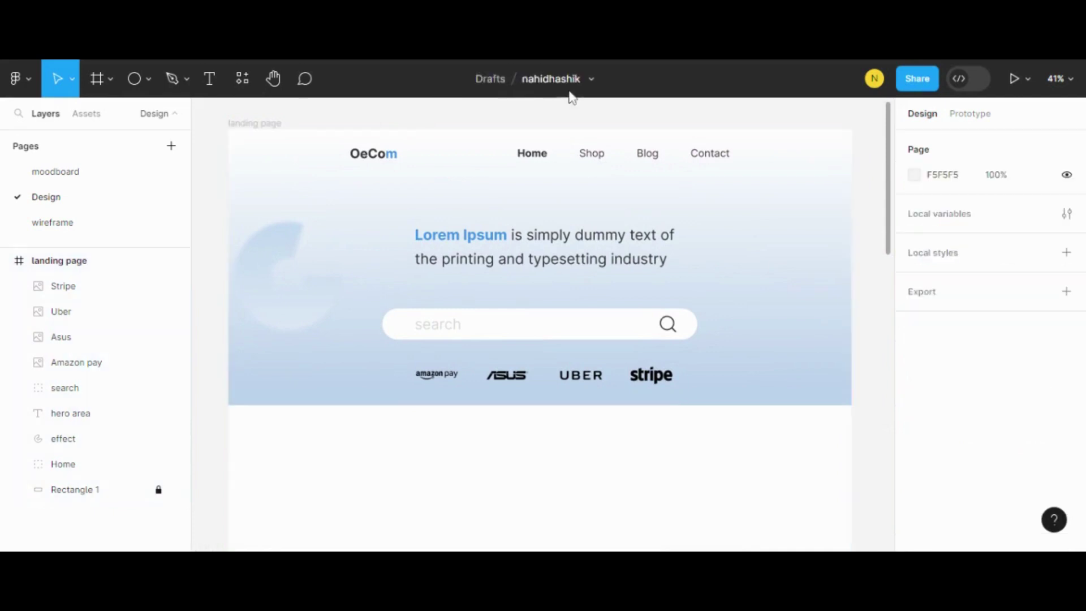